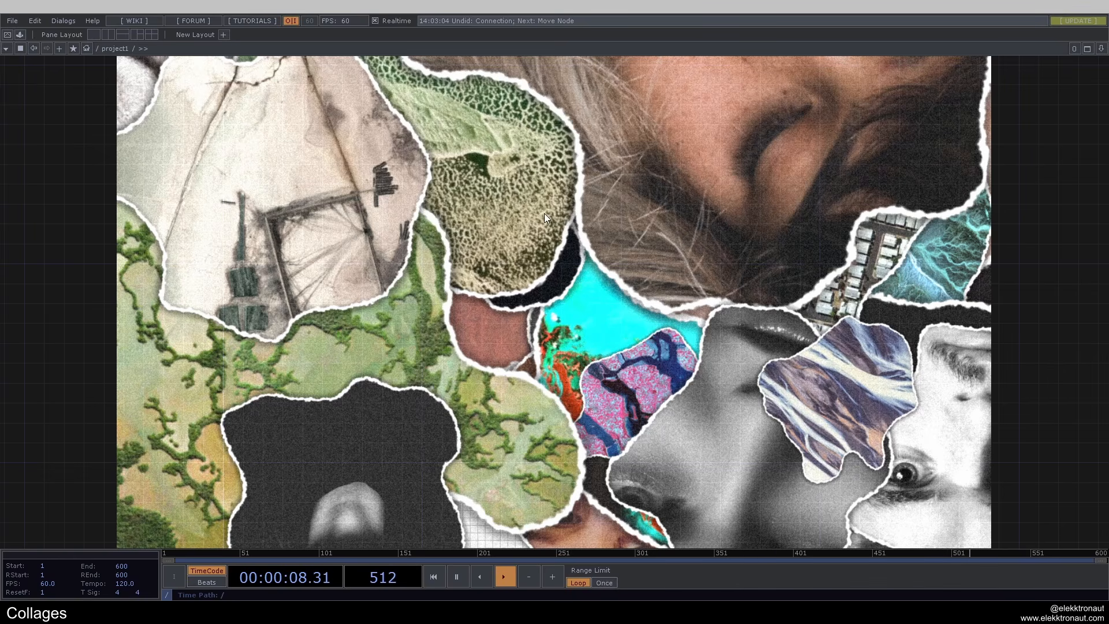
Look over the finished collage network in project1 and show the parameters of the noise1 operator.
{"action": "left_click_drag", "start_coordinate": [282, 236], "coordinate": [622, 413]}
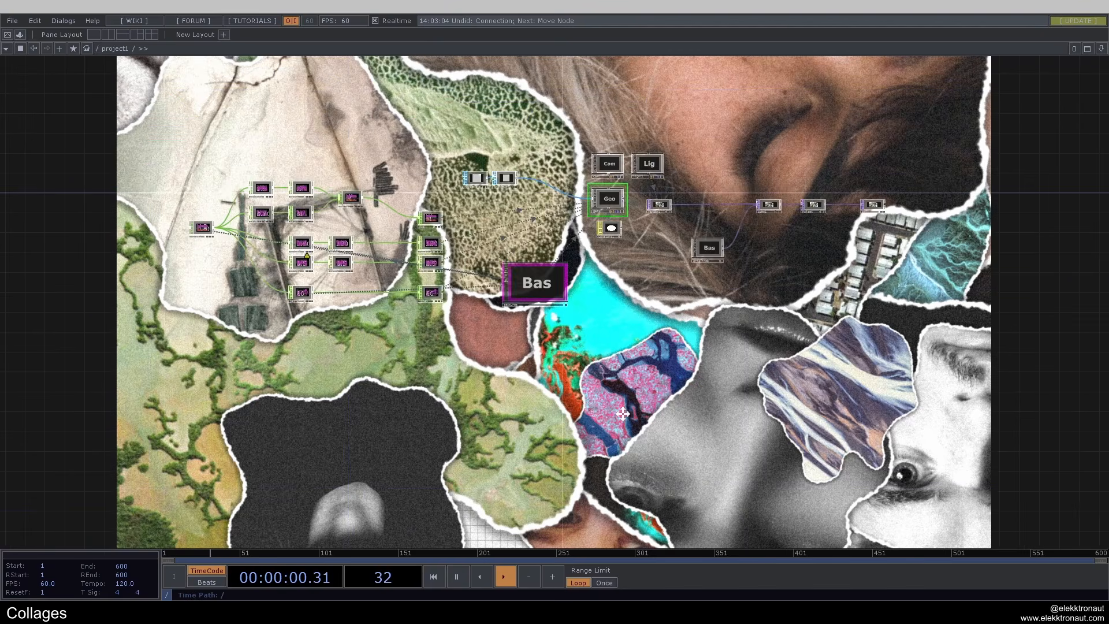
{"action": "scroll", "coordinate": [298, 230], "scroll_direction": "up", "scroll_amount": 4}
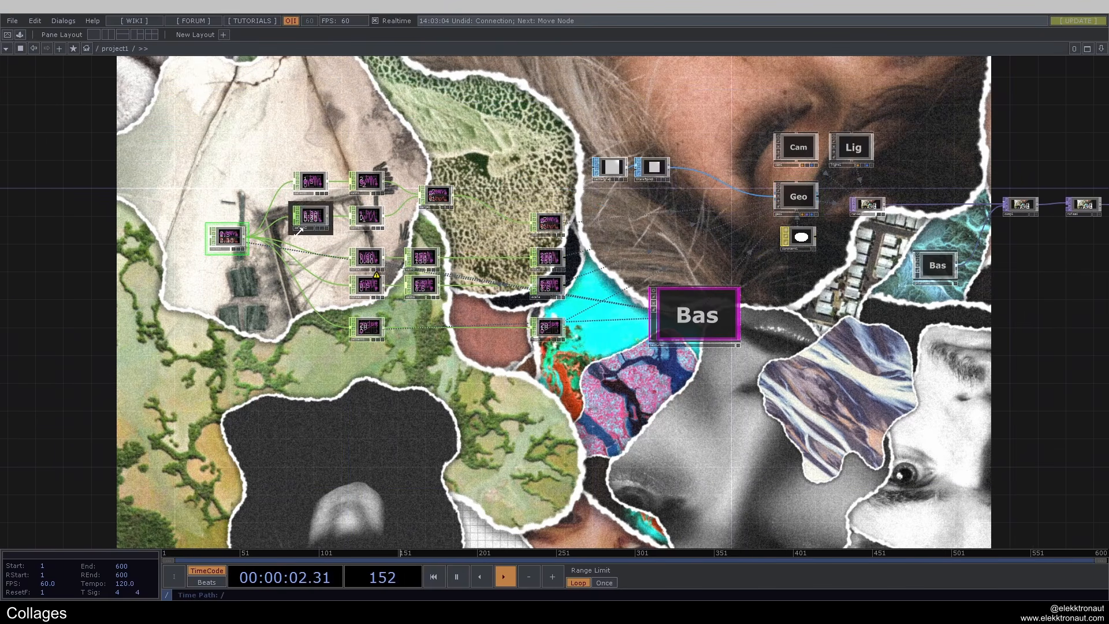
{"action": "scroll", "coordinate": [251, 195], "scroll_direction": "up", "scroll_amount": 3}
{"action": "key", "text": "p"}
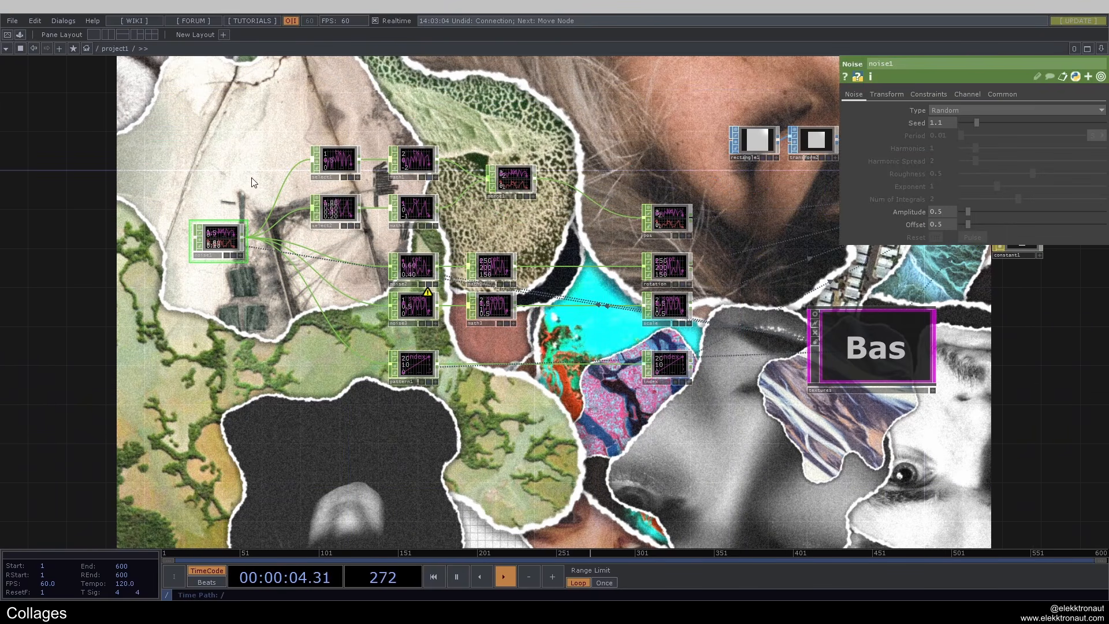
{"action": "left_click_drag", "start_coordinate": [253, 147], "coordinate": [114, 131]}
{"action": "left_click_drag", "start_coordinate": [509, 464], "coordinate": [524, 346]}
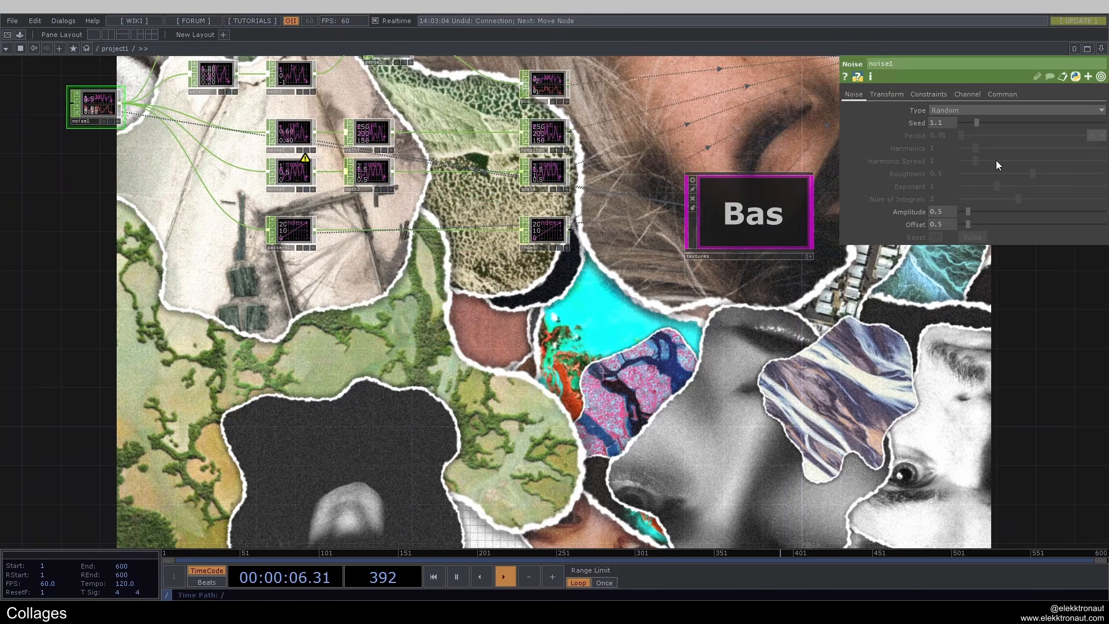
Vary the seeds of the noise operators, with noise2 at about 3.38 and noise3 at about 2.95, to rearrange the collage.
{"action": "mouse_move", "coordinate": [989, 123]}
{"action": "left_mouse_down"}
{"action": "mouse_move", "coordinate": [1018, 124]}
{"action": "mouse_move", "coordinate": [981, 126]}
{"action": "left_mouse_up"}
{"action": "middle_click_drag", "start_coordinate": [296, 131], "coordinate": [312, 169]}
{"action": "left_click", "coordinate": [312, 169]}
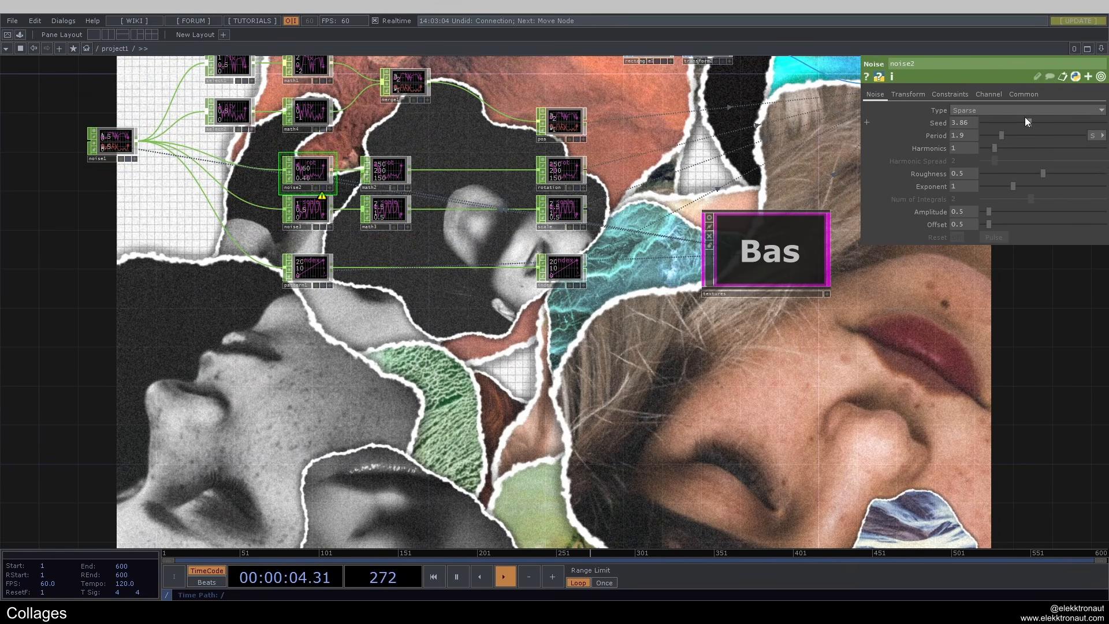
{"action": "left_click_drag", "start_coordinate": [1028, 121], "coordinate": [1014, 120]}
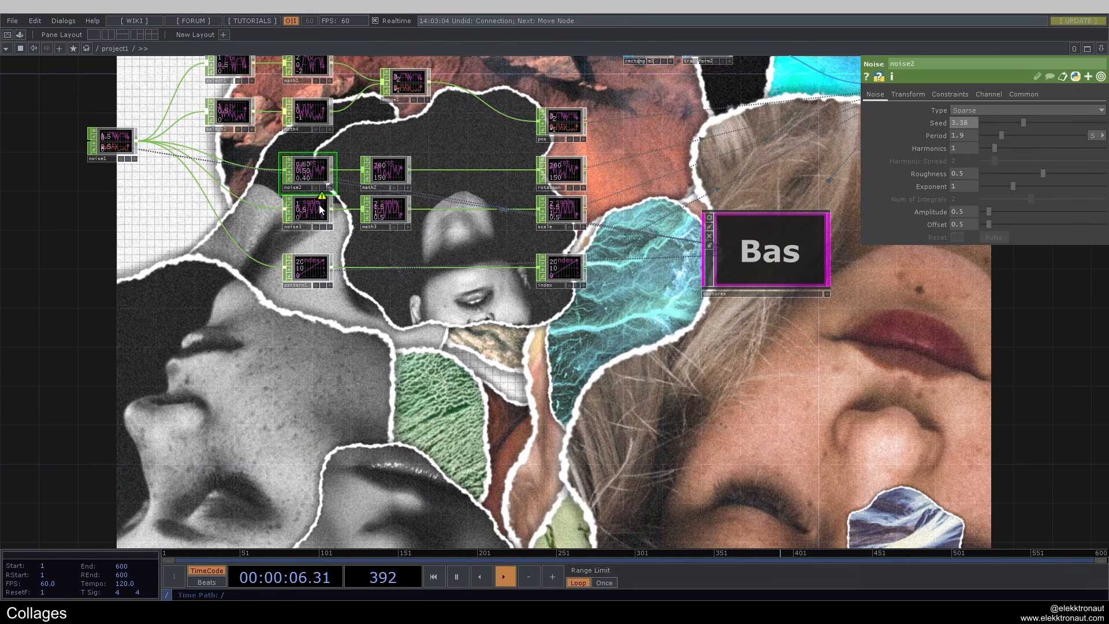
{"action": "left_click", "coordinate": [321, 209]}
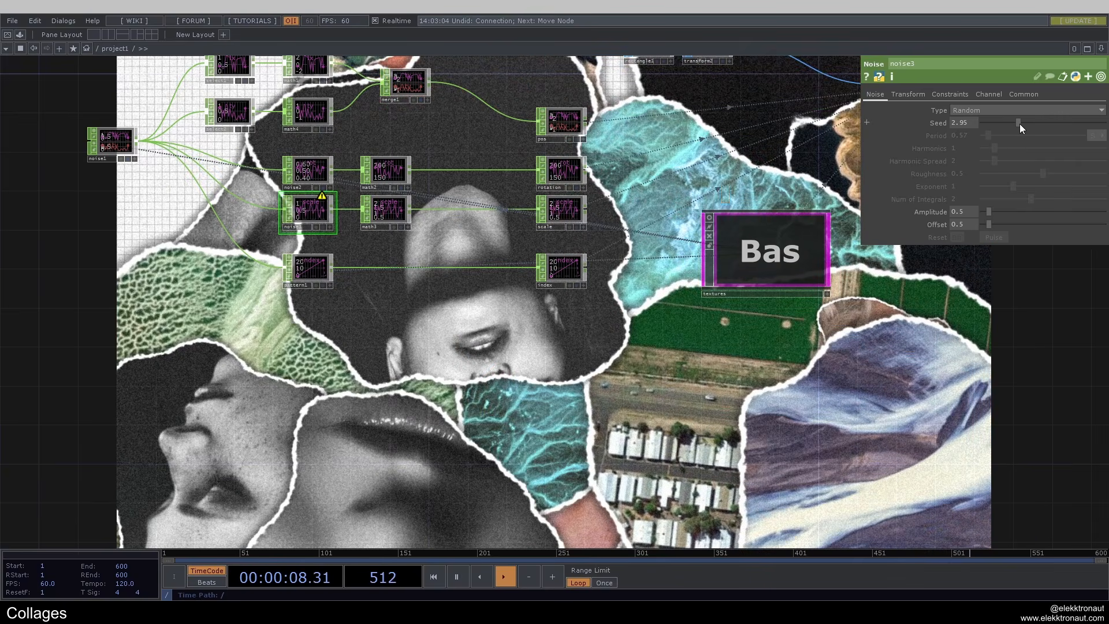
Go inside the textures base component and bring up the parameters there.
{"action": "left_click_drag", "start_coordinate": [479, 148], "coordinate": [444, 165]}
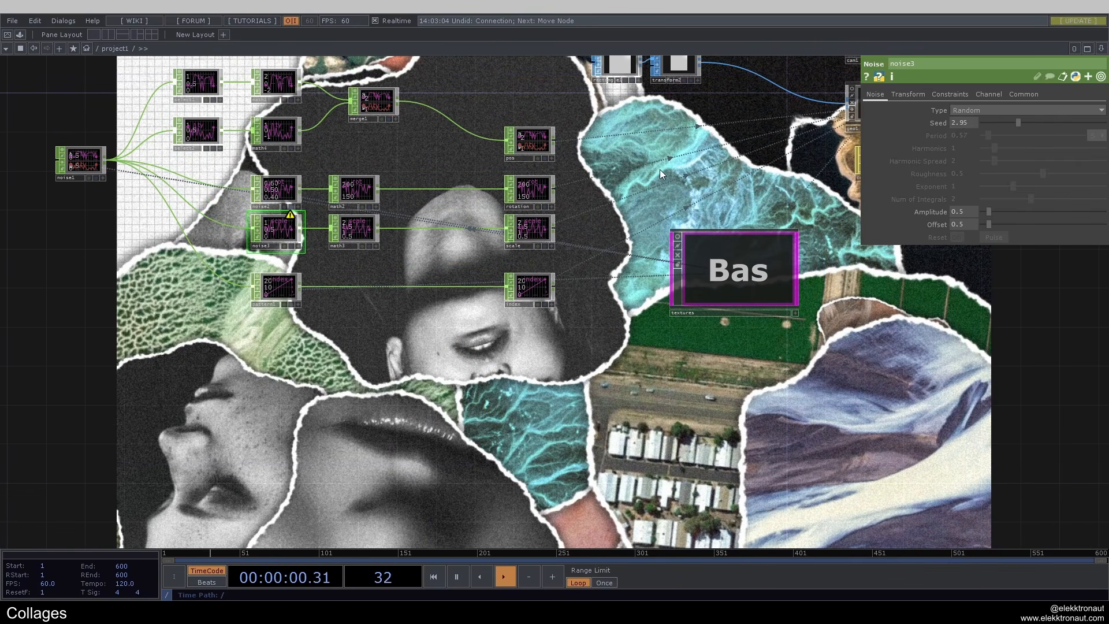
{"action": "left_click_drag", "start_coordinate": [660, 169], "coordinate": [510, 228]}
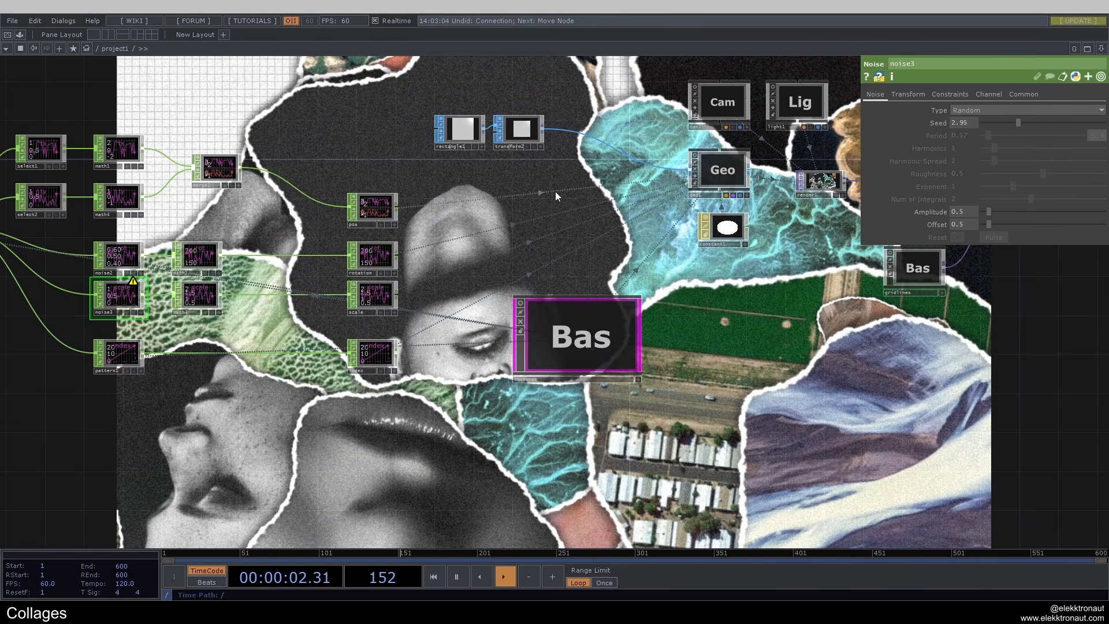
{"action": "left_click_drag", "start_coordinate": [608, 235], "coordinate": [504, 214]}
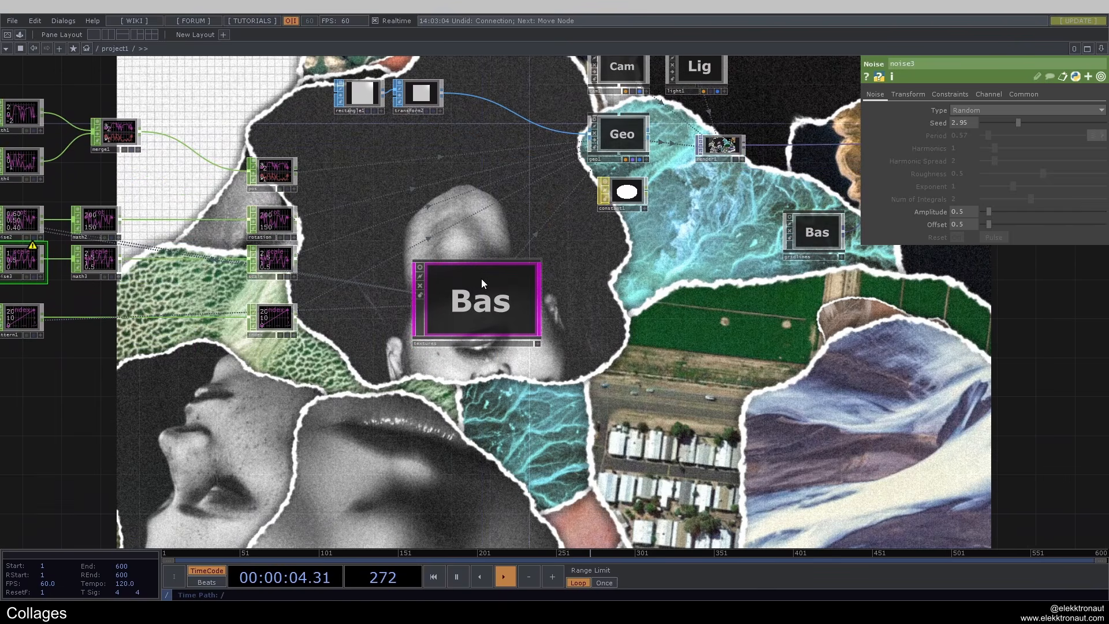
{"action": "left_click", "coordinate": [479, 283]}
{"action": "scroll", "coordinate": [453, 314], "scroll_direction": "up", "scroll_amount": 10}
{"action": "key", "text": "p"}
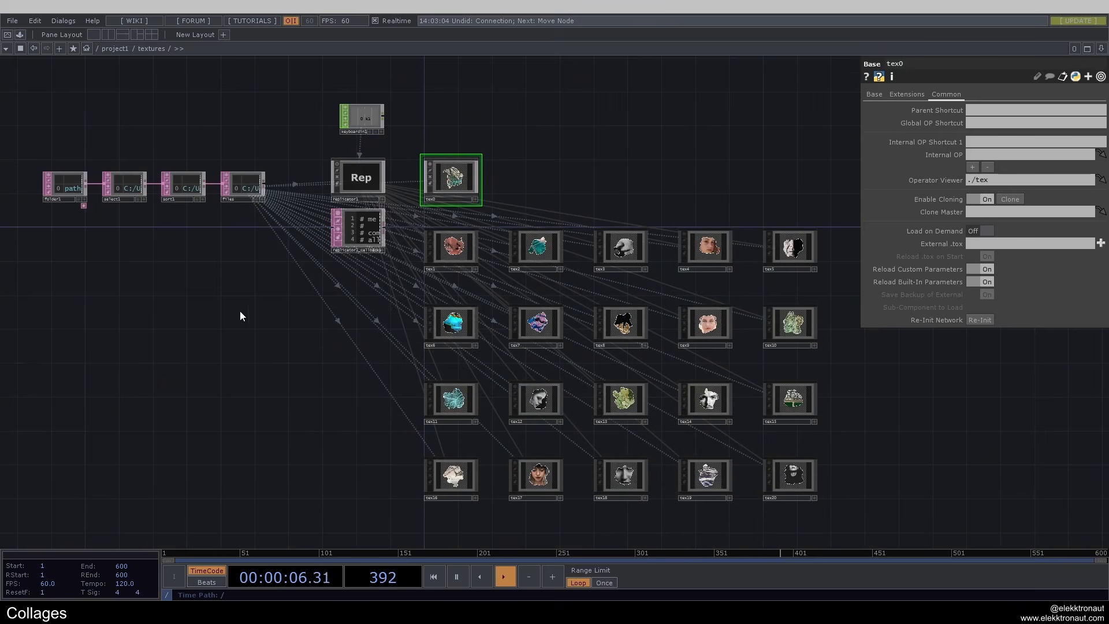
Inspect the folder1 operator's parameters and its list of source image files.
{"action": "left_click_drag", "start_coordinate": [241, 311], "coordinate": [311, 276]}
{"action": "right_click_drag", "start_coordinate": [109, 106], "coordinate": [334, 182]}
{"action": "scroll", "coordinate": [138, 113], "scroll_direction": "up", "scroll_amount": 7}
{"action": "left_click", "coordinate": [126, 239]}
{"action": "scroll", "coordinate": [126, 239], "scroll_direction": "up", "scroll_amount": 8}
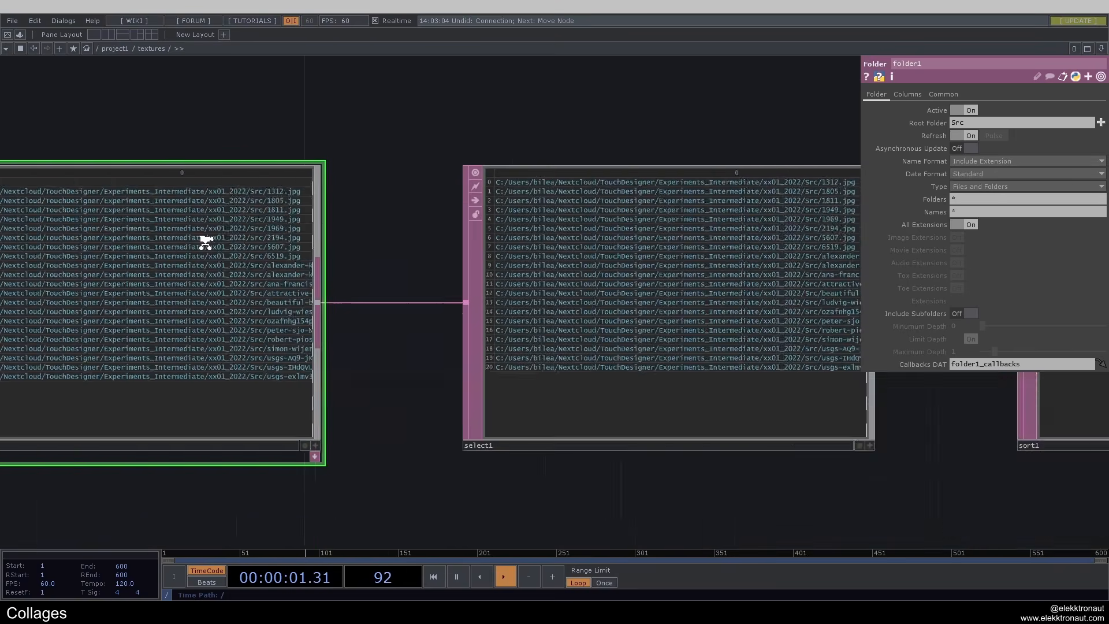
Look over the file list chain, the replicator and the grid of texture components it generates.
{"action": "scroll", "coordinate": [205, 243], "scroll_direction": "down", "scroll_amount": 9}
{"action": "left_click_drag", "start_coordinate": [389, 331], "coordinate": [174, 190]}
{"action": "left_click", "coordinate": [289, 104]}
{"action": "right_click_drag", "start_coordinate": [353, 75], "coordinate": [784, 481]}
{"action": "left_click", "coordinate": [544, 132]}
Go inside the tex0 component and show the parameters of moviefilein1, including its file expression.
{"action": "middle_click_drag", "start_coordinate": [367, 73], "coordinate": [414, 181]}
{"action": "scroll", "coordinate": [120, 191], "scroll_direction": "up", "scroll_amount": 4}
{"action": "left_click_drag", "start_coordinate": [143, 186], "coordinate": [315, 128]}
{"action": "scroll", "coordinate": [294, 155], "scroll_direction": "up", "scroll_amount": 6}
{"action": "left_click", "coordinate": [211, 221]}
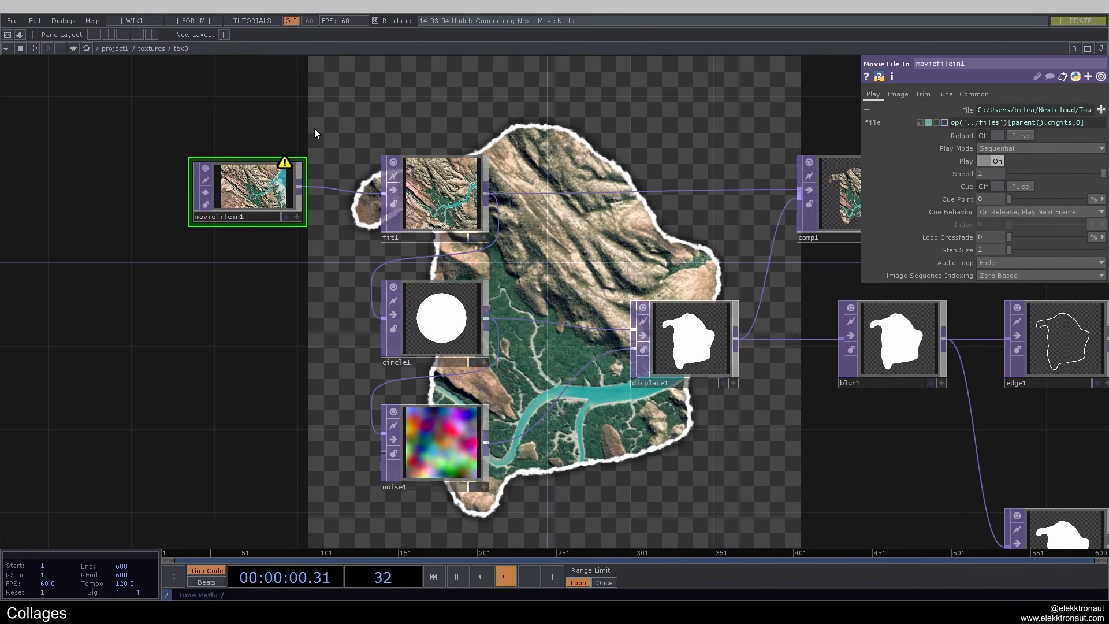
Examine how tex0 cuts out the image, checking circle1's parameters and the fit, noise and displace operators.
{"action": "left_click_drag", "start_coordinate": [428, 127], "coordinate": [239, 165]}
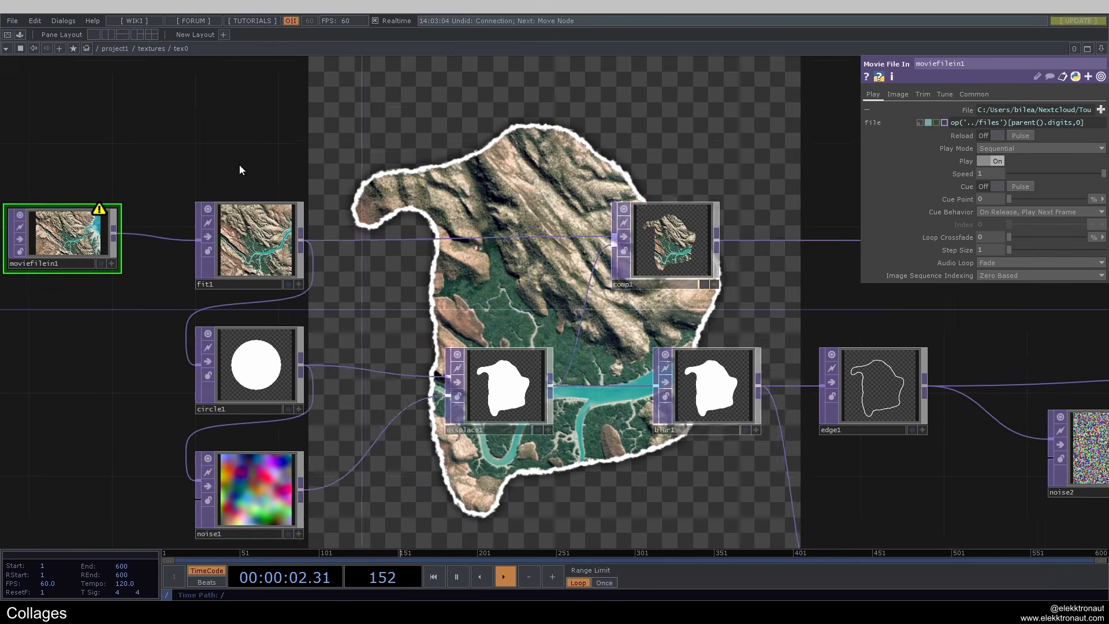
{"action": "scroll", "coordinate": [243, 166], "scroll_direction": "down", "scroll_amount": 3}
{"action": "scroll", "coordinate": [241, 231], "scroll_direction": "up", "scroll_amount": 4}
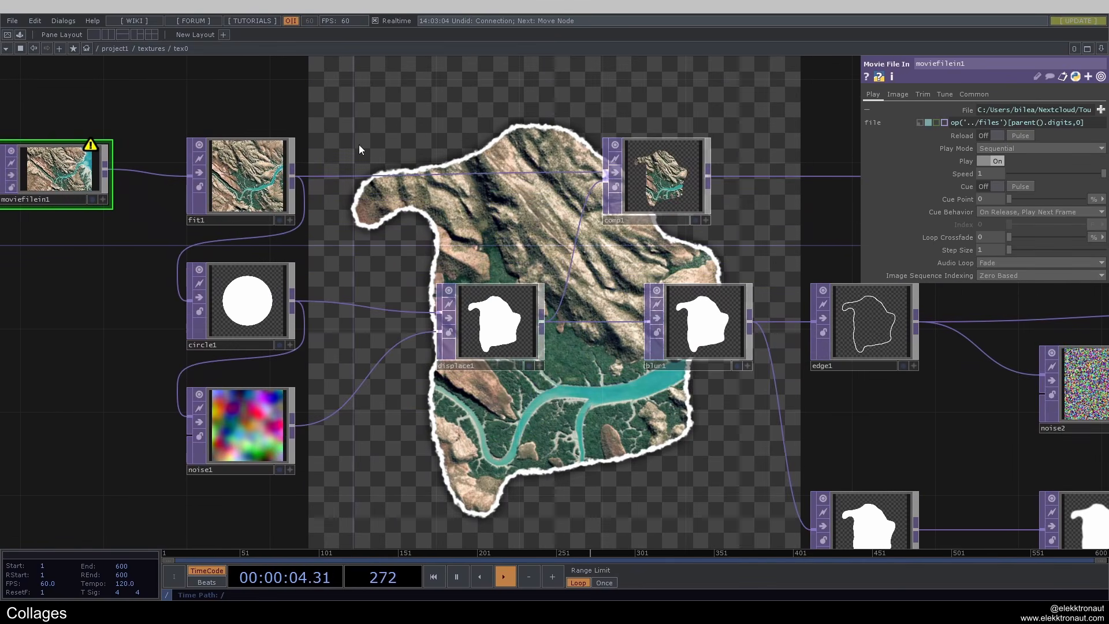
{"action": "left_click", "coordinate": [289, 323]}
{"action": "scroll", "coordinate": [433, 359], "scroll_direction": "down", "scroll_amount": 2}
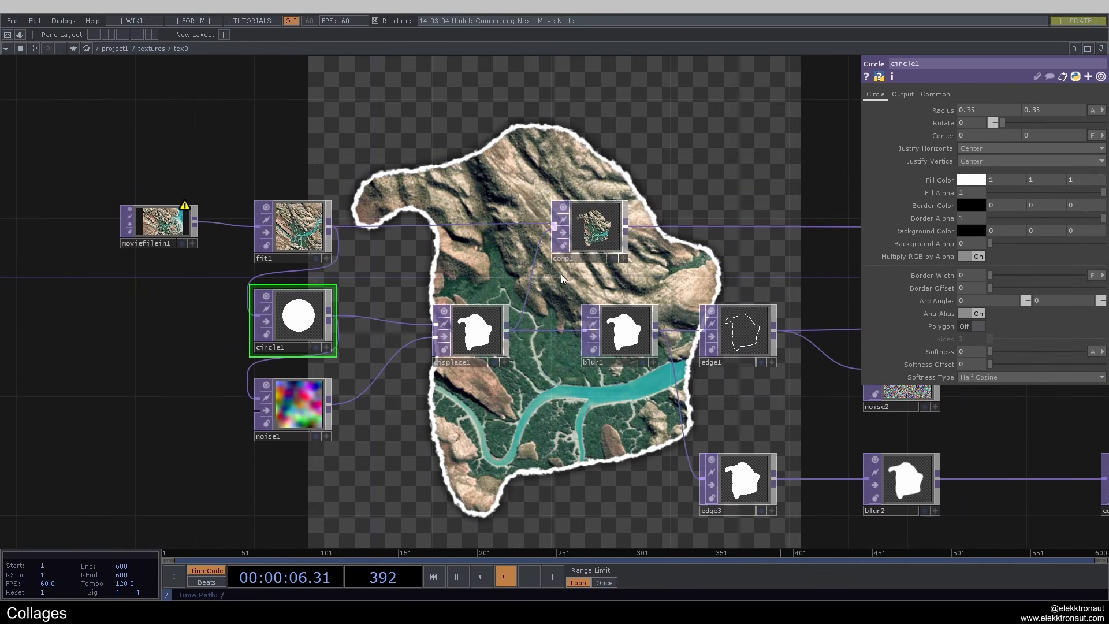
{"action": "left_click_drag", "start_coordinate": [436, 233], "coordinate": [367, 255]}
{"action": "scroll", "coordinate": [412, 257], "scroll_direction": "down", "scroll_amount": 2}
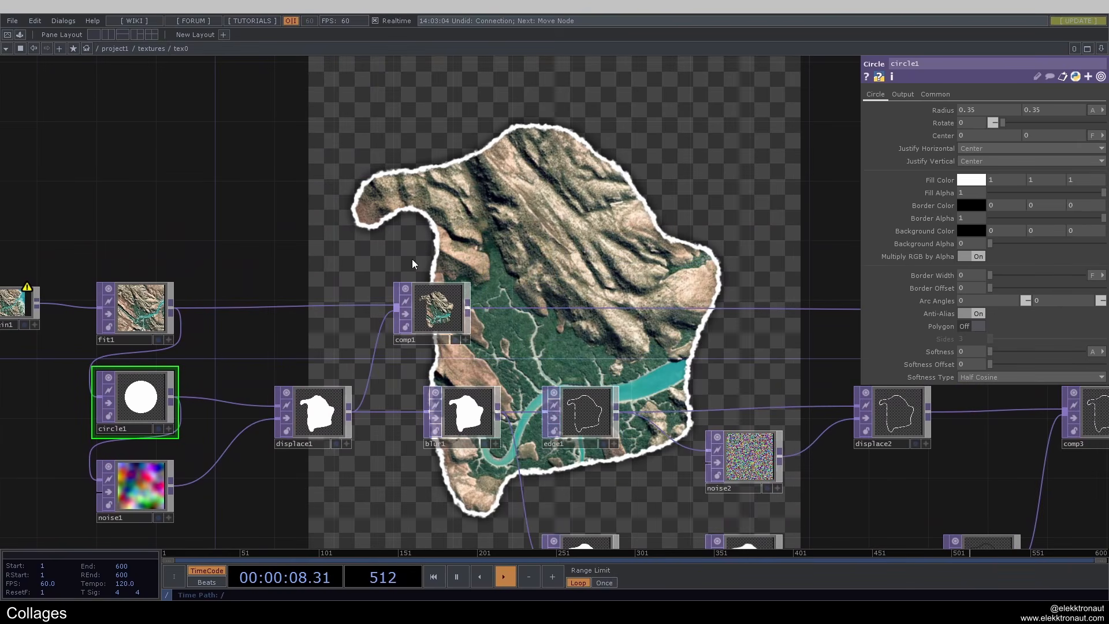
{"action": "scroll", "coordinate": [518, 216], "scroll_direction": "down", "scroll_amount": 2}
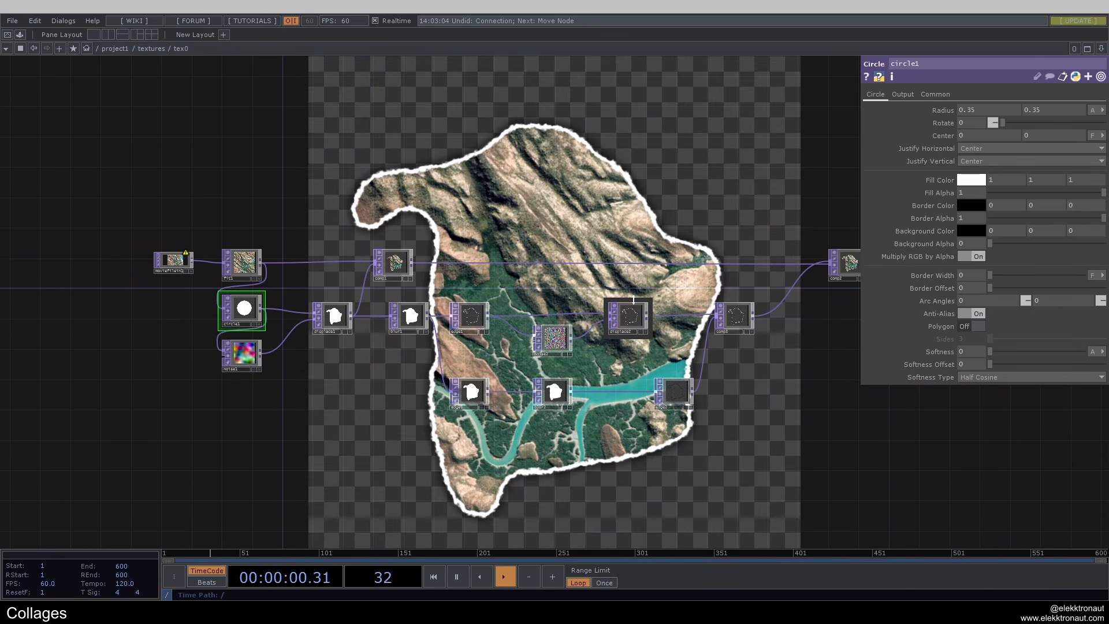
Select the torn-edge operators in tex0 and toggle the bypass of comp3 on and off to compare its effect.
{"action": "right_click_drag", "start_coordinate": [393, 295], "coordinate": [813, 414]}
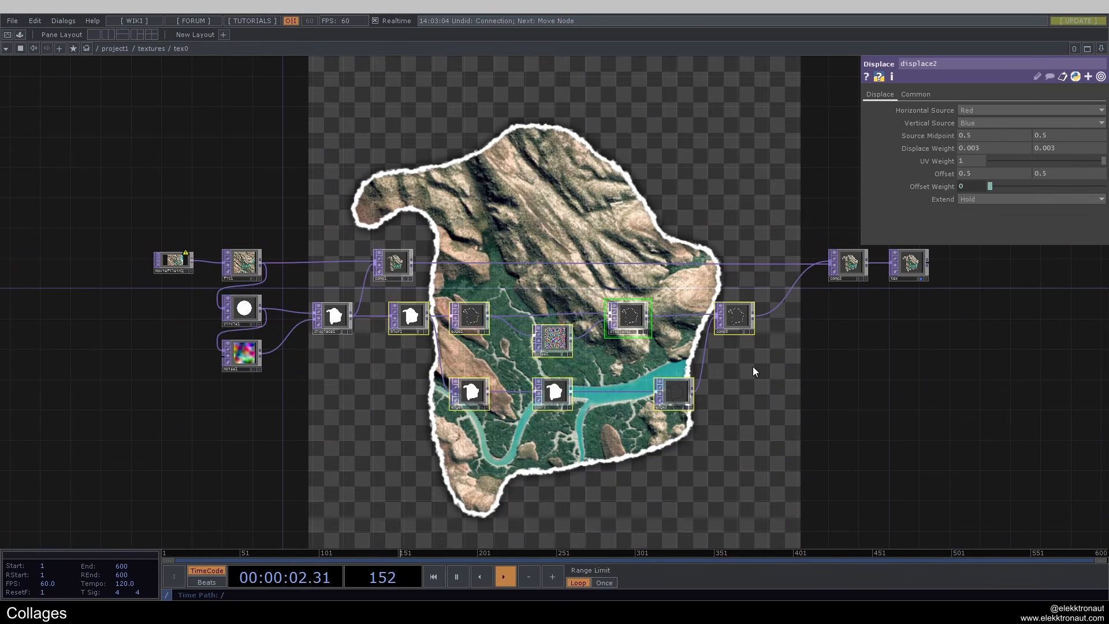
{"action": "left_click_drag", "start_coordinate": [826, 354], "coordinate": [601, 368]}
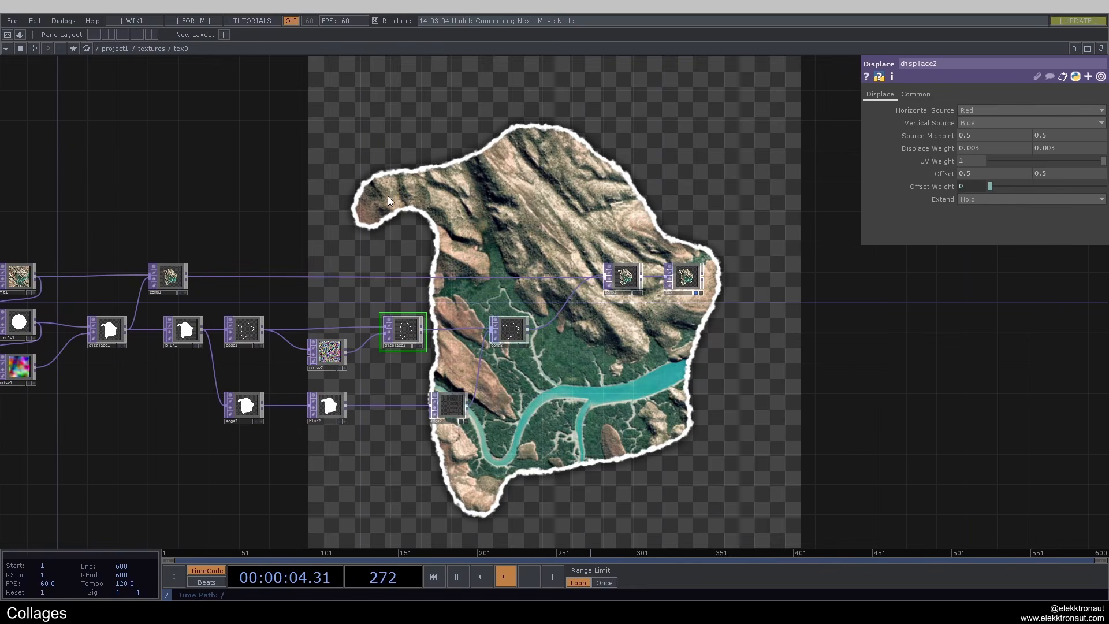
{"action": "scroll", "coordinate": [521, 404], "scroll_direction": "up", "scroll_amount": 4}
{"action": "left_click_drag", "start_coordinate": [522, 404], "coordinate": [565, 411]}
{"action": "scroll", "coordinate": [508, 369], "scroll_direction": "down", "scroll_amount": 2}
{"action": "left_click", "coordinate": [515, 296]}
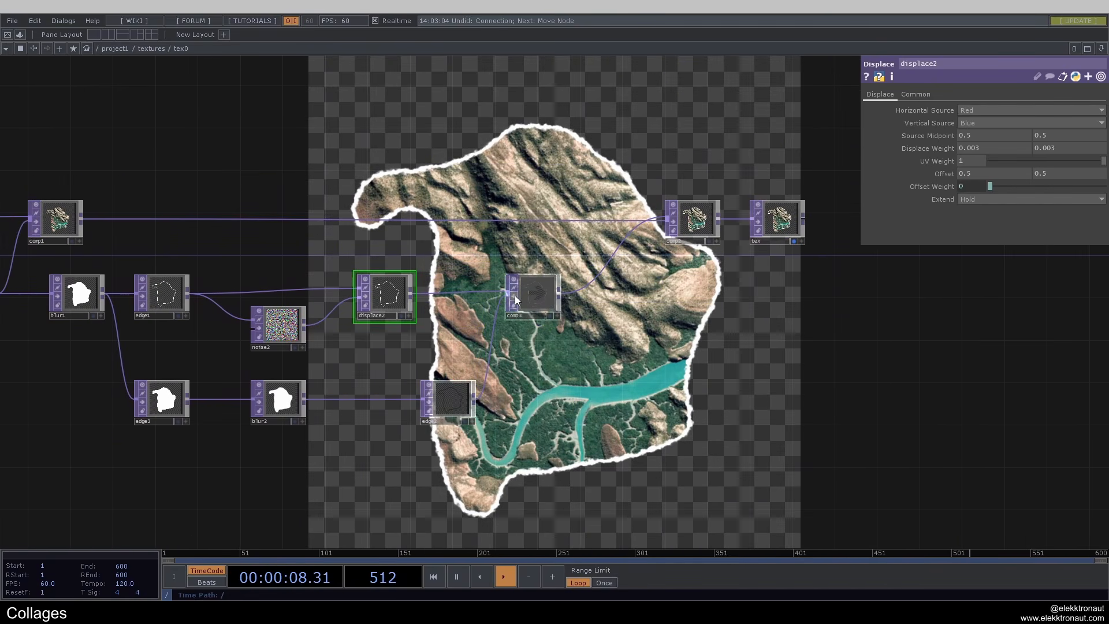
{"action": "left_click", "coordinate": [515, 296]}
{"action": "scroll", "coordinate": [598, 279], "scroll_direction": "down", "scroll_amount": 8}
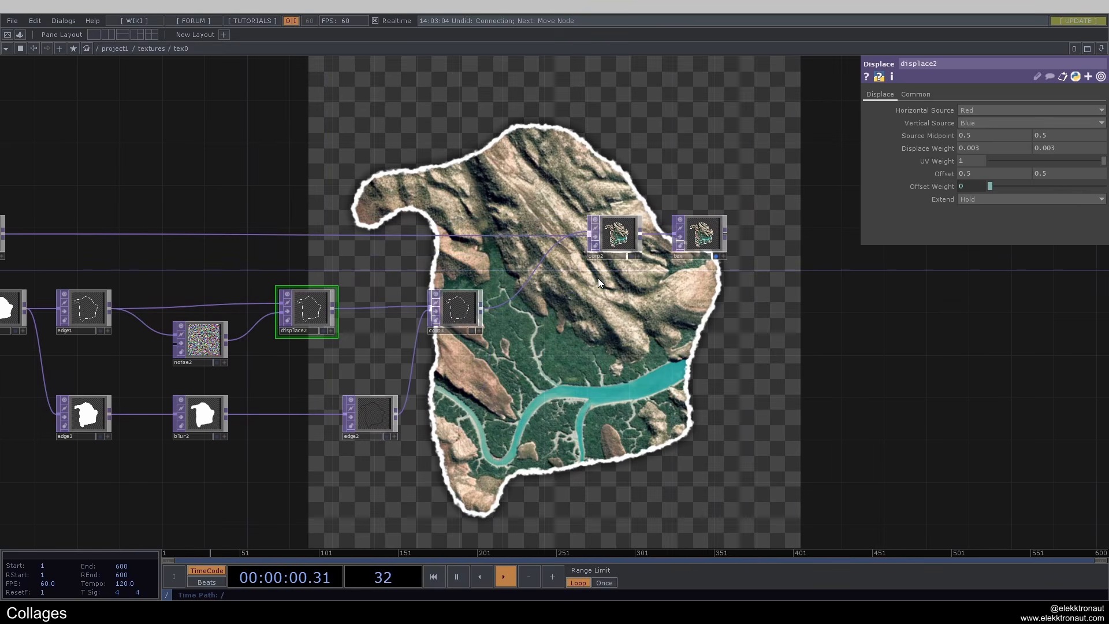
Leave tex0, look over the replicated texture components, and return to the project1 network.
{"action": "scroll", "coordinate": [553, 257], "scroll_direction": "down", "scroll_amount": 5}
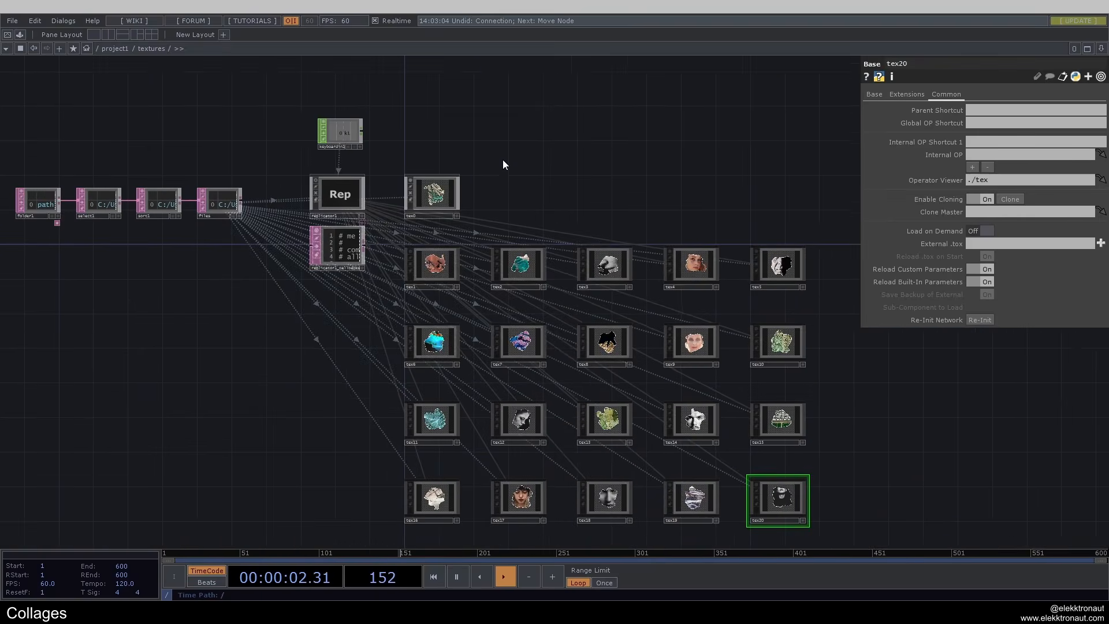
{"action": "scroll", "coordinate": [539, 292], "scroll_direction": "up", "scroll_amount": 5}
{"action": "scroll", "coordinate": [478, 217], "scroll_direction": "down", "scroll_amount": 3}
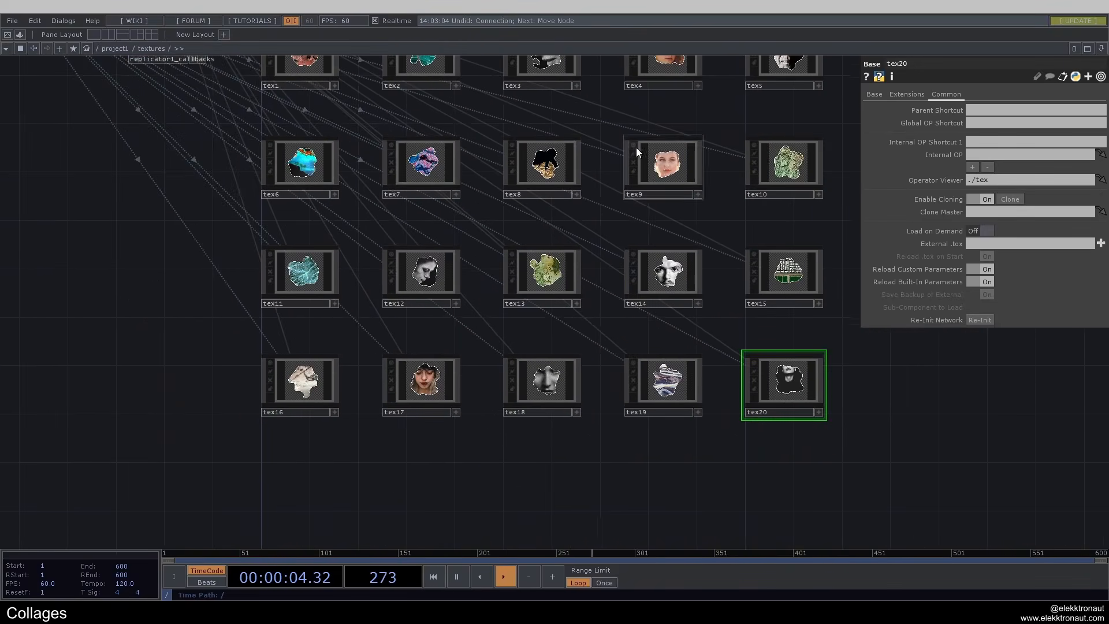
{"action": "scroll", "coordinate": [611, 255], "scroll_direction": "up", "scroll_amount": 3}
{"action": "scroll", "coordinate": [414, 343], "scroll_direction": "down", "scroll_amount": 5}
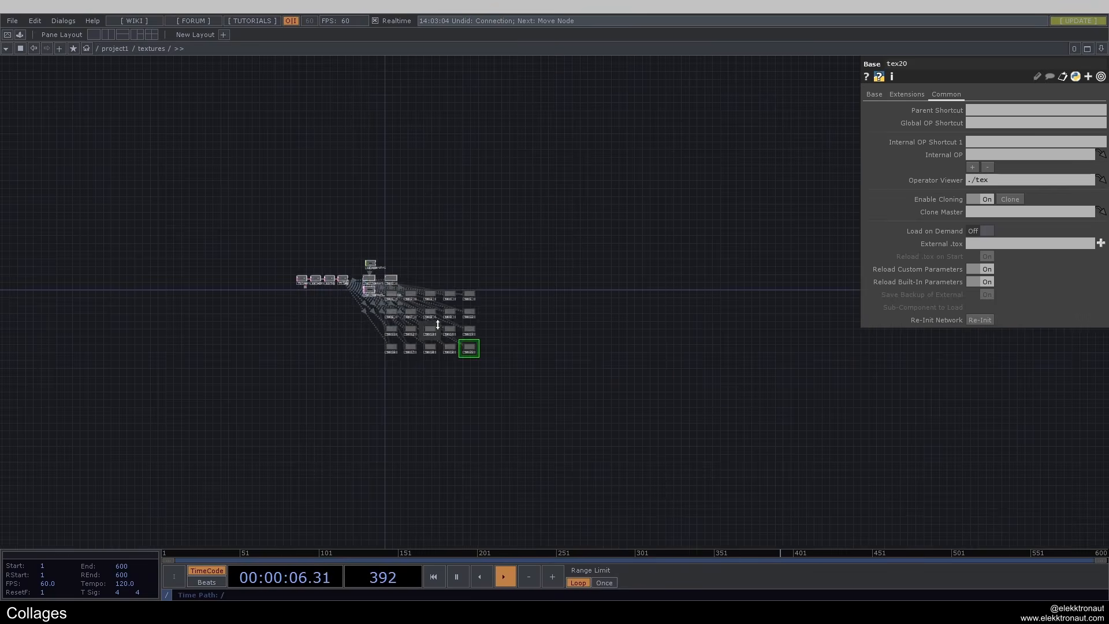
{"action": "scroll", "coordinate": [410, 390], "scroll_direction": "up", "scroll_amount": 4}
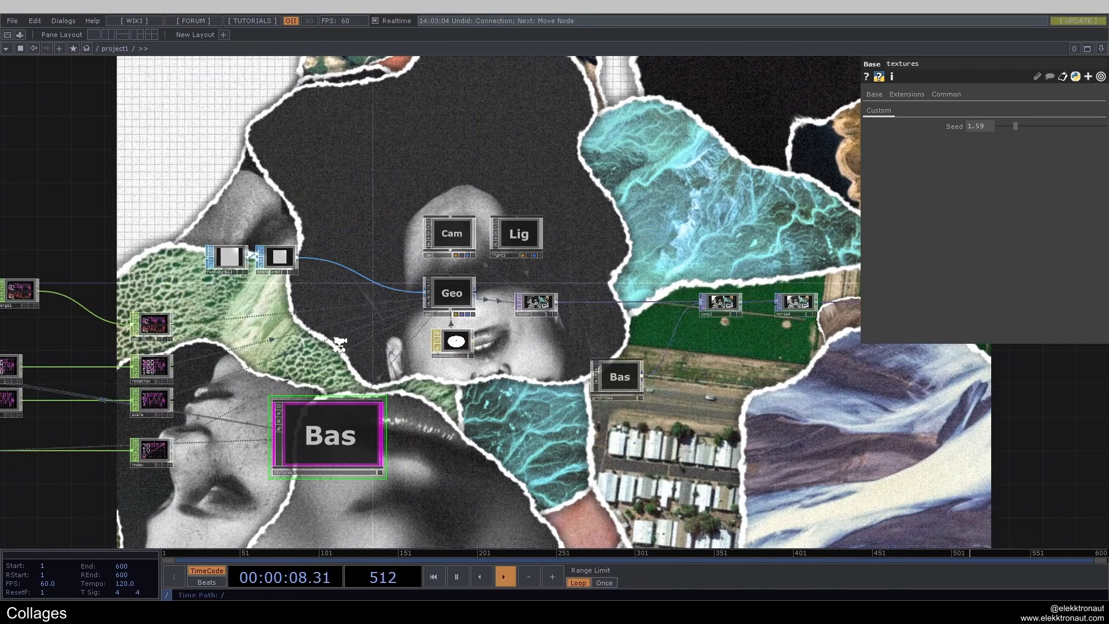
Inspect transform2's parameters and the geometry, render and gridlines part of the network.
{"action": "left_click", "coordinate": [271, 241]}
{"action": "left_click_drag", "start_coordinate": [271, 241], "coordinate": [326, 241]}
{"action": "left_click", "coordinate": [339, 206]}
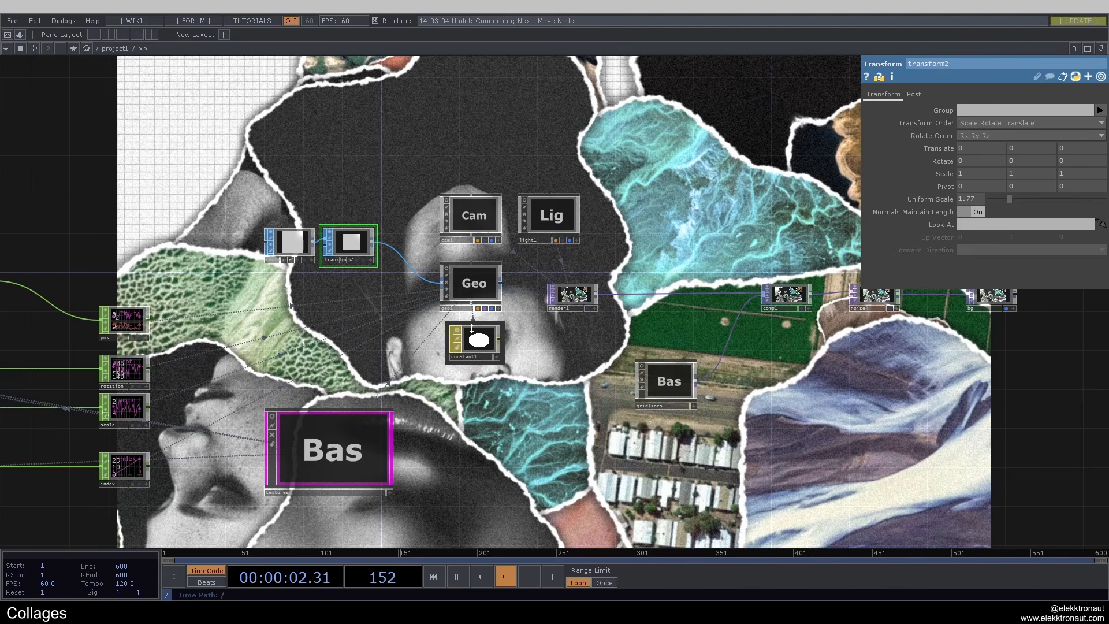
{"action": "left_click_drag", "start_coordinate": [560, 355], "coordinate": [316, 312]}
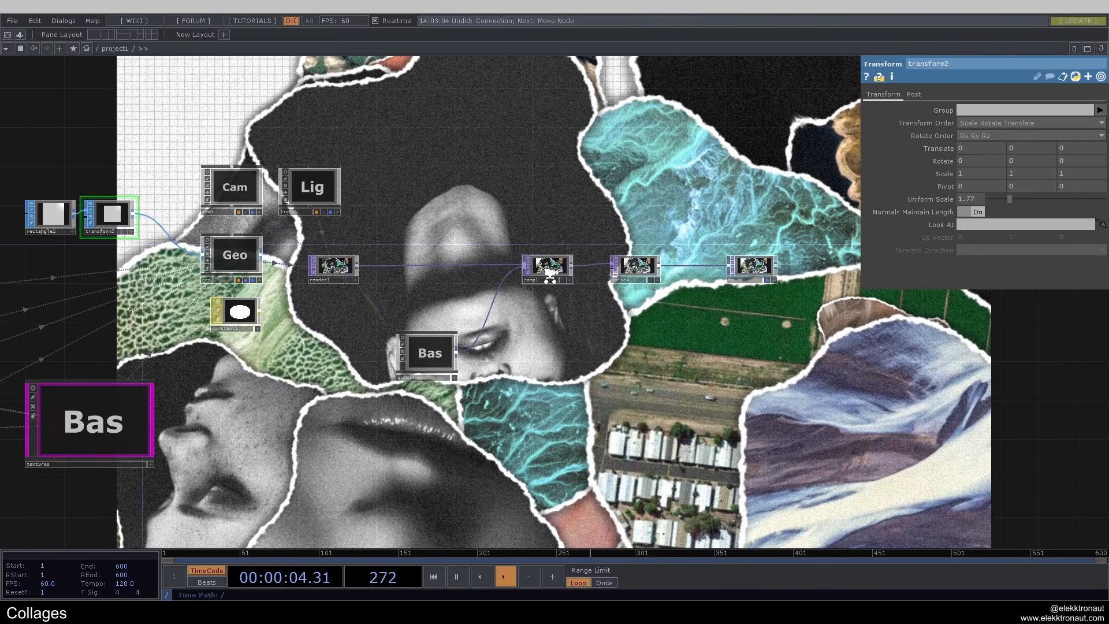
{"action": "scroll", "coordinate": [344, 255], "scroll_direction": "up", "scroll_amount": 5}
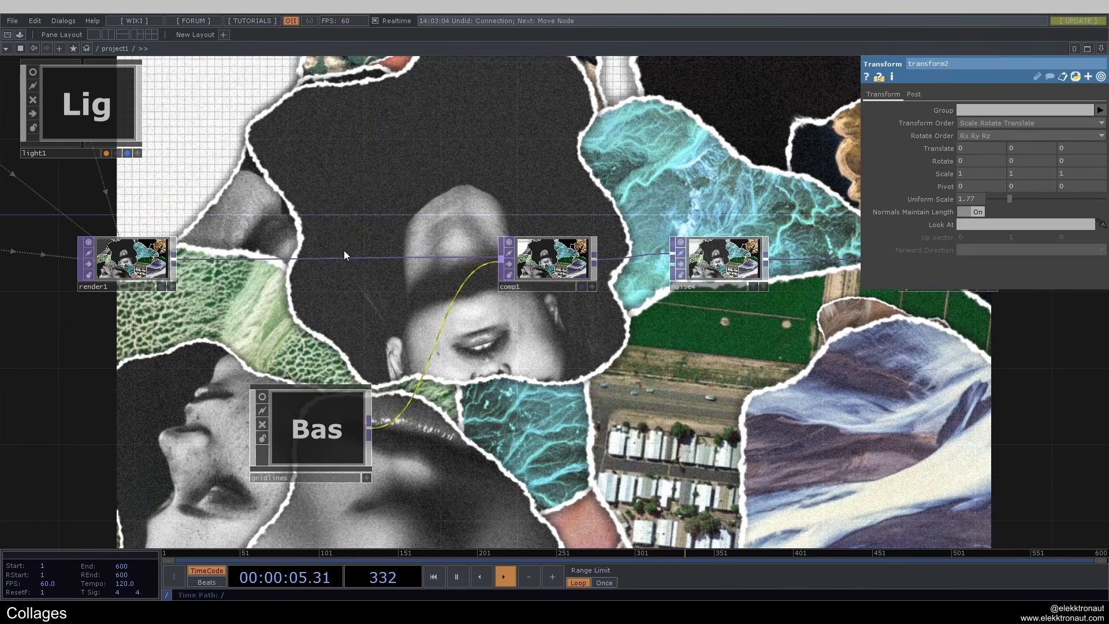
Toggle the bypass of the comp1 composite to compare the collage with and without gridlines, and view the whole network.
{"action": "left_click", "coordinate": [509, 265]}
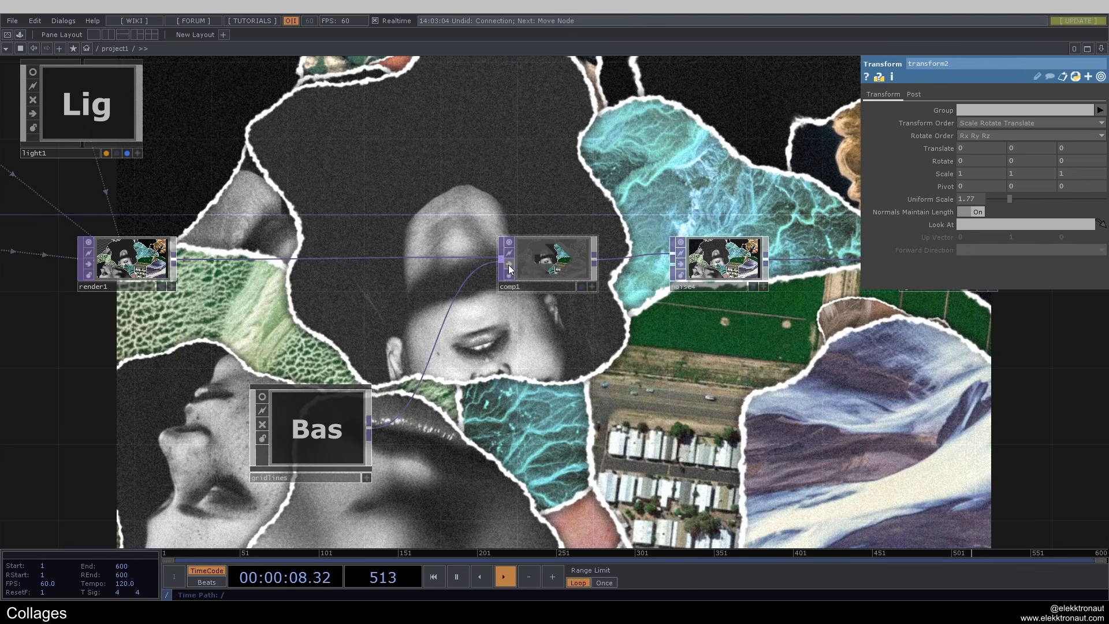
{"action": "left_click", "coordinate": [509, 265]}
{"action": "left_click", "coordinate": [509, 266]}
{"action": "scroll", "coordinate": [605, 290], "scroll_direction": "down", "scroll_amount": 4}
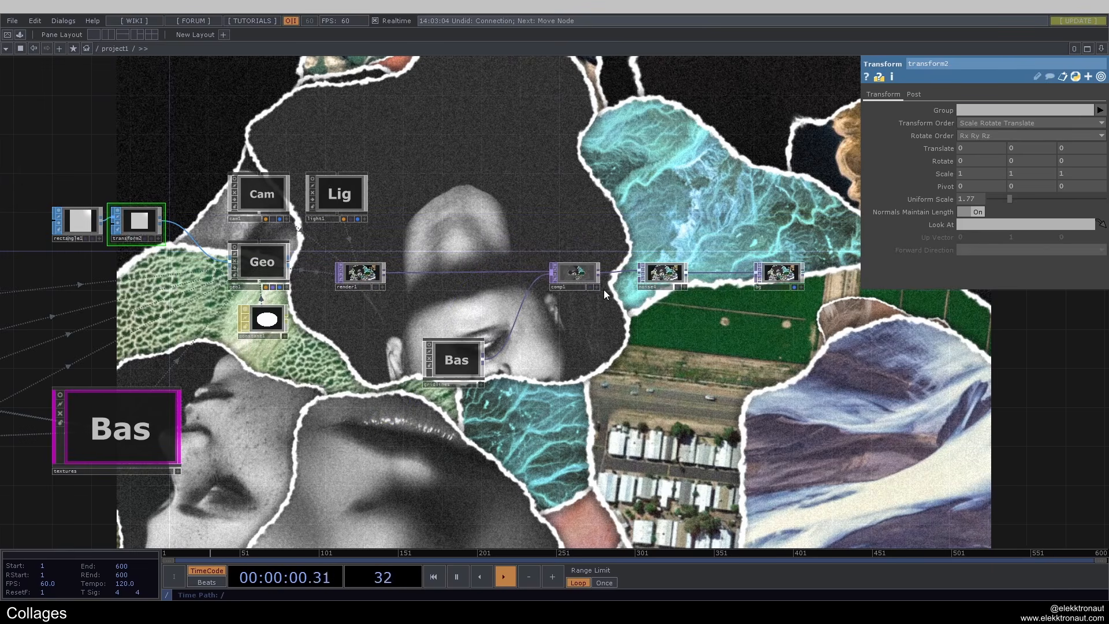
{"action": "scroll", "coordinate": [596, 283], "scroll_direction": "down", "scroll_amount": 6}
{"action": "left_click_drag", "start_coordinate": [581, 219], "coordinate": [633, 221]}
{"action": "scroll", "coordinate": [414, 251], "scroll_direction": "up", "scroll_amount": 4}
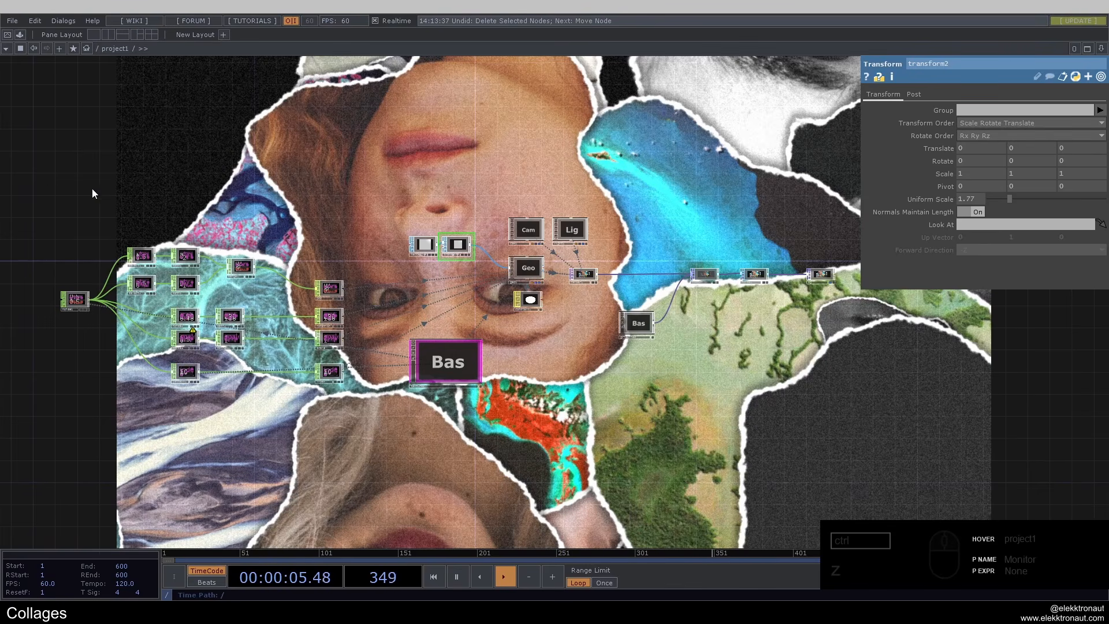
Delete all operators of the finished network to start from an empty project1.
{"action": "left_click_drag", "start_coordinate": [59, 118], "coordinate": [879, 454]}
{"action": "key", "text": "Delete"}
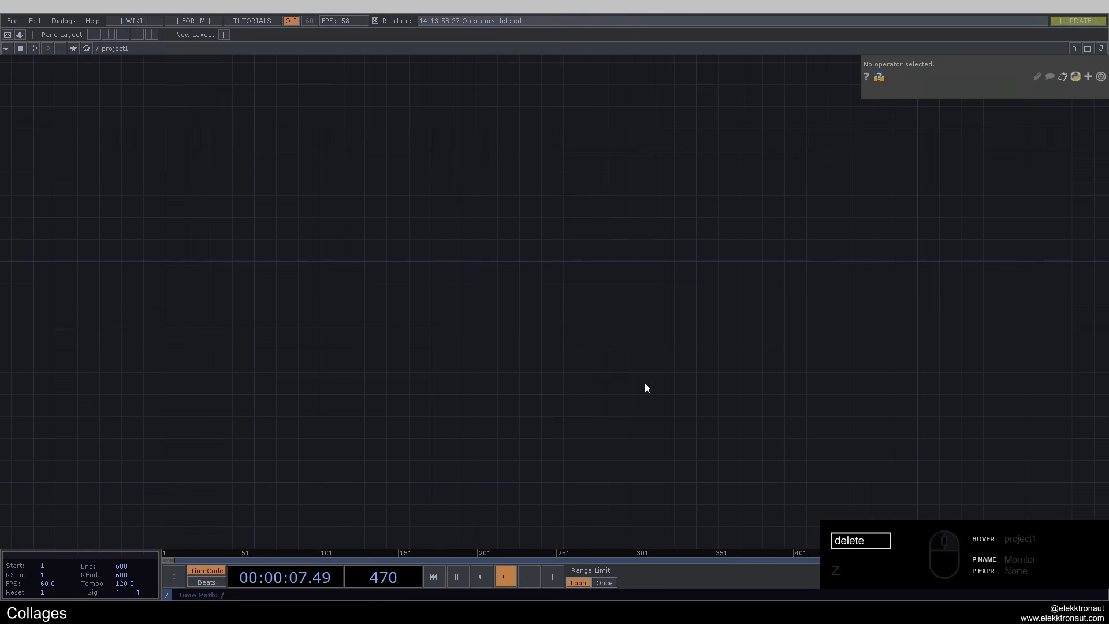
{"action": "scroll", "coordinate": [400, 221], "scroll_direction": "up", "scroll_amount": 4}
{"action": "left_click_drag", "start_coordinate": [411, 215], "coordinate": [461, 217]}
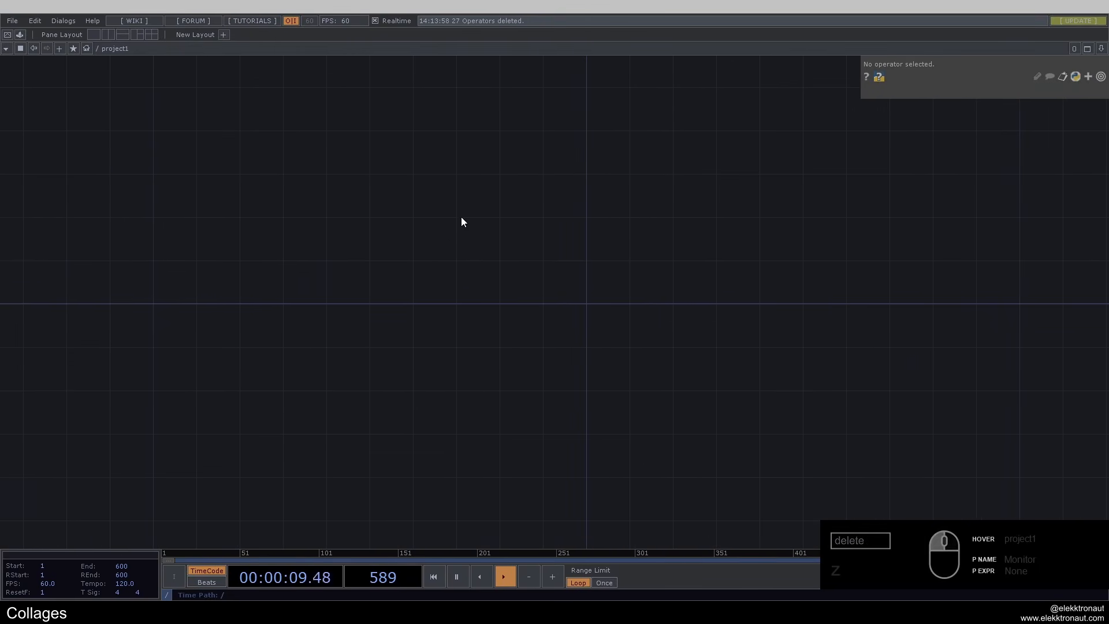
Create a Rectangle SOP in the empty network and append a Transform SOP to its output.
{"action": "key", "text": "Tab"}
{"action": "type", "text": "re"}
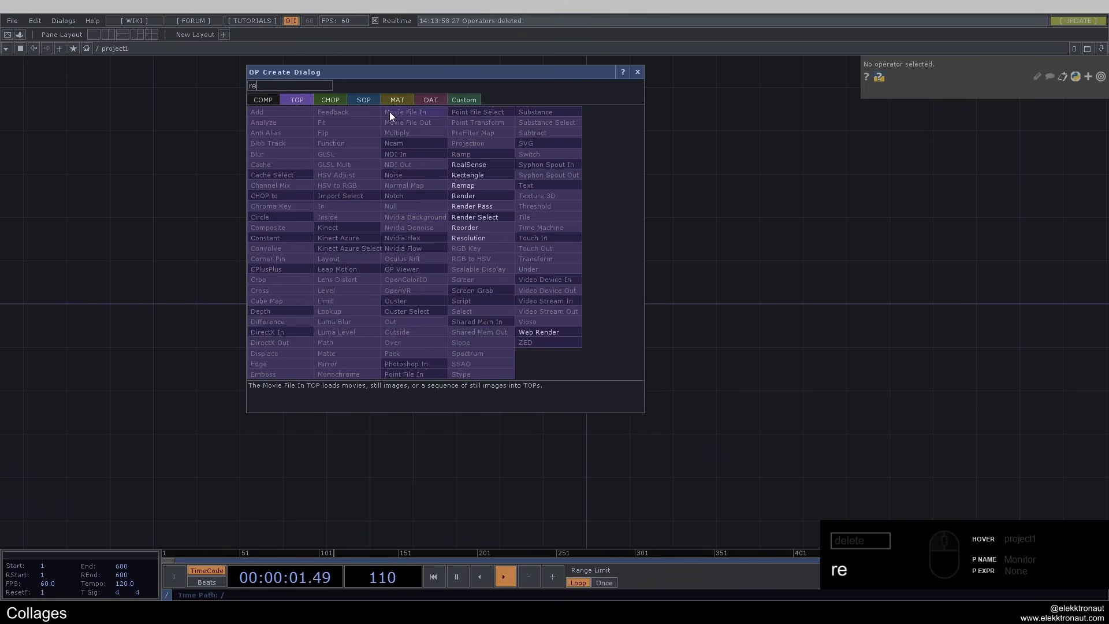
{"action": "left_click", "coordinate": [364, 99]}
{"action": "left_click", "coordinate": [479, 123]}
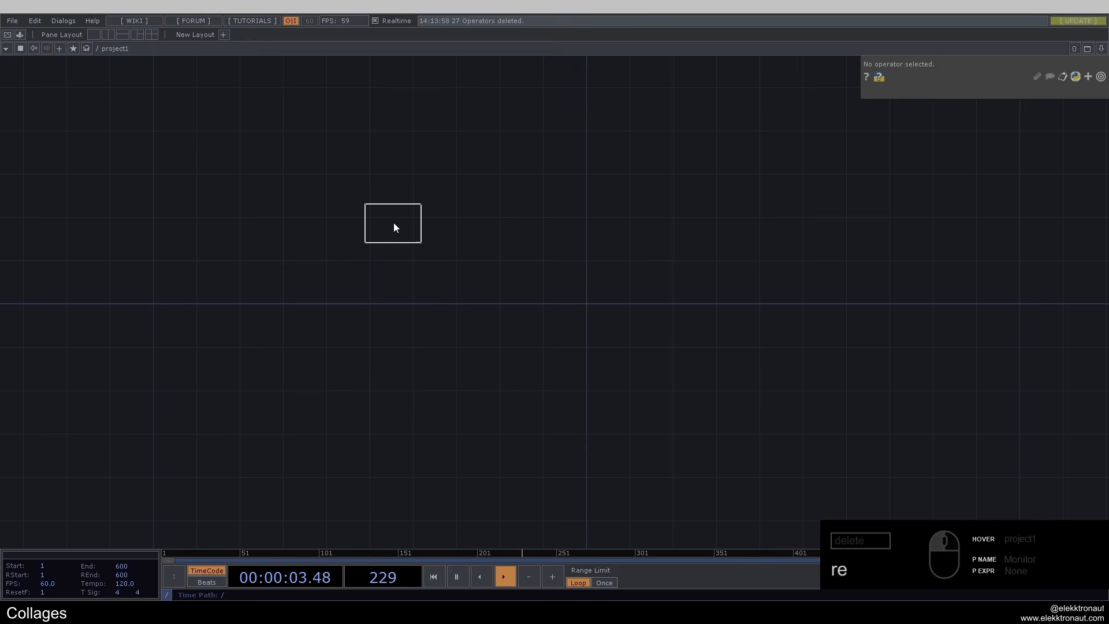
{"action": "left_click", "coordinate": [394, 223]}
{"action": "right_click", "coordinate": [426, 227]}
{"action": "type", "text": "tr"}
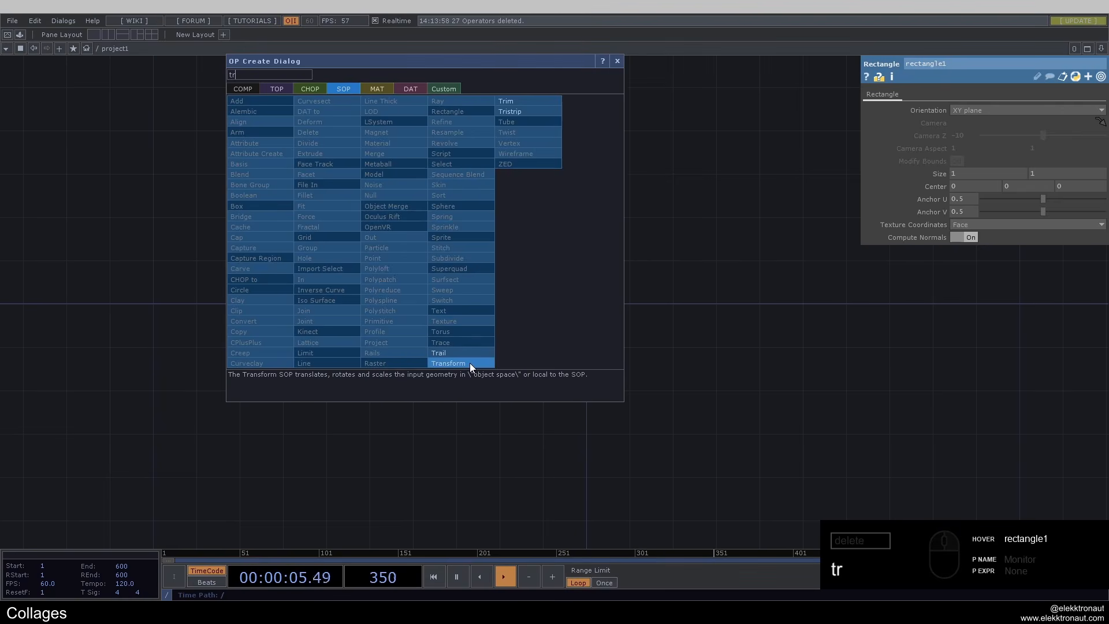
{"action": "left_click", "coordinate": [469, 363]}
{"action": "left_click", "coordinate": [470, 237]}
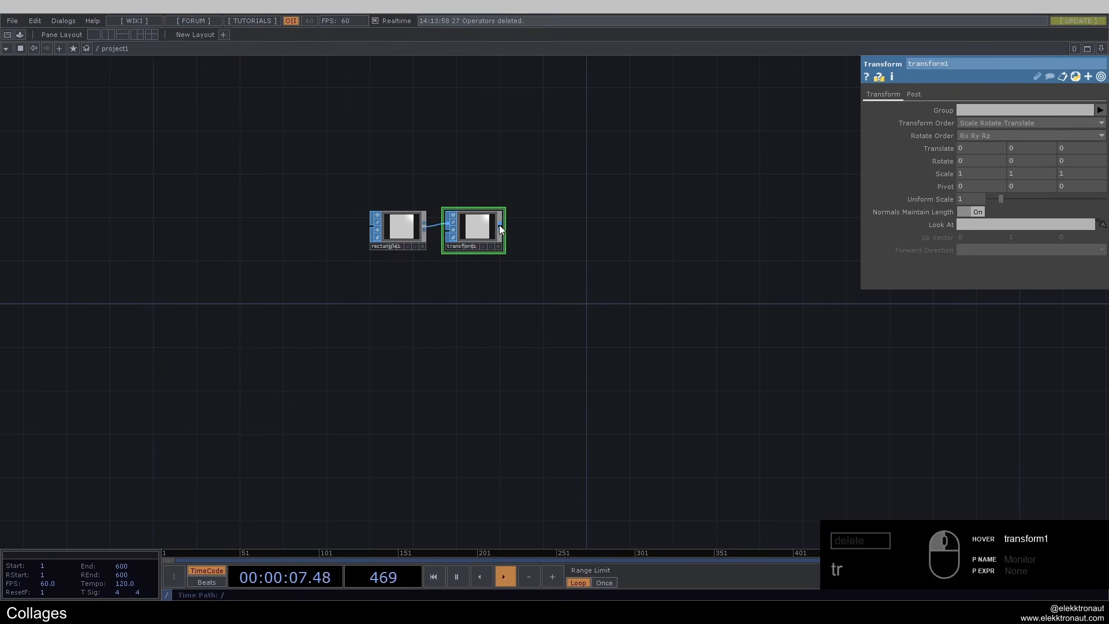
Append a Geometry COMP to the output of transform1 and turn on its instancing.
{"action": "right_click", "coordinate": [499, 225]}
{"action": "type", "text": "ge"}
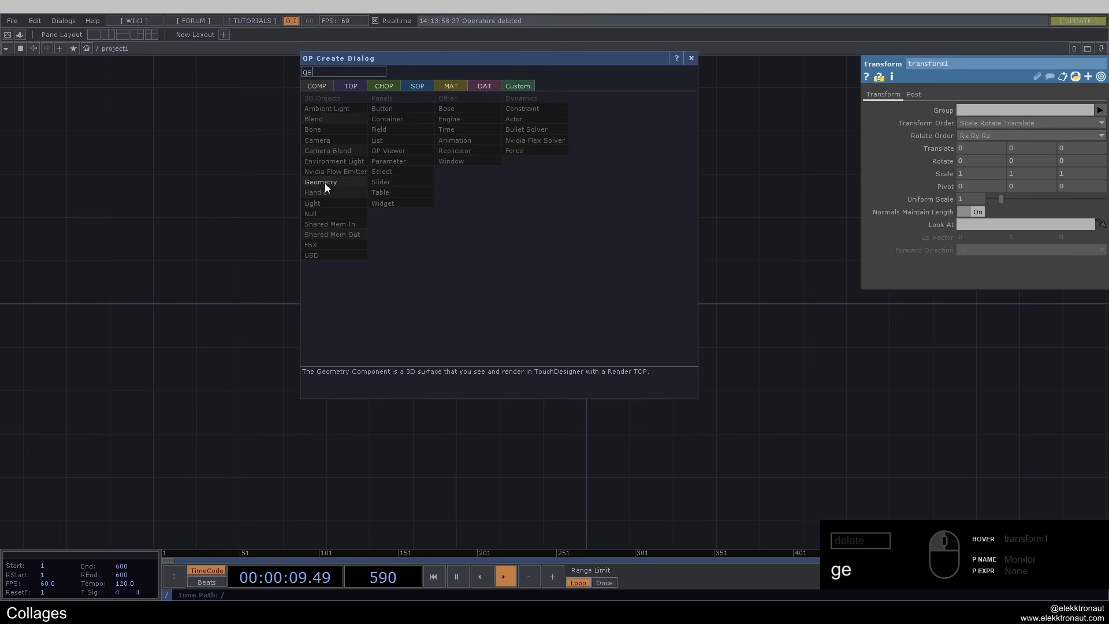
{"action": "left_click", "coordinate": [324, 182]}
{"action": "left_click", "coordinate": [594, 291]}
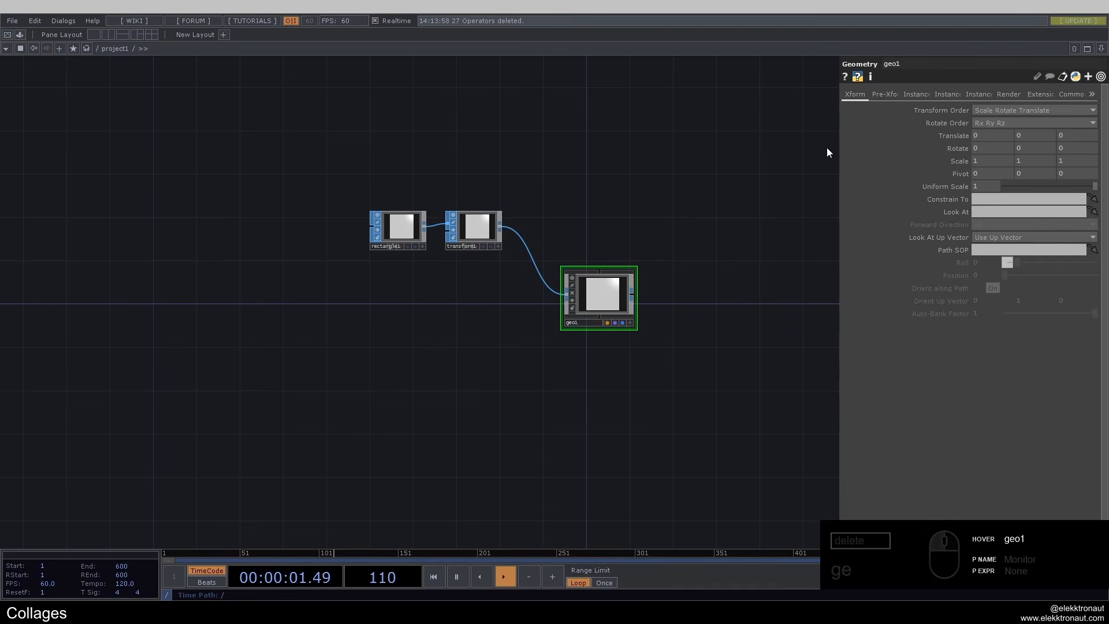
{"action": "left_click", "coordinate": [919, 94]}
{"action": "left_click", "coordinate": [989, 109]}
Add a Camera COMP directly above geo1.
{"action": "left_click_drag", "start_coordinate": [665, 203], "coordinate": [463, 266]}
{"action": "double_click", "coordinate": [448, 241]}
{"action": "type", "text": "ca"}
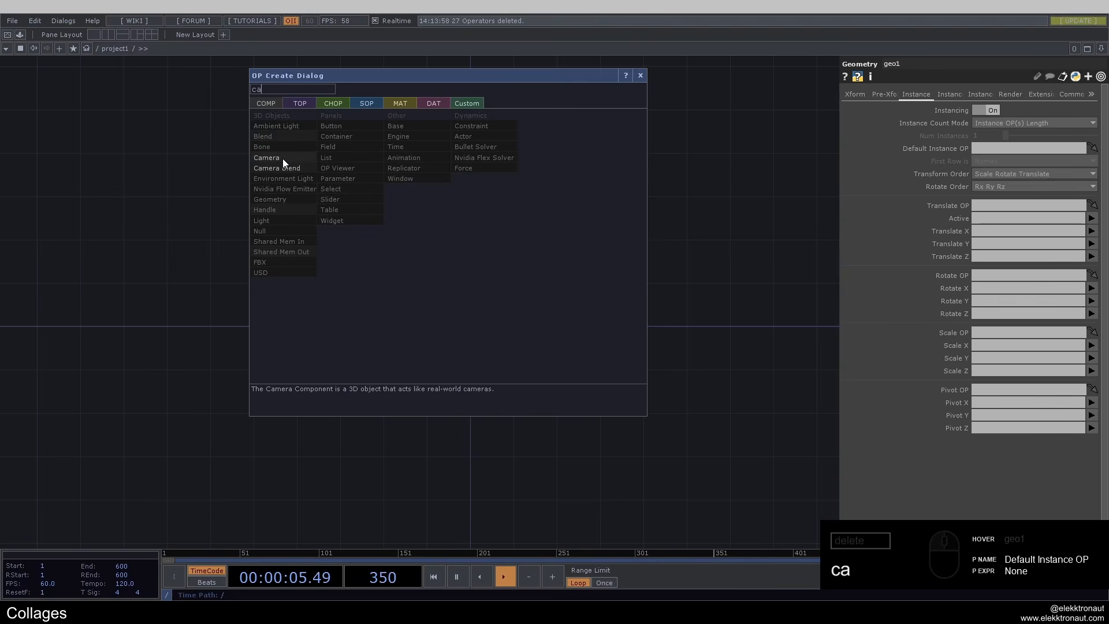
{"action": "left_click", "coordinate": [272, 156]}
{"action": "left_click", "coordinate": [471, 237]}
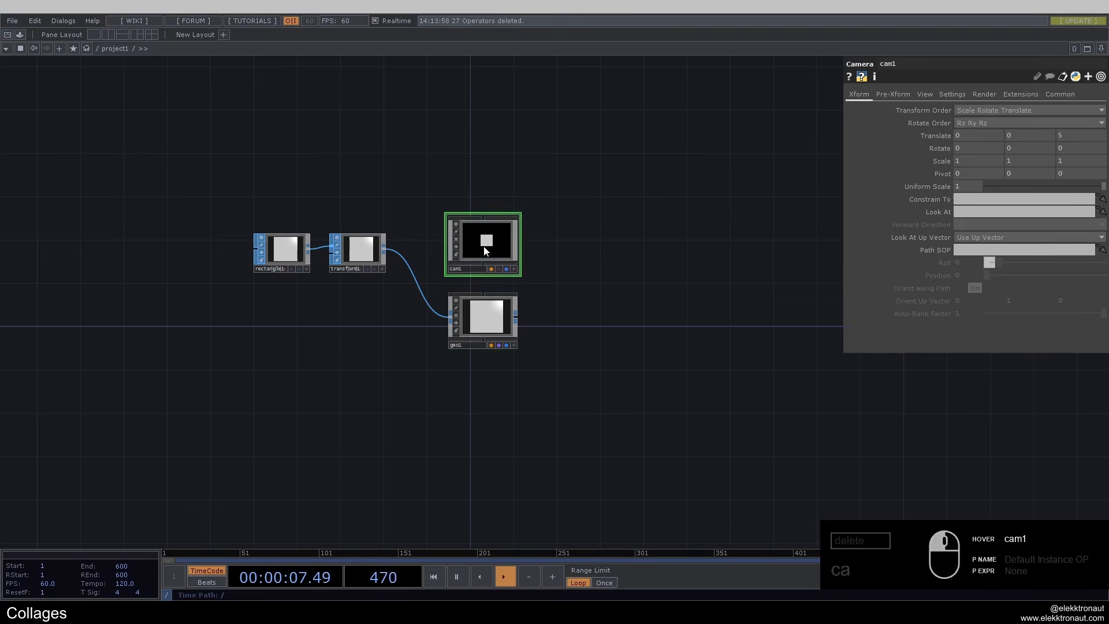
Set cam1's projection to Orthographic with an ortho width of 4.
{"action": "left_click", "coordinate": [925, 94]}
{"action": "left_click", "coordinate": [983, 109]}
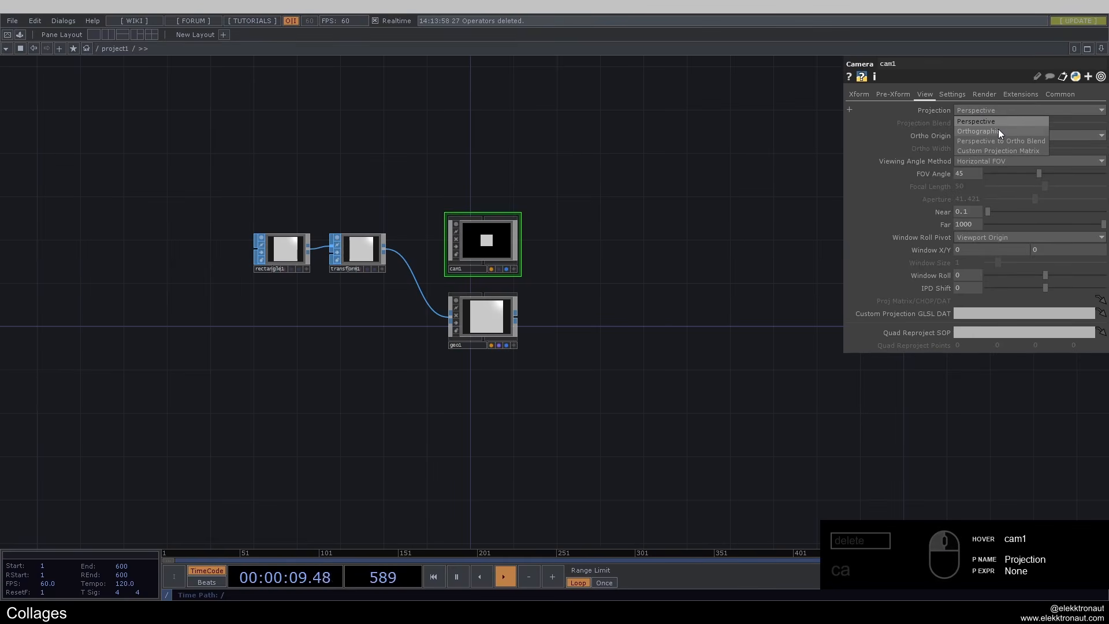
{"action": "left_click", "coordinate": [995, 131]}
{"action": "type", "text": "4"}
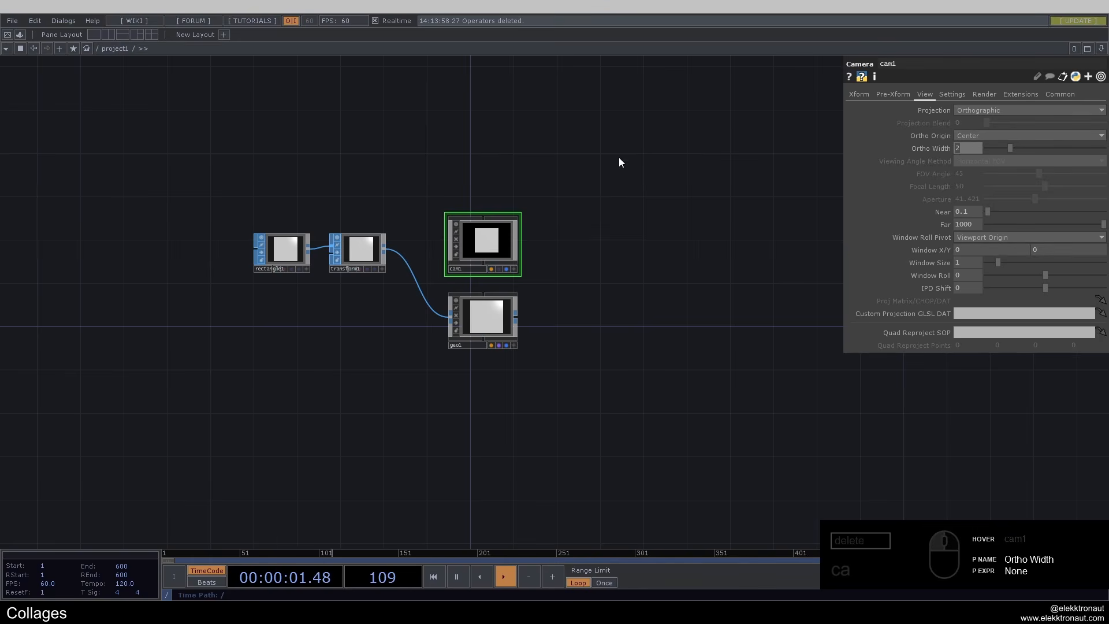
{"action": "key", "text": "Return"}
Add a Render TOP beside geo1.
{"action": "scroll", "coordinate": [539, 292], "scroll_direction": "up", "scroll_amount": 2}
{"action": "double_click", "coordinate": [577, 330]}
{"action": "type", "text": "re"}
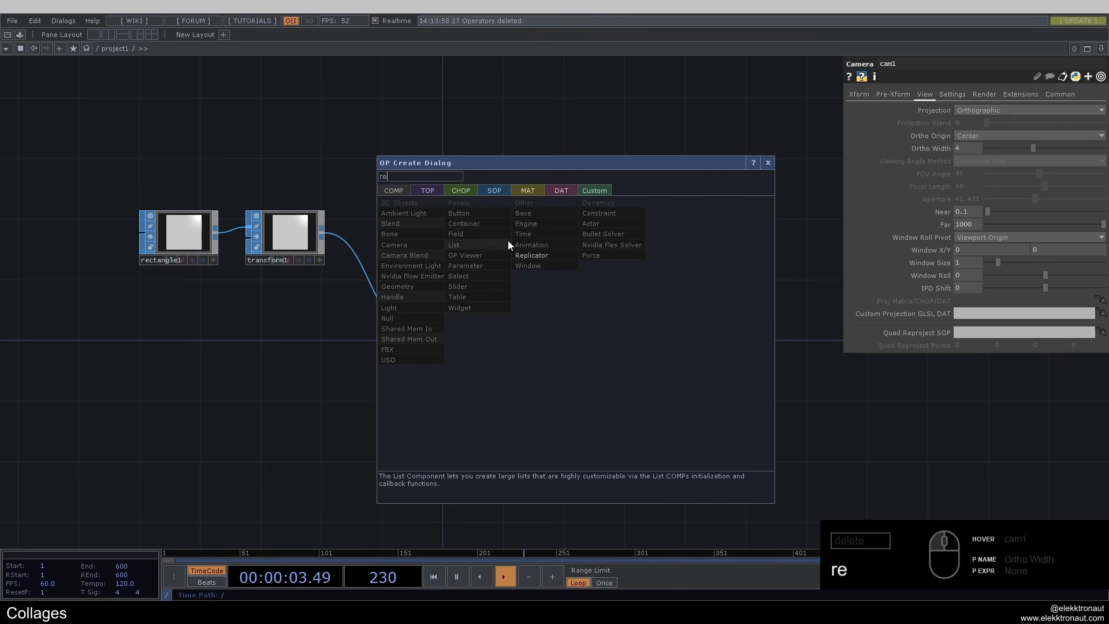
{"action": "left_click", "coordinate": [432, 192]}
{"action": "left_click", "coordinate": [625, 284]}
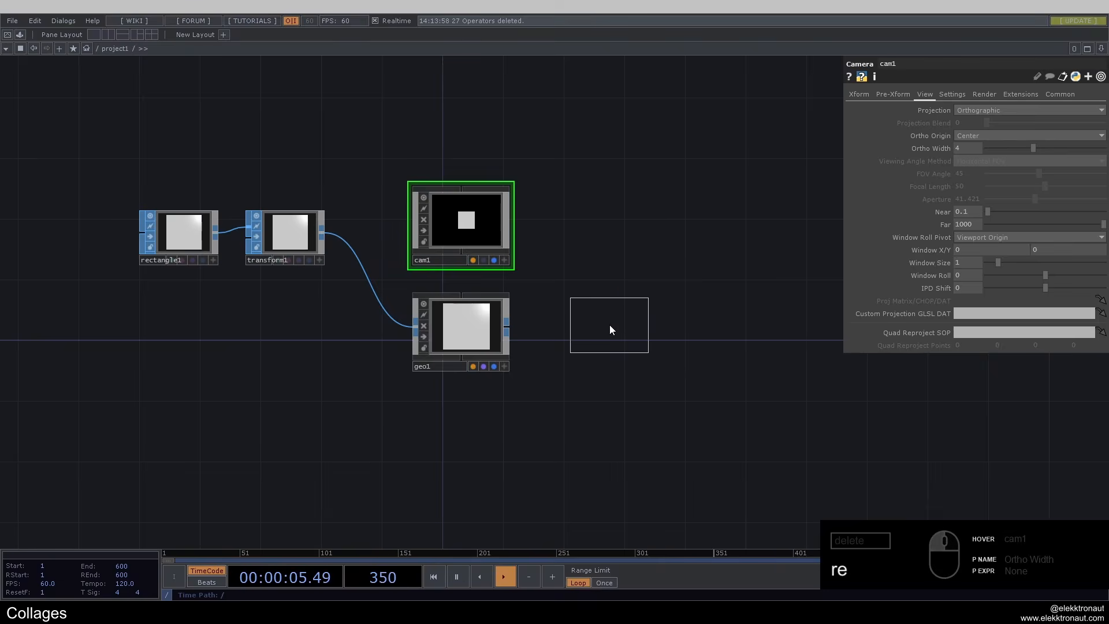
{"action": "left_click", "coordinate": [603, 326]}
Create a Constant MAT below geo1 and assign it as geo1's Material parameter.
{"action": "left_click_drag", "start_coordinate": [573, 222], "coordinate": [489, 174]}
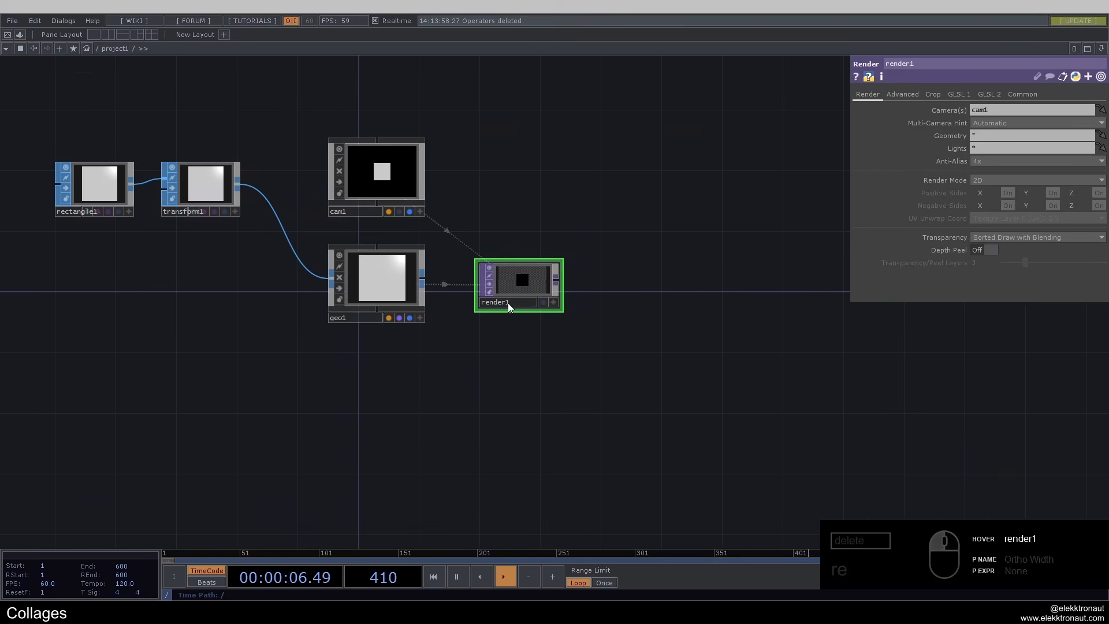
{"action": "double_click", "coordinate": [353, 360]}
{"action": "type", "text": "c"}
{"action": "left_click", "coordinate": [304, 216]}
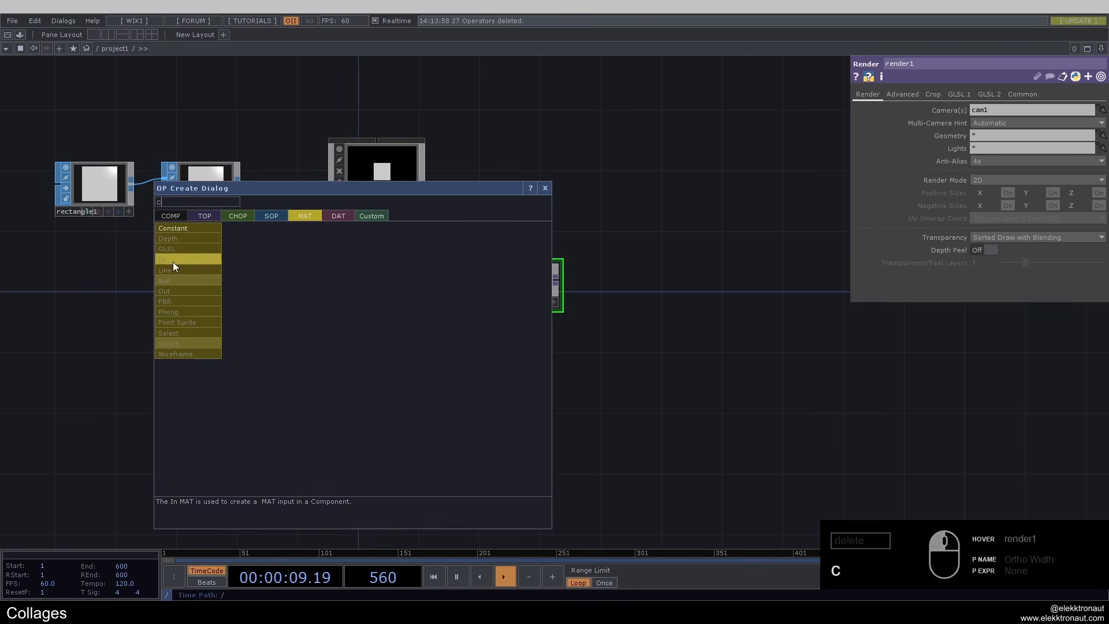
{"action": "left_click", "coordinate": [185, 228]}
{"action": "left_click", "coordinate": [384, 384]}
{"action": "left_click_drag", "start_coordinate": [384, 383], "coordinate": [370, 283]}
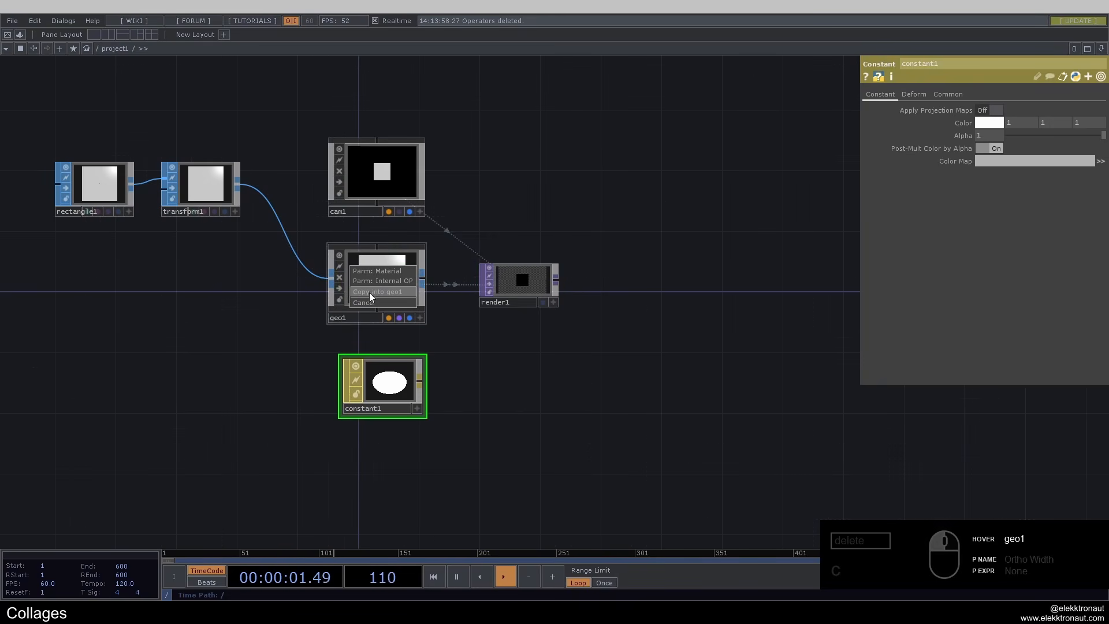
{"action": "left_click", "coordinate": [382, 272]}
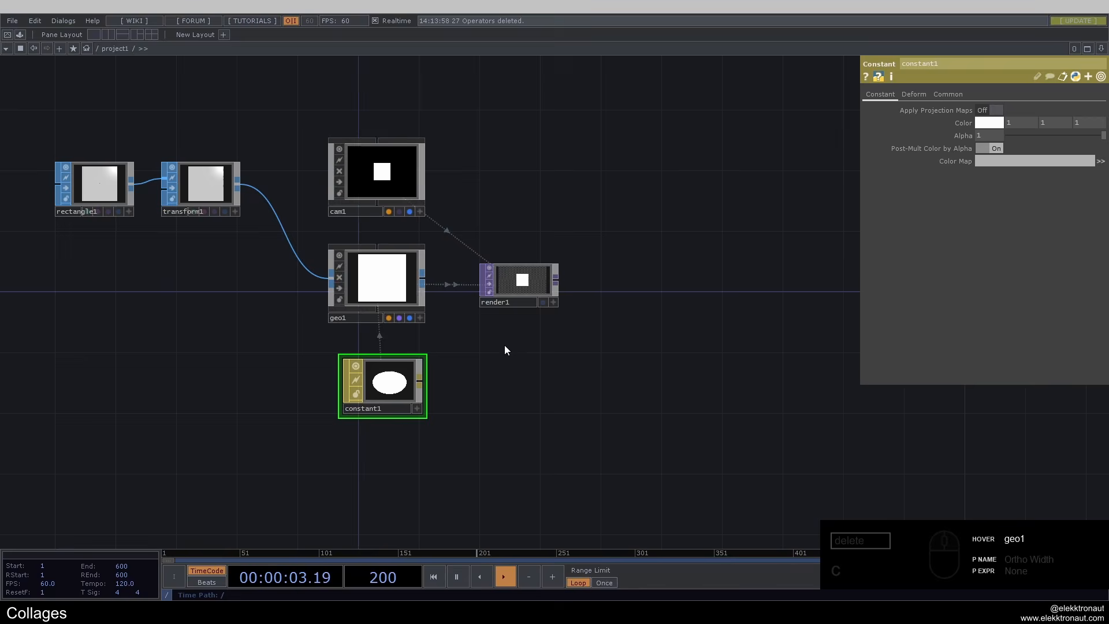
Append a Null TOP to render1, rename it bg, and move it farther away to leave space between them.
{"action": "left_click", "coordinate": [530, 276]}
{"action": "left_click_drag", "start_coordinate": [602, 219], "coordinate": [411, 290]}
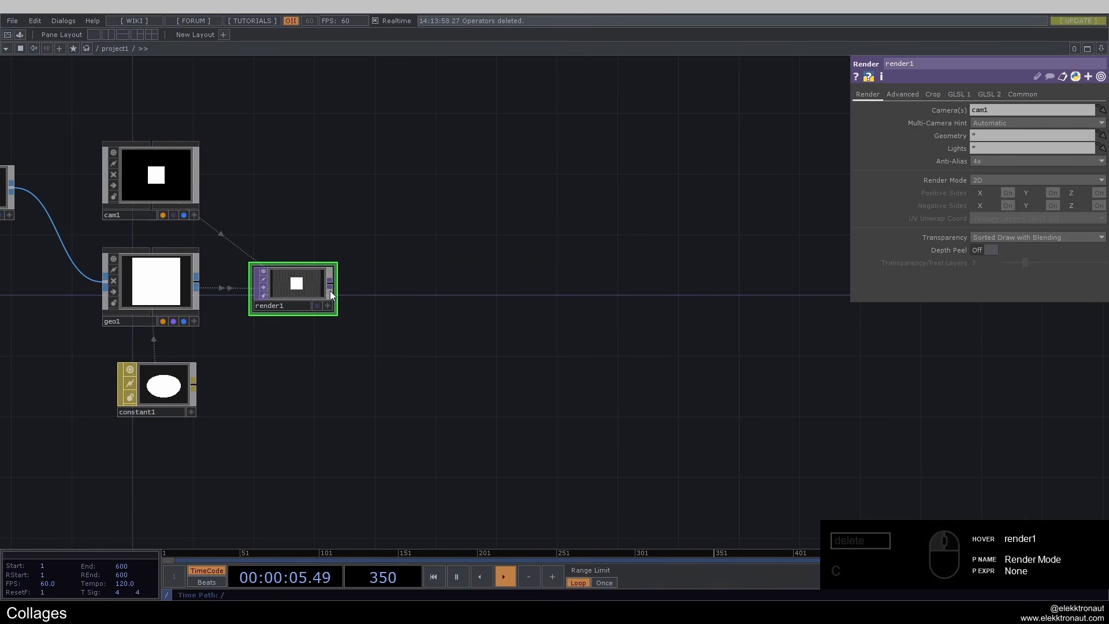
{"action": "key", "text": "alt"}
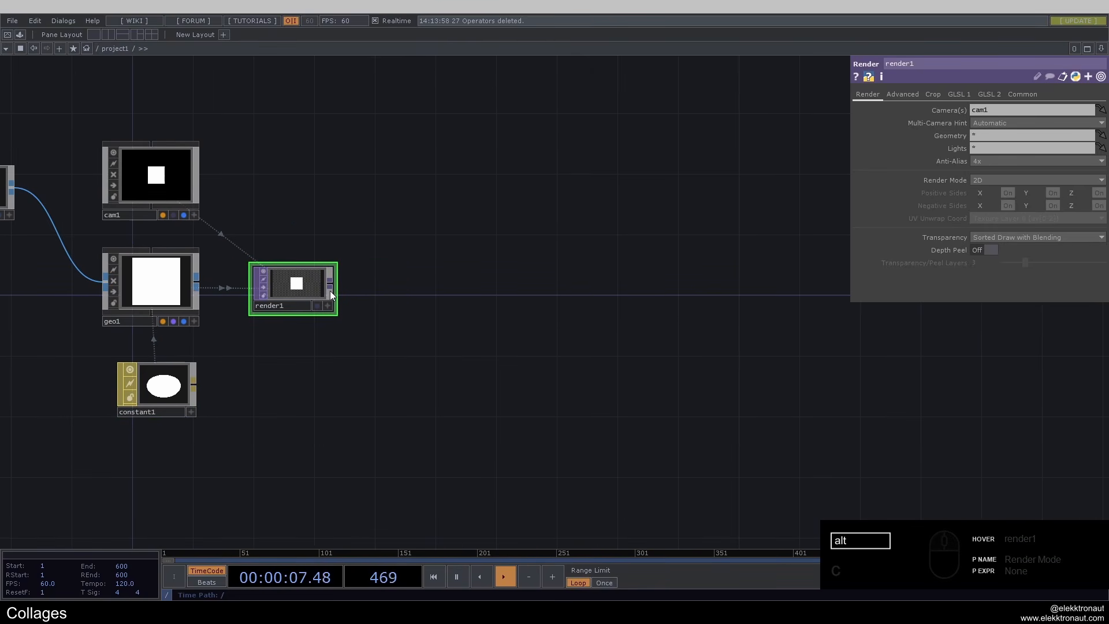
{"action": "key", "text": "alt+n"}
{"action": "left_click", "coordinate": [695, 284]}
{"action": "left_click", "coordinate": [692, 306]}
{"action": "type", "text": "bg"}
{"action": "key", "text": "Return"}
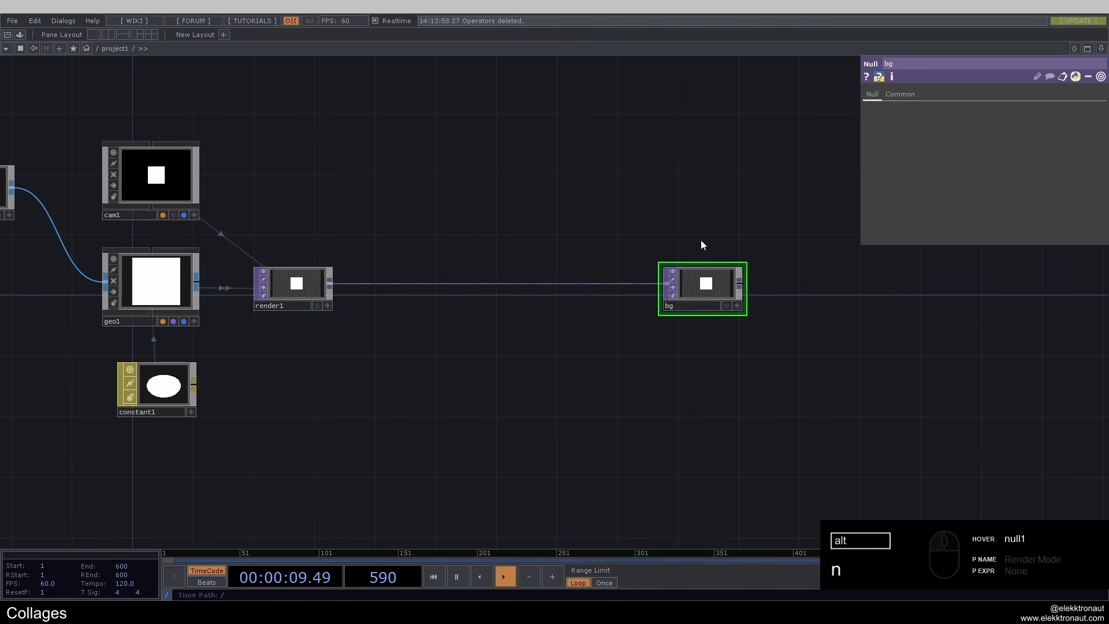
{"action": "left_click_drag", "start_coordinate": [704, 288], "coordinate": [795, 304]}
{"action": "left_click_drag", "start_coordinate": [795, 304], "coordinate": [842, 305]}
{"action": "scroll", "coordinate": [589, 306], "scroll_direction": "down", "scroll_amount": 3}
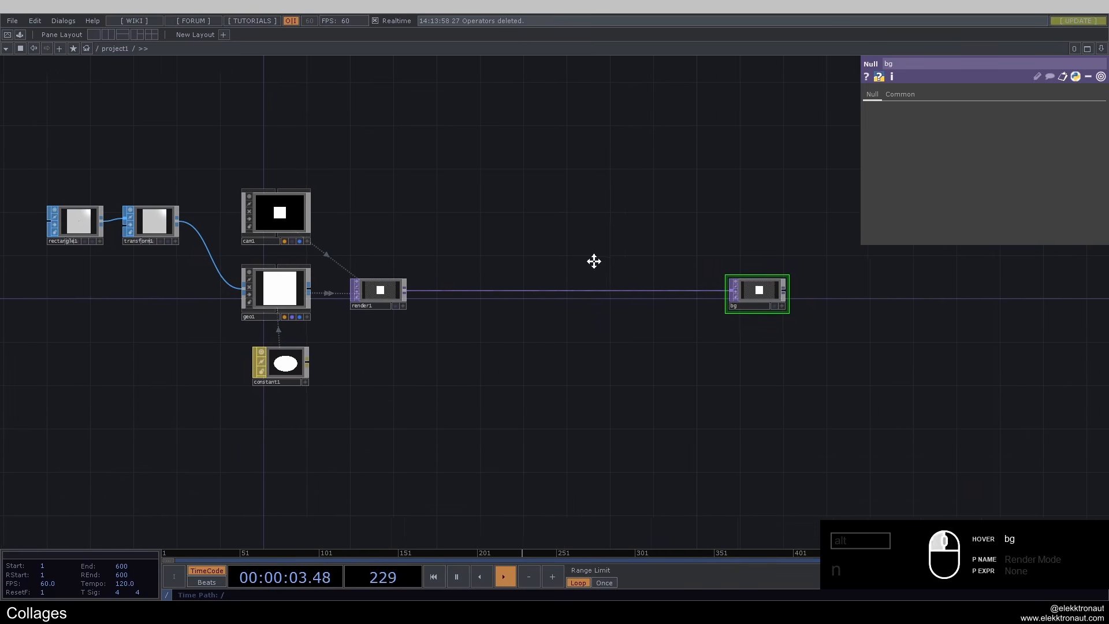
Add a Noise CHOP in the empty area well before the geometry chain.
{"action": "middle_click_drag", "start_coordinate": [594, 261], "coordinate": [775, 256]}
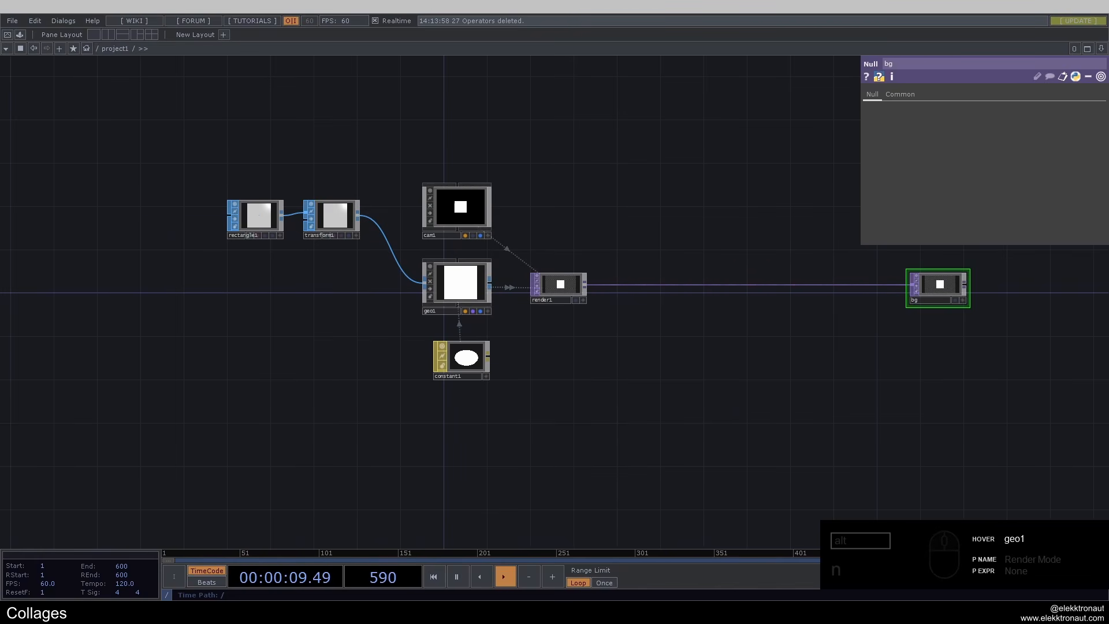
{"action": "middle_click_drag", "start_coordinate": [507, 263], "coordinate": [411, 312]}
{"action": "left_click_drag", "start_coordinate": [278, 316], "coordinate": [410, 285]}
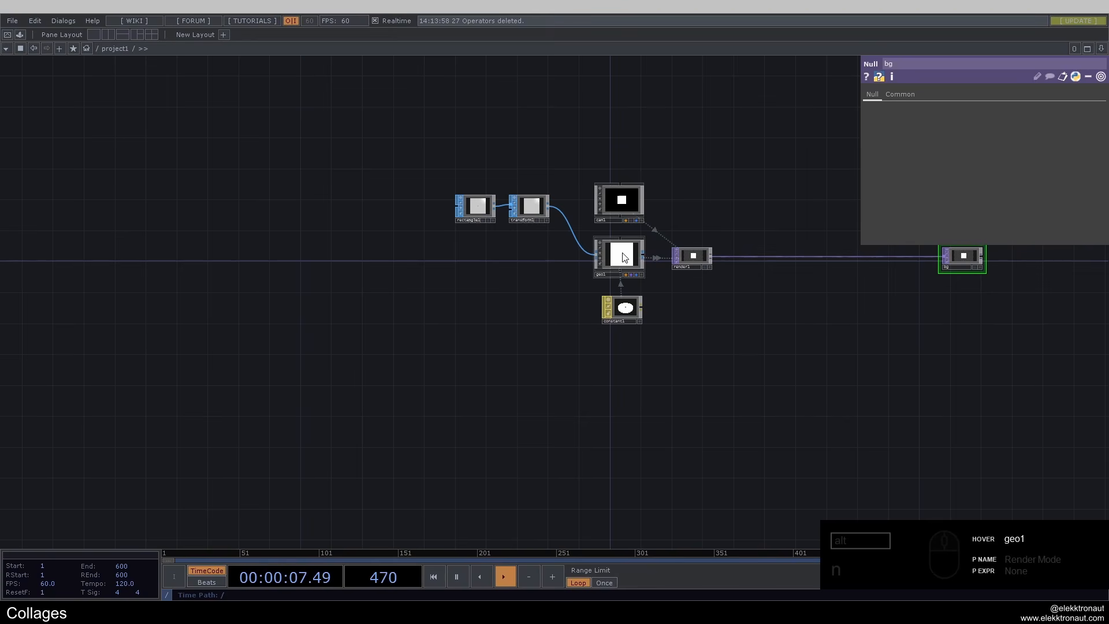
{"action": "left_click_drag", "start_coordinate": [254, 336], "coordinate": [274, 334]}
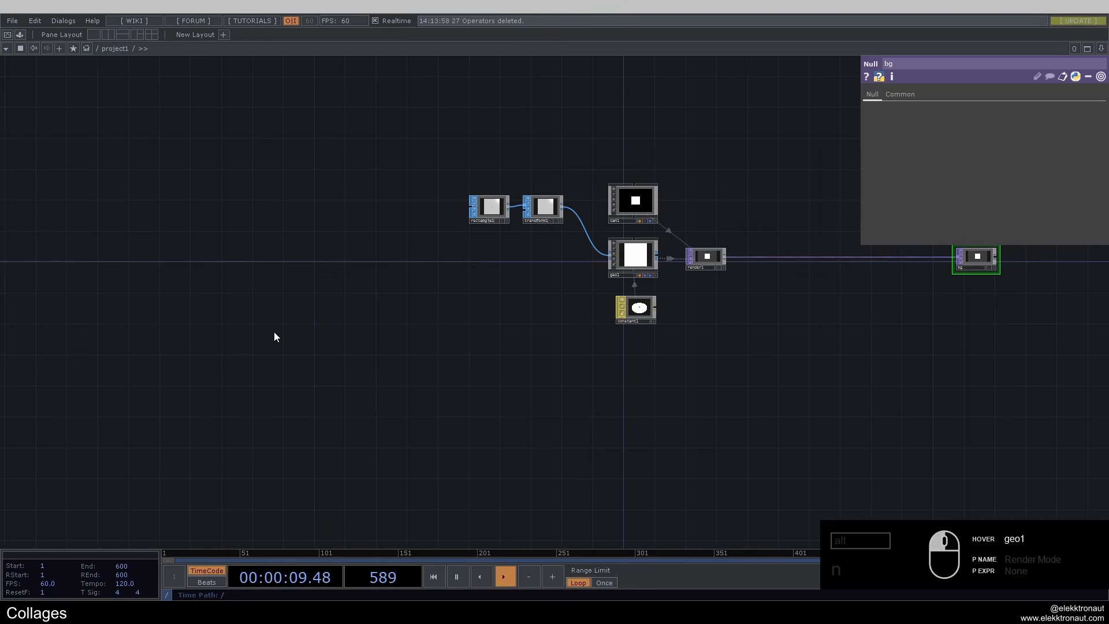
{"action": "key", "text": "Tab"}
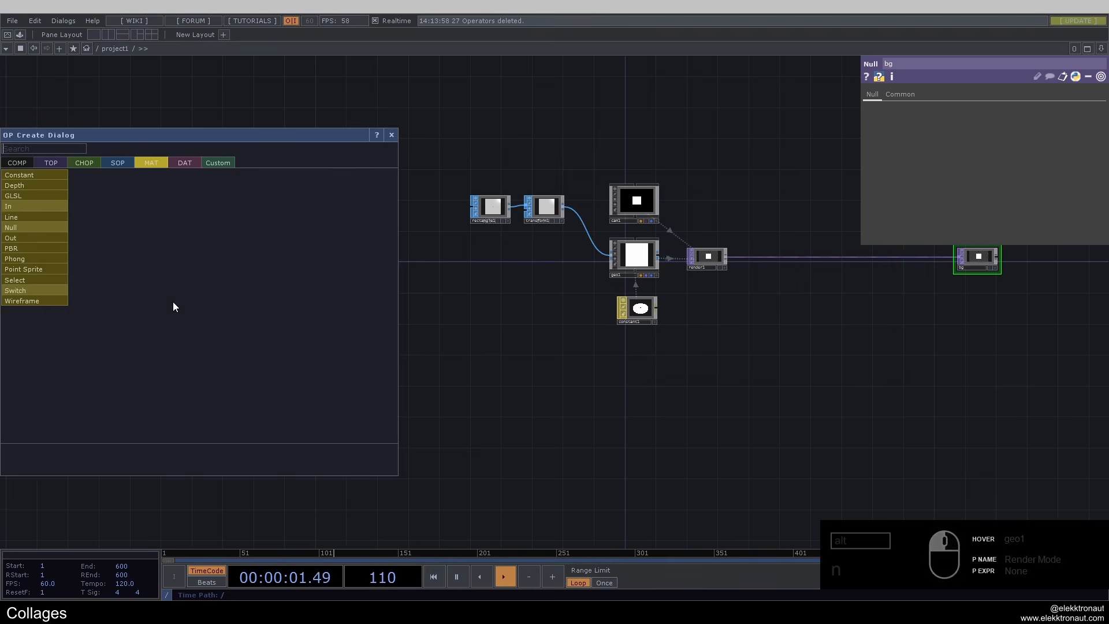
{"action": "type", "text": "noi"}
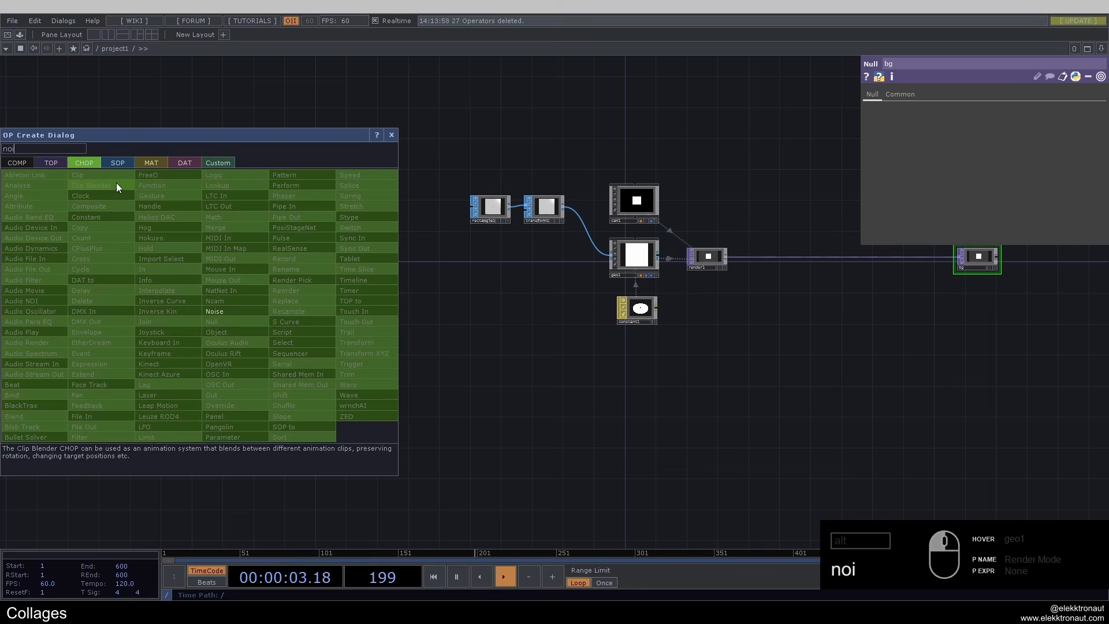
{"action": "left_click", "coordinate": [248, 314]}
{"action": "left_click", "coordinate": [209, 304]}
Switch noise1's channel Start and End units to samples and reset End to 10.
{"action": "scroll", "coordinate": [220, 299], "scroll_direction": "up", "scroll_amount": 3}
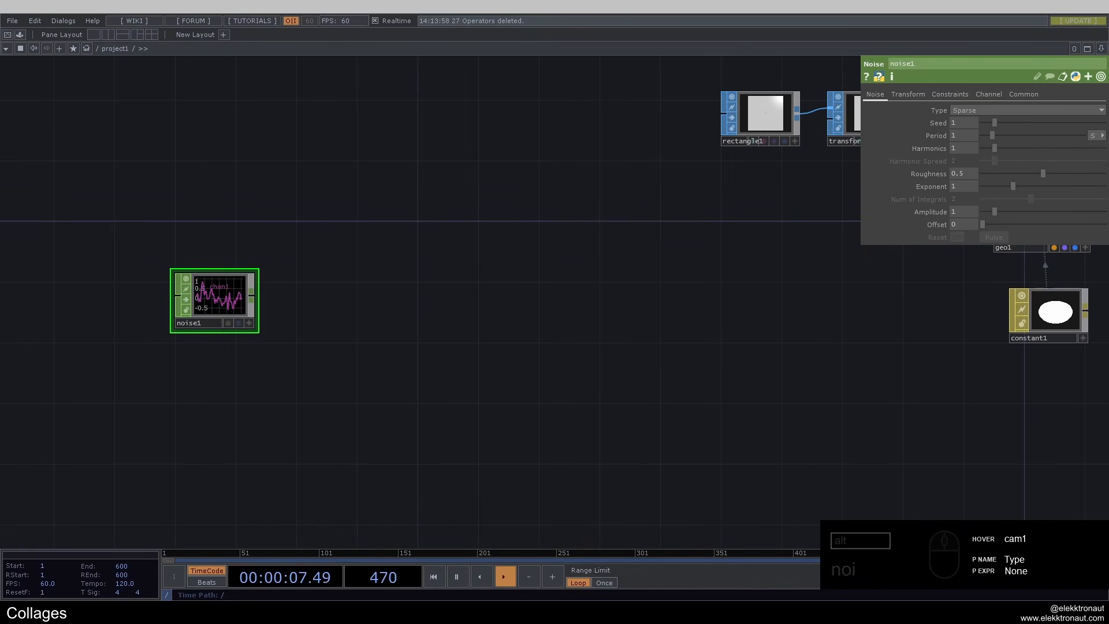
{"action": "left_click", "coordinate": [982, 95]}
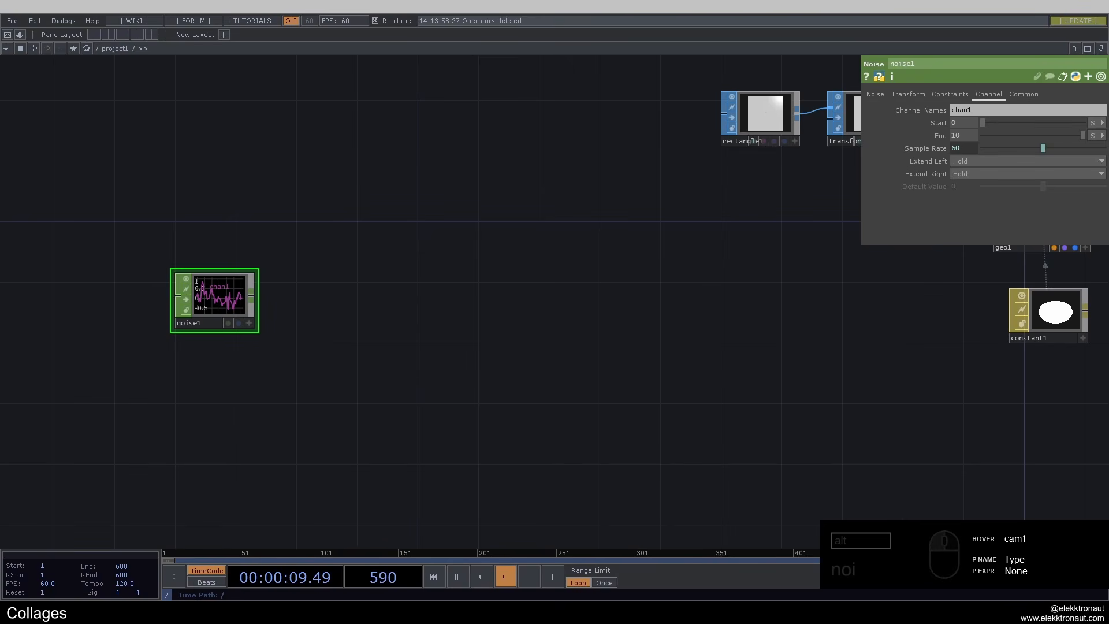
{"action": "left_click", "coordinate": [1092, 136]}
{"action": "left_click", "coordinate": [1088, 149]}
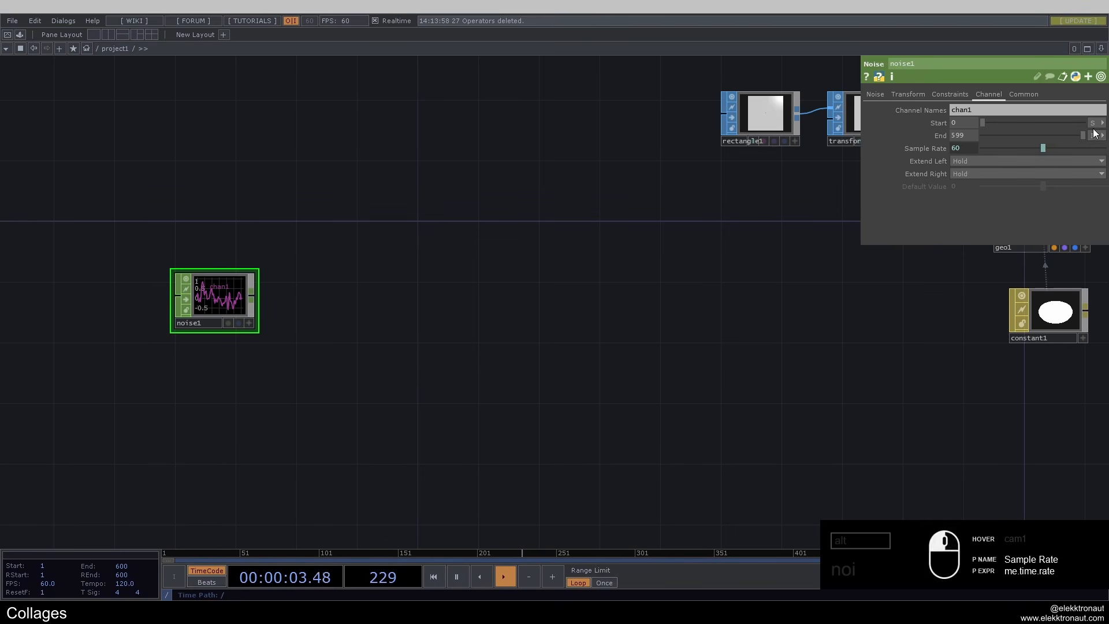
{"action": "left_click", "coordinate": [1093, 122]}
{"action": "left_click", "coordinate": [1089, 137]}
{"action": "left_click", "coordinate": [942, 136]}
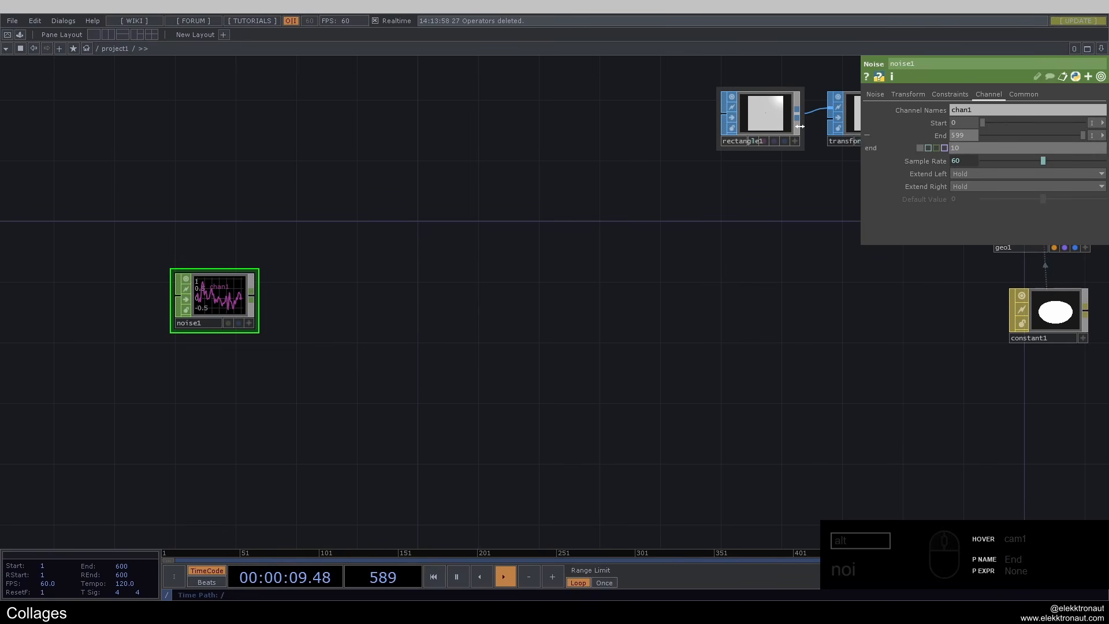
{"action": "left_click", "coordinate": [943, 137]}
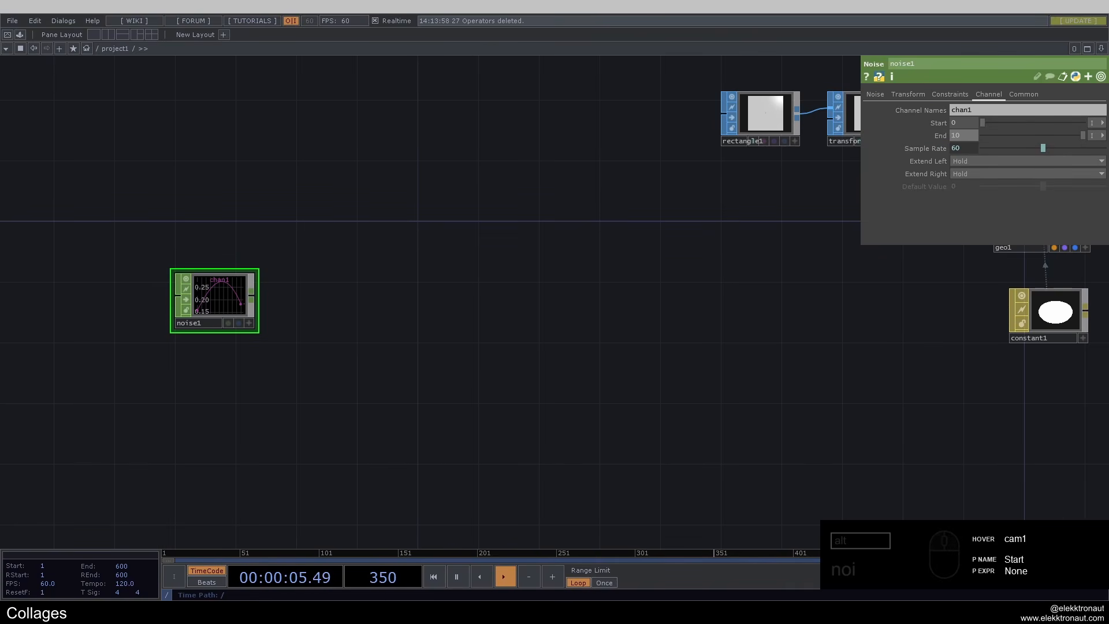
Set noise1's type to Random and name its channels tx and ty.
{"action": "left_click", "coordinate": [875, 94]}
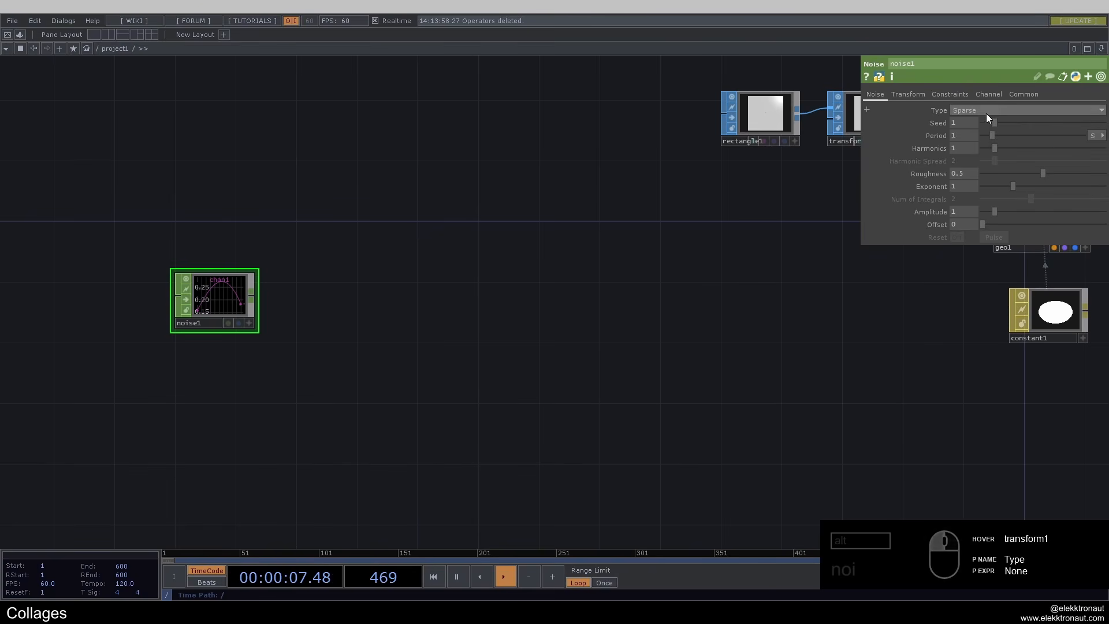
{"action": "left_click", "coordinate": [986, 110]}
{"action": "left_click", "coordinate": [969, 161]}
{"action": "scroll", "coordinate": [225, 306], "scroll_direction": "up", "scroll_amount": 3}
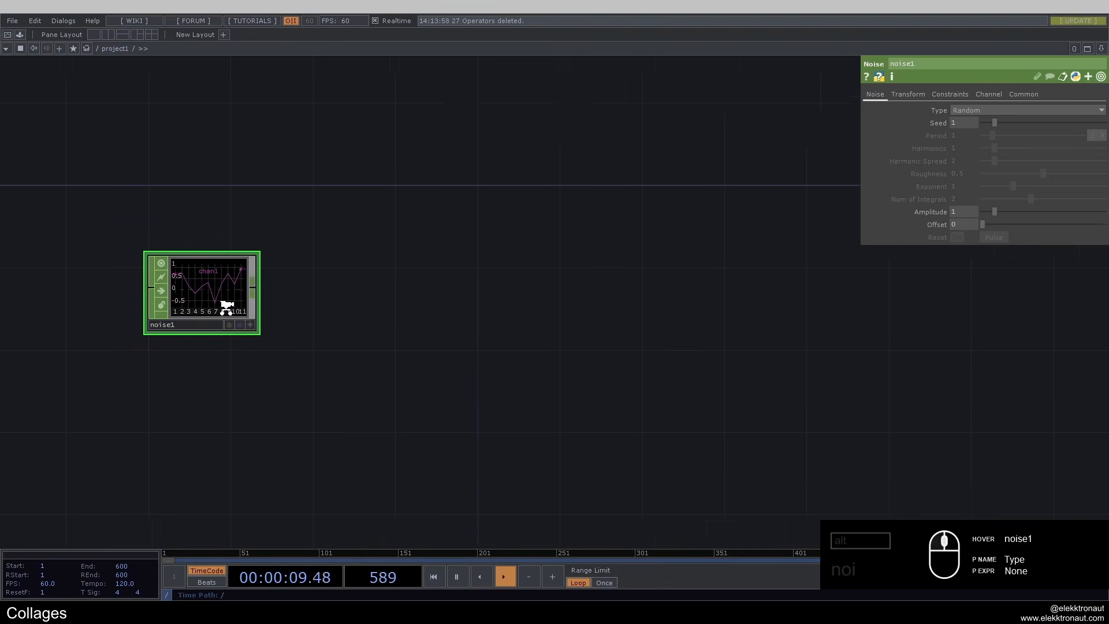
{"action": "left_click", "coordinate": [989, 94]}
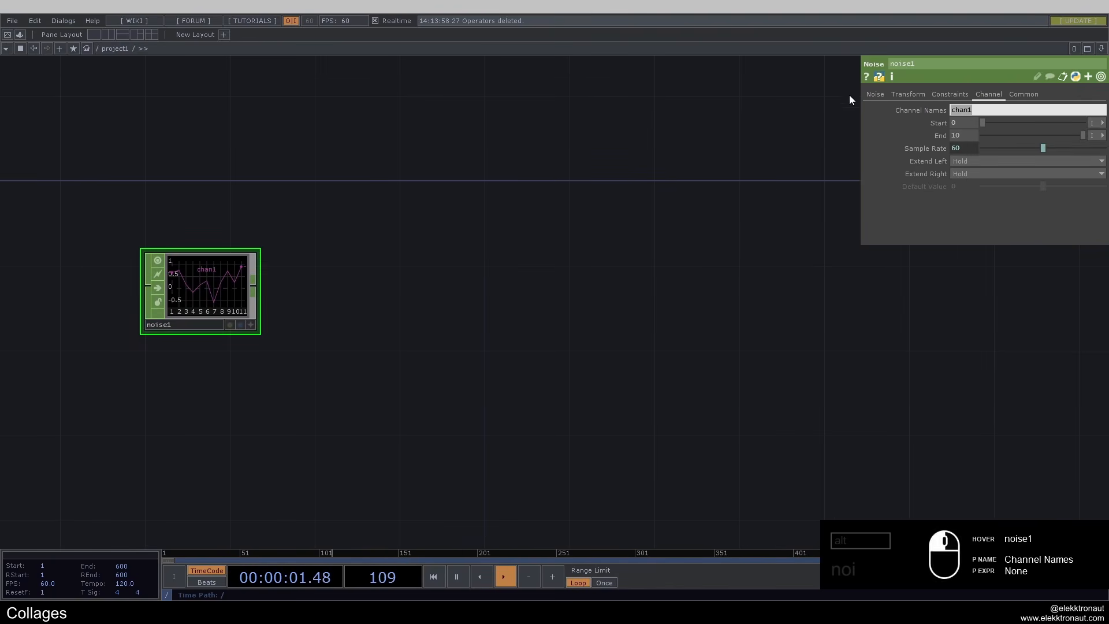
{"action": "type", "text": "tx ty"}
{"action": "key", "text": "Return"}
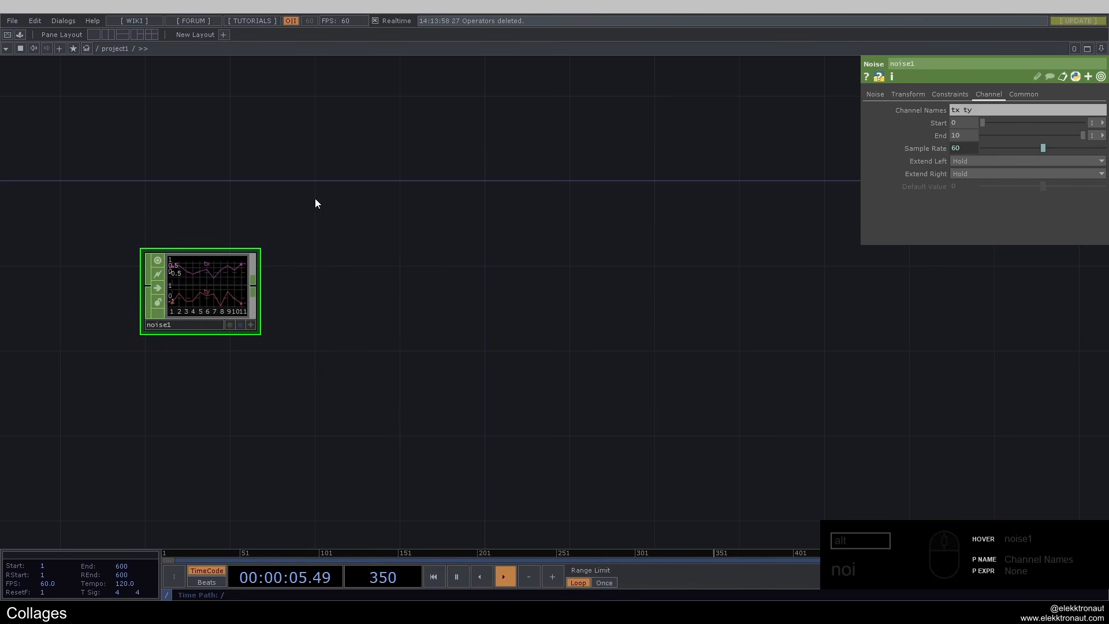
Append a Select CHOP to noise1, placed above and to the right of it.
{"action": "right_click", "coordinate": [254, 286]}
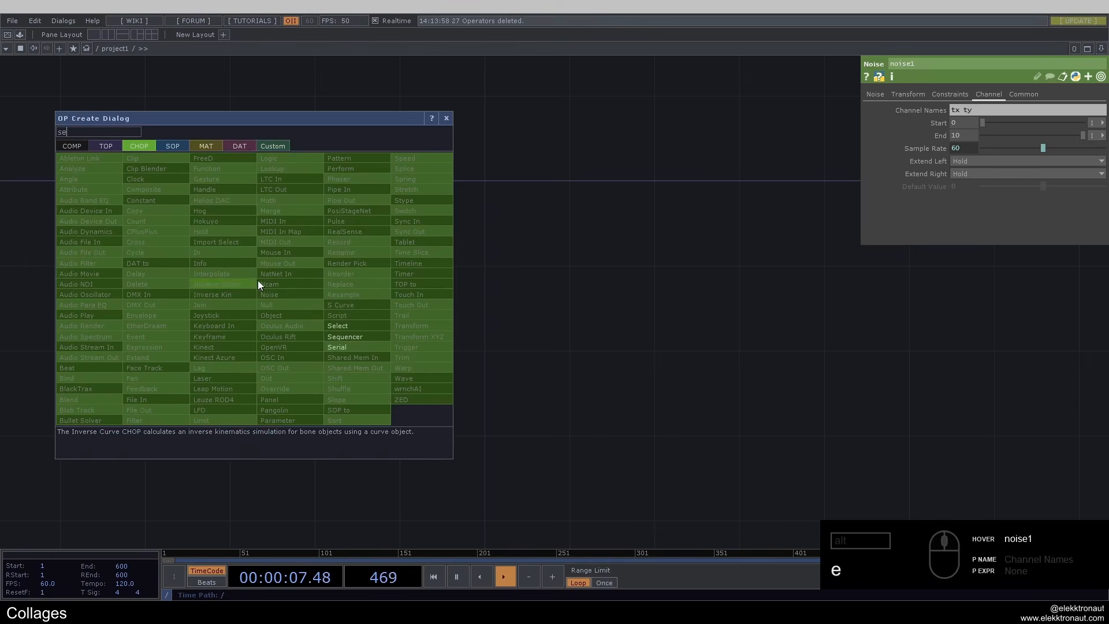
{"action": "type", "text": "se"}
{"action": "left_click", "coordinate": [372, 324]}
{"action": "left_click", "coordinate": [393, 209]}
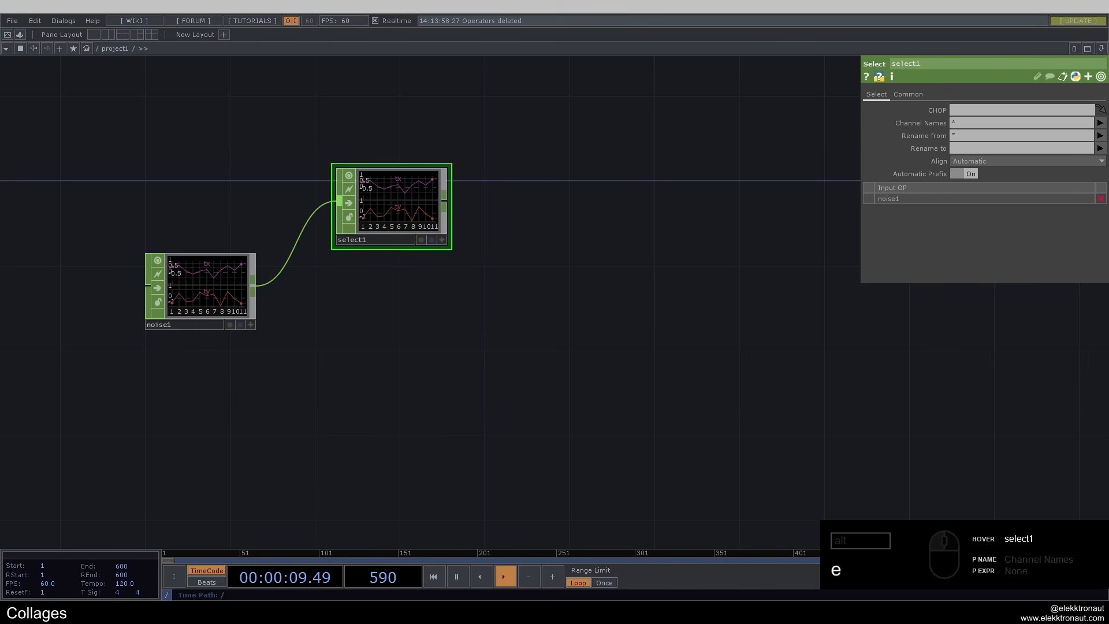
Set noise1's amplitude and offset both to 0.5.
{"action": "left_click", "coordinate": [203, 284]}
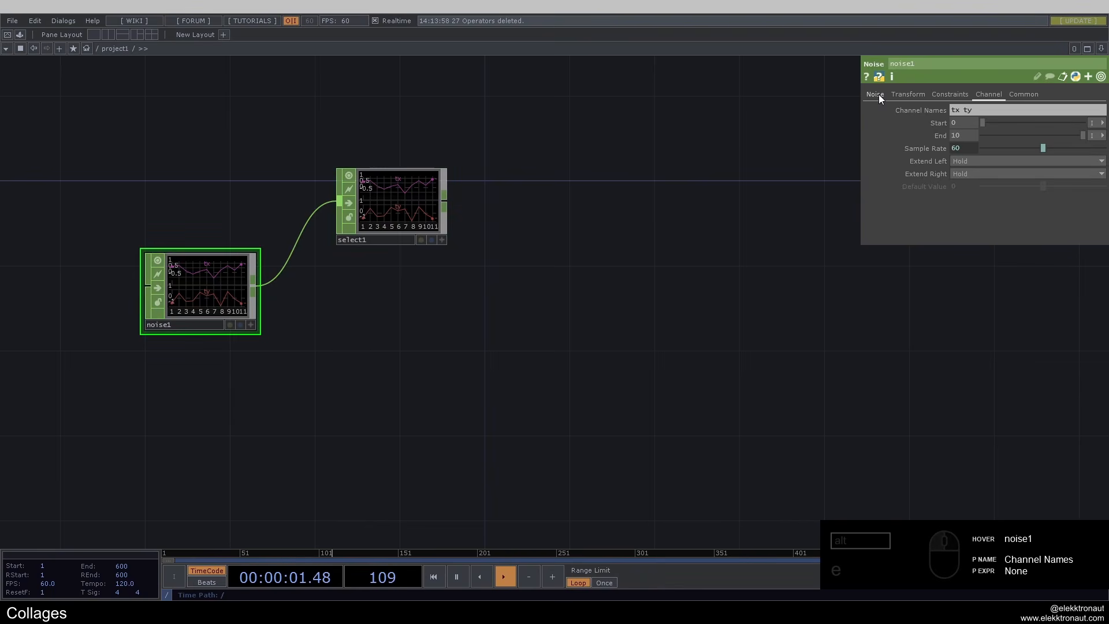
{"action": "left_click", "coordinate": [876, 95]}
{"action": "type", "text": ".5"}
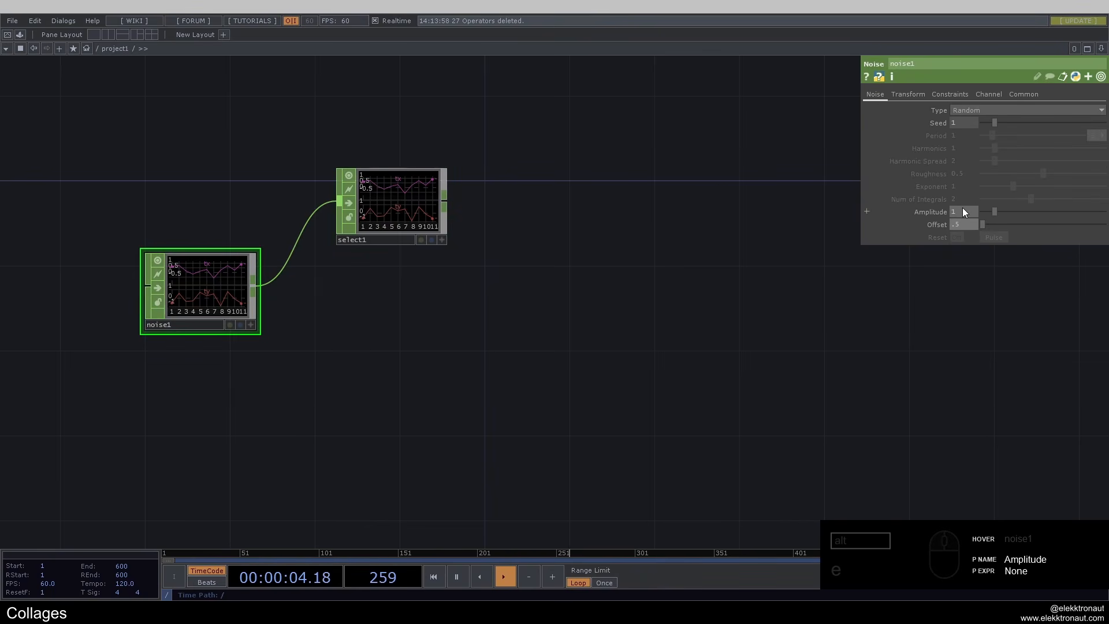
{"action": "left_click", "coordinate": [963, 212]}
{"action": "type", "text": ".5"}
{"action": "key", "text": "Return"}
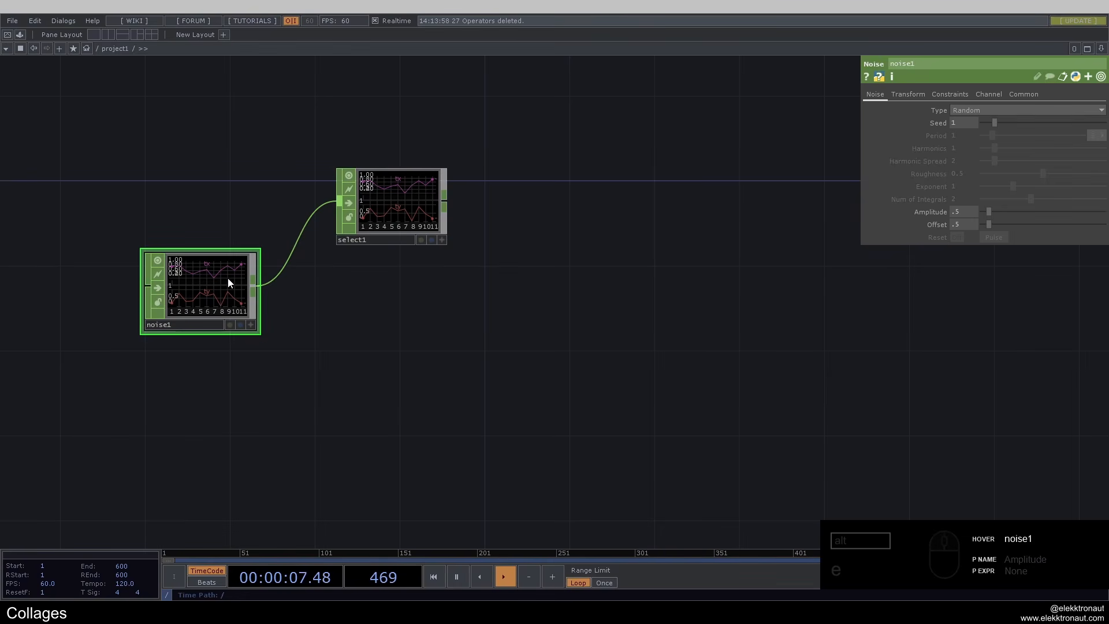
Move select1 higher, then append a Math CHOP to it and a Merge CHOP after math1.
{"action": "left_click_drag", "start_coordinate": [380, 216], "coordinate": [420, 130]}
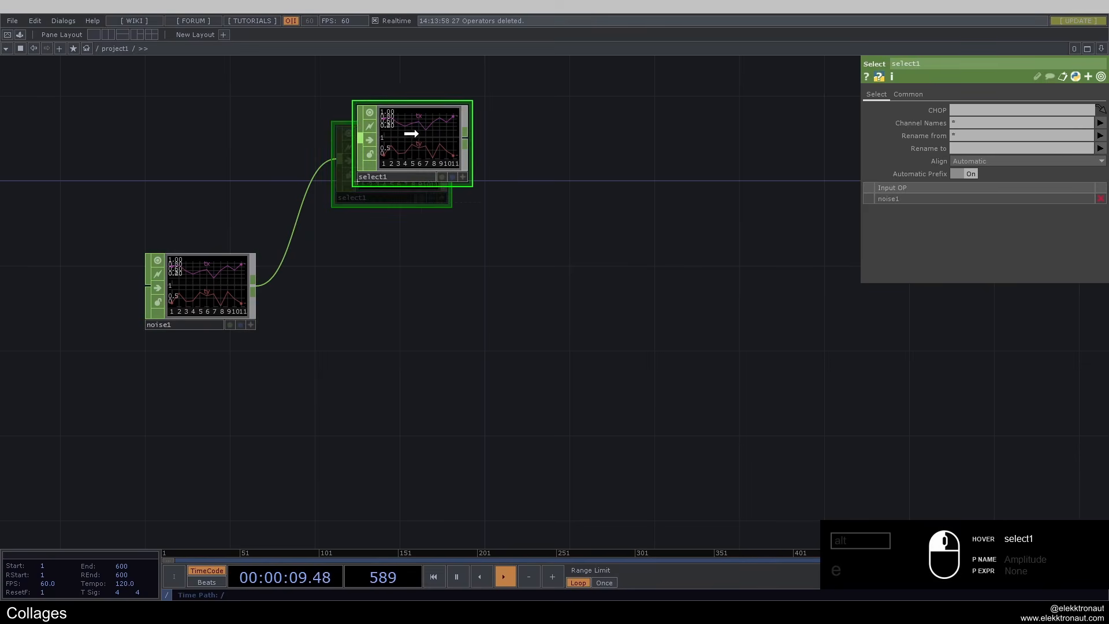
{"action": "right_click", "coordinate": [466, 138]}
{"action": "type", "text": "ma"}
{"action": "left_click", "coordinate": [506, 90]}
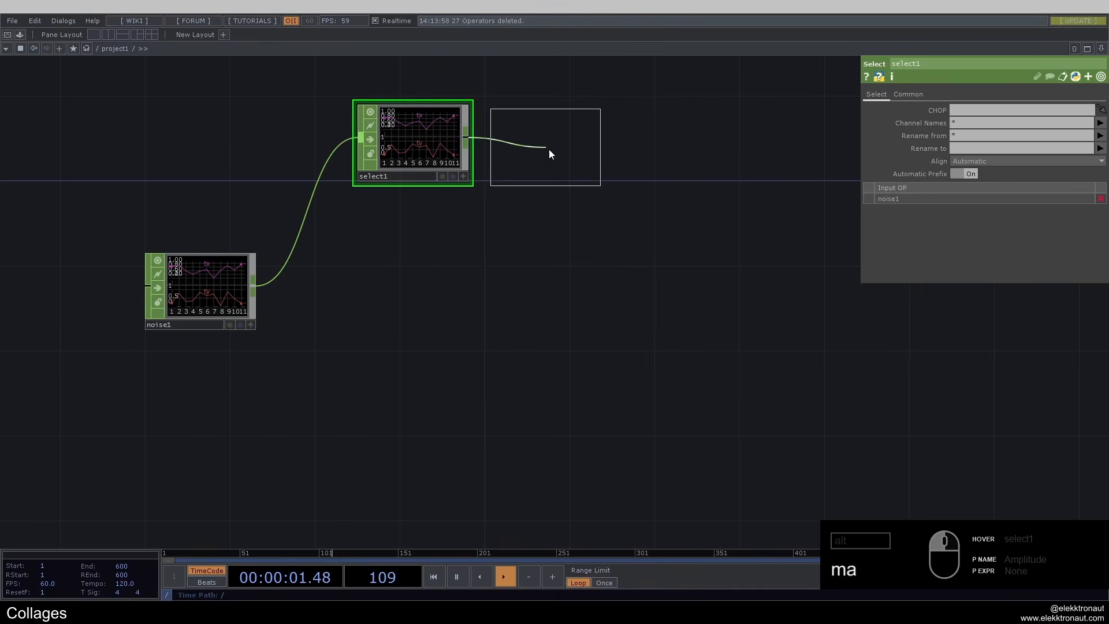
{"action": "left_click", "coordinate": [563, 148]}
{"action": "right_click", "coordinate": [616, 144]}
{"action": "type", "text": "mer"}
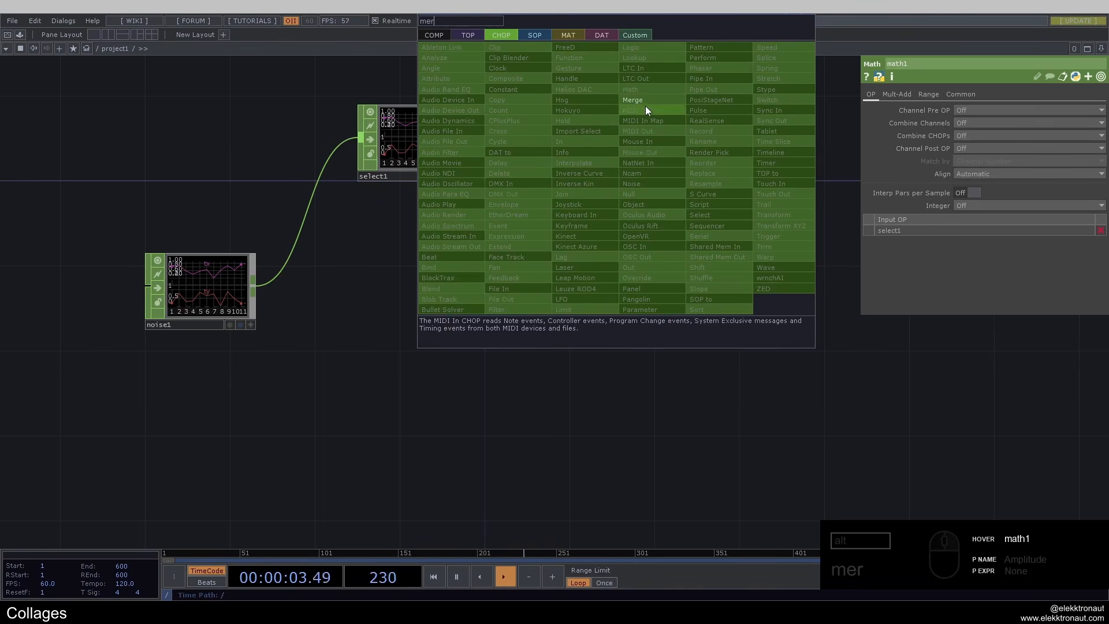
{"action": "left_click", "coordinate": [646, 106]}
{"action": "left_click", "coordinate": [726, 215]}
Duplicate select1 and math1 as a second branch below and wire math2 into merge1.
{"action": "right_click_drag", "start_coordinate": [602, 244], "coordinate": [433, 149]}
{"action": "key", "text": "ctrl+c"}
{"action": "key", "text": "ctrl+v"}
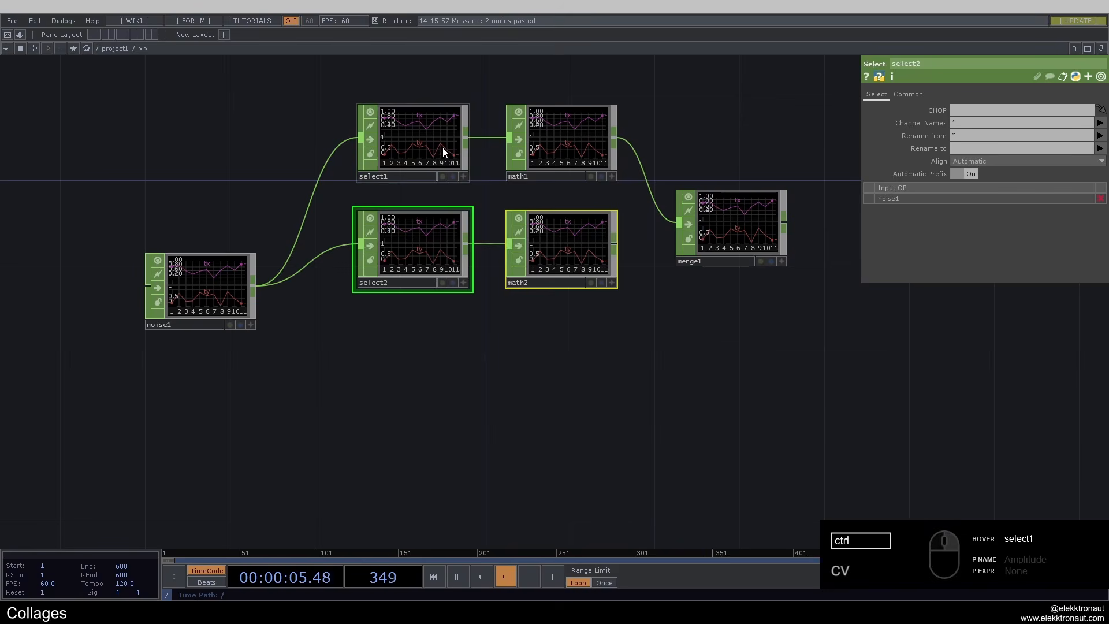
{"action": "left_click", "coordinate": [595, 248]}
{"action": "left_click_drag", "start_coordinate": [615, 248], "coordinate": [679, 223]}
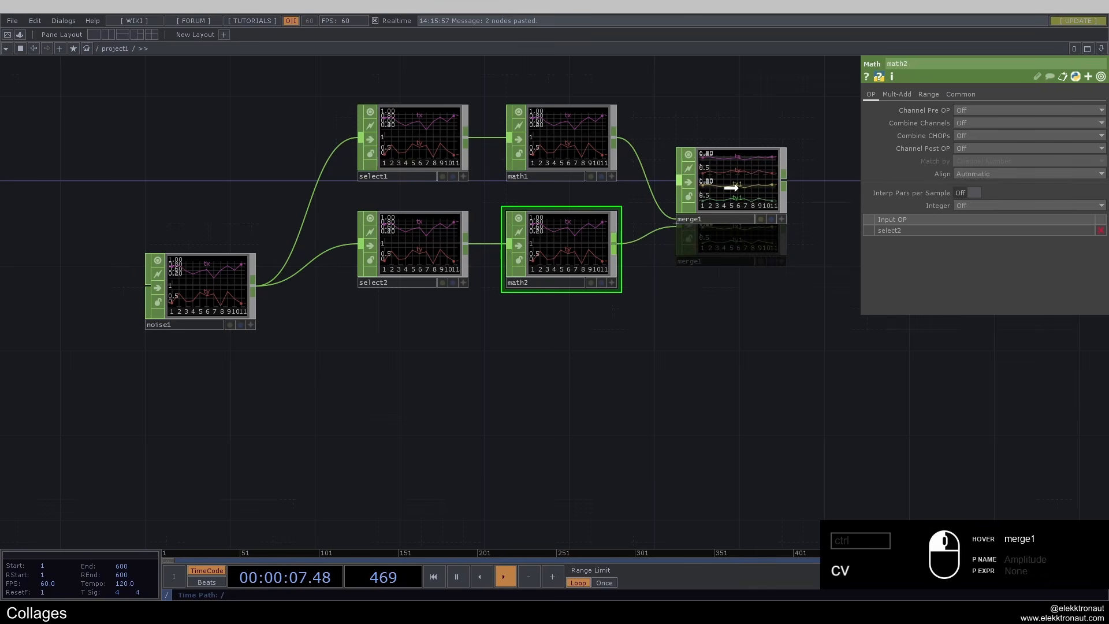
Limit select1 to channel tx and select2 to channel ty.
{"action": "left_click", "coordinate": [424, 138]}
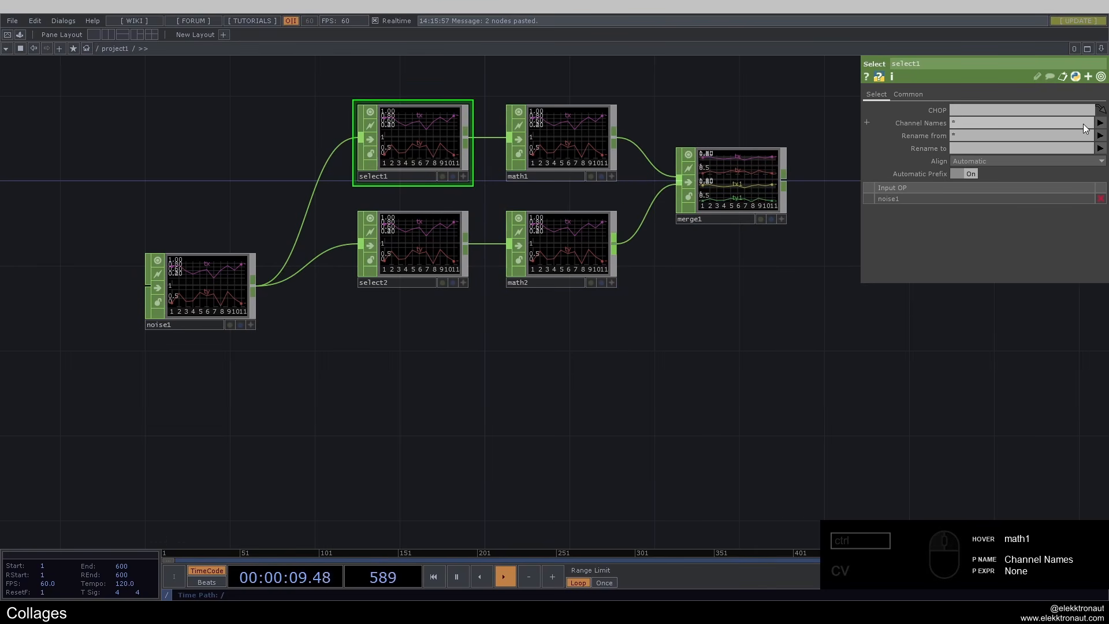
{"action": "left_click", "coordinate": [1099, 123]}
{"action": "left_click", "coordinate": [1102, 145]}
{"action": "left_click", "coordinate": [405, 244]}
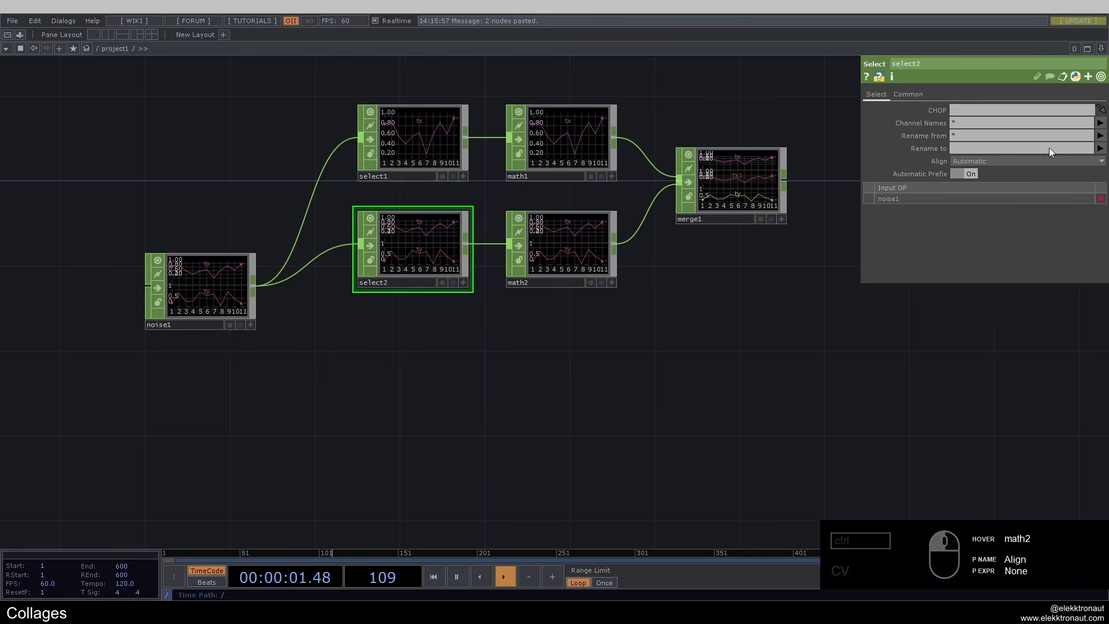
{"action": "left_click", "coordinate": [976, 126]}
Set math1's To Range to -2 and 2.
{"action": "left_click_drag", "start_coordinate": [704, 100], "coordinate": [668, 207]}
{"action": "left_click", "coordinate": [390, 196]}
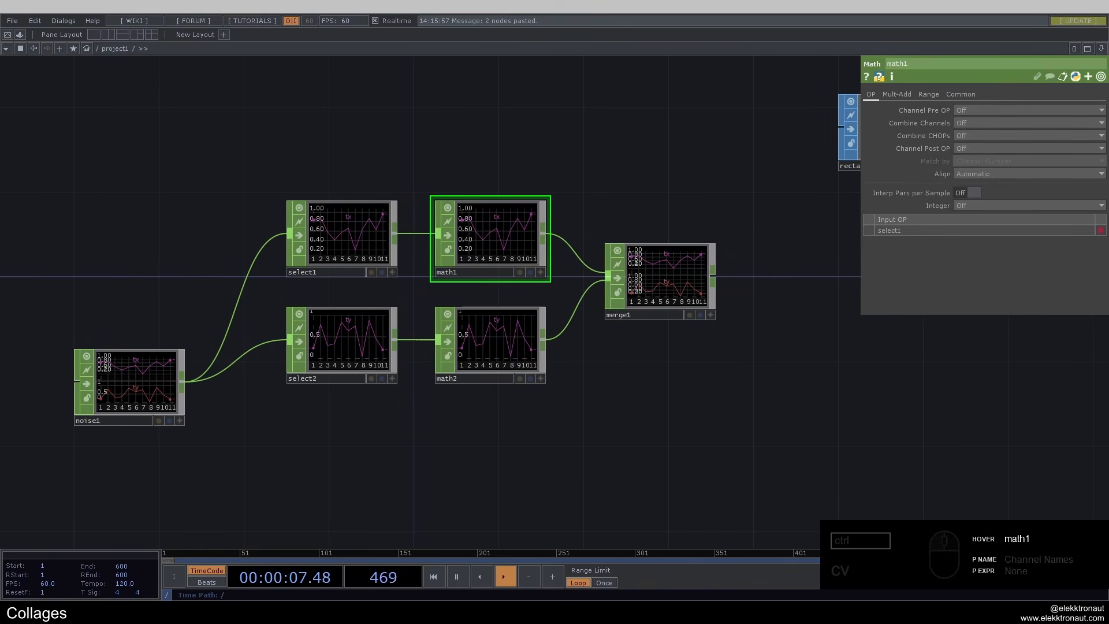
{"action": "left_click", "coordinate": [928, 94]}
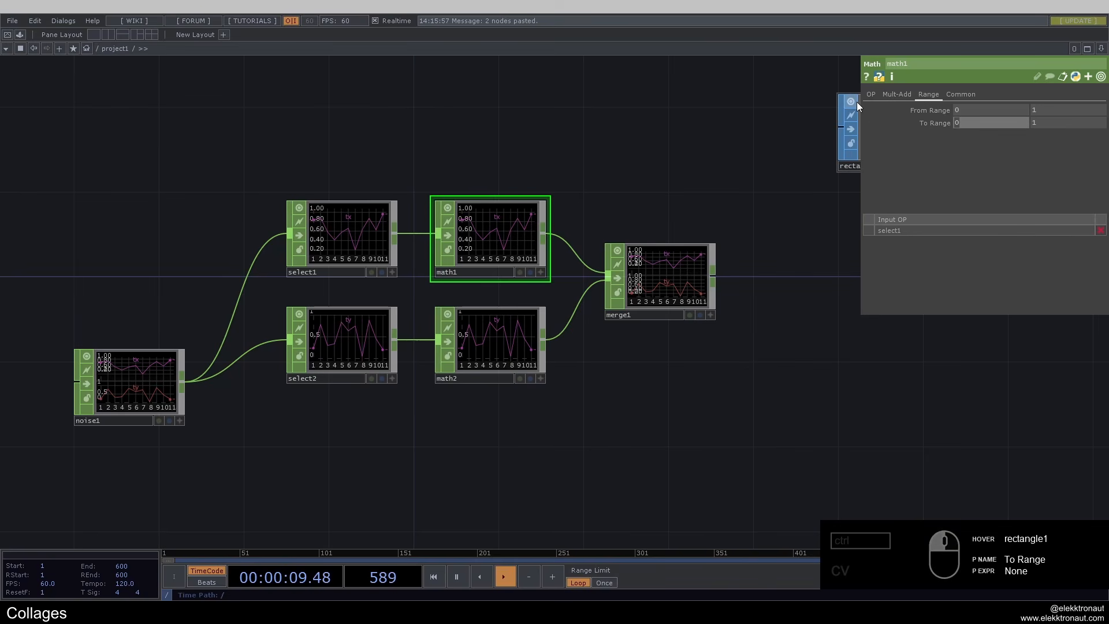
{"action": "type", "text": "-2"}
{"action": "key", "text": "Tab"}
{"action": "type", "text": "2"}
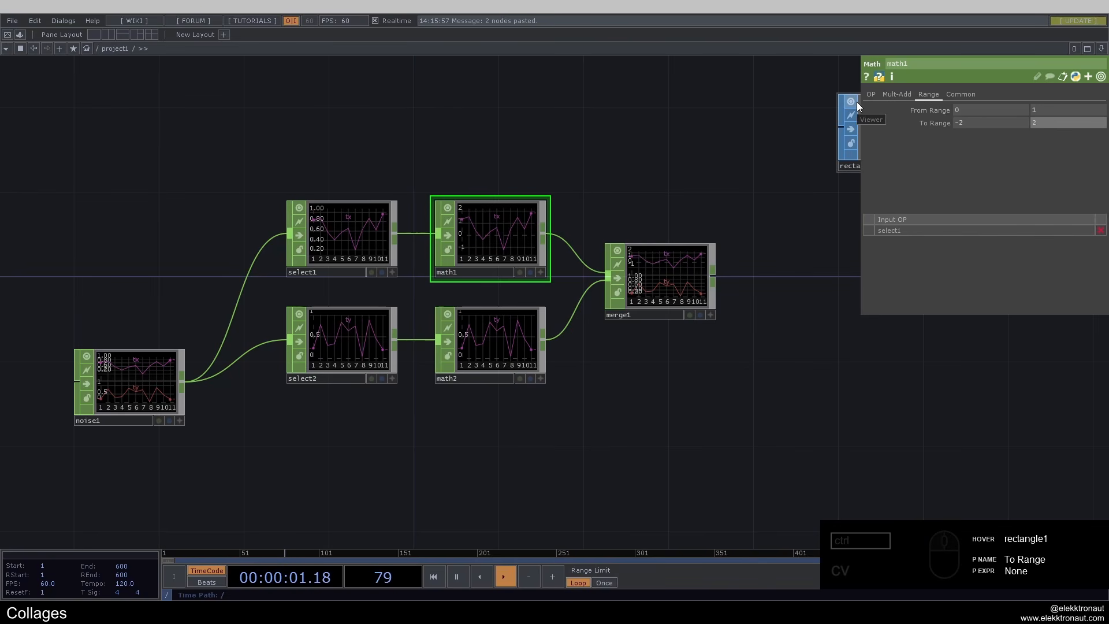
Set math2's To Range to -1.5 and 1.5, using decimal points.
{"action": "left_click", "coordinate": [515, 310]}
{"action": "left_click", "coordinate": [929, 95]}
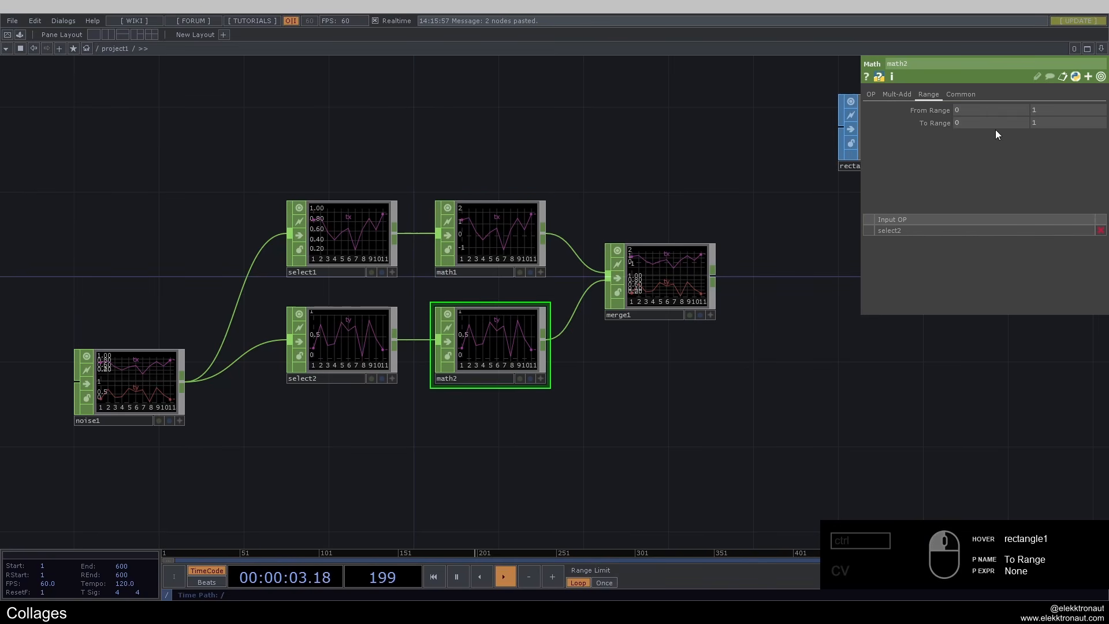
{"action": "left_click", "coordinate": [963, 123]}
{"action": "type", "text": "-1,5"}
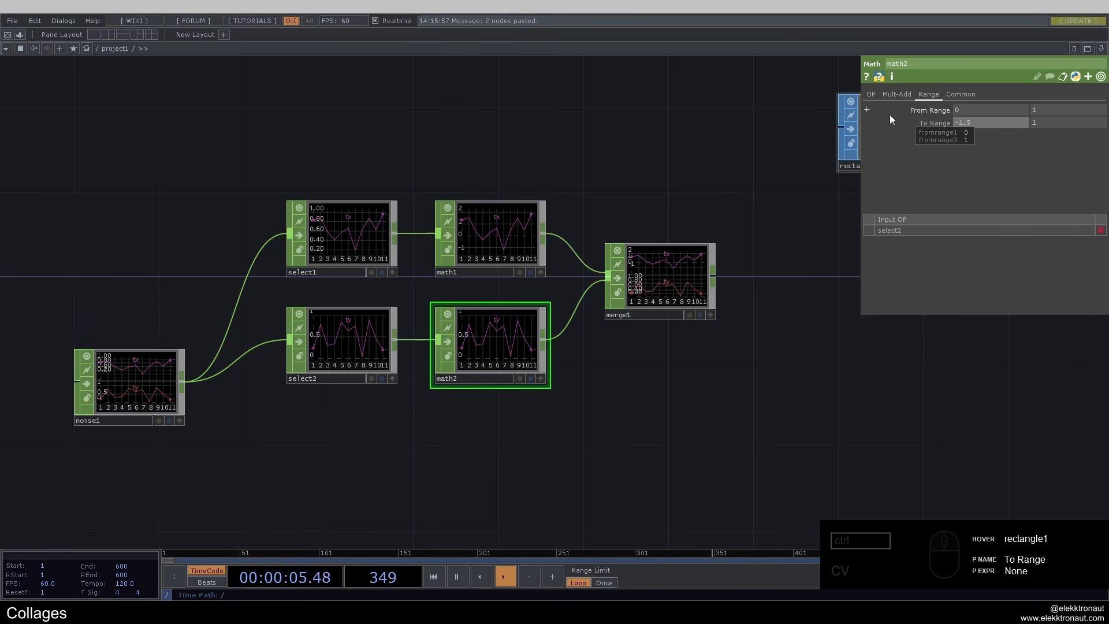
{"action": "key", "text": "Return"}
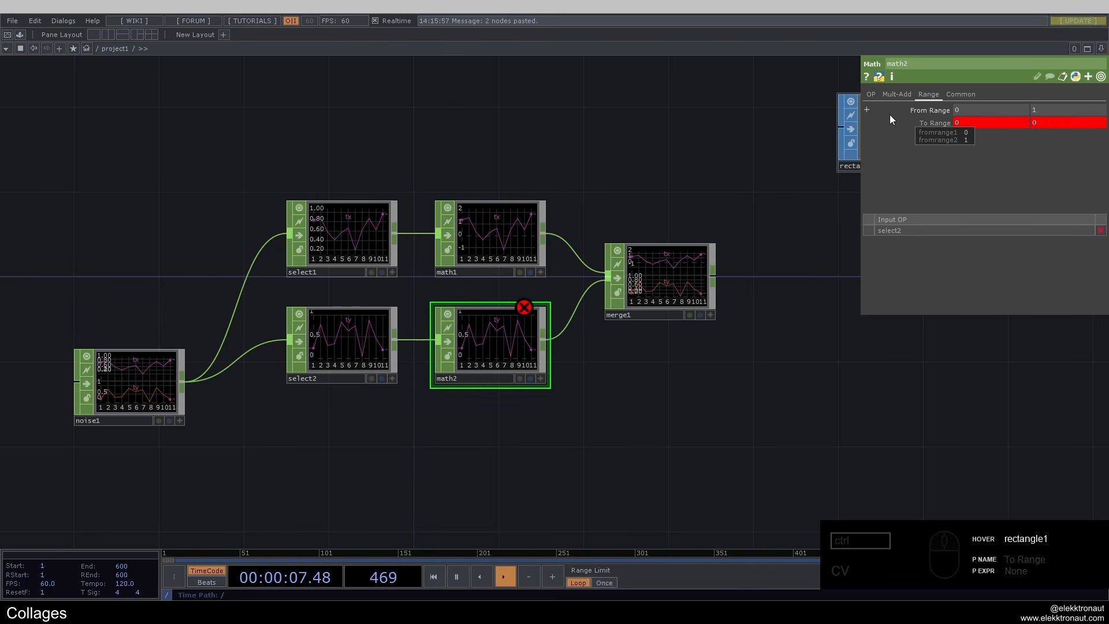
{"action": "left_click", "coordinate": [935, 122]}
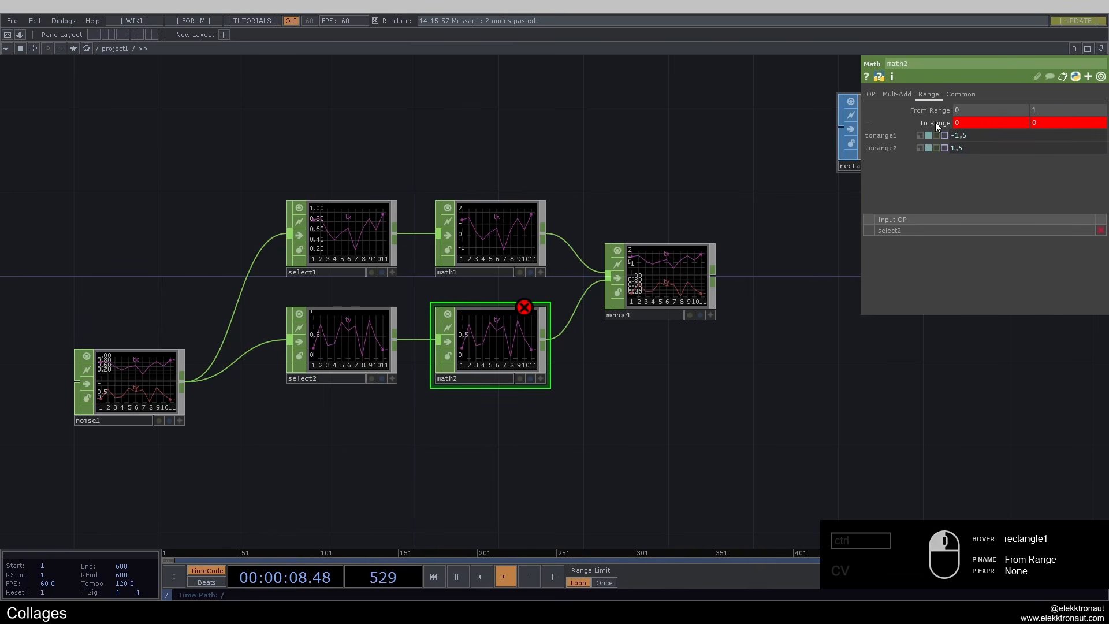
{"action": "left_click", "coordinate": [959, 151]}
{"action": "key", "text": "BackSpace"}
{"action": "type", "text": "."}
{"action": "left_click", "coordinate": [778, 153]}
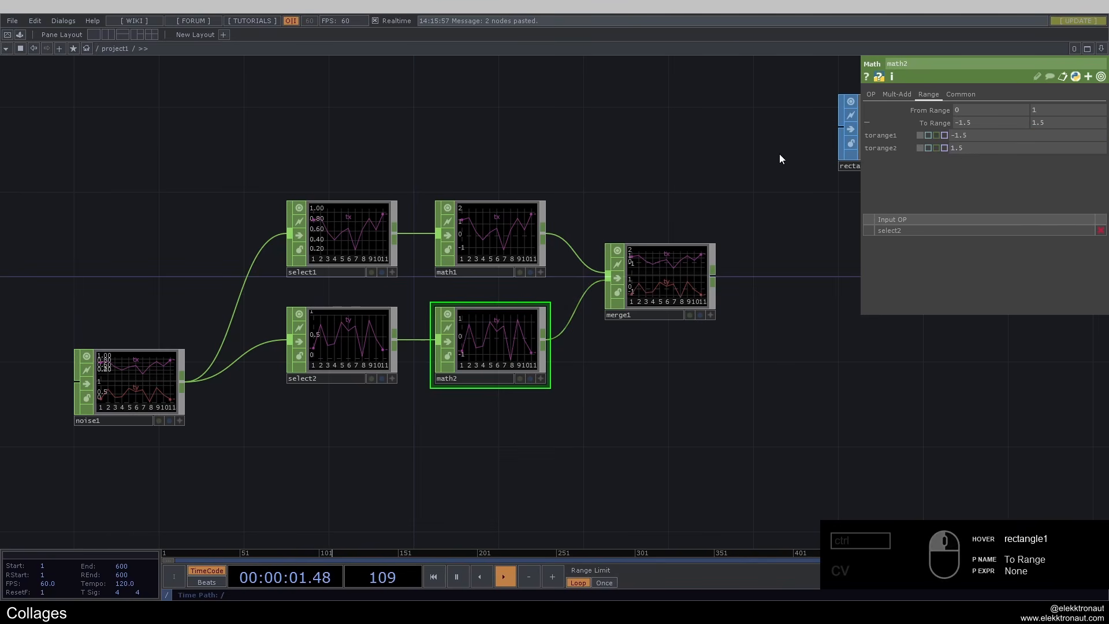
{"action": "left_click", "coordinate": [926, 123]}
Append a Null CHOP to merge1, below the rectangle chain, and rename it pos.
{"action": "left_click_drag", "start_coordinate": [617, 218], "coordinate": [386, 220]}
{"action": "scroll", "coordinate": [616, 219], "scroll_direction": "down", "scroll_amount": 3}
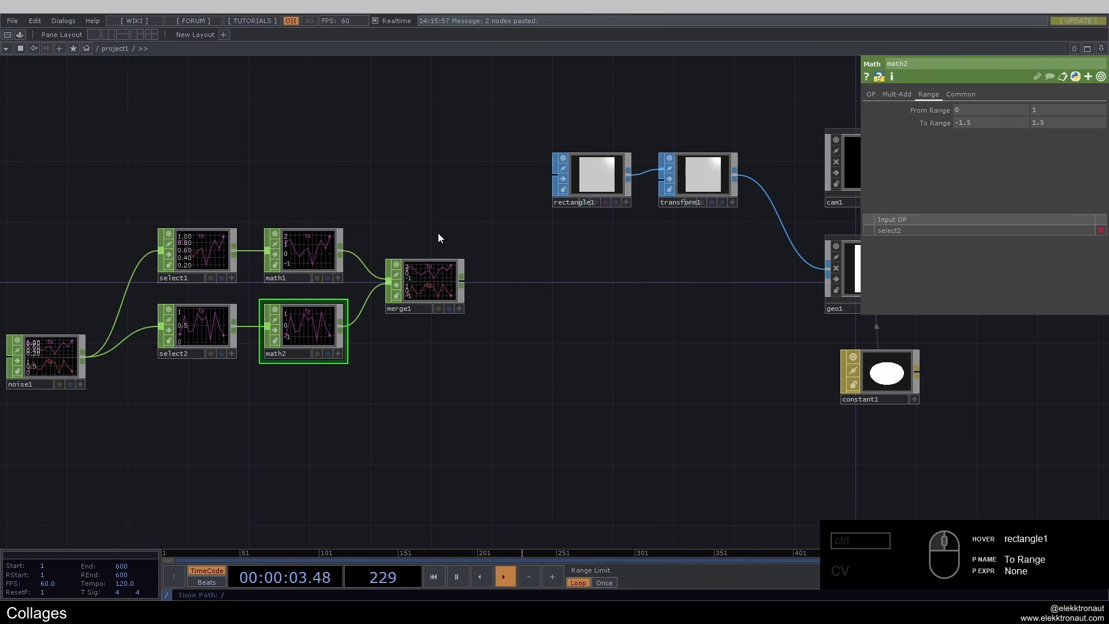
{"action": "right_click", "coordinate": [463, 281]}
{"action": "type", "text": "nu"}
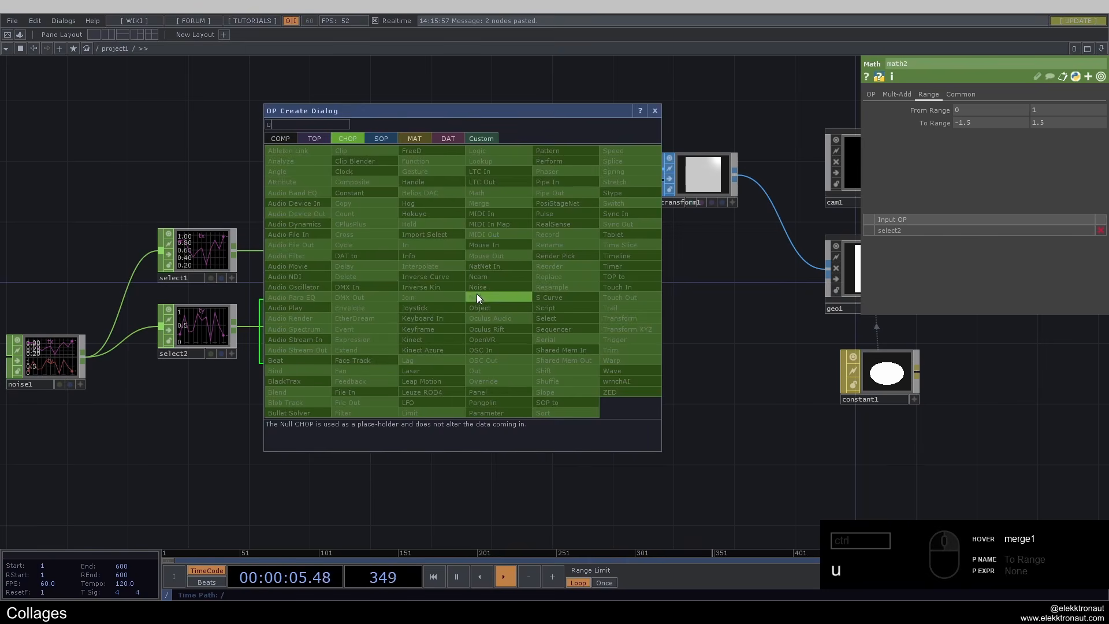
{"action": "left_click", "coordinate": [477, 297]}
{"action": "left_click", "coordinate": [621, 287]}
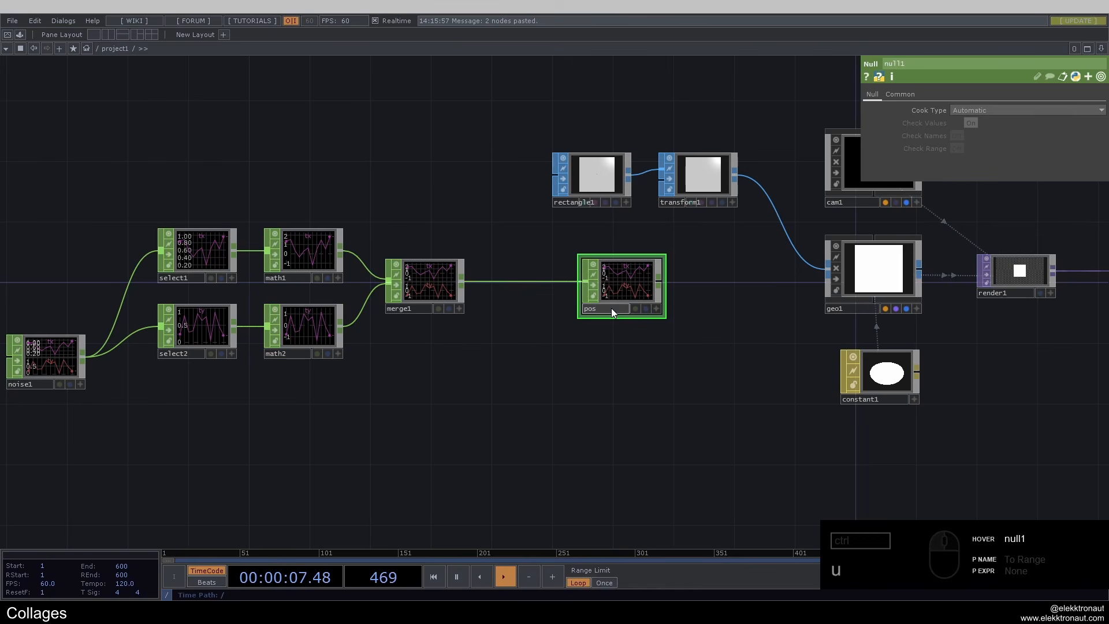
{"action": "left_click", "coordinate": [611, 307]}
{"action": "type", "text": "pos"}
Assign pos as geo1's instance Translate OP, with tx for Translate X and ty for Translate Y.
{"action": "left_click_drag", "start_coordinate": [578, 386], "coordinate": [415, 369]}
{"action": "left_click", "coordinate": [688, 249]}
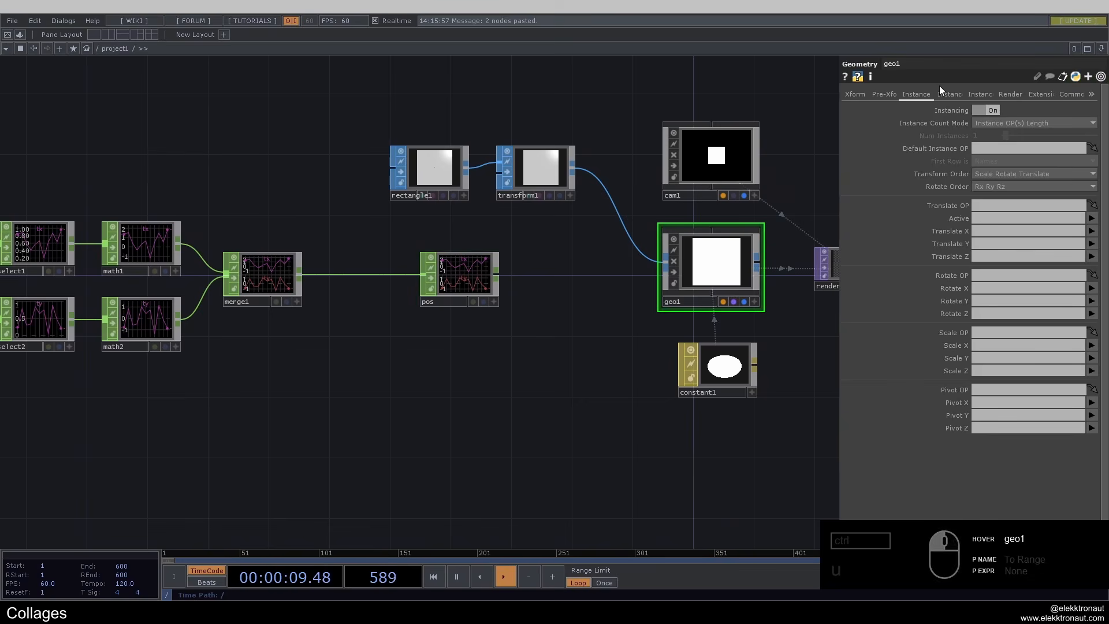
{"action": "left_click_drag", "start_coordinate": [472, 279], "coordinate": [1006, 206]}
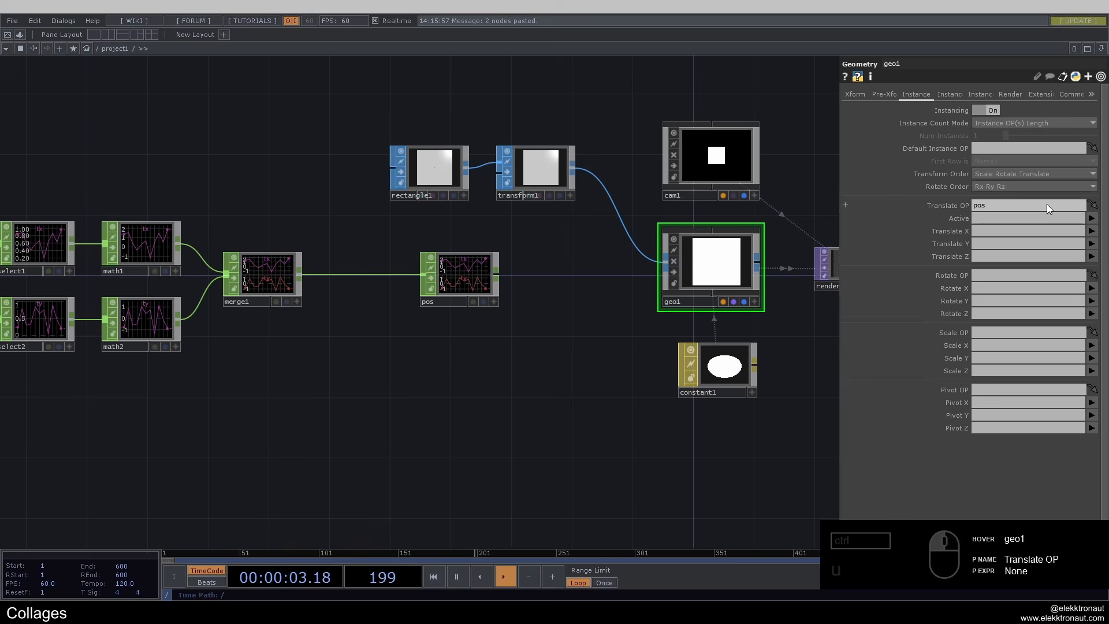
{"action": "left_click", "coordinate": [1091, 231]}
{"action": "left_click", "coordinate": [1093, 244]}
{"action": "left_click", "coordinate": [1091, 244]}
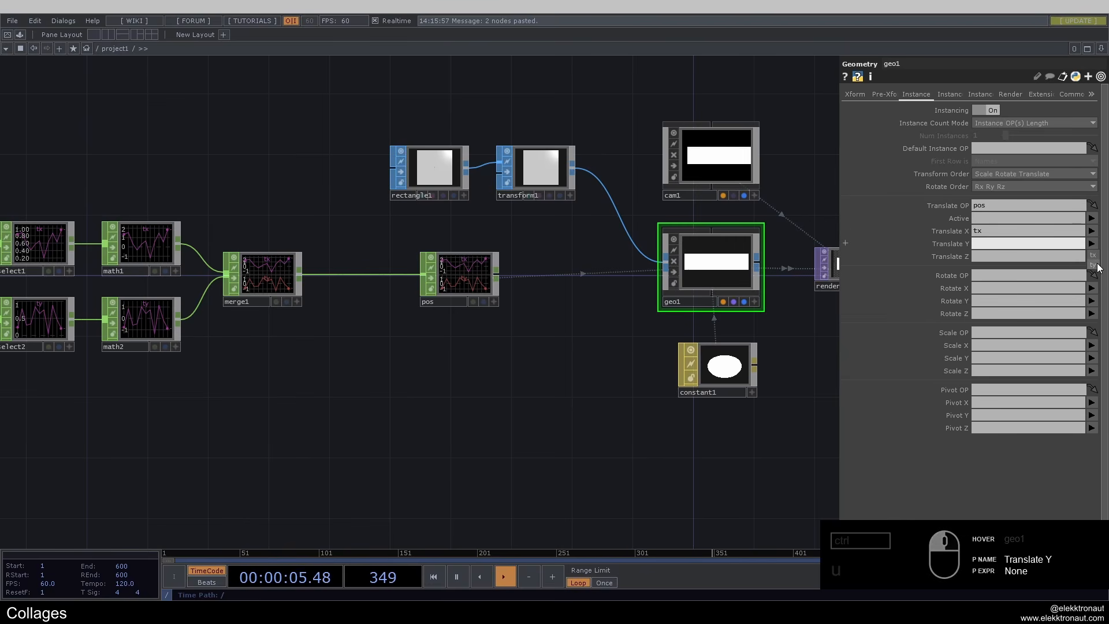
{"action": "left_click", "coordinate": [1094, 264]}
Change noise1's seed to 3.71 and inspect the rearranged rectangles in the render.
{"action": "left_click_drag", "start_coordinate": [503, 411], "coordinate": [168, 427]}
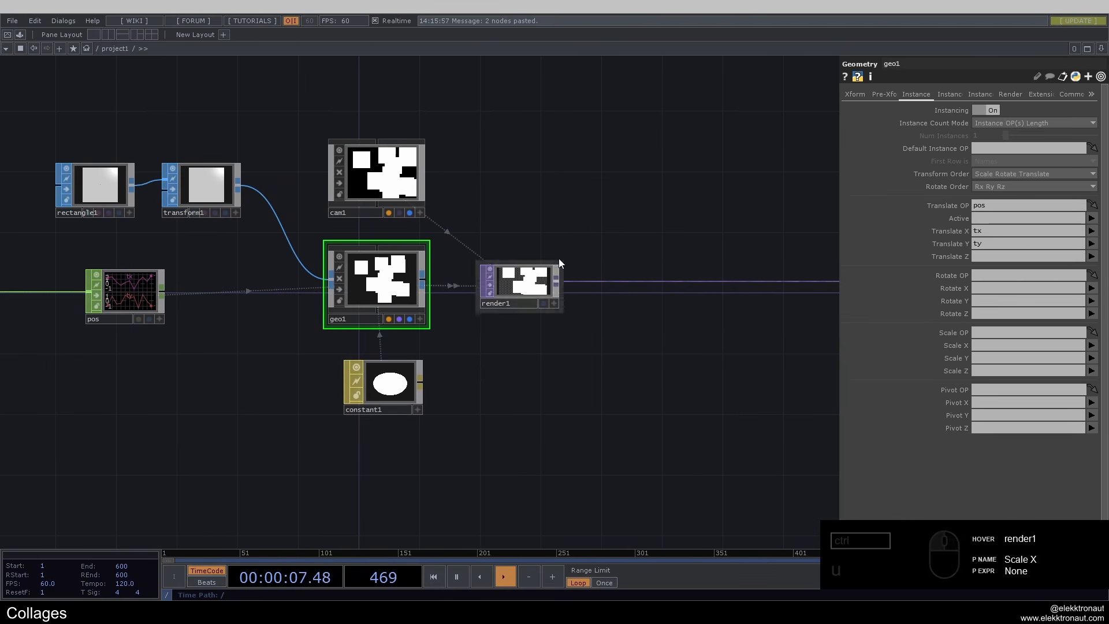
{"action": "scroll", "coordinate": [556, 258], "scroll_direction": "up", "scroll_amount": 2}
{"action": "scroll", "coordinate": [516, 279], "scroll_direction": "up", "scroll_amount": 2}
{"action": "scroll", "coordinate": [516, 281], "scroll_direction": "down", "scroll_amount": 5}
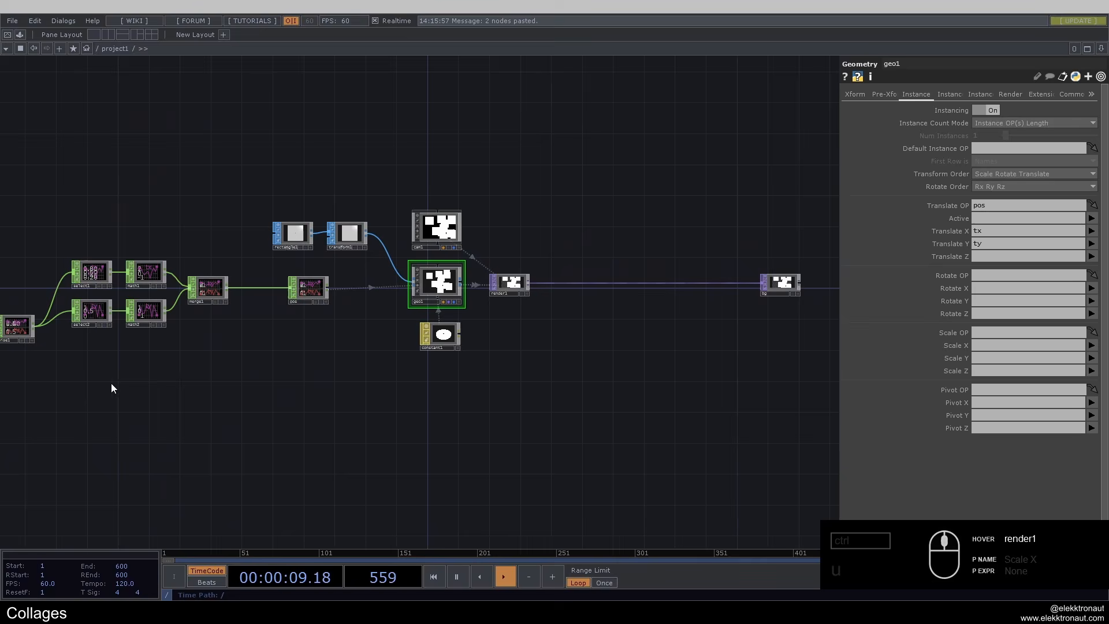
{"action": "left_click", "coordinate": [13, 330]}
{"action": "scroll", "coordinate": [535, 361], "scroll_direction": "up", "scroll_amount": 4}
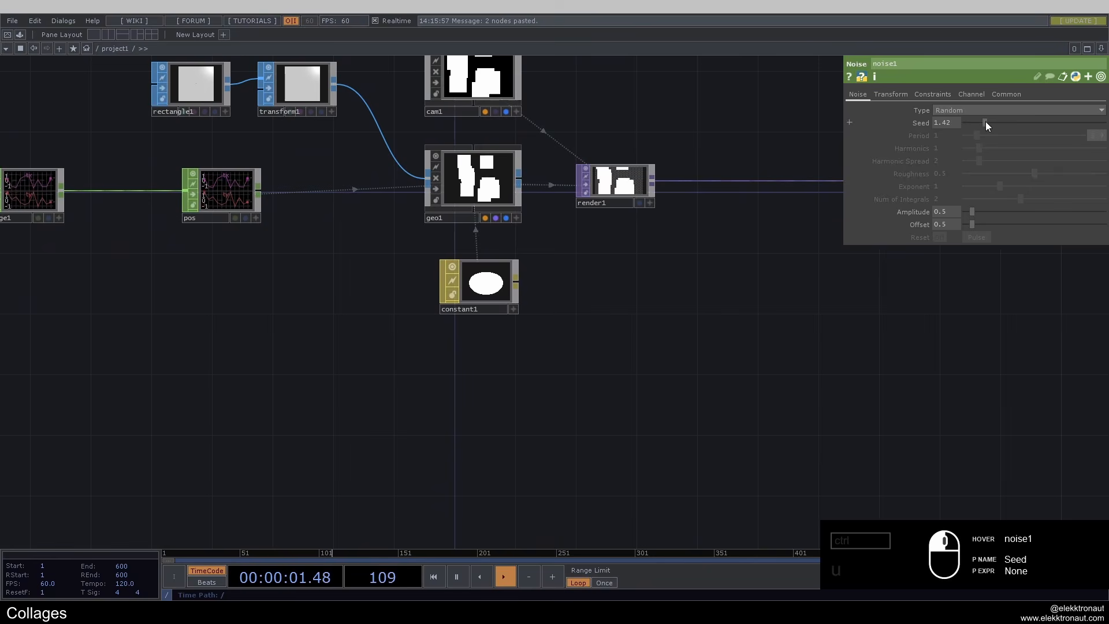
{"action": "left_click_drag", "start_coordinate": [985, 121], "coordinate": [1017, 127]}
{"action": "scroll", "coordinate": [716, 156], "scroll_direction": "up", "scroll_amount": 2}
{"action": "scroll", "coordinate": [469, 141], "scroll_direction": "up", "scroll_amount": 3}
{"action": "scroll", "coordinate": [722, 355], "scroll_direction": "down", "scroll_amount": 5}
Add a Base COMP in the empty area below the merge1 and pos operators and rename it textures.
{"action": "left_click_drag", "start_coordinate": [741, 353], "coordinate": [809, 318]}
{"action": "left_click_drag", "start_coordinate": [481, 373], "coordinate": [521, 332]}
{"action": "key", "text": "Tab"}
{"action": "type", "text": "ba"}
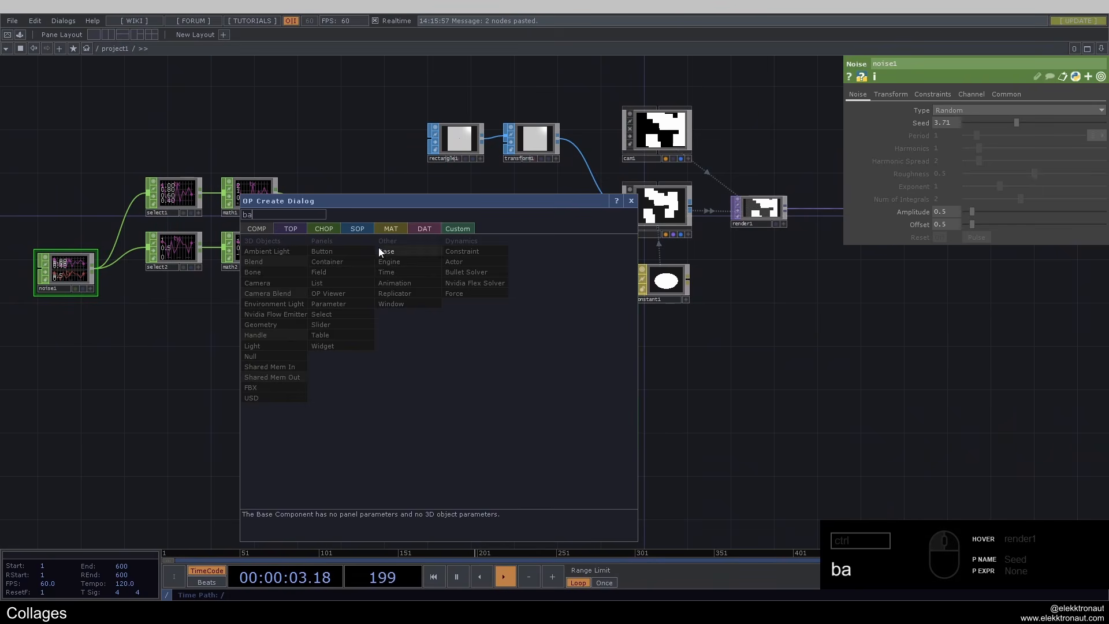
{"action": "left_click", "coordinate": [381, 251]}
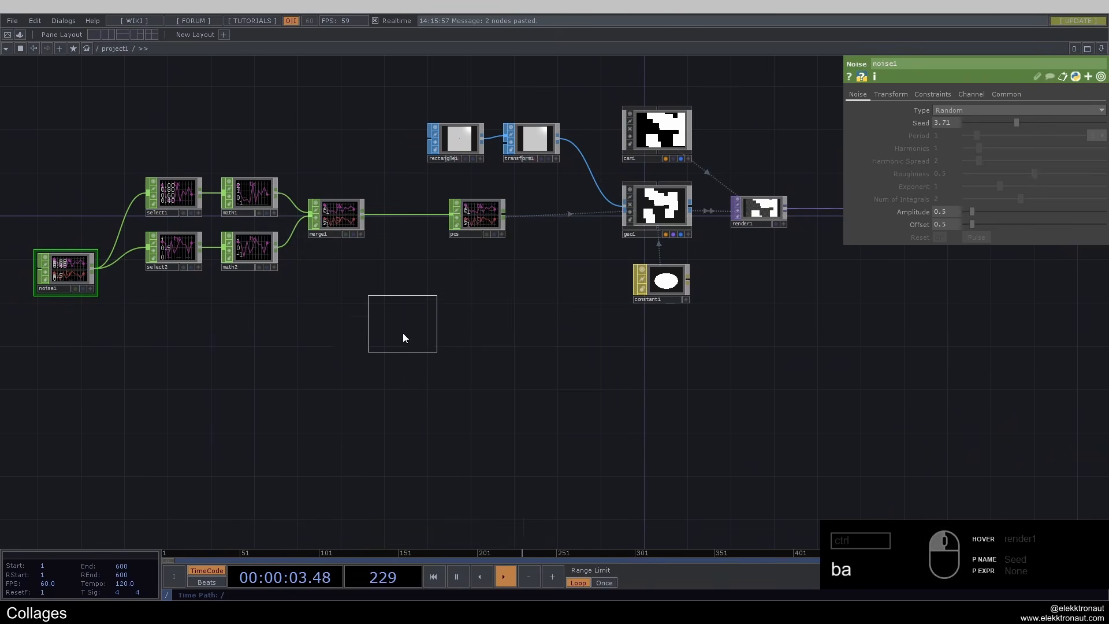
{"action": "left_click", "coordinate": [407, 373]}
{"action": "left_click_drag", "start_coordinate": [442, 405], "coordinate": [477, 415]}
{"action": "left_click_drag", "start_coordinate": [525, 366], "coordinate": [585, 349]}
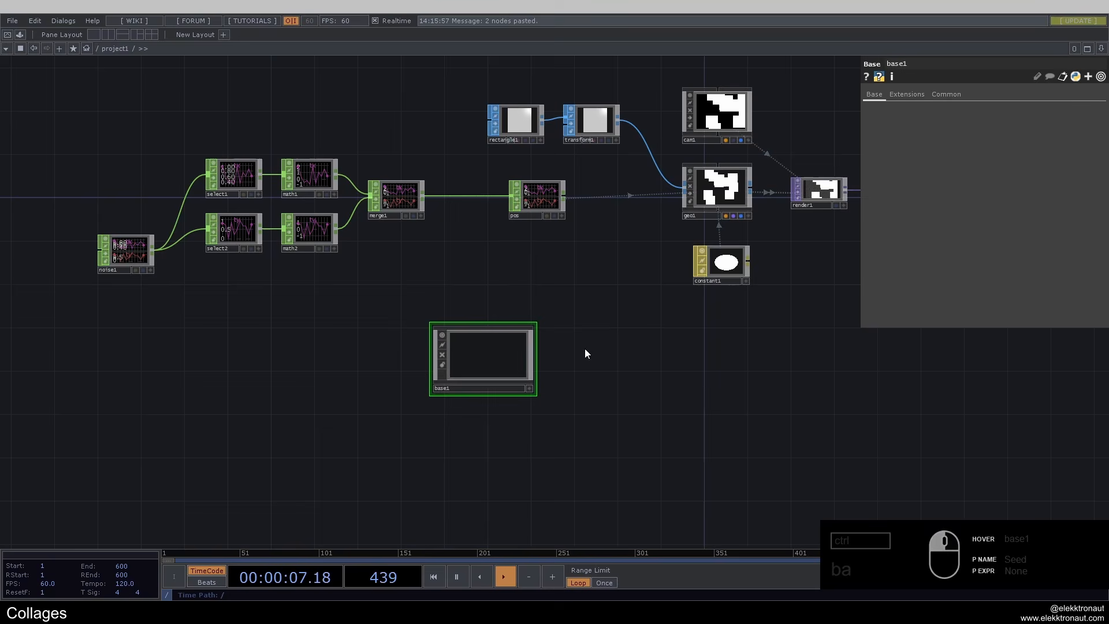
{"action": "left_click", "coordinate": [453, 387]}
{"action": "type", "text": "textures"}
{"action": "key", "text": "Return"}
Color the textures Base COMP magenta.
{"action": "scroll", "coordinate": [453, 387], "scroll_direction": "up", "scroll_amount": 5}
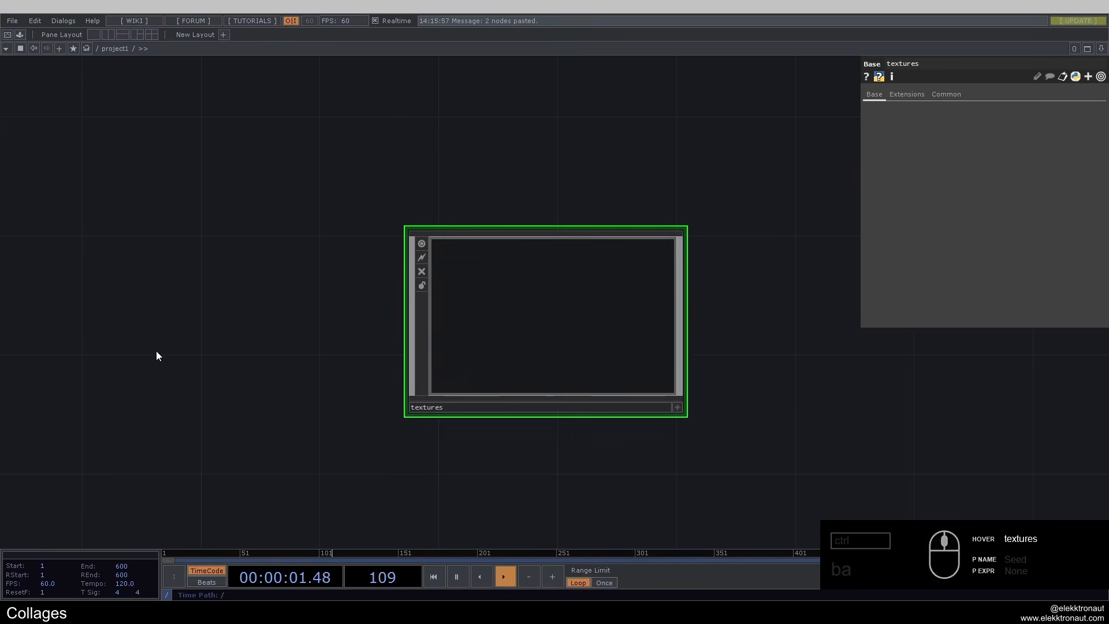
{"action": "key", "text": "c"}
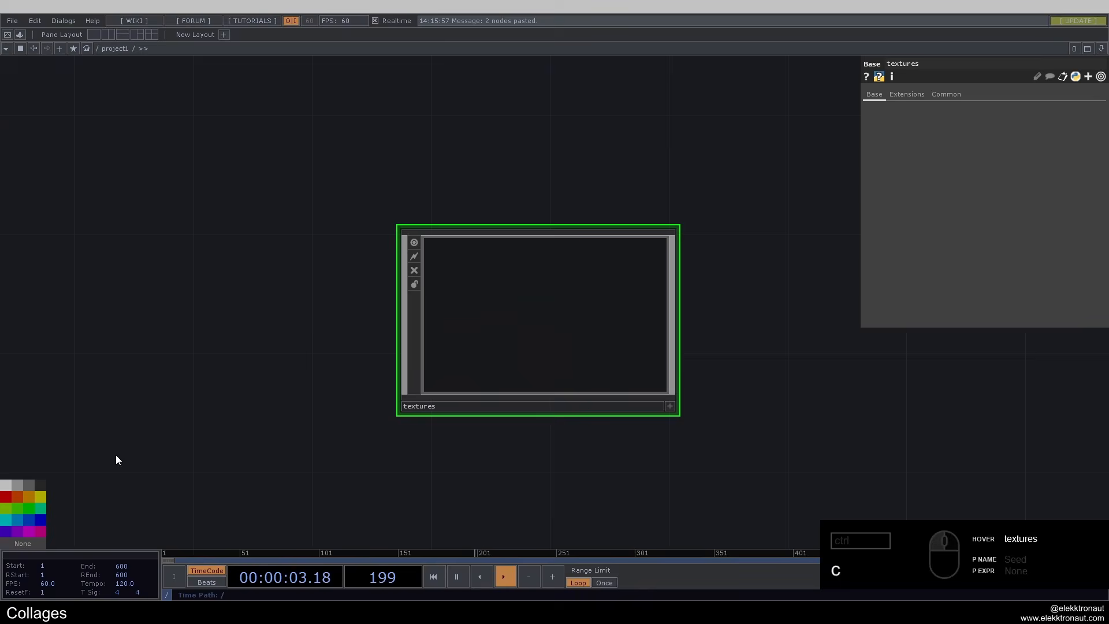
{"action": "left_click", "coordinate": [27, 531]}
{"action": "key", "text": "c"}
{"action": "scroll", "coordinate": [217, 362], "scroll_direction": "down", "scroll_amount": 5}
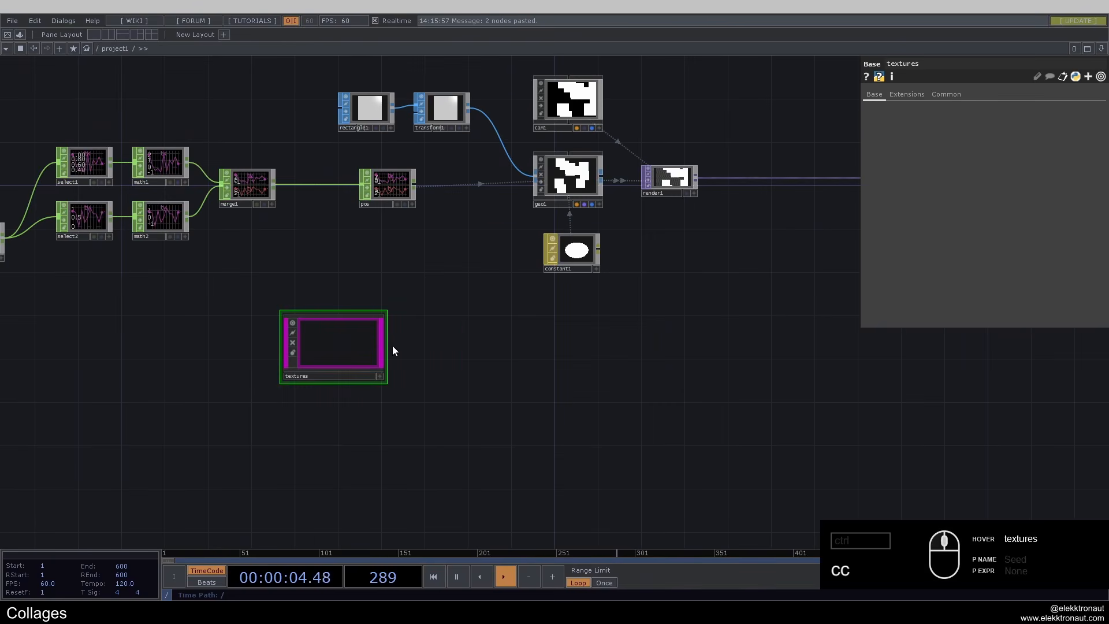
Enter the textures Base COMP and add a Folder DAT to its empty network.
{"action": "left_click", "coordinate": [291, 320]}
{"action": "left_click_drag", "start_coordinate": [337, 268], "coordinate": [450, 245]}
{"action": "scroll", "coordinate": [457, 300], "scroll_direction": "up", "scroll_amount": 5}
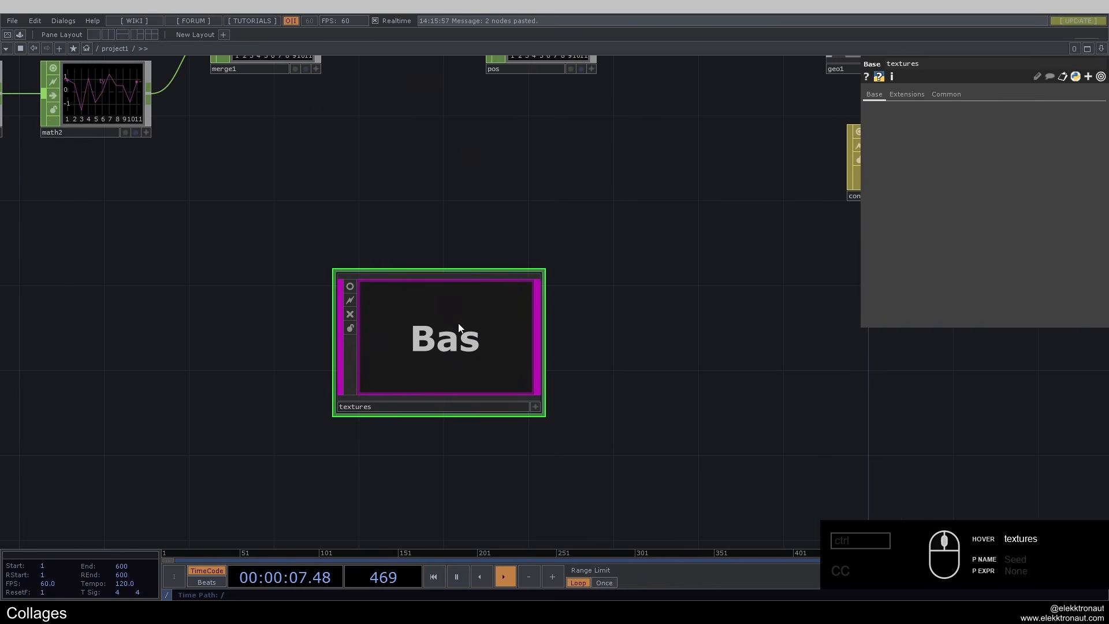
{"action": "scroll", "coordinate": [460, 328], "scroll_direction": "up", "scroll_amount": 3}
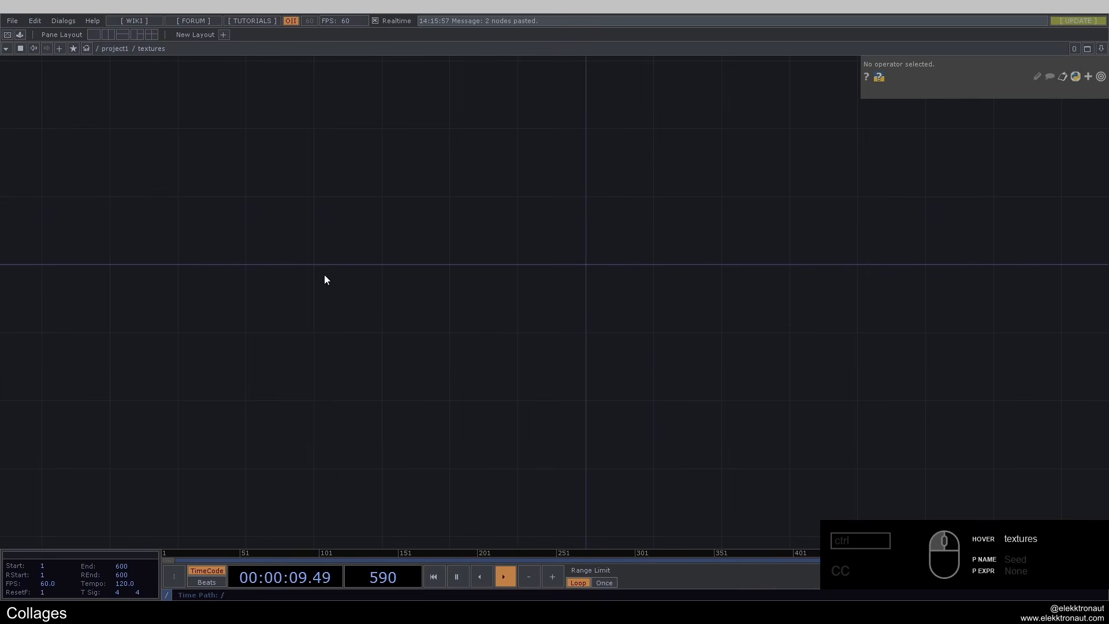
{"action": "key", "text": "Tab"}
{"action": "type", "text": "fol"}
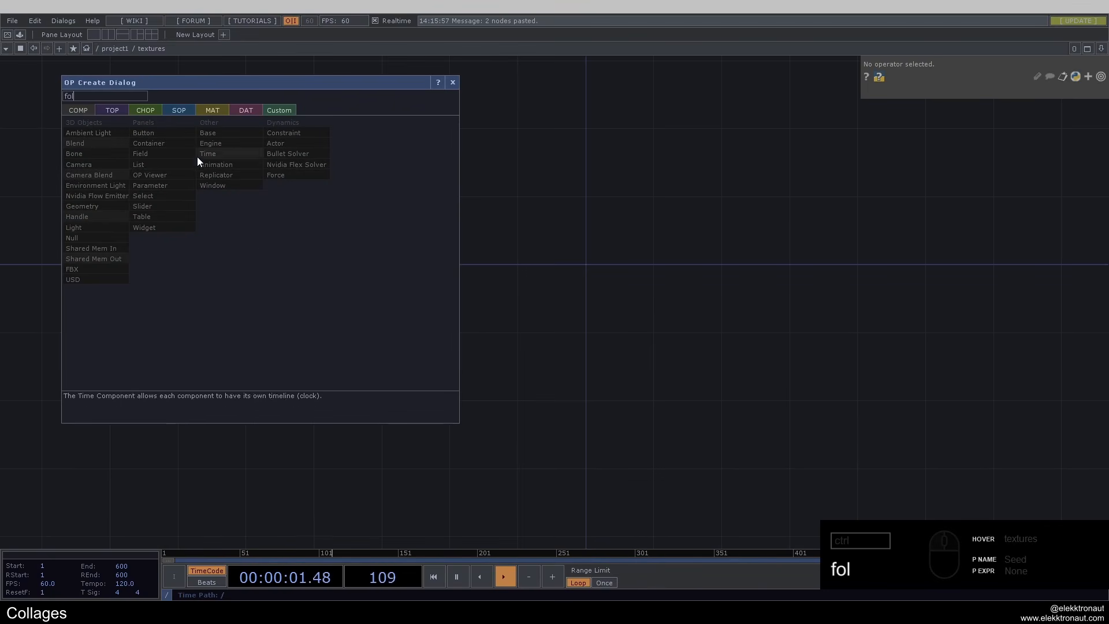
{"action": "left_click", "coordinate": [242, 111]}
{"action": "left_click", "coordinate": [114, 280]}
{"action": "left_click", "coordinate": [201, 252]}
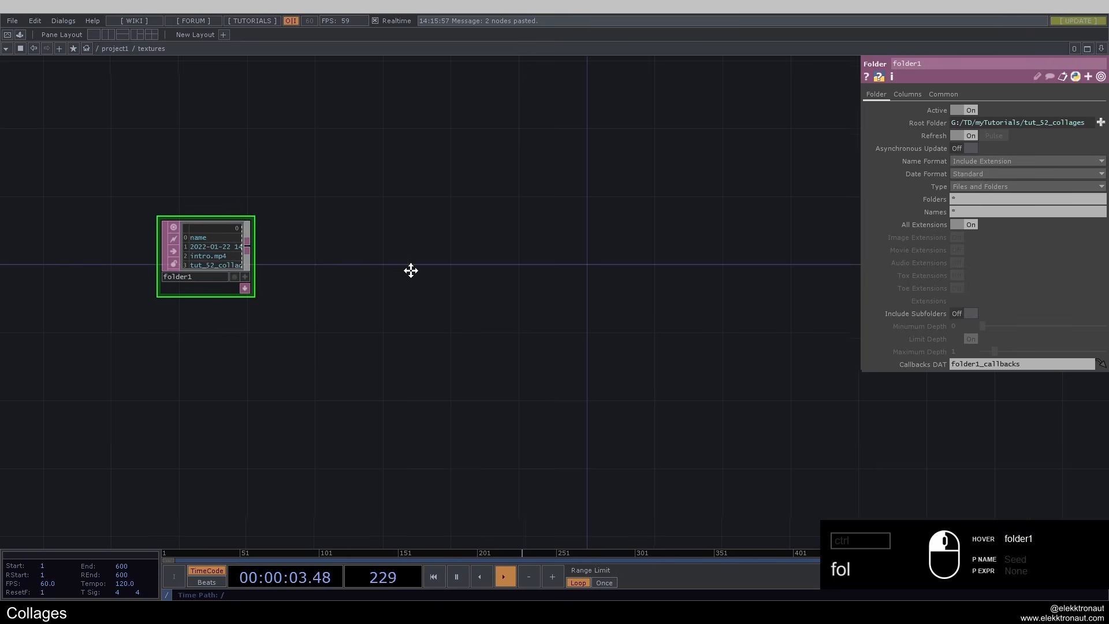
Set folder1's Root Folder to the Src folder inside xx01_2022 and view the listed image files.
{"action": "key", "text": "h"}
{"action": "scroll", "coordinate": [436, 288], "scroll_direction": "up", "scroll_amount": 4}
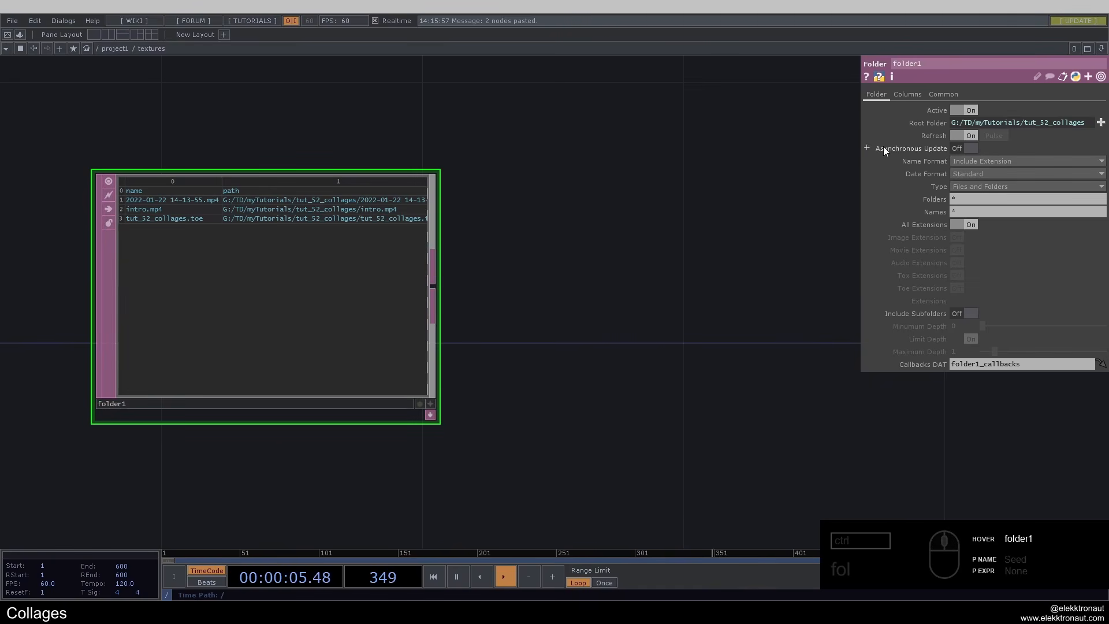
{"action": "left_click", "coordinate": [1101, 122]}
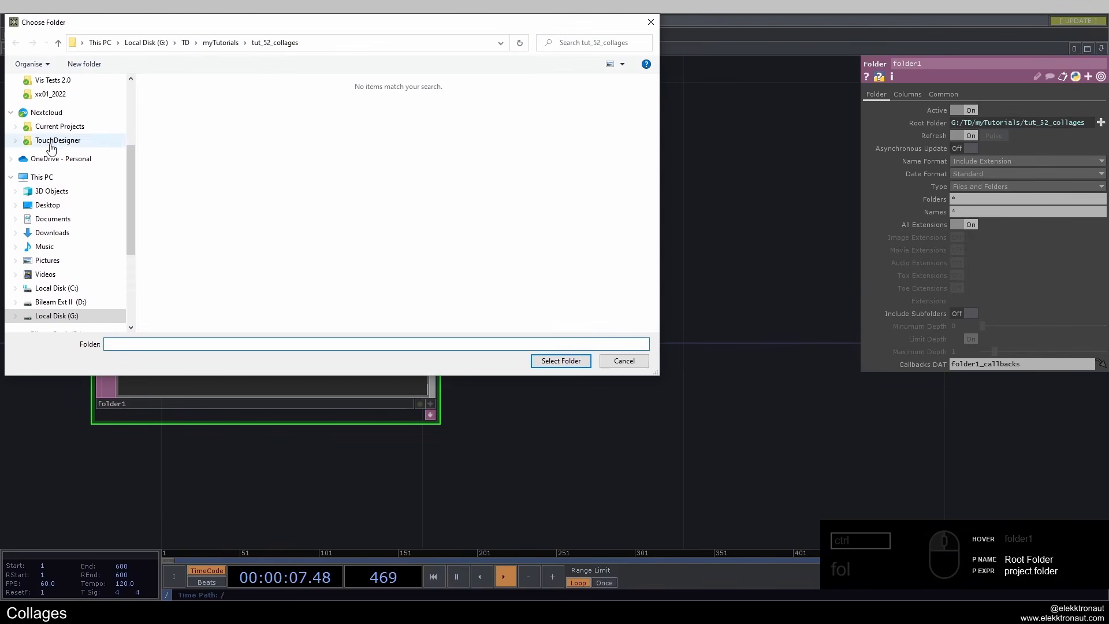
{"action": "left_click", "coordinate": [50, 94]}
{"action": "double_click", "coordinate": [165, 123]}
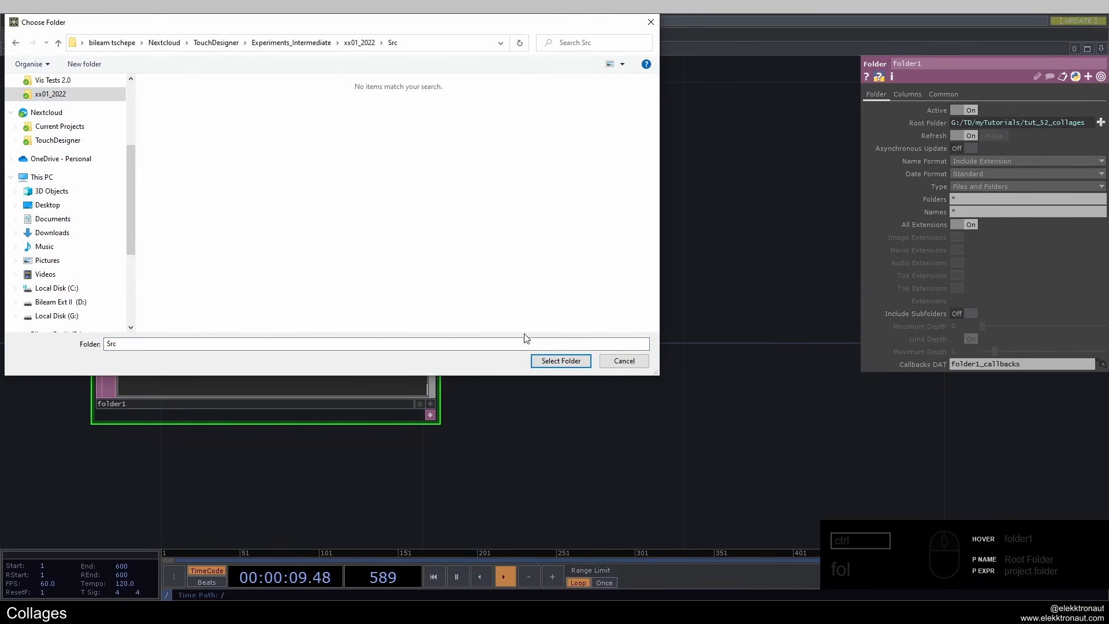
{"action": "left_click", "coordinate": [560, 360]}
{"action": "scroll", "coordinate": [272, 297], "scroll_direction": "up", "scroll_amount": 2}
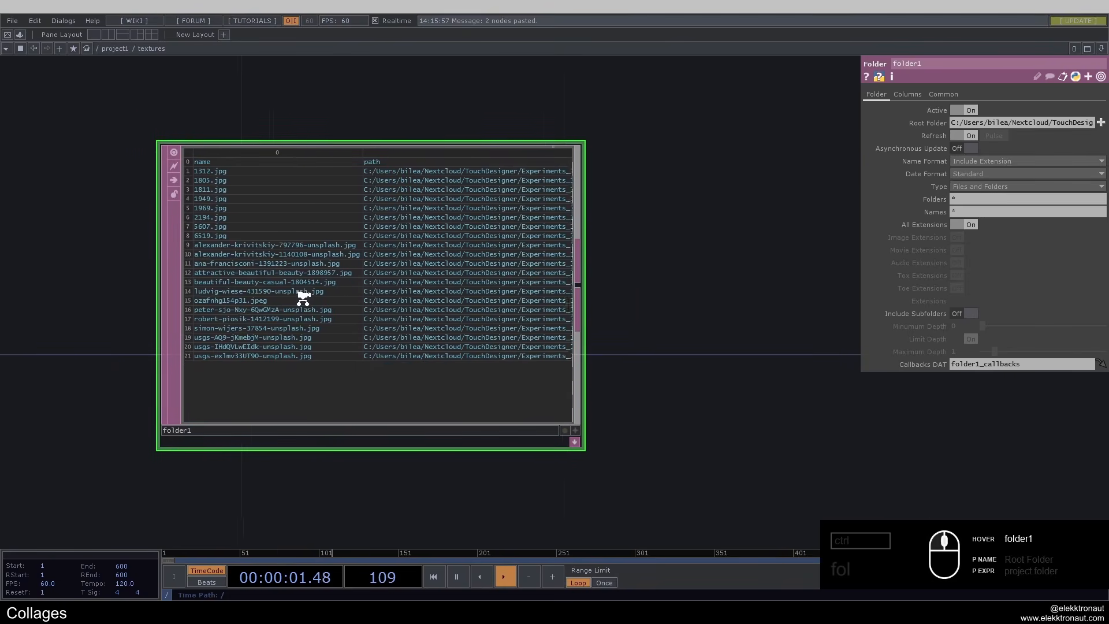
{"action": "scroll", "coordinate": [303, 298], "scroll_direction": "up", "scroll_amount": 1}
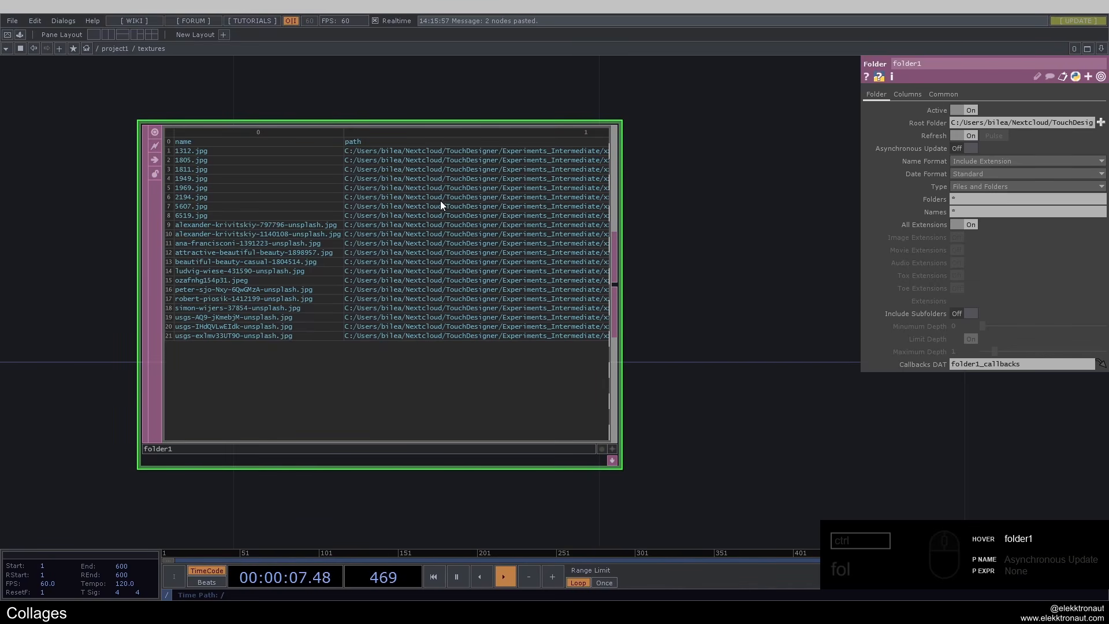
Turn off folder1's Name column so that the table outputs only Path.
{"action": "scroll", "coordinate": [481, 186], "scroll_direction": "down", "scroll_amount": 5}
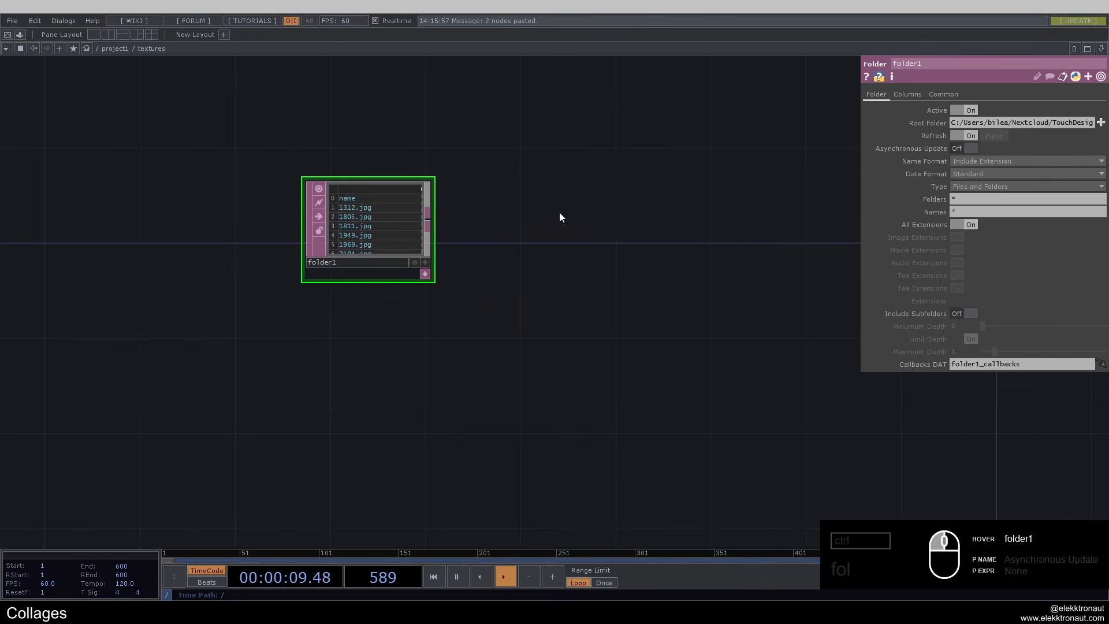
{"action": "scroll", "coordinate": [244, 223], "scroll_direction": "up", "scroll_amount": 5}
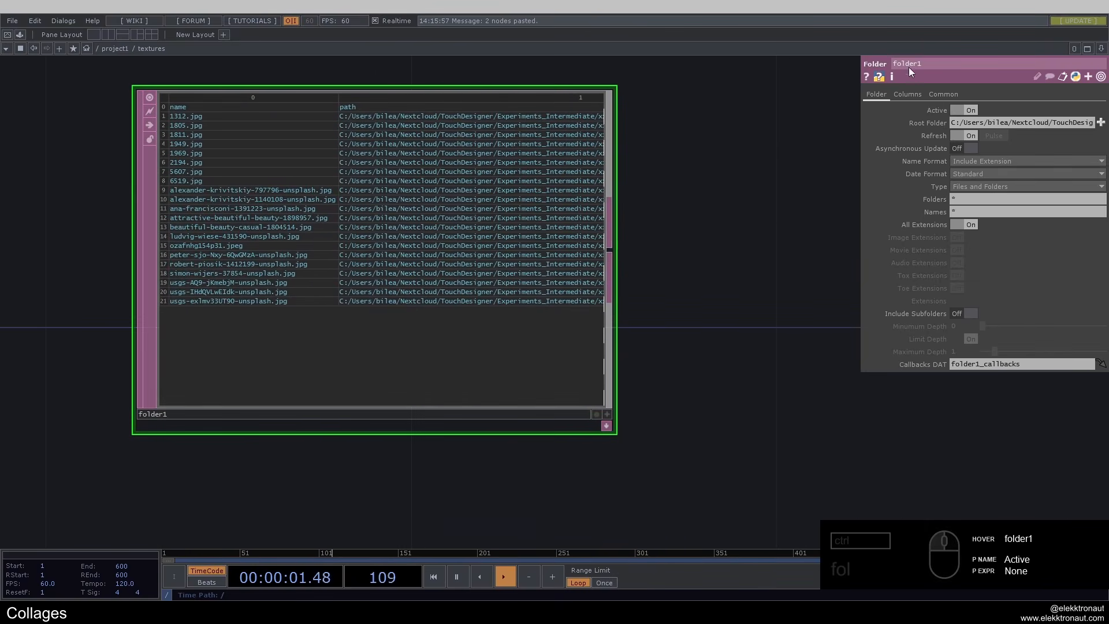
{"action": "left_click", "coordinate": [908, 94]}
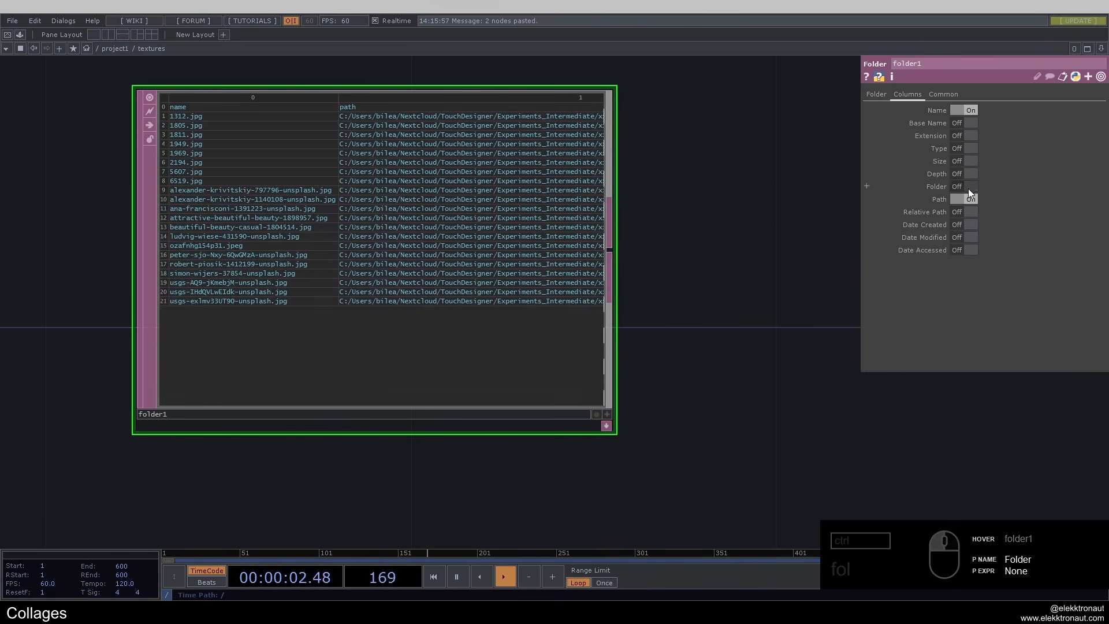
{"action": "left_click", "coordinate": [971, 111]}
{"action": "scroll", "coordinate": [319, 238], "scroll_direction": "up", "scroll_amount": 2}
{"action": "scroll", "coordinate": [325, 199], "scroll_direction": "down", "scroll_amount": 3}
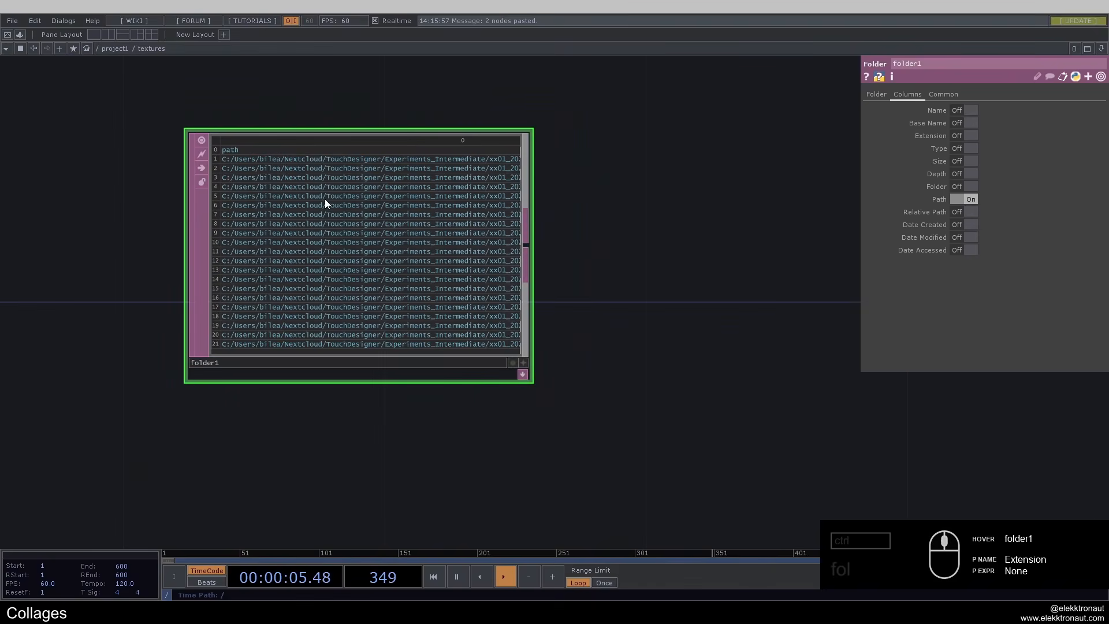
{"action": "scroll", "coordinate": [522, 205], "scroll_direction": "down", "scroll_amount": 5}
Add a Select DAT connected to folder1's output.
{"action": "left_click_drag", "start_coordinate": [610, 213], "coordinate": [477, 240]}
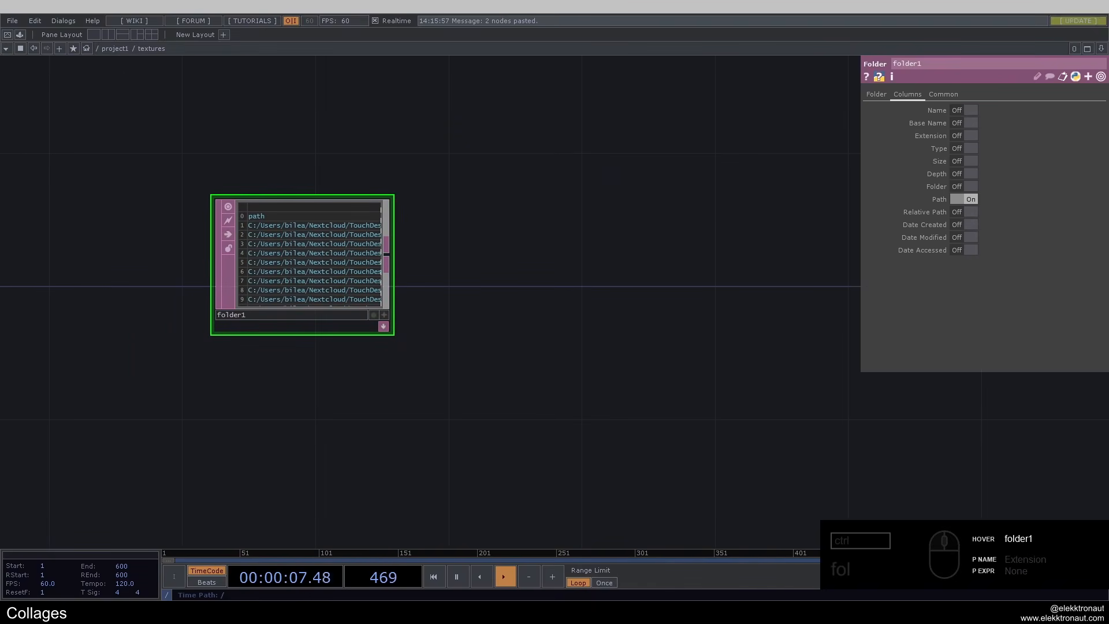
{"action": "right_click", "coordinate": [389, 258]}
{"action": "type", "text": "se"}
{"action": "left_click", "coordinate": [281, 286]}
{"action": "left_click", "coordinate": [503, 257]}
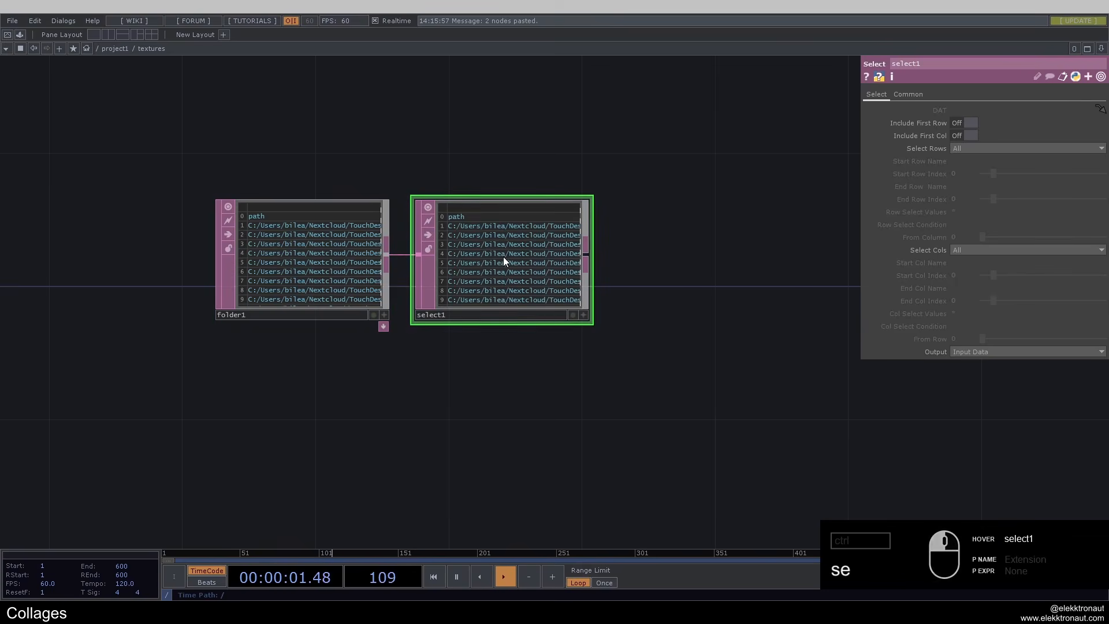
Set select1 to select rows by Index with Start Row Index 1, removing the path header row.
{"action": "left_click", "coordinate": [1000, 146]}
{"action": "left_click", "coordinate": [983, 178]}
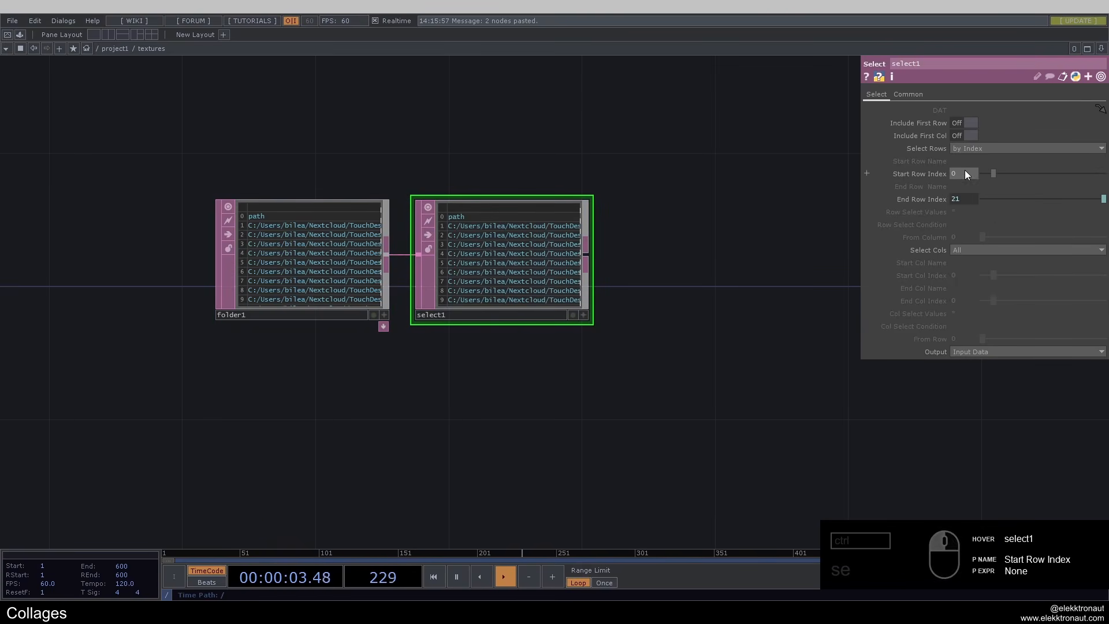
{"action": "left_click", "coordinate": [730, 130]}
{"action": "scroll", "coordinate": [514, 208], "scroll_direction": "up", "scroll_amount": 5}
{"action": "scroll", "coordinate": [364, 242], "scroll_direction": "down", "scroll_amount": 5}
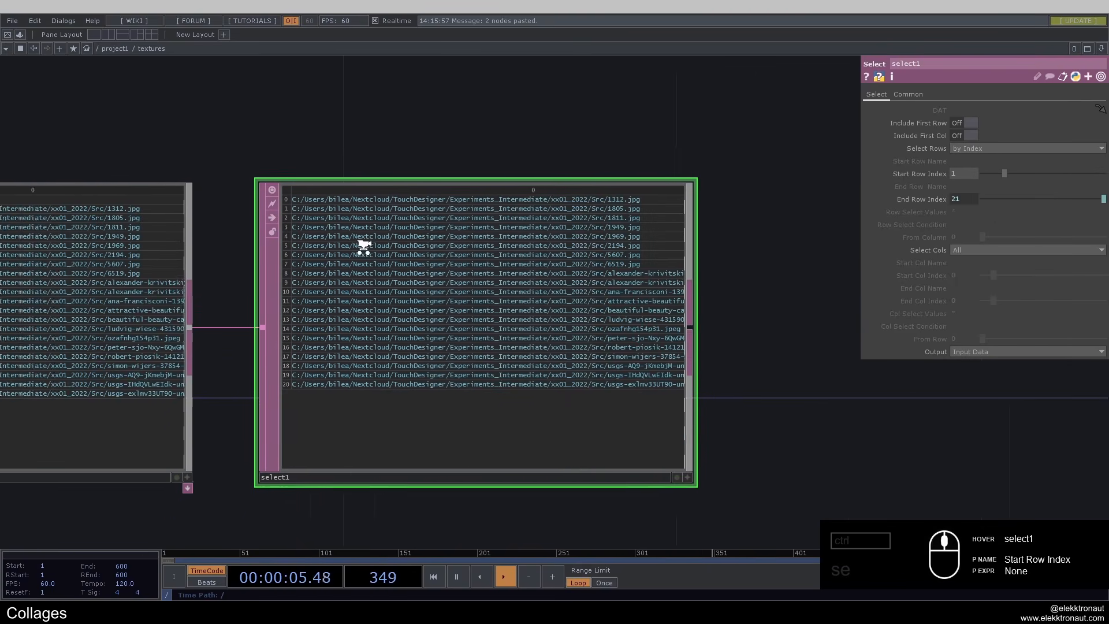
{"action": "scroll", "coordinate": [399, 238], "scroll_direction": "up", "scroll_amount": 2}
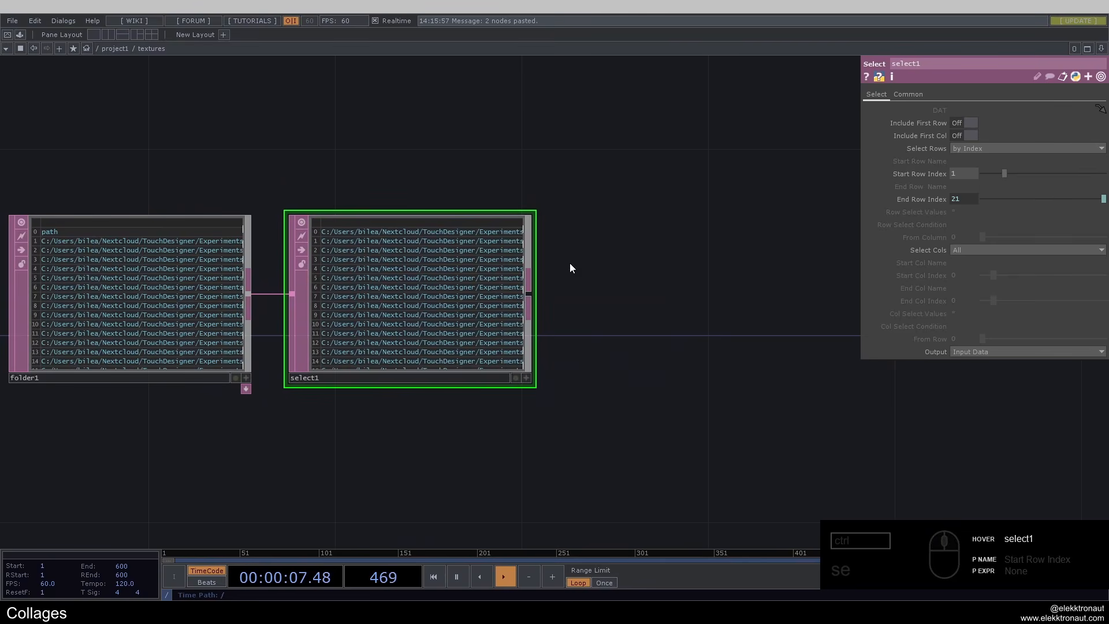
Add a Sort DAT connected to select1's output.
{"action": "right_click", "coordinate": [527, 296]}
{"action": "type", "text": "so"}
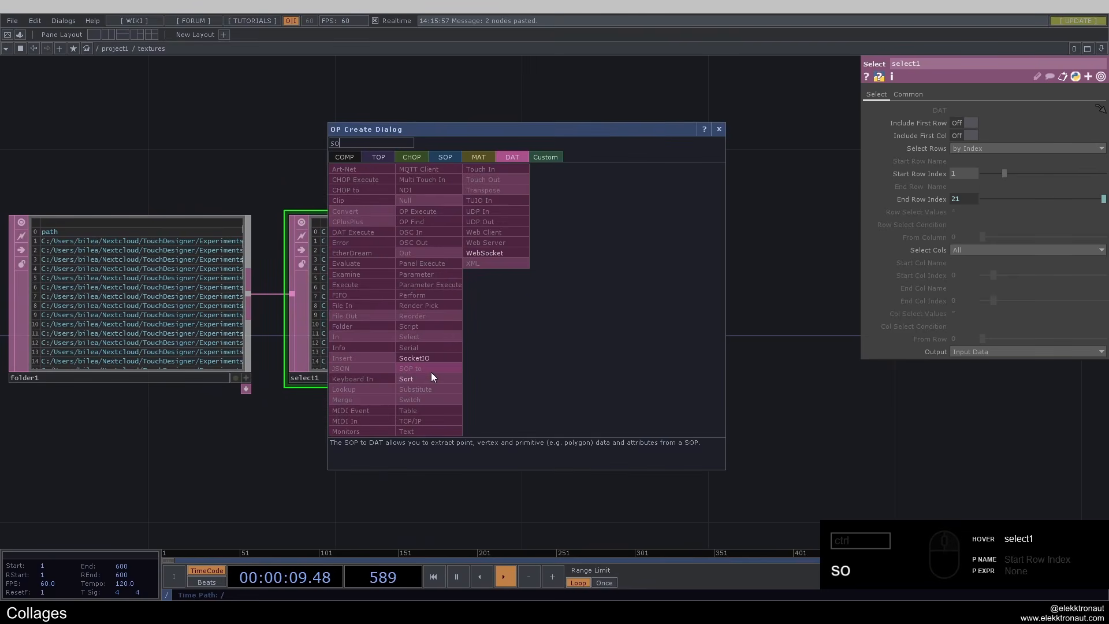
{"action": "left_click", "coordinate": [429, 379]}
{"action": "left_click", "coordinate": [703, 301]}
{"action": "left_click_drag", "start_coordinate": [557, 120], "coordinate": [212, 117]}
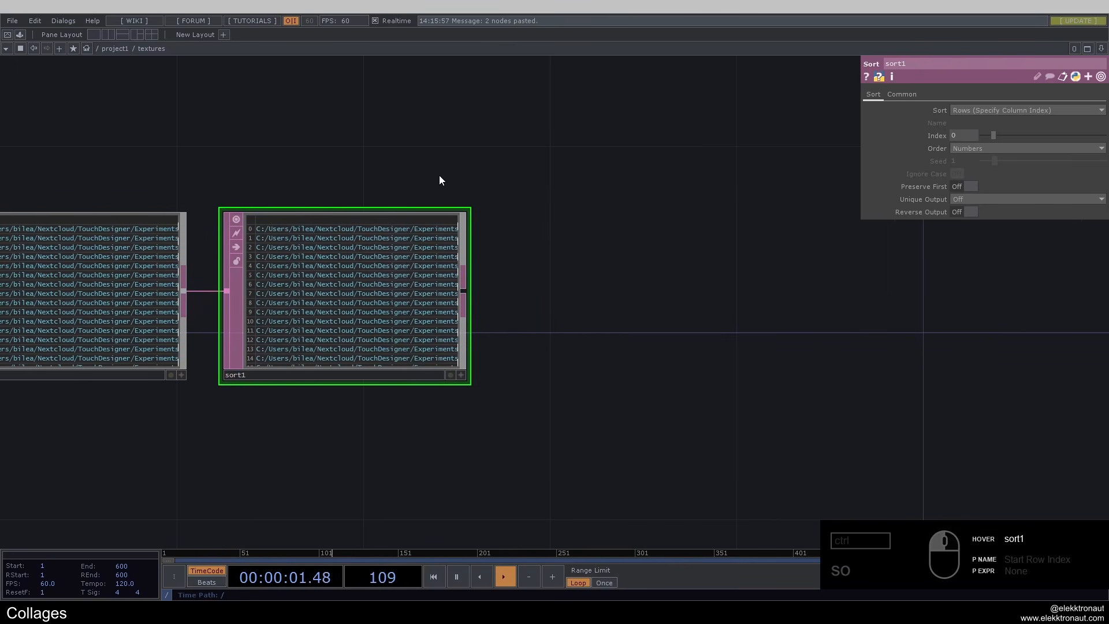
Append a Null DAT after sort1 and rename it files.
{"action": "key", "text": "alt+n"}
{"action": "left_click", "coordinate": [615, 375]}
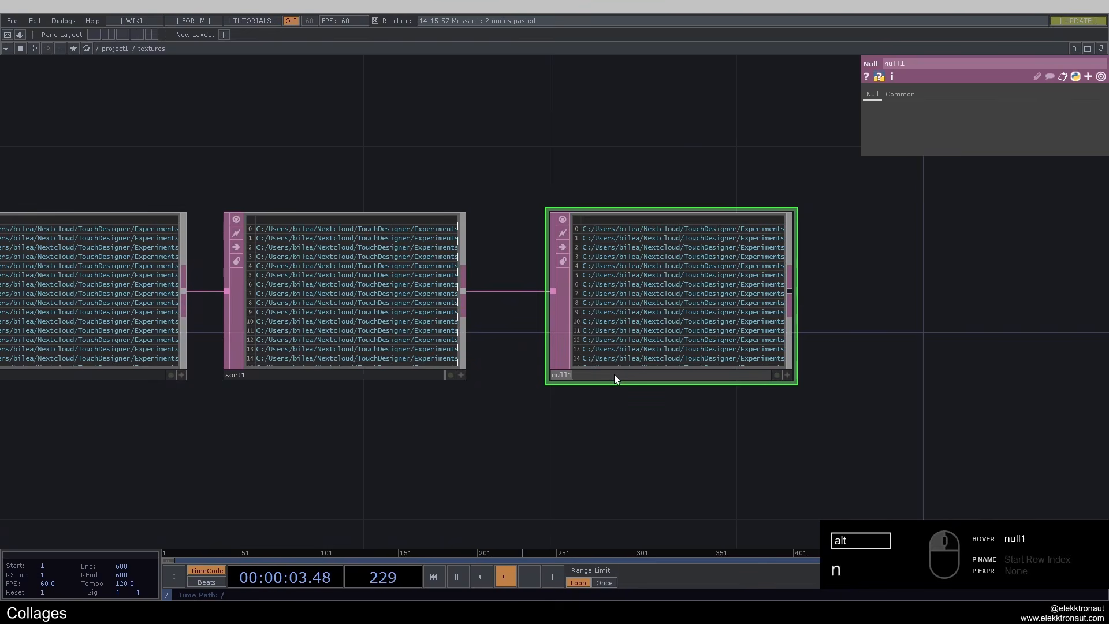
{"action": "type", "text": "files"}
{"action": "key", "text": "Return"}
Select the whole DAT chain from folder1 to files and move it left to free up network space.
{"action": "scroll", "coordinate": [621, 358], "scroll_direction": "down", "scroll_amount": 2}
{"action": "scroll", "coordinate": [627, 351], "scroll_direction": "down", "scroll_amount": 4}
{"action": "left_click_drag", "start_coordinate": [517, 183], "coordinate": [338, 147]}
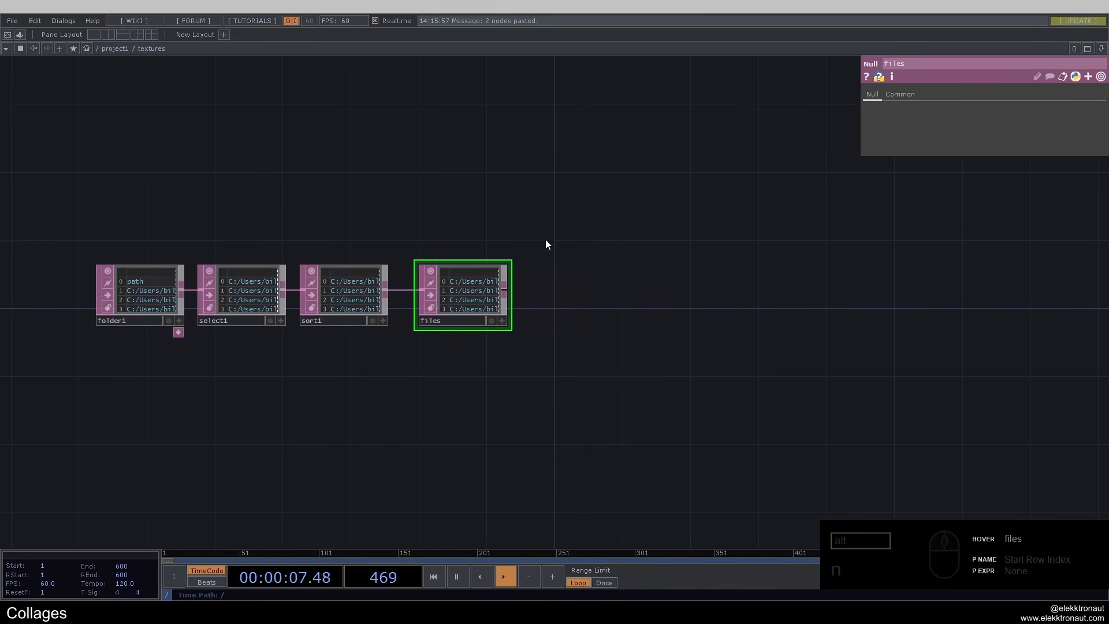
{"action": "right_click_drag", "start_coordinate": [79, 210], "coordinate": [559, 437]}
{"action": "left_click_drag", "start_coordinate": [472, 300], "coordinate": [319, 300]}
{"action": "left_click_drag", "start_coordinate": [574, 255], "coordinate": [624, 254]}
{"action": "left_click", "coordinate": [492, 238]}
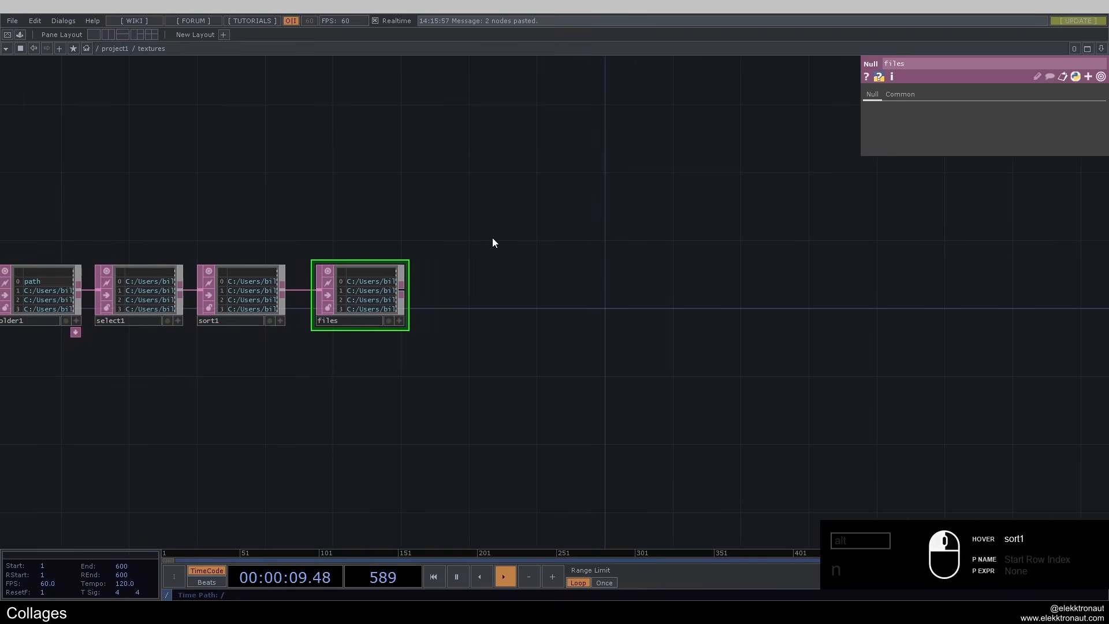
Add a Replicator COMP after the files Null and assign files as its Template DAT Table.
{"action": "key", "text": "Tab"}
{"action": "type", "text": "re"}
{"action": "left_click", "coordinate": [310, 98]}
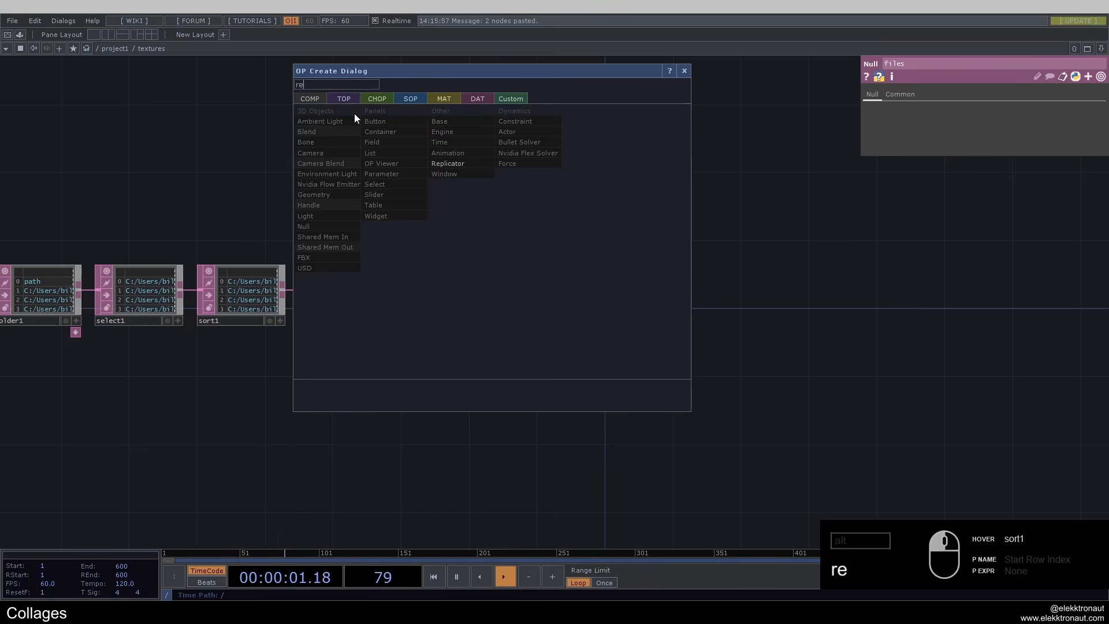
{"action": "left_click", "coordinate": [455, 164]}
{"action": "left_click", "coordinate": [518, 255]}
{"action": "left_click_drag", "start_coordinate": [445, 206], "coordinate": [532, 201]}
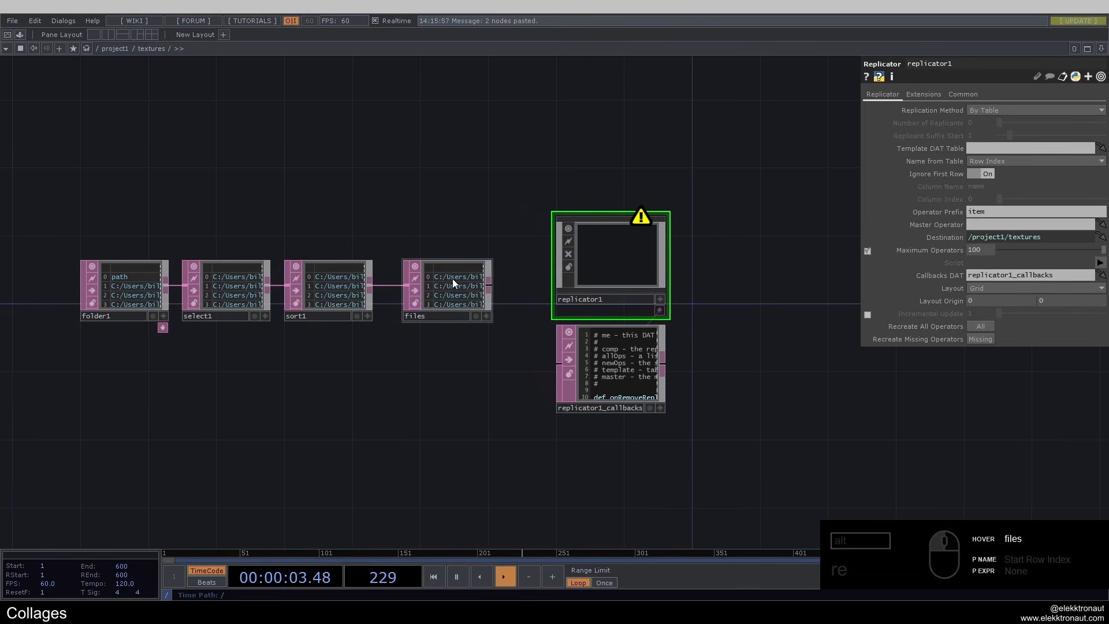
{"action": "left_click_drag", "start_coordinate": [452, 278], "coordinate": [1028, 149]}
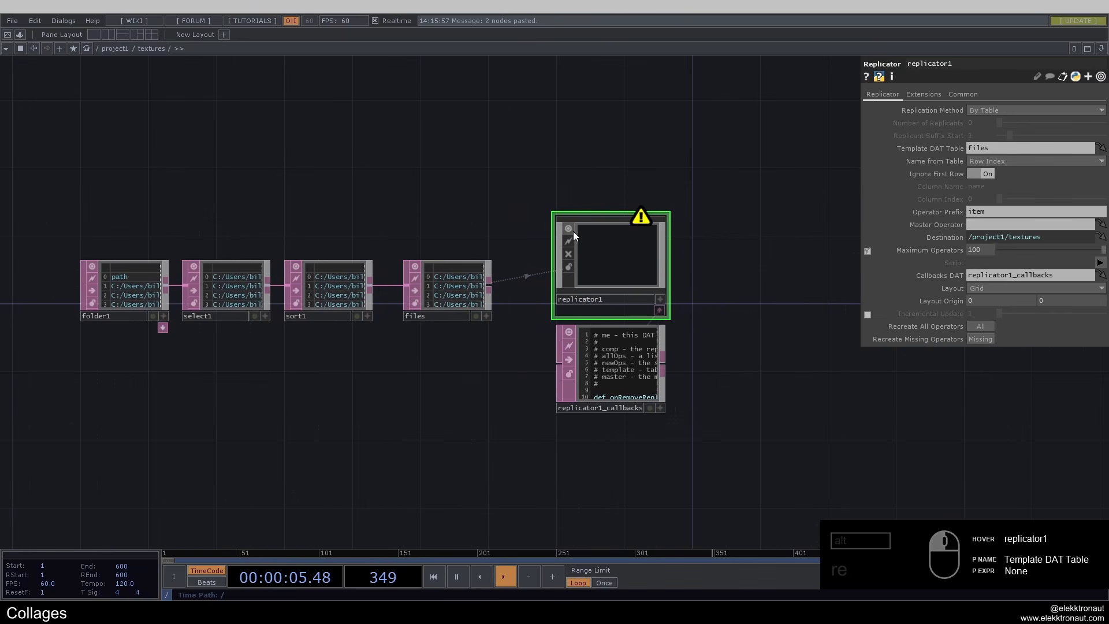
Add a Base COMP beside replicator1, rename it tex0, and assign it as the replicator's Master Operator.
{"action": "left_click_drag", "start_coordinate": [575, 190], "coordinate": [377, 183]}
{"action": "key", "text": "Tab"}
{"action": "type", "text": "ba"}
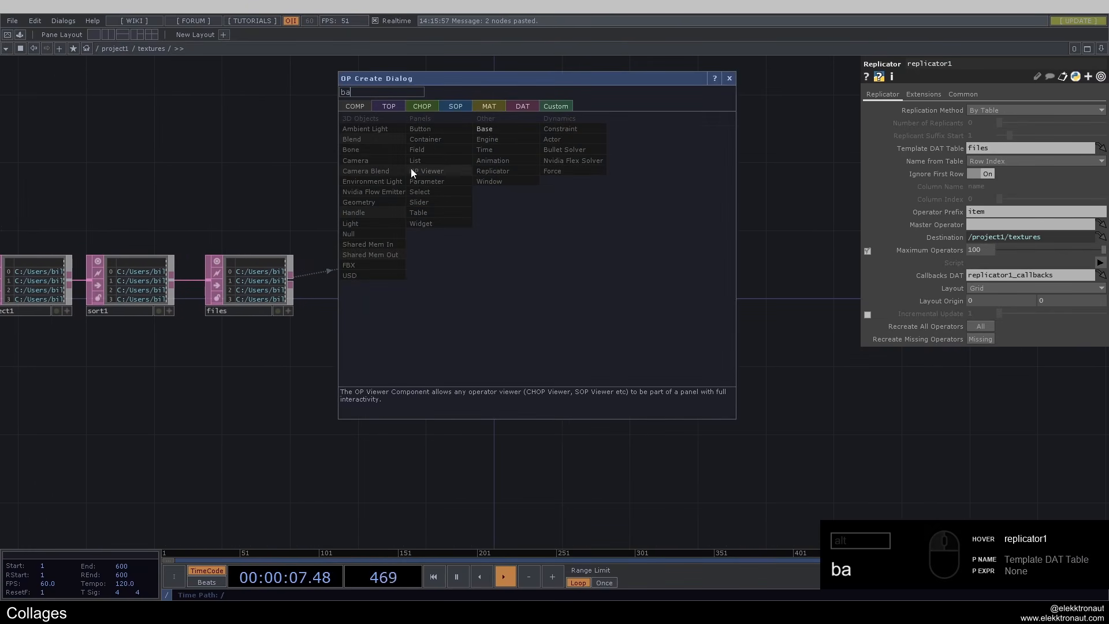
{"action": "left_click", "coordinate": [500, 127]}
{"action": "left_click", "coordinate": [577, 274]}
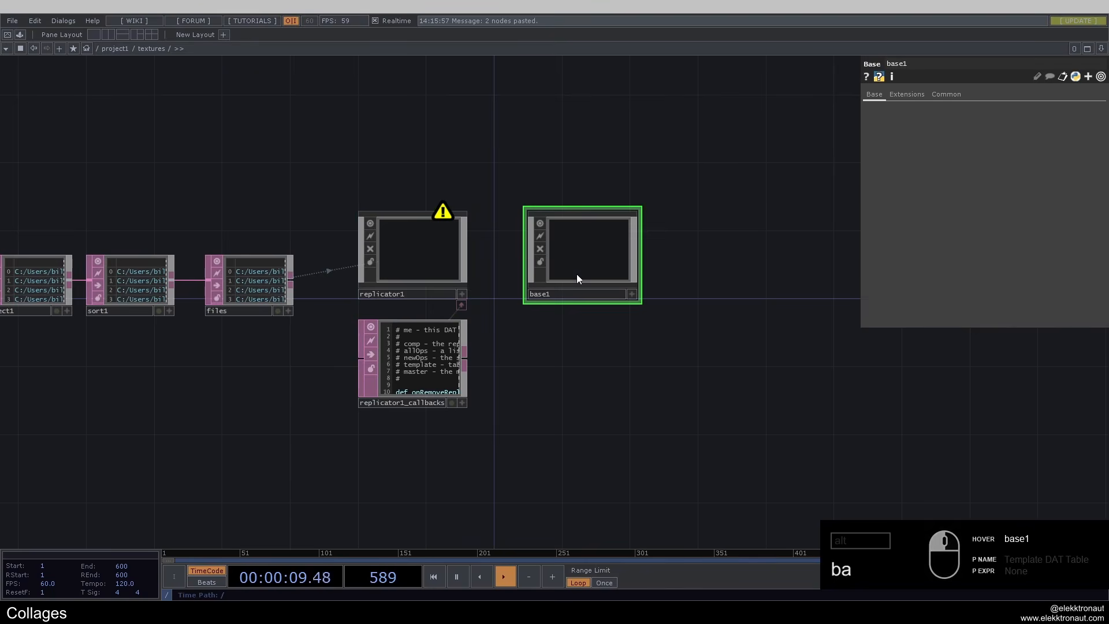
{"action": "left_click", "coordinate": [566, 292]}
{"action": "type", "text": "tex0"}
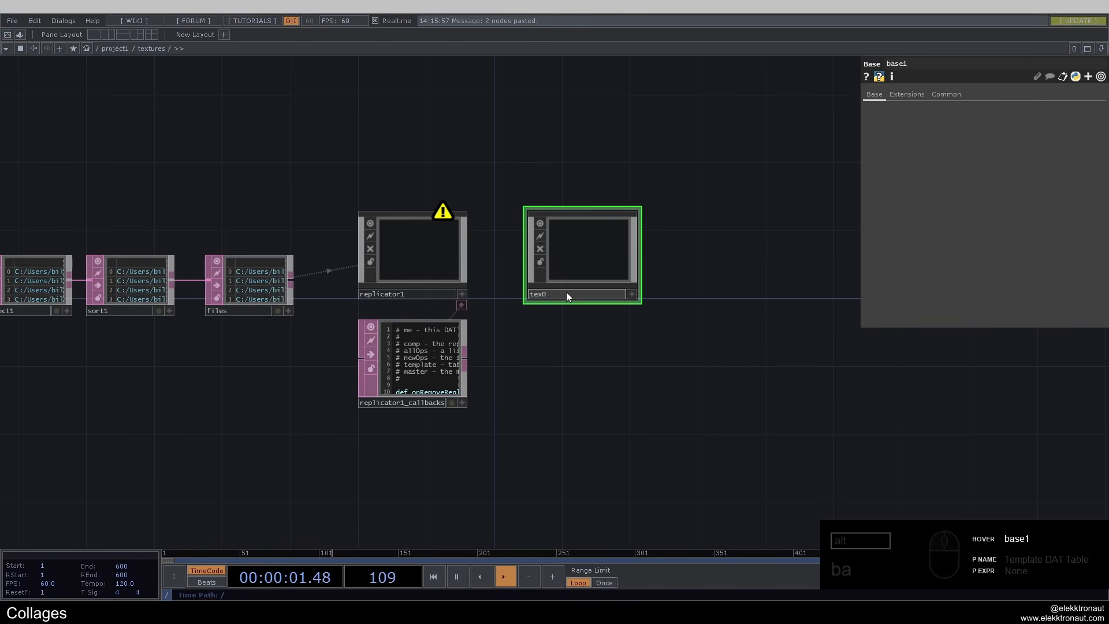
{"action": "key", "text": "Return"}
{"action": "left_click", "coordinate": [437, 264]}
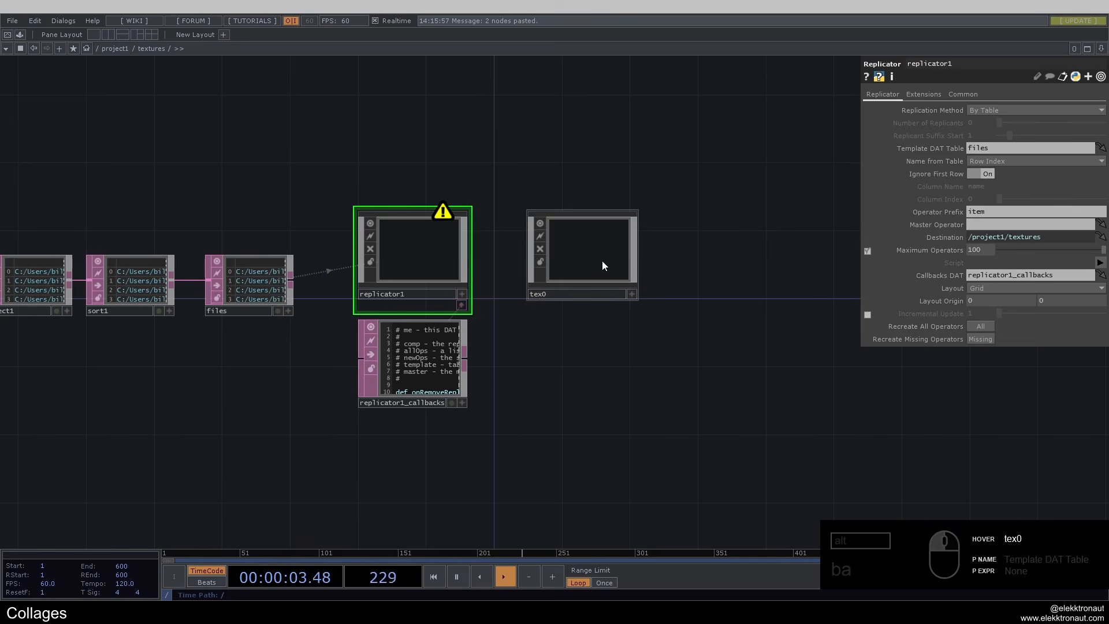
{"action": "left_click_drag", "start_coordinate": [578, 277], "coordinate": [982, 225]}
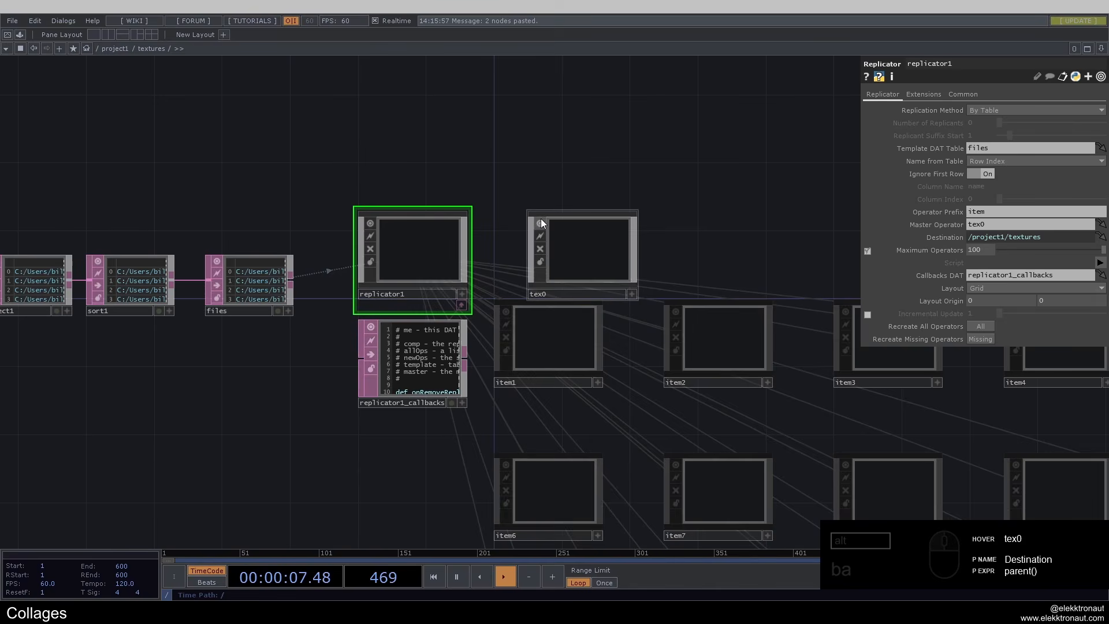
Move the DAT chain and replicator further left of the replicated items and align tex0 above item1.
{"action": "scroll", "coordinate": [540, 218], "scroll_direction": "down", "scroll_amount": 3}
{"action": "right_click_drag", "start_coordinate": [162, 142], "coordinate": [475, 334]}
{"action": "scroll", "coordinate": [547, 226], "scroll_direction": "up", "scroll_amount": 2}
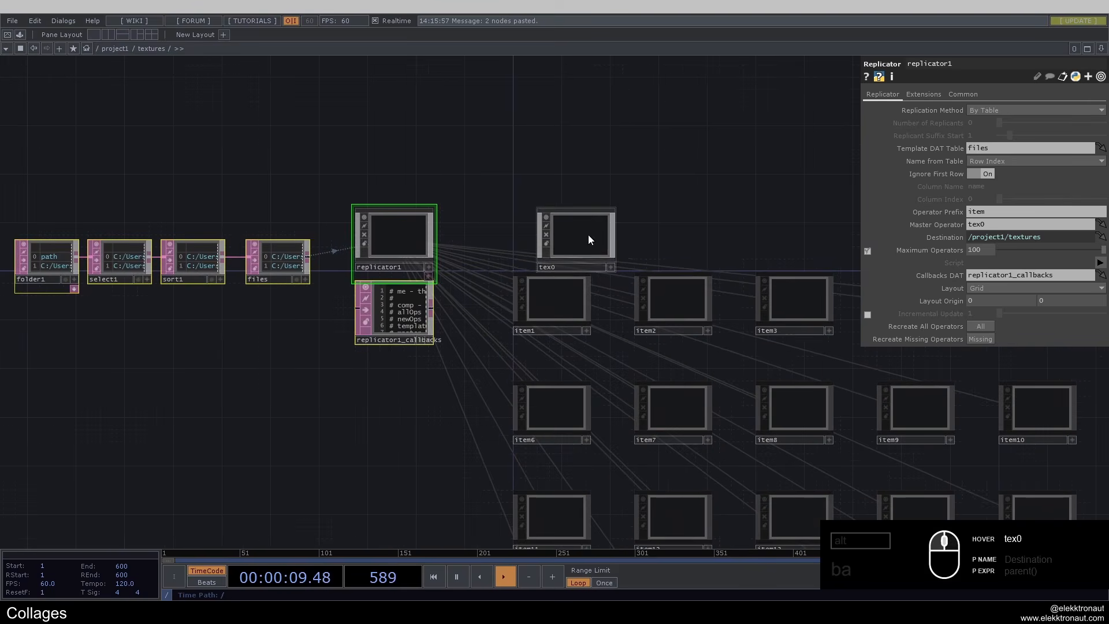
{"action": "left_click_drag", "start_coordinate": [589, 234], "coordinate": [562, 217]}
Set replicator1's Operator Prefix to tex and look over the renamed replicants.
{"action": "left_click", "coordinate": [998, 211]}
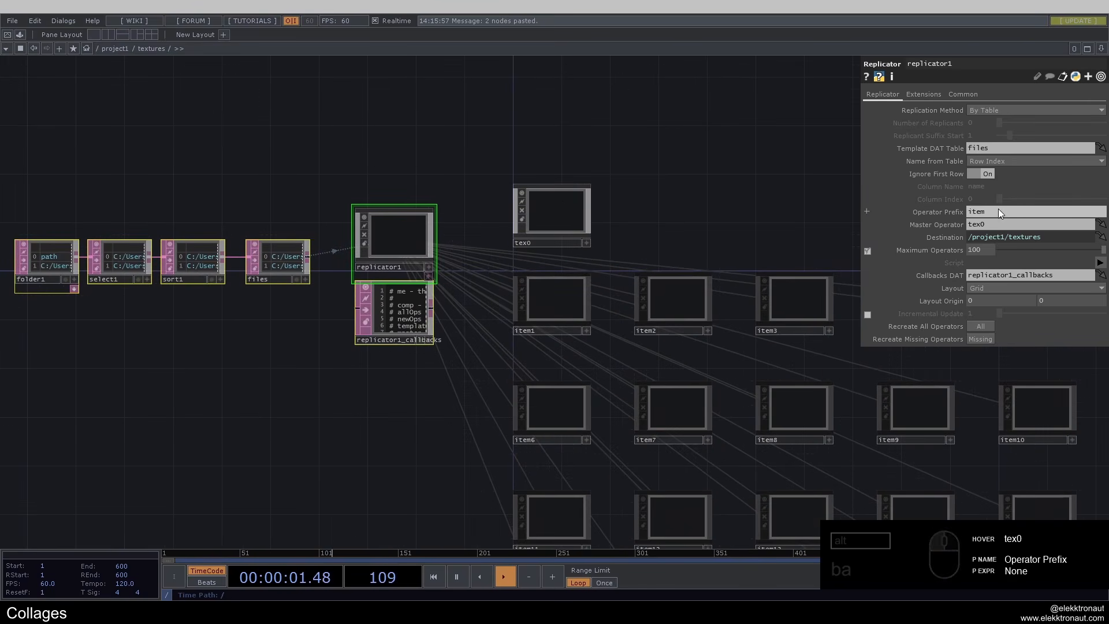
{"action": "type", "text": "tex"}
{"action": "key", "text": "Return"}
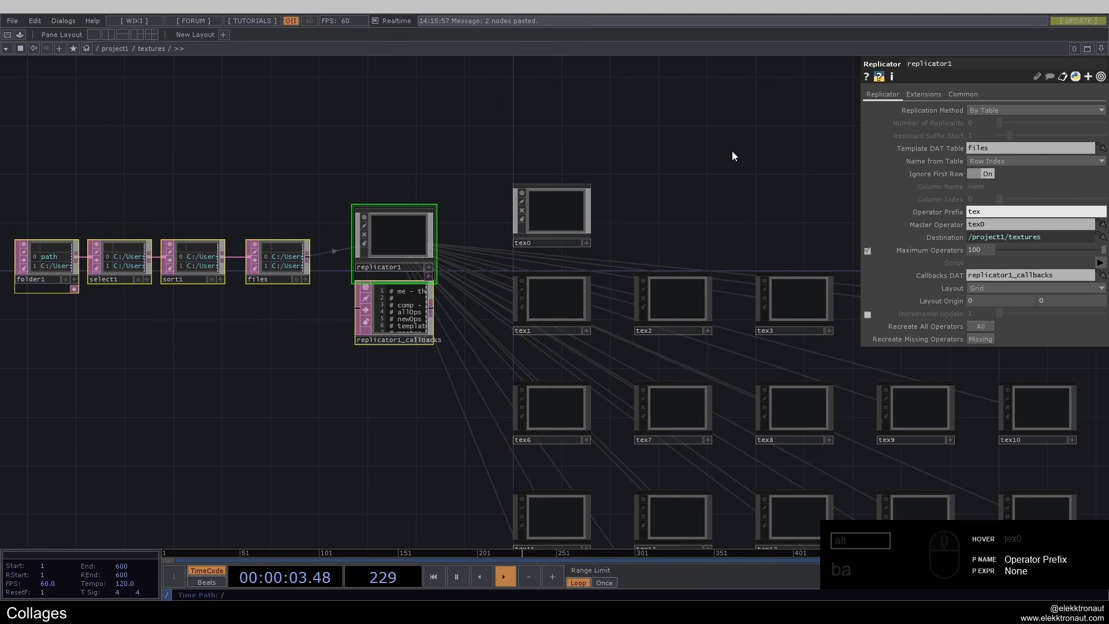
{"action": "scroll", "coordinate": [733, 151], "scroll_direction": "down", "scroll_amount": 5}
{"action": "scroll", "coordinate": [426, 206], "scroll_direction": "up", "scroll_amount": 3}
{"action": "scroll", "coordinate": [426, 230], "scroll_direction": "up", "scroll_amount": 3}
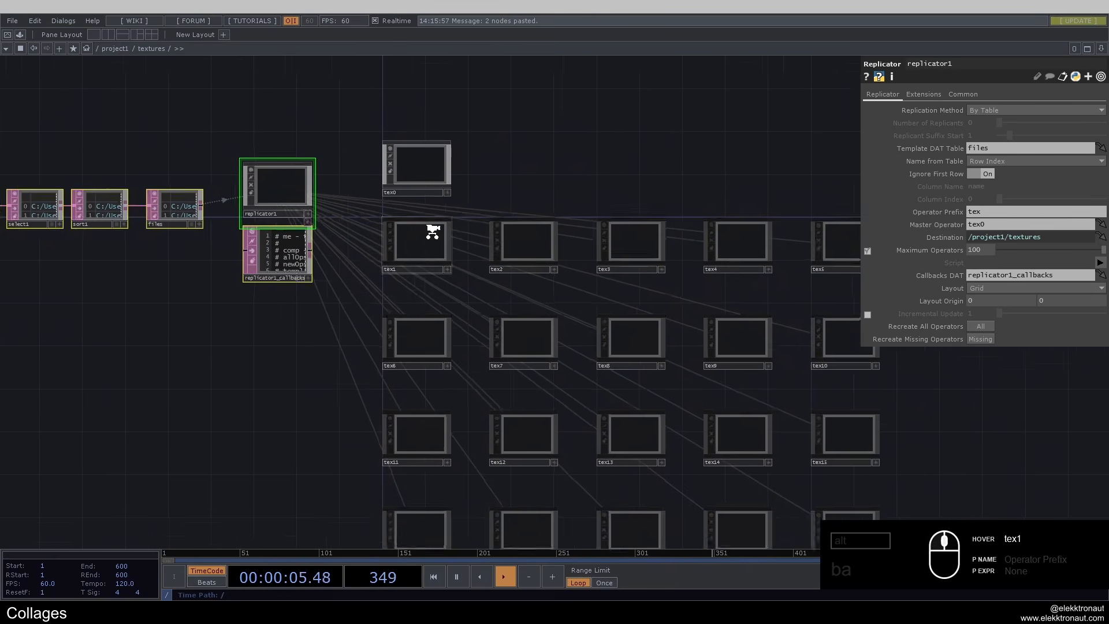
Set the Operator Viewer of the tex0 Base to ./tex.
{"action": "scroll", "coordinate": [327, 141], "scroll_direction": "up", "scroll_amount": 2}
{"action": "left_click_drag", "start_coordinate": [532, 151], "coordinate": [595, 179]}
{"action": "left_click", "coordinate": [459, 159]}
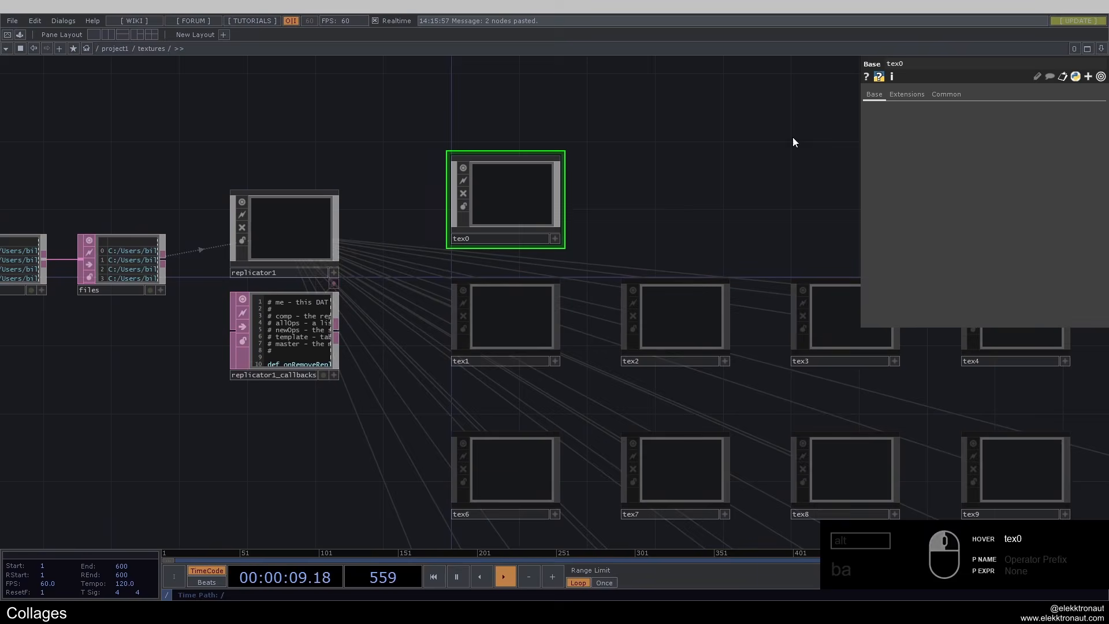
{"action": "left_click", "coordinate": [941, 94]}
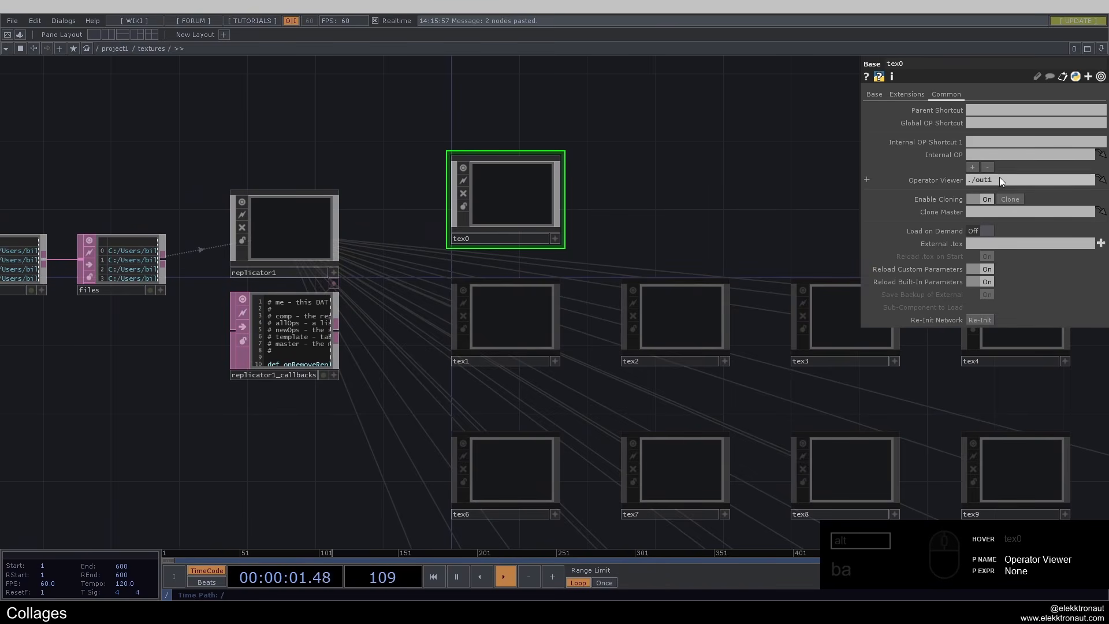
{"action": "left_click", "coordinate": [973, 178]}
{"action": "type", "text": "./te"}
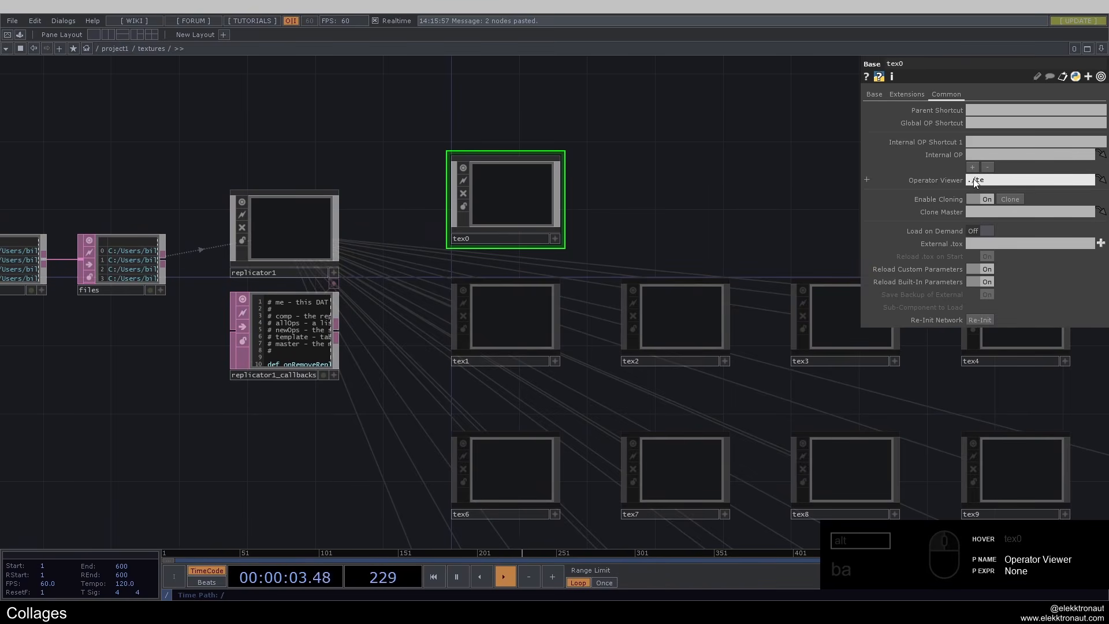
{"action": "type", "text": "x"}
{"action": "key", "text": "Return"}
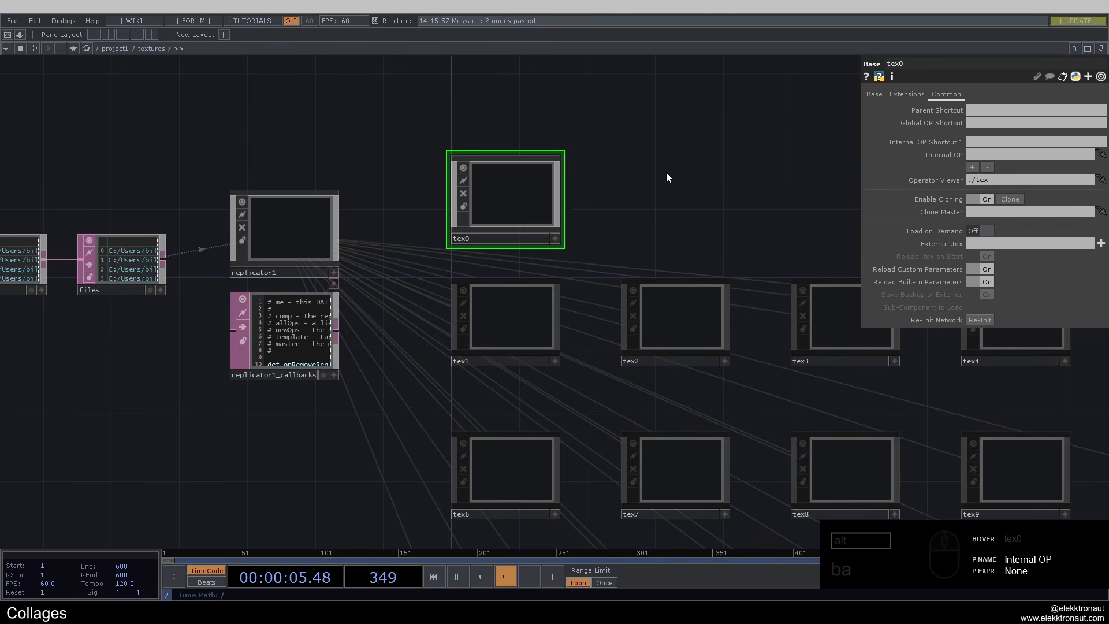
Add a Keyboard In CHOP directly above replicator1 in the textures network.
{"action": "left_click_drag", "start_coordinate": [303, 165], "coordinate": [379, 223]}
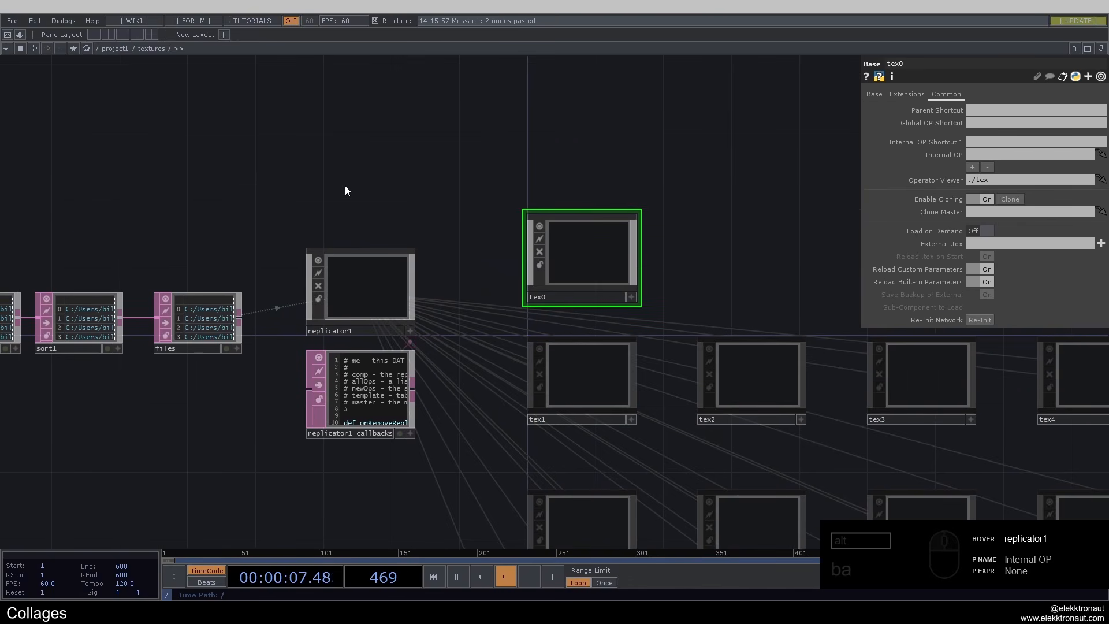
{"action": "left_click", "coordinate": [367, 289]}
{"action": "key", "text": "Tab"}
{"action": "type", "text": "ke"}
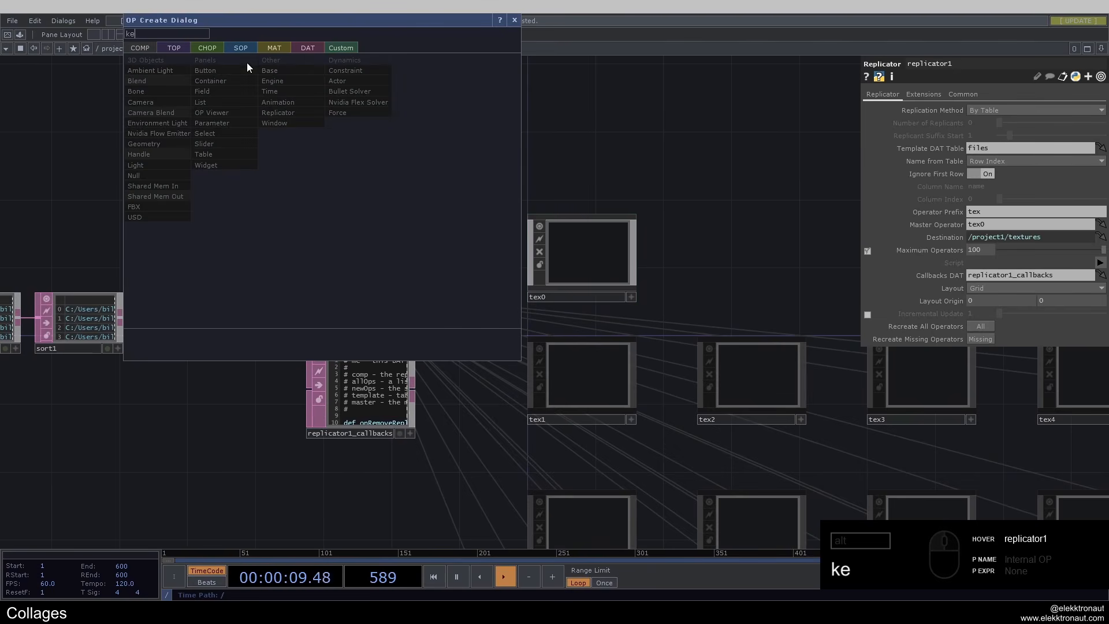
{"action": "left_click", "coordinate": [202, 46]}
{"action": "left_click", "coordinate": [295, 225]}
{"action": "left_click", "coordinate": [361, 219]}
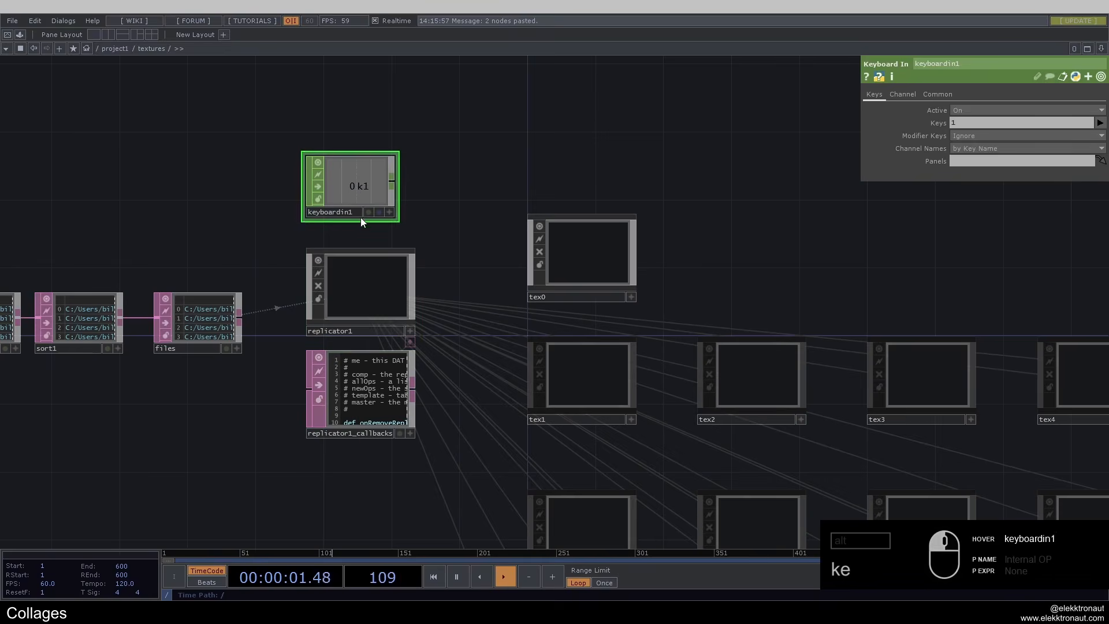
Link the k1 channel of keyboardin1 to replicator1's Recreate All Operators parameter and trigger it several times with the 1 key.
{"action": "left_click", "coordinate": [384, 252]}
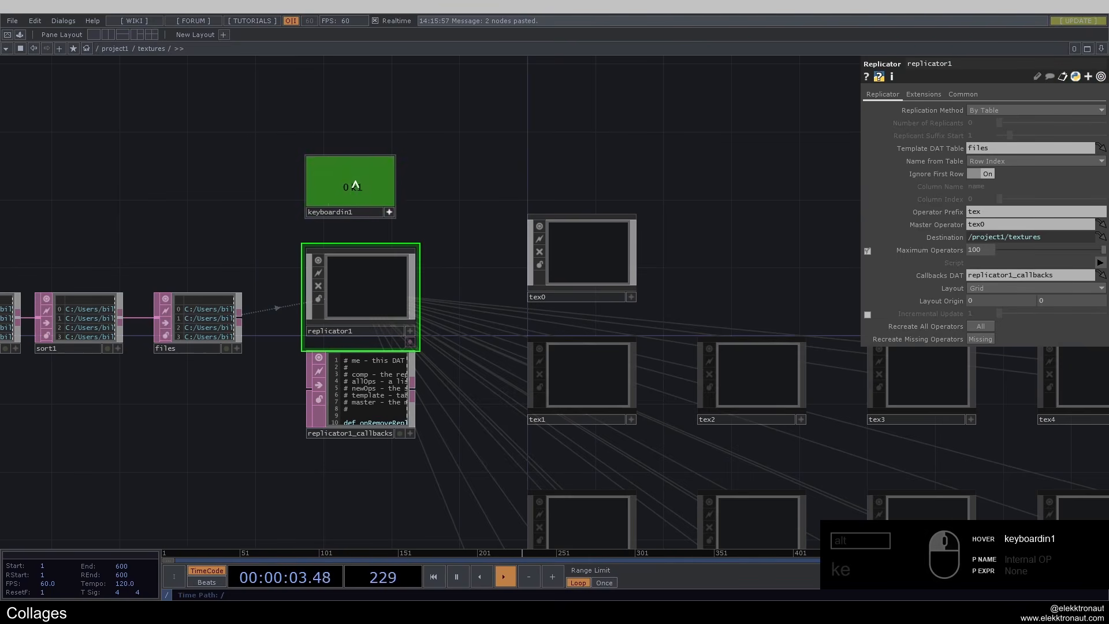
{"action": "left_click_drag", "start_coordinate": [355, 185], "coordinate": [982, 326]}
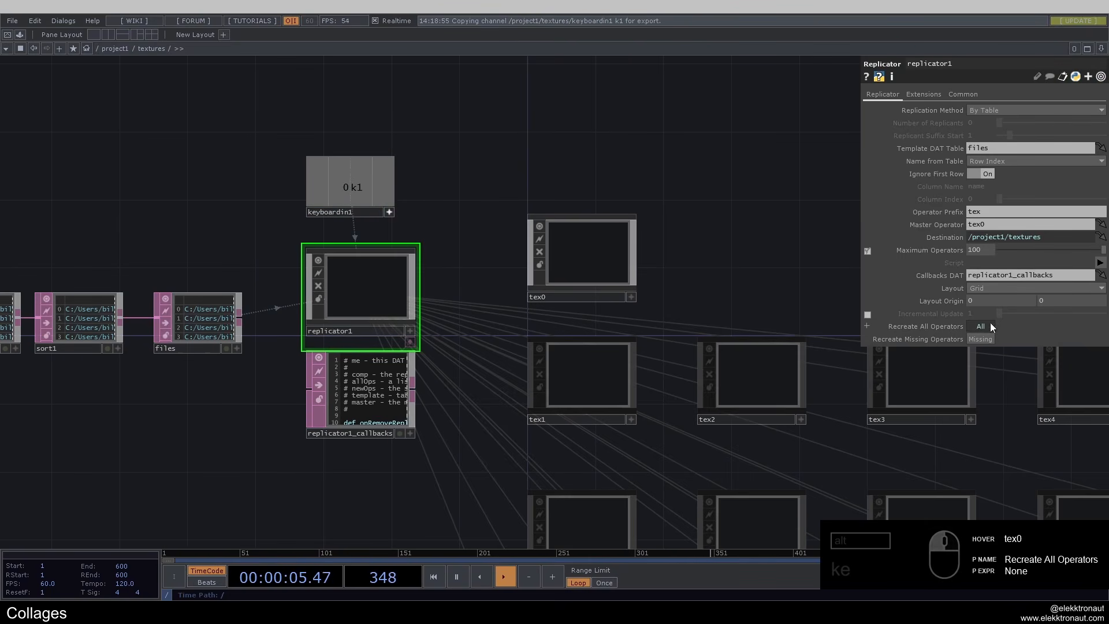
{"action": "key", "text": "1"}
{"action": "key", "text": "1"}
{"action": "key", "text": "1"}
{"action": "key", "text": "1"}
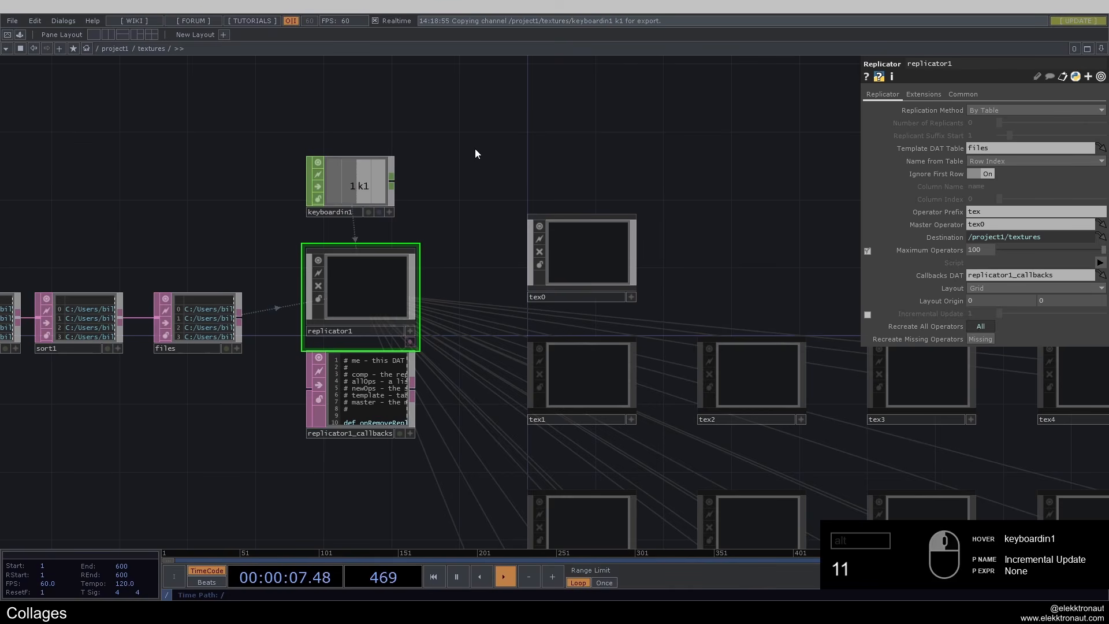
Move tex0 slightly higher above the replicated grid and recreate the replicants with the keyboard trigger.
{"action": "scroll", "coordinate": [393, 275], "scroll_direction": "down", "scroll_amount": 2}
{"action": "scroll", "coordinate": [391, 261], "scroll_direction": "down", "scroll_amount": 2}
{"action": "left_click_drag", "start_coordinate": [457, 188], "coordinate": [363, 143]}
{"action": "right_click_drag", "start_coordinate": [338, 109], "coordinate": [398, 179]}
{"action": "left_click", "coordinate": [796, 441]}
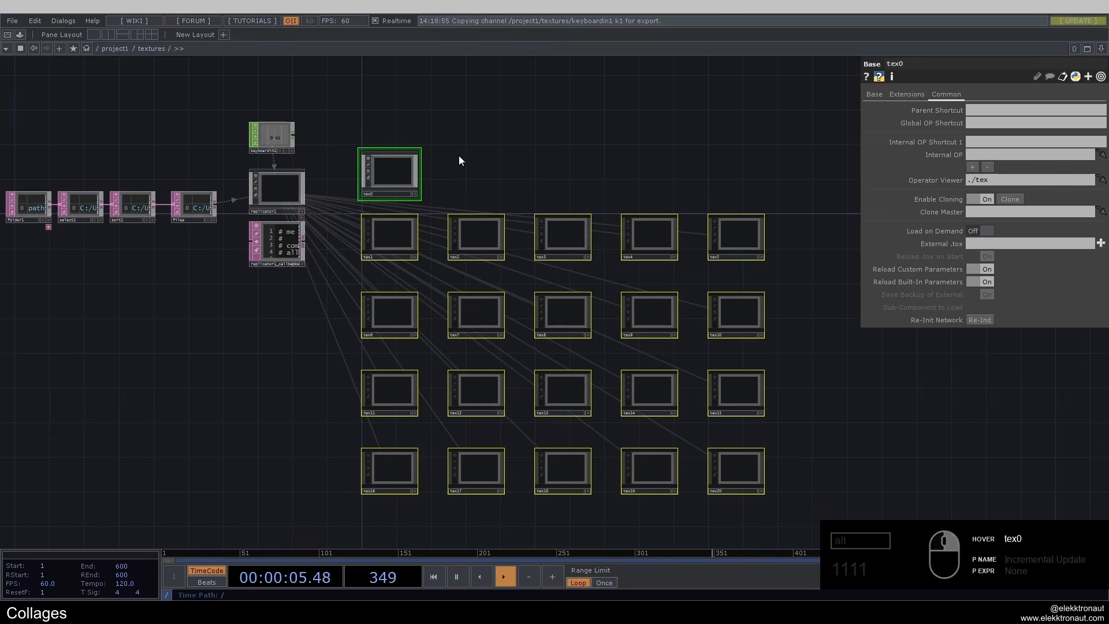
{"action": "left_click", "coordinate": [459, 155]}
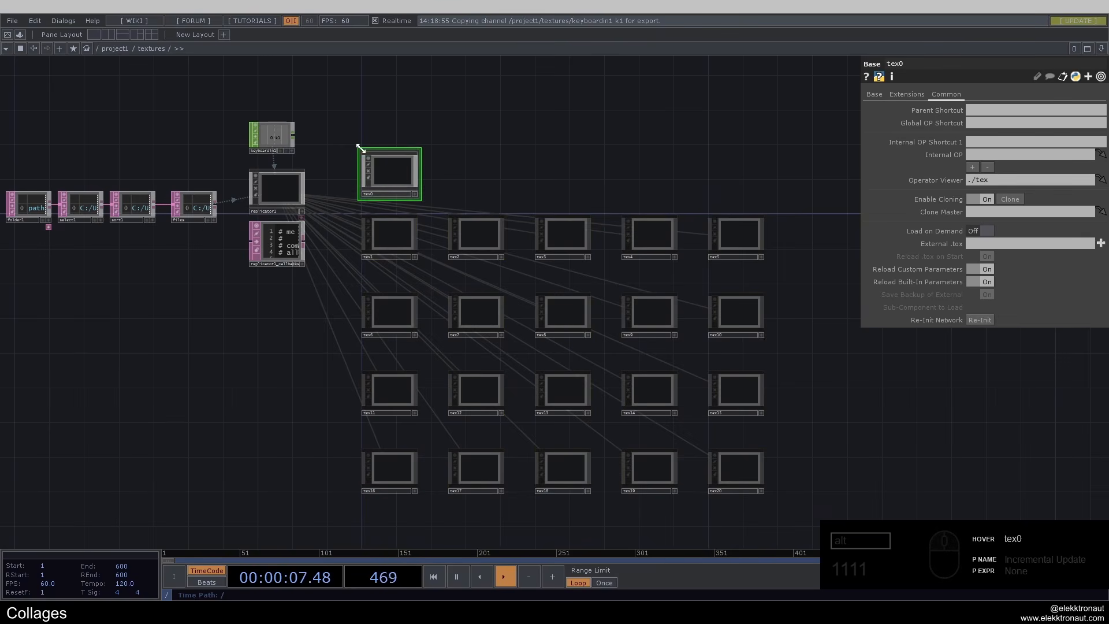
{"action": "left_click_drag", "start_coordinate": [370, 164], "coordinate": [368, 156]}
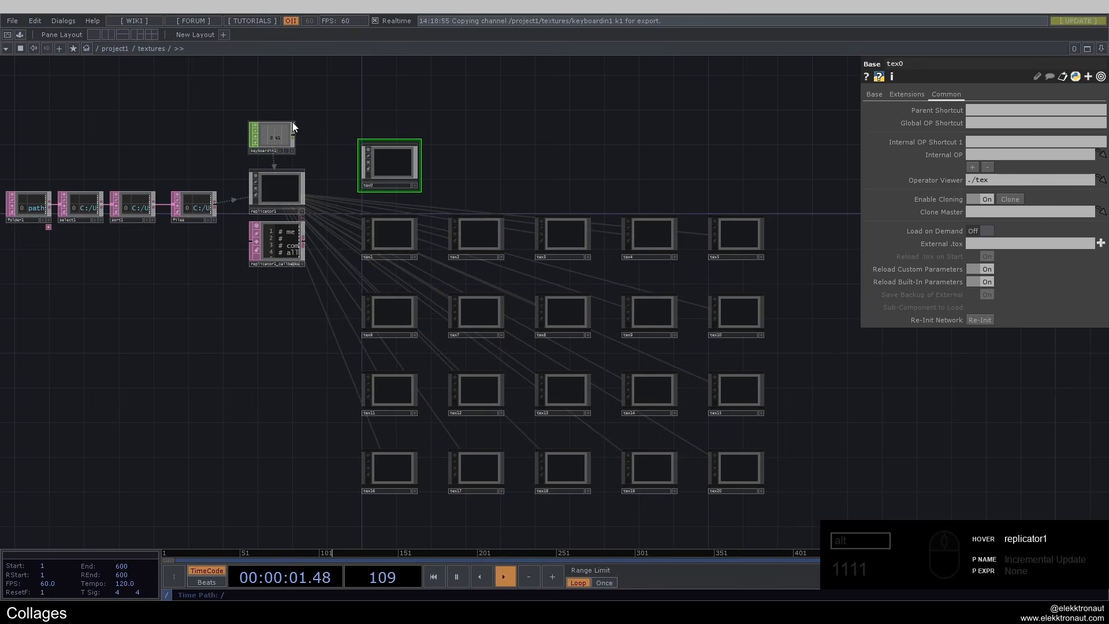
{"action": "scroll", "coordinate": [292, 104], "scroll_direction": "up", "scroll_amount": 3}
{"action": "key", "text": "1"}
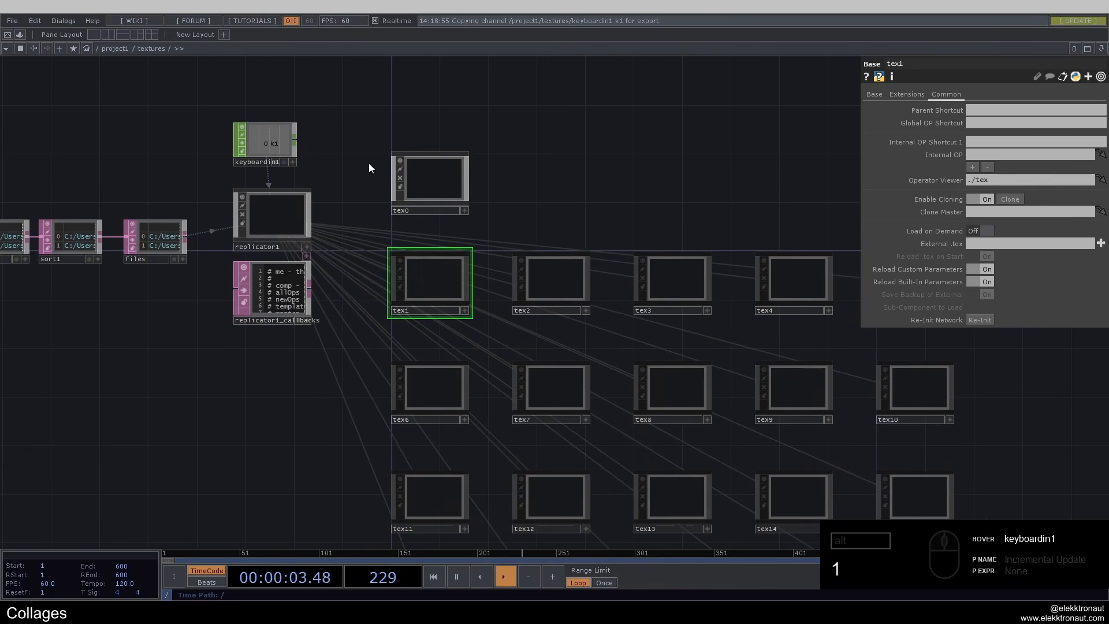
Enter the tex0 Base and add a Movie File In TOP inside its empty network.
{"action": "left_click", "coordinate": [420, 185]}
{"action": "scroll", "coordinate": [431, 167], "scroll_direction": "up", "scroll_amount": 5}
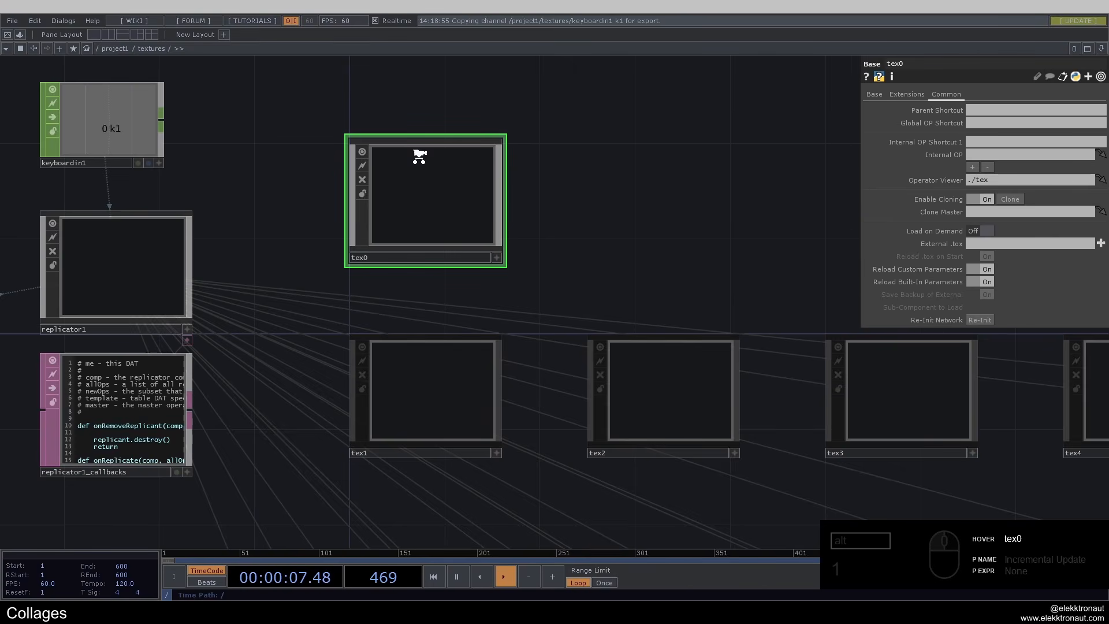
{"action": "scroll", "coordinate": [419, 157], "scroll_direction": "down", "scroll_amount": 9}
{"action": "left_click_drag", "start_coordinate": [661, 388], "coordinate": [411, 207]}
{"action": "left_click", "coordinate": [427, 169]}
{"action": "scroll", "coordinate": [429, 173], "scroll_direction": "up", "scroll_amount": 8}
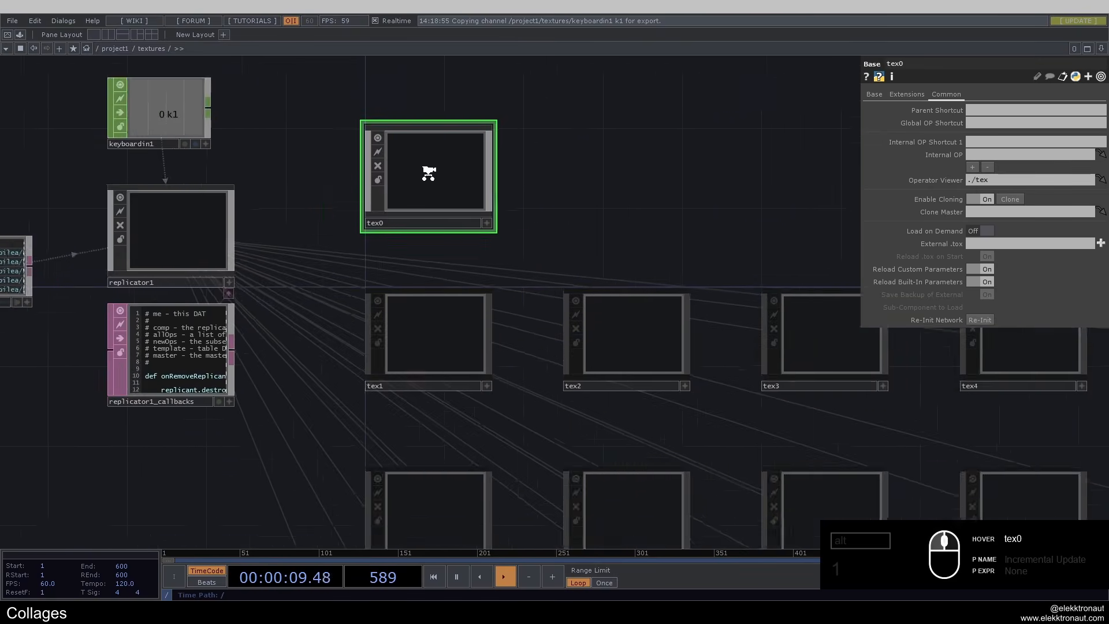
{"action": "scroll", "coordinate": [428, 173], "scroll_direction": "up", "scroll_amount": 3}
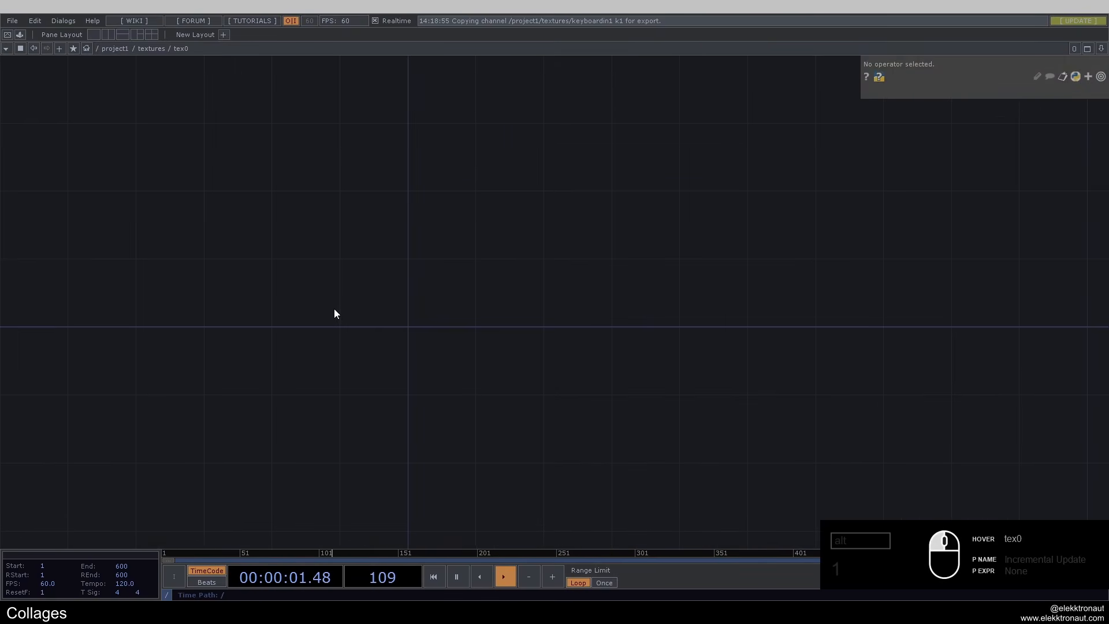
{"action": "key", "text": "Tab"}
{"action": "type", "text": "mo"}
{"action": "left_click", "coordinate": [185, 170]}
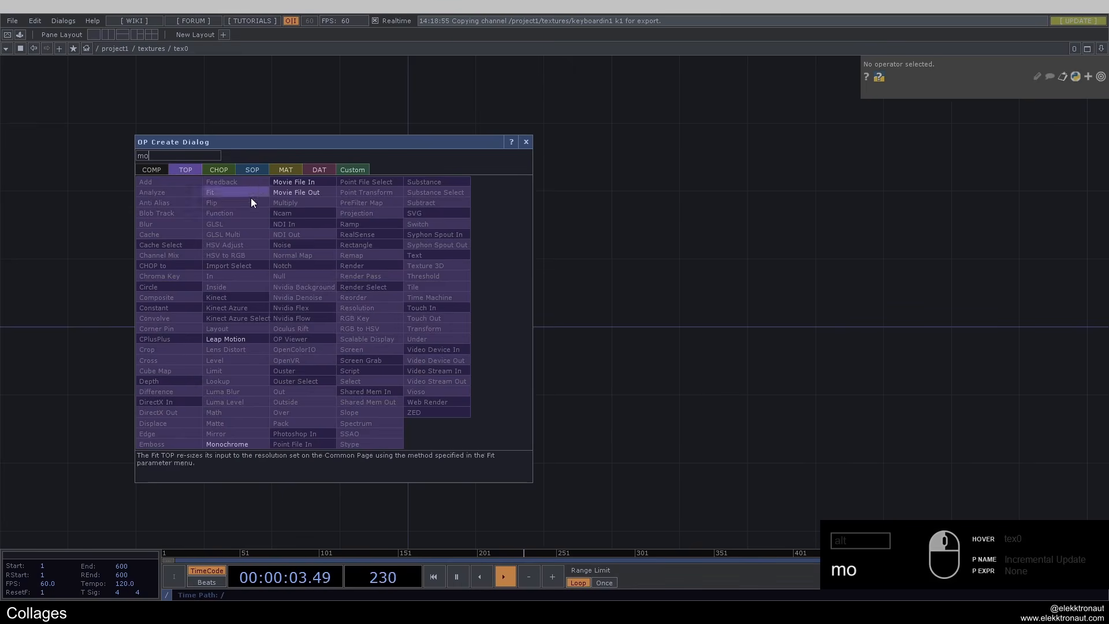
{"action": "left_click", "coordinate": [298, 183]}
{"action": "left_click", "coordinate": [278, 300]}
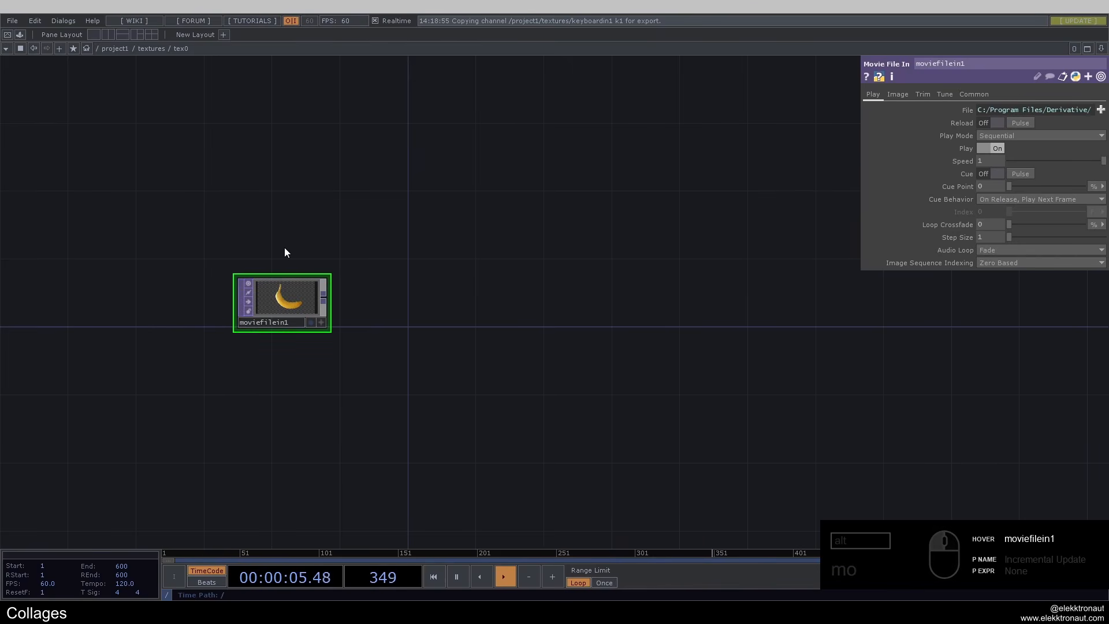
{"action": "left_click_drag", "start_coordinate": [285, 248], "coordinate": [355, 245]}
{"action": "left_click_drag", "start_coordinate": [344, 288], "coordinate": [327, 304]}
Set the Movie File In's File expression to op('../files')[parent().digits,0], then return to the textures network and recreate all replicants.
{"action": "left_click", "coordinate": [957, 106]}
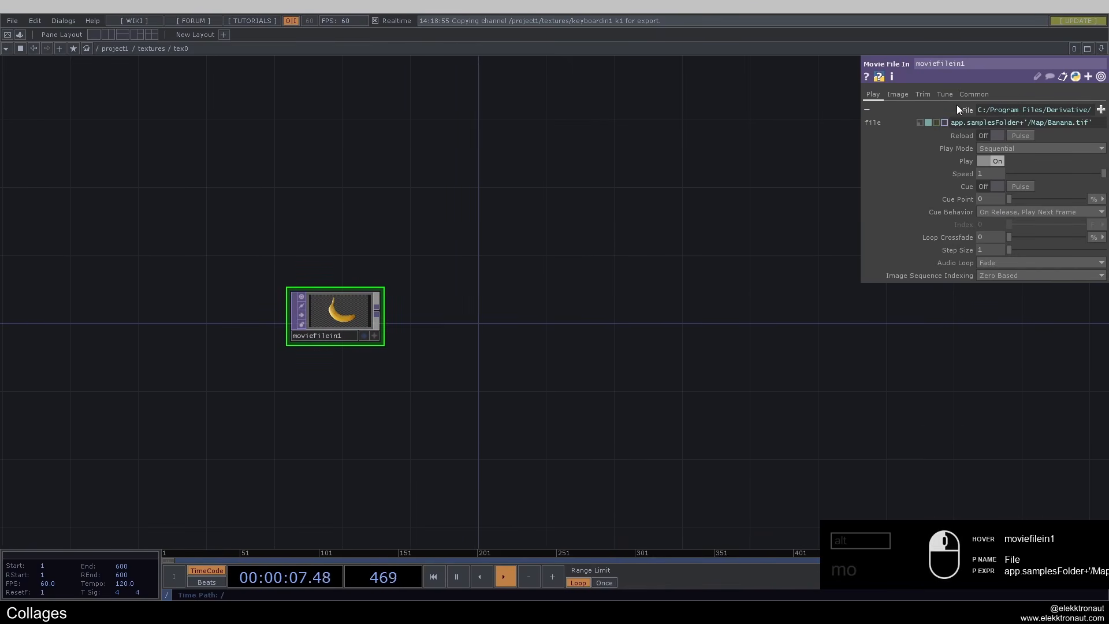
{"action": "left_click_drag", "start_coordinate": [862, 135], "coordinate": [595, 136]}
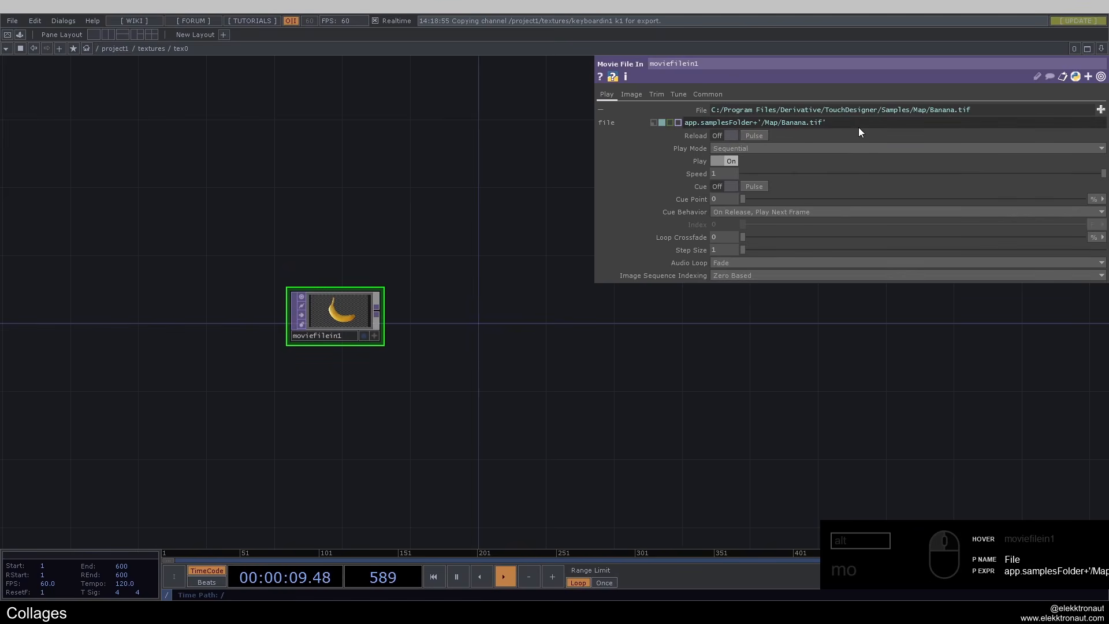
{"action": "left_click", "coordinate": [859, 127]}
{"action": "type", "text": "op('"}
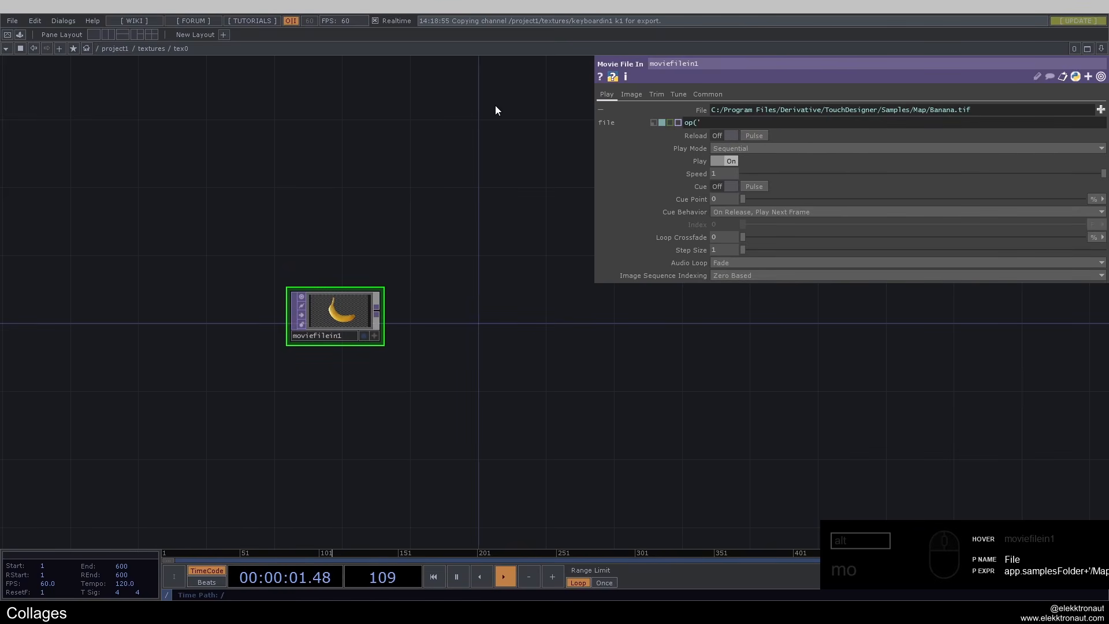
{"action": "type", "text": "../files')[parent().digits,0"}
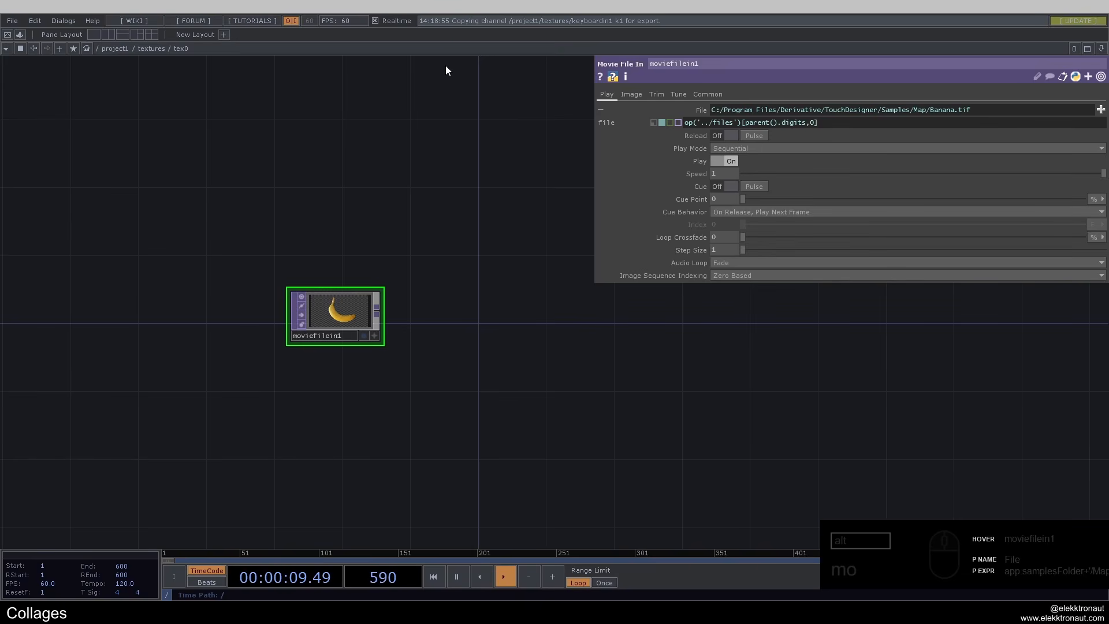
{"action": "key", "text": "Return"}
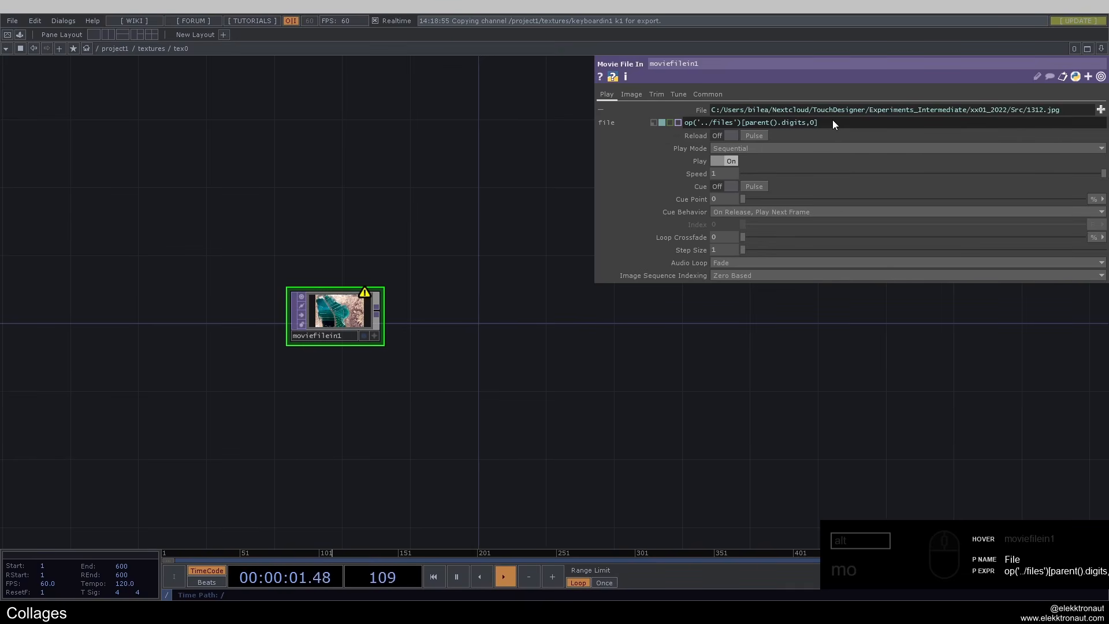
{"action": "left_click", "coordinate": [814, 127]}
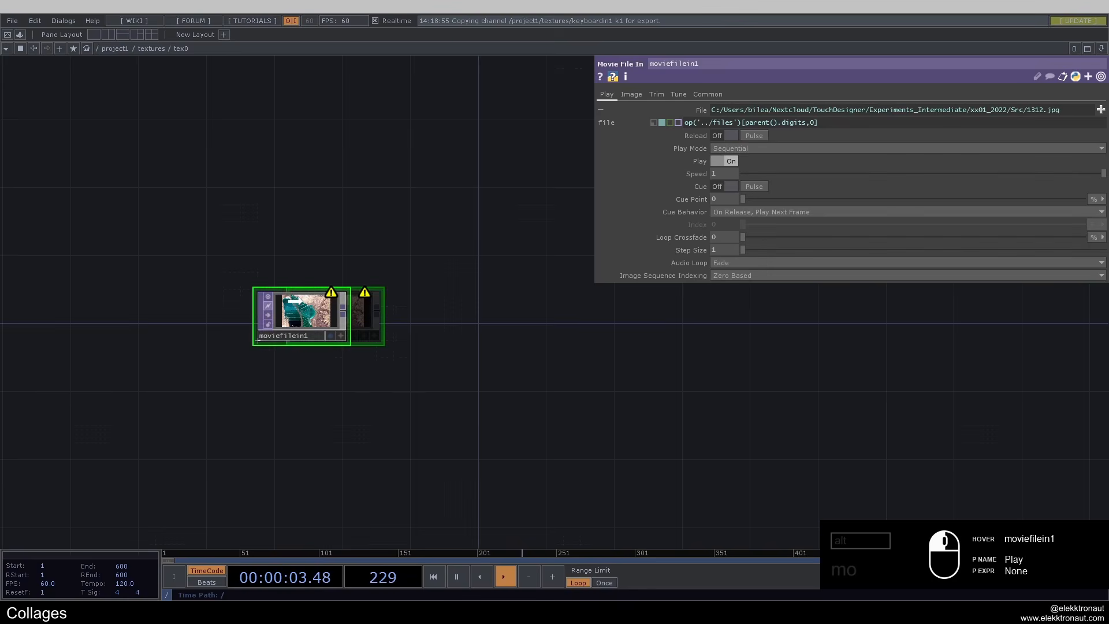
{"action": "scroll", "coordinate": [320, 306], "scroll_direction": "up", "scroll_amount": 3}
{"action": "scroll", "coordinate": [320, 309], "scroll_direction": "down", "scroll_amount": 10}
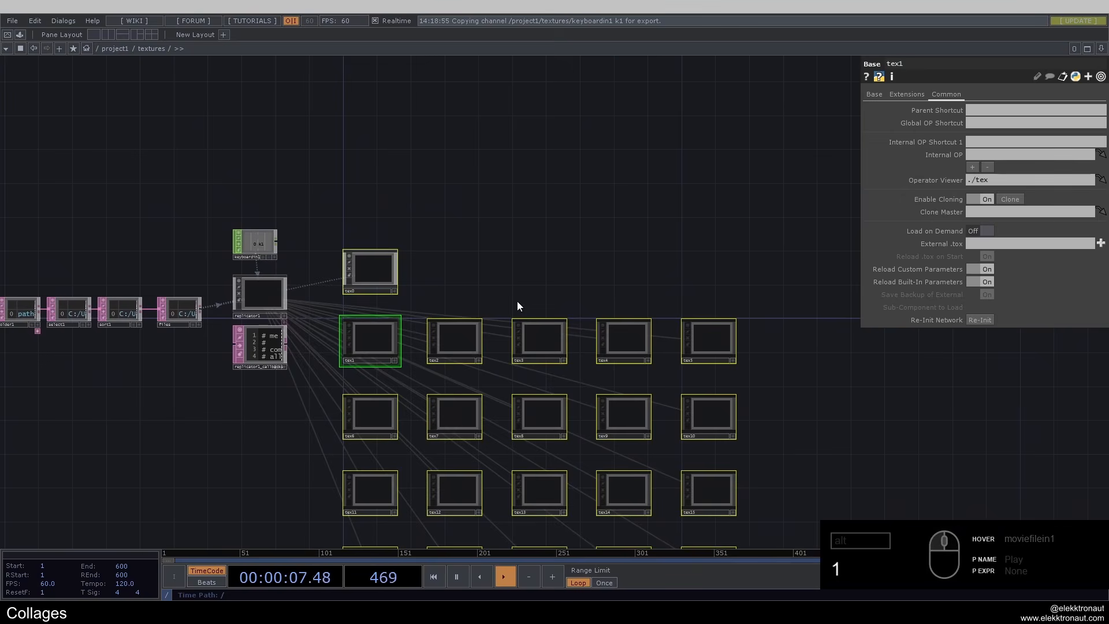
Inspect the Movie File In image and file expression inside tex1, tex2 and tex3.
{"action": "scroll", "coordinate": [386, 236], "scroll_direction": "up", "scroll_amount": 6}
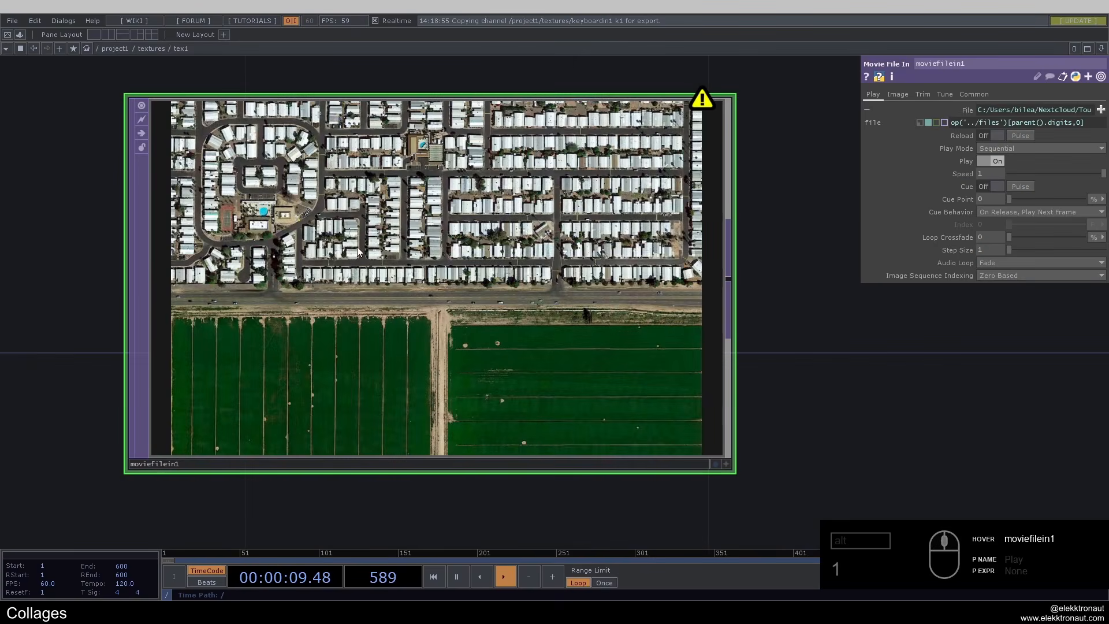
{"action": "scroll", "coordinate": [357, 247], "scroll_direction": "down", "scroll_amount": 5}
{"action": "scroll", "coordinate": [773, 260], "scroll_direction": "up", "scroll_amount": 6}
{"action": "scroll", "coordinate": [321, 227], "scroll_direction": "down", "scroll_amount": 5}
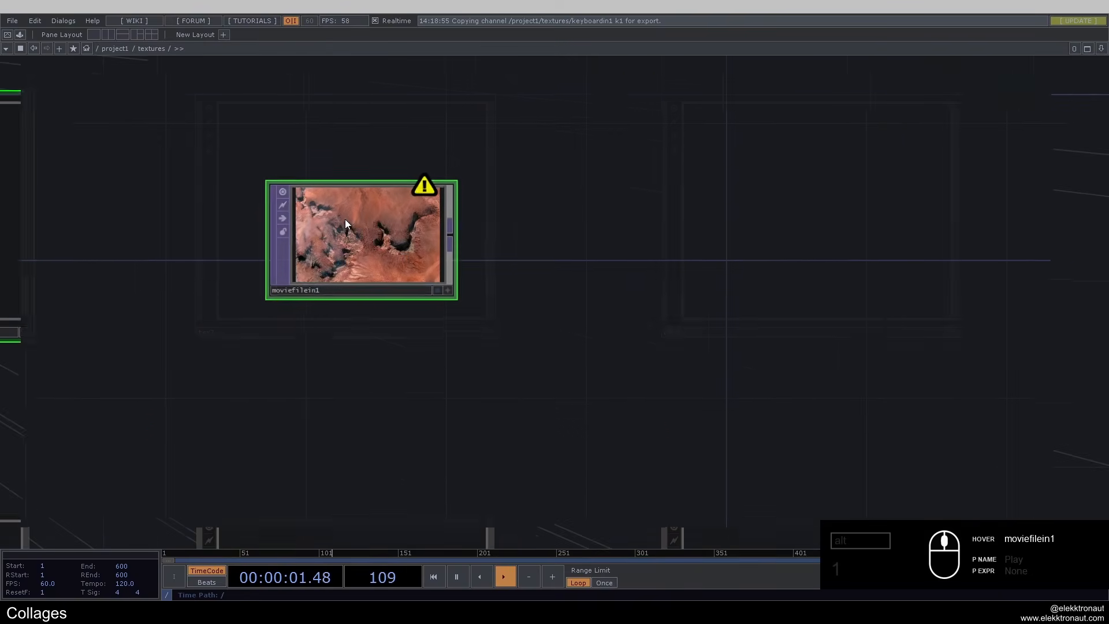
{"action": "scroll", "coordinate": [619, 242], "scroll_direction": "up", "scroll_amount": 6}
{"action": "scroll", "coordinate": [496, 233], "scroll_direction": "down", "scroll_amount": 5}
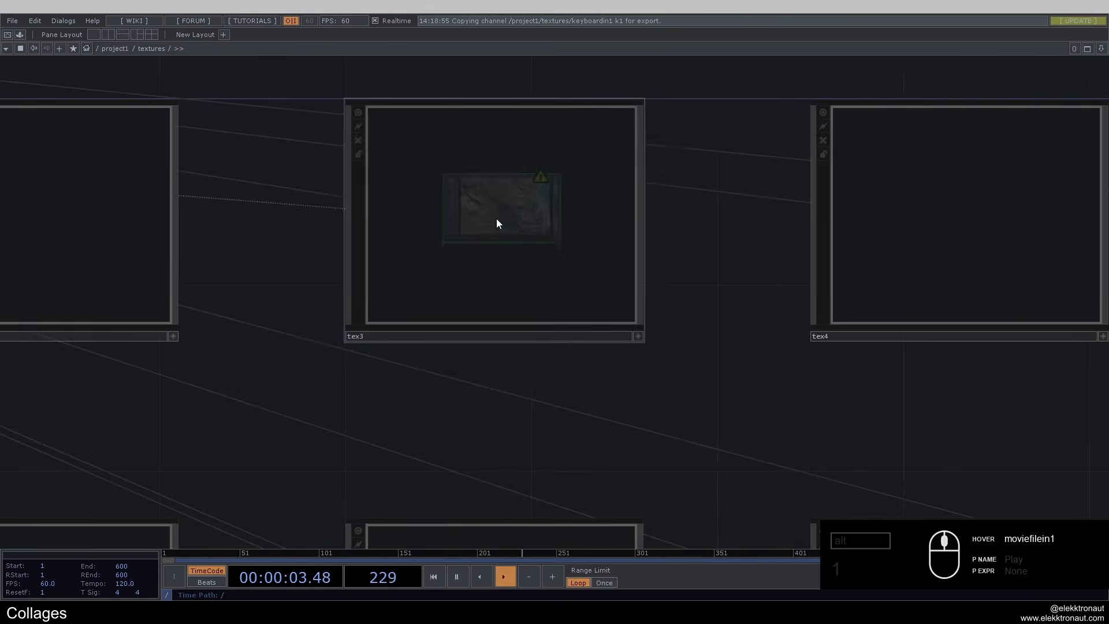
{"action": "scroll", "coordinate": [500, 229], "scroll_direction": "up", "scroll_amount": 7}
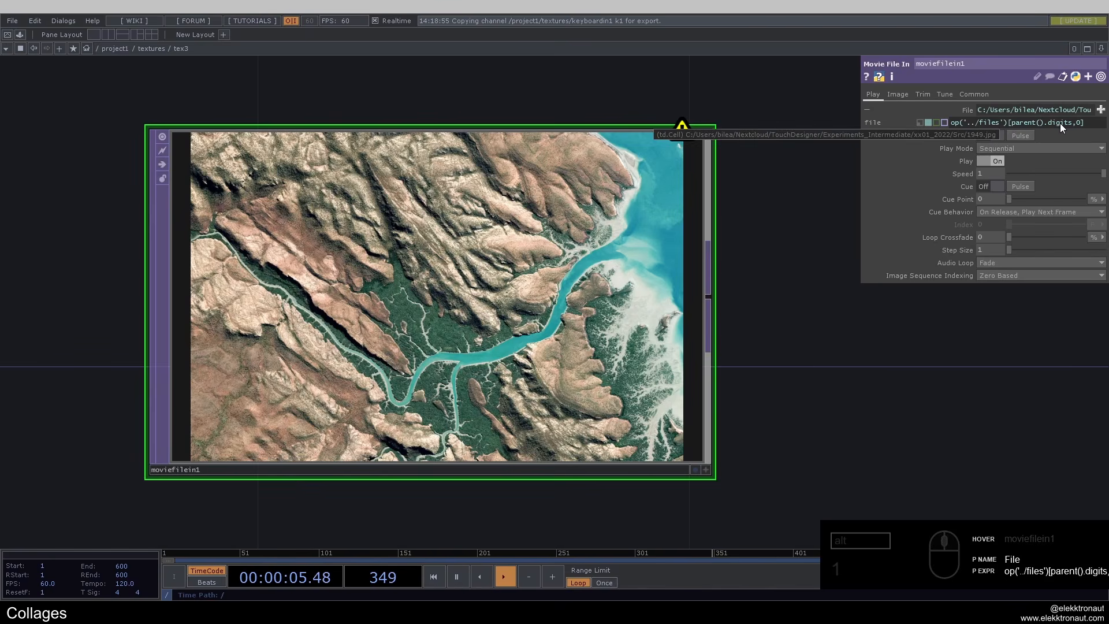
{"action": "scroll", "coordinate": [462, 277], "scroll_direction": "down", "scroll_amount": 5}
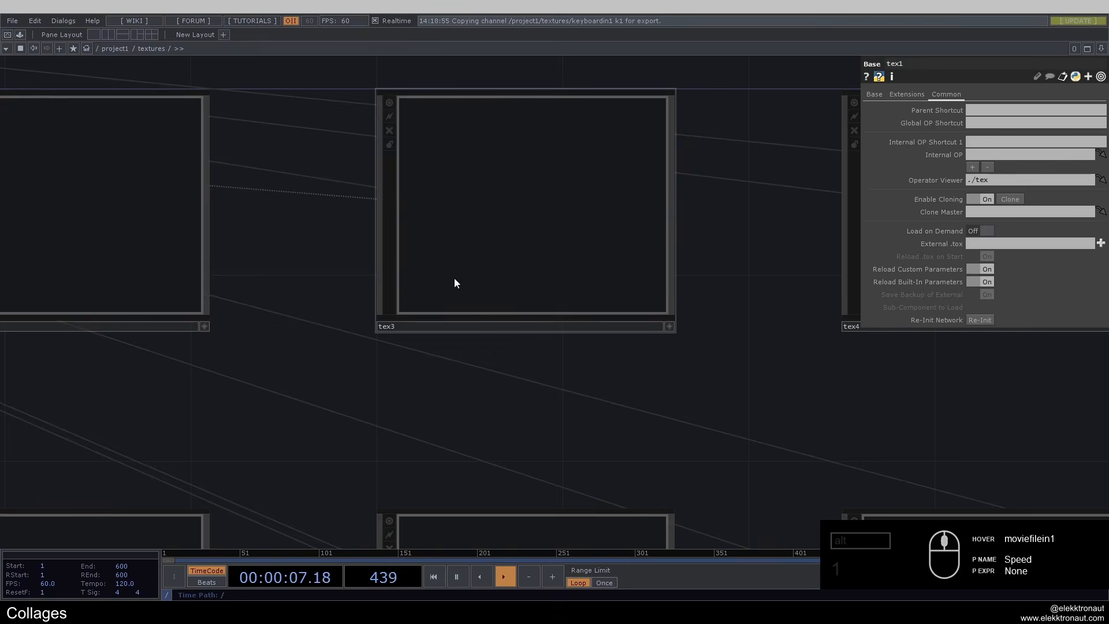
Look over the replicated grid and the file paths in the files DAT that feeds replicator1.
{"action": "left_click", "coordinate": [390, 325]}
{"action": "scroll", "coordinate": [590, 396], "scroll_direction": "down", "scroll_amount": 2}
{"action": "scroll", "coordinate": [451, 229], "scroll_direction": "down", "scroll_amount": 8}
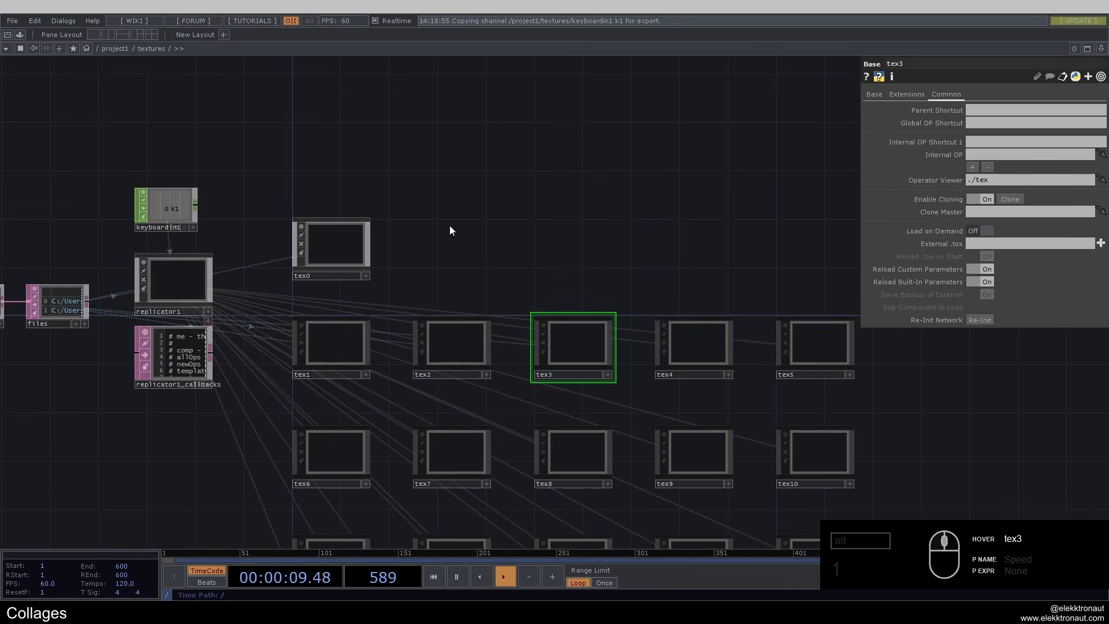
{"action": "scroll", "coordinate": [556, 164], "scroll_direction": "down", "scroll_amount": 2}
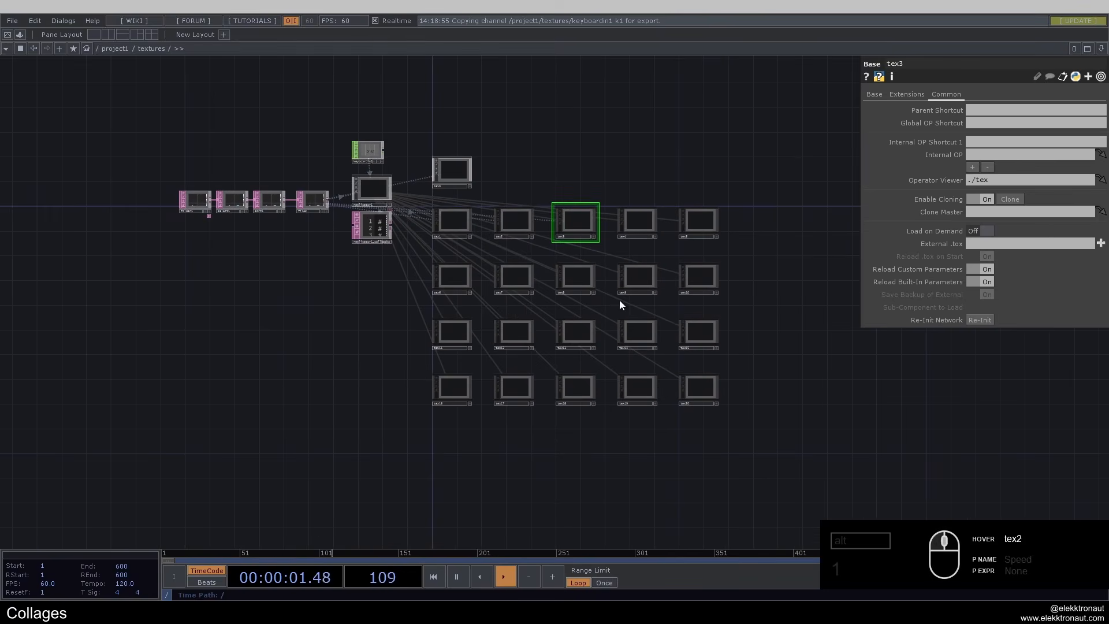
{"action": "scroll", "coordinate": [258, 168], "scroll_direction": "up", "scroll_amount": 6}
{"action": "left_click_drag", "start_coordinate": [259, 168], "coordinate": [92, 174]}
{"action": "scroll", "coordinate": [330, 188], "scroll_direction": "up", "scroll_amount": 2}
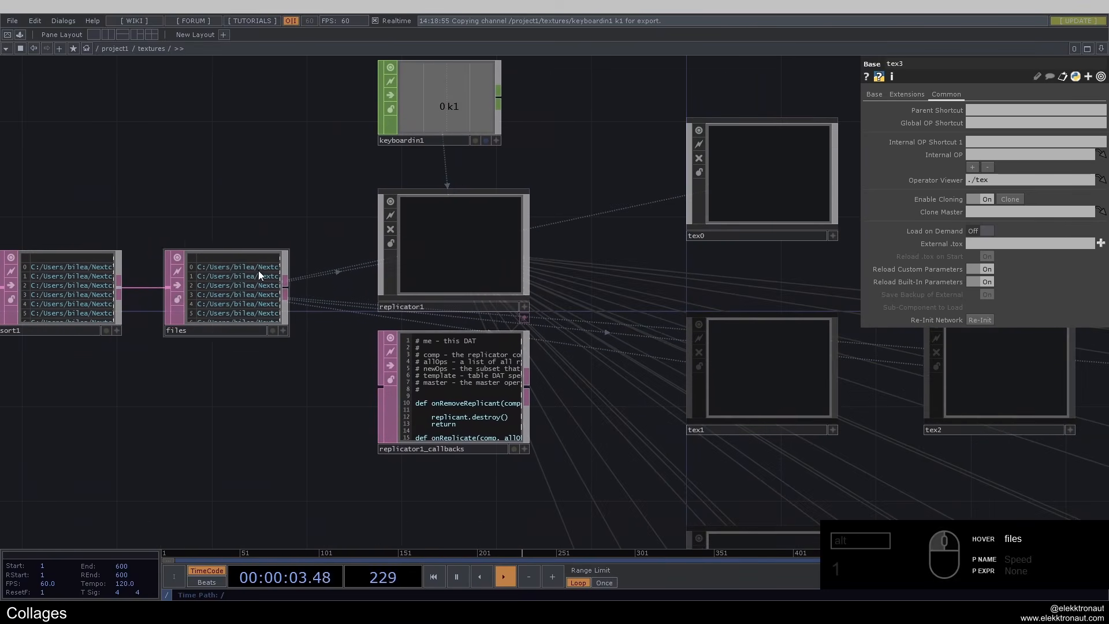
{"action": "scroll", "coordinate": [225, 268], "scroll_direction": "up", "scroll_amount": 3}
{"action": "scroll", "coordinate": [227, 265], "scroll_direction": "down", "scroll_amount": 3}
{"action": "left_click_drag", "start_coordinate": [284, 178], "coordinate": [209, 198]}
{"action": "scroll", "coordinate": [415, 254], "scroll_direction": "down", "scroll_amount": 2}
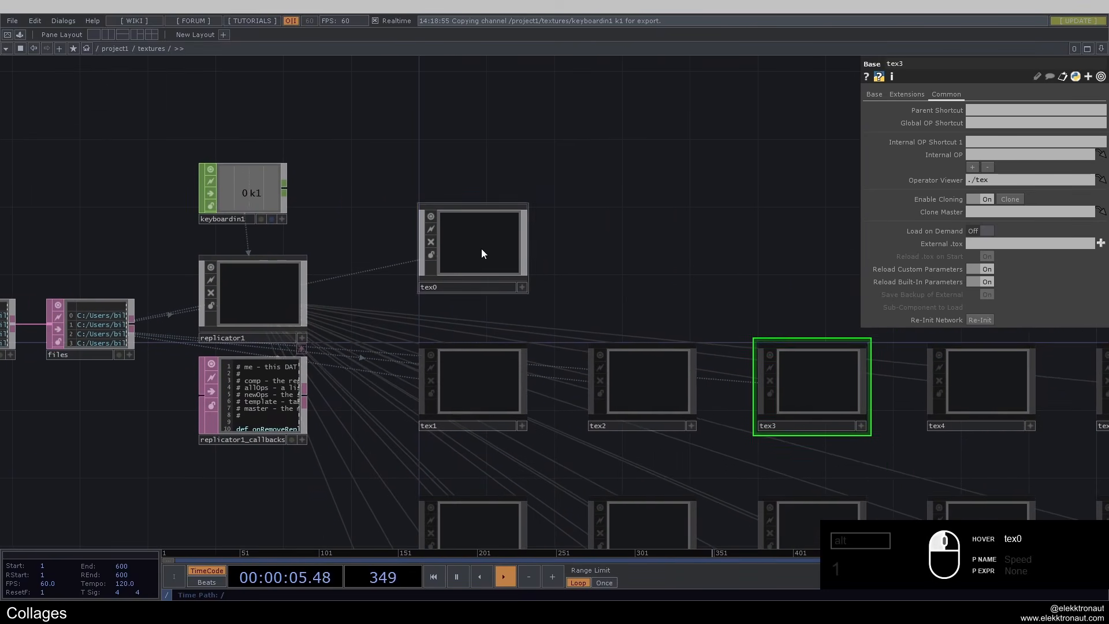
Enter tex0 and add a Fit TOP wired after the Movie File In.
{"action": "scroll", "coordinate": [483, 247], "scroll_direction": "up", "scroll_amount": 6}
{"action": "left_click_drag", "start_coordinate": [535, 263], "coordinate": [323, 175]}
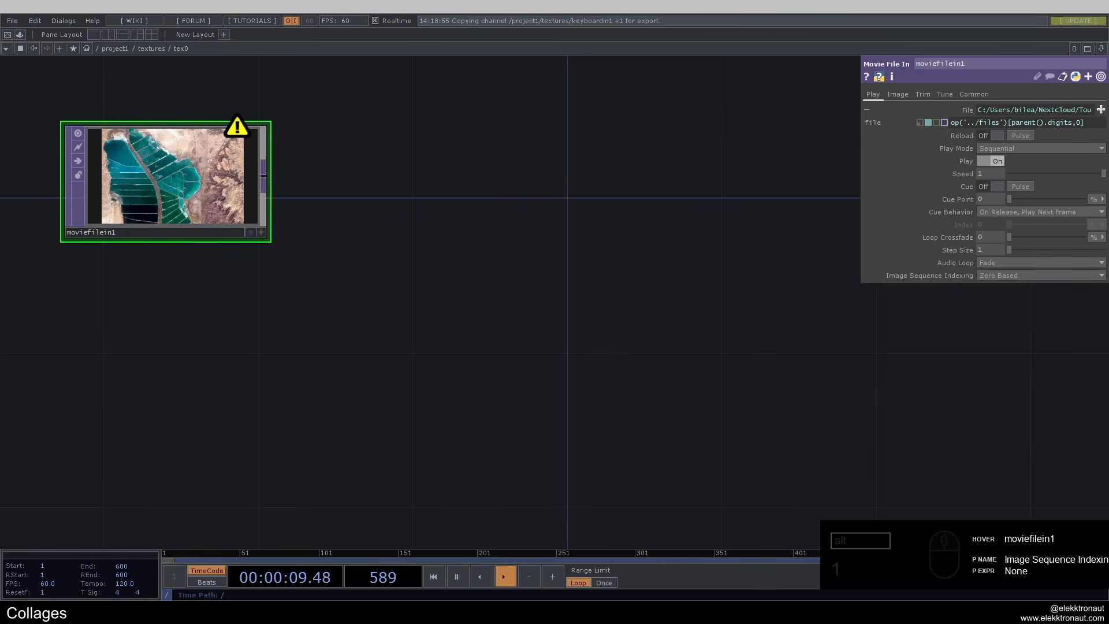
{"action": "key", "text": "Tab"}
{"action": "type", "text": "f"}
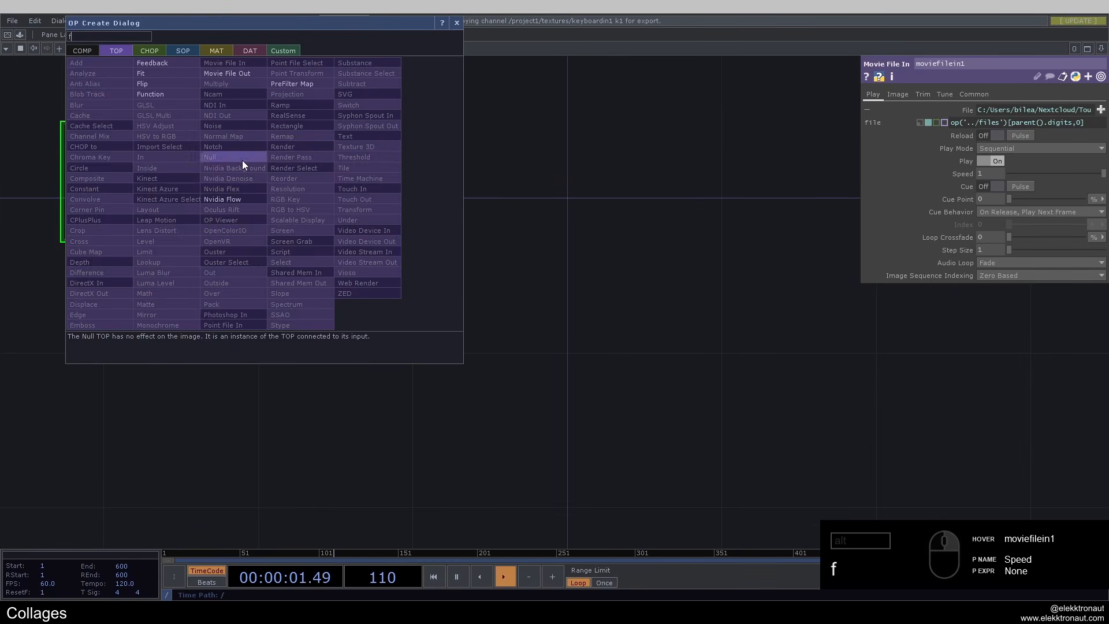
{"action": "left_click", "coordinate": [167, 75]}
{"action": "left_click", "coordinate": [454, 188]}
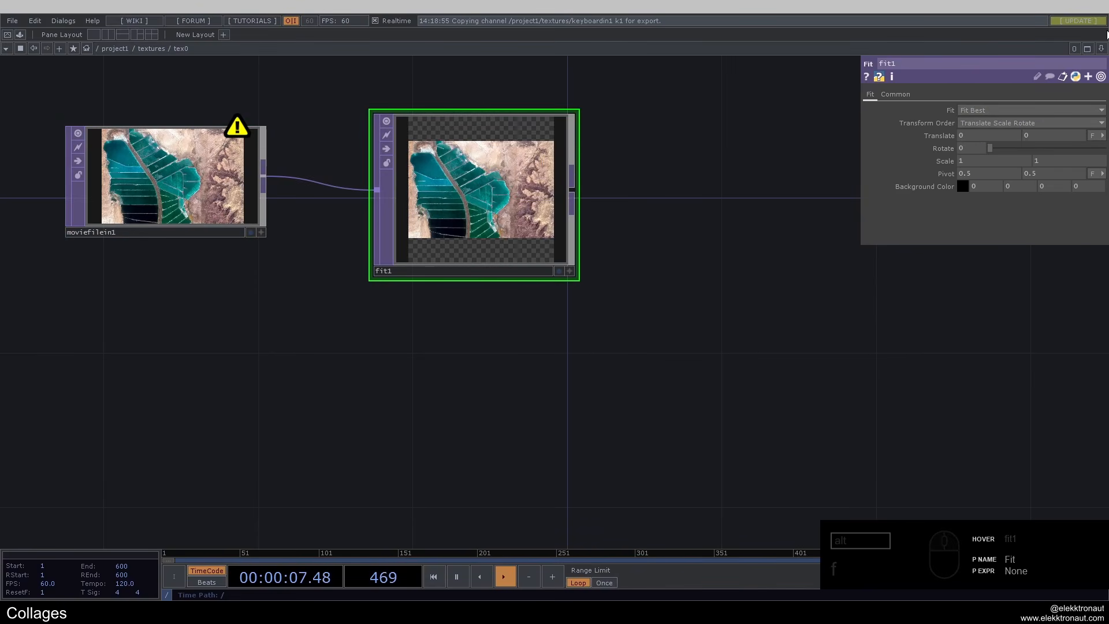
Set the Fit TOP's resolution to 700 by 700 and its fit mode to Fit Outside.
{"action": "left_click", "coordinate": [895, 94]}
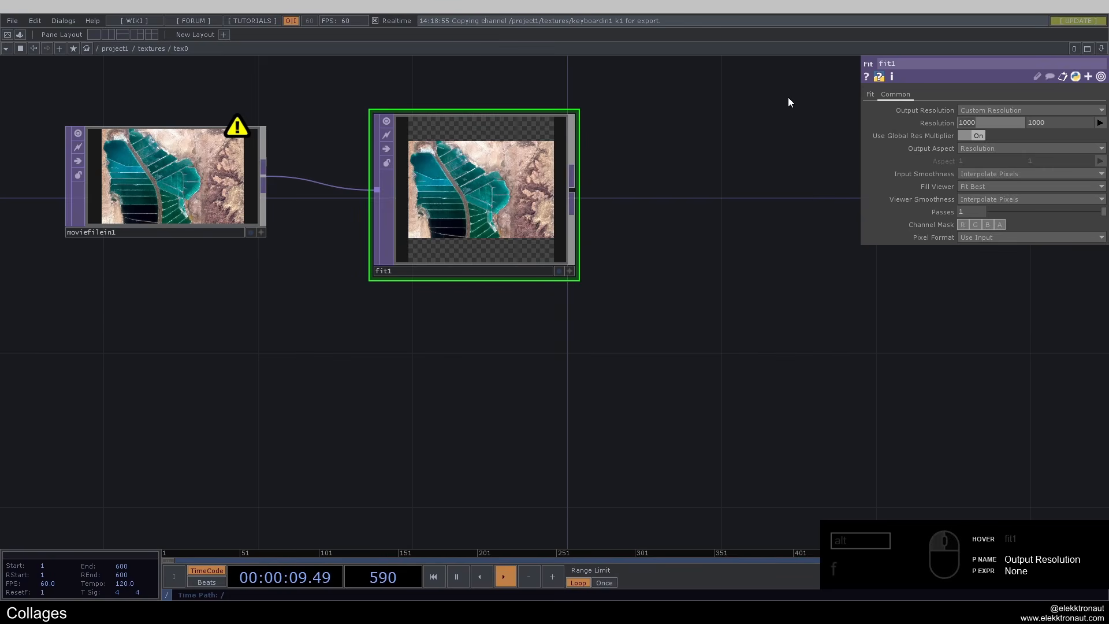
{"action": "type", "text": "700"}
{"action": "key", "text": "Tab"}
{"action": "type", "text": "700"}
{"action": "key", "text": "Return"}
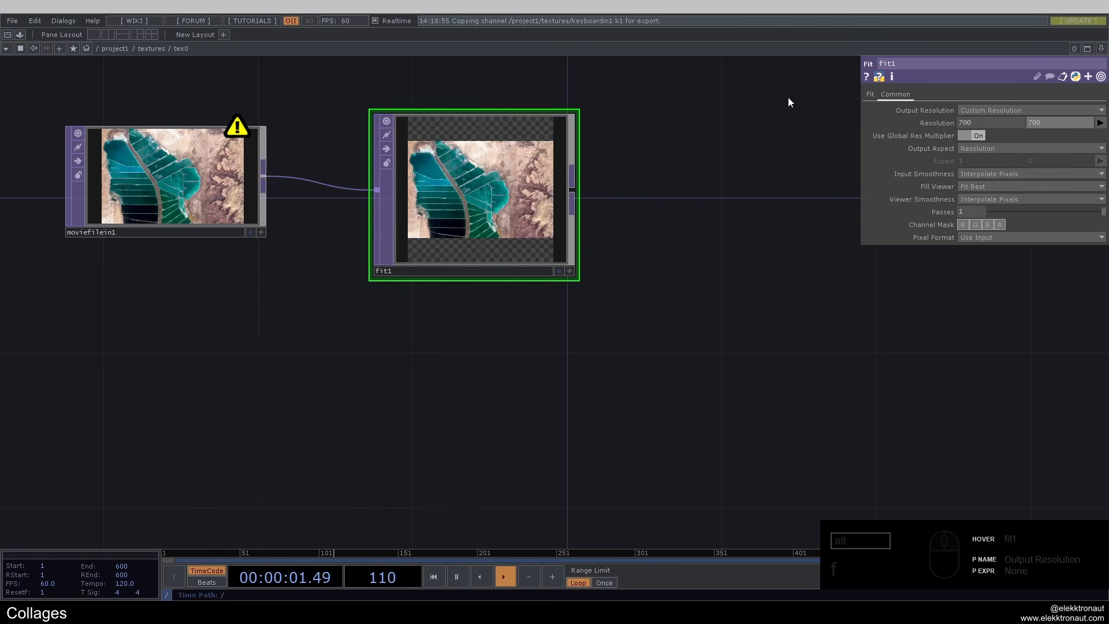
{"action": "left_click", "coordinate": [869, 94]}
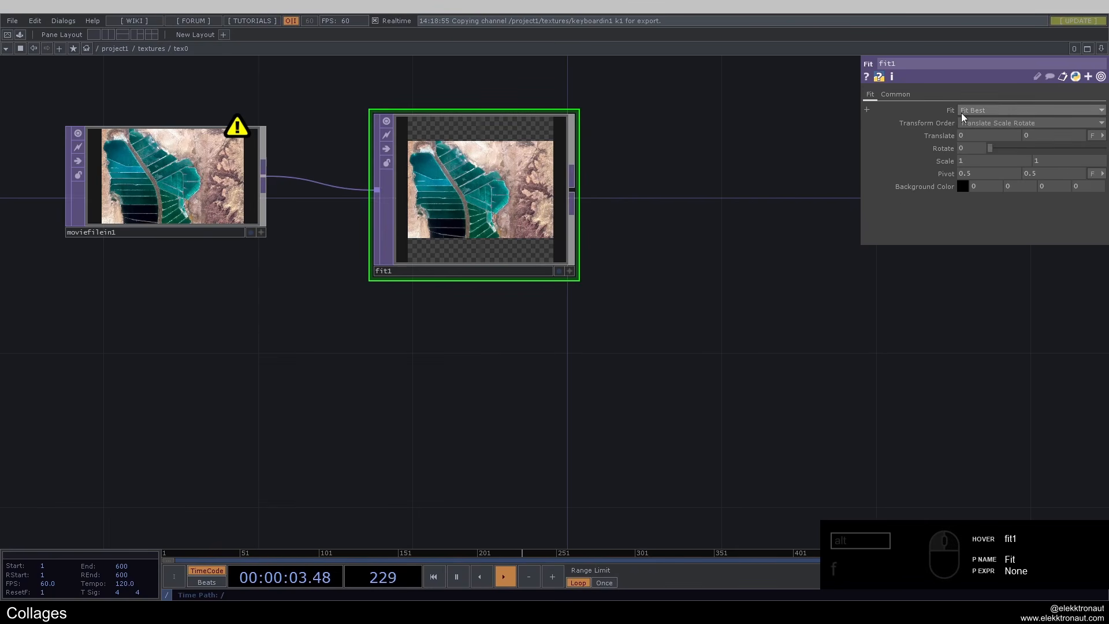
{"action": "left_click", "coordinate": [961, 111]}
{"action": "left_click", "coordinate": [981, 154]}
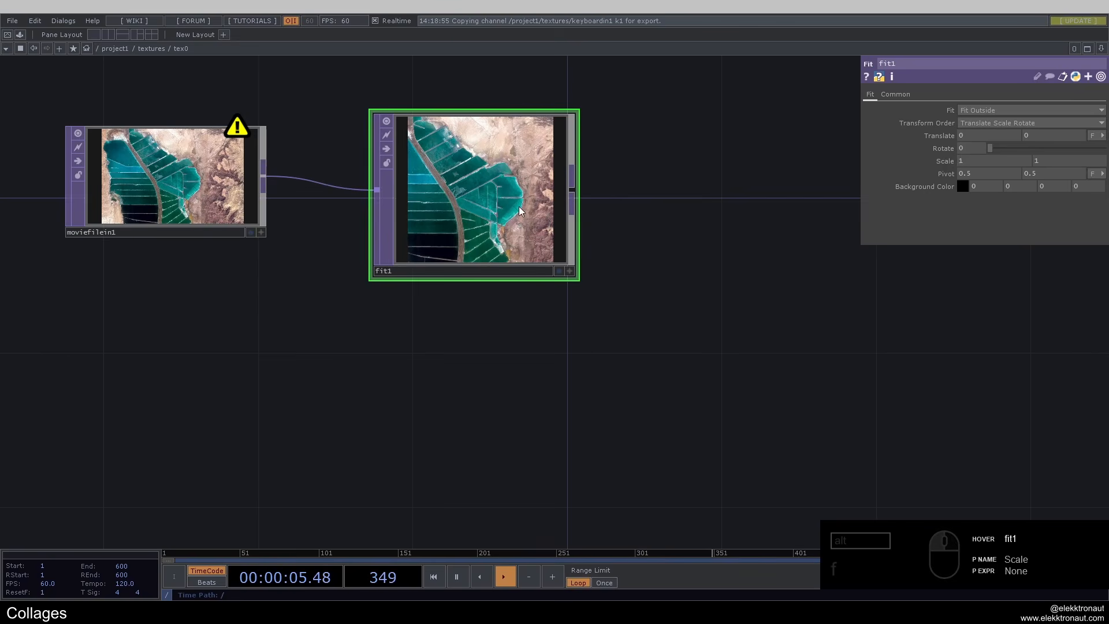
Add a Circle TOP below the Fit TOP, wired from the Fit's output.
{"action": "scroll", "coordinate": [425, 204], "scroll_direction": "up", "scroll_amount": 2}
{"action": "scroll", "coordinate": [421, 198], "scroll_direction": "down", "scroll_amount": 5}
{"action": "left_click_drag", "start_coordinate": [311, 189], "coordinate": [212, 166]}
{"action": "left_click_drag", "start_coordinate": [423, 199], "coordinate": [344, 180]}
{"action": "left_click_drag", "start_coordinate": [212, 166], "coordinate": [171, 189]}
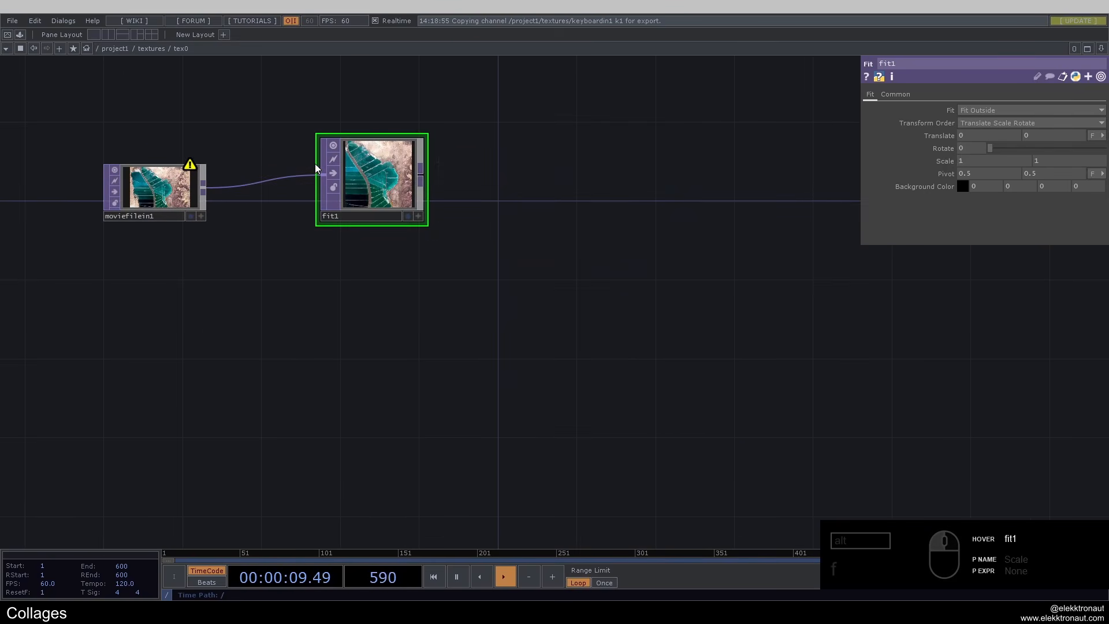
{"action": "right_click", "coordinate": [425, 175]}
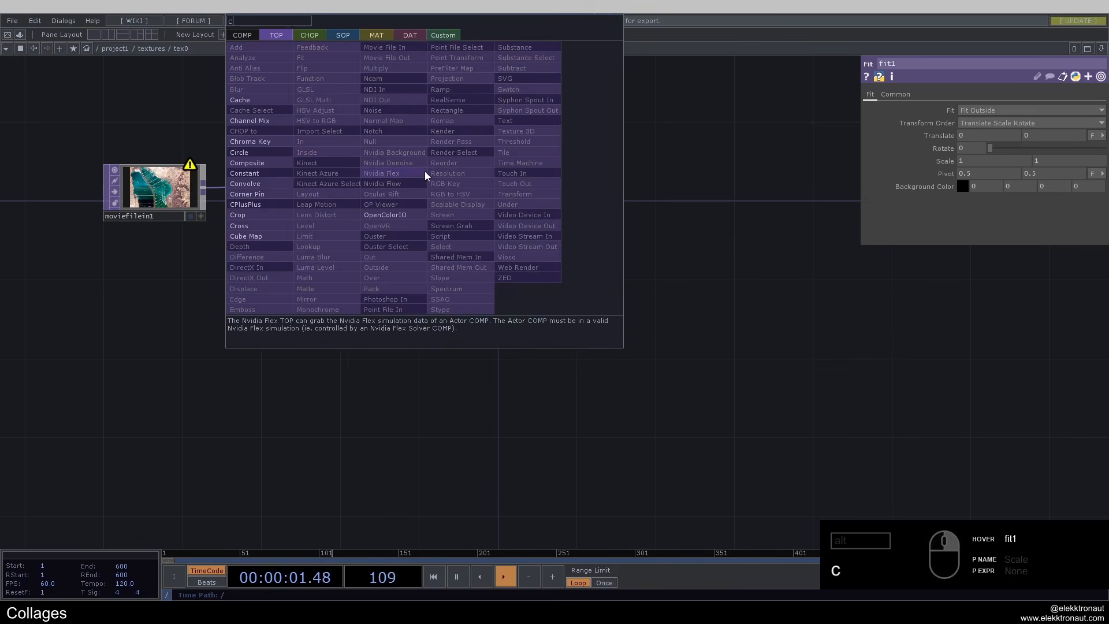
{"action": "left_click", "coordinate": [245, 151]}
{"action": "left_click", "coordinate": [390, 276]}
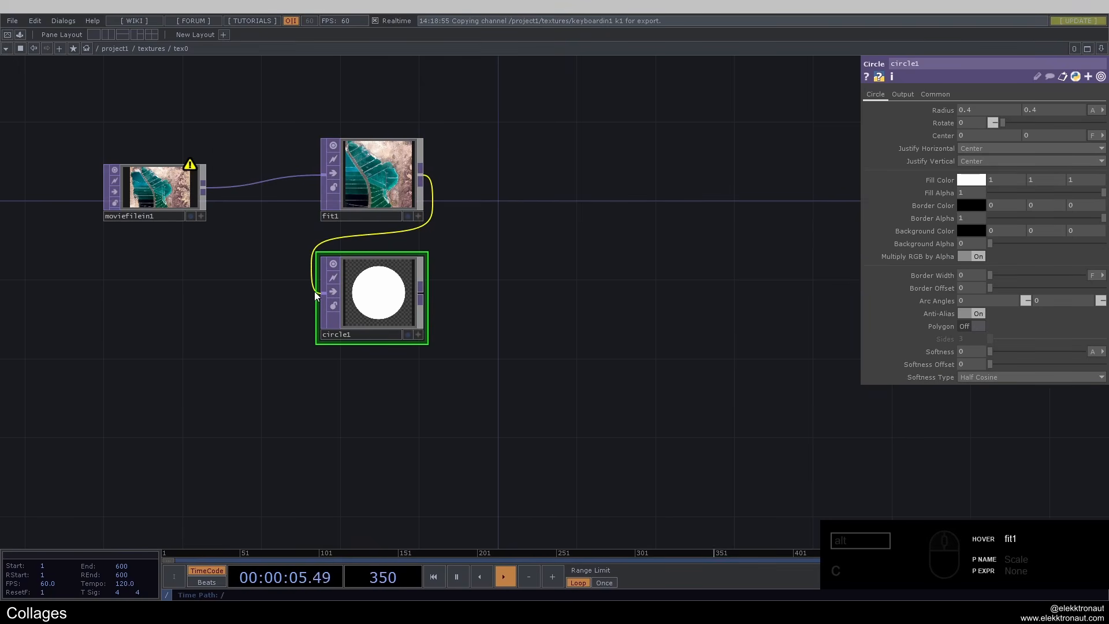
Add a Noise TOP below the circle, wired from the circle's output, and turn off its Monochrome option.
{"action": "right_click", "coordinate": [425, 298]}
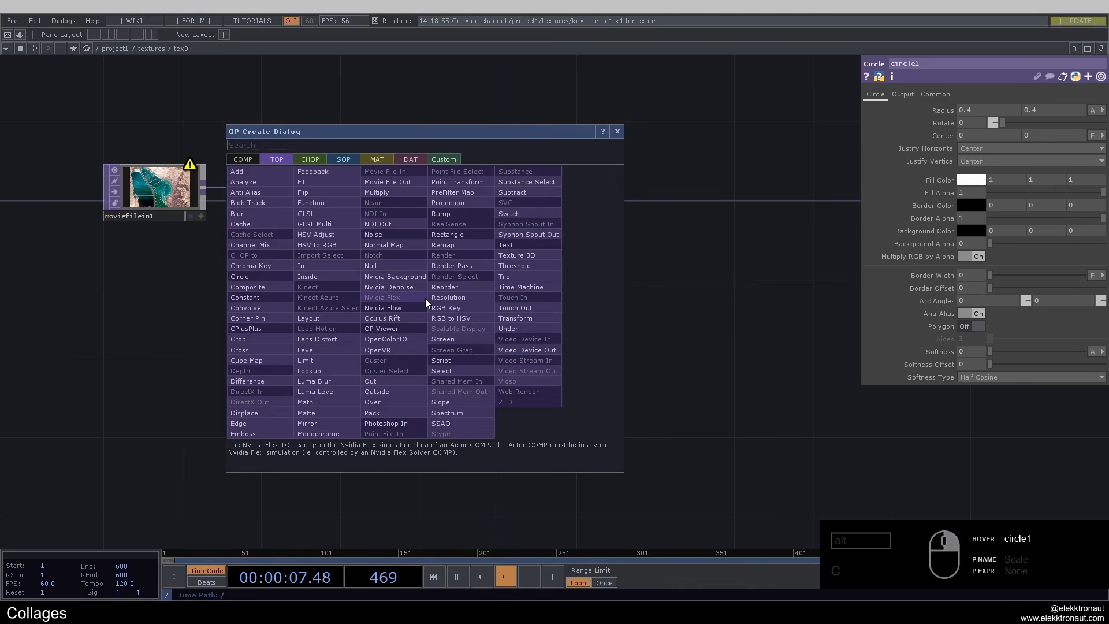
{"action": "type", "text": "no"}
{"action": "left_click", "coordinate": [411, 224]}
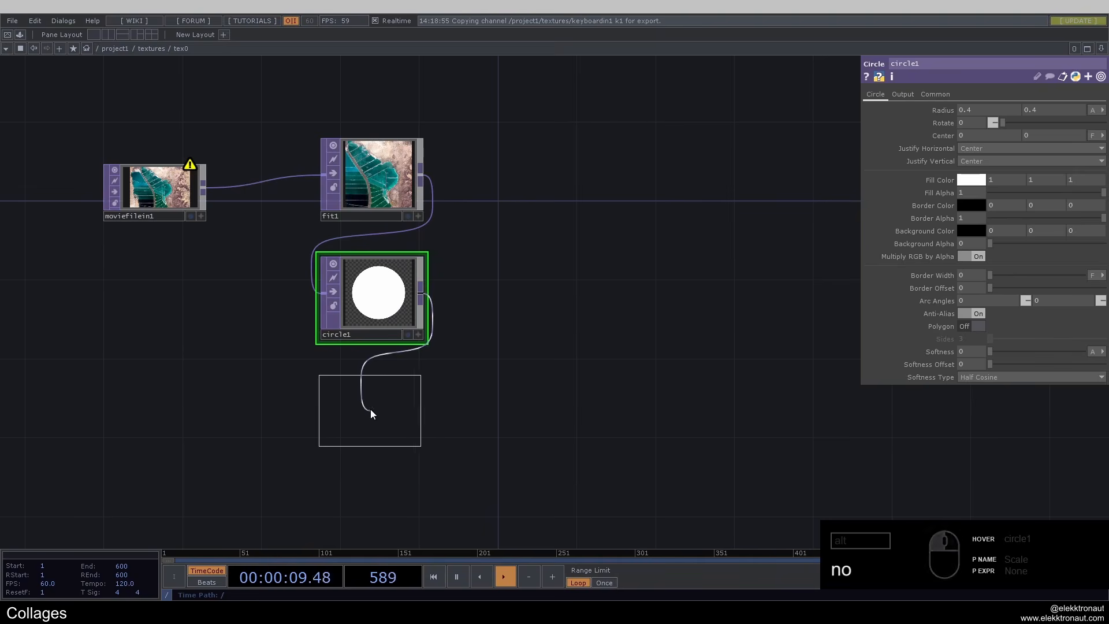
{"action": "left_click", "coordinate": [370, 409]}
{"action": "left_click", "coordinate": [941, 94]}
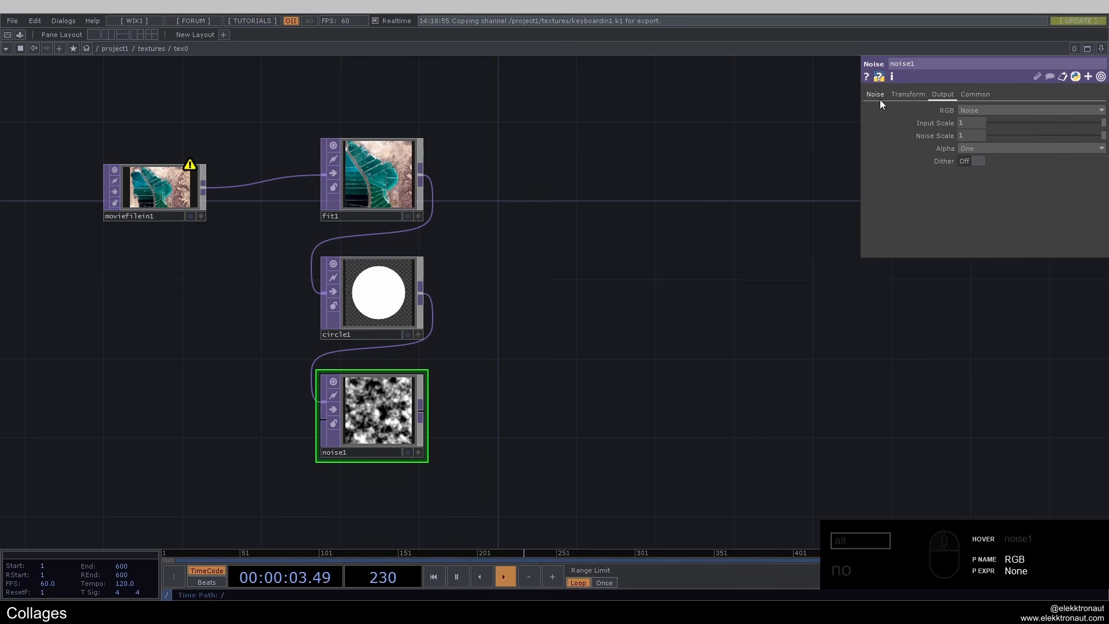
{"action": "left_click", "coordinate": [875, 95]}
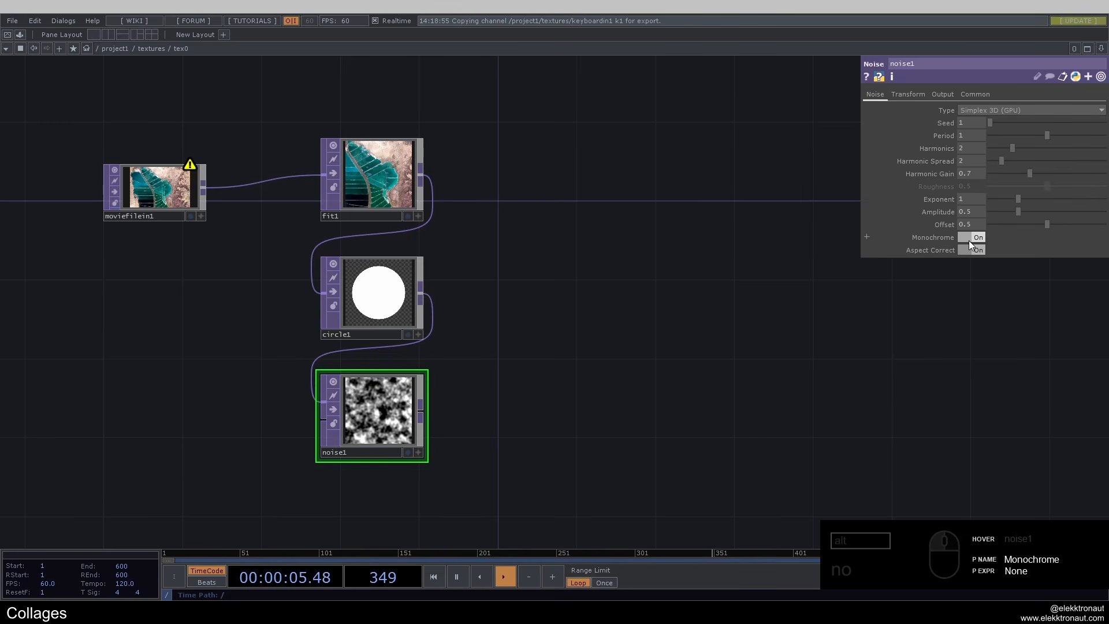
{"action": "left_click", "coordinate": [969, 239]}
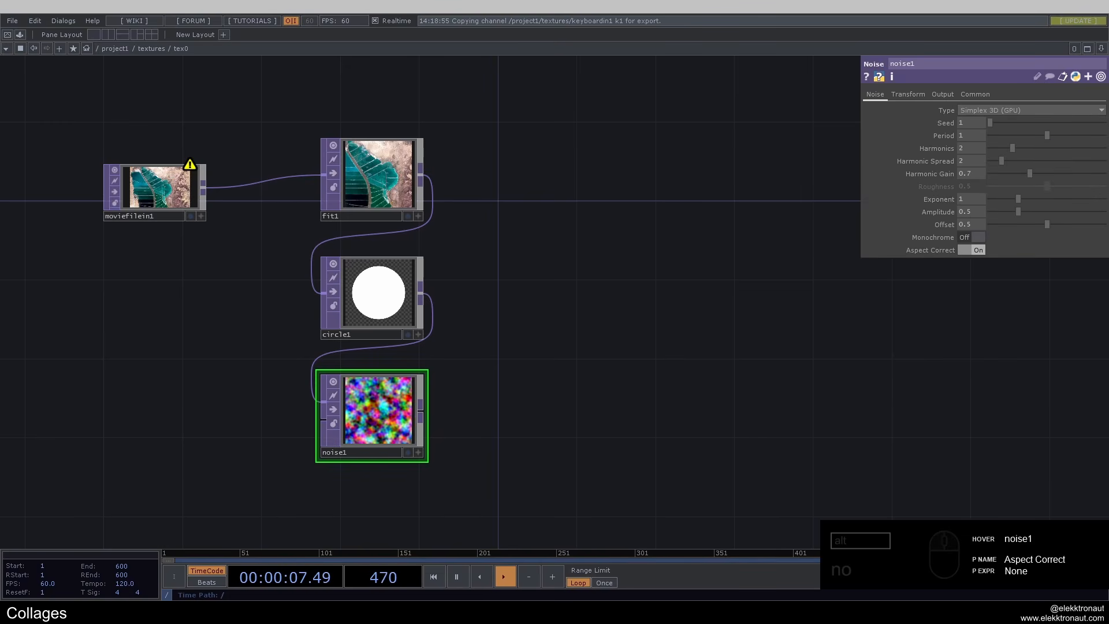
Add a Displace TOP with the circle as its first input and the noise as its second.
{"action": "right_click", "coordinate": [425, 293]}
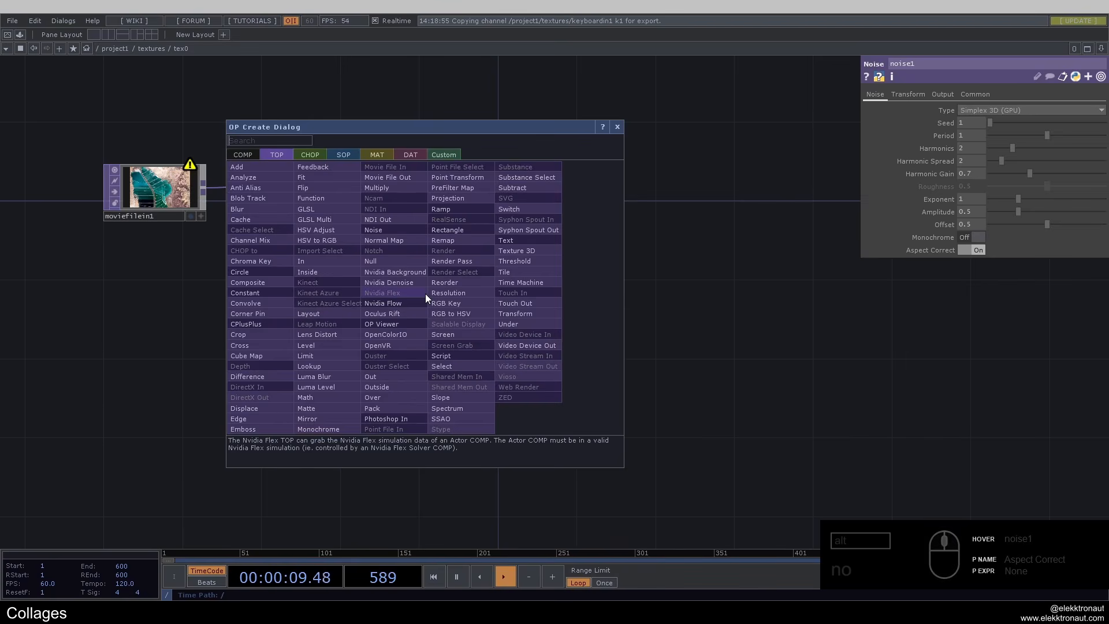
{"action": "left_click", "coordinate": [261, 414]}
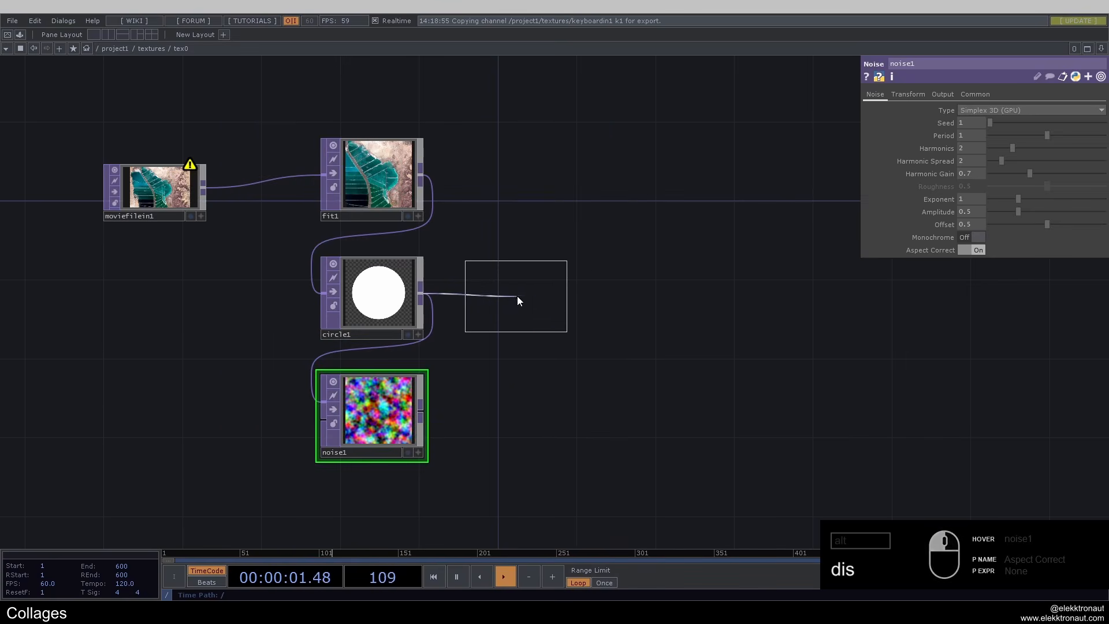
{"action": "left_click", "coordinate": [613, 299]}
{"action": "left_click", "coordinate": [422, 411]}
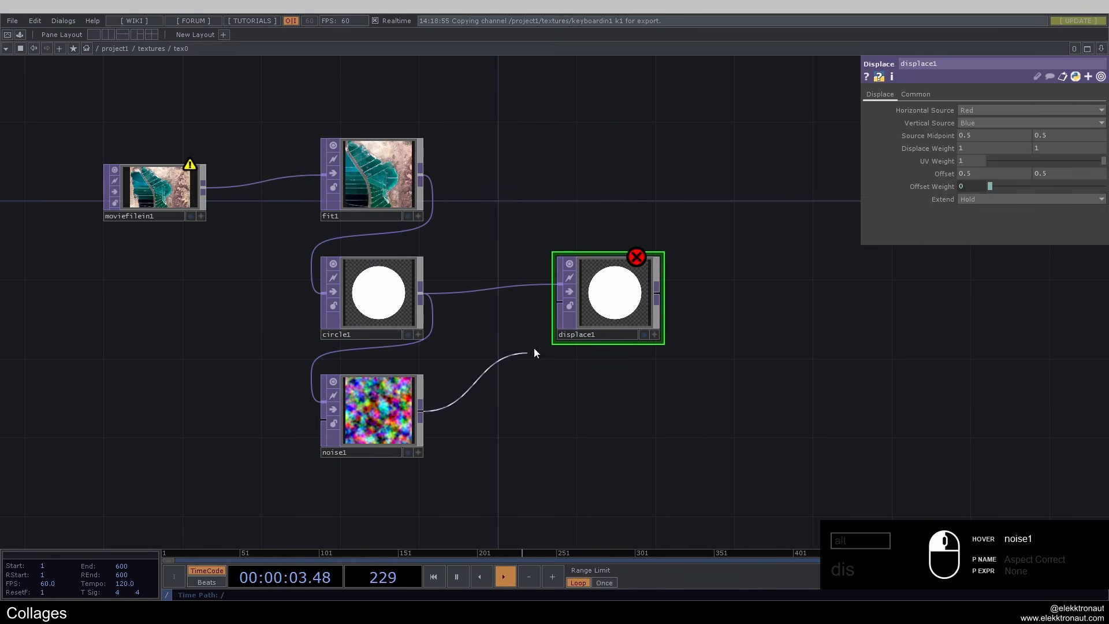
{"action": "left_click", "coordinate": [557, 341]}
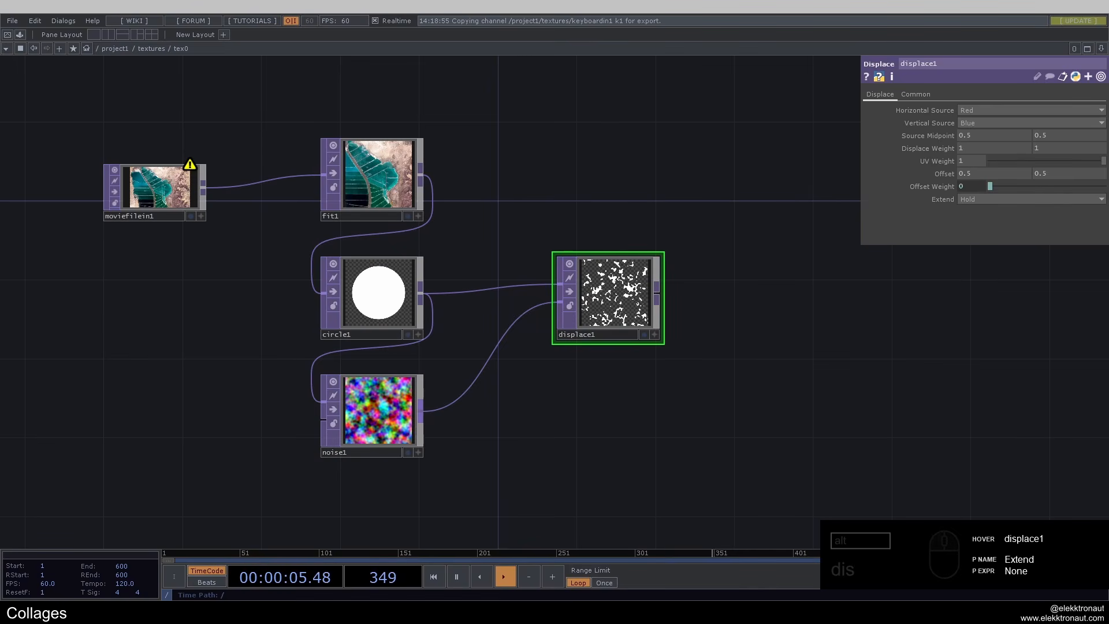
Set both Displace Weight values of the Displace TOP to .1.
{"action": "left_click_drag", "start_coordinate": [972, 151], "coordinate": [859, 123]}
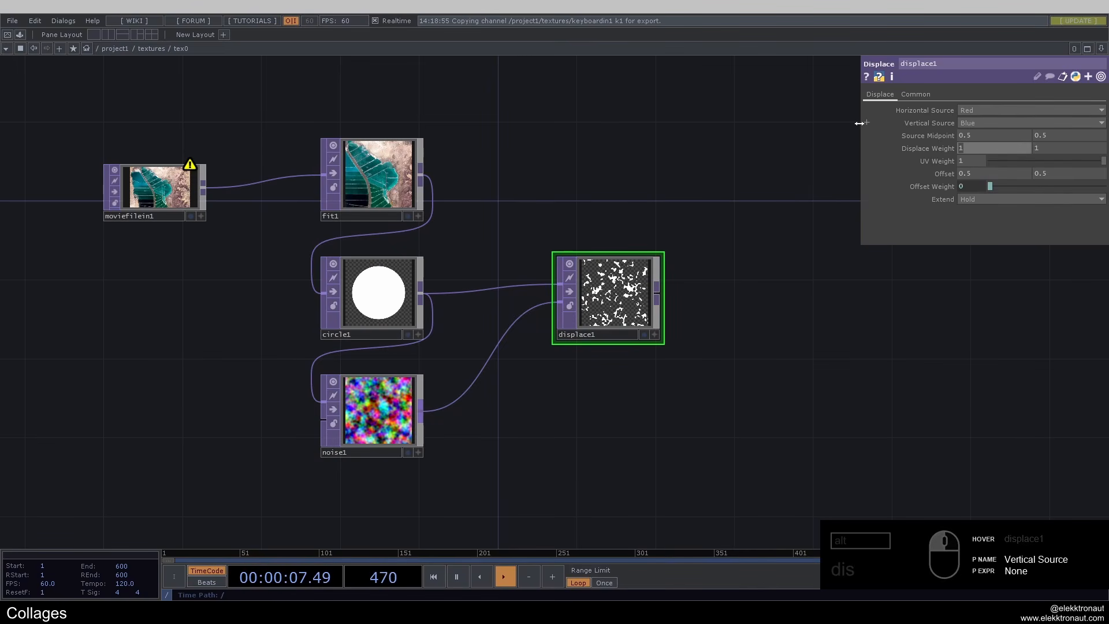
{"action": "type", "text": ".1"}
{"action": "key", "text": "Return"}
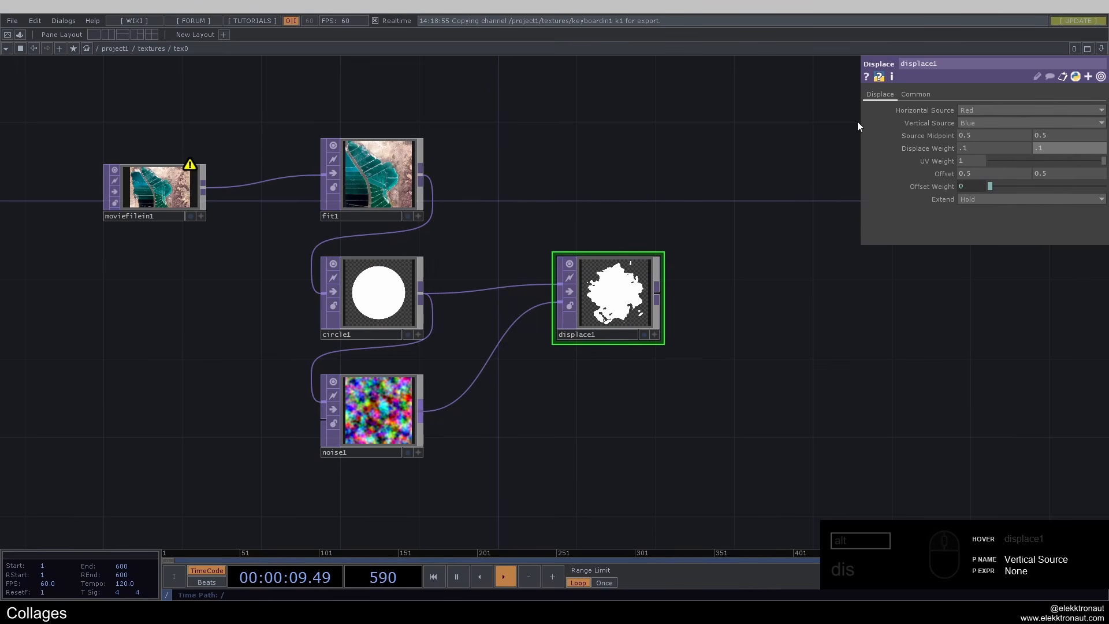
Set the Noise TOP's Period to 2, Harmonics to 1 and Harmonic Gain to 0.5.
{"action": "scroll", "coordinate": [622, 341], "scroll_direction": "up", "scroll_amount": 3}
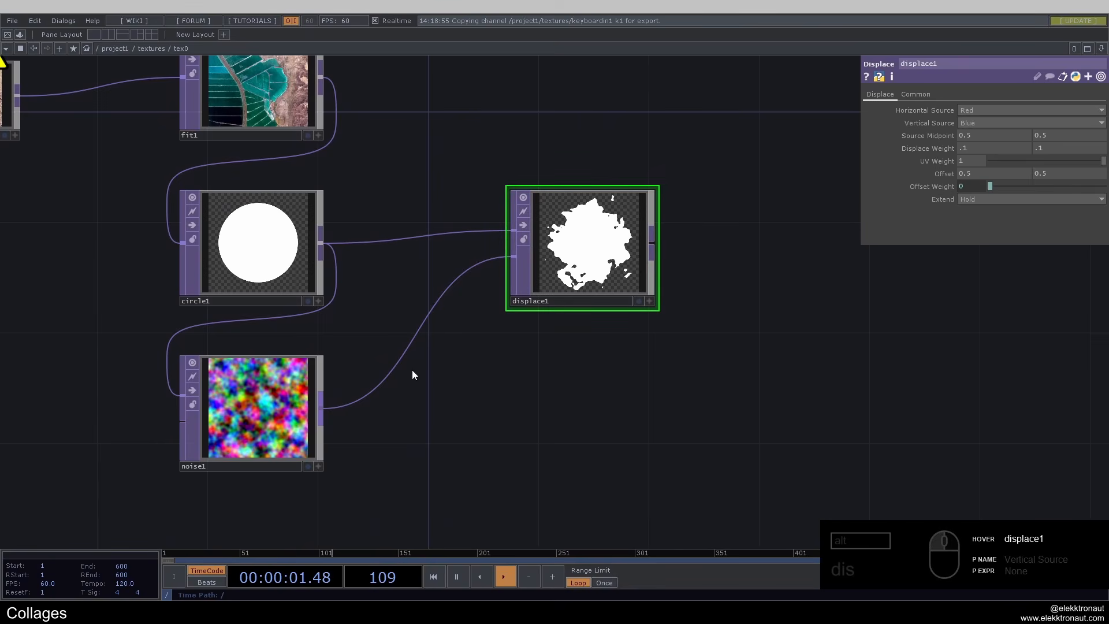
{"action": "left_click", "coordinate": [288, 405]}
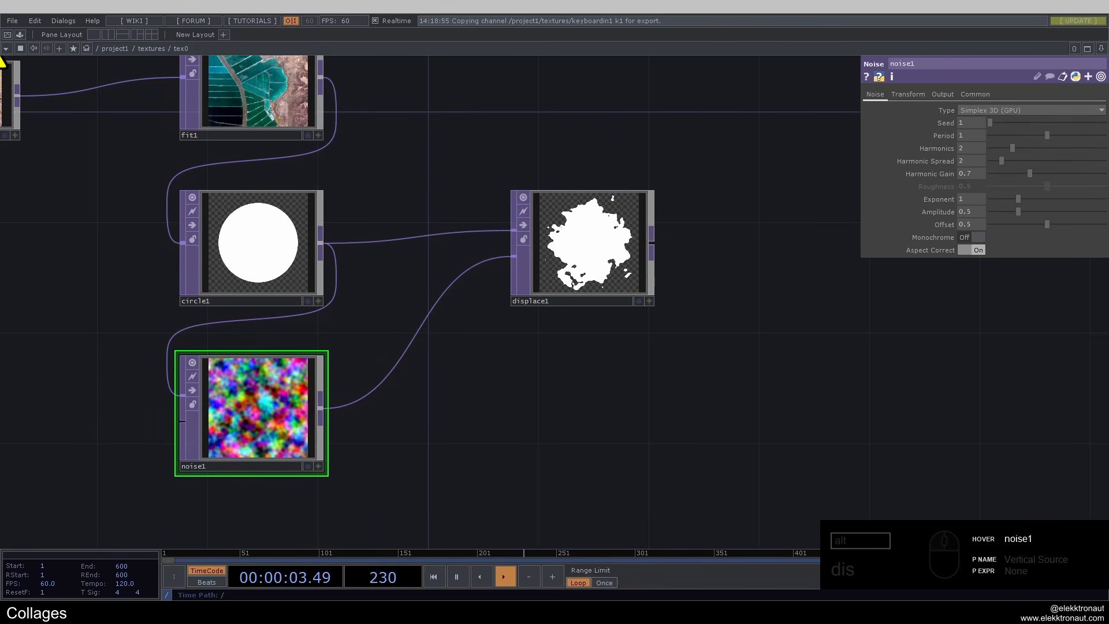
{"action": "left_click_drag", "start_coordinate": [973, 134], "coordinate": [736, 116]}
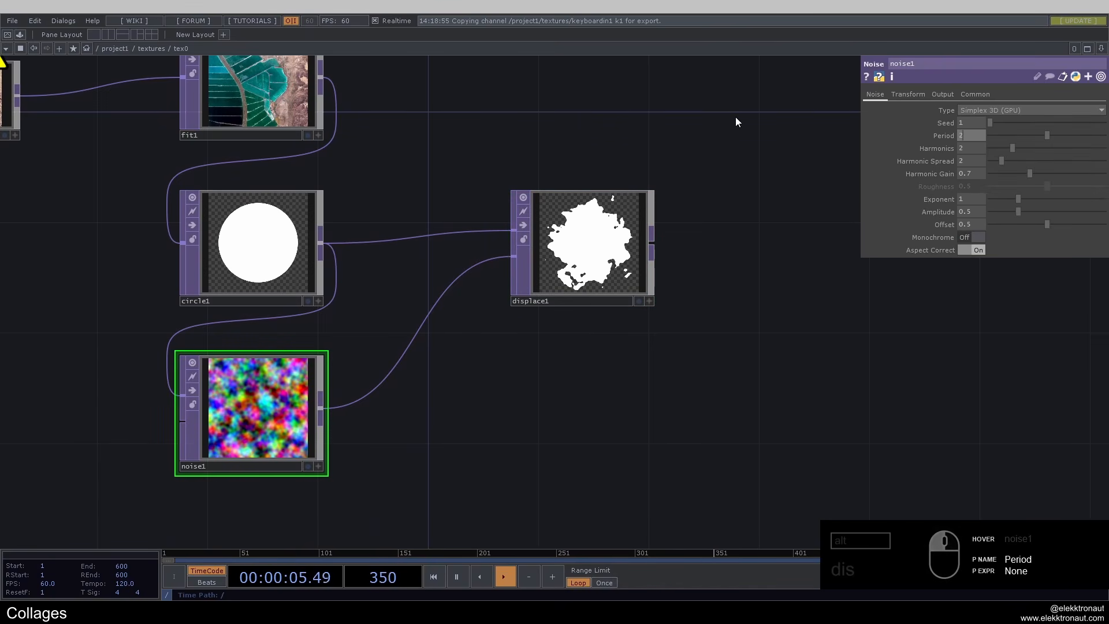
{"action": "type", "text": "2"}
{"action": "key", "text": "Return"}
{"action": "left_click_drag", "start_coordinate": [973, 148], "coordinate": [813, 145]}
{"action": "type", "text": "1"}
{"action": "key", "text": "Return"}
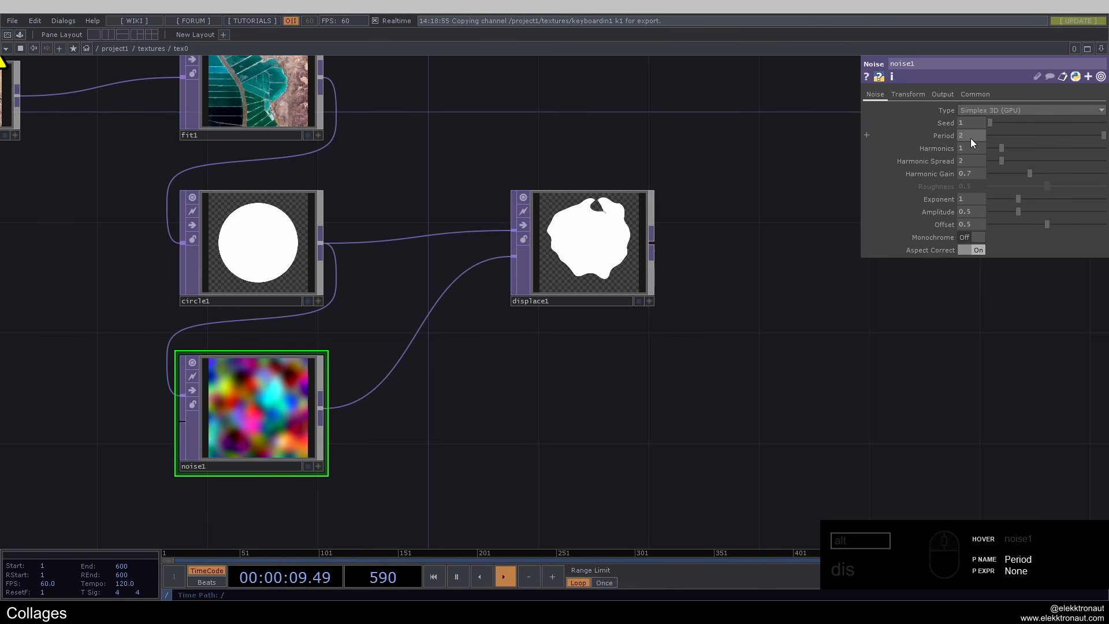
{"action": "left_click_drag", "start_coordinate": [978, 174], "coordinate": [968, 174]}
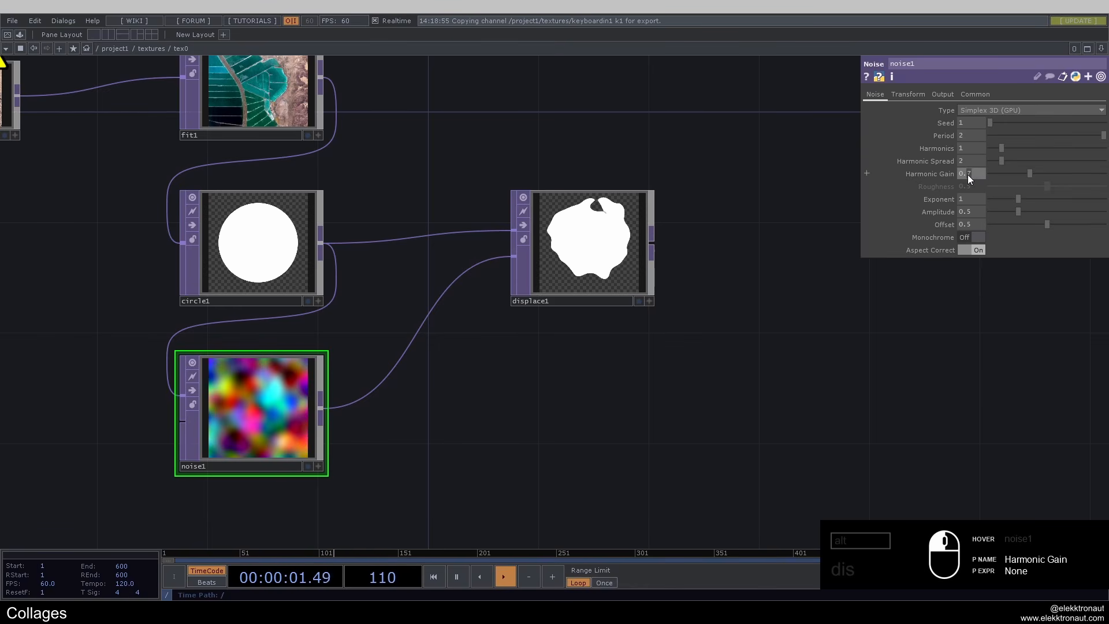
{"action": "type", "text": "5"}
{"action": "key", "text": "Return"}
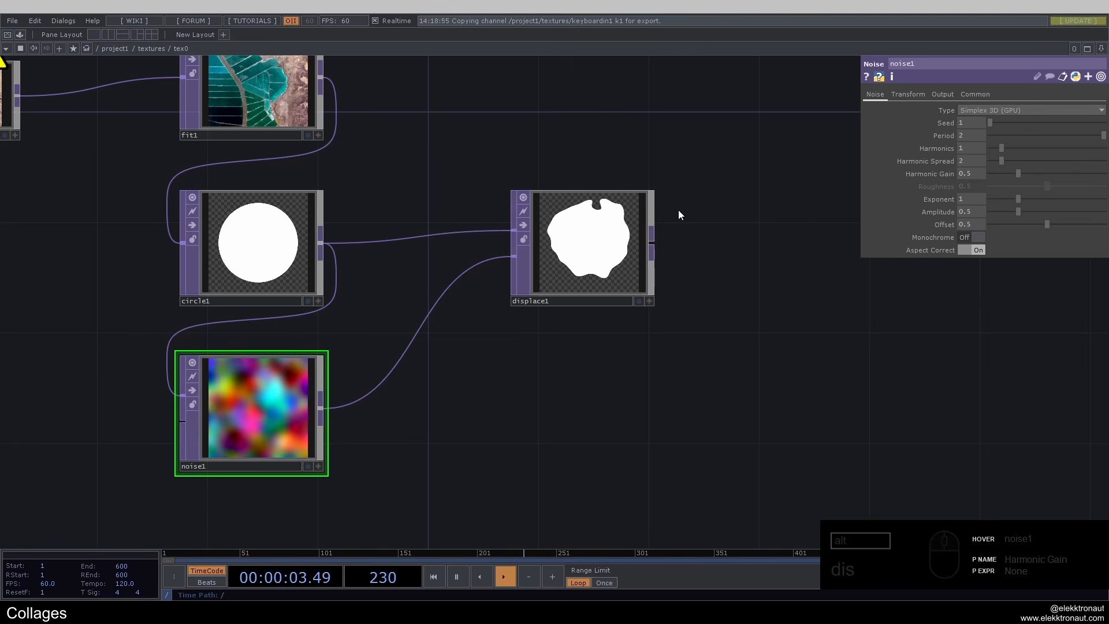
Set the Noise TOP's Seed expression to parent().digits.
{"action": "scroll", "coordinate": [539, 225], "scroll_direction": "up", "scroll_amount": 3}
{"action": "scroll", "coordinate": [465, 265], "scroll_direction": "down", "scroll_amount": 3}
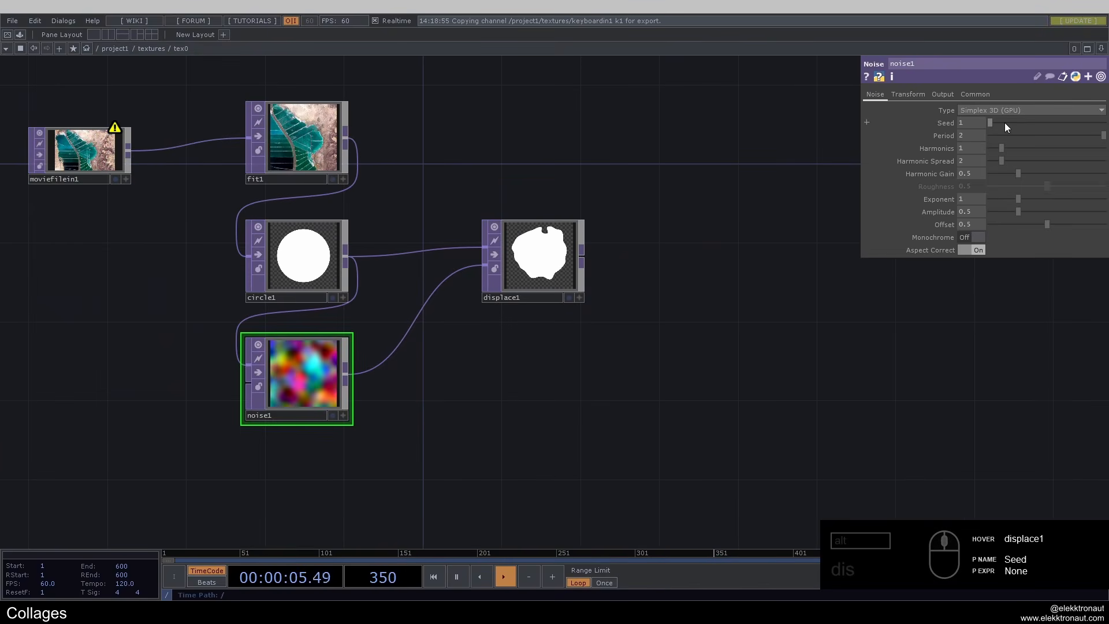
{"action": "left_click_drag", "start_coordinate": [1004, 122], "coordinate": [736, 160]}
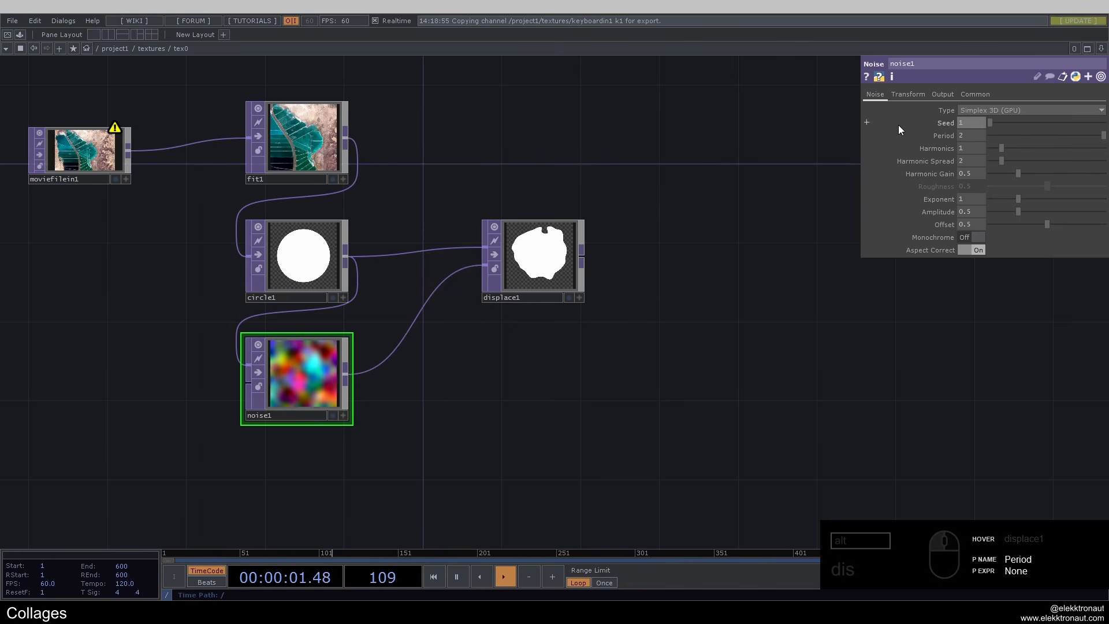
{"action": "left_click", "coordinate": [927, 119]}
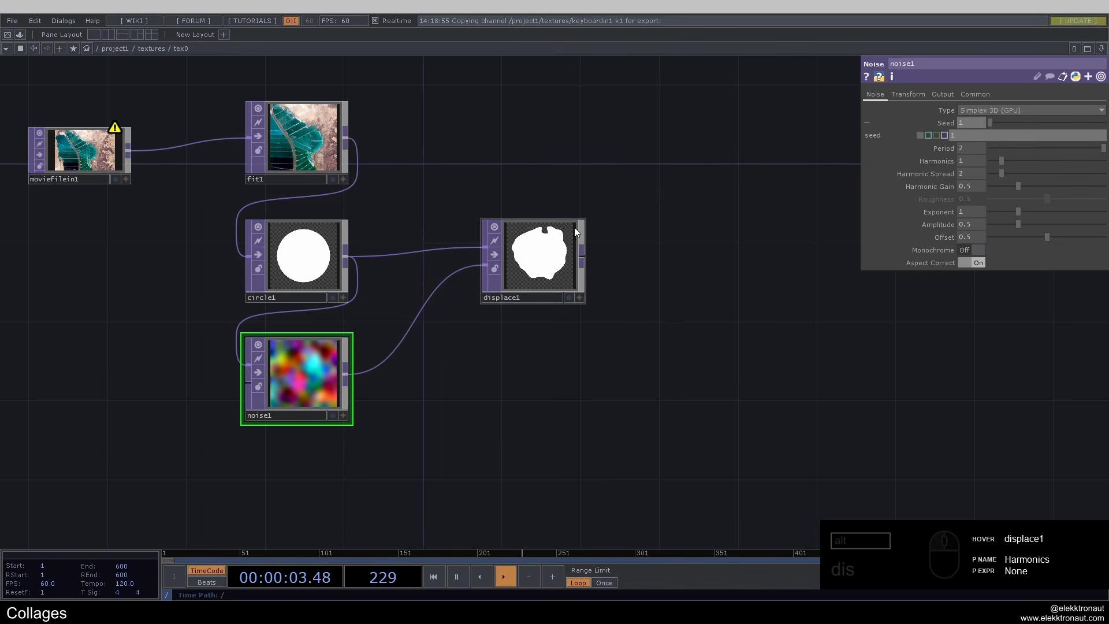
{"action": "left_click_drag", "start_coordinate": [563, 176], "coordinate": [593, 189]}
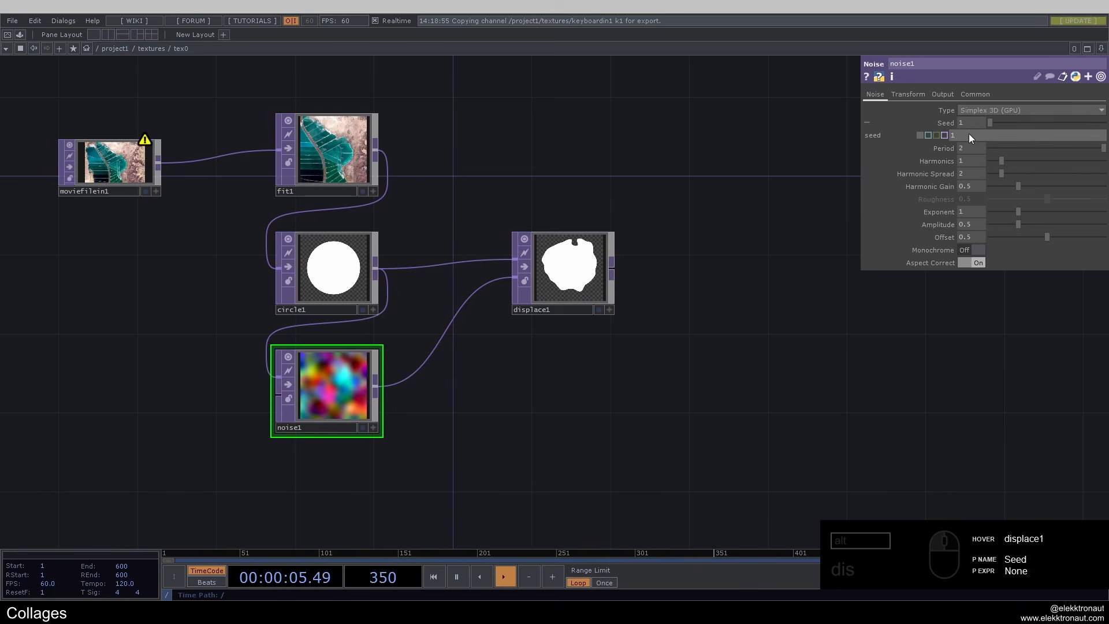
{"action": "scroll", "coordinate": [589, 289], "scroll_direction": "up", "scroll_amount": 2}
{"action": "scroll", "coordinate": [589, 289], "scroll_direction": "down", "scroll_amount": 2}
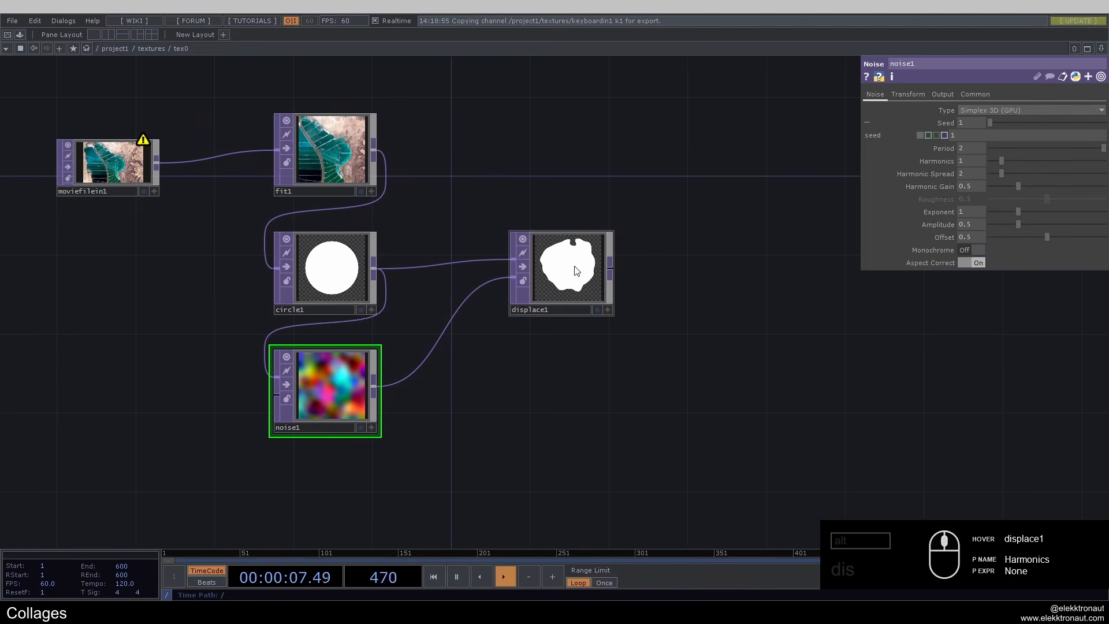
{"action": "left_click_drag", "start_coordinate": [589, 143], "coordinate": [590, 150]}
{"action": "left_click", "coordinate": [975, 134]}
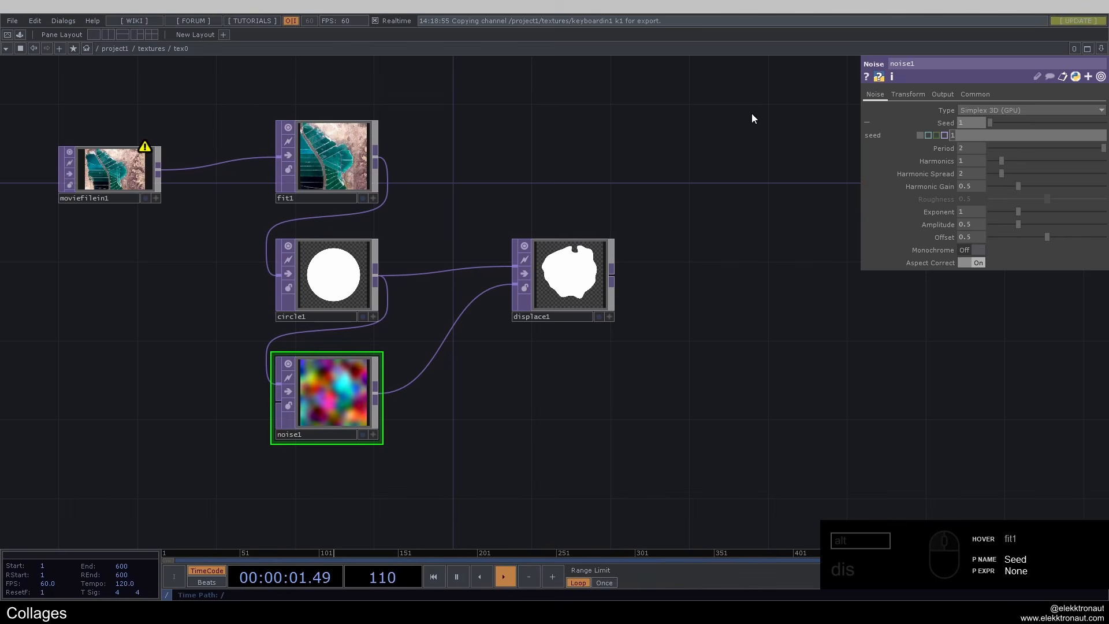
{"action": "type", "text": "parent("}
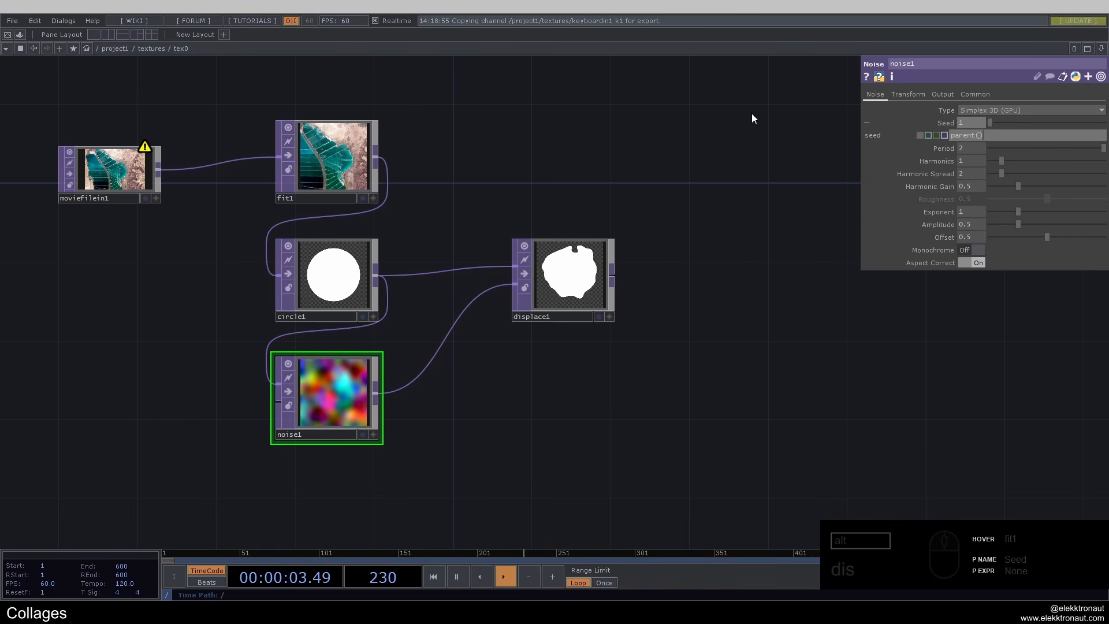
{"action": "type", "text": ").digits"}
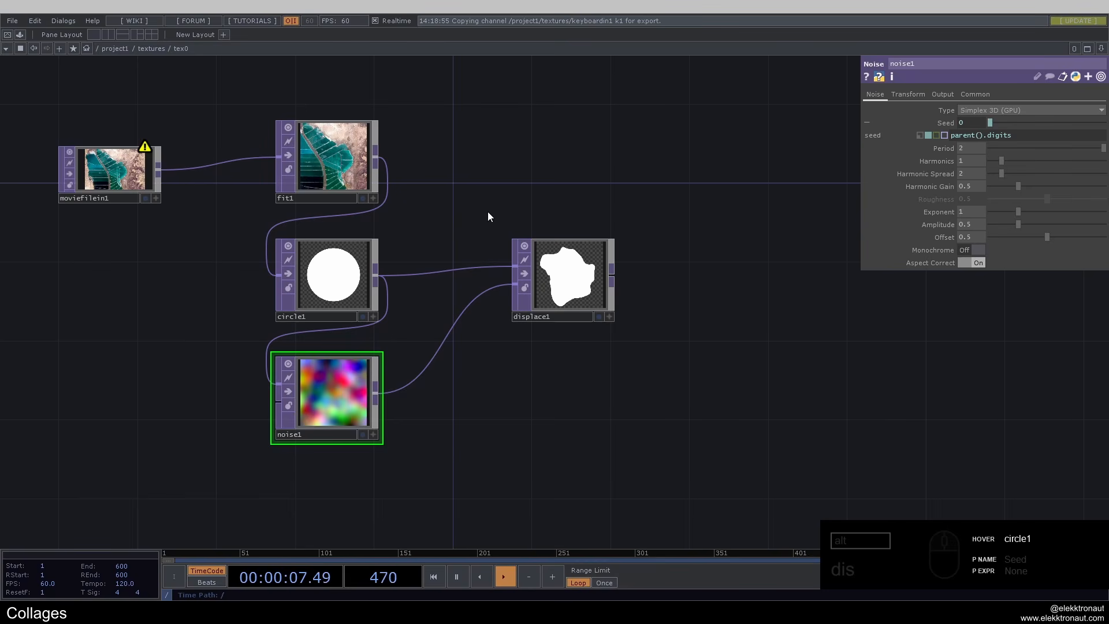
Compare the displaced circle masks inside the replicated texture Bases tex1 and tex2 with the one in tex0.
{"action": "scroll", "coordinate": [499, 203], "scroll_direction": "down", "scroll_amount": 5}
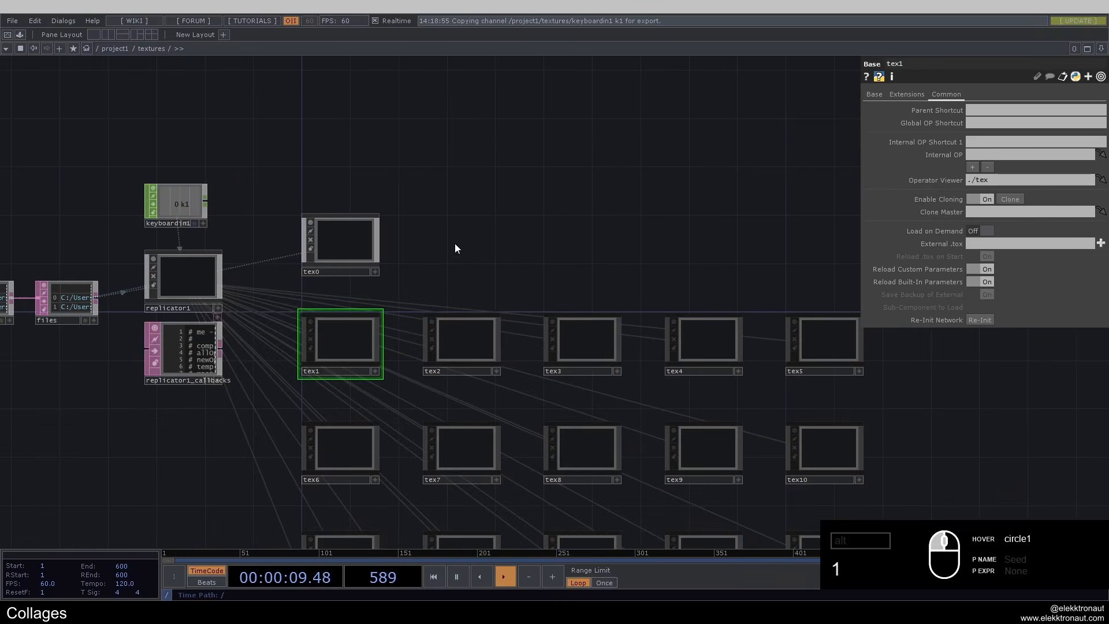
{"action": "scroll", "coordinate": [370, 347], "scroll_direction": "up", "scroll_amount": 6}
{"action": "scroll", "coordinate": [407, 193], "scroll_direction": "down", "scroll_amount": 4}
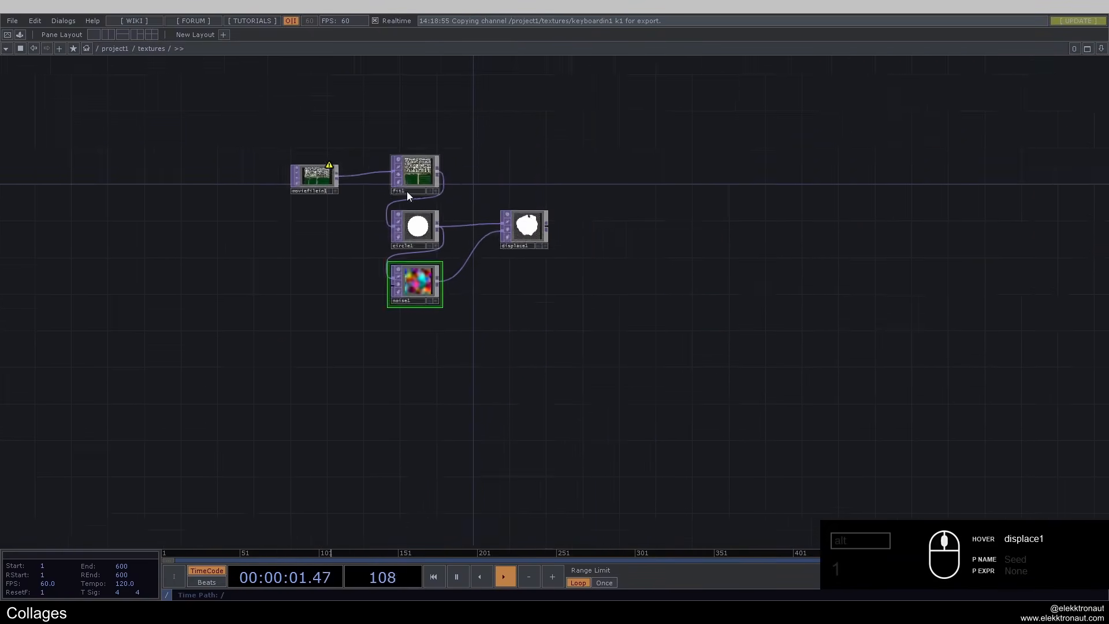
{"action": "scroll", "coordinate": [406, 192], "scroll_direction": "down", "scroll_amount": 3}
{"action": "scroll", "coordinate": [800, 242], "scroll_direction": "up", "scroll_amount": 5}
{"action": "scroll", "coordinate": [639, 324], "scroll_direction": "down", "scroll_amount": 4}
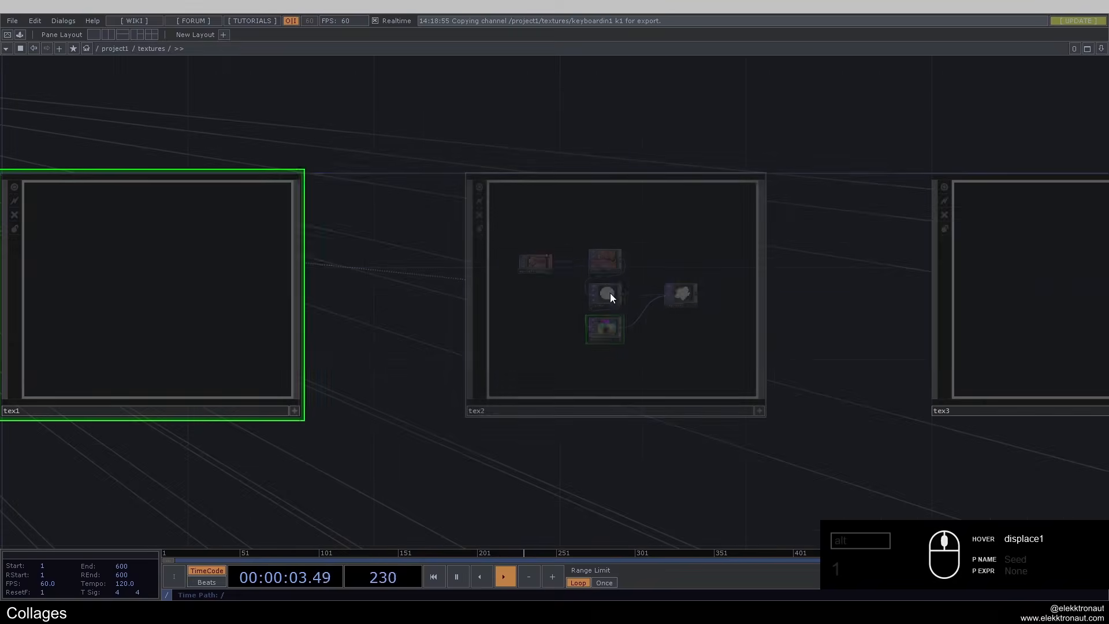
{"action": "scroll", "coordinate": [554, 248], "scroll_direction": "down", "scroll_amount": 4}
{"action": "scroll", "coordinate": [480, 188], "scroll_direction": "up", "scroll_amount": 6}
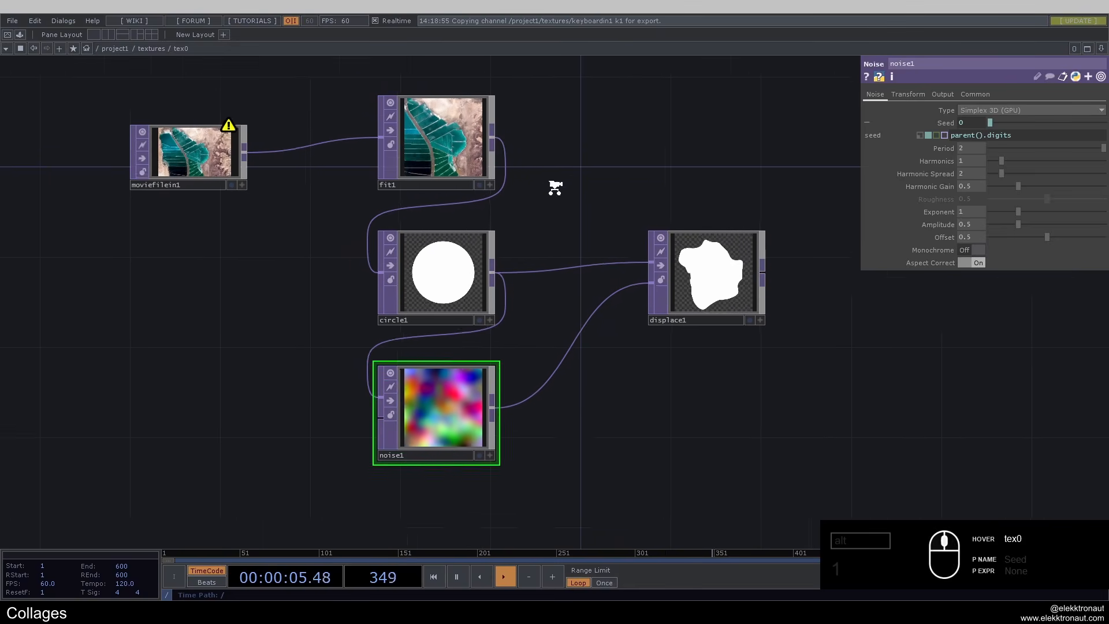
Add a Composite TOP in tex0 that multiplies the fitted image with the displaced circle mask.
{"action": "scroll", "coordinate": [383, 214], "scroll_direction": "down", "scroll_amount": 3}
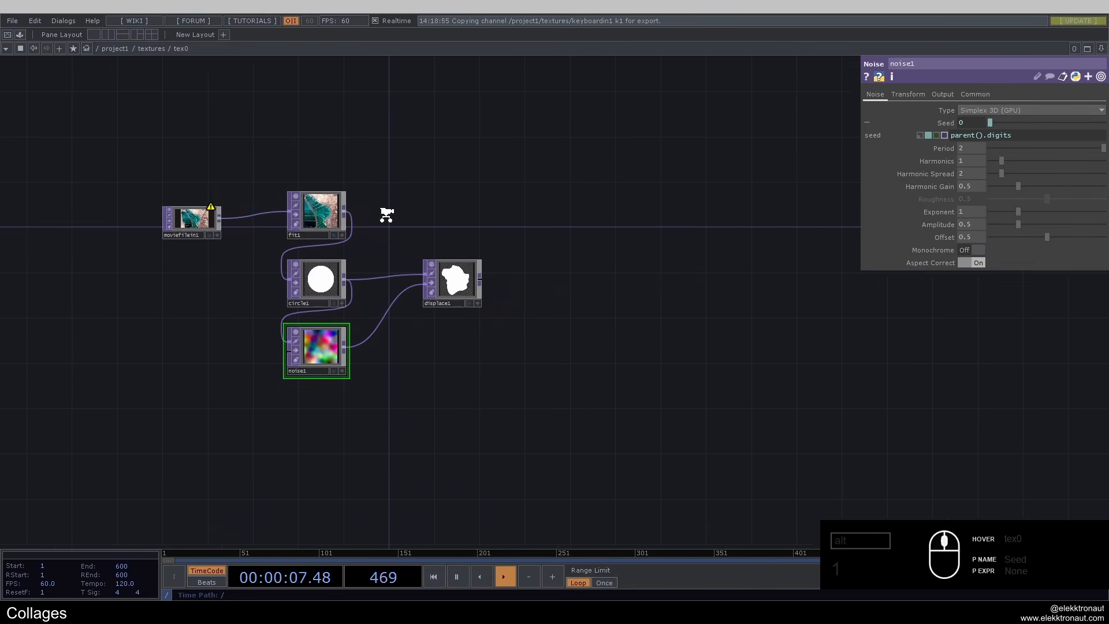
{"action": "scroll", "coordinate": [332, 209], "scroll_direction": "up", "scroll_amount": 1}
{"action": "key", "text": "Tab"}
{"action": "type", "text": "co"}
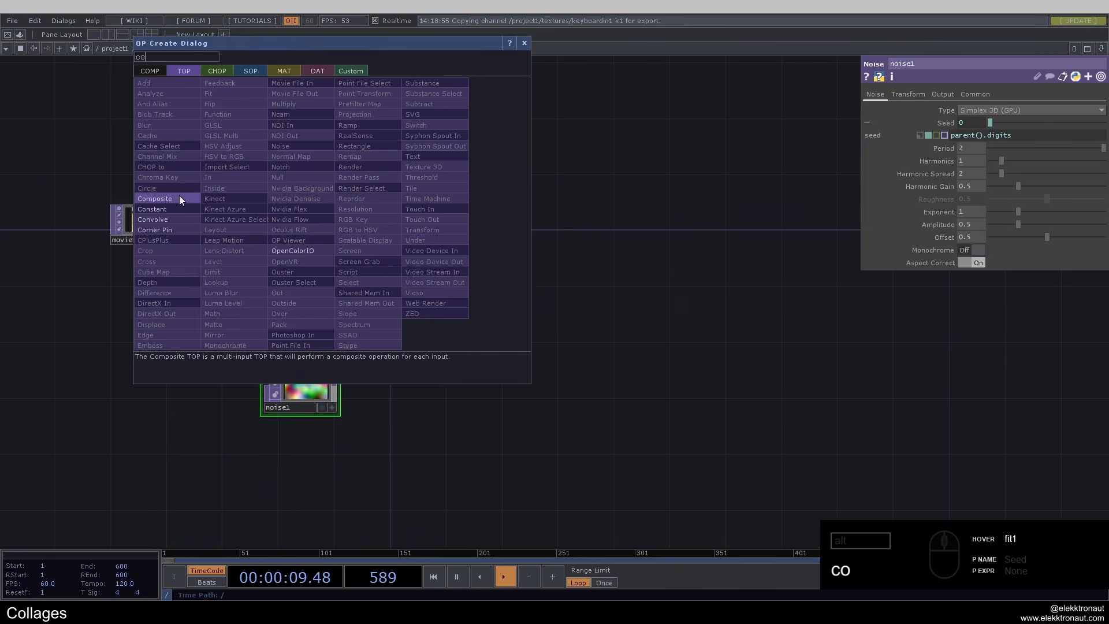
{"action": "left_click", "coordinate": [155, 198]}
{"action": "left_click", "coordinate": [575, 202]}
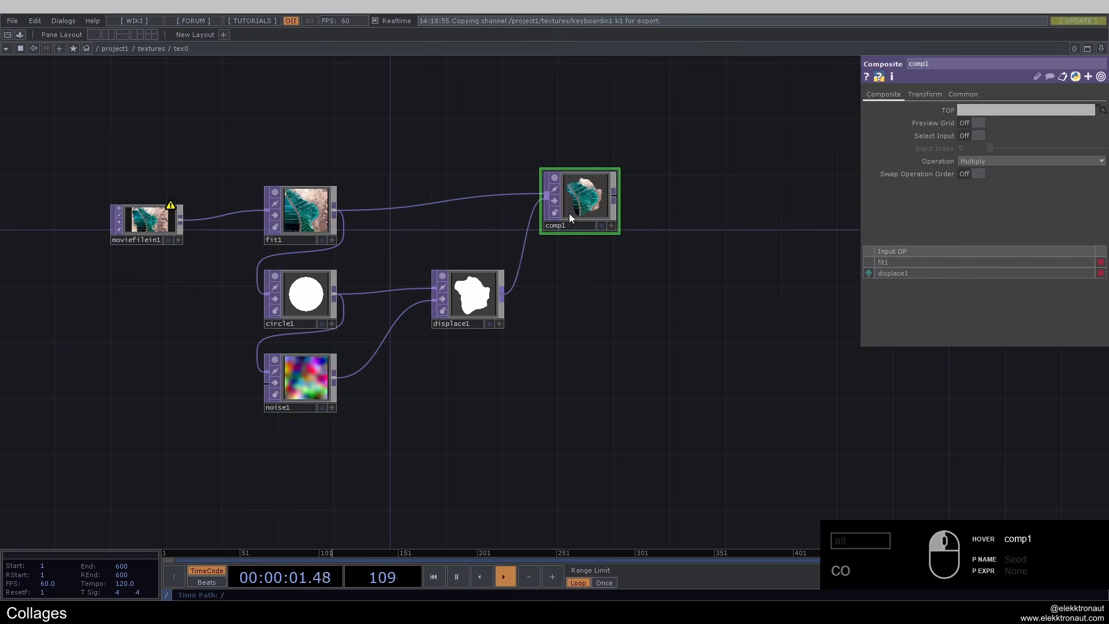
{"action": "scroll", "coordinate": [595, 210], "scroll_direction": "up", "scroll_amount": 5}
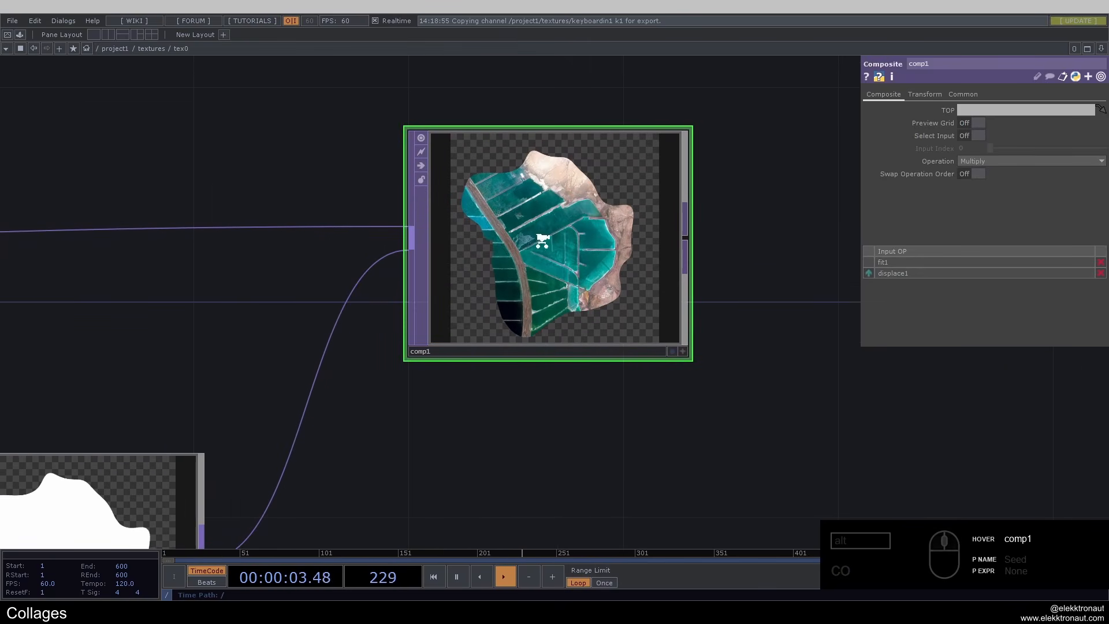
{"action": "scroll", "coordinate": [542, 240], "scroll_direction": "down", "scroll_amount": 5}
{"action": "scroll", "coordinate": [517, 250], "scroll_direction": "up", "scroll_amount": 2}
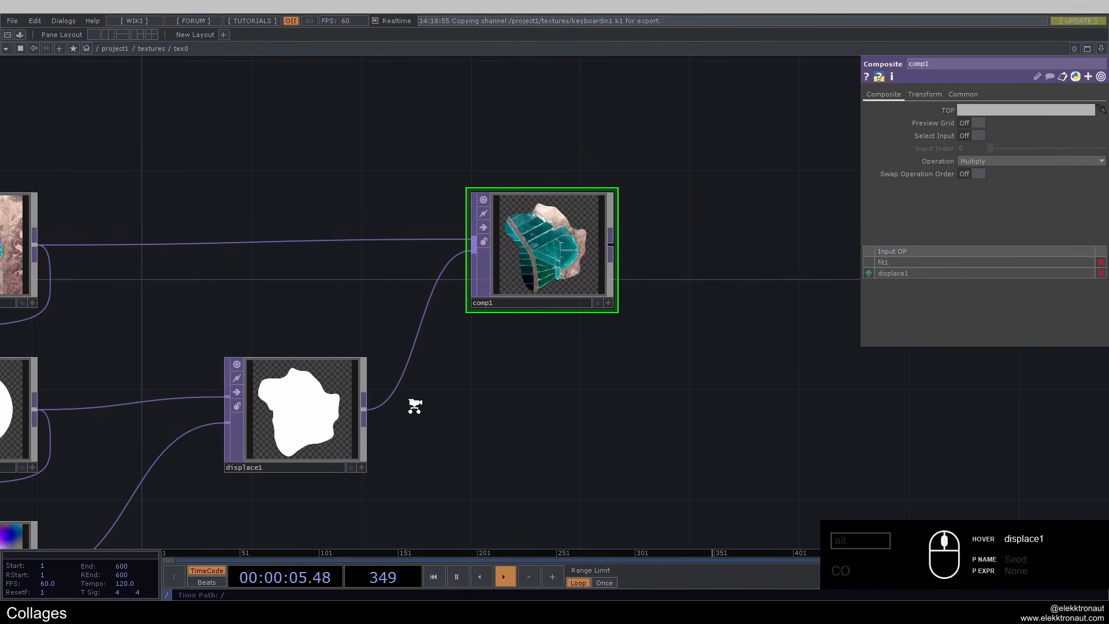
{"action": "scroll", "coordinate": [415, 406], "scroll_direction": "down", "scroll_amount": 4}
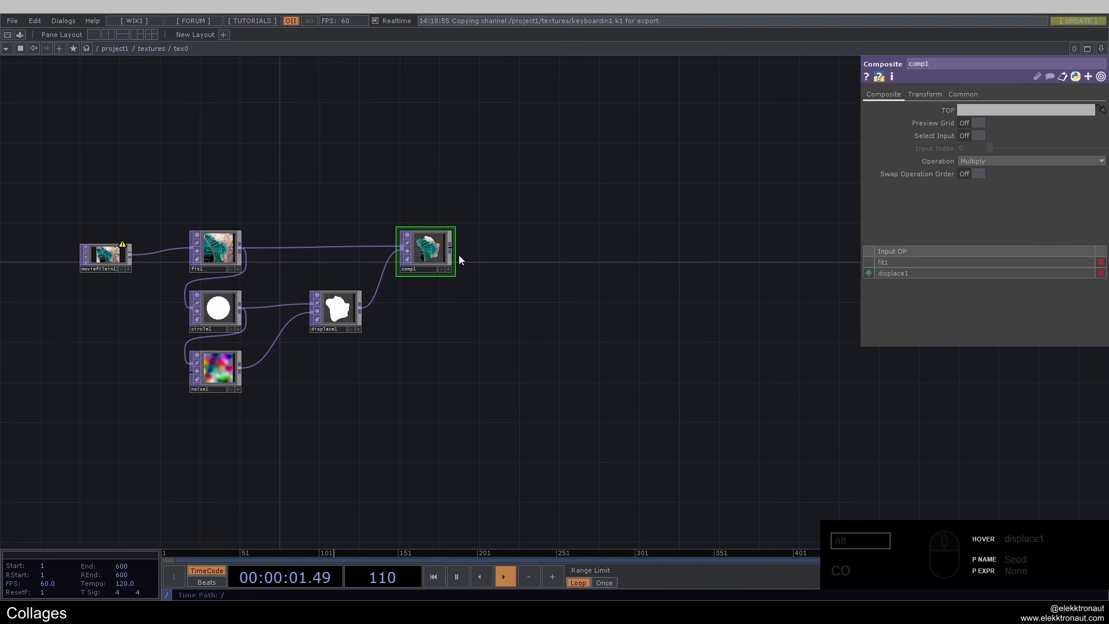
Align the Movie File In TOP with the Fit TOP and end the chain with a Null TOP named tex after the Composite.
{"action": "scroll", "coordinate": [443, 248], "scroll_direction": "up", "scroll_amount": 5}
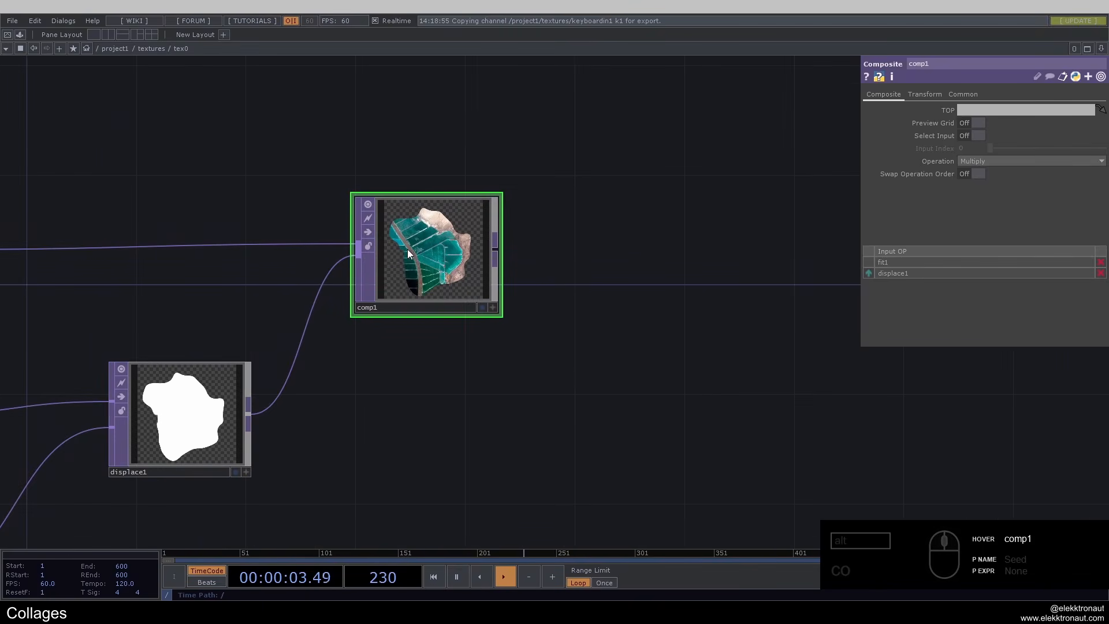
{"action": "scroll", "coordinate": [407, 249], "scroll_direction": "up", "scroll_amount": 2}
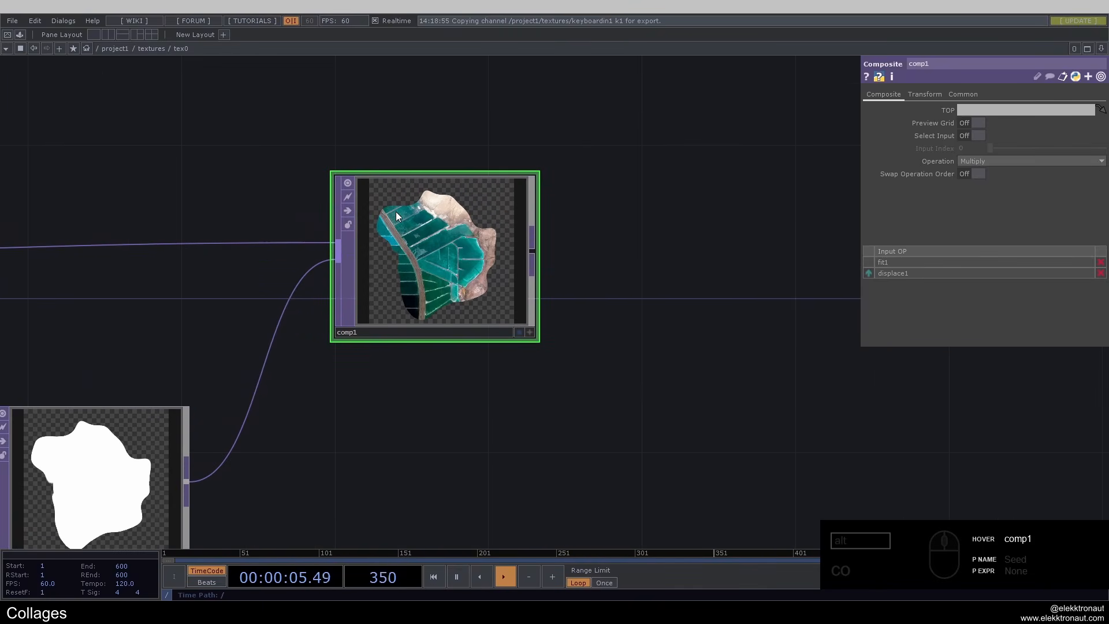
{"action": "scroll", "coordinate": [410, 197], "scroll_direction": "down", "scroll_amount": 6}
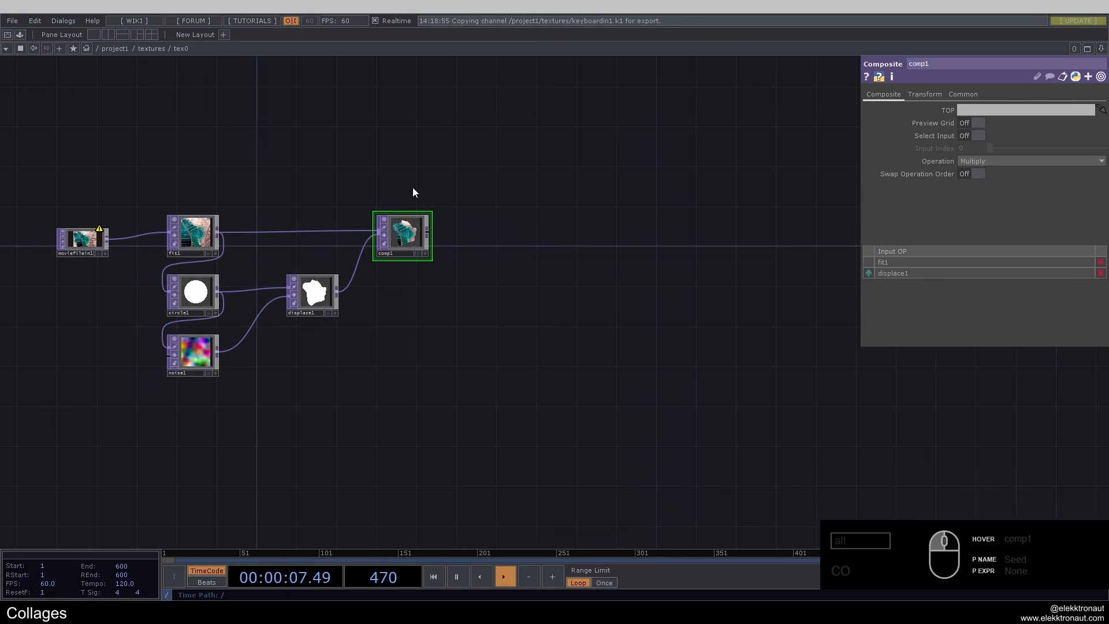
{"action": "left_click_drag", "start_coordinate": [81, 238], "coordinate": [81, 227]}
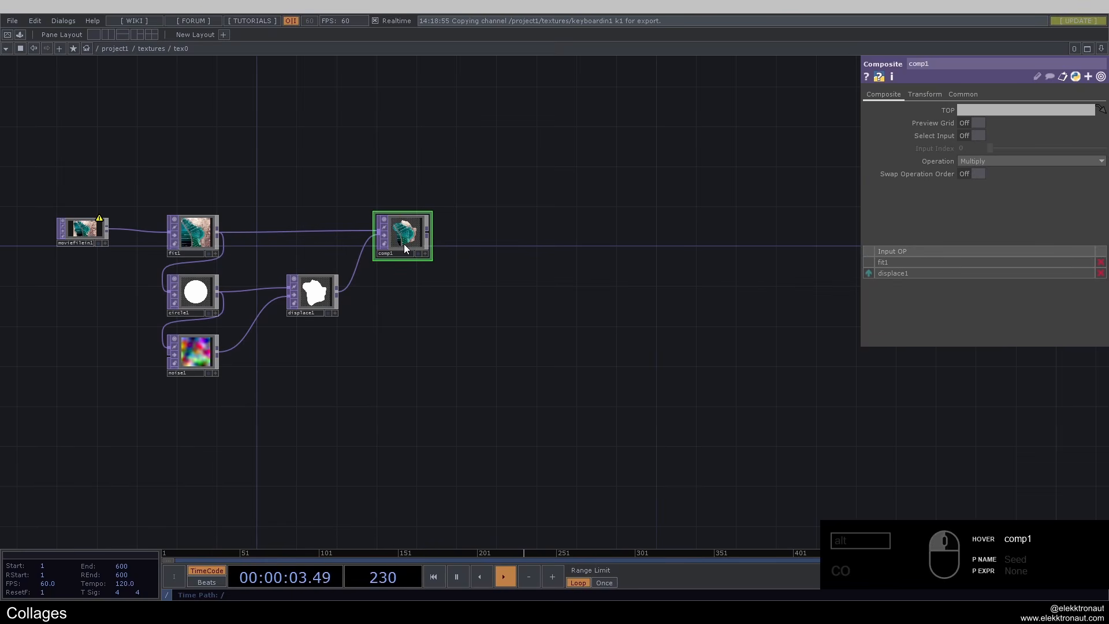
{"action": "key", "text": "alt+n"}
{"action": "left_click", "coordinate": [683, 257]}
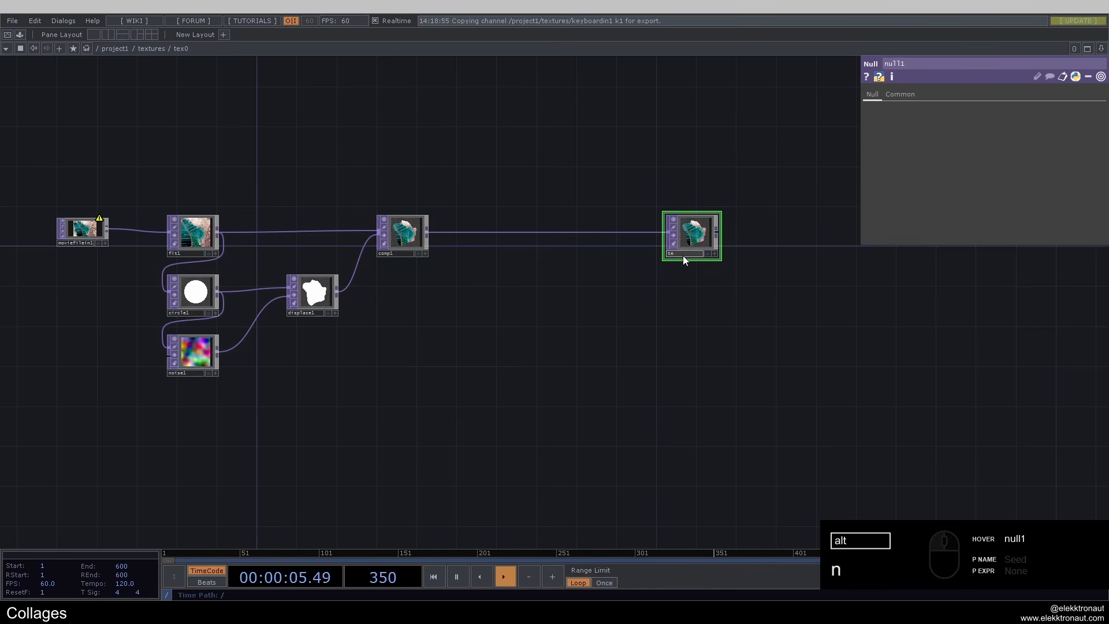
Return to the textures network and recreate all replicants from the updated tex0.
{"action": "scroll", "coordinate": [446, 264], "scroll_direction": "down", "scroll_amount": 4}
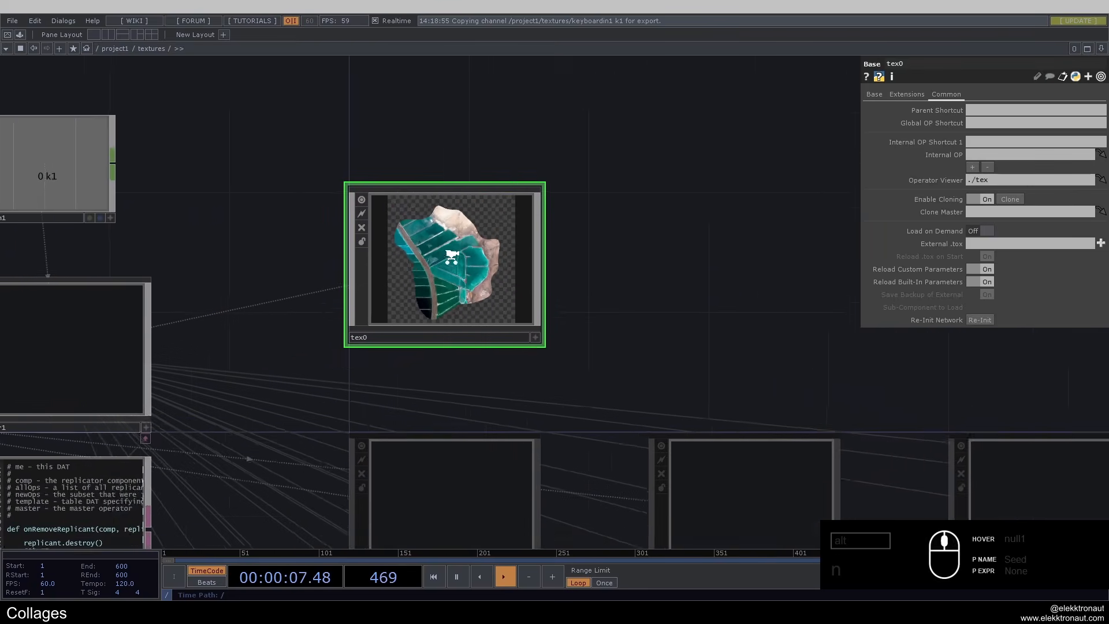
{"action": "scroll", "coordinate": [446, 264], "scroll_direction": "down", "scroll_amount": 1}
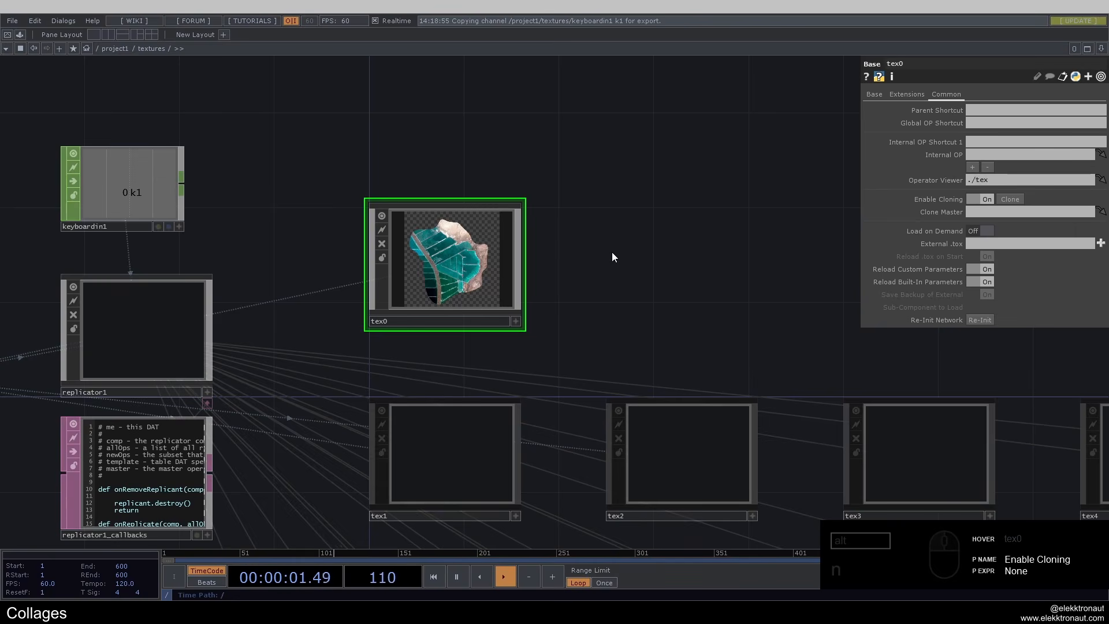
{"action": "key", "text": "1"}
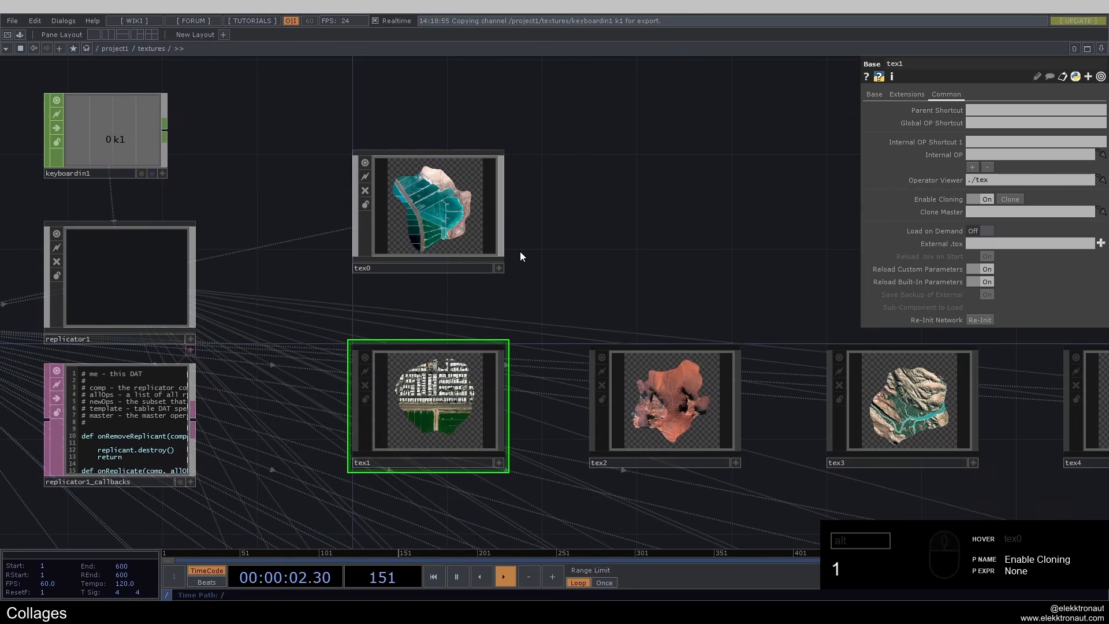
{"action": "scroll", "coordinate": [520, 257], "scroll_direction": "down", "scroll_amount": 3}
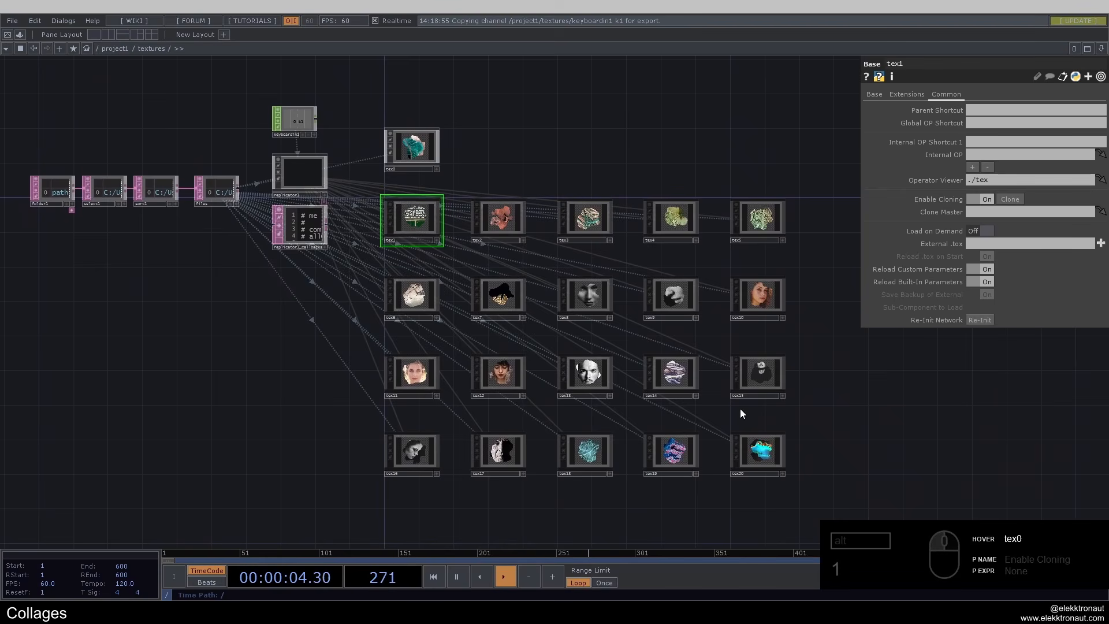
{"action": "scroll", "coordinate": [628, 232], "scroll_direction": "up", "scroll_amount": 3}
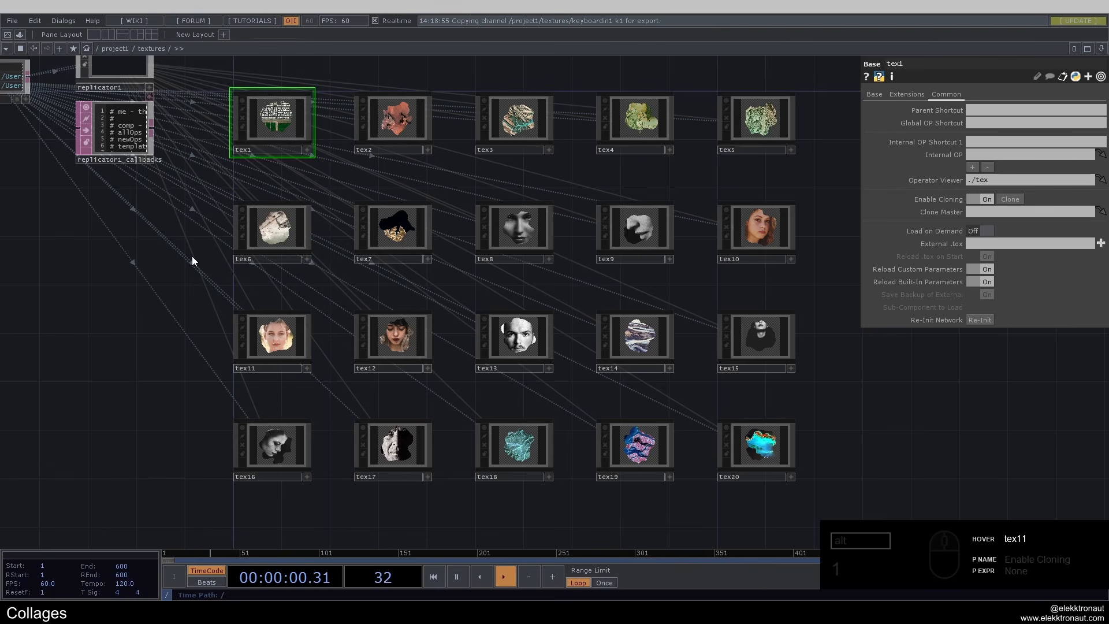
{"action": "left_click_drag", "start_coordinate": [442, 101], "coordinate": [494, 175]}
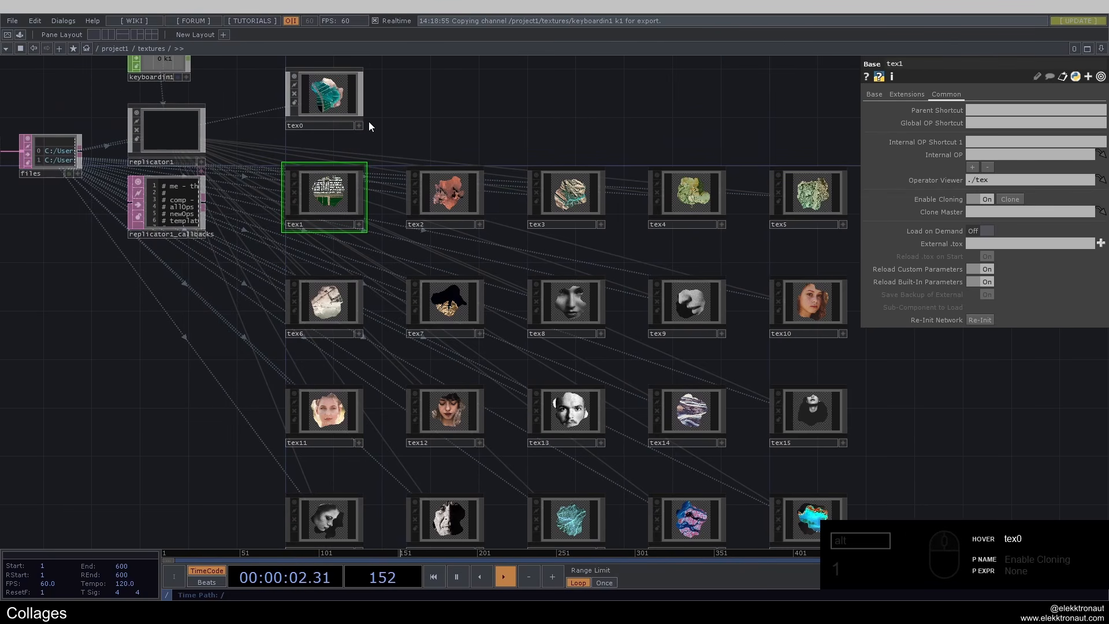
Enter tex0 and move the tex Null closer to the Composite TOP.
{"action": "scroll", "coordinate": [371, 156], "scroll_direction": "up", "scroll_amount": 5}
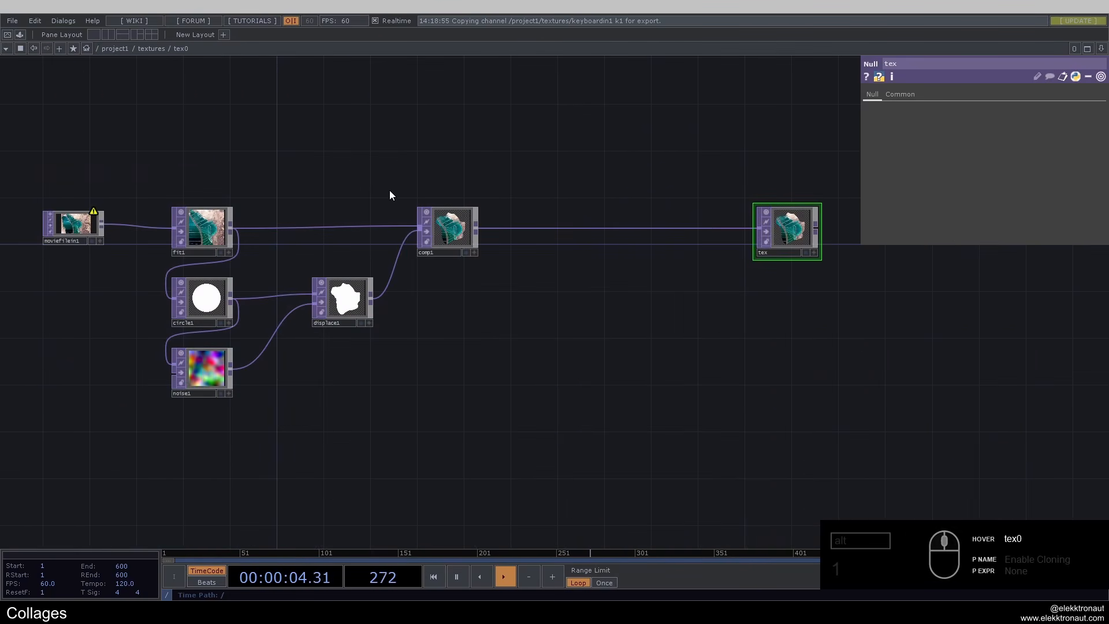
{"action": "scroll", "coordinate": [777, 209], "scroll_direction": "up", "scroll_amount": 4}
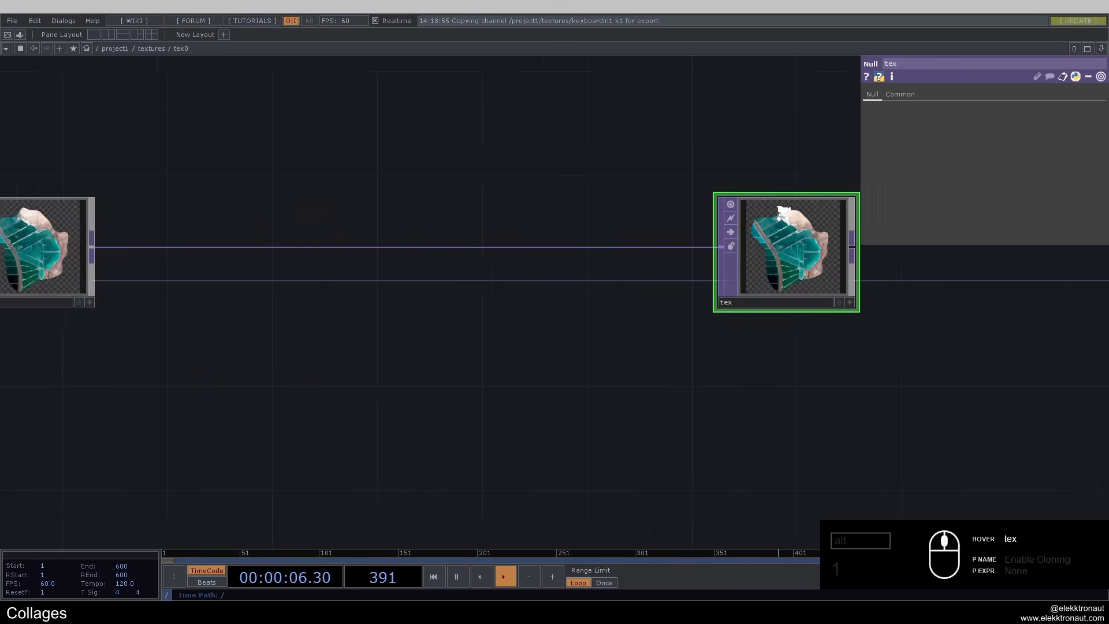
{"action": "scroll", "coordinate": [774, 205], "scroll_direction": "up", "scroll_amount": 1}
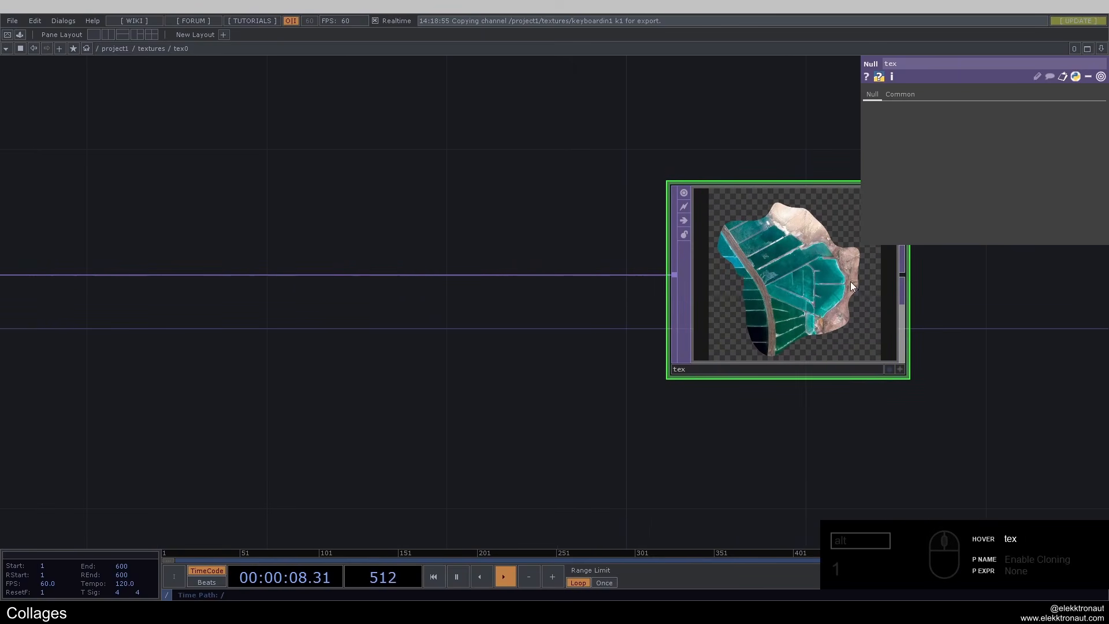
{"action": "scroll", "coordinate": [766, 347], "scroll_direction": "down", "scroll_amount": 7}
{"action": "left_click_drag", "start_coordinate": [621, 383], "coordinate": [750, 333]}
{"action": "left_click_drag", "start_coordinate": [892, 284], "coordinate": [701, 274]}
{"action": "scroll", "coordinate": [631, 285], "scroll_direction": "down", "scroll_amount": 3}
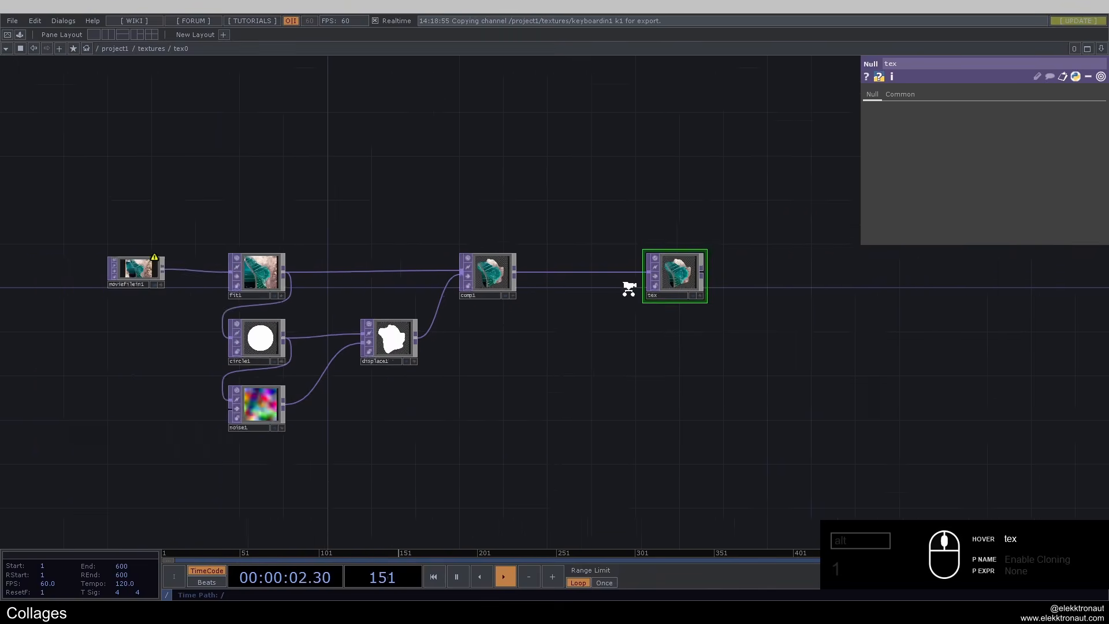
Go back up to project1 and add a Pattern CHOP below the Select CHOPs, fed by noise1.
{"action": "scroll", "coordinate": [629, 287], "scroll_direction": "down", "scroll_amount": 5}
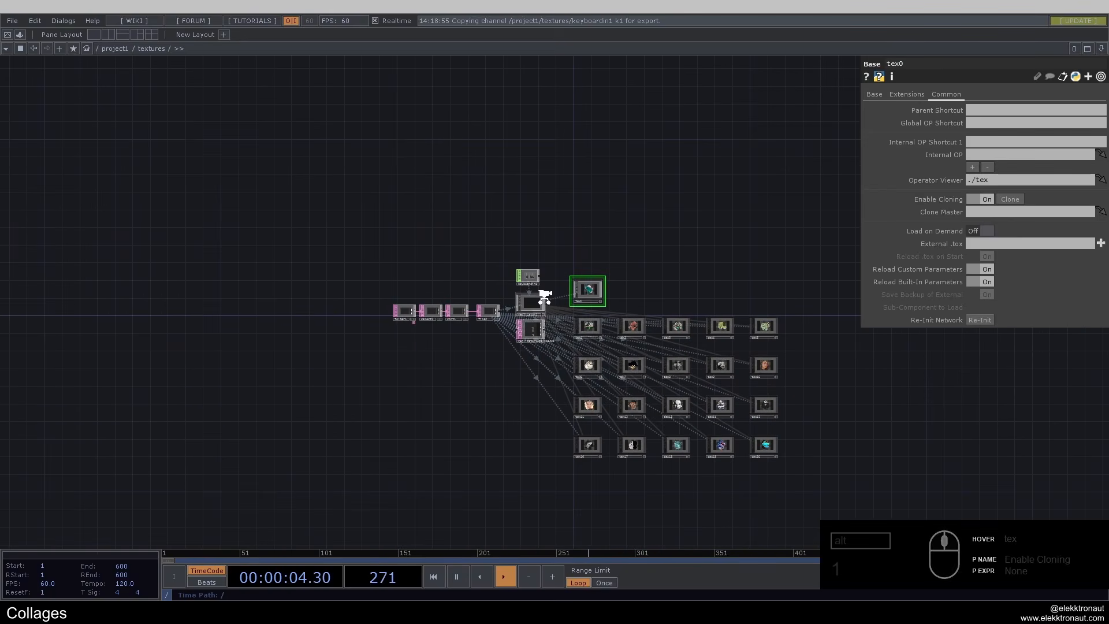
{"action": "scroll", "coordinate": [544, 297], "scroll_direction": "down", "scroll_amount": 3}
{"action": "scroll", "coordinate": [546, 298], "scroll_direction": "up", "scroll_amount": 4}
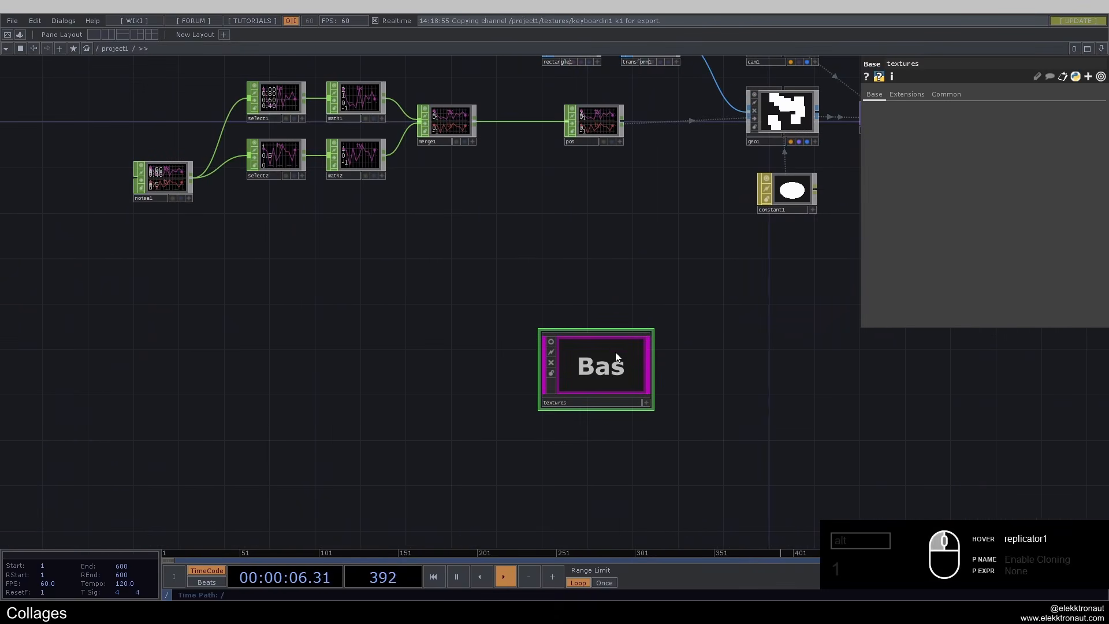
{"action": "scroll", "coordinate": [427, 287], "scroll_direction": "down", "scroll_amount": 4}
{"action": "left_click_drag", "start_coordinate": [426, 286], "coordinate": [572, 322]}
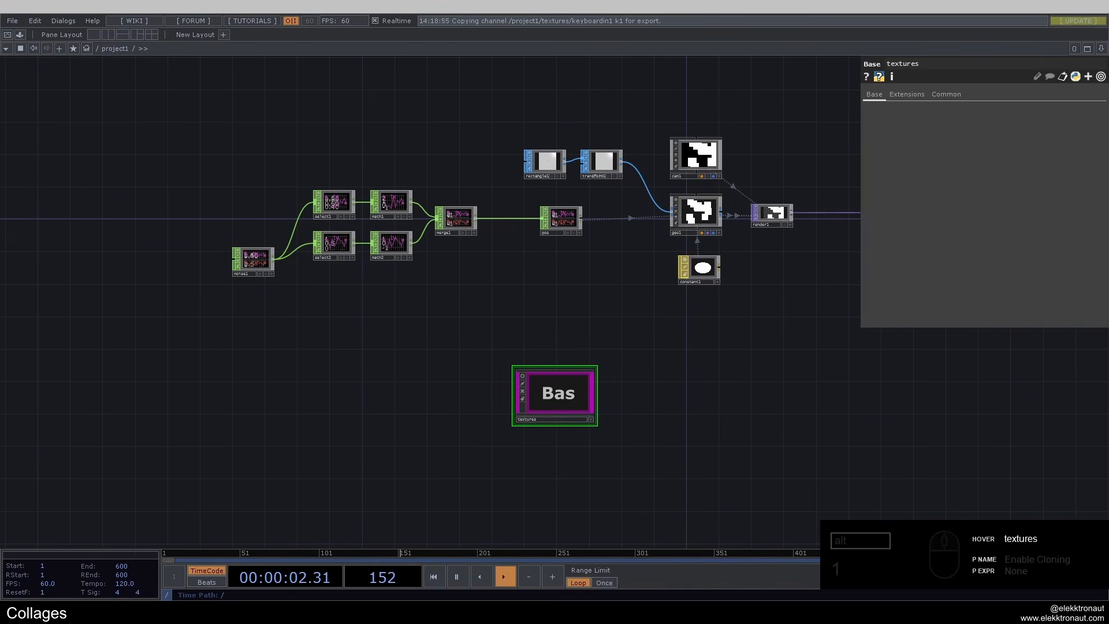
{"action": "scroll", "coordinate": [516, 346], "scroll_direction": "up", "scroll_amount": 2}
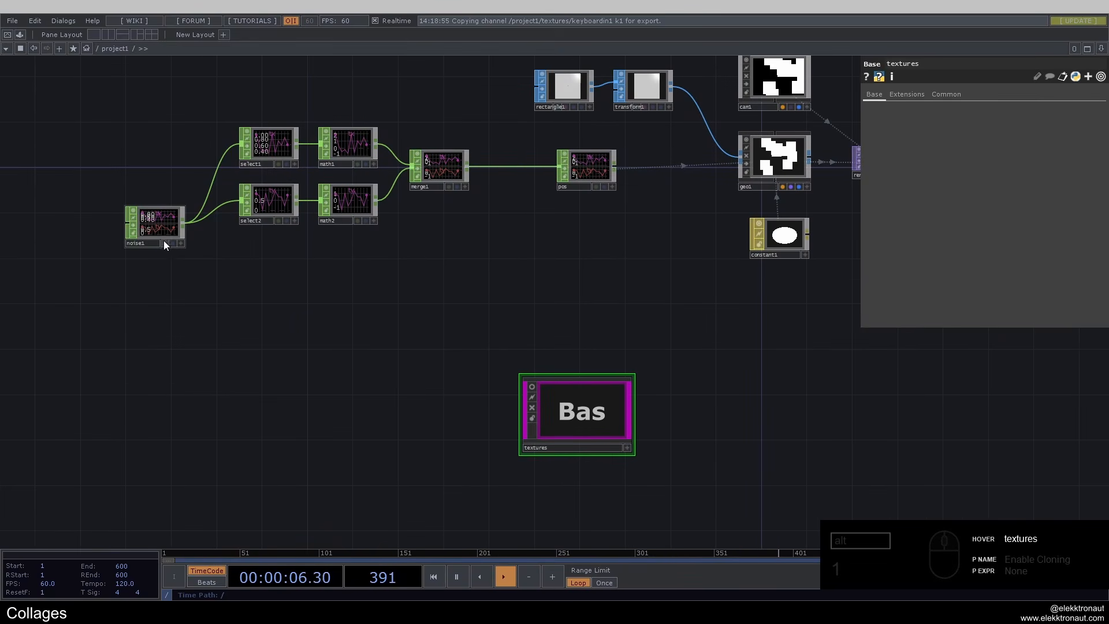
{"action": "right_click", "coordinate": [183, 221]}
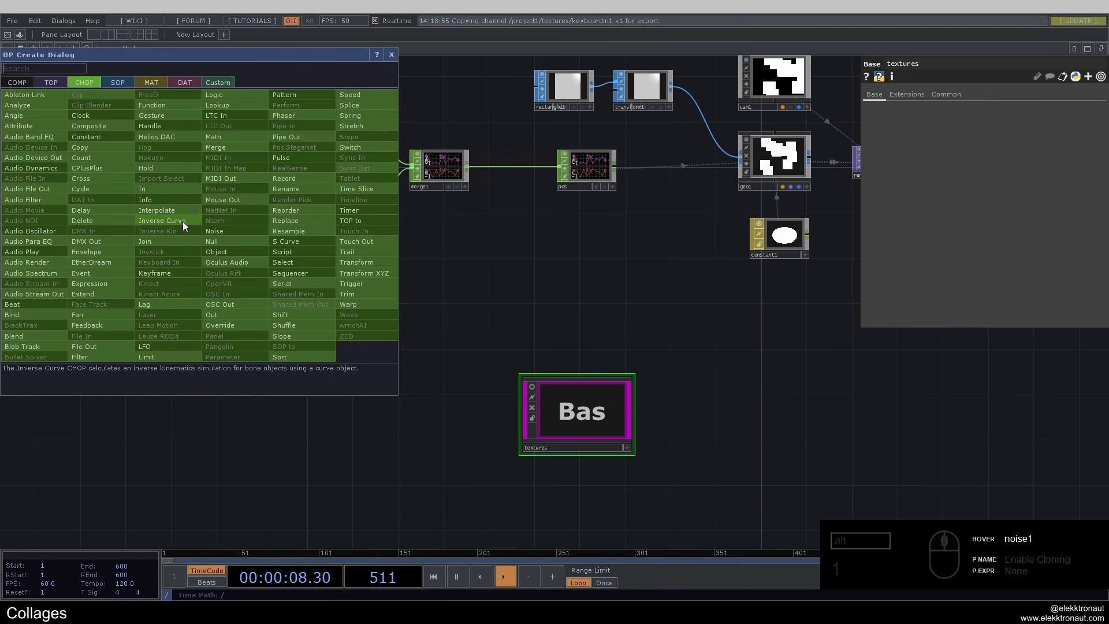
{"action": "type", "text": "p"}
{"action": "left_click", "coordinate": [286, 94]}
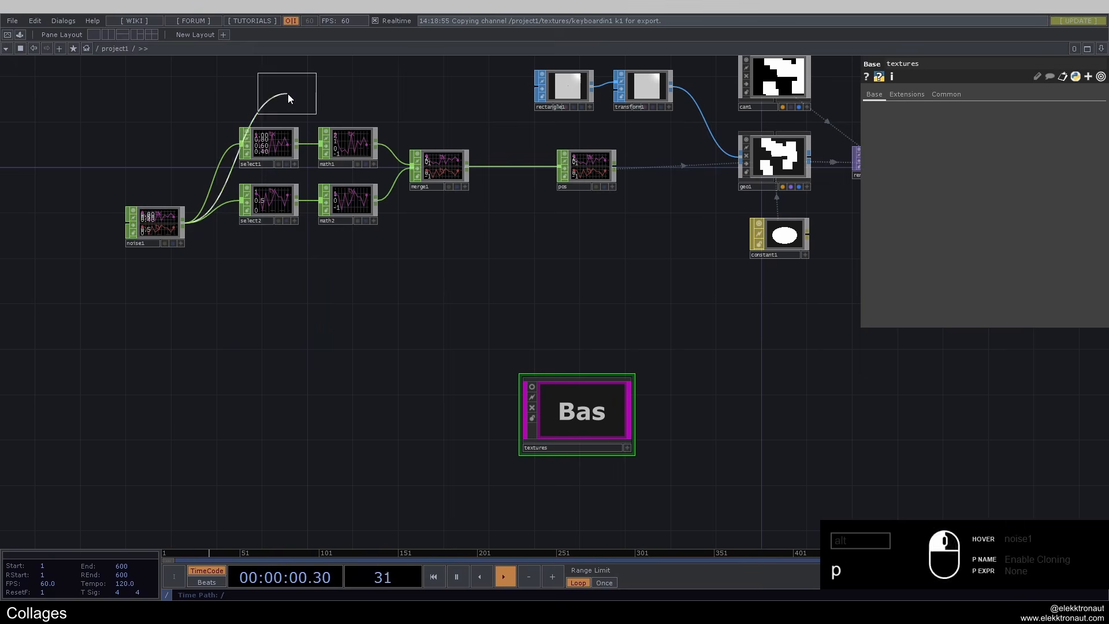
{"action": "left_click", "coordinate": [281, 330]}
{"action": "scroll", "coordinate": [280, 331], "scroll_direction": "up", "scroll_amount": 2}
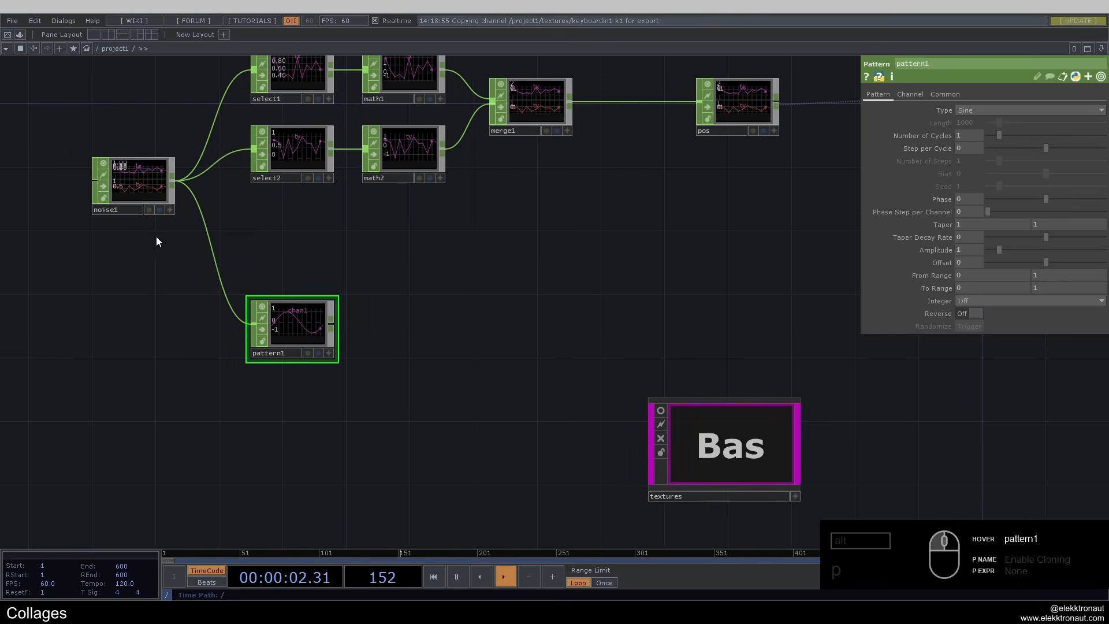
Check the channel names, start and end range and sample rate of the Noise CHOP that feeds the pattern.
{"action": "left_click", "coordinate": [137, 192]}
{"action": "left_click_drag", "start_coordinate": [156, 308], "coordinate": [290, 346]}
{"action": "left_click_drag", "start_coordinate": [273, 226], "coordinate": [225, 226]}
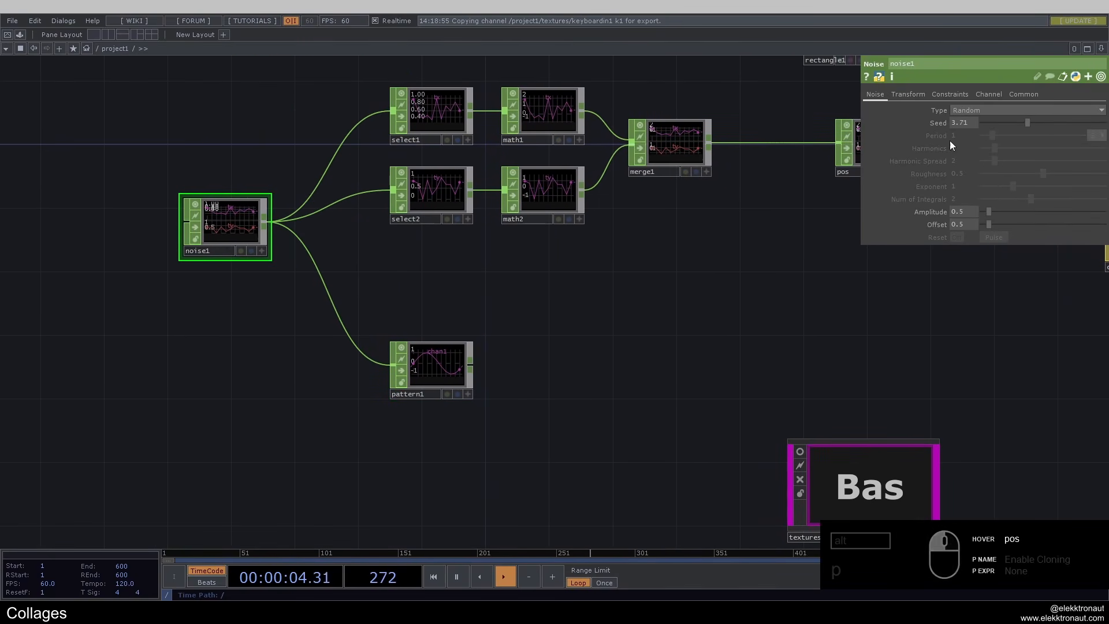
{"action": "left_click", "coordinate": [988, 94]}
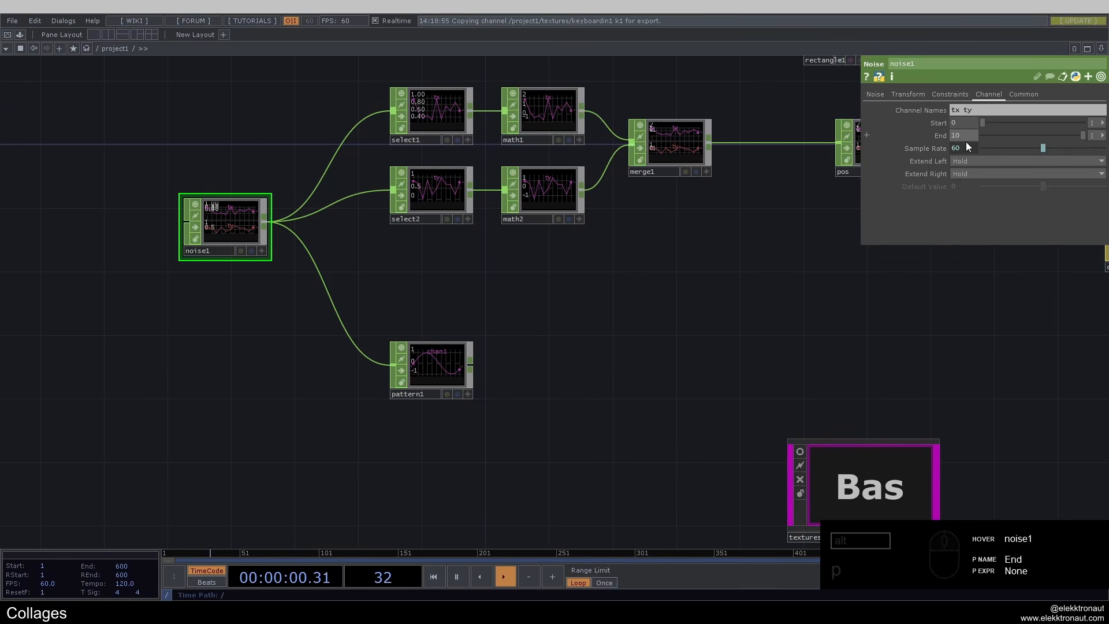
{"action": "left_click_drag", "start_coordinate": [234, 218], "coordinate": [191, 210]}
{"action": "left_click_drag", "start_coordinate": [532, 332], "coordinate": [449, 308]}
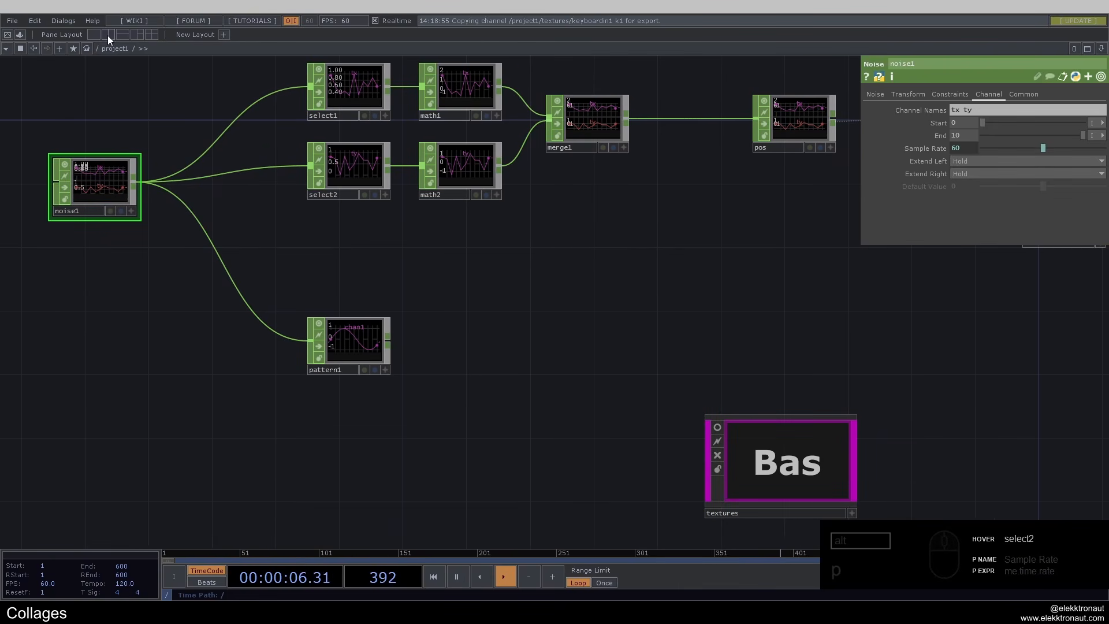
Move noise1 slightly lower and check the table size of the files DAT inside the textures Base.
{"action": "left_click_drag", "start_coordinate": [93, 178], "coordinate": [92, 210]}
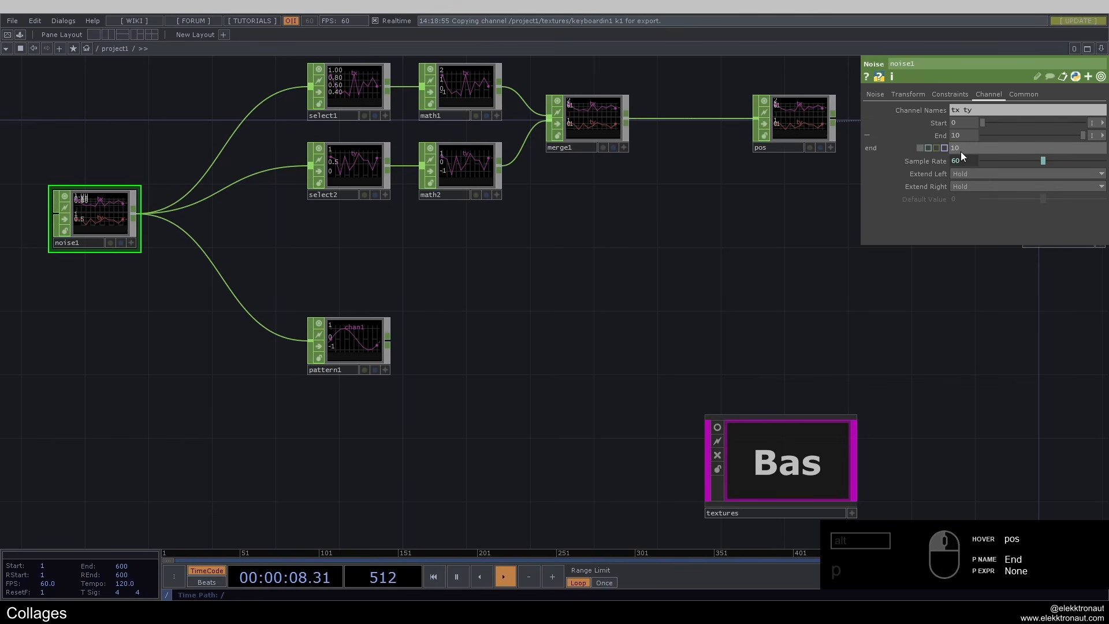
{"action": "double_click", "coordinate": [782, 459]}
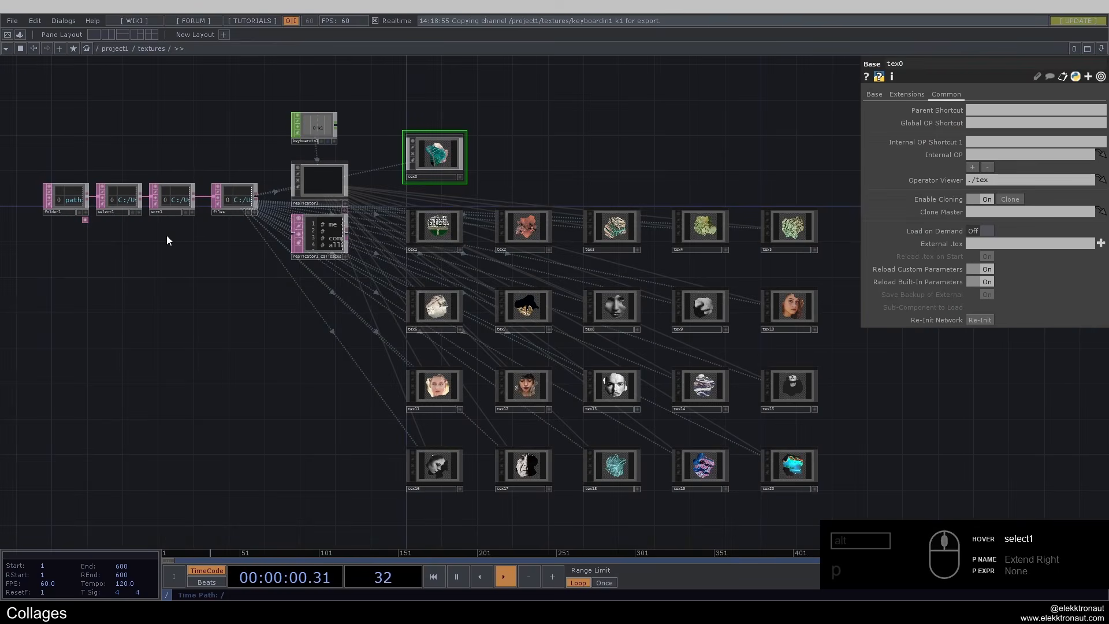
{"action": "scroll", "coordinate": [483, 241], "scroll_direction": "down", "scroll_amount": 10}
{"action": "scroll", "coordinate": [290, 164], "scroll_direction": "up", "scroll_amount": 1}
{"action": "left_click_drag", "start_coordinate": [290, 164], "coordinate": [412, 239]}
{"action": "scroll", "coordinate": [411, 239], "scroll_direction": "up", "scroll_amount": 1}
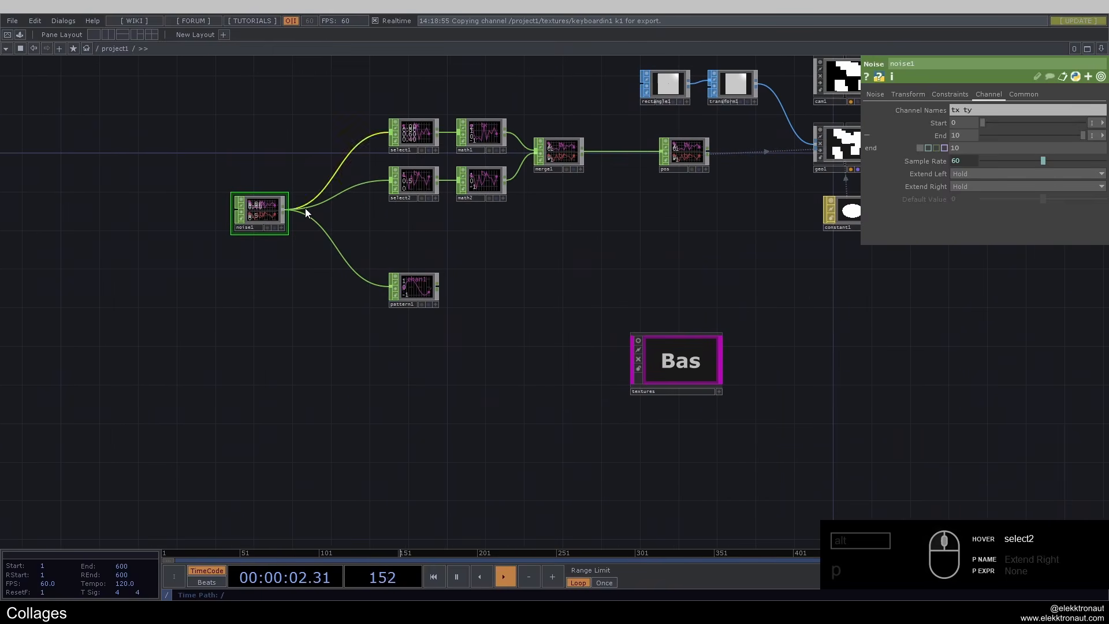
{"action": "scroll", "coordinate": [305, 208], "scroll_direction": "up", "scroll_amount": 4}
{"action": "scroll", "coordinate": [276, 222], "scroll_direction": "down", "scroll_amount": 5}
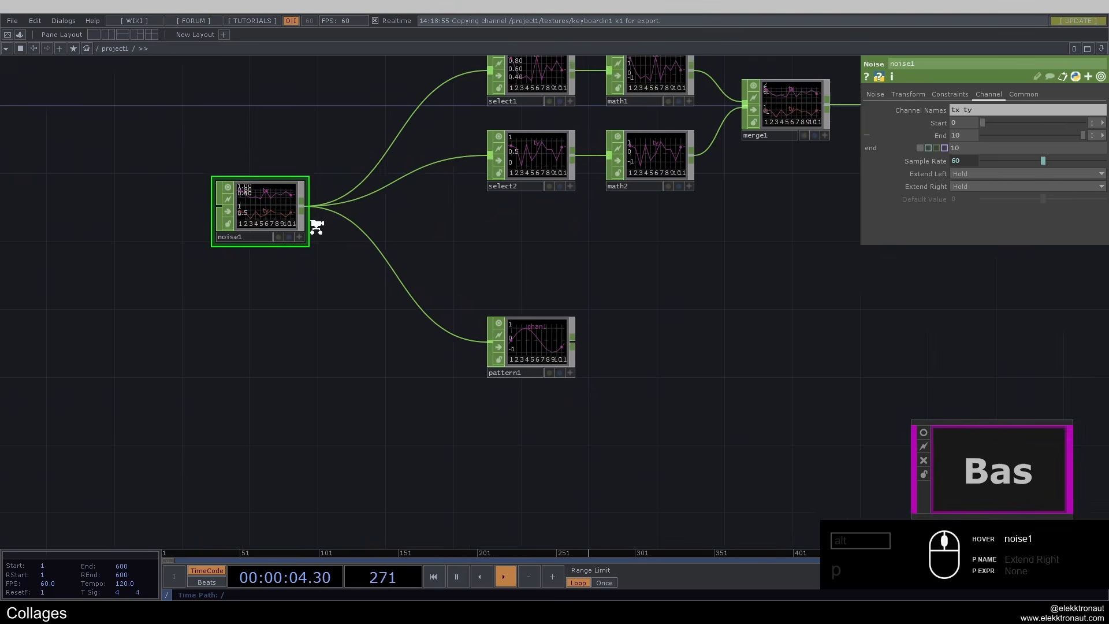
{"action": "scroll", "coordinate": [517, 347], "scroll_direction": "up", "scroll_amount": 6}
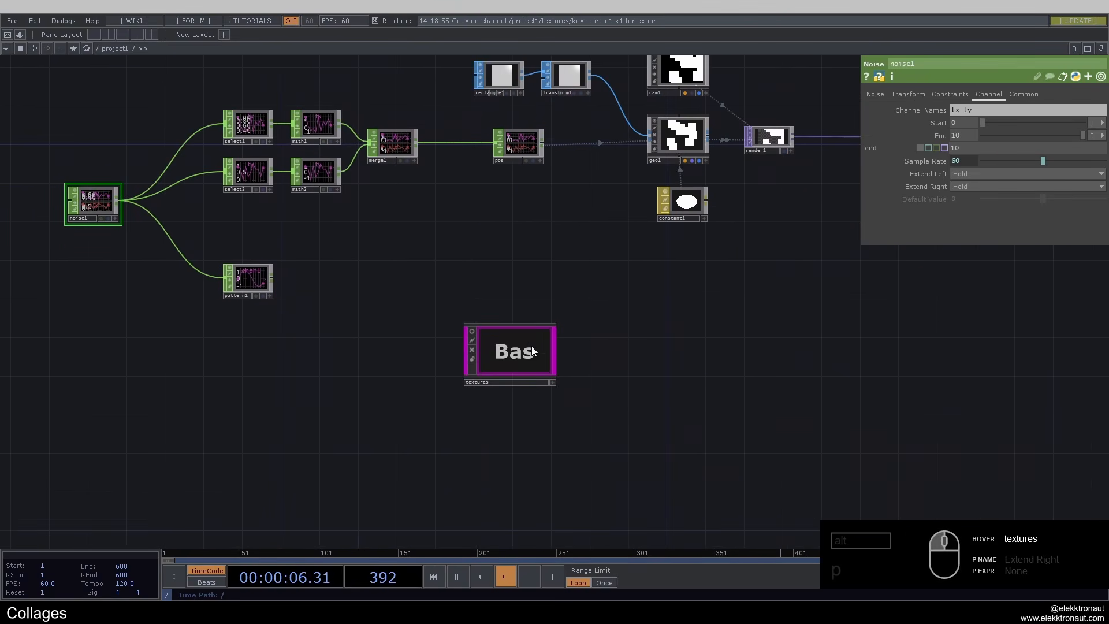
{"action": "scroll", "coordinate": [302, 166], "scroll_direction": "up", "scroll_amount": 2}
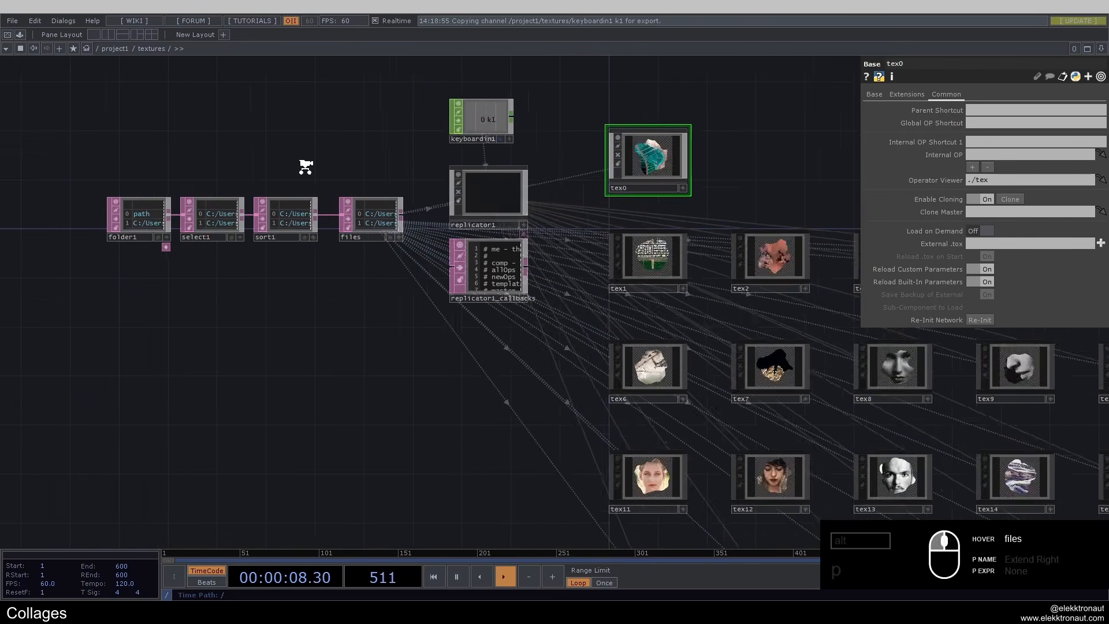
{"action": "scroll", "coordinate": [436, 252], "scroll_direction": "up", "scroll_amount": 4}
{"action": "middle_click", "coordinate": [450, 245]}
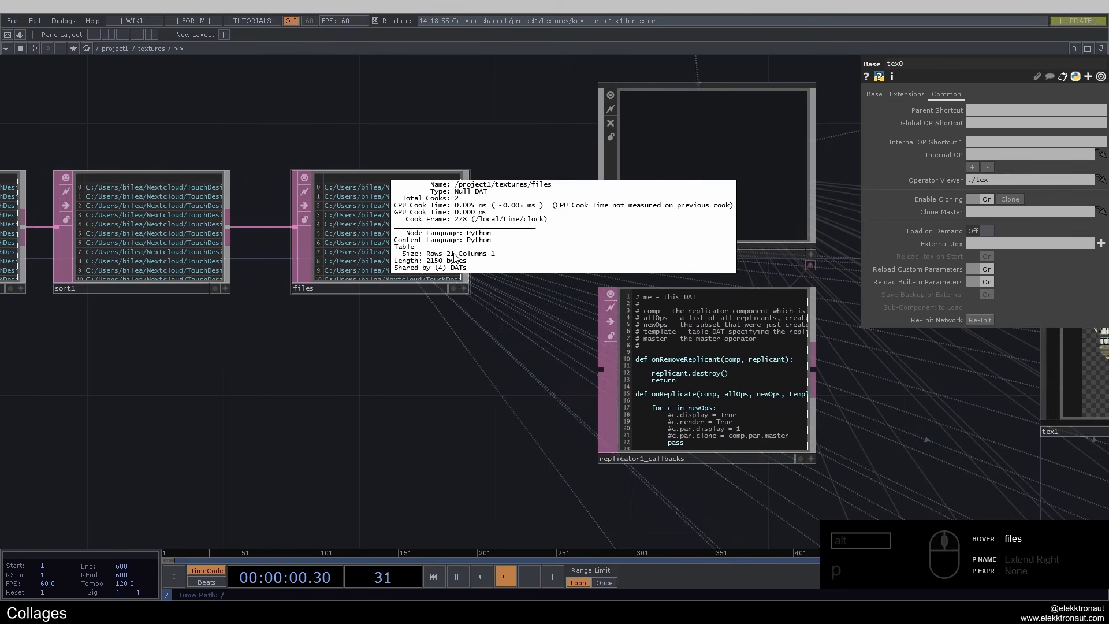
{"action": "scroll", "coordinate": [377, 263], "scroll_direction": "down", "scroll_amount": 3}
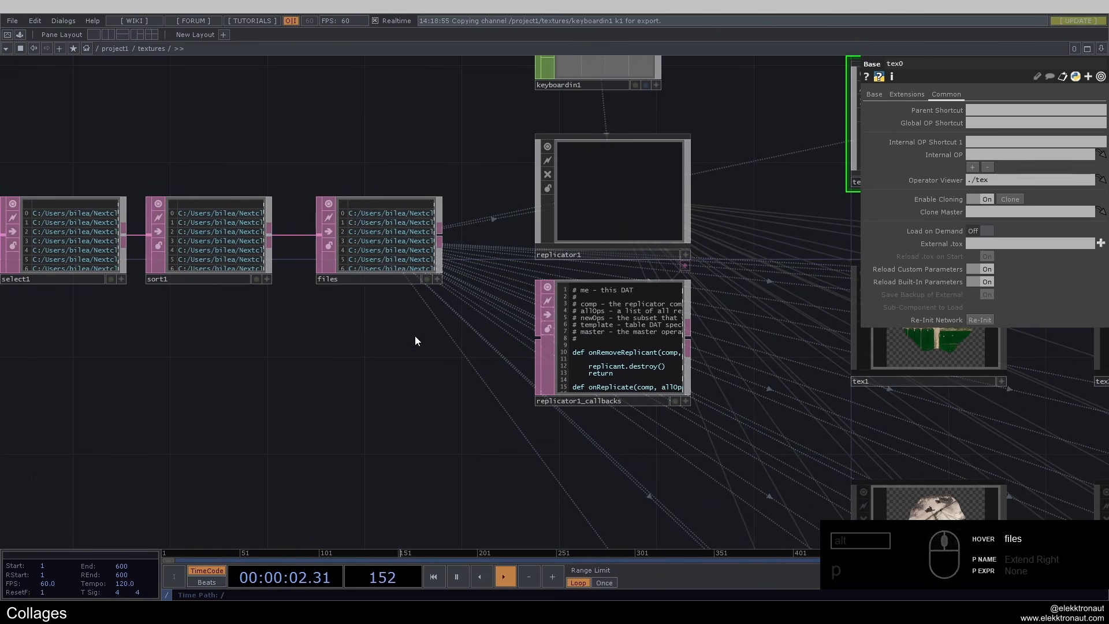
{"action": "scroll", "coordinate": [415, 341], "scroll_direction": "down", "scroll_amount": 8}
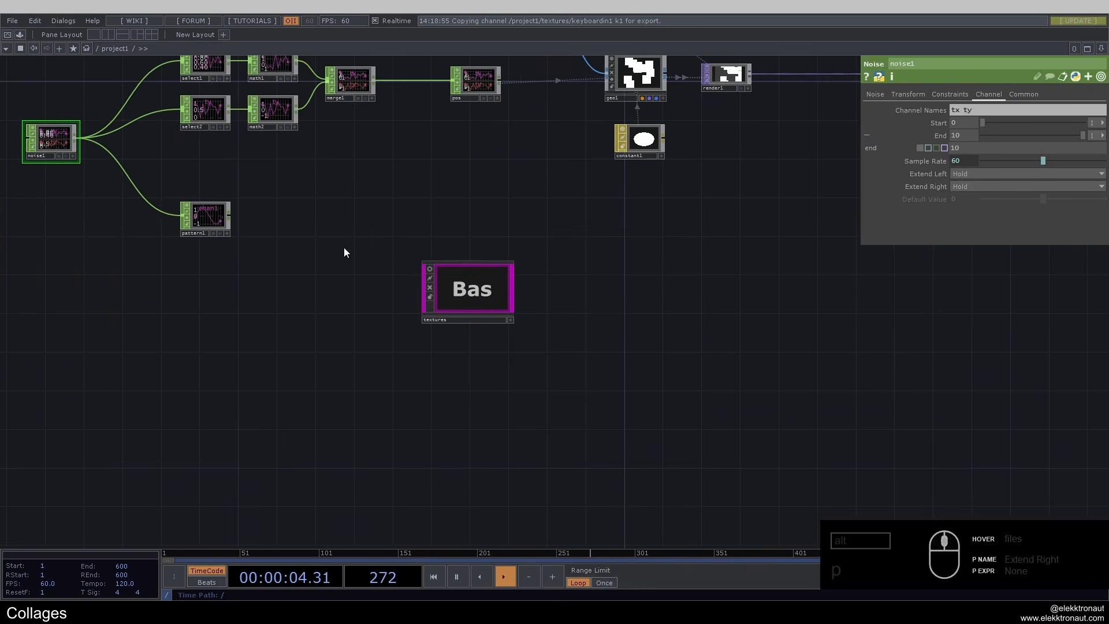
Set noise1's End to the expression op('textures/files').numRows - 1.
{"action": "left_click_drag", "start_coordinate": [345, 253], "coordinate": [529, 296]}
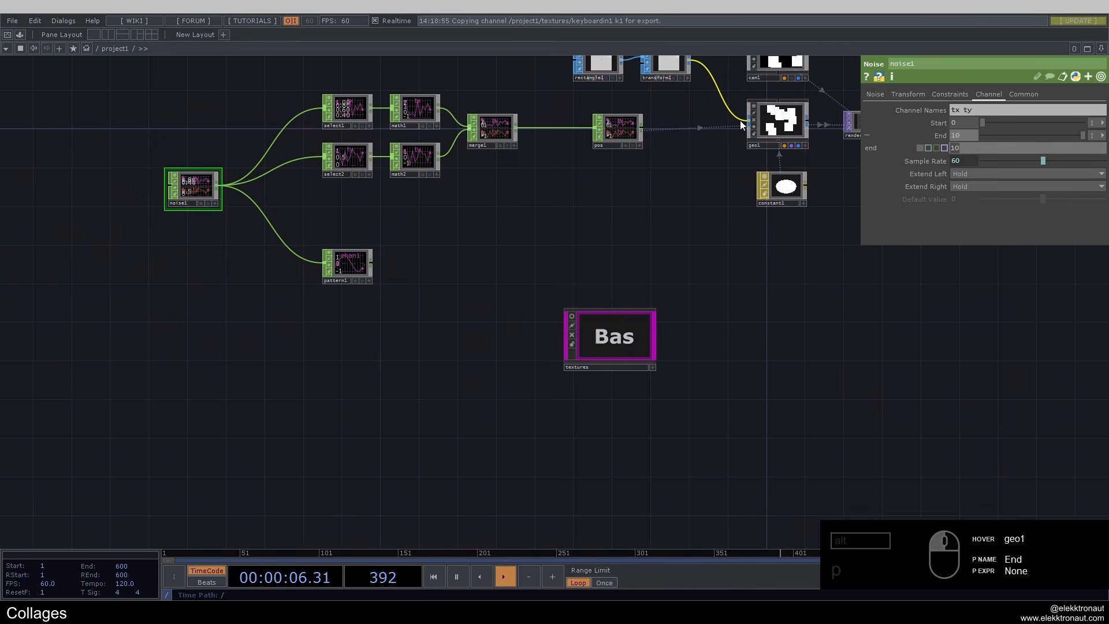
{"action": "type", "text": "op('"}
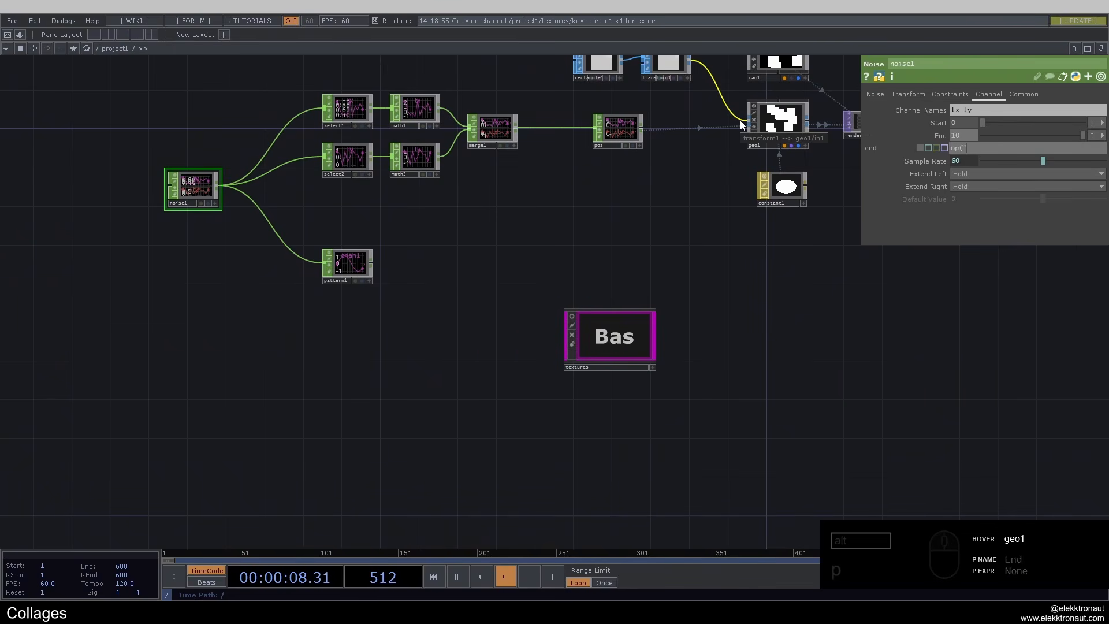
{"action": "type", "text": "textures"}
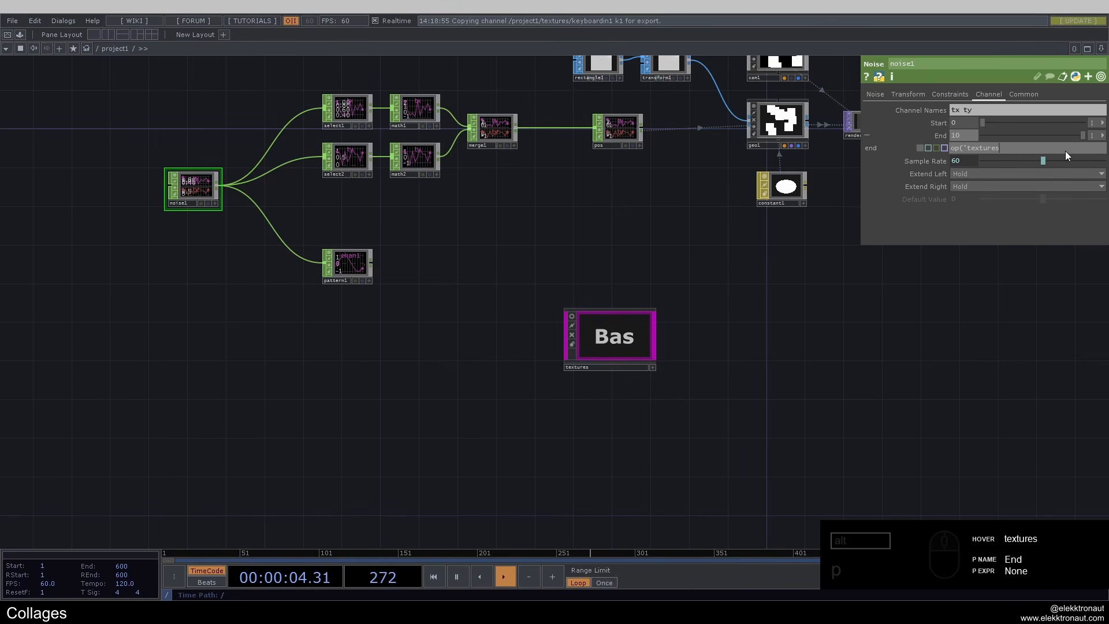
{"action": "type", "text": "/files"}
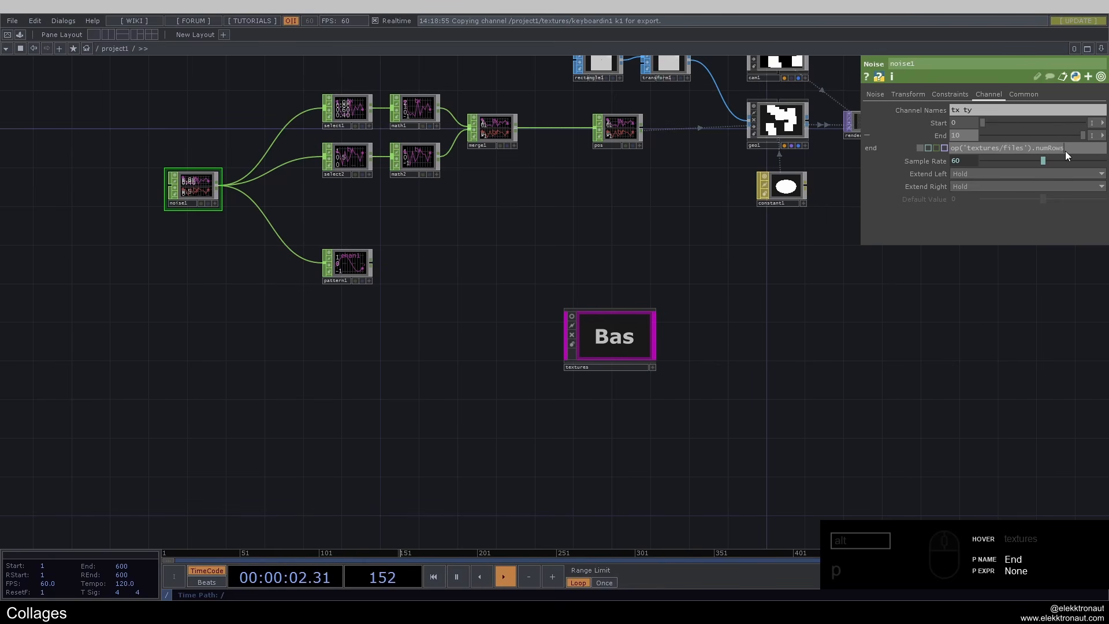
{"action": "type", "text": "').numRows - 1"}
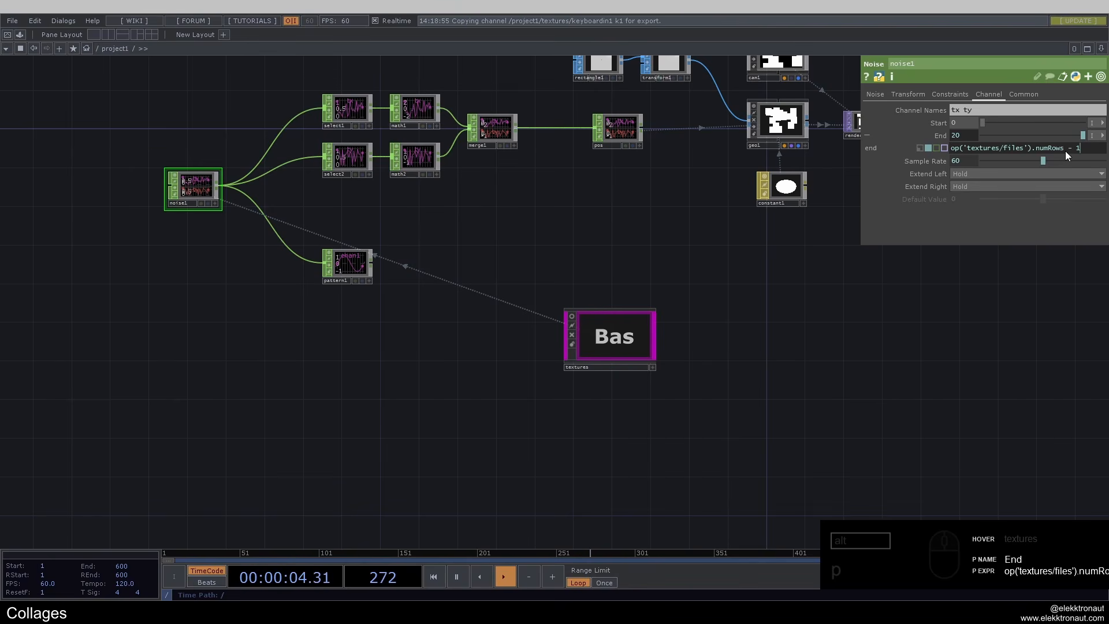
Compare noise1's sample count with the number of rows in the files DAT inside textures.
{"action": "middle_click", "coordinate": [210, 182]}
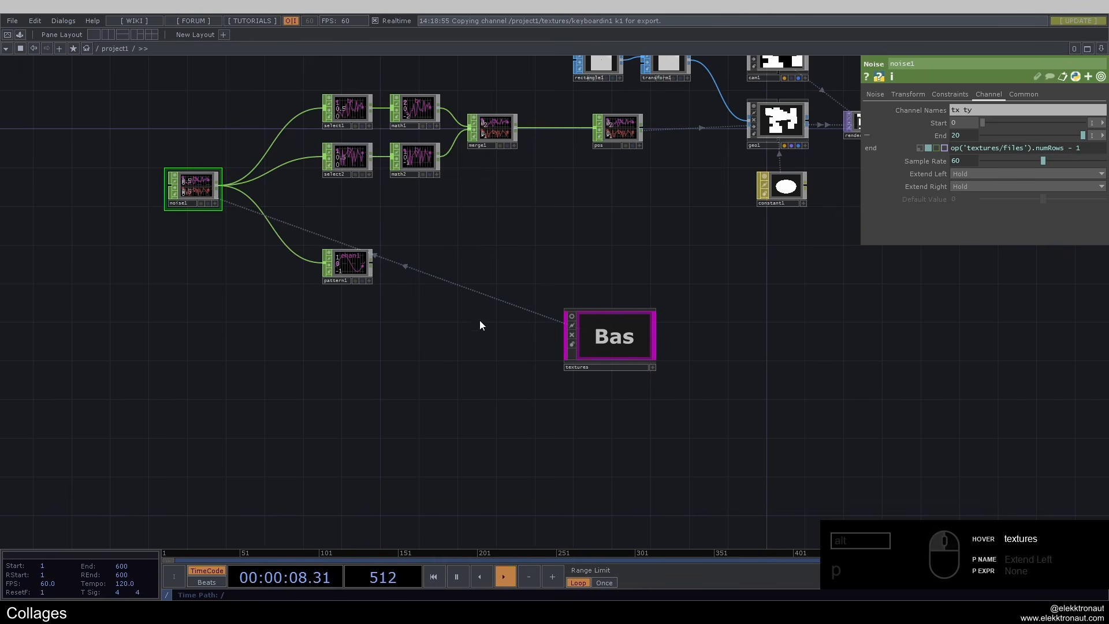
{"action": "left_click", "coordinate": [617, 343]}
{"action": "double_click", "coordinate": [616, 340]}
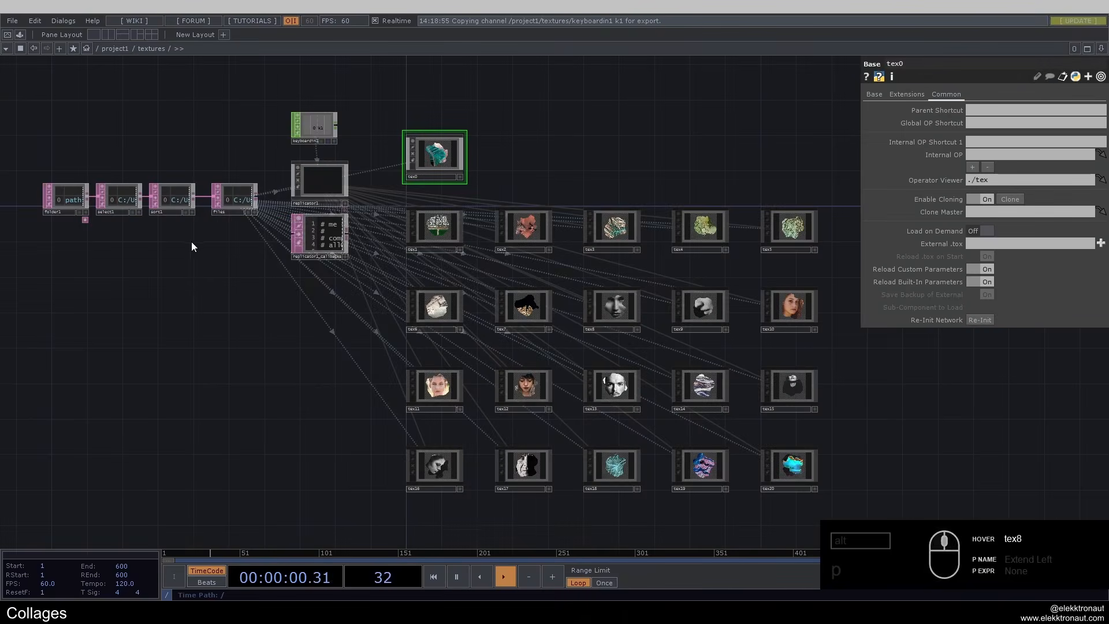
{"action": "scroll", "coordinate": [192, 241], "scroll_direction": "up", "scroll_amount": 3}
{"action": "left_click", "coordinate": [273, 164]}
{"action": "scroll", "coordinate": [476, 317], "scroll_direction": "down", "scroll_amount": 10}
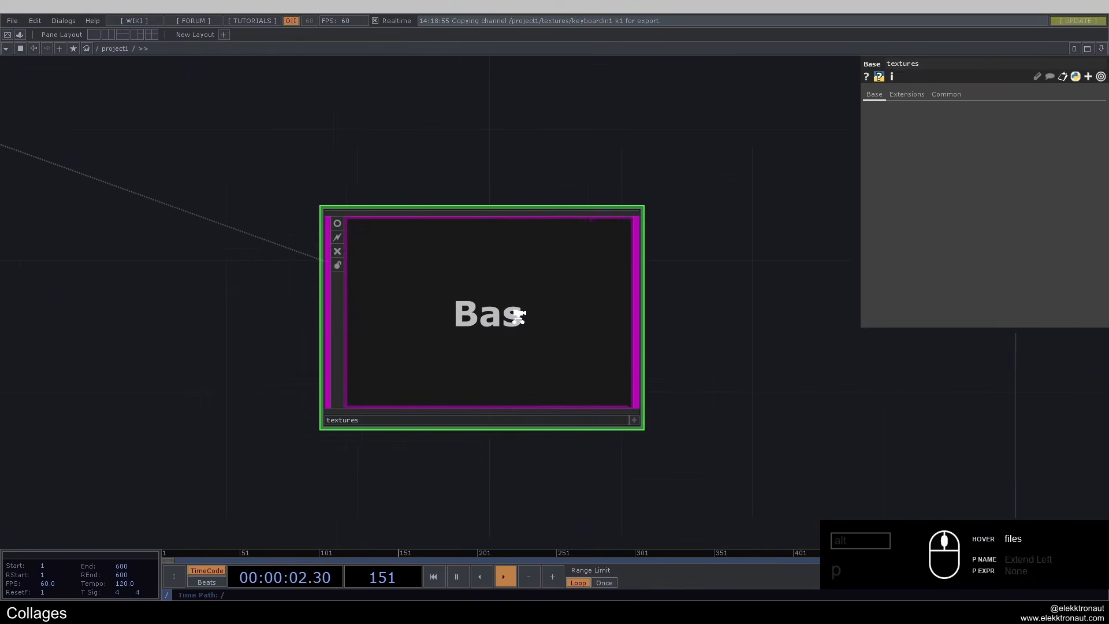
{"action": "left_click_drag", "start_coordinate": [361, 309], "coordinate": [425, 331]}
{"action": "scroll", "coordinate": [394, 275], "scroll_direction": "up", "scroll_amount": 3}
{"action": "scroll", "coordinate": [394, 275], "scroll_direction": "up", "scroll_amount": 1}
{"action": "left_click", "coordinate": [184, 200]}
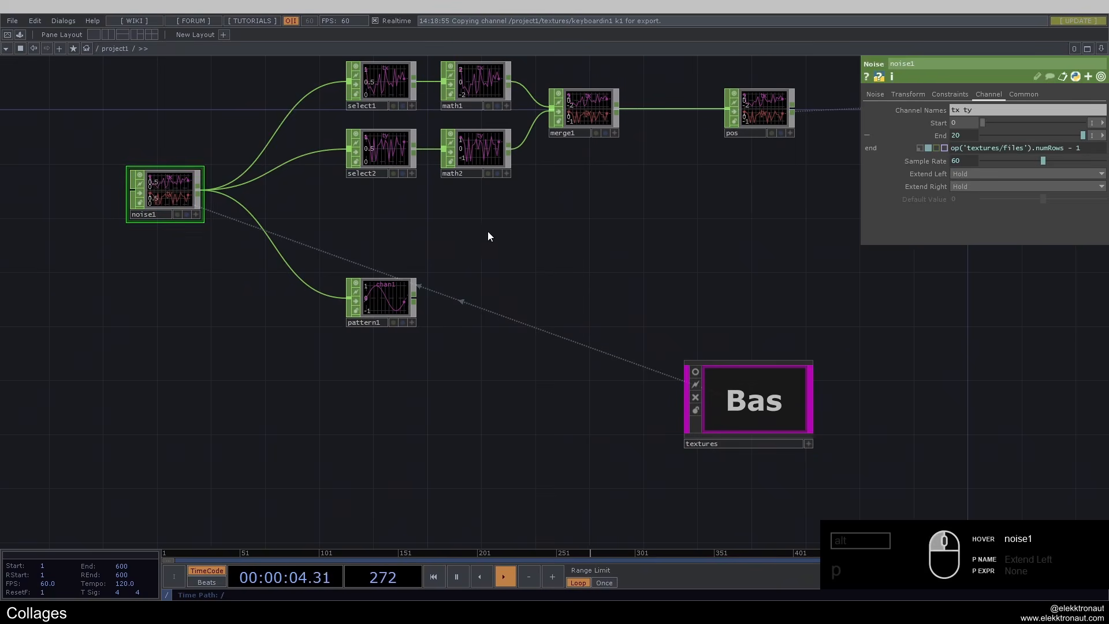
Change the waveform type of the Pattern CHOP to Ramp.
{"action": "left_click_drag", "start_coordinate": [510, 229], "coordinate": [411, 293]}
{"action": "scroll", "coordinate": [414, 292], "scroll_direction": "down", "scroll_amount": 3}
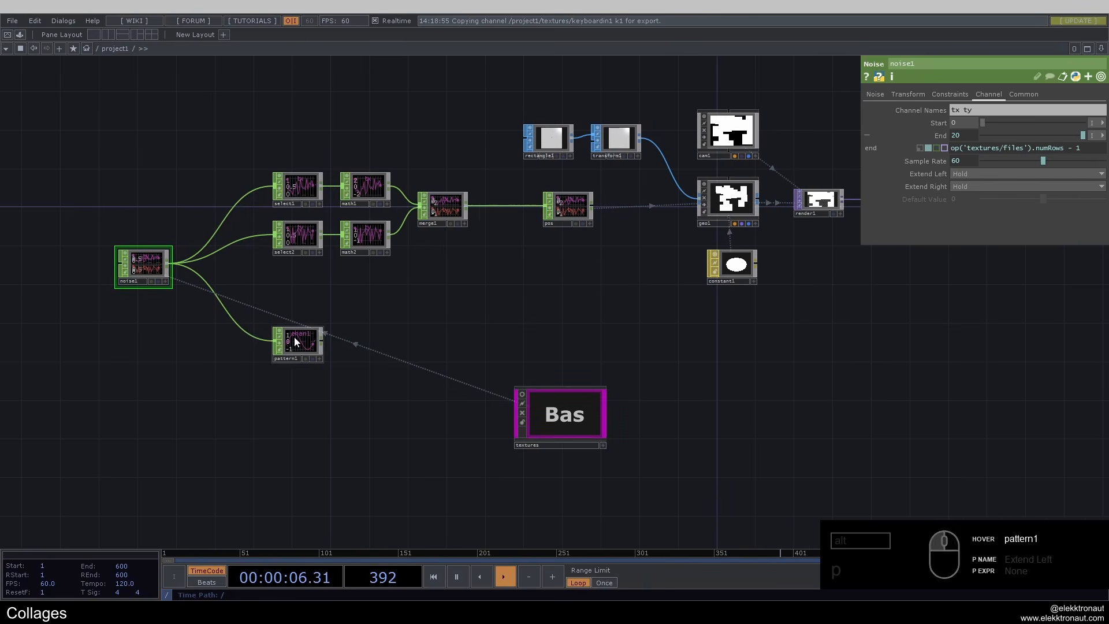
{"action": "scroll", "coordinate": [297, 338], "scroll_direction": "up", "scroll_amount": 4}
{"action": "left_click", "coordinate": [309, 335]}
{"action": "left_click_drag", "start_coordinate": [308, 332], "coordinate": [356, 304]}
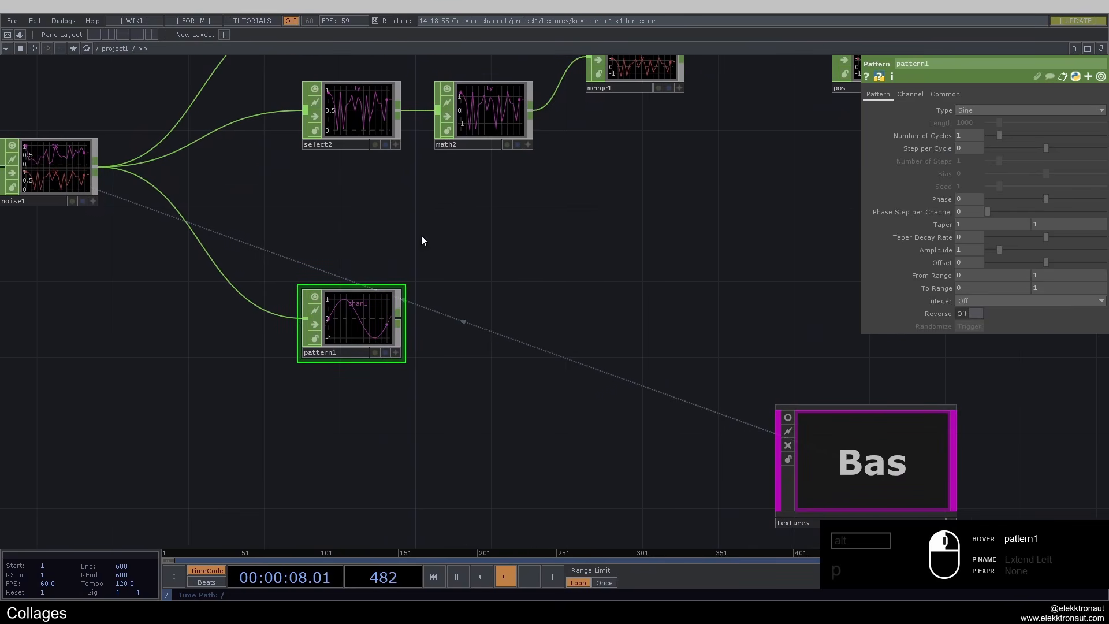
{"action": "left_click", "coordinate": [966, 111]}
{"action": "left_click", "coordinate": [978, 161]}
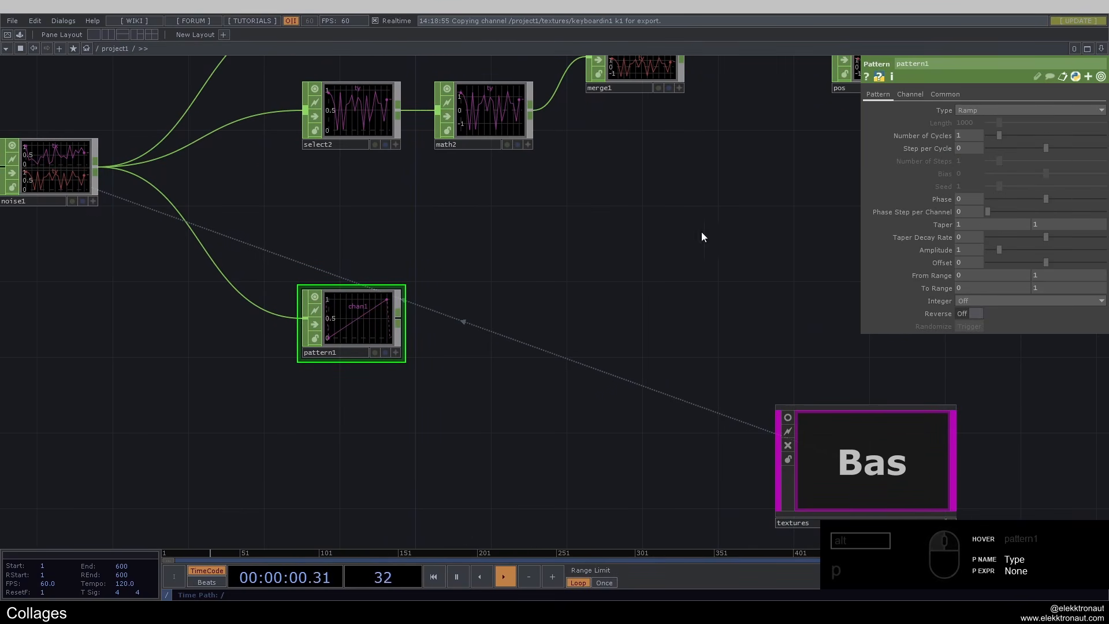
Name the Pattern CHOP's channel index.
{"action": "left_click", "coordinate": [910, 94]}
{"action": "left_click", "coordinate": [983, 109]}
{"action": "type", "text": "index"}
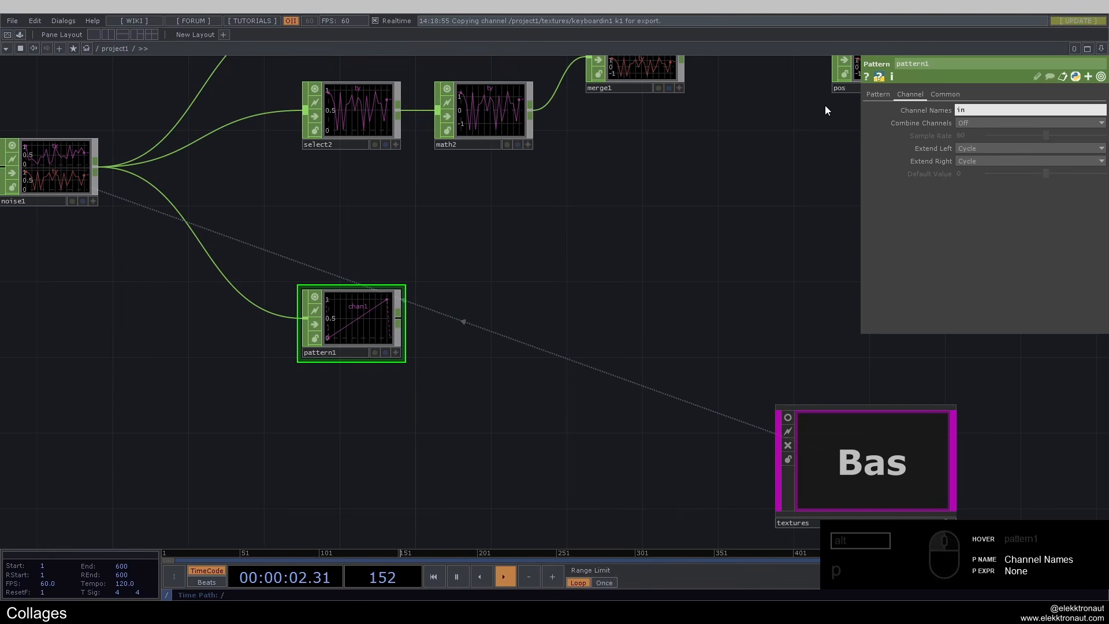
{"action": "key", "text": "Return"}
Reuse noise1's End expression op('textures/files').numRows - 1 as the upper To Range value of pattern1.
{"action": "left_click", "coordinate": [878, 94]}
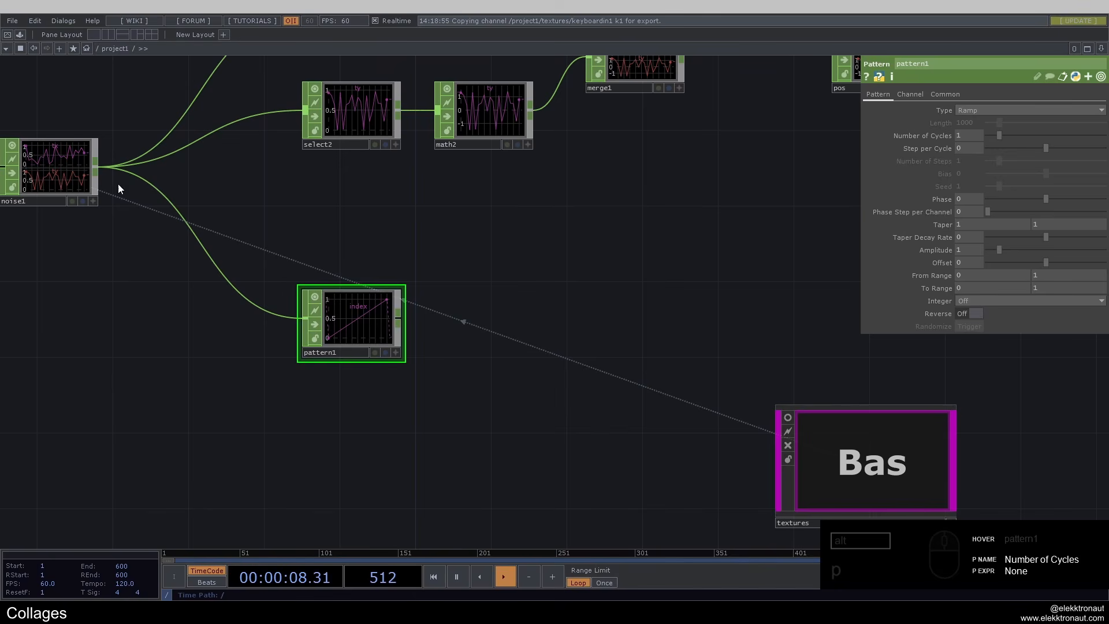
{"action": "left_click", "coordinate": [75, 172]}
{"action": "left_click", "coordinate": [940, 136]}
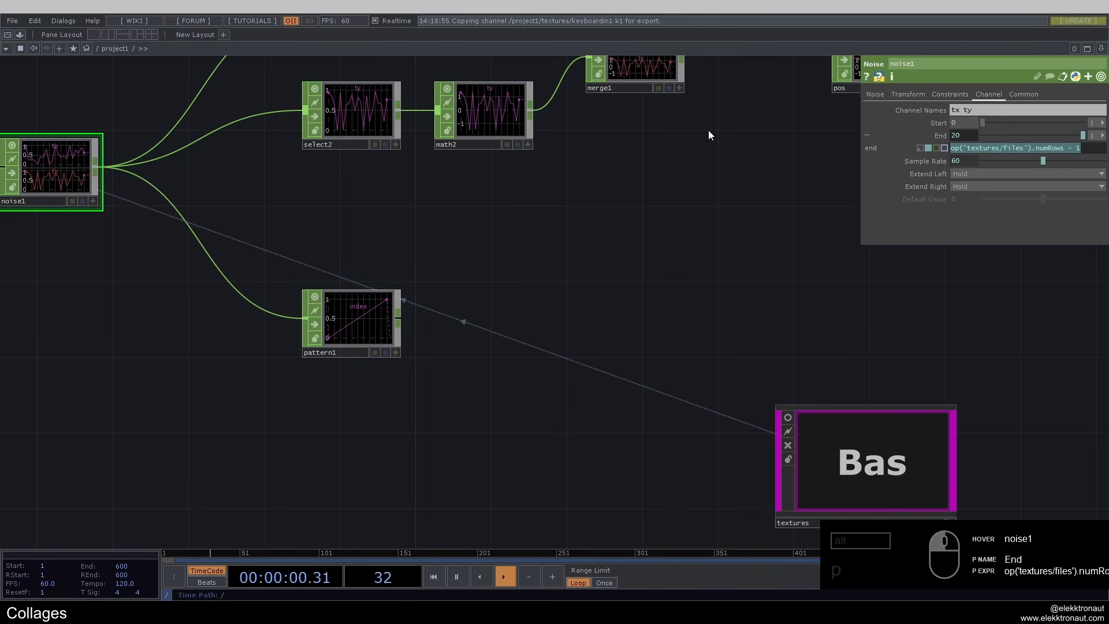
{"action": "left_click", "coordinate": [383, 327]}
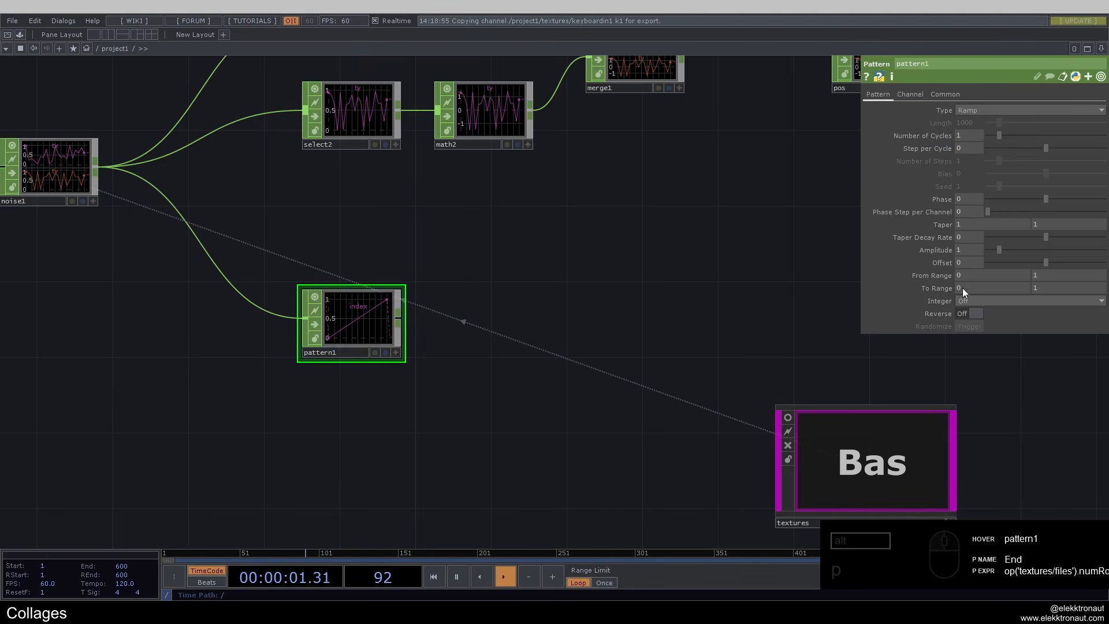
{"action": "left_click", "coordinate": [1049, 288]}
{"action": "type", "text": "20"}
{"action": "key", "text": "Return"}
Examine the pattern's index ramp and compare its range with the numbering of the texture Bases from tex0 to tex20.
{"action": "scroll", "coordinate": [354, 229], "scroll_direction": "up", "scroll_amount": 3}
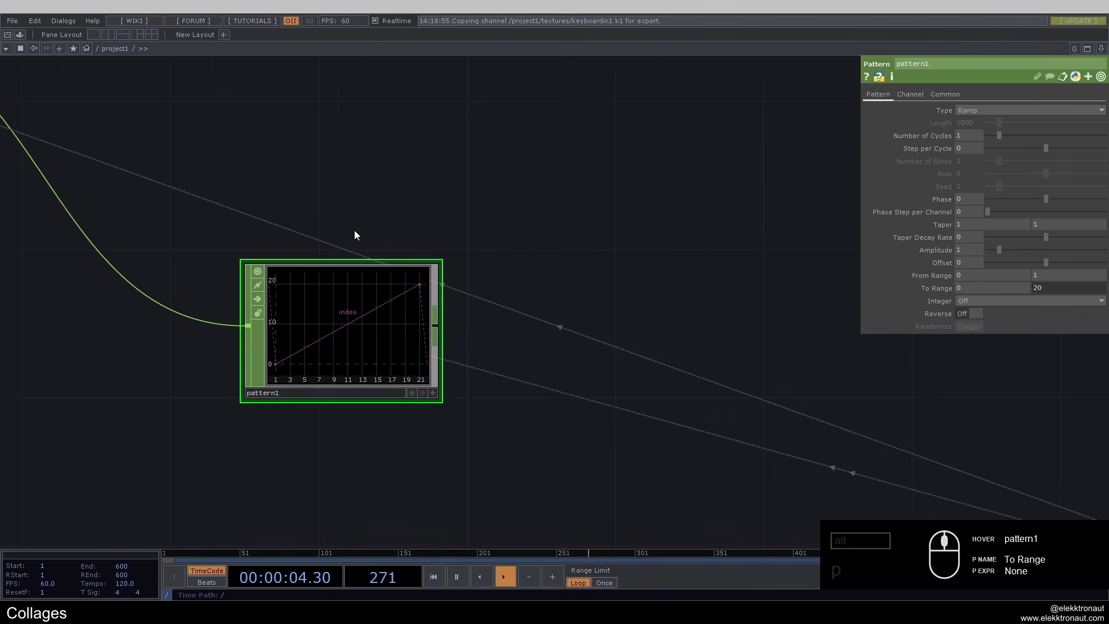
{"action": "scroll", "coordinate": [354, 234], "scroll_direction": "up", "scroll_amount": 3}
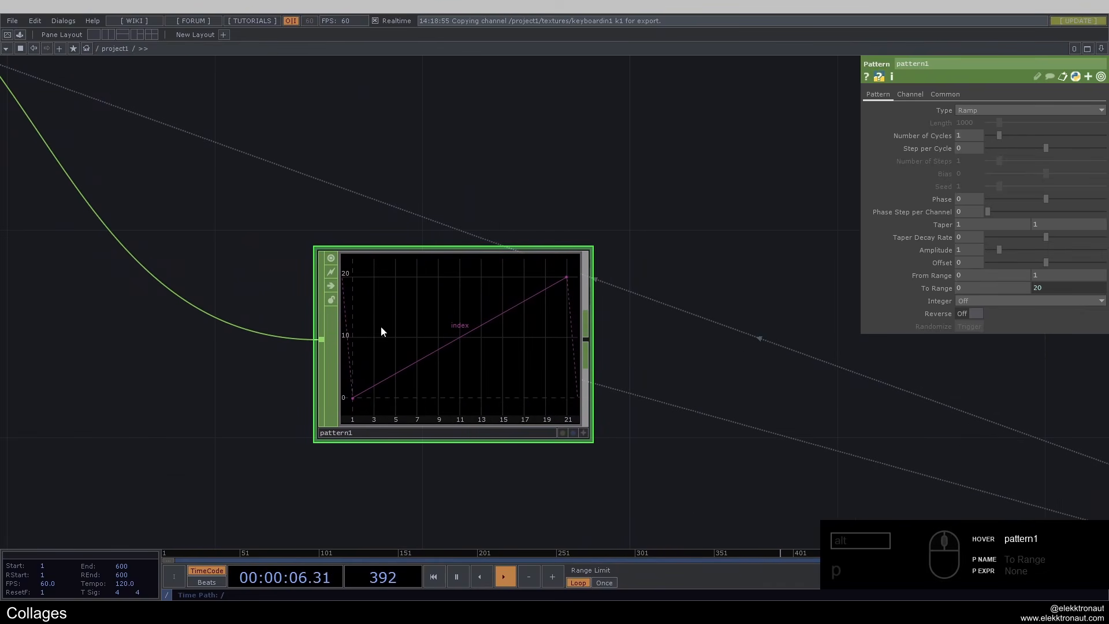
{"action": "scroll", "coordinate": [350, 378], "scroll_direction": "down", "scroll_amount": 4}
{"action": "left_click_drag", "start_coordinate": [439, 276], "coordinate": [192, 130]}
{"action": "scroll", "coordinate": [681, 363], "scroll_direction": "up", "scroll_amount": 5}
{"action": "scroll", "coordinate": [682, 363], "scroll_direction": "up", "scroll_amount": 2}
{"action": "left_click_drag", "start_coordinate": [535, 151], "coordinate": [454, 112]}
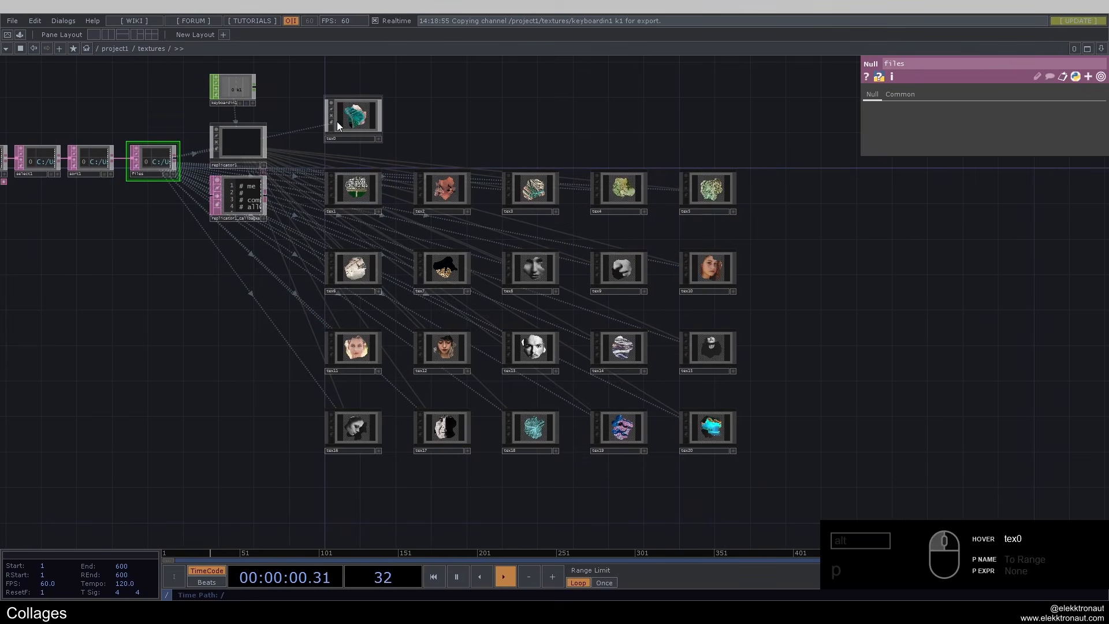
{"action": "scroll", "coordinate": [708, 446], "scroll_direction": "up", "scroll_amount": 4}
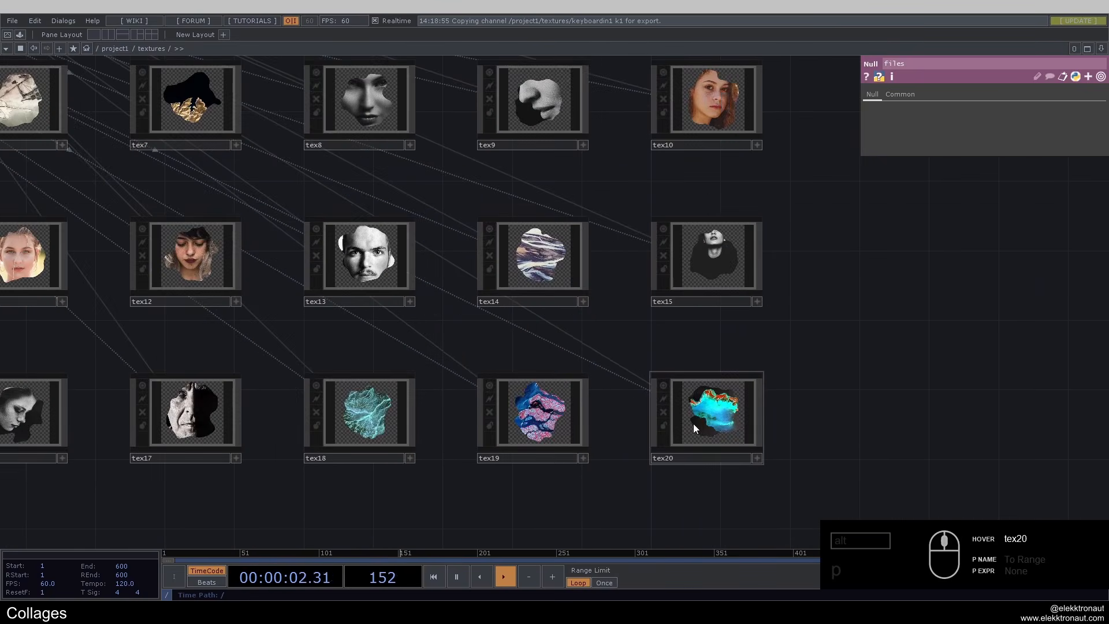
Leave the textures component and review the channel length of noise1 and the ramp range of pattern1.
{"action": "scroll", "coordinate": [678, 394], "scroll_direction": "down", "scroll_amount": 12}
{"action": "scroll", "coordinate": [506, 322], "scroll_direction": "up", "scroll_amount": 4}
{"action": "scroll", "coordinate": [459, 354], "scroll_direction": "up", "scroll_amount": 4}
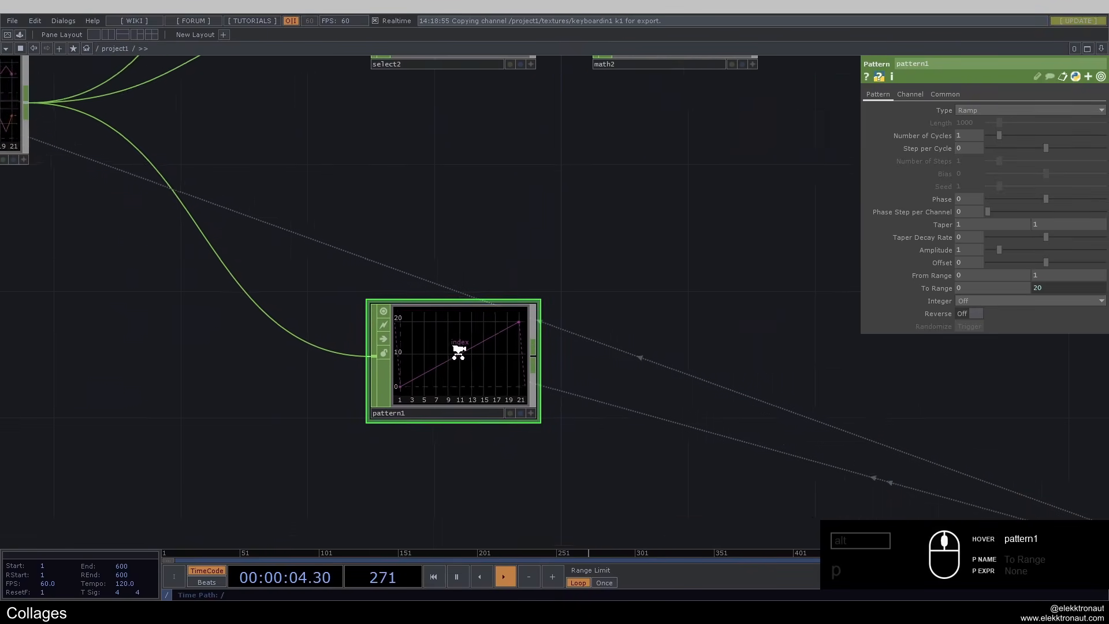
{"action": "scroll", "coordinate": [462, 346], "scroll_direction": "down", "scroll_amount": 4}
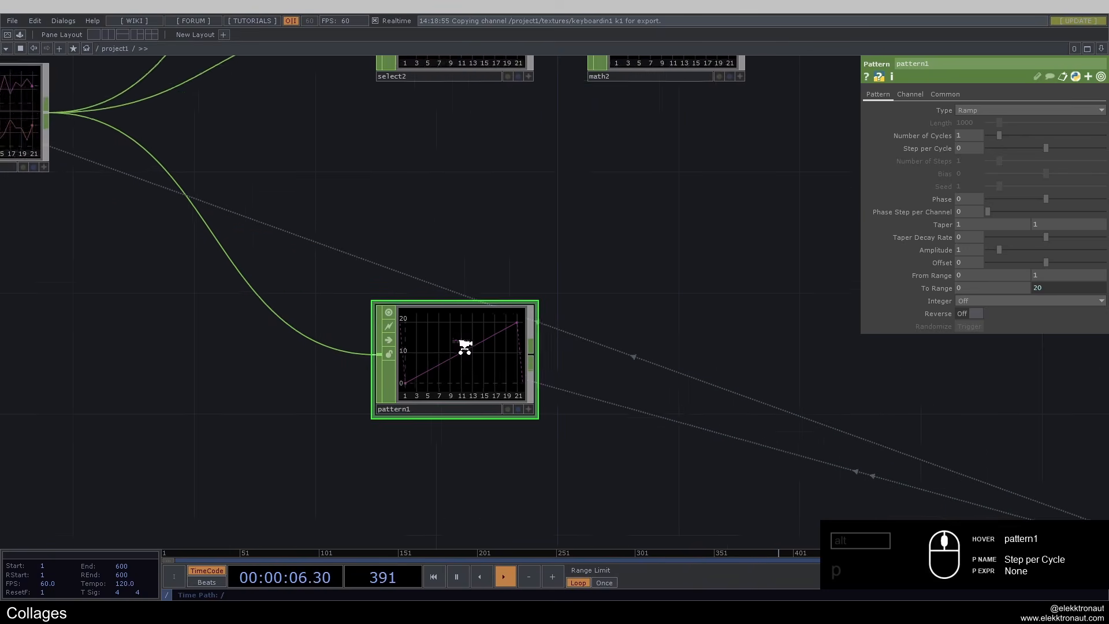
{"action": "left_click_drag", "start_coordinate": [434, 326], "coordinate": [467, 332]}
{"action": "scroll", "coordinate": [465, 331], "scroll_direction": "up", "scroll_amount": 2}
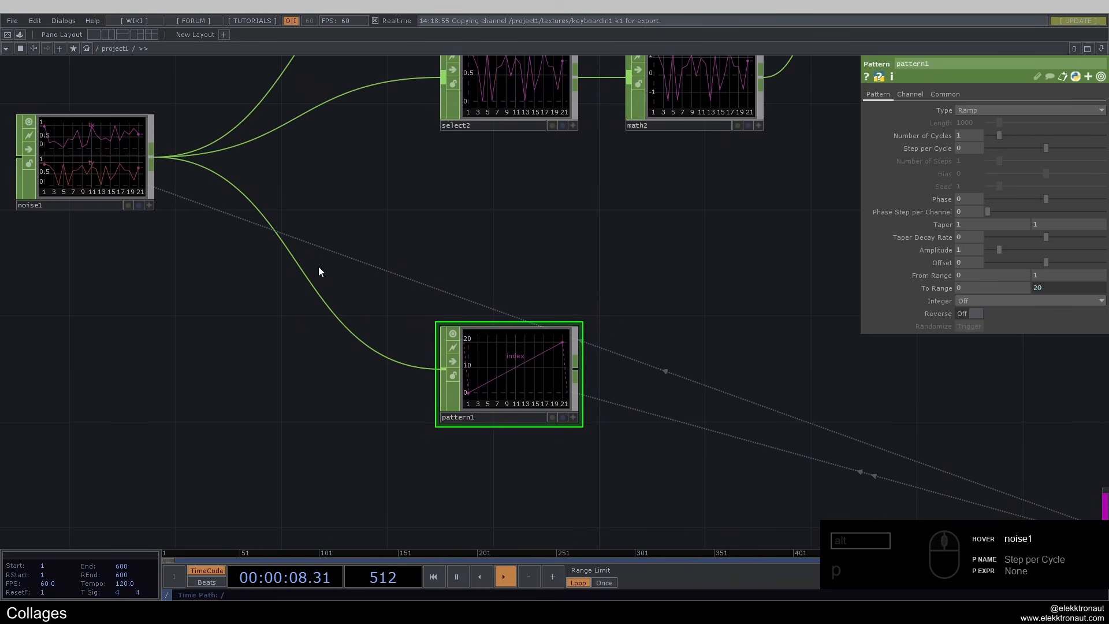
{"action": "left_click", "coordinate": [110, 150]}
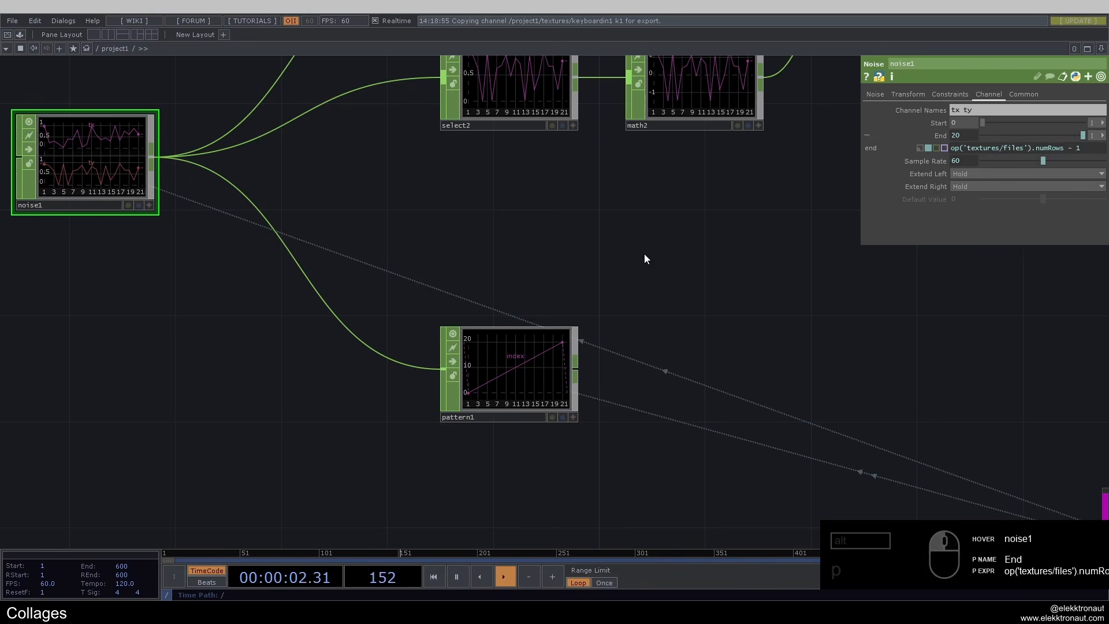
{"action": "left_click", "coordinate": [550, 363]}
{"action": "scroll", "coordinate": [705, 382], "scroll_direction": "up", "scroll_amount": 2}
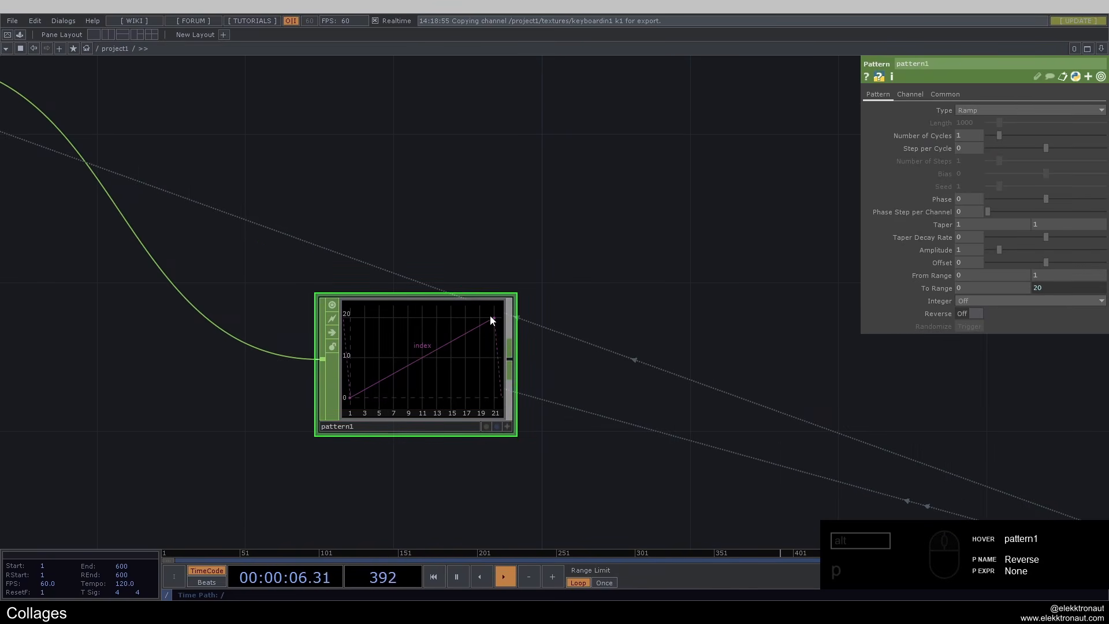
{"action": "scroll", "coordinate": [26, 404], "scroll_direction": "down", "scroll_amount": 4}
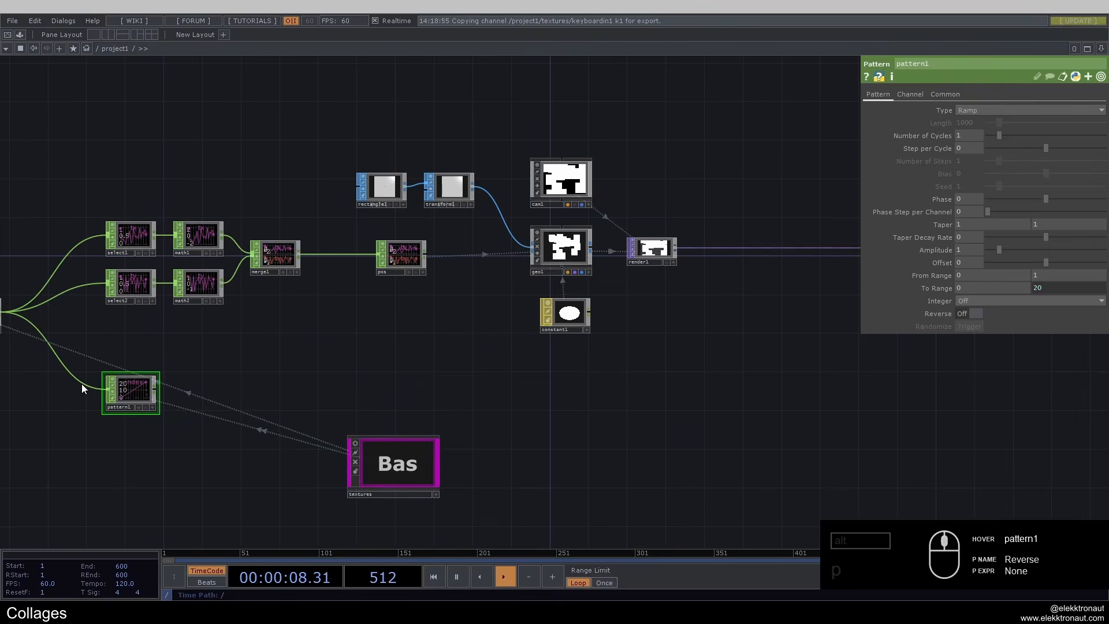
Add a Null CHOP after pattern1 and name it index.
{"action": "scroll", "coordinate": [82, 383], "scroll_direction": "up", "scroll_amount": 1}
{"action": "left_click_drag", "start_coordinate": [667, 406], "coordinate": [740, 366]}
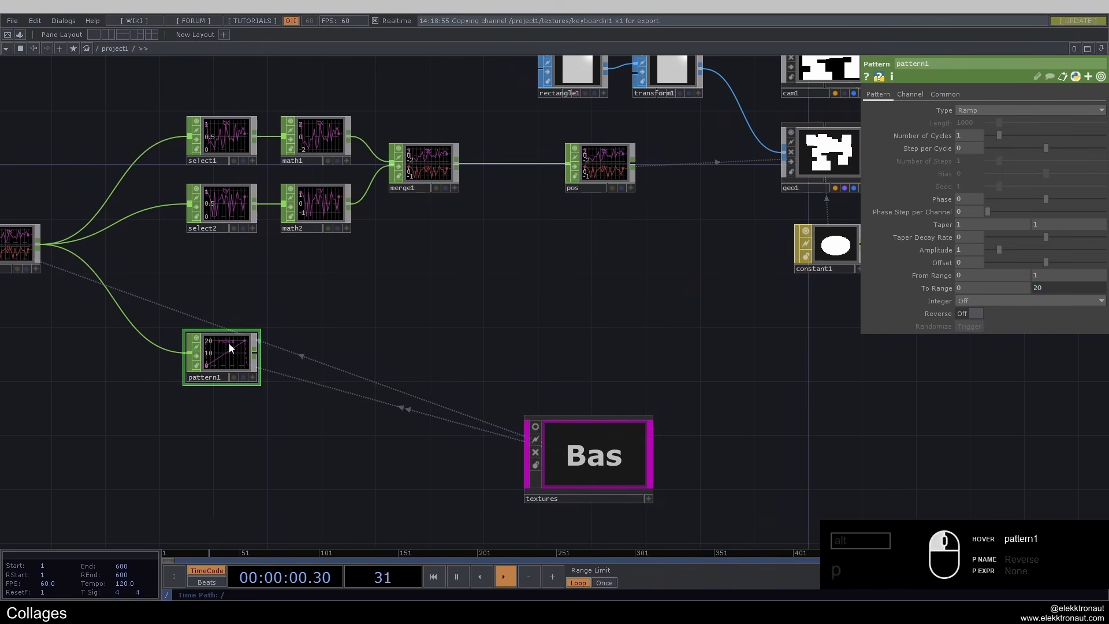
{"action": "key", "text": "alt+n"}
{"action": "left_click", "coordinate": [624, 355]}
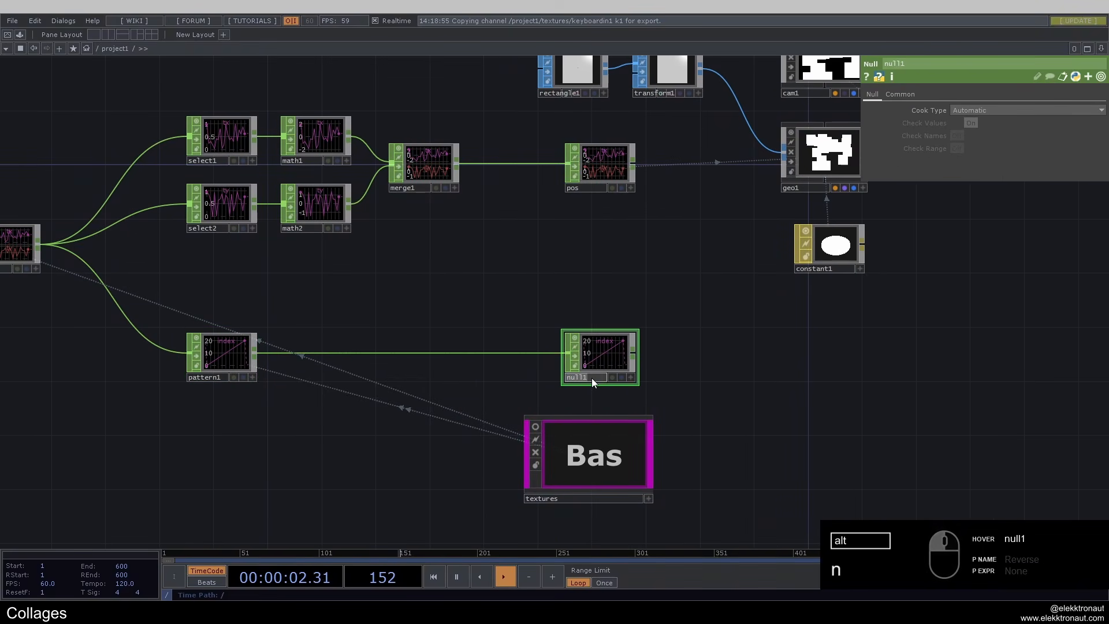
{"action": "type", "text": "index"}
{"action": "key", "text": "Return"}
Move the textures base beside the index null, beneath the geometry and material nodes.
{"action": "scroll", "coordinate": [565, 383], "scroll_direction": "down", "scroll_amount": 2}
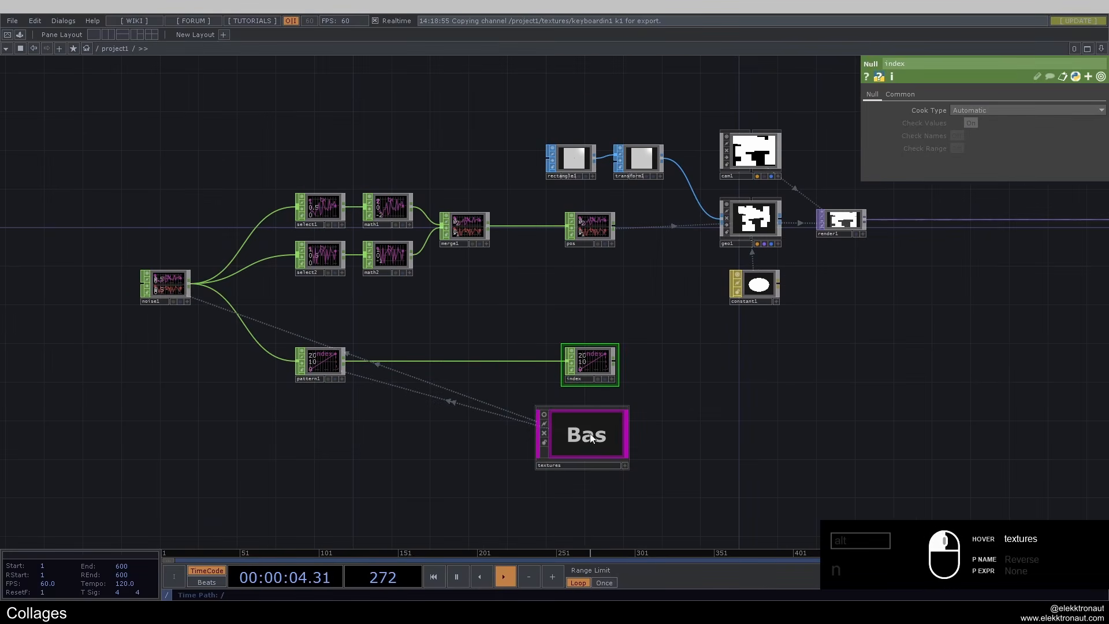
{"action": "left_click_drag", "start_coordinate": [590, 439], "coordinate": [742, 381]}
{"action": "left_click_drag", "start_coordinate": [694, 312], "coordinate": [524, 318]}
Turn off the node viewers of cam1 and geo1 in the network.
{"action": "left_click", "coordinate": [600, 228]}
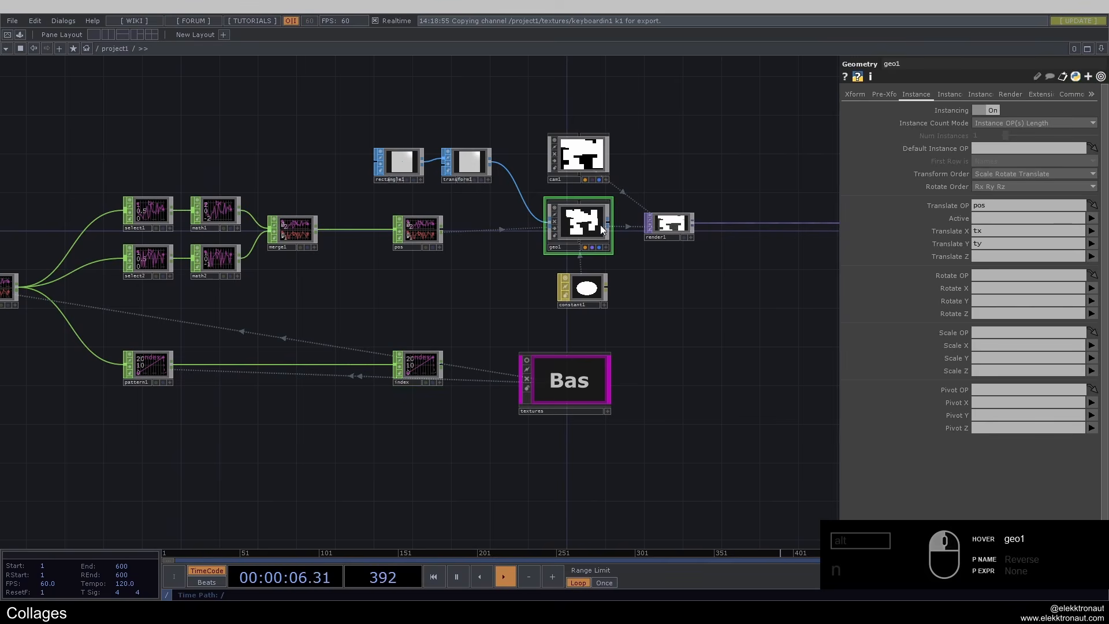
{"action": "right_click_drag", "start_coordinate": [550, 110], "coordinate": [613, 228]}
{"action": "left_click", "coordinate": [555, 208]}
{"action": "left_click", "coordinate": [630, 208]}
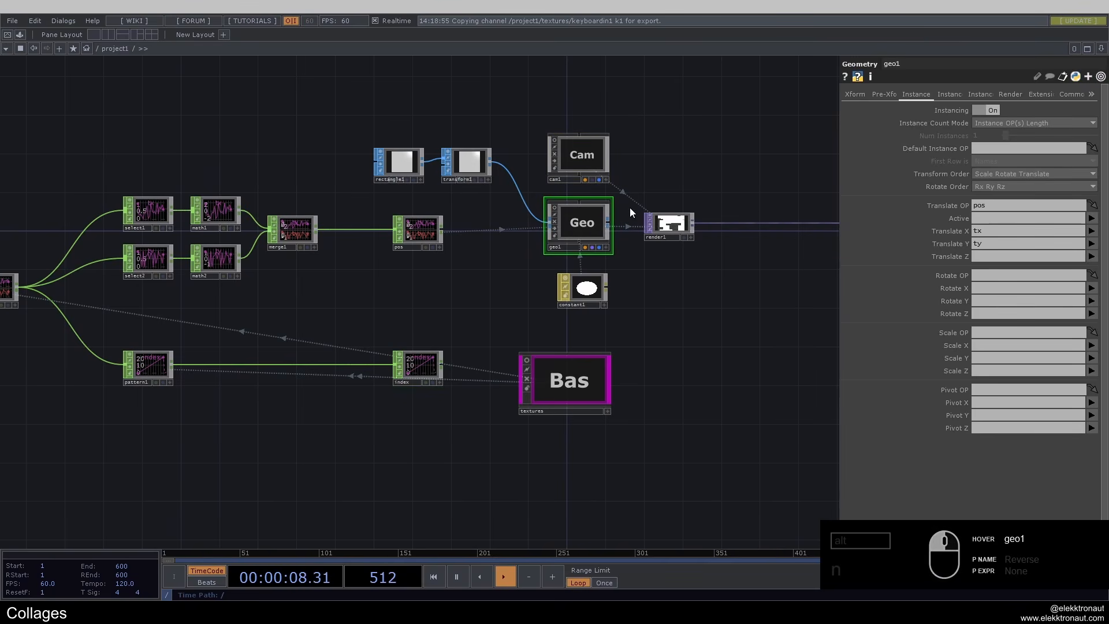
In geo1's second instancing page, set Texture Index OP to the index null and Texture Index to its index channel.
{"action": "left_click", "coordinate": [945, 95]}
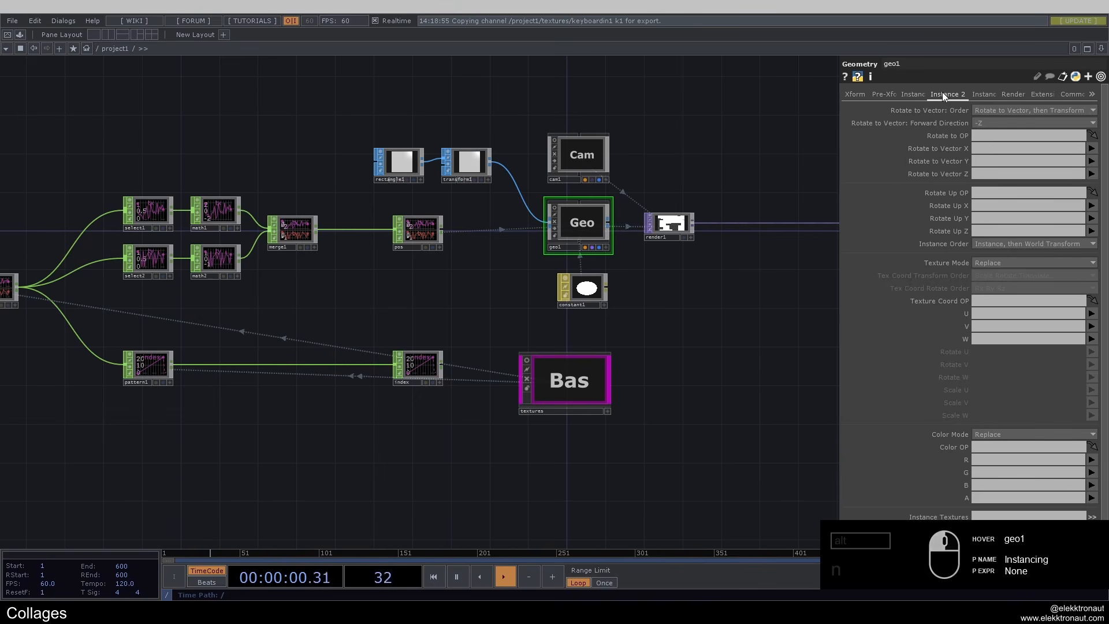
{"action": "left_click_drag", "start_coordinate": [839, 153], "coordinate": [822, 154]}
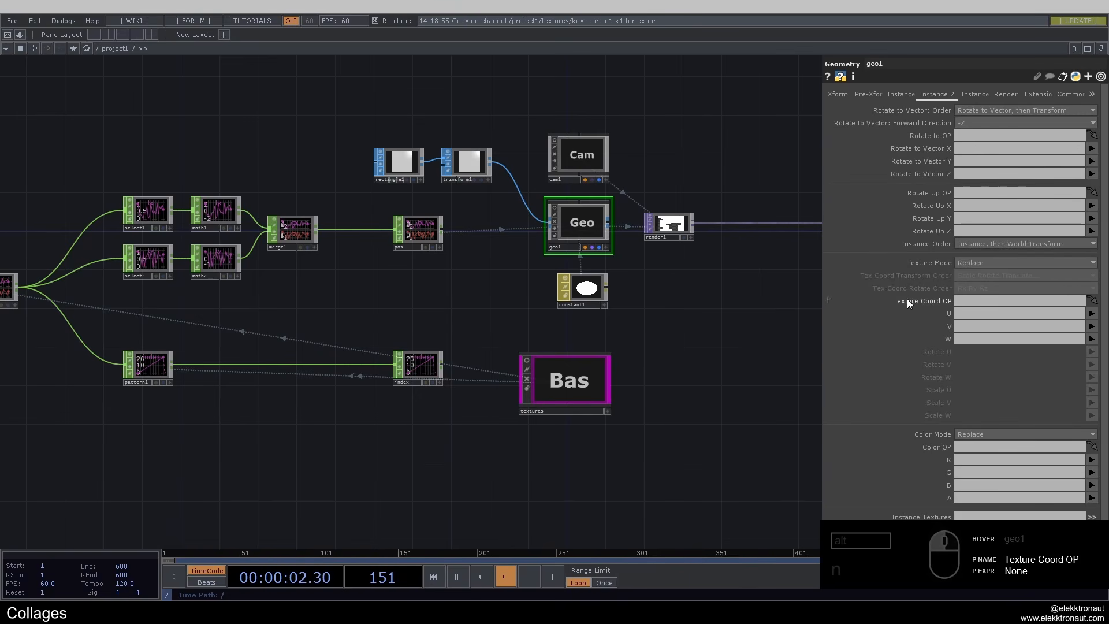
{"action": "left_click_drag", "start_coordinate": [823, 256], "coordinate": [635, 257]}
{"action": "left_click_drag", "start_coordinate": [367, 310], "coordinate": [137, 292]}
{"action": "left_click_drag", "start_coordinate": [639, 323], "coordinate": [518, 324]}
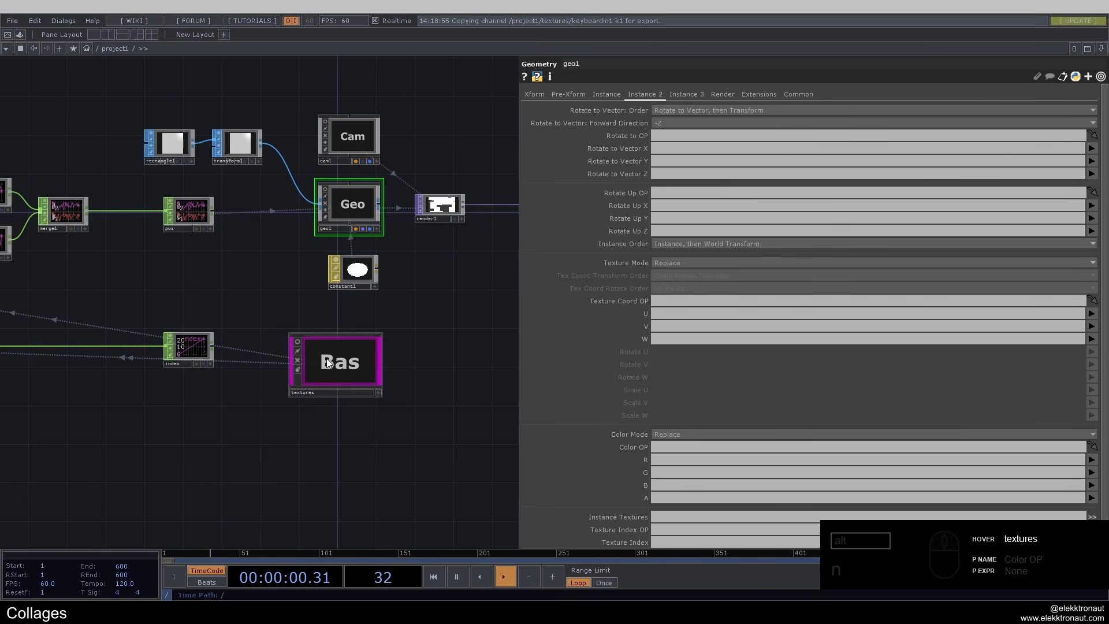
{"action": "left_click_drag", "start_coordinate": [185, 344], "coordinate": [671, 528]}
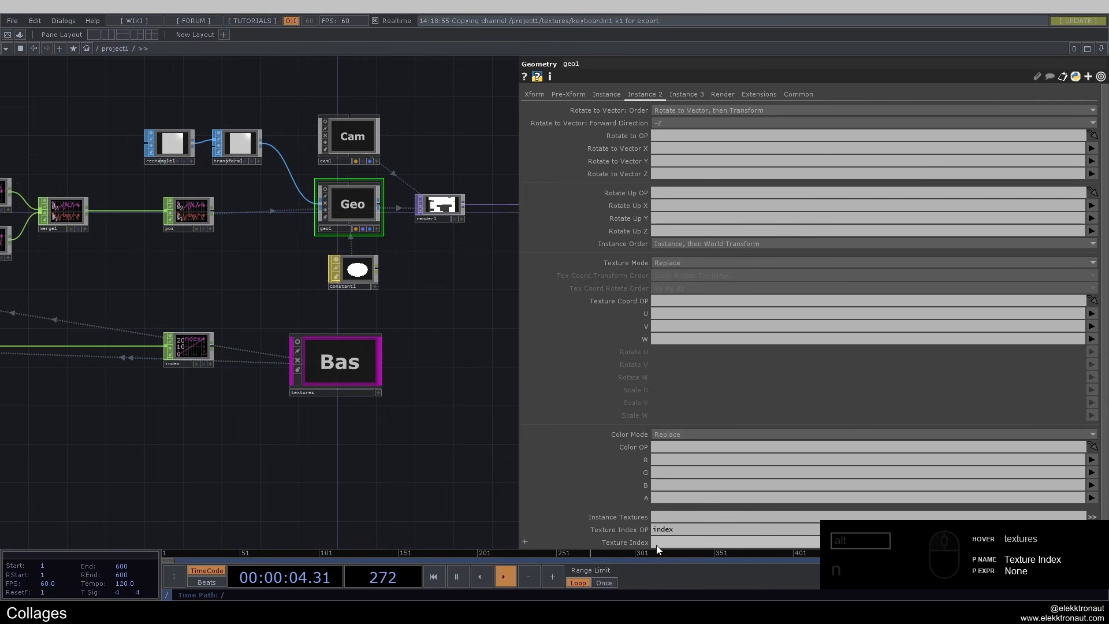
{"action": "type", "text": "index"}
{"action": "key", "text": "Return"}
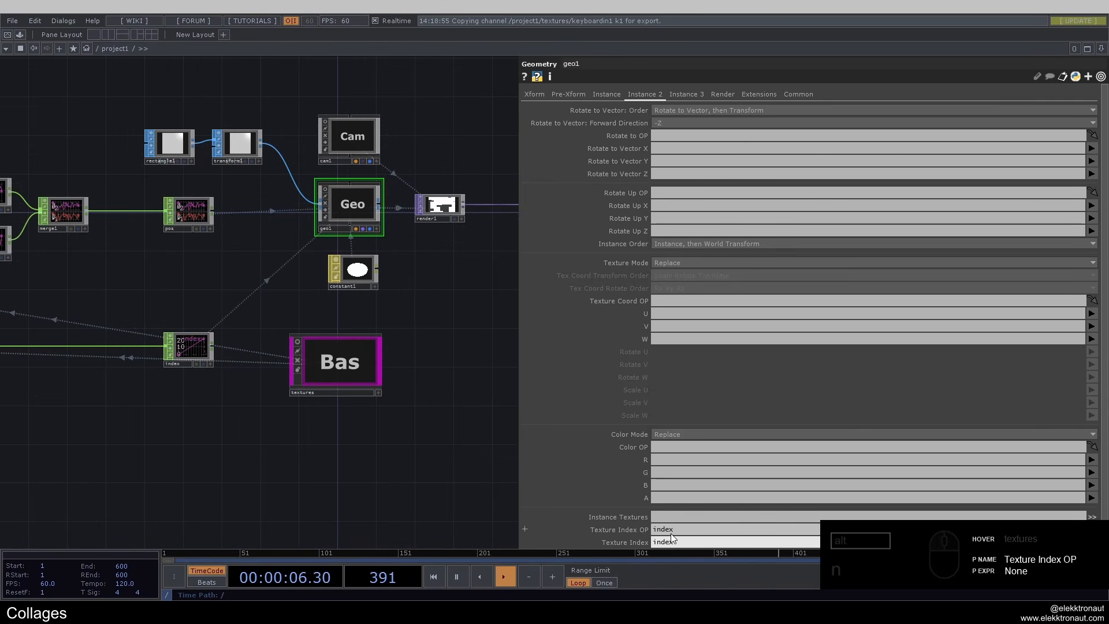
{"action": "middle_click_drag", "start_coordinate": [131, 345], "coordinate": [233, 328]}
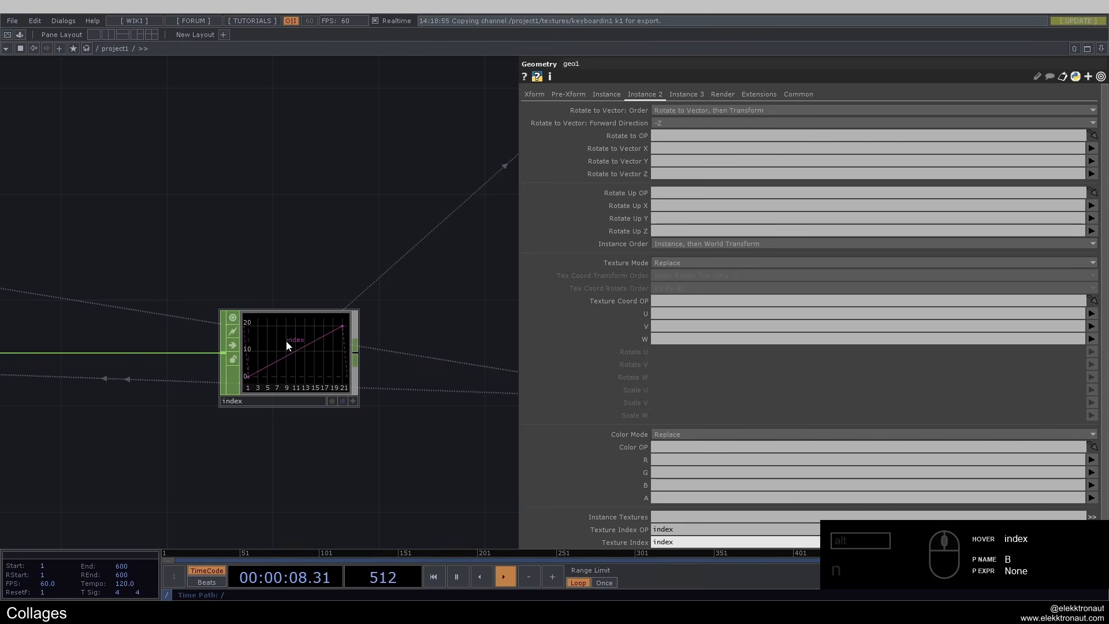
{"action": "scroll", "coordinate": [304, 344], "scroll_direction": "down", "scroll_amount": 5}
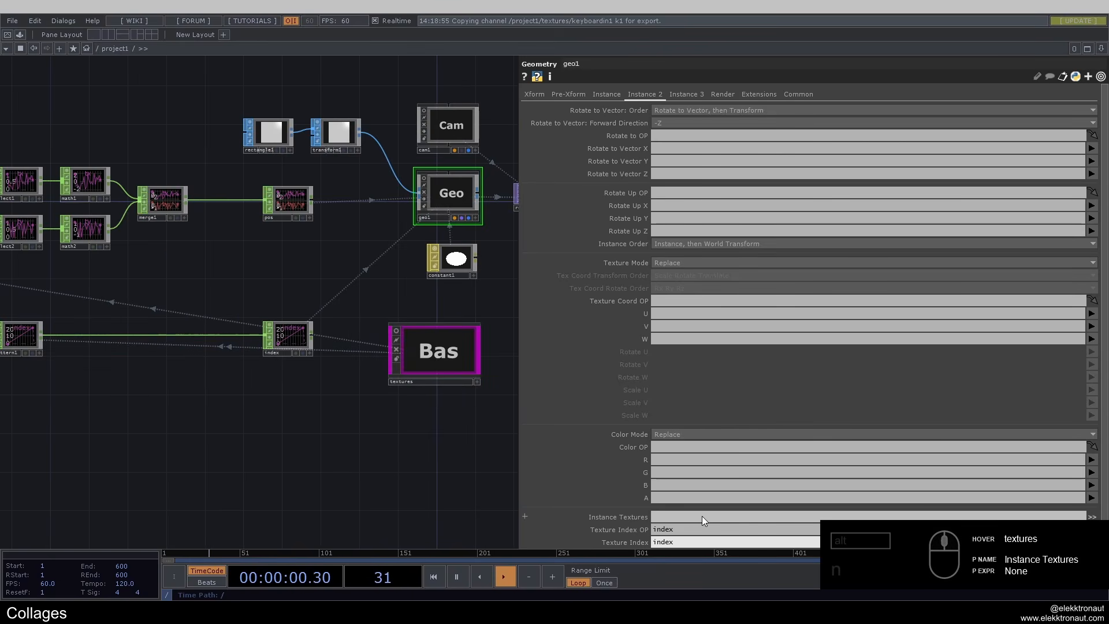
Inspect the replicated components inside textures and the output null within tex0 to check the path and names of the texture outputs.
{"action": "left_click_drag", "start_coordinate": [273, 451], "coordinate": [235, 456]}
{"action": "left_click", "coordinate": [411, 377]}
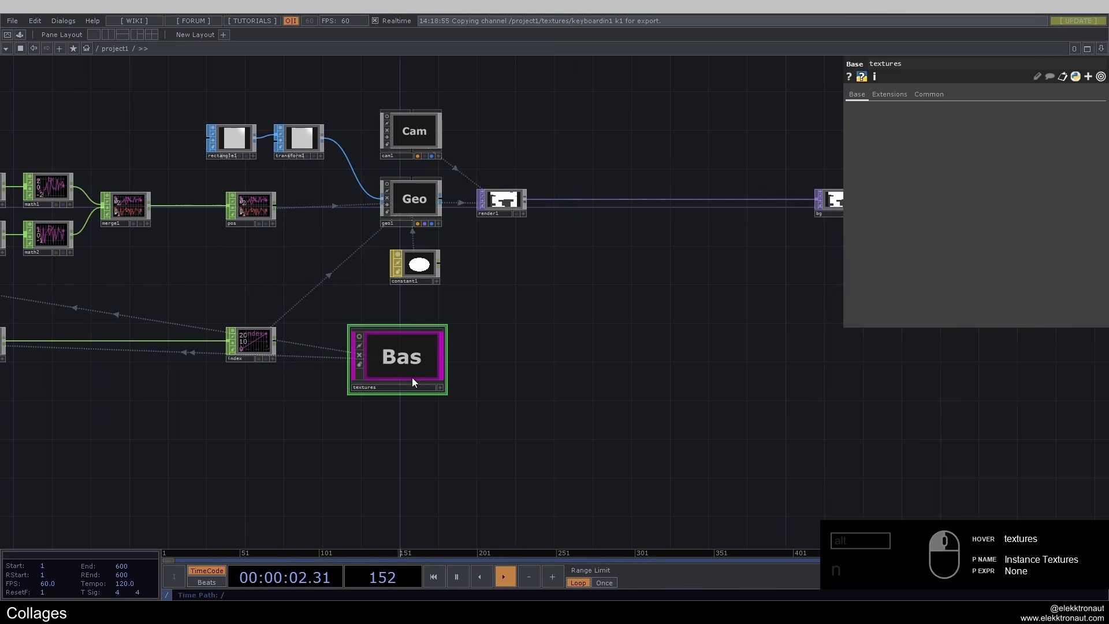
{"action": "scroll", "coordinate": [410, 352], "scroll_direction": "up", "scroll_amount": 2}
{"action": "scroll", "coordinate": [410, 352], "scroll_direction": "up", "scroll_amount": 3}
{"action": "scroll", "coordinate": [452, 215], "scroll_direction": "up", "scroll_amount": 2}
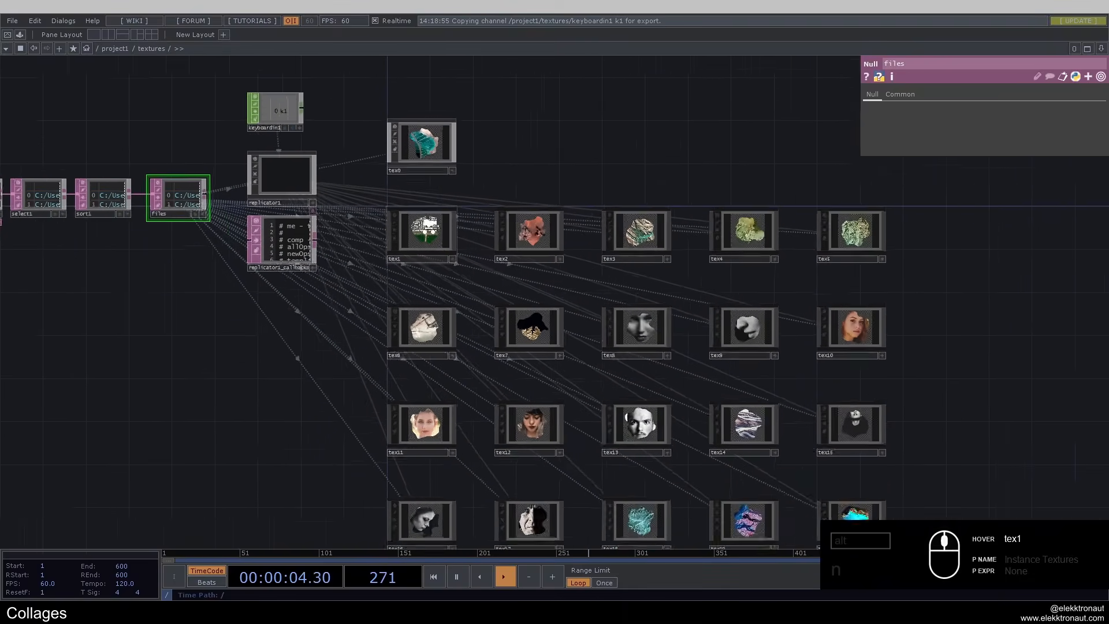
{"action": "scroll", "coordinate": [420, 230], "scroll_direction": "down", "scroll_amount": 4}
{"action": "left_click", "coordinate": [422, 183]}
{"action": "scroll", "coordinate": [459, 170], "scroll_direction": "up", "scroll_amount": 2}
{"action": "left_click_drag", "start_coordinate": [515, 184], "coordinate": [453, 157]}
{"action": "right_click_drag", "start_coordinate": [356, 109], "coordinate": [707, 459]}
{"action": "scroll", "coordinate": [363, 131], "scroll_direction": "up", "scroll_amount": 5}
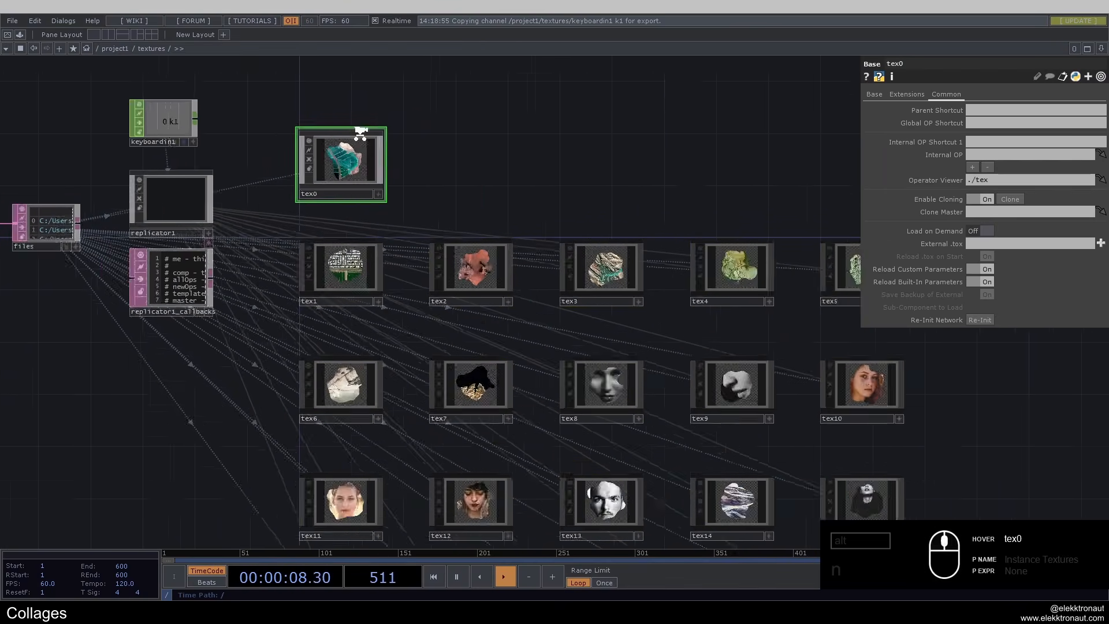
{"action": "scroll", "coordinate": [352, 177], "scroll_direction": "up", "scroll_amount": 2}
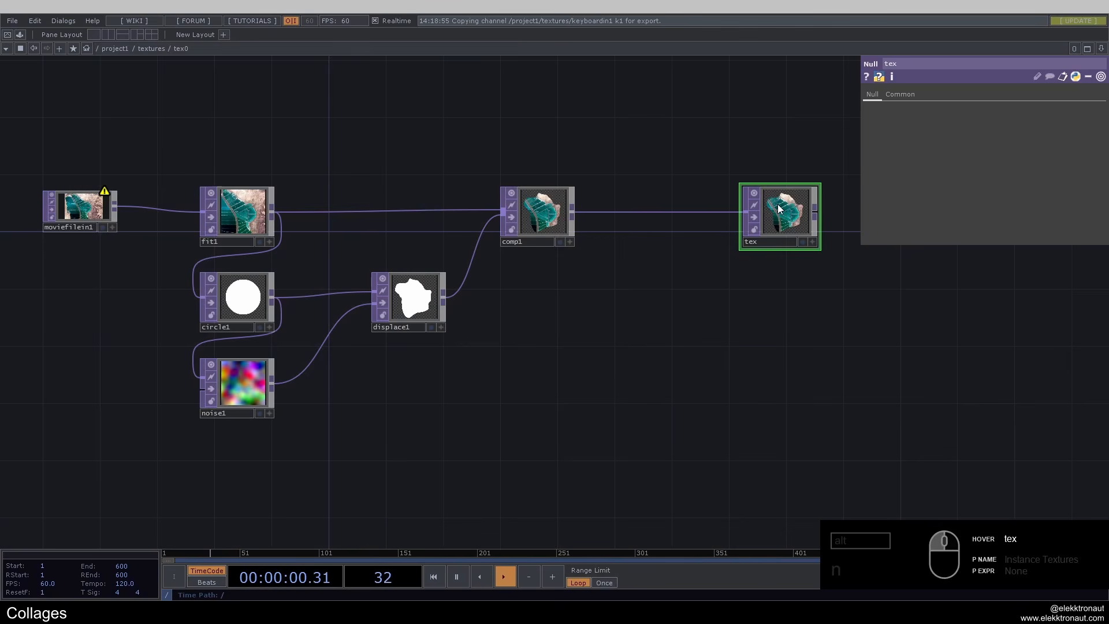
{"action": "left_click_drag", "start_coordinate": [718, 201], "coordinate": [581, 217]}
{"action": "left_click_drag", "start_coordinate": [656, 234], "coordinate": [716, 235]}
{"action": "scroll", "coordinate": [444, 237], "scroll_direction": "down", "scroll_amount": 5}
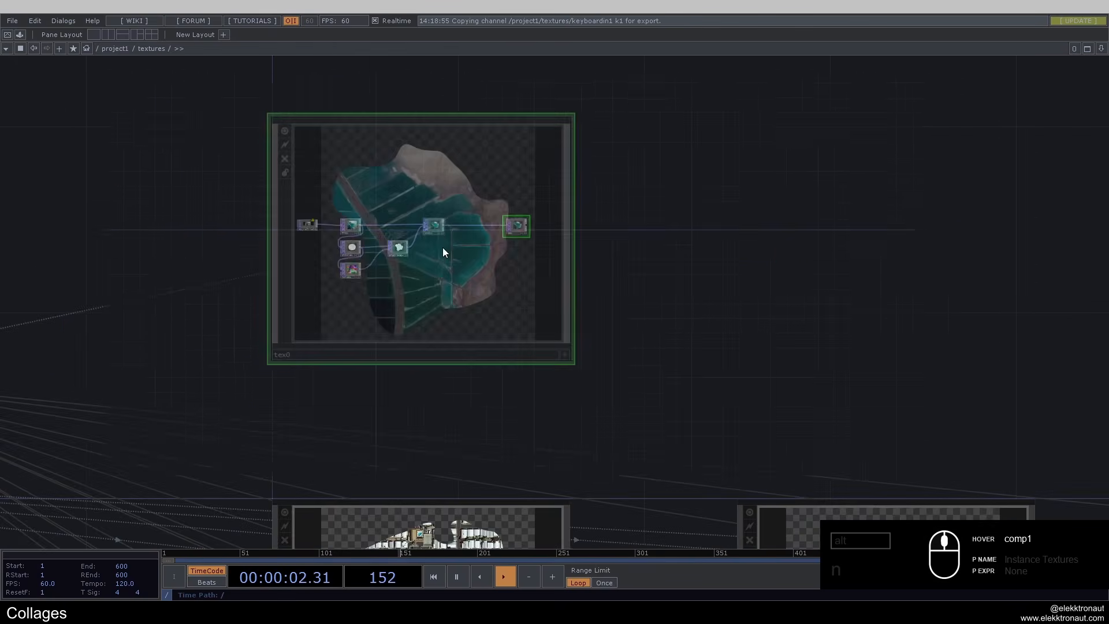
{"action": "scroll", "coordinate": [444, 252], "scroll_direction": "down", "scroll_amount": 6}
{"action": "scroll", "coordinate": [427, 258], "scroll_direction": "up", "scroll_amount": 2}
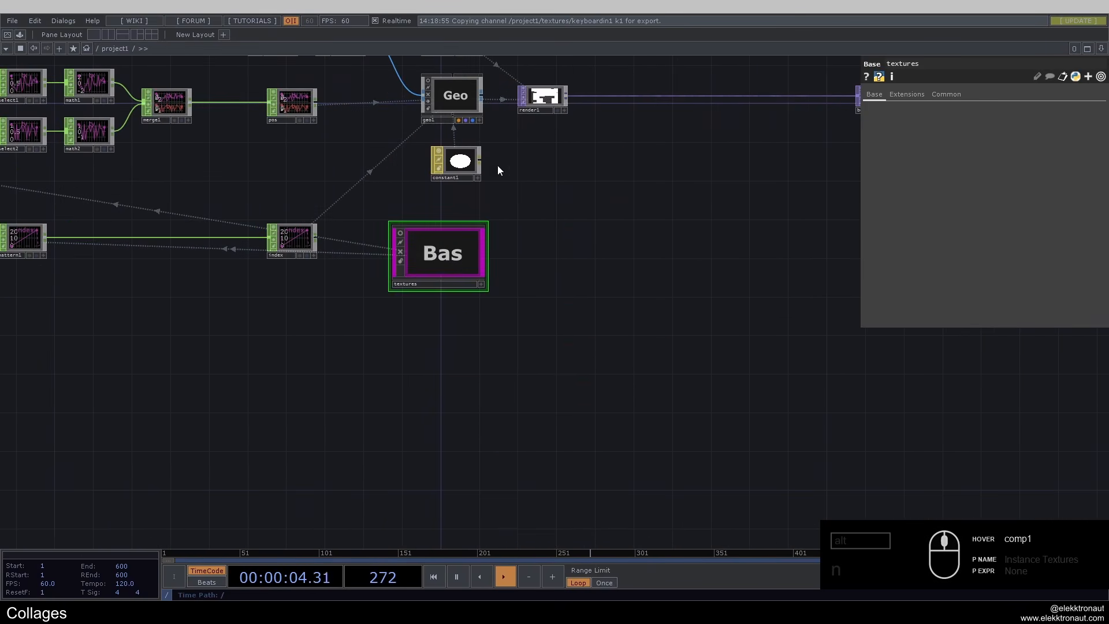
Set geo1's Instance Textures to textures/tex*/tex.
{"action": "left_click", "coordinate": [453, 97]}
{"action": "left_click_drag", "start_coordinate": [838, 406], "coordinate": [355, 399]}
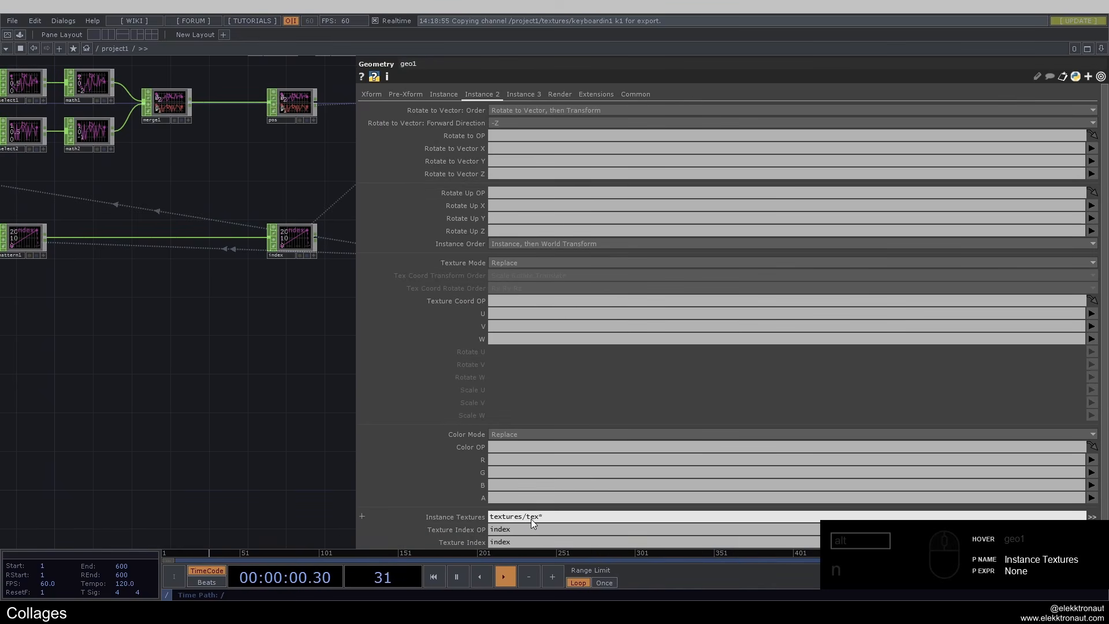
{"action": "type", "text": "tex"}
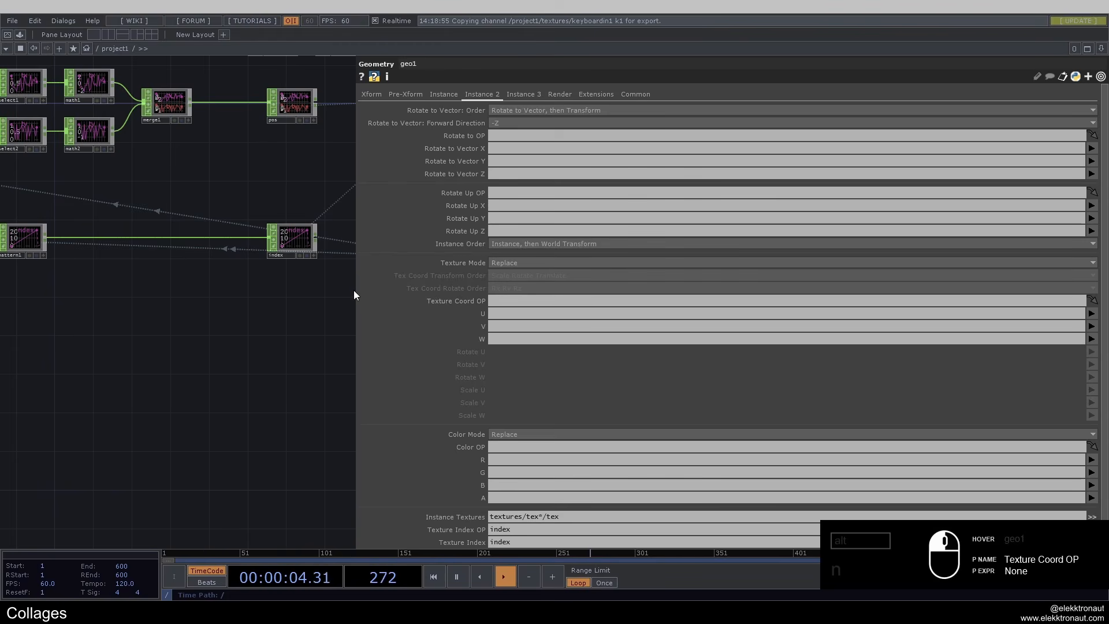
{"action": "left_click_drag", "start_coordinate": [355, 290], "coordinate": [698, 308]}
Display the bg TOP as the network editor's background.
{"action": "left_click_drag", "start_coordinate": [456, 333], "coordinate": [250, 510]}
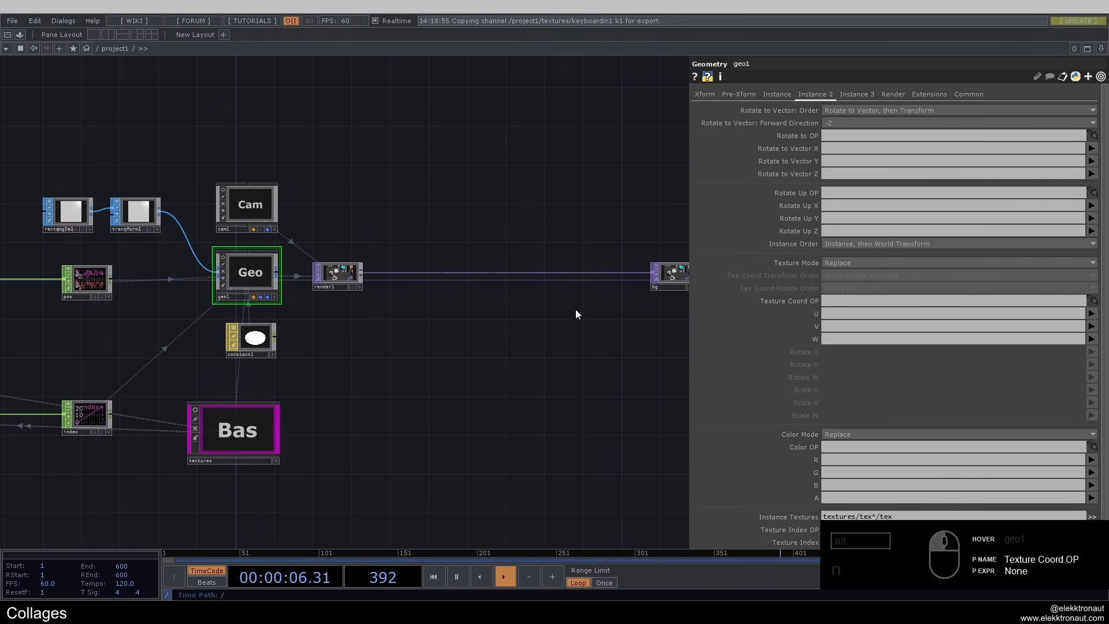
{"action": "left_click_drag", "start_coordinate": [669, 306], "coordinate": [595, 296]}
{"action": "left_click", "coordinate": [616, 278]}
{"action": "left_click_drag", "start_coordinate": [424, 340], "coordinate": [386, 353]}
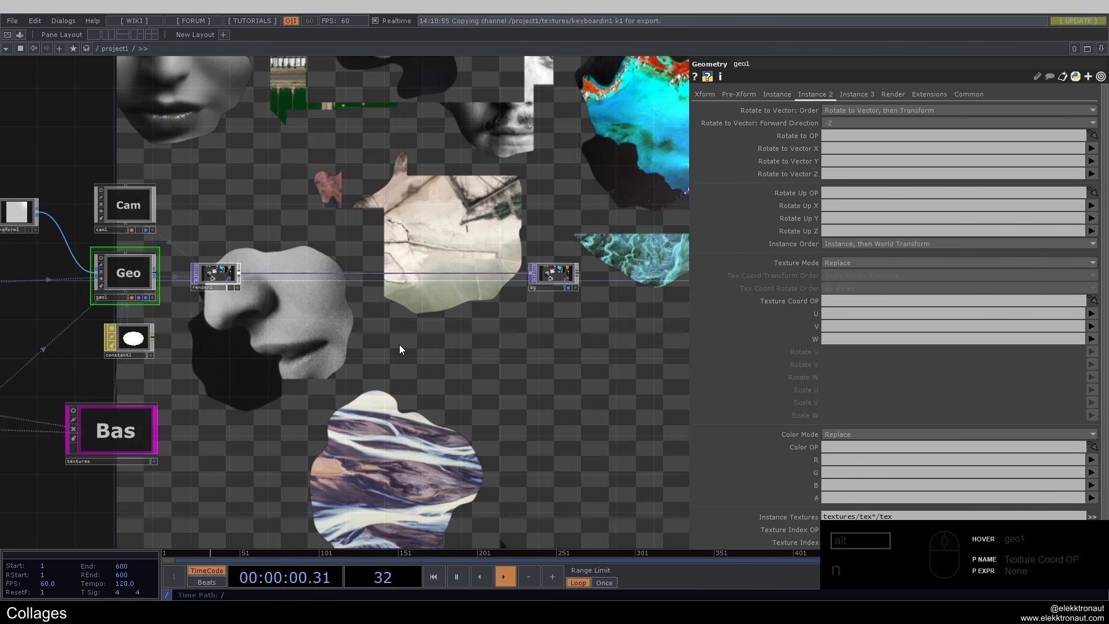
{"action": "scroll", "coordinate": [404, 358], "scroll_direction": "down", "scroll_amount": 5}
{"action": "scroll", "coordinate": [312, 347], "scroll_direction": "up", "scroll_amount": 3}
Enable Blending (Transparency) on the constant1 material and compare the collage with the option off and on.
{"action": "left_click", "coordinate": [292, 338]}
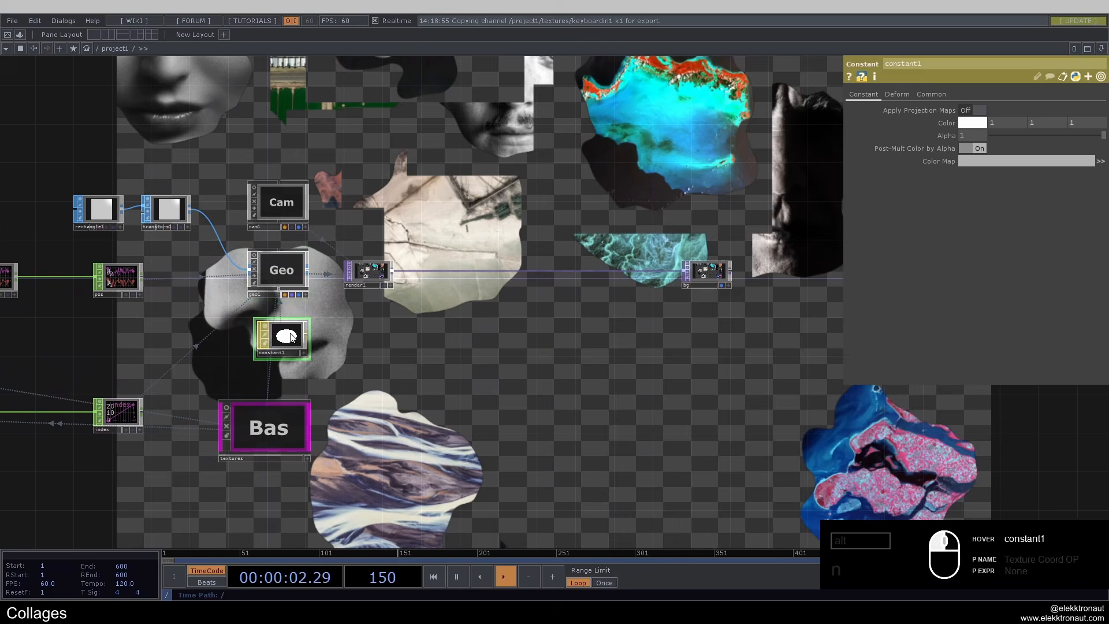
{"action": "left_click", "coordinate": [931, 93]}
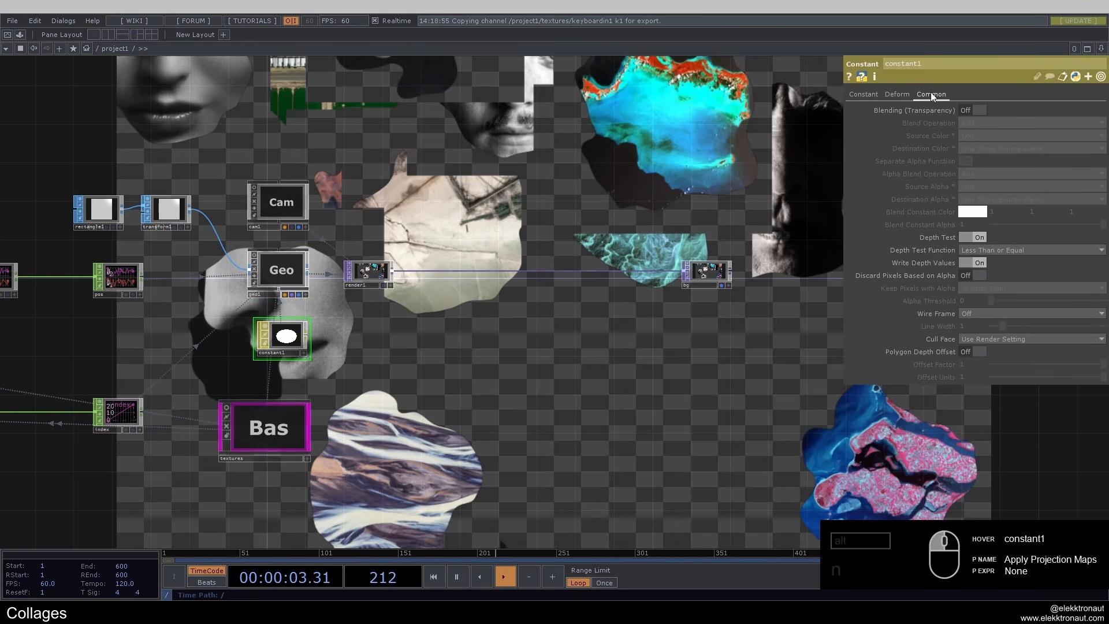
{"action": "left_click", "coordinate": [971, 110]}
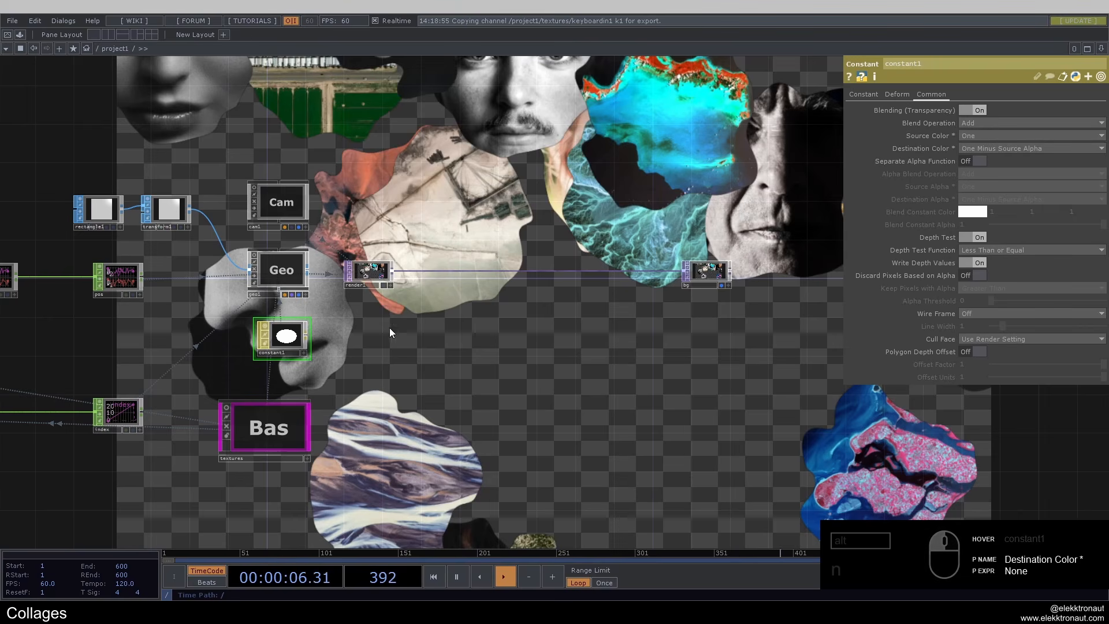
{"action": "left_click_drag", "start_coordinate": [439, 382], "coordinate": [399, 339]}
{"action": "left_click", "coordinate": [972, 112]}
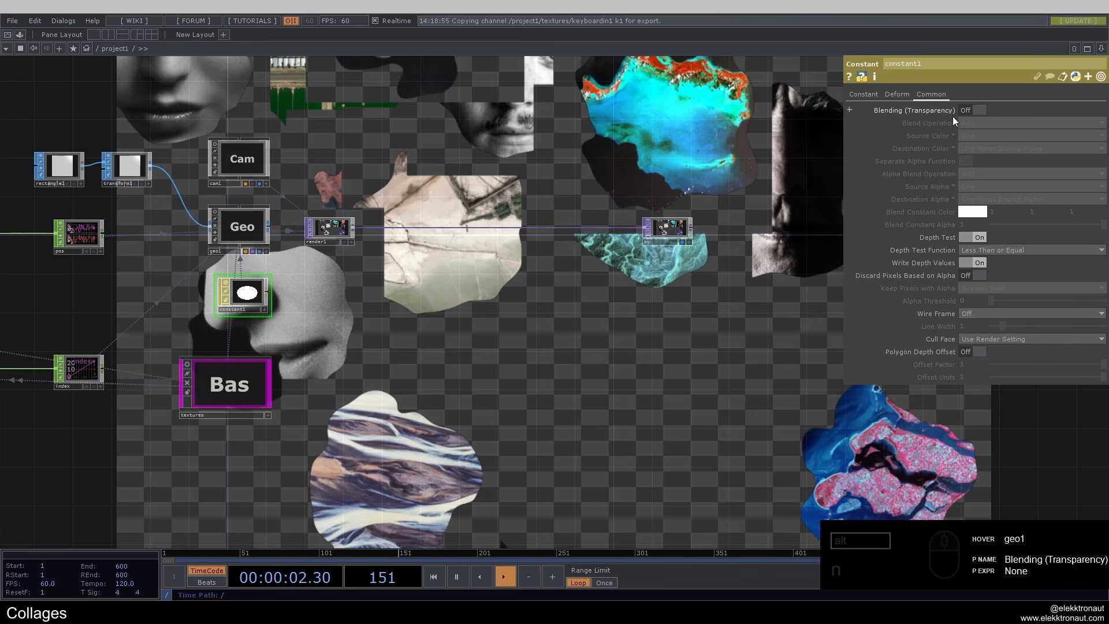
{"action": "left_click", "coordinate": [973, 114]}
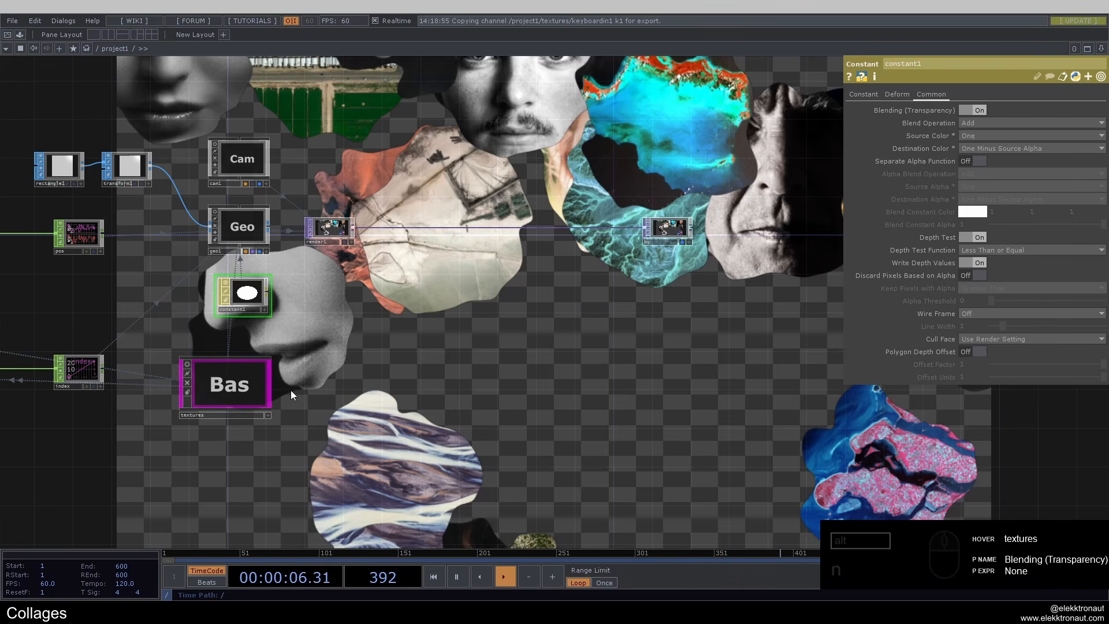
{"action": "left_click", "coordinate": [864, 94]}
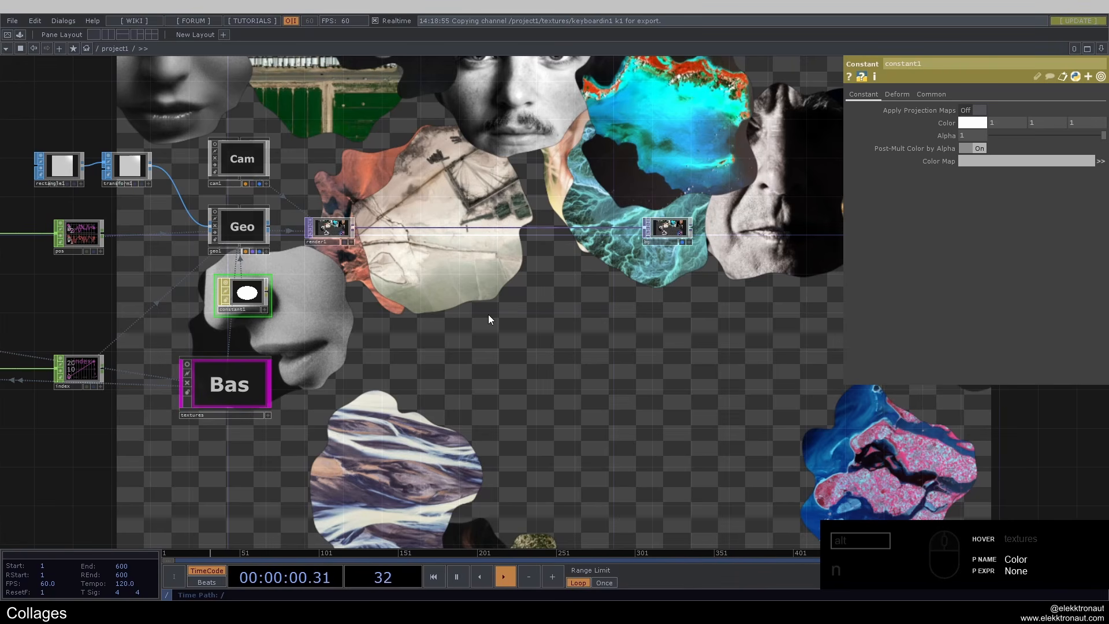
{"action": "scroll", "coordinate": [555, 330], "scroll_direction": "down", "scroll_amount": 3}
{"action": "left_click_drag", "start_coordinate": [562, 360], "coordinate": [753, 361]}
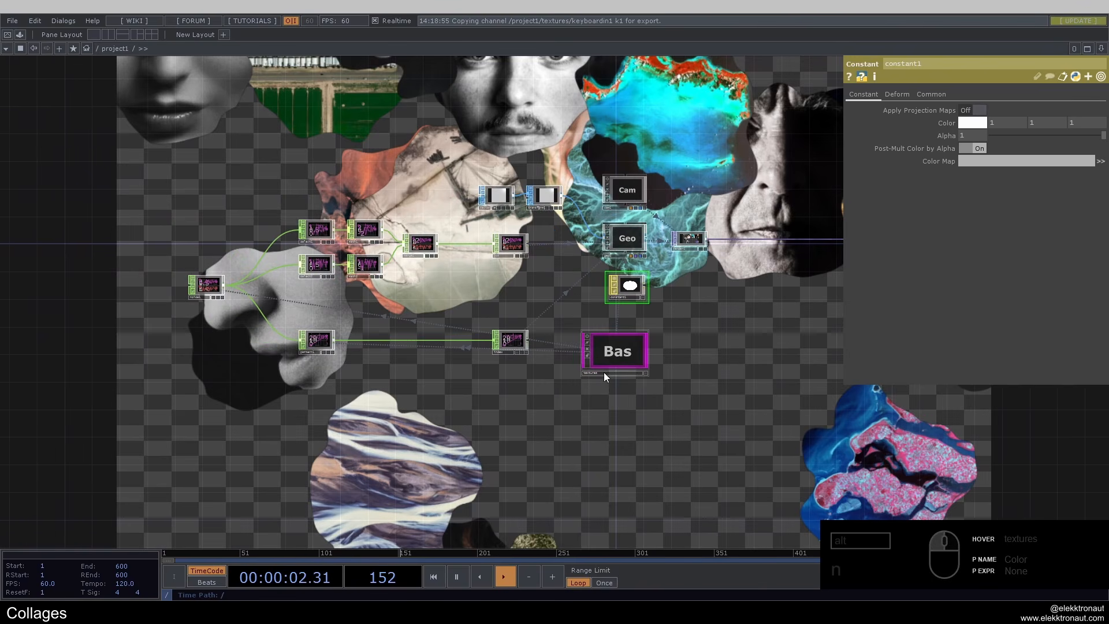
Move the pattern1 and index CHOPs further down to free space beneath the select and math chains.
{"action": "scroll", "coordinate": [532, 398], "scroll_direction": "up", "scroll_amount": 2}
{"action": "left_click_drag", "start_coordinate": [536, 373], "coordinate": [161, 291]}
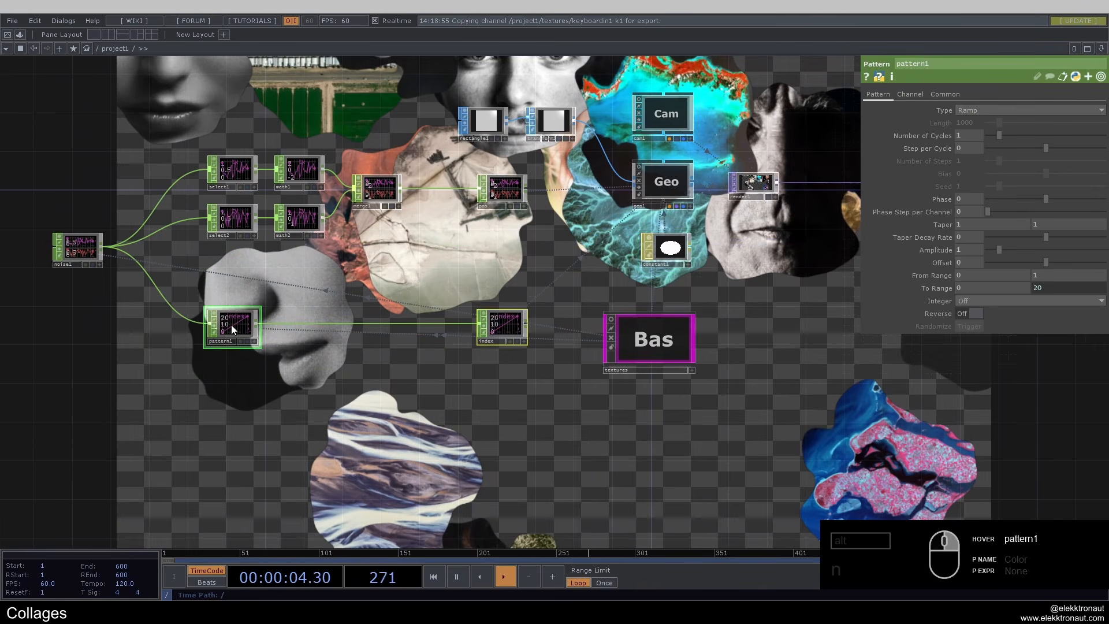
{"action": "left_click_drag", "start_coordinate": [231, 325], "coordinate": [227, 417]}
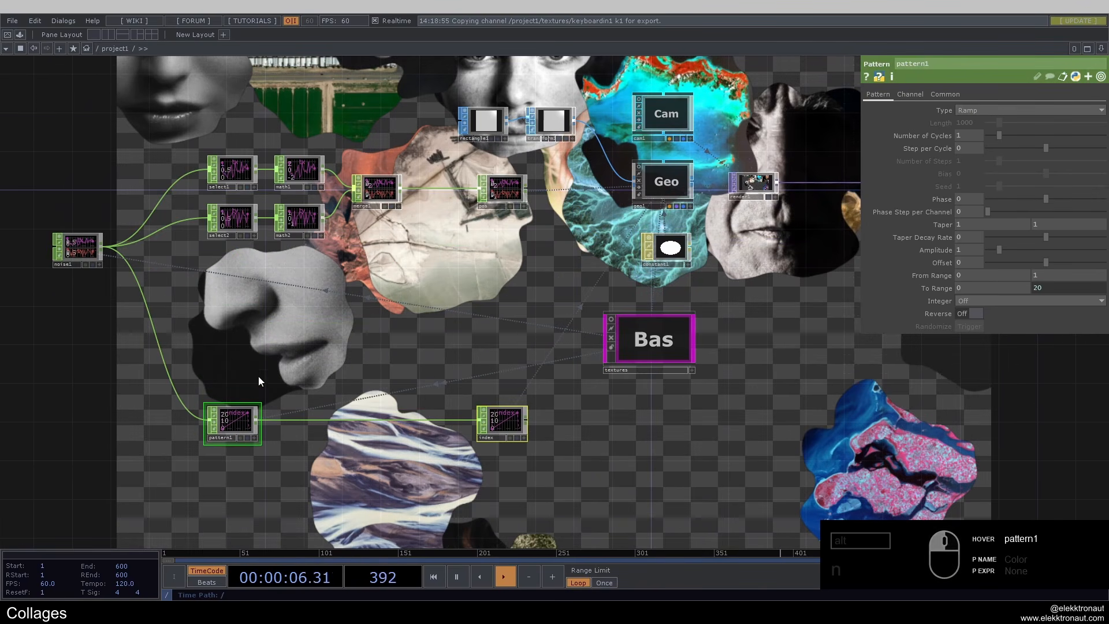
{"action": "left_click_drag", "start_coordinate": [358, 369], "coordinate": [376, 359]}
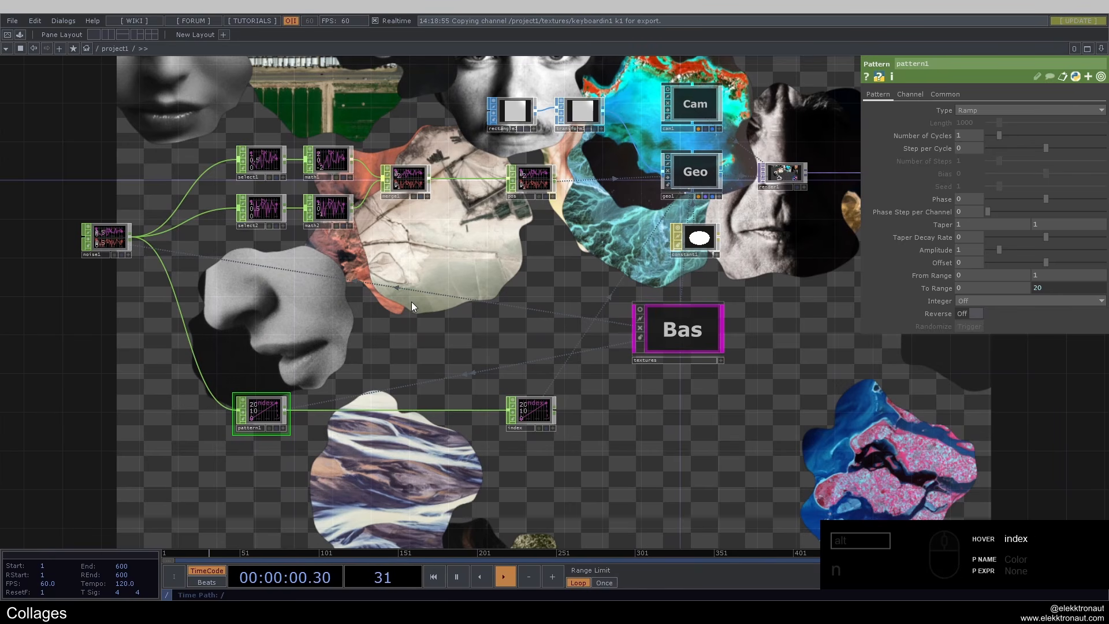
{"action": "left_click_drag", "start_coordinate": [411, 302], "coordinate": [424, 321]}
Add a Noise CHOP fed by noise1 above pattern1 and name its channel rot.
{"action": "middle_click_drag", "start_coordinate": [112, 290], "coordinate": [135, 310]}
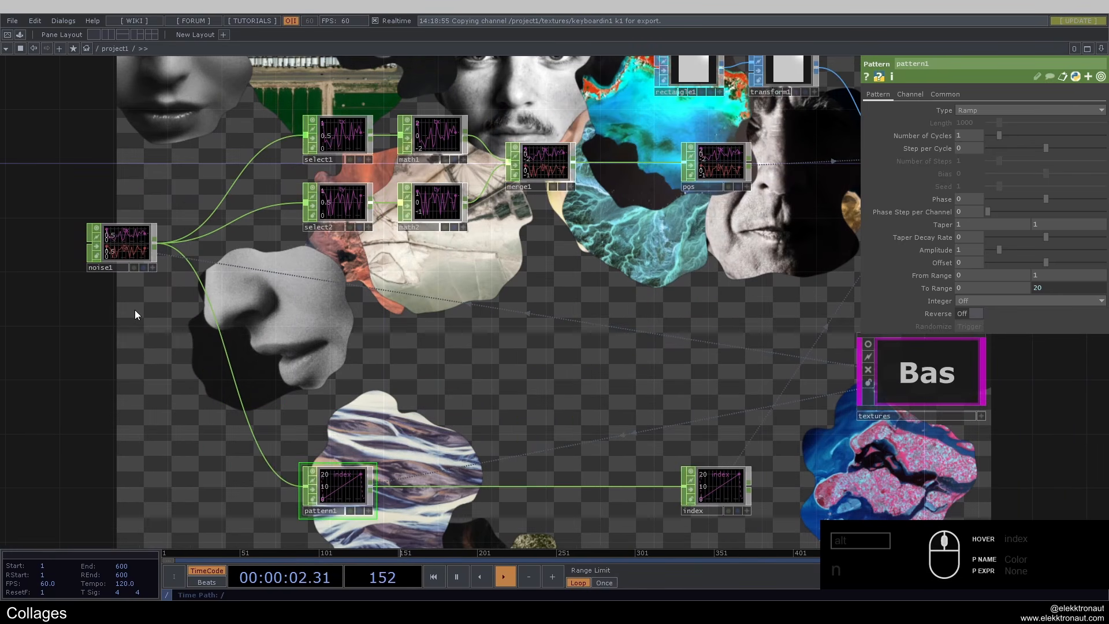
{"action": "right_click", "coordinate": [156, 246]}
{"action": "type", "text": "no"}
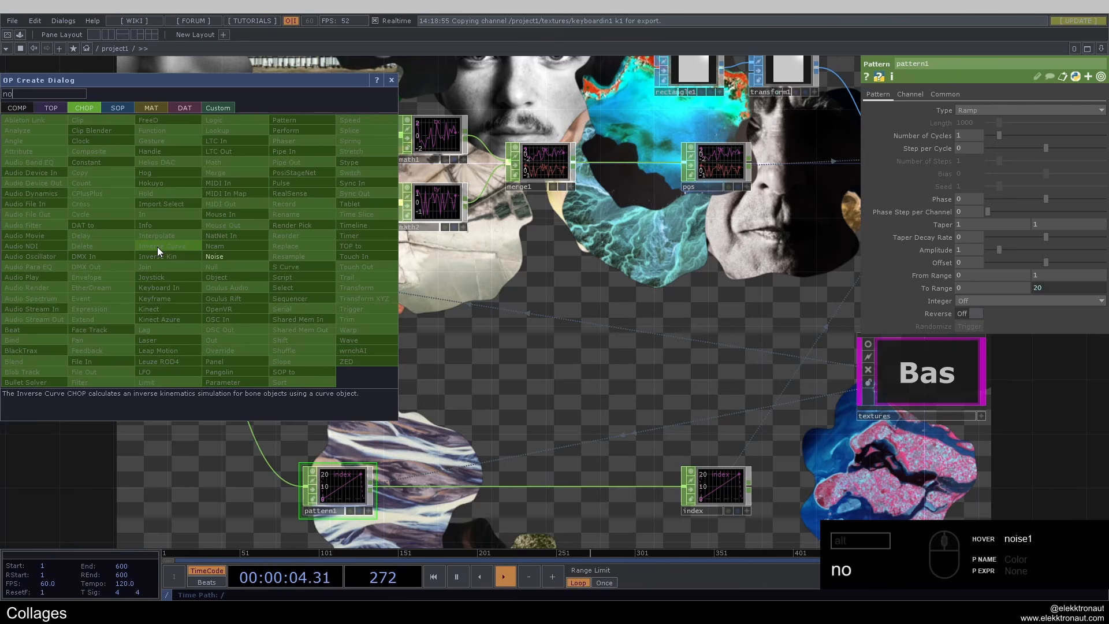
{"action": "left_click", "coordinate": [218, 255]}
{"action": "left_click", "coordinate": [349, 315]}
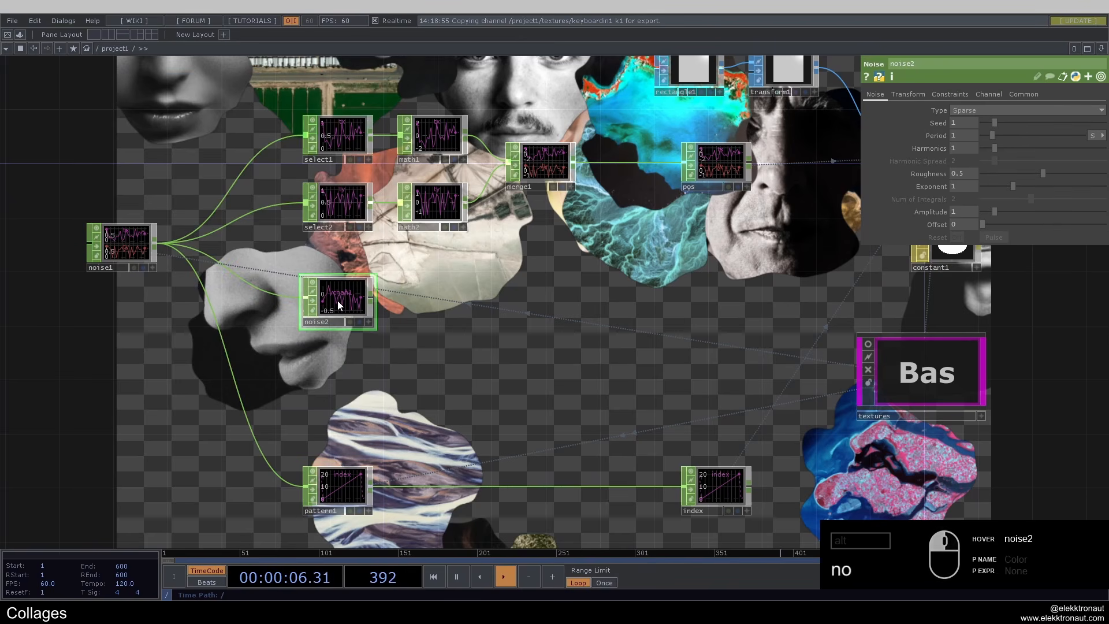
{"action": "left_click", "coordinate": [988, 94]}
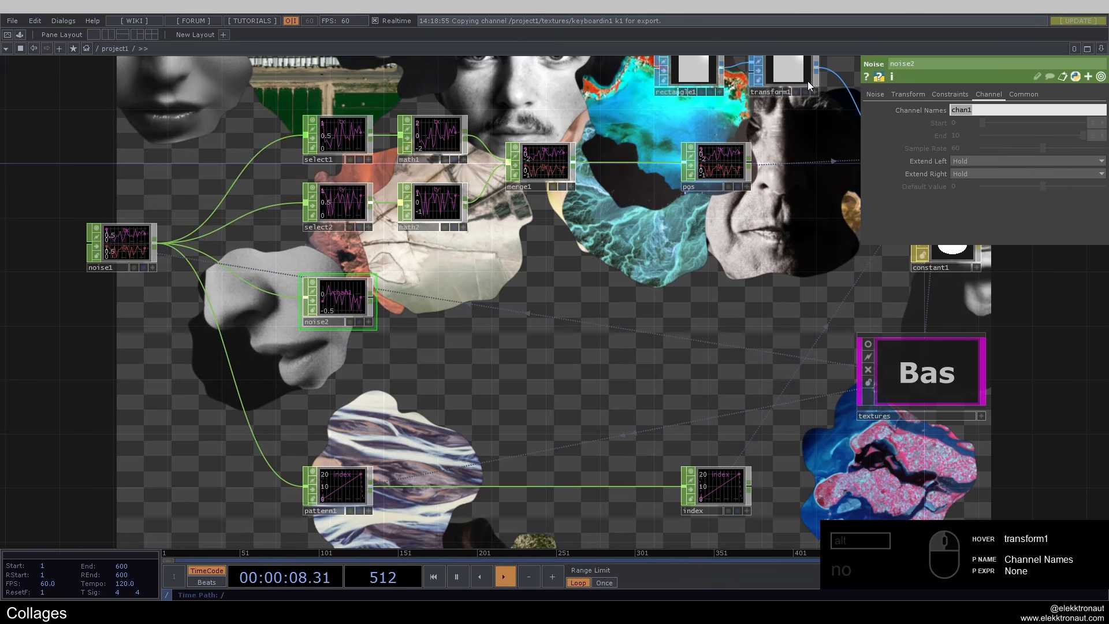
{"action": "type", "text": "rot"}
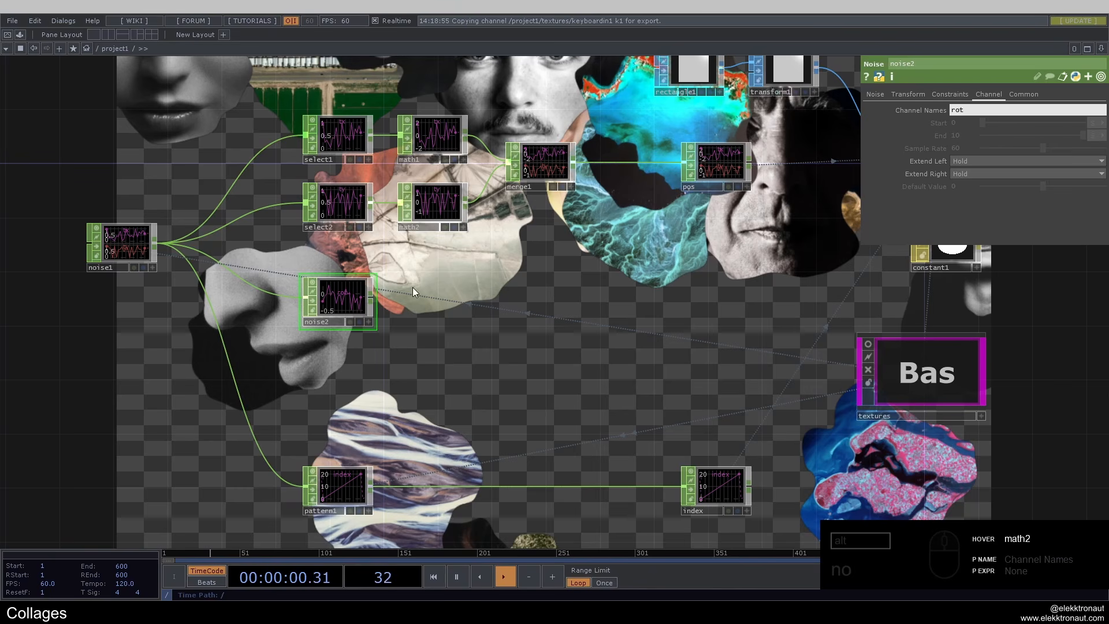
Add a Math CHOP to the output of noise2 and place it beneath math2.
{"action": "right_click", "coordinate": [374, 296]}
{"action": "type", "text": "ma"}
{"action": "key", "text": "Return"}
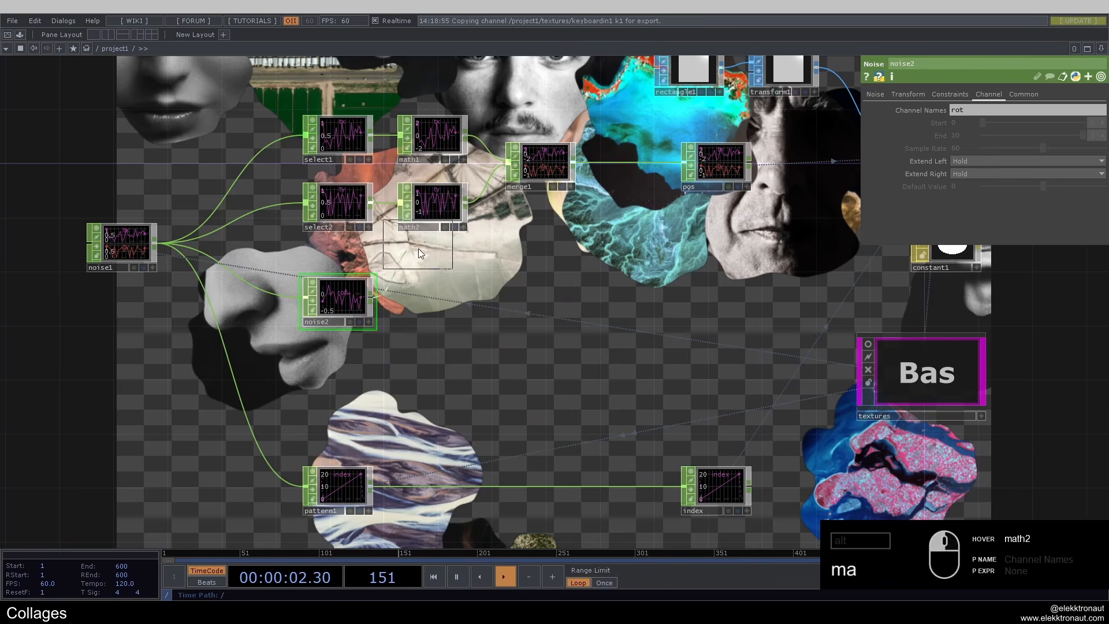
{"action": "left_click", "coordinate": [428, 297]}
Replace noise2 with a copy of noise1 that takes noise1 as its input and feeds math3.
{"action": "left_click", "coordinate": [340, 304]}
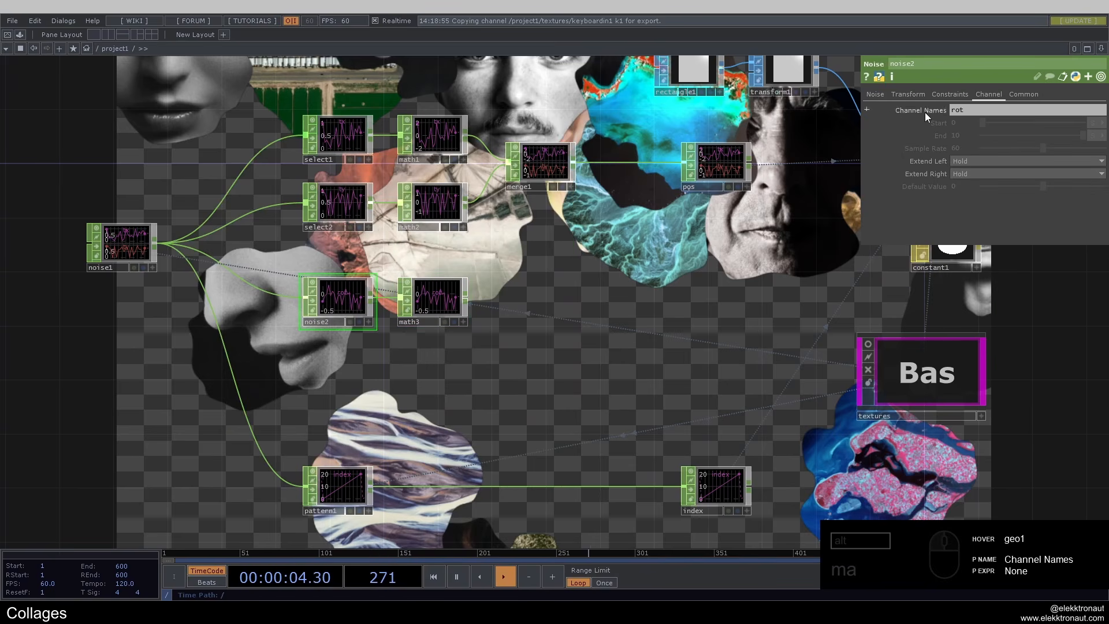
{"action": "key", "text": "Delete"}
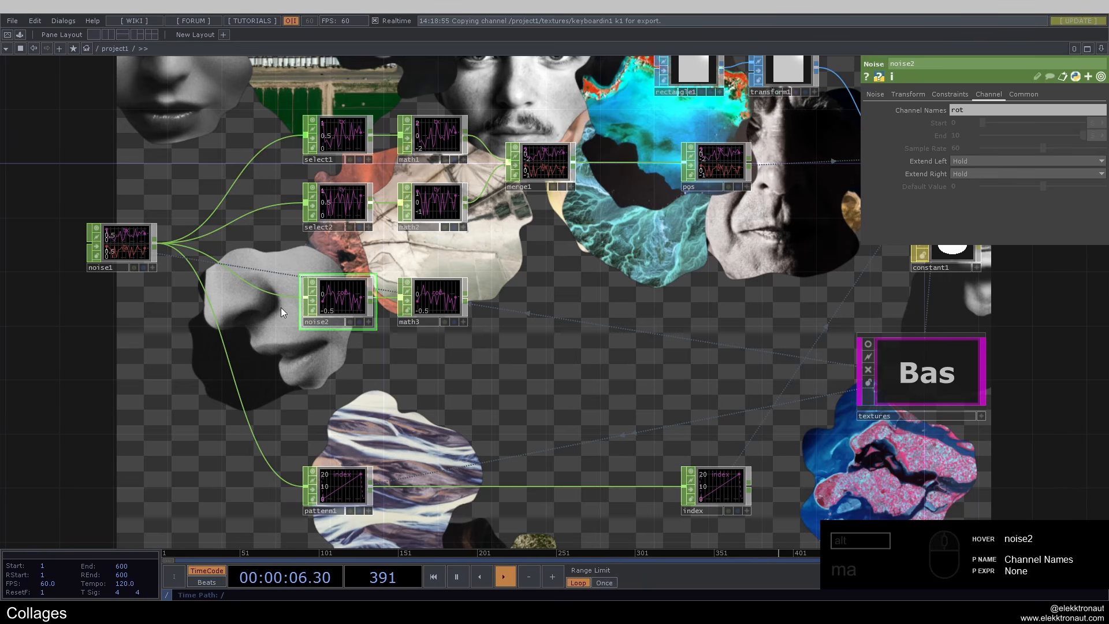
{"action": "left_click", "coordinate": [141, 257]}
{"action": "key", "text": "ctrl+c"}
{"action": "key", "text": "ctrl+v"}
{"action": "left_click_drag", "start_coordinate": [133, 320], "coordinate": [322, 319]}
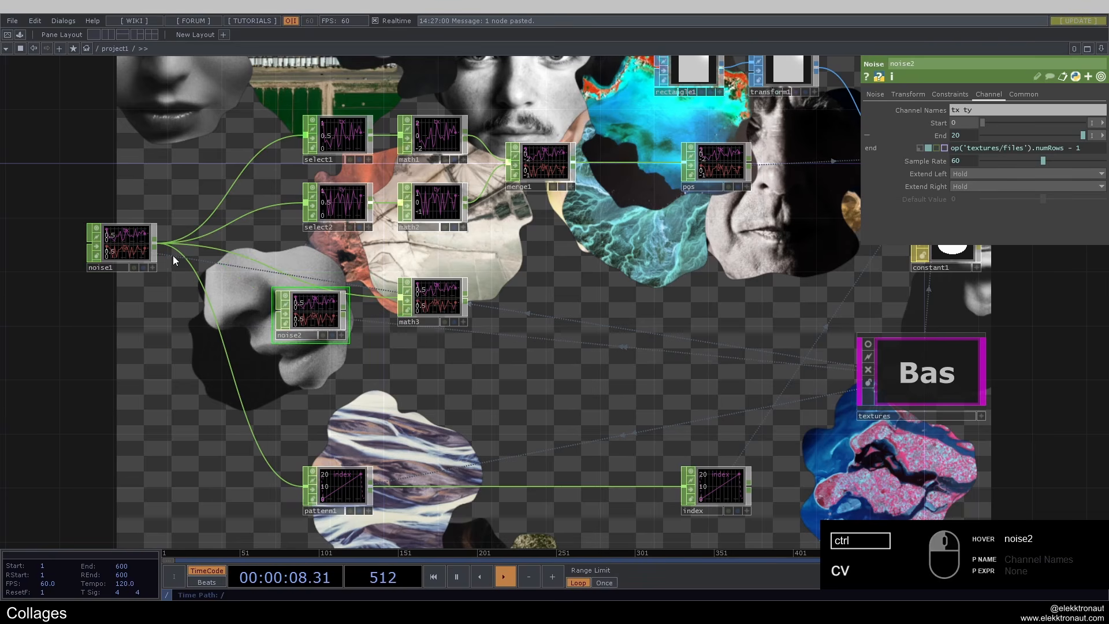
{"action": "left_click_drag", "start_coordinate": [155, 243], "coordinate": [336, 300]}
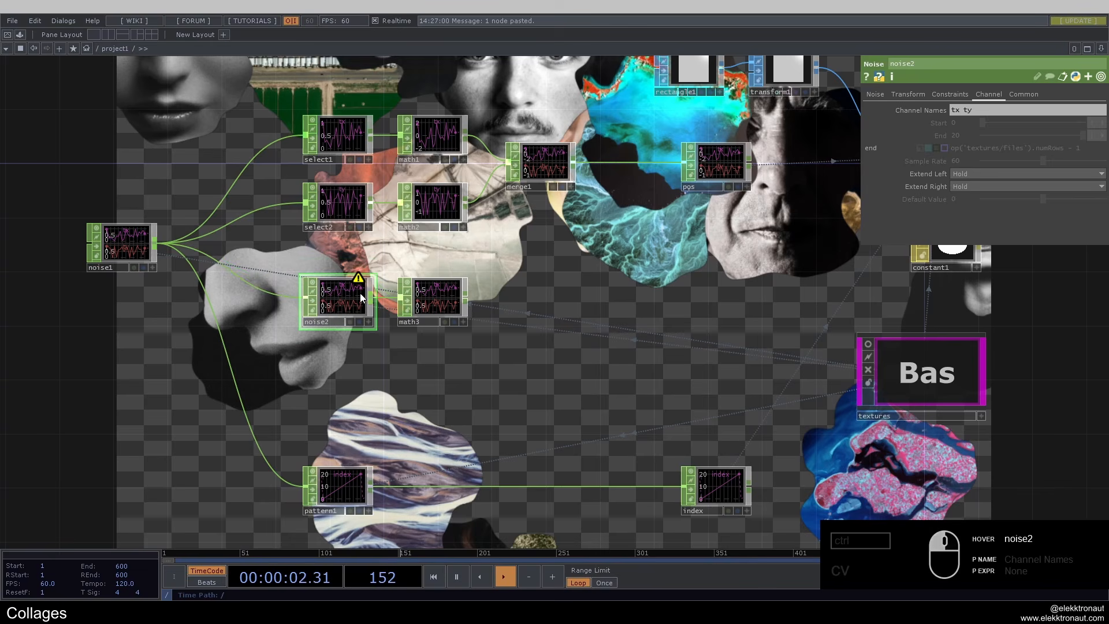
Set the Channel Names of the copied noise2 to rot.
{"action": "left_click", "coordinate": [976, 110]}
{"action": "type", "text": "rot"}
{"action": "key", "text": "Return"}
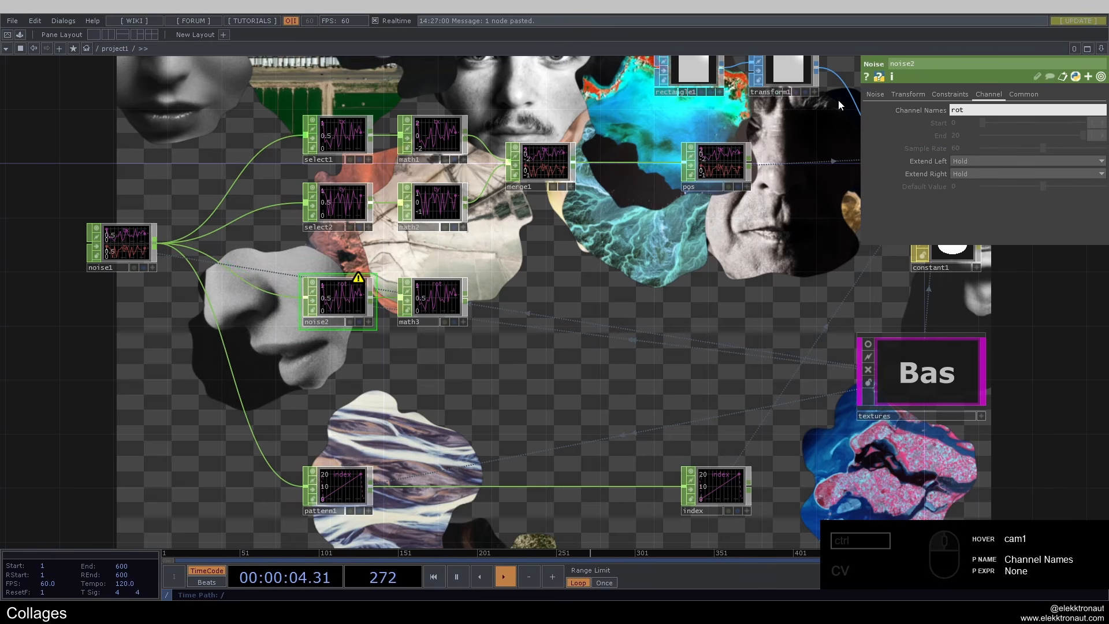
Set the To Range of math3 to 0 to 360.
{"action": "left_click_drag", "start_coordinate": [480, 275], "coordinate": [461, 278]}
{"action": "left_click", "coordinate": [428, 310]}
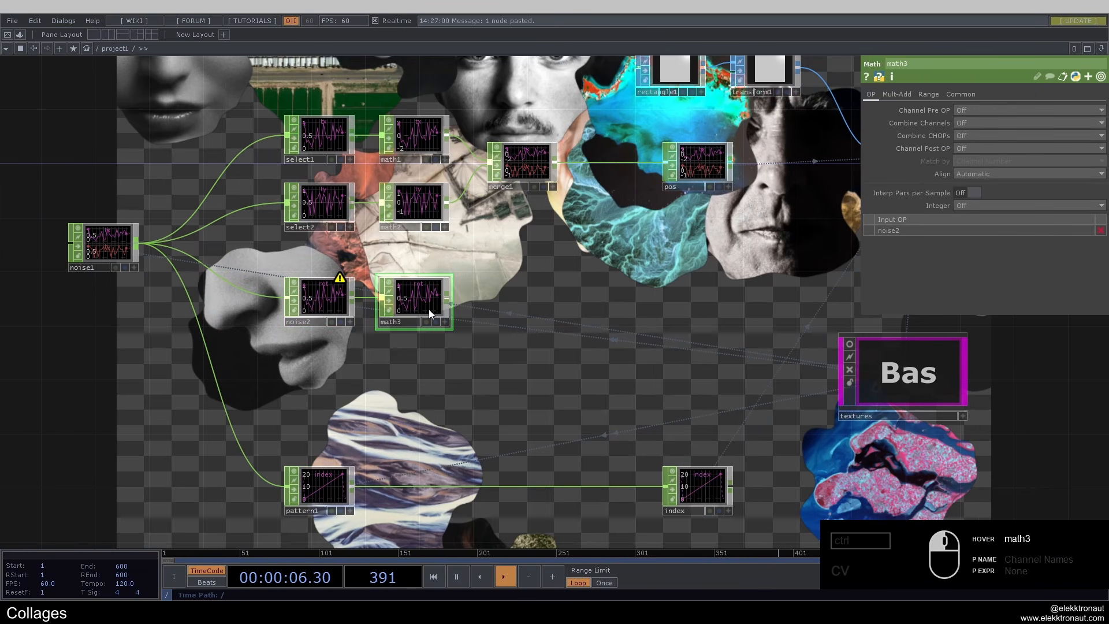
{"action": "left_click", "coordinate": [927, 96]}
{"action": "left_click", "coordinate": [1041, 123]}
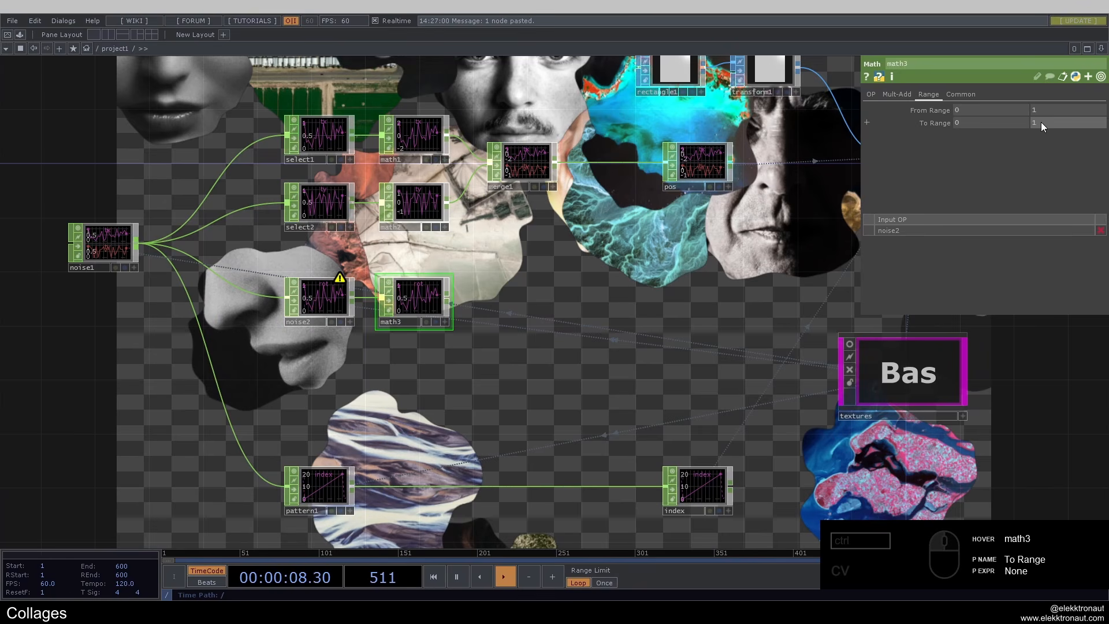
{"action": "type", "text": "3"}
{"action": "key", "text": "Return"}
{"action": "type", "text": "60"}
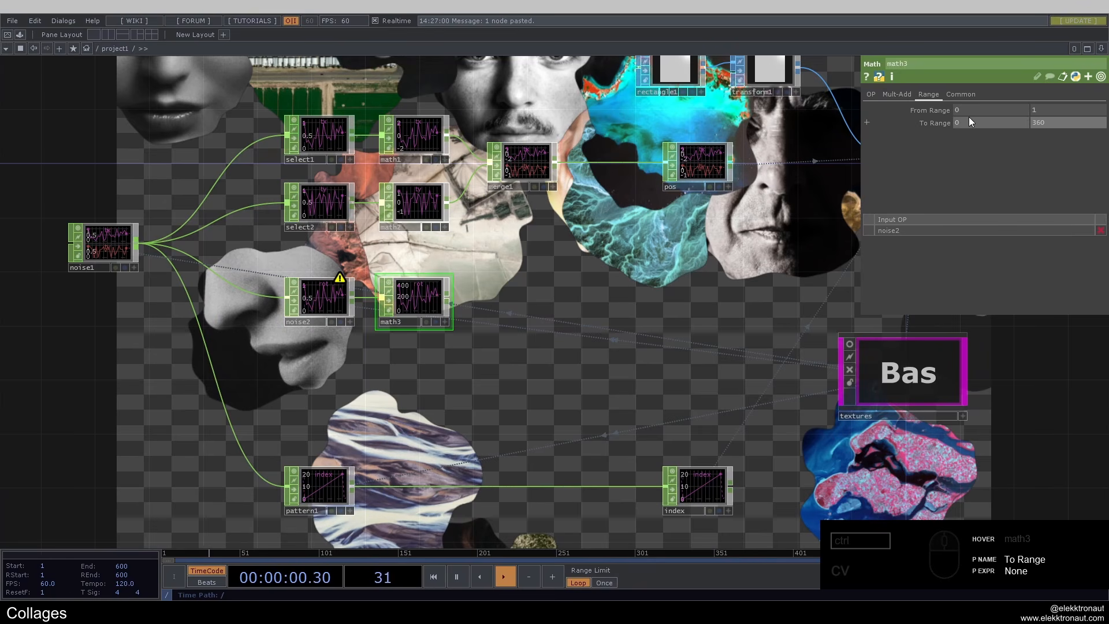
{"action": "key", "text": "Return"}
Add a Null CHOP after math3, place it beneath pos and name it rotation.
{"action": "key", "text": "alt+n"}
{"action": "left_click", "coordinate": [705, 305]}
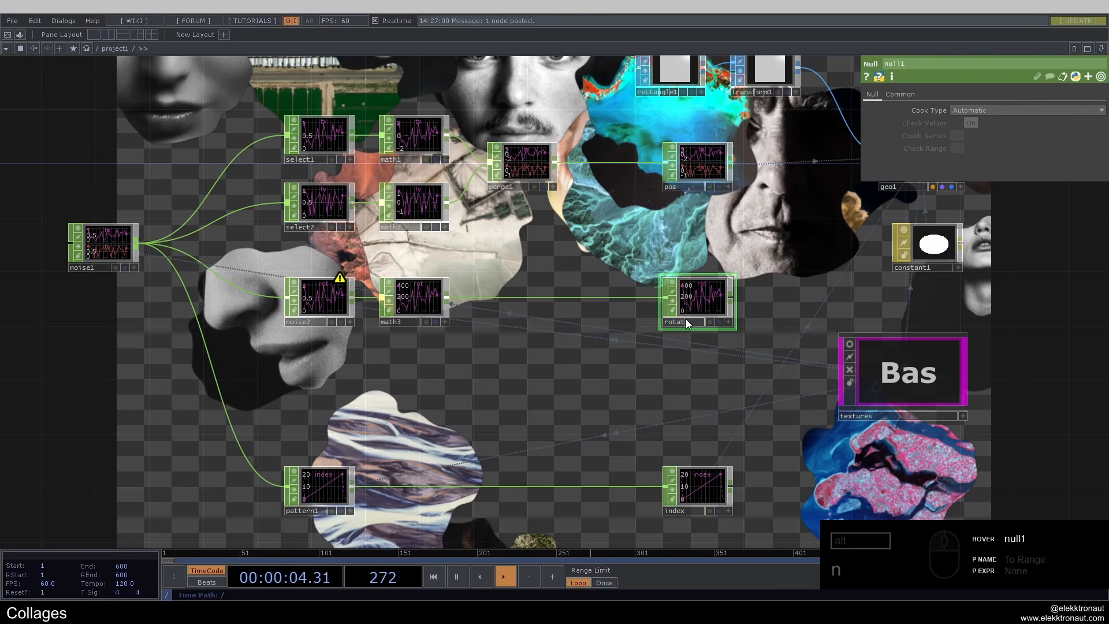
{"action": "left_click", "coordinate": [685, 321]}
{"action": "type", "text": "rotation"}
{"action": "key", "text": "Return"}
Duplicate the noise2, math3 and rotation chain below the original and name the new noise's channel scale.
{"action": "right_click_drag", "start_coordinate": [740, 334], "coordinate": [327, 297]}
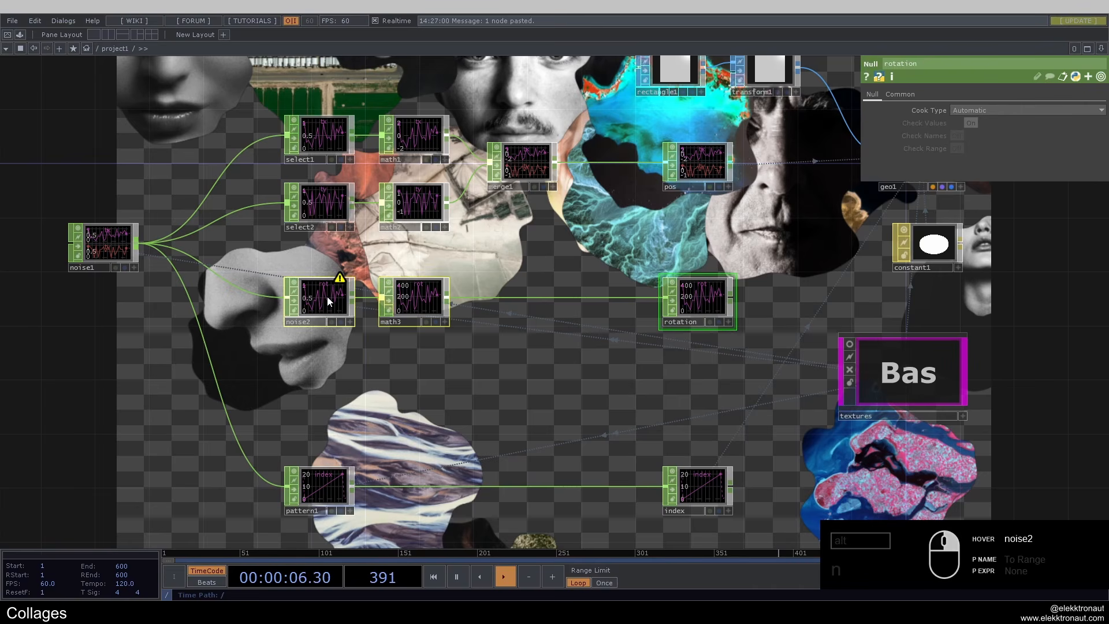
{"action": "key", "text": "ctrl+c"}
{"action": "key", "text": "ctrl+v"}
{"action": "left_click", "coordinate": [317, 379]}
{"action": "left_click", "coordinate": [1017, 110]}
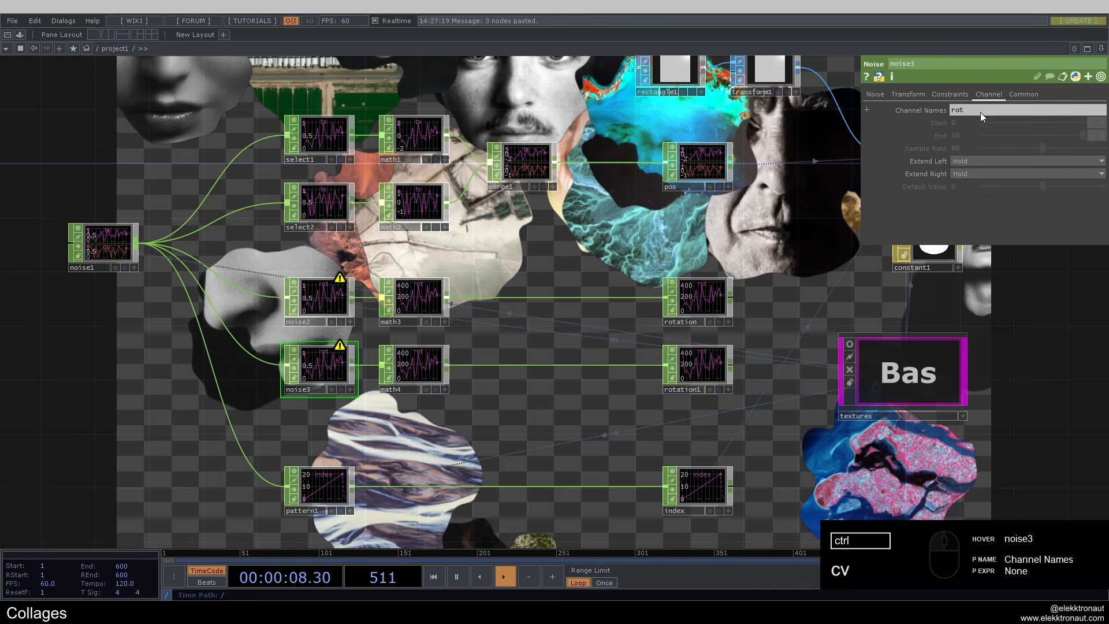
{"action": "type", "text": "scale"}
{"action": "key", "text": "Return"}
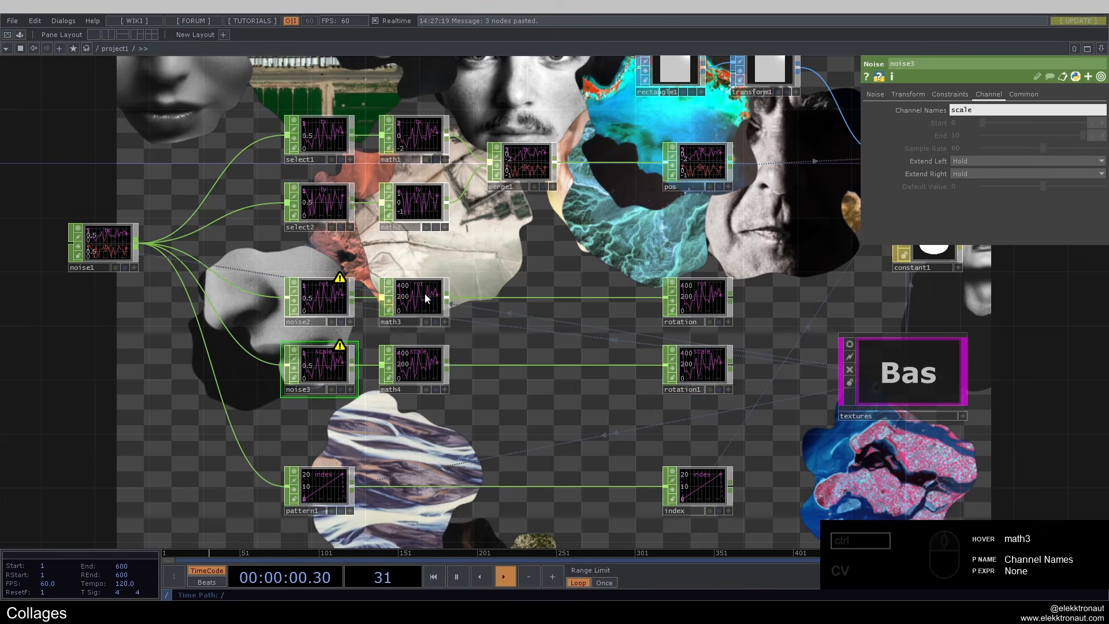
Set noise2's seed to 1.19 and adjust noise3's seed so the two noises differ.
{"action": "left_click", "coordinate": [343, 296]}
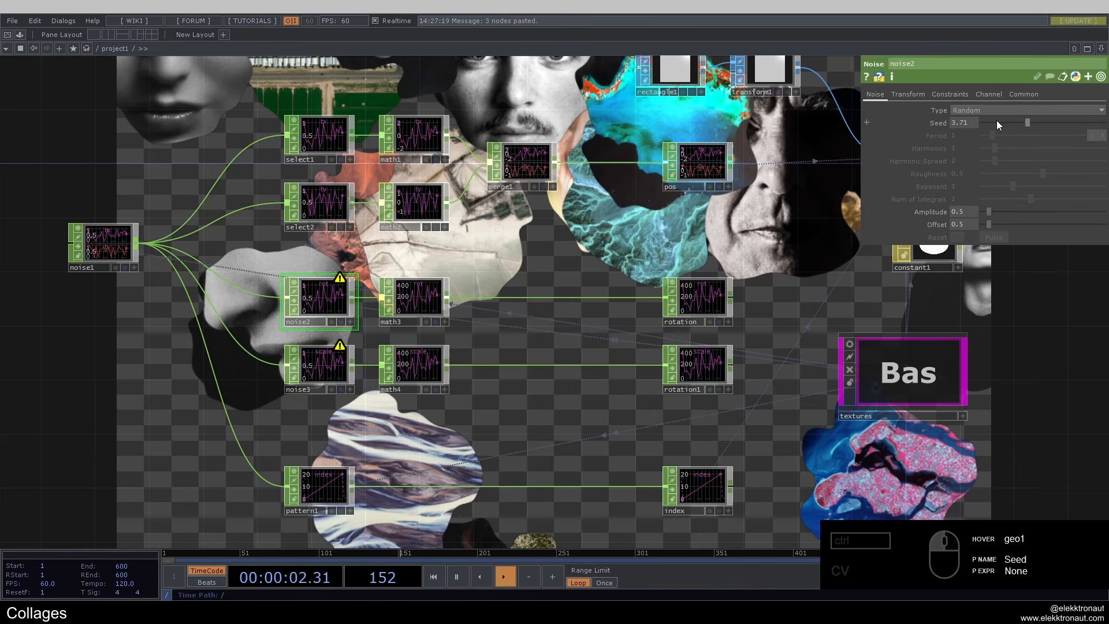
{"action": "left_click", "coordinate": [317, 370]}
{"action": "left_click", "coordinate": [875, 94]}
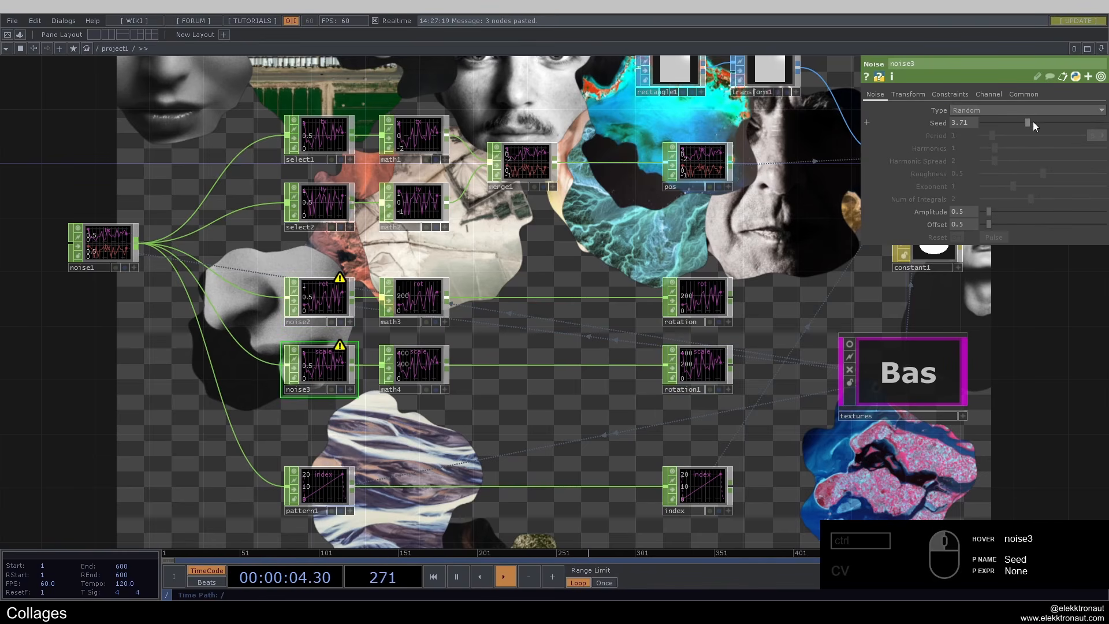
Set the To Range of math4 to .7 to 3 and rename its output null scale.
{"action": "left_click", "coordinate": [414, 364]}
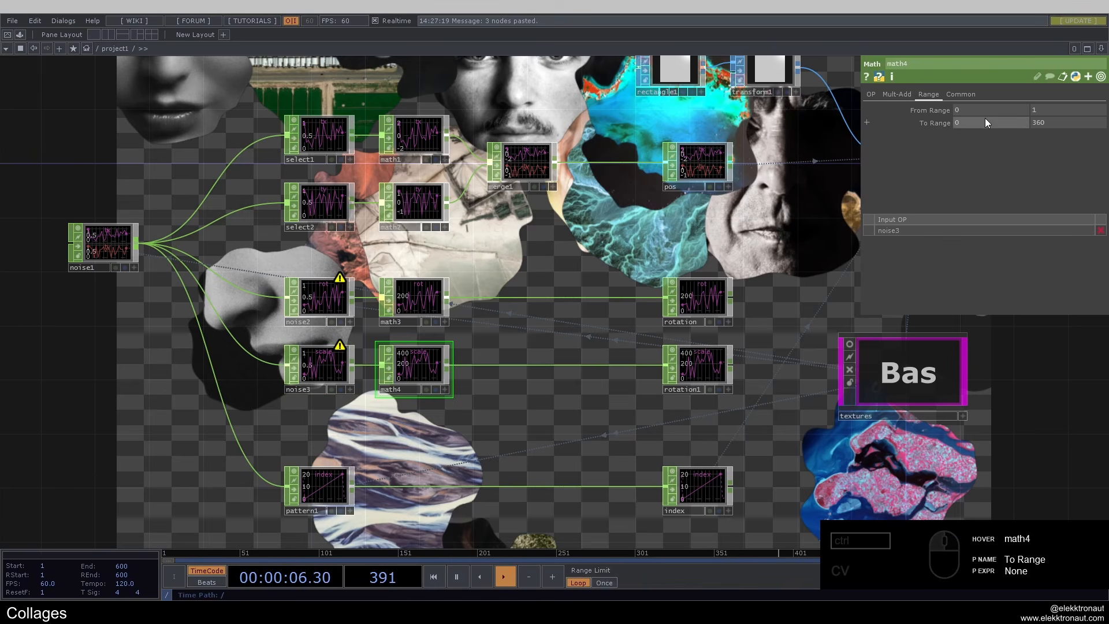
{"action": "type", "text": ".7"}
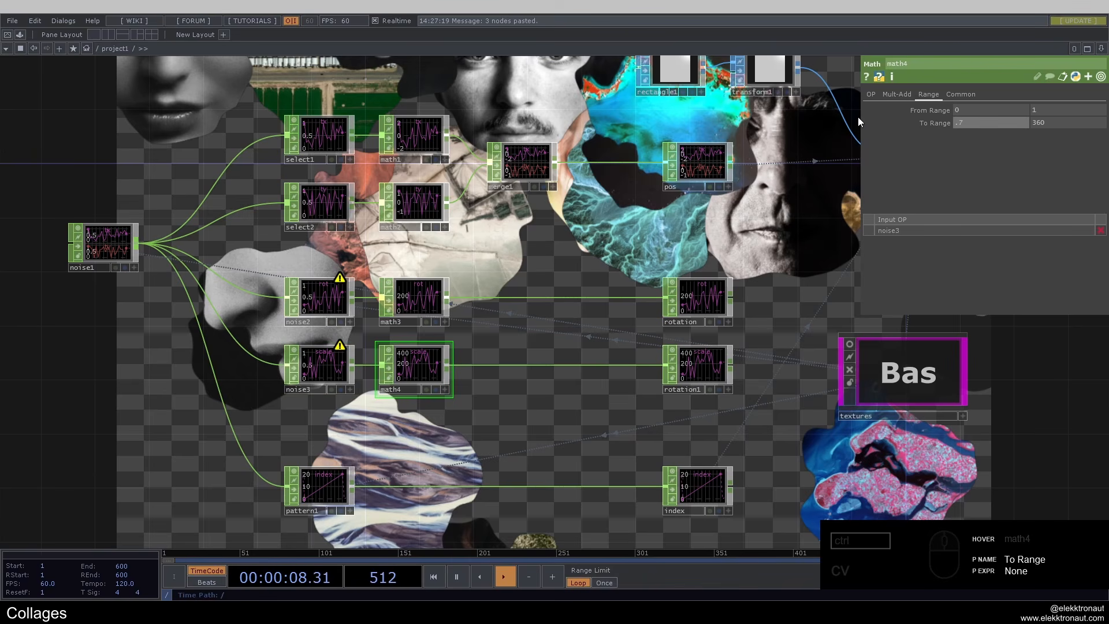
{"action": "key", "text": "Tab"}
{"action": "type", "text": "3"}
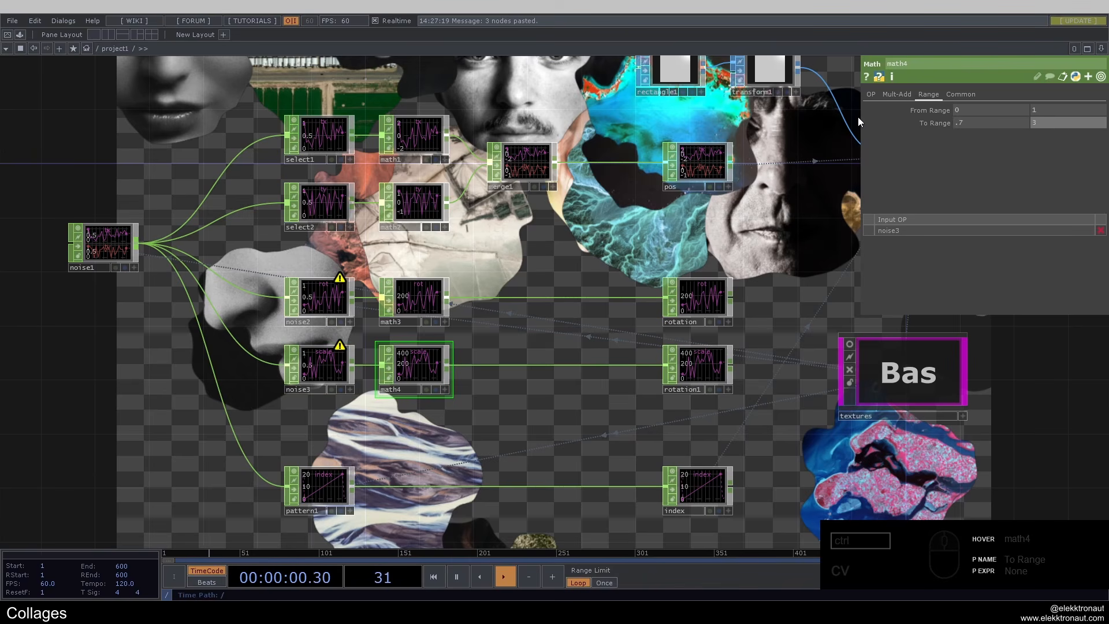
{"action": "key", "text": "Return"}
{"action": "left_click_drag", "start_coordinate": [686, 251], "coordinate": [552, 262]}
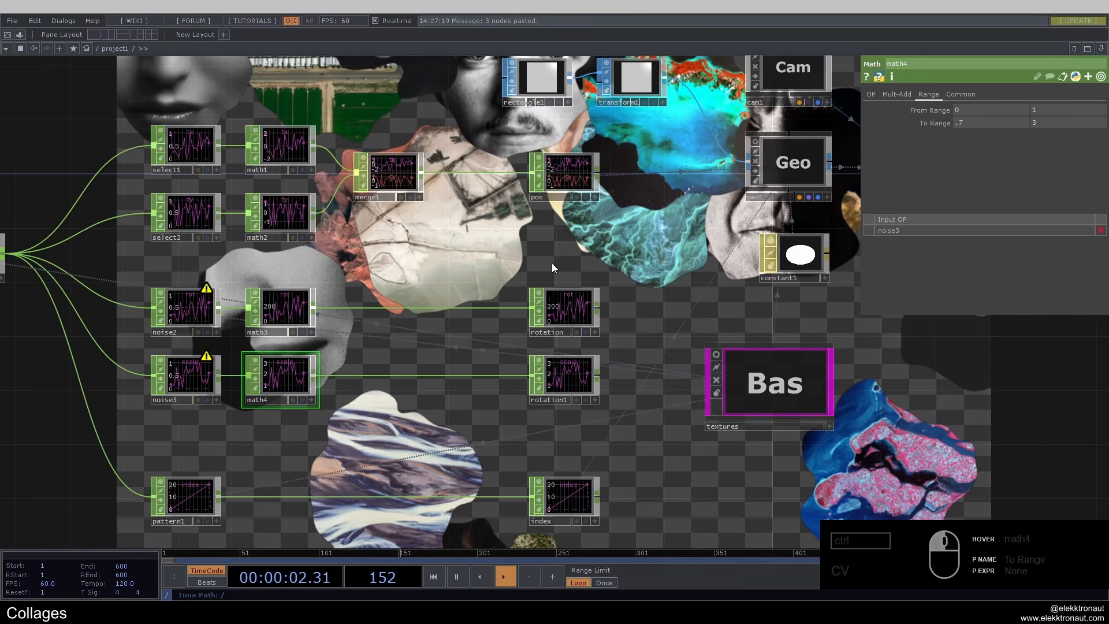
{"action": "left_click", "coordinate": [555, 401]}
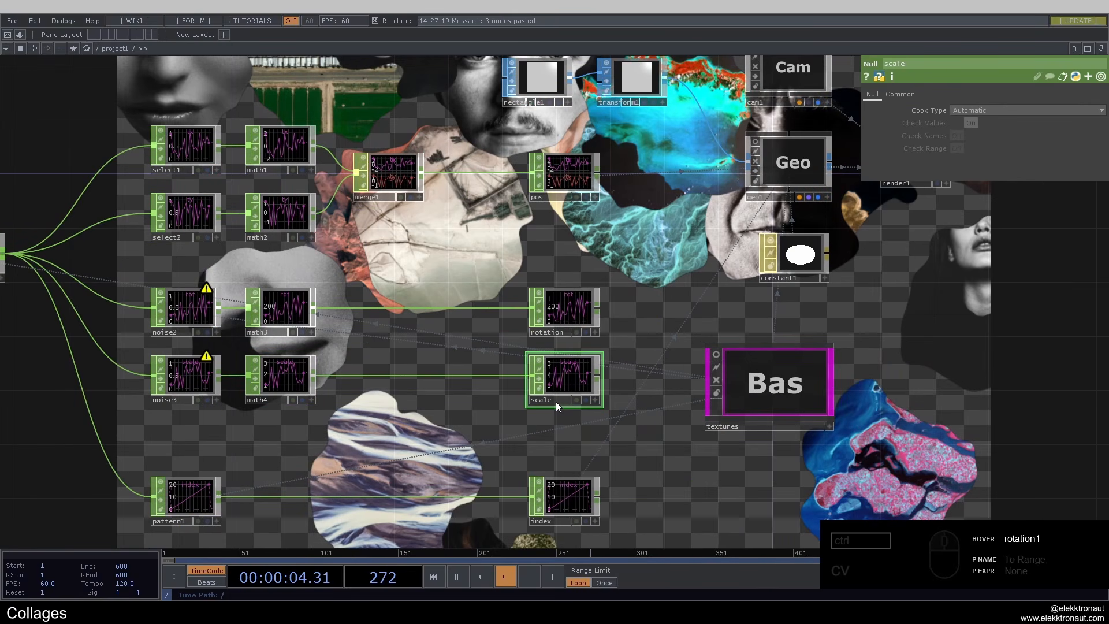
Examine the warning on noise3 and compare the channels and samples of noise1, noise2 and noise3.
{"action": "left_click_drag", "start_coordinate": [510, 224], "coordinate": [562, 191]}
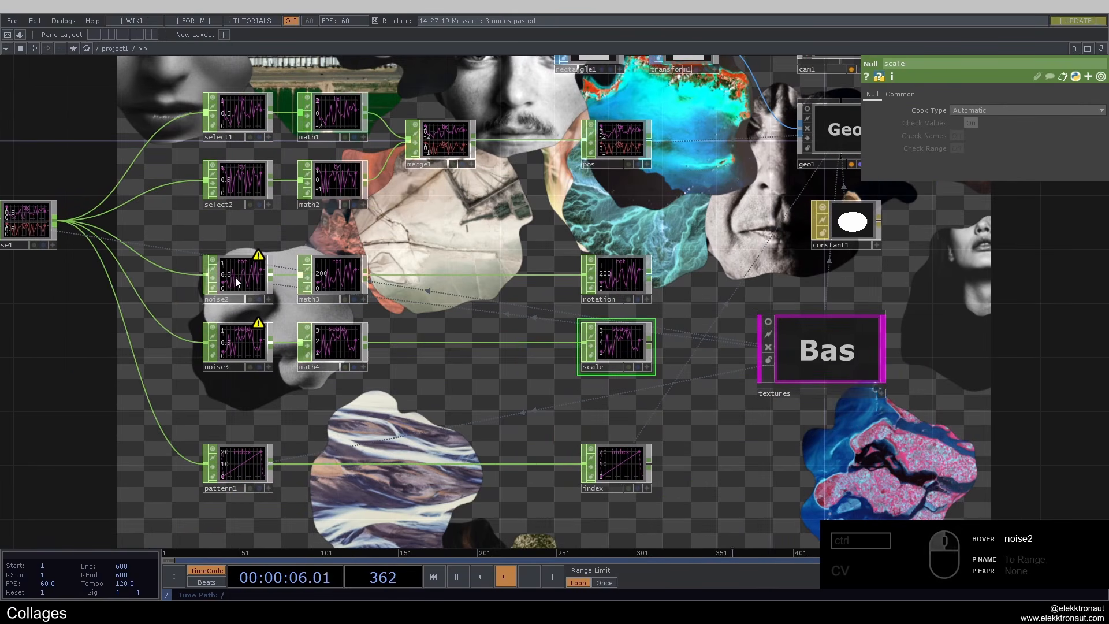
{"action": "middle_click", "coordinate": [251, 339]}
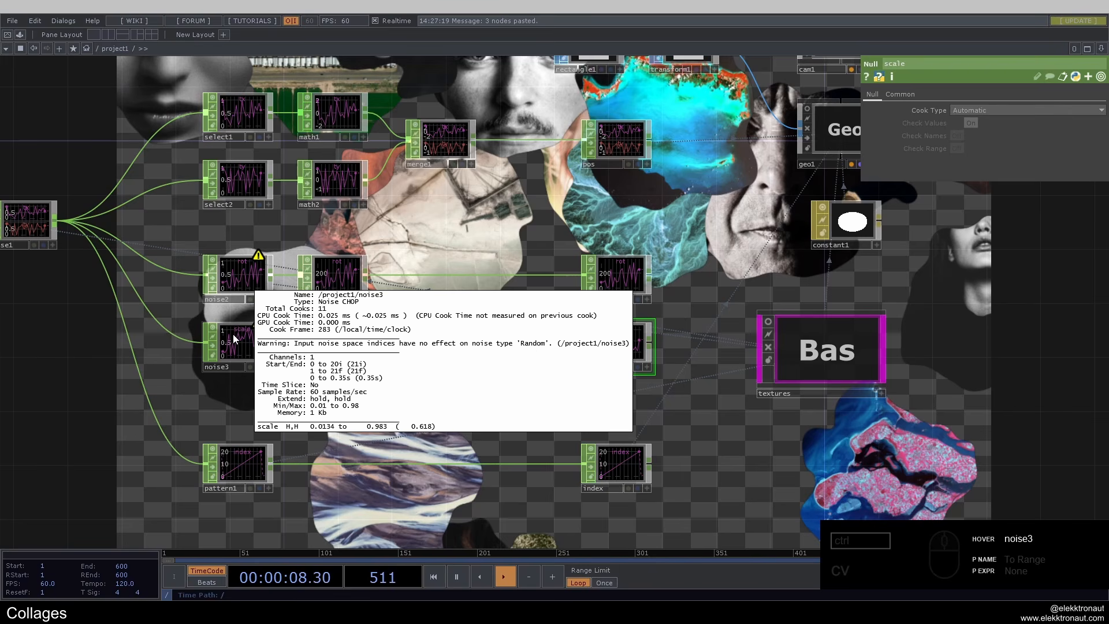
{"action": "left_click_drag", "start_coordinate": [404, 243], "coordinate": [499, 224]}
{"action": "left_click_drag", "start_coordinate": [297, 214], "coordinate": [371, 229]}
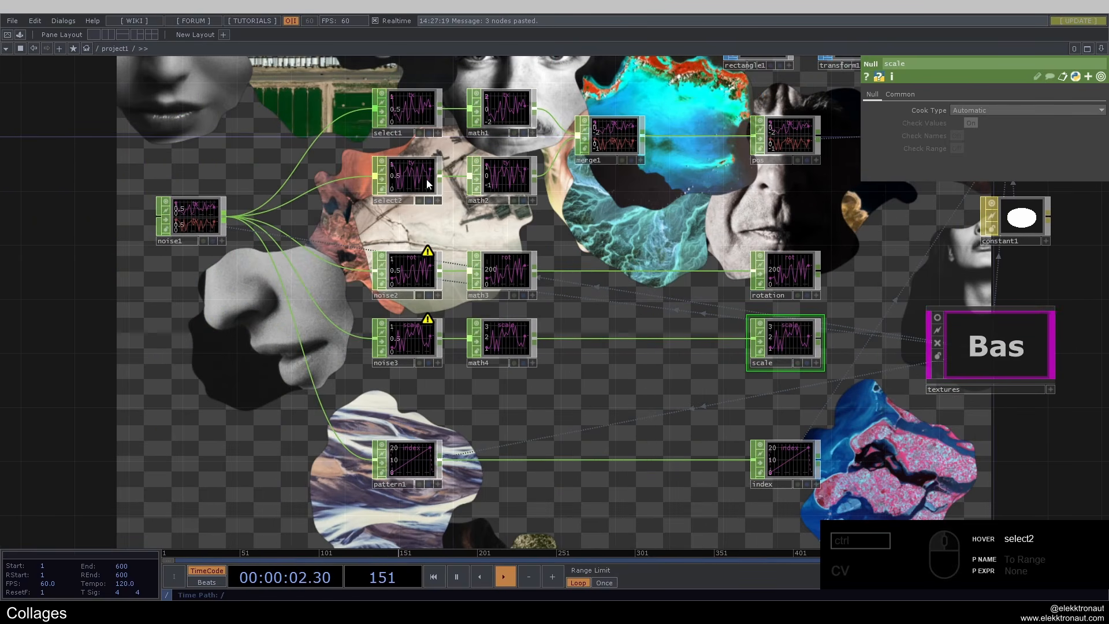
{"action": "left_click", "coordinate": [412, 271]}
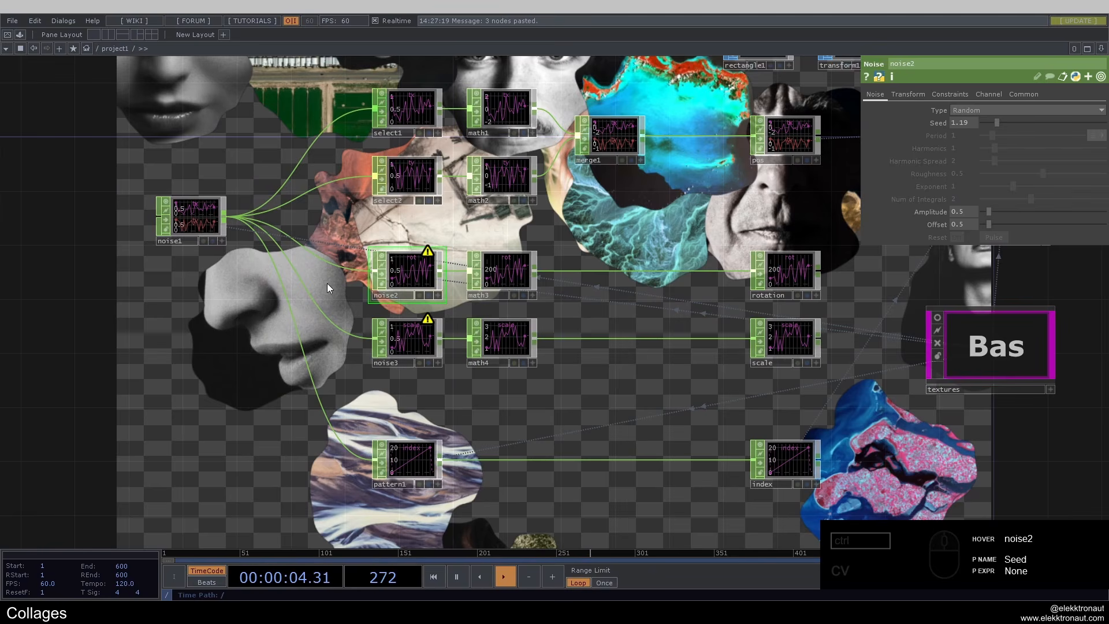
{"action": "scroll", "coordinate": [272, 243], "scroll_direction": "up", "scroll_amount": 2}
{"action": "scroll", "coordinate": [210, 203], "scroll_direction": "up", "scroll_amount": 2}
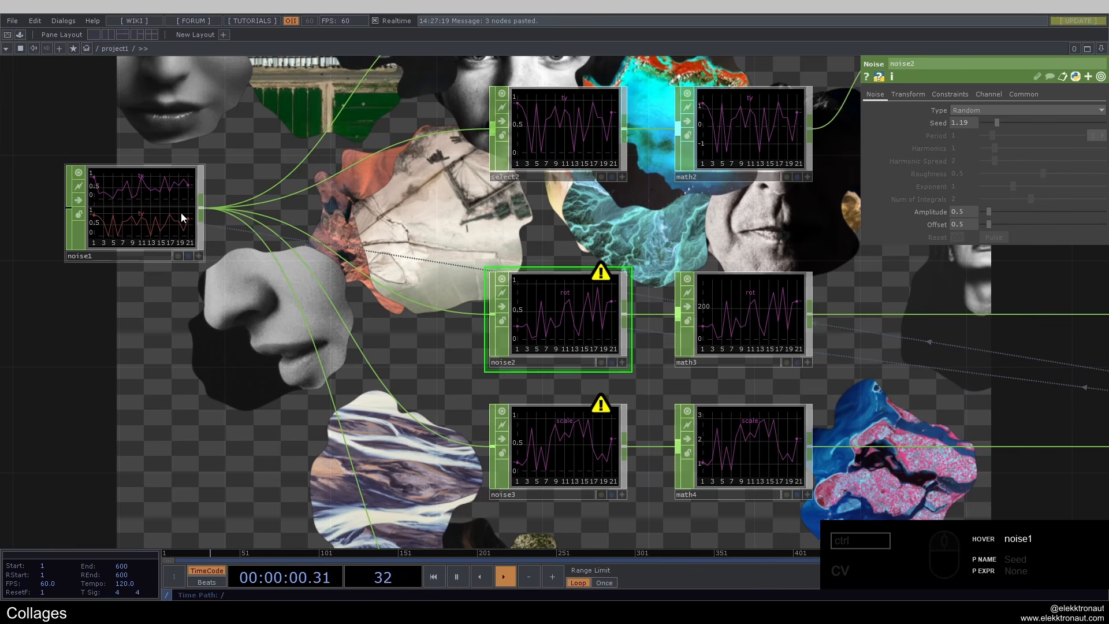
{"action": "left_click_drag", "start_coordinate": [241, 213], "coordinate": [247, 288]}
{"action": "left_click", "coordinate": [549, 213]}
{"action": "left_click", "coordinate": [605, 362]}
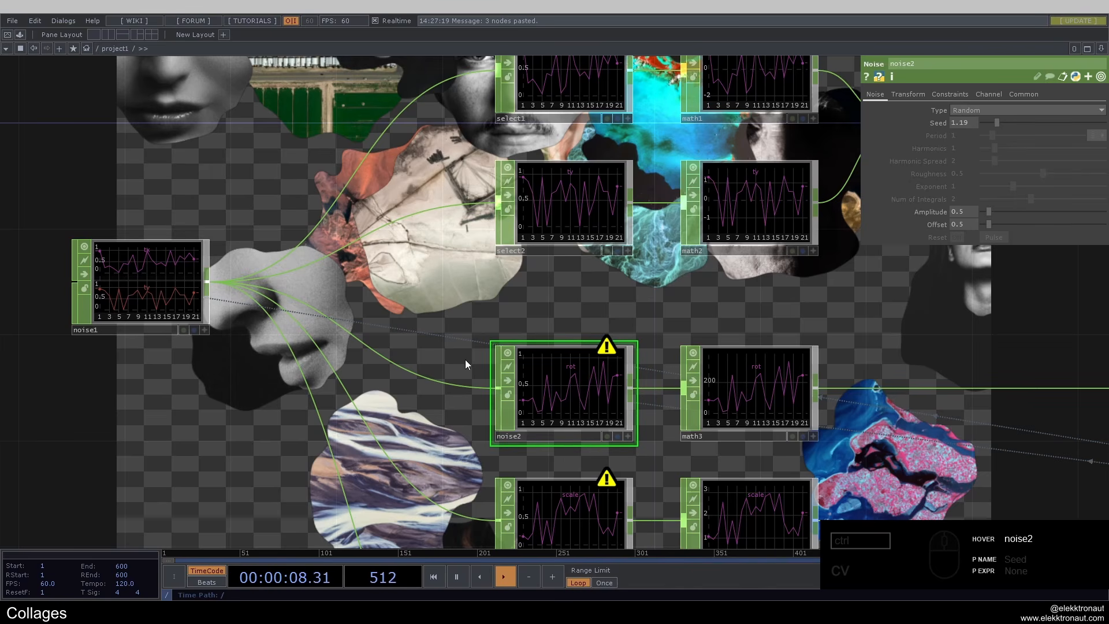
{"action": "left_click_drag", "start_coordinate": [677, 348], "coordinate": [608, 252]}
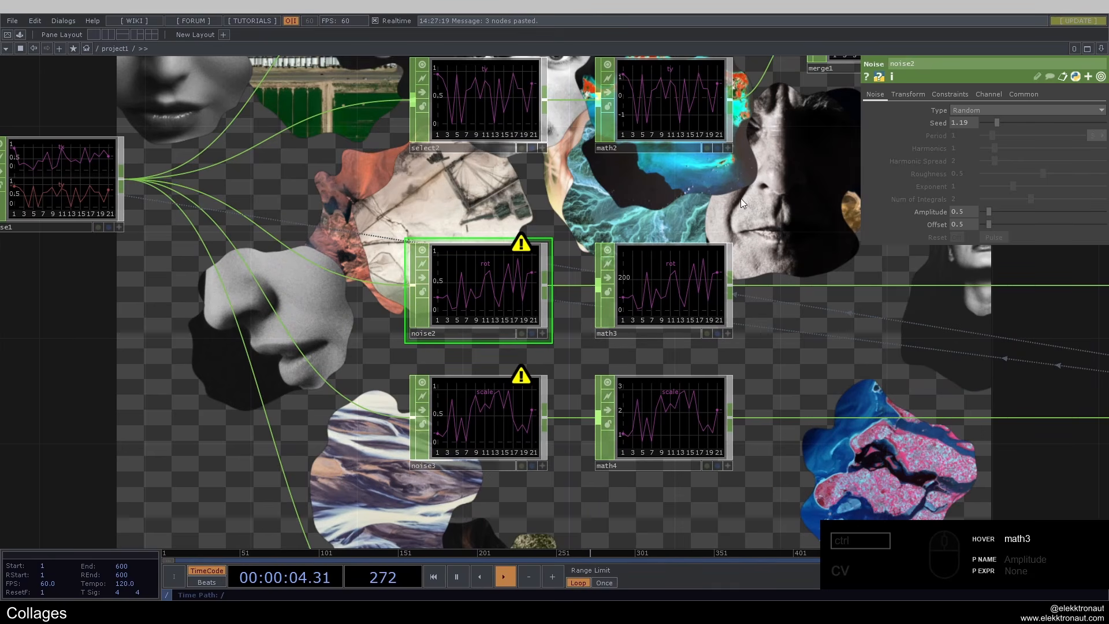
Examine noise2's parameter pages, ending on its channel settings, and review the surrounding network for the cause of the warning.
{"action": "left_click", "coordinate": [1000, 96]}
{"action": "left_click", "coordinate": [953, 95]}
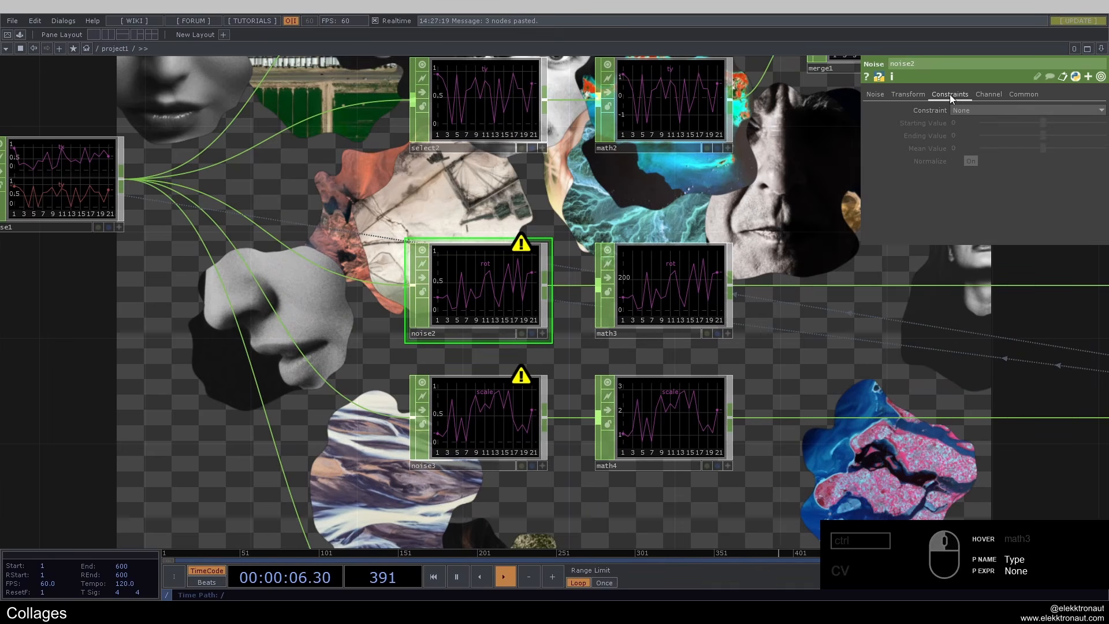
{"action": "left_click", "coordinate": [918, 96]}
{"action": "left_click", "coordinate": [876, 94]}
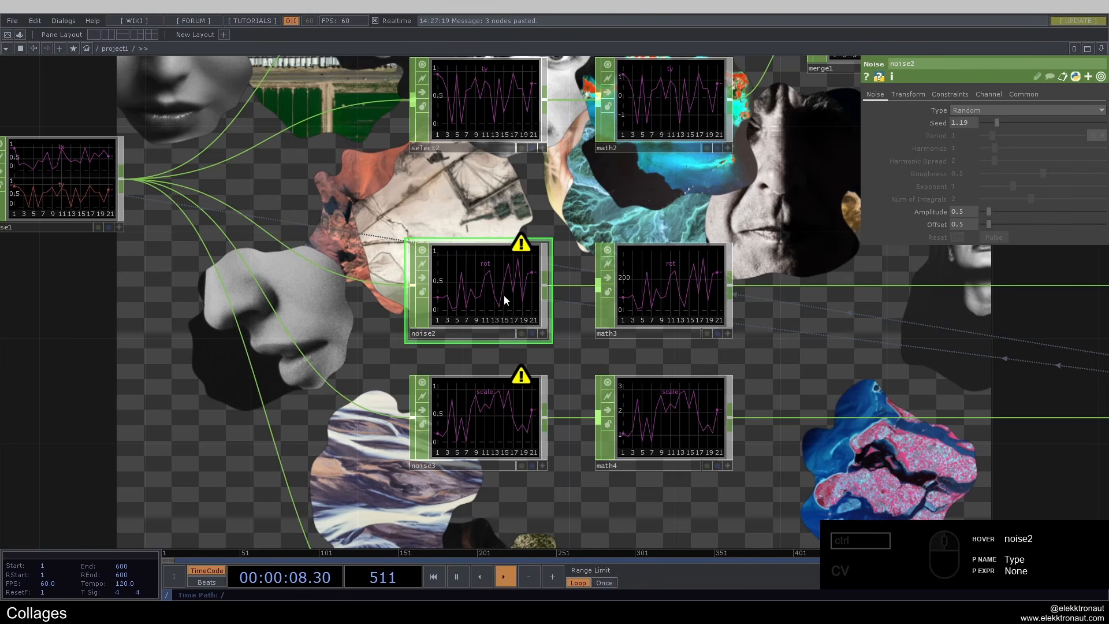
{"action": "middle_click", "coordinate": [489, 278]}
{"action": "left_click_drag", "start_coordinate": [461, 189], "coordinate": [431, 192]}
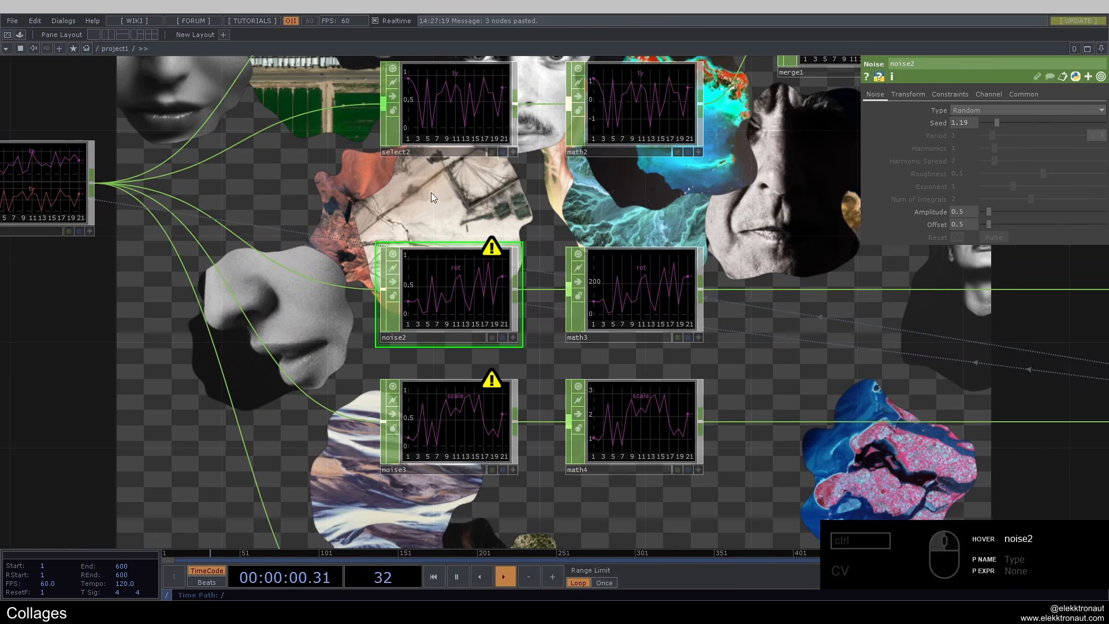
{"action": "scroll", "coordinate": [425, 227], "scroll_direction": "down", "scroll_amount": 5}
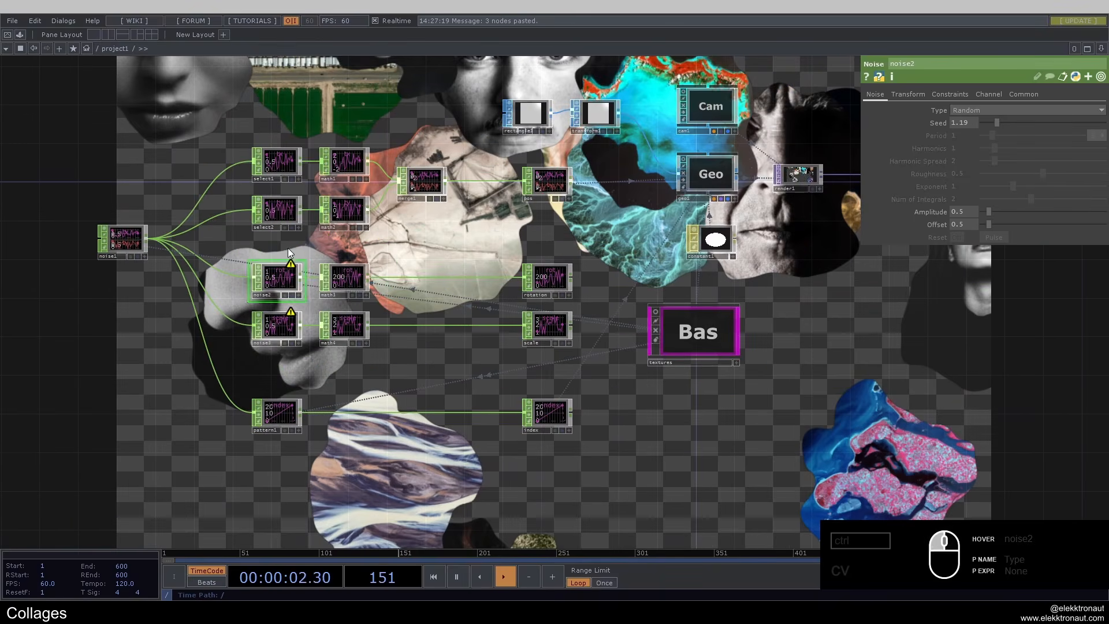
{"action": "left_click_drag", "start_coordinate": [538, 239], "coordinate": [562, 252]}
{"action": "scroll", "coordinate": [365, 241], "scroll_direction": "down", "scroll_amount": 3}
{"action": "scroll", "coordinate": [202, 259], "scroll_direction": "up", "scroll_amount": 3}
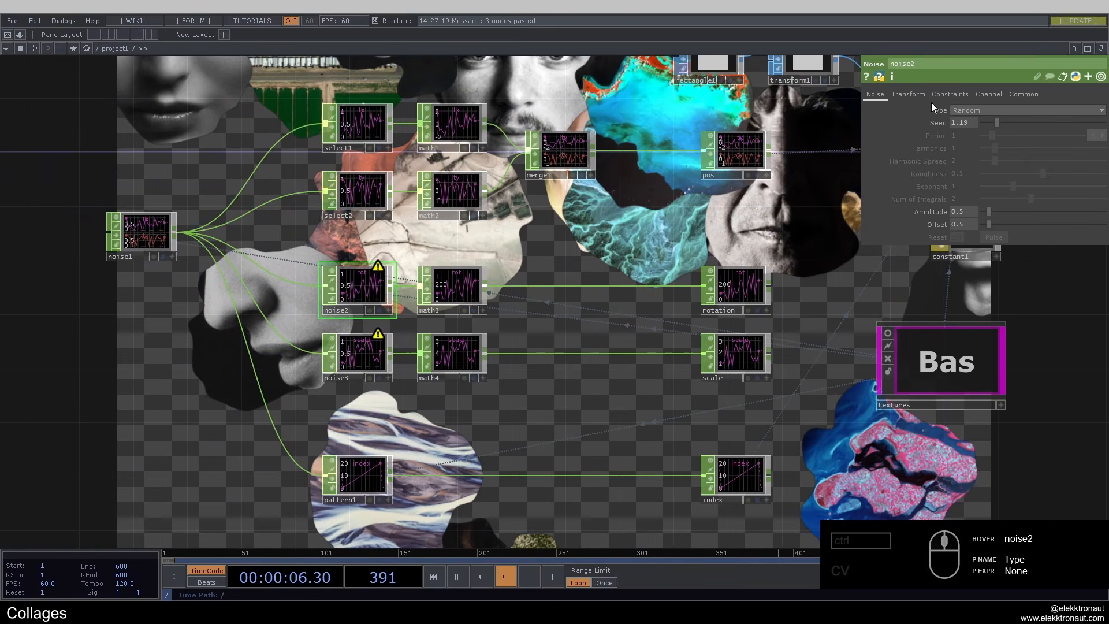
{"action": "left_click", "coordinate": [989, 94]}
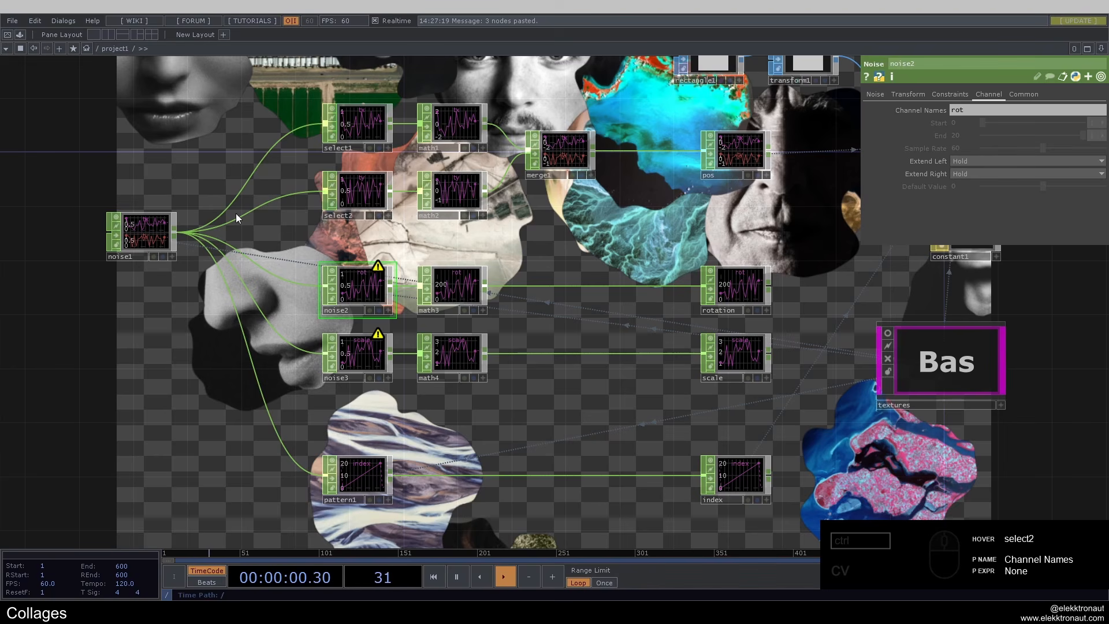
Disconnect noise1 from both noise2 and noise3, and check the expression behind noise2's End value.
{"action": "right_click", "coordinate": [287, 281]}
{"action": "left_click", "coordinate": [317, 329]}
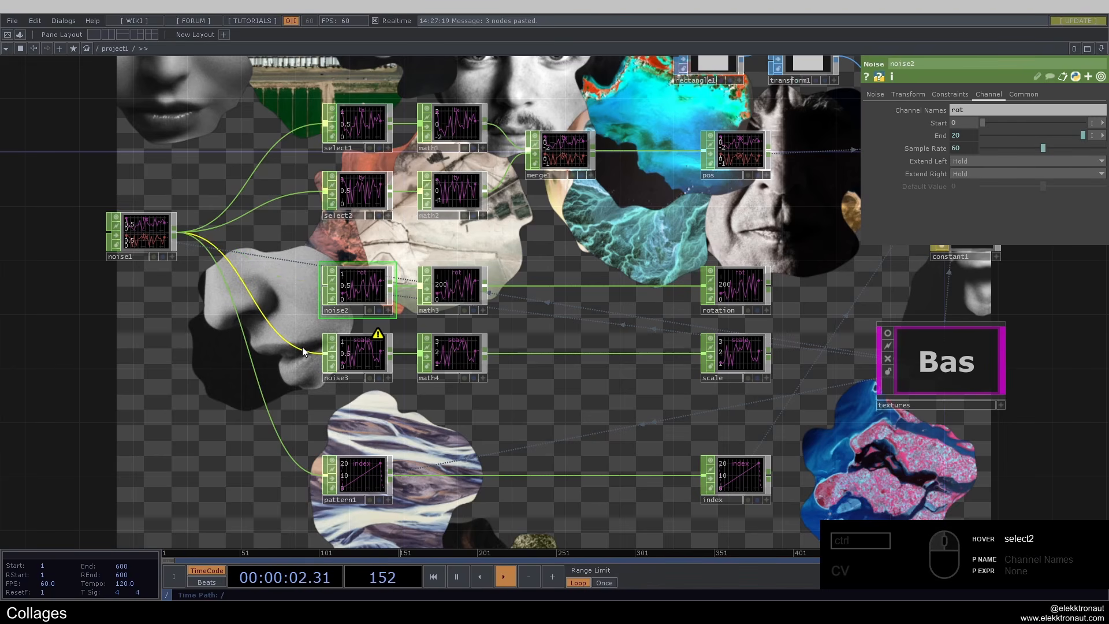
{"action": "right_click", "coordinate": [306, 331]}
{"action": "left_click", "coordinate": [331, 380]}
{"action": "left_click_drag", "start_coordinate": [401, 444], "coordinate": [408, 411]}
{"action": "scroll", "coordinate": [308, 252], "scroll_direction": "up", "scroll_amount": 2}
{"action": "scroll", "coordinate": [308, 252], "scroll_direction": "down", "scroll_amount": 2}
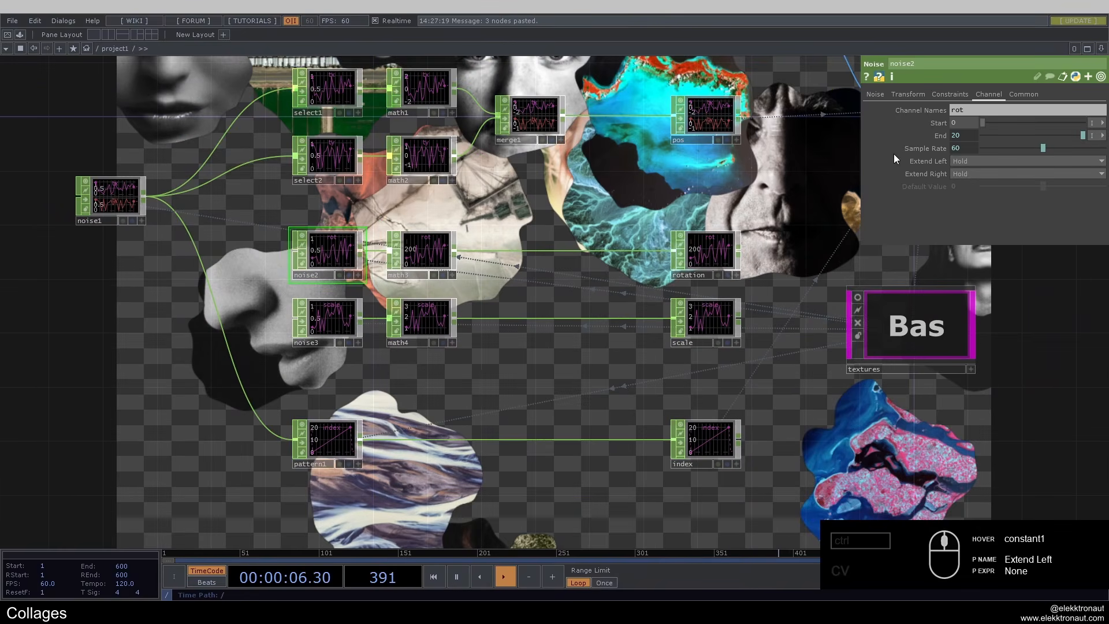
{"action": "left_click", "coordinate": [943, 132]}
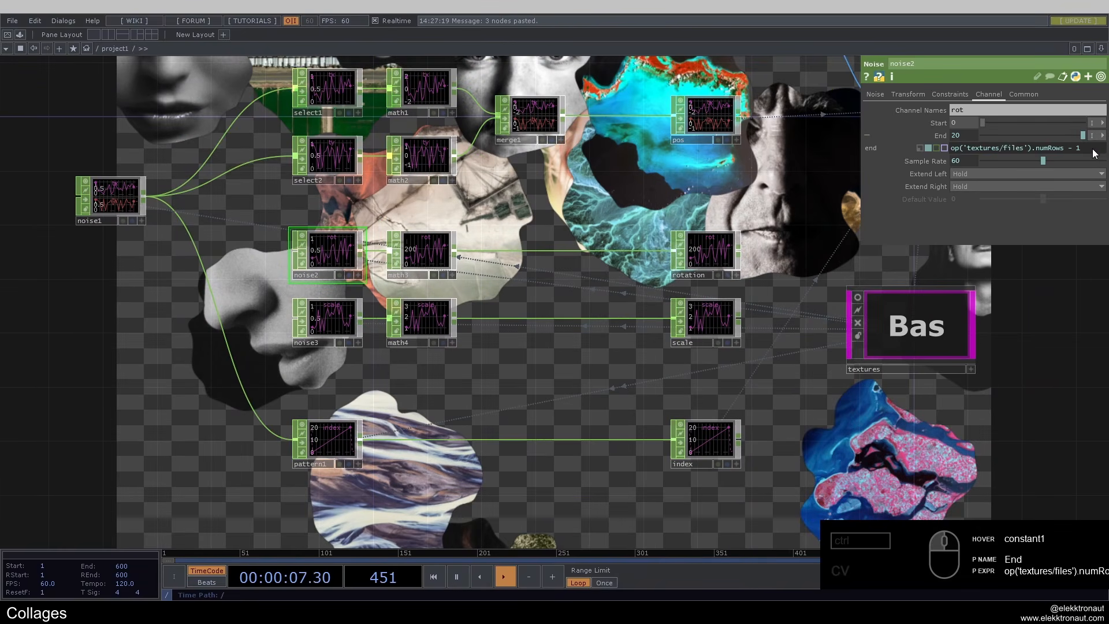
{"action": "left_click", "coordinate": [943, 131]}
Assign the rotation null as geo1's instance Rotate OP and map its rot channel to Rotate Z.
{"action": "left_click_drag", "start_coordinate": [521, 208], "coordinate": [384, 239]}
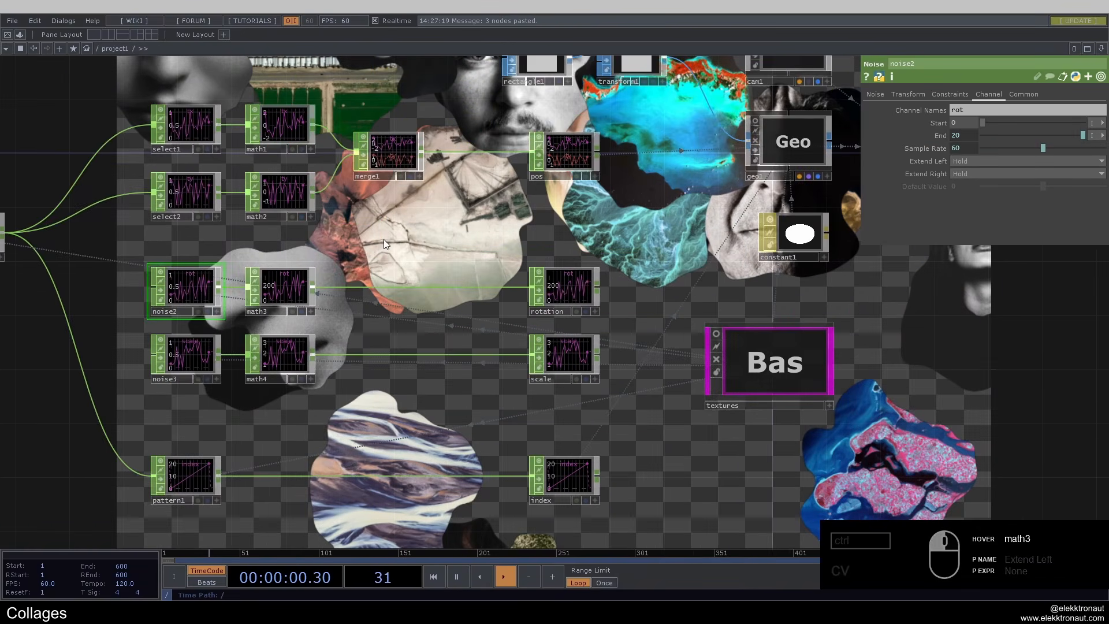
{"action": "left_click", "coordinate": [771, 145]}
{"action": "left_click_drag", "start_coordinate": [771, 200], "coordinate": [723, 153]}
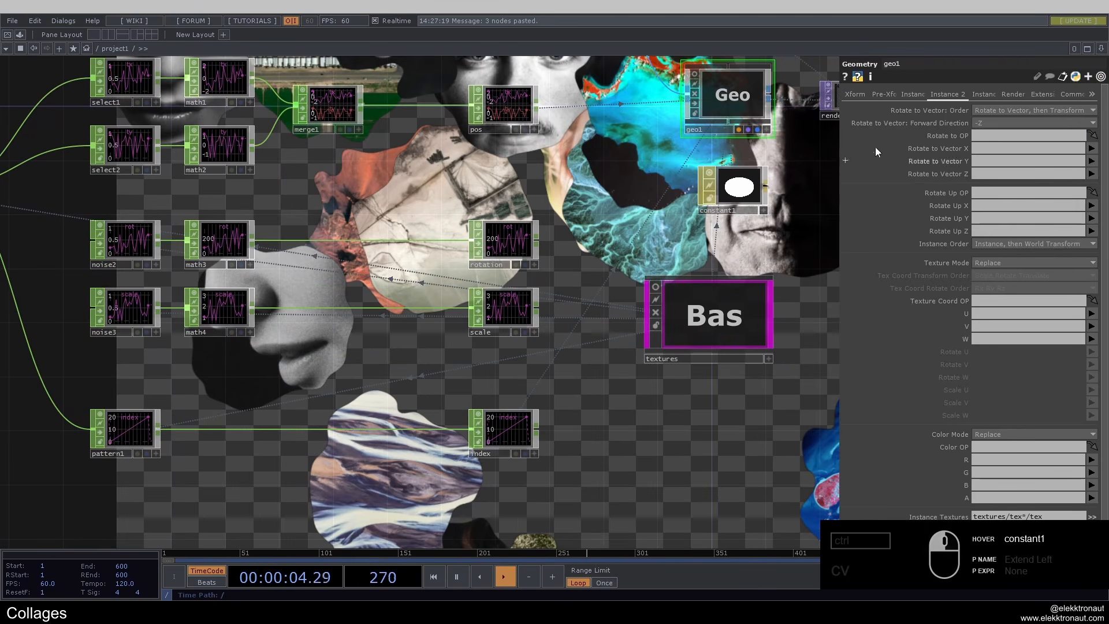
{"action": "left_click", "coordinate": [917, 95]}
{"action": "left_click_drag", "start_coordinate": [508, 233], "coordinate": [1017, 275]}
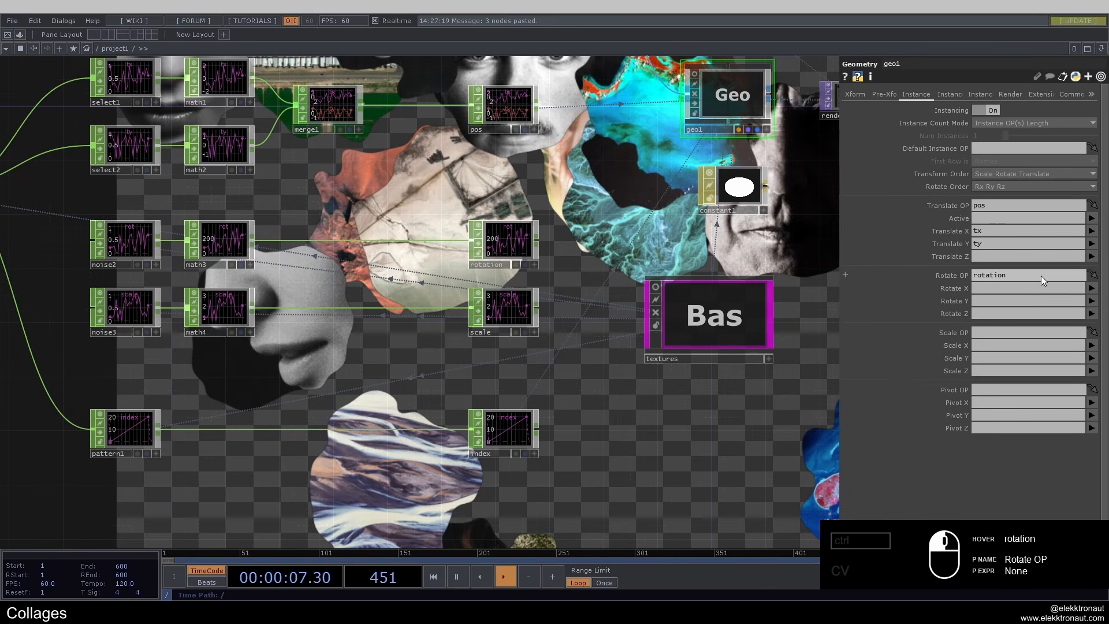
{"action": "left_click", "coordinate": [1092, 314]}
{"action": "left_click", "coordinate": [1007, 313]}
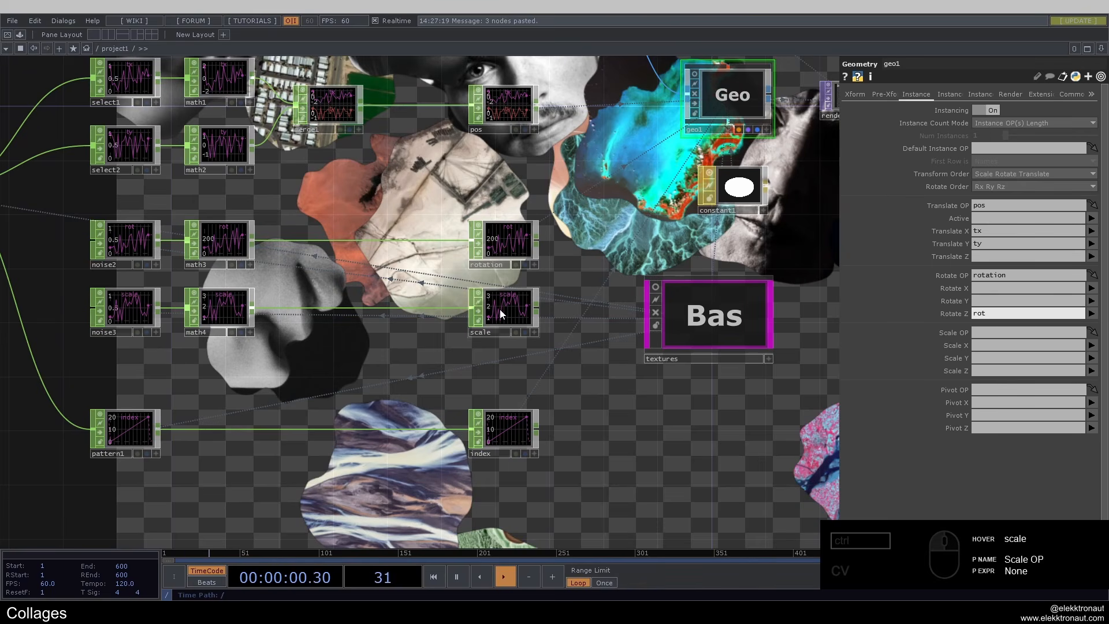
Assign the scale null as geo1's instance Scale OP and map its scale channel to Scale X and Scale Y.
{"action": "left_click_drag", "start_coordinate": [501, 310], "coordinate": [1017, 333]}
{"action": "left_click", "coordinate": [1091, 346]}
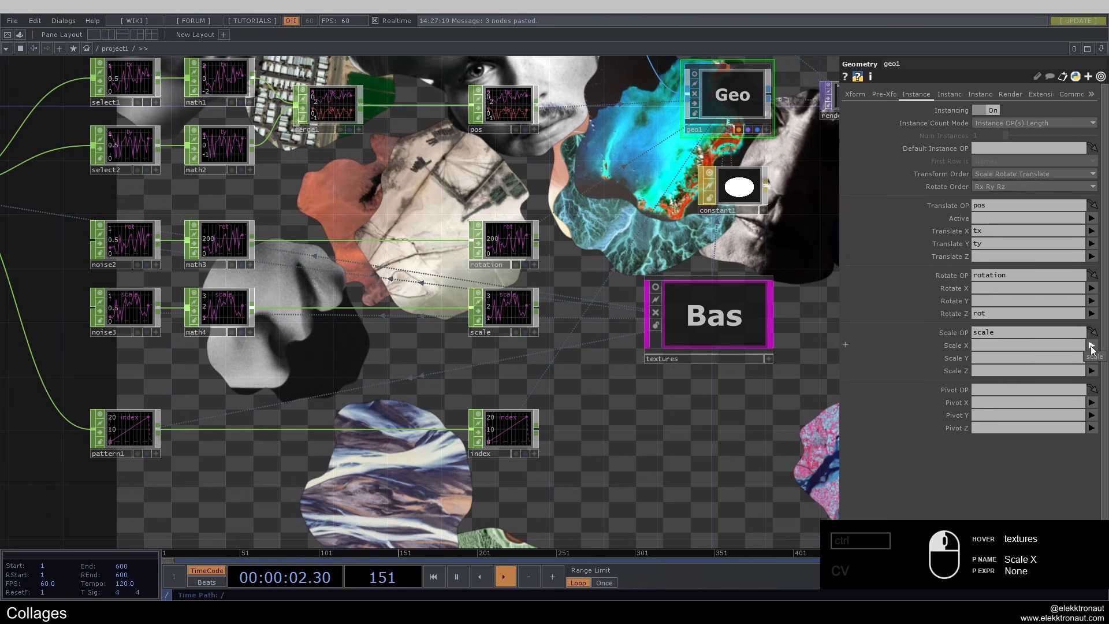
{"action": "left_click", "coordinate": [1094, 356]}
{"action": "left_click", "coordinate": [1091, 359]}
{"action": "left_click", "coordinate": [1095, 369]}
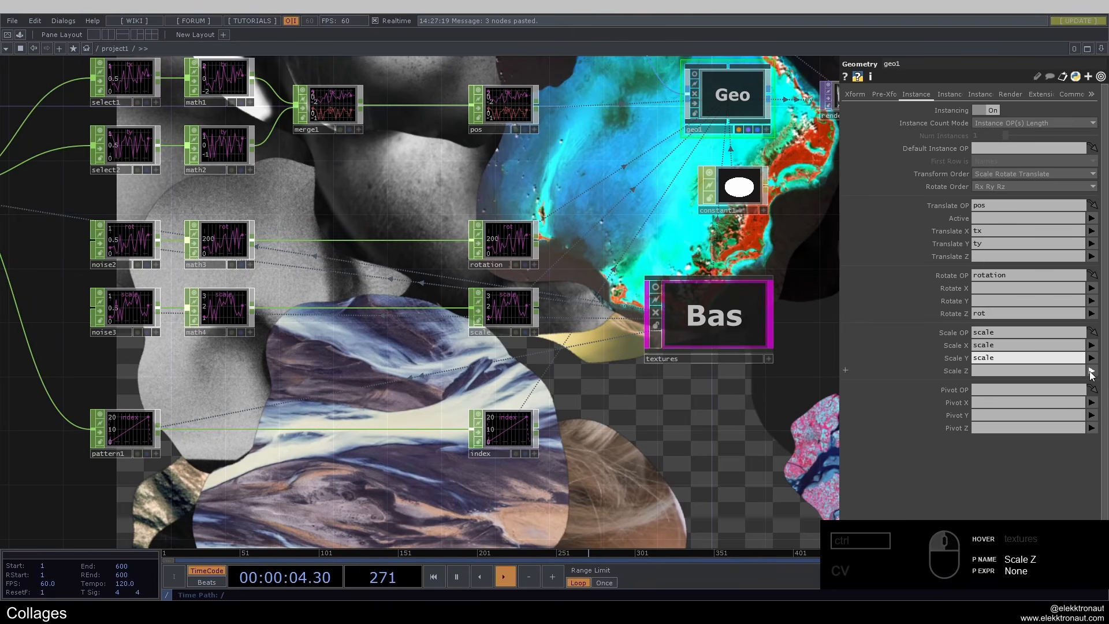
Set noise3's seed to 3.75 to vary the sizes of the collage pieces.
{"action": "left_click_drag", "start_coordinate": [590, 372], "coordinate": [466, 349]}
{"action": "scroll", "coordinate": [458, 349], "scroll_direction": "down", "scroll_amount": 3}
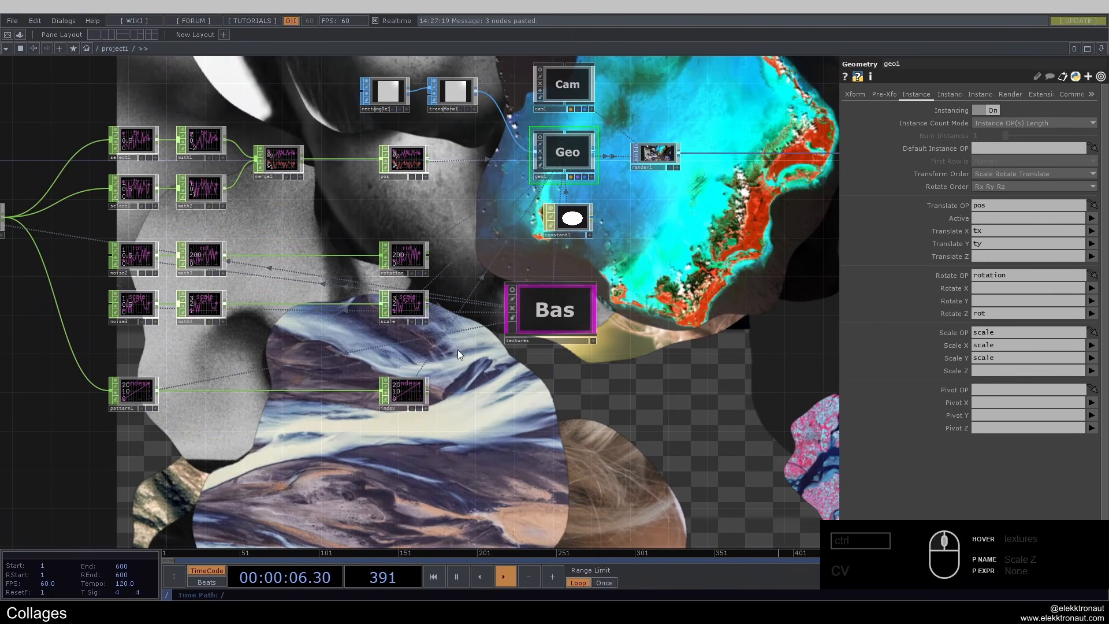
{"action": "left_click", "coordinate": [133, 305]}
{"action": "mouse_move", "coordinate": [1038, 123]}
{"action": "left_mouse_down"}
{"action": "mouse_move", "coordinate": [1000, 118]}
{"action": "mouse_move", "coordinate": [1018, 123]}
{"action": "left_mouse_up"}
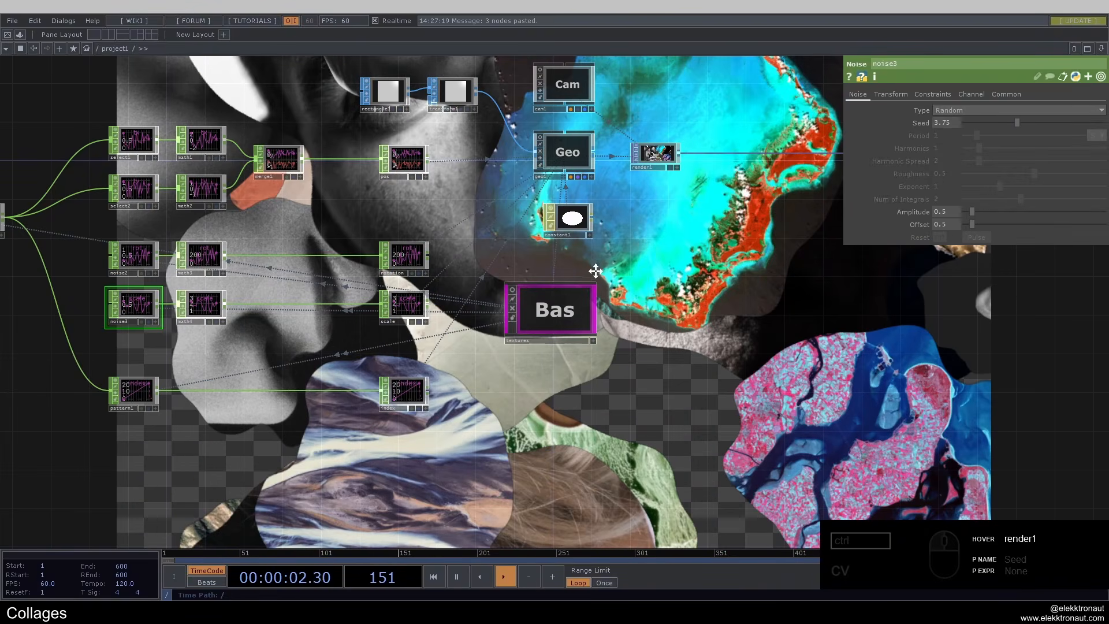
Set noise1's seed to 2.58 to rearrange the positions of the collage pieces.
{"action": "left_click_drag", "start_coordinate": [595, 270], "coordinate": [809, 232]}
{"action": "left_click", "coordinate": [144, 206]}
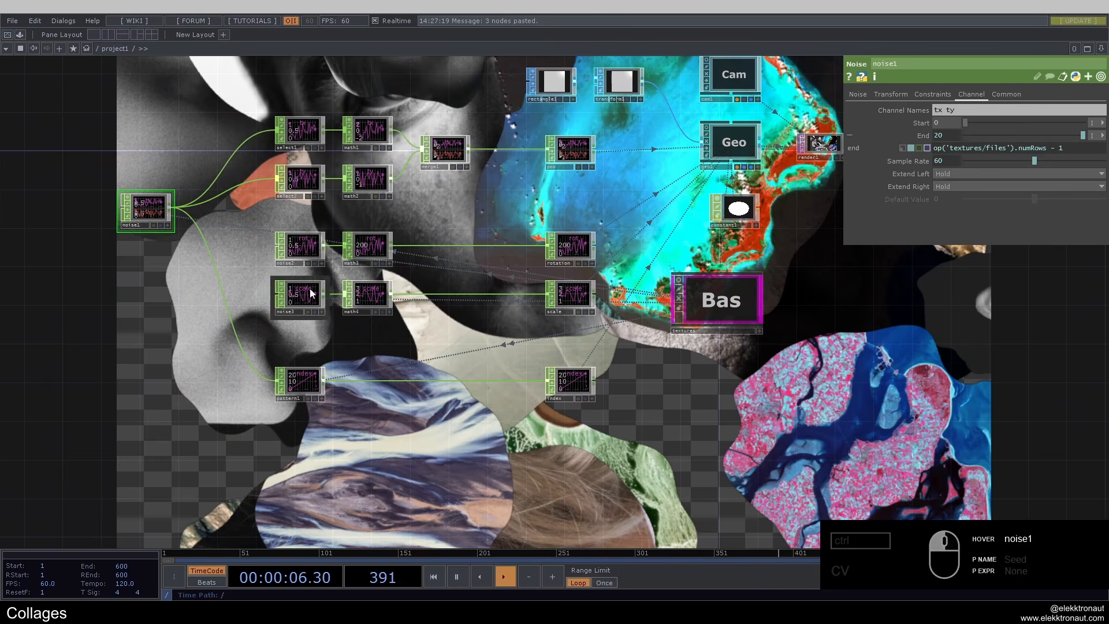
{"action": "left_click_drag", "start_coordinate": [310, 293], "coordinate": [91, 218]}
{"action": "left_click", "coordinate": [857, 94]}
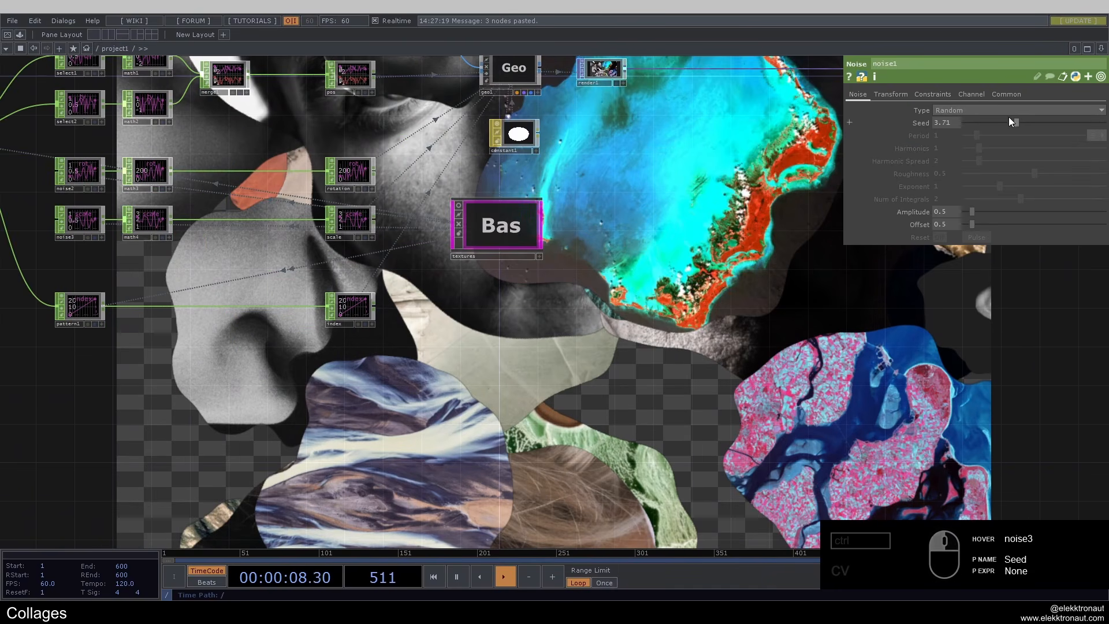
{"action": "mouse_move", "coordinate": [1009, 117]}
{"action": "left_mouse_down"}
{"action": "mouse_move", "coordinate": [965, 121]}
{"action": "mouse_move", "coordinate": [1001, 123]}
{"action": "left_mouse_up"}
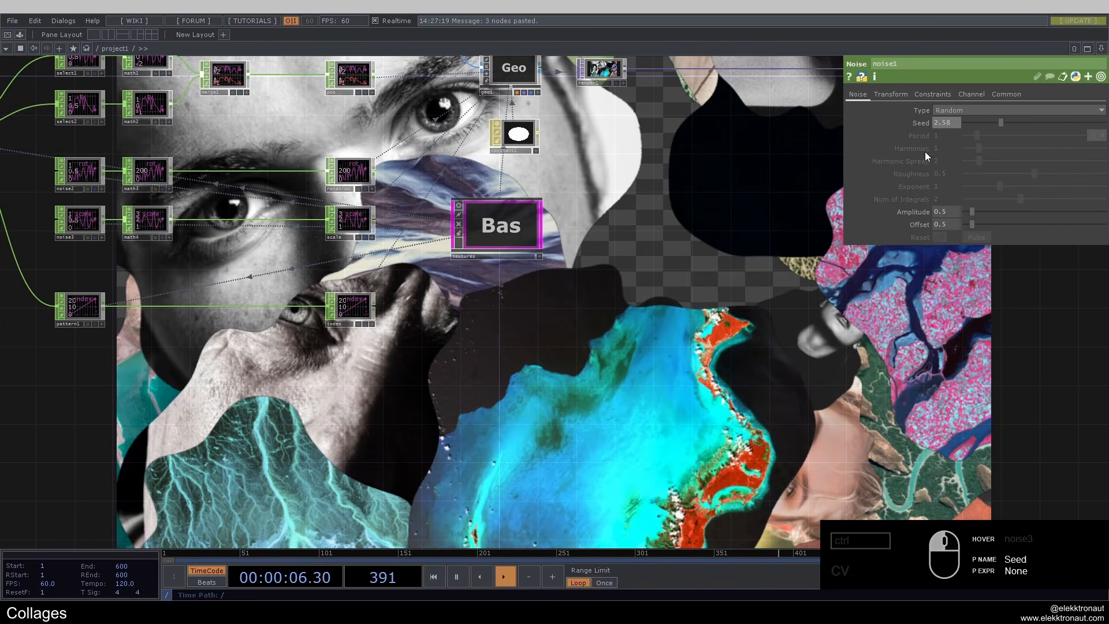
Open the Component Editor for the textures base and enter that base's network.
{"action": "scroll", "coordinate": [561, 280], "scroll_direction": "down", "scroll_amount": 3}
{"action": "scroll", "coordinate": [525, 337], "scroll_direction": "up", "scroll_amount": 3}
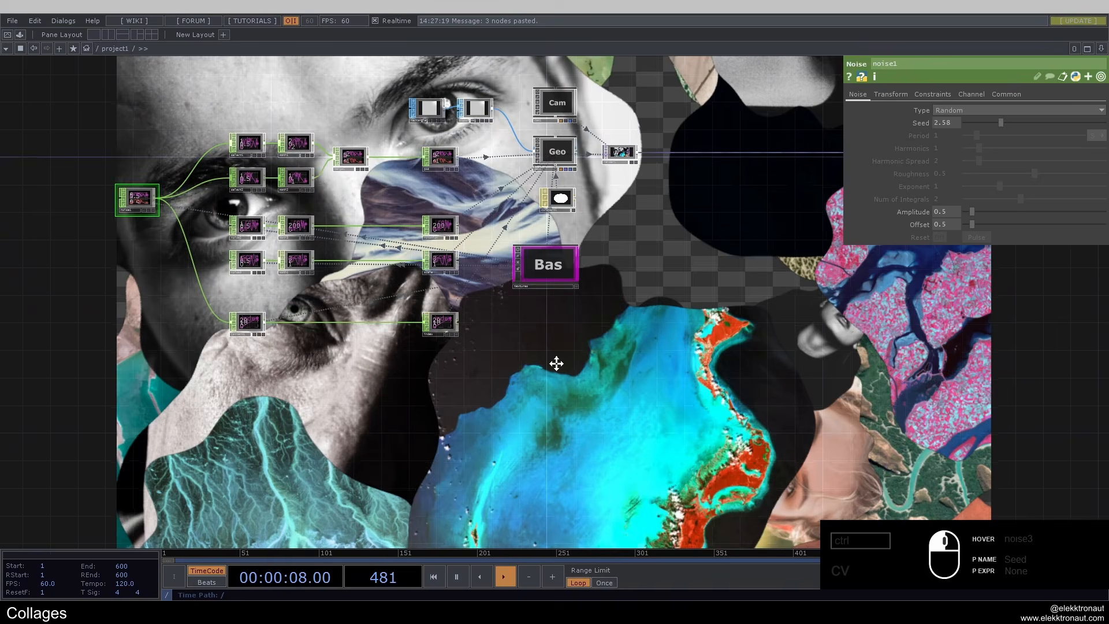
{"action": "left_click", "coordinate": [536, 283]}
{"action": "scroll", "coordinate": [545, 273], "scroll_direction": "up", "scroll_amount": 5}
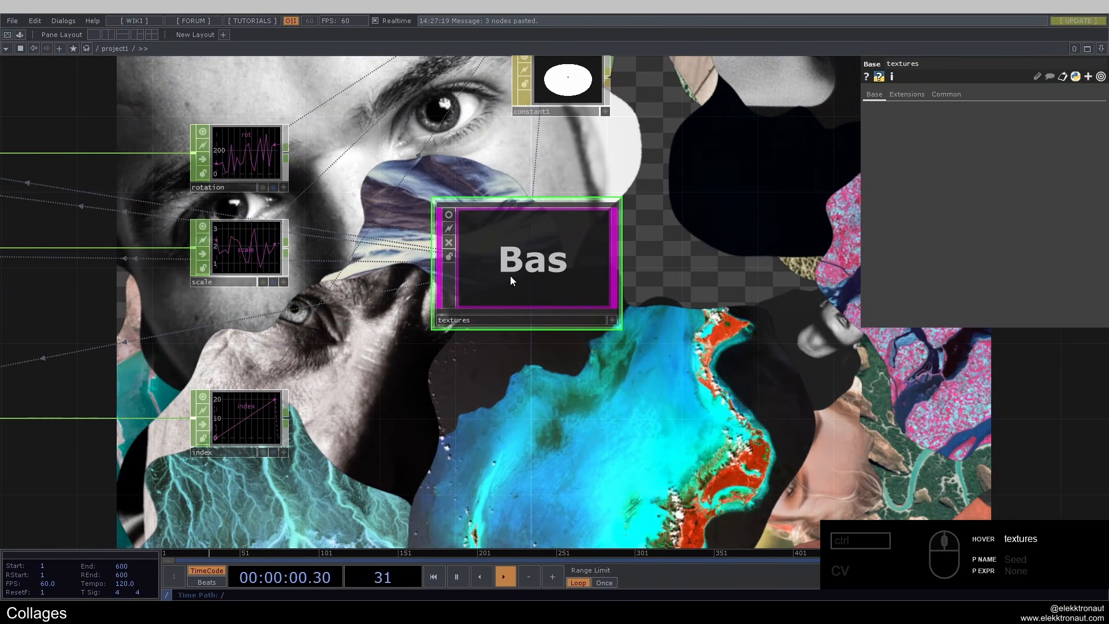
{"action": "scroll", "coordinate": [511, 279], "scroll_direction": "up", "scroll_amount": 2}
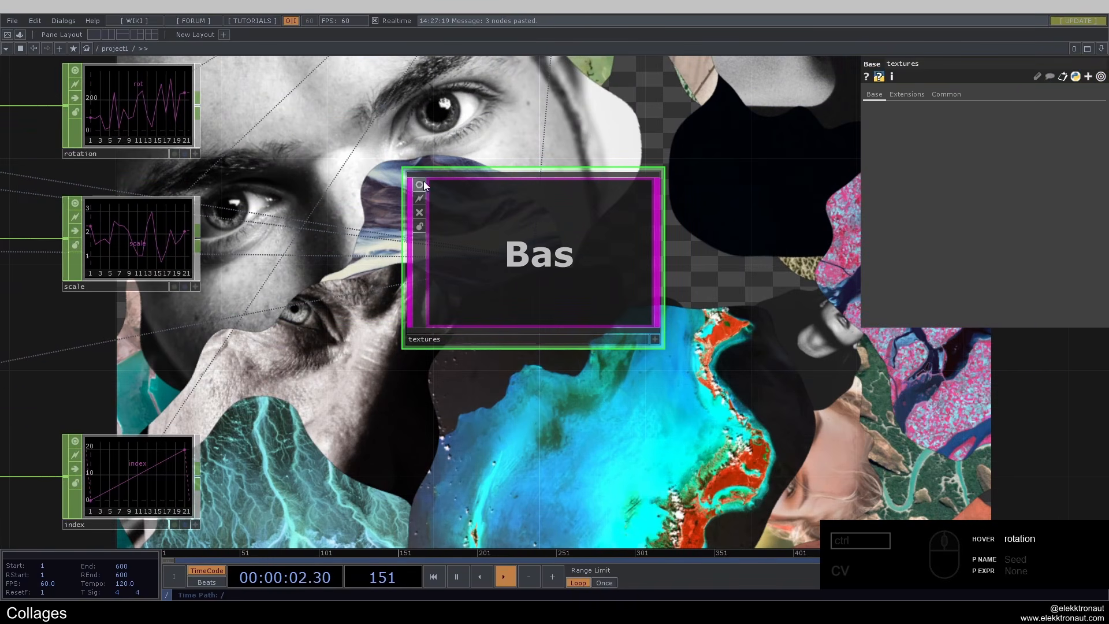
{"action": "right_click", "coordinate": [494, 224]}
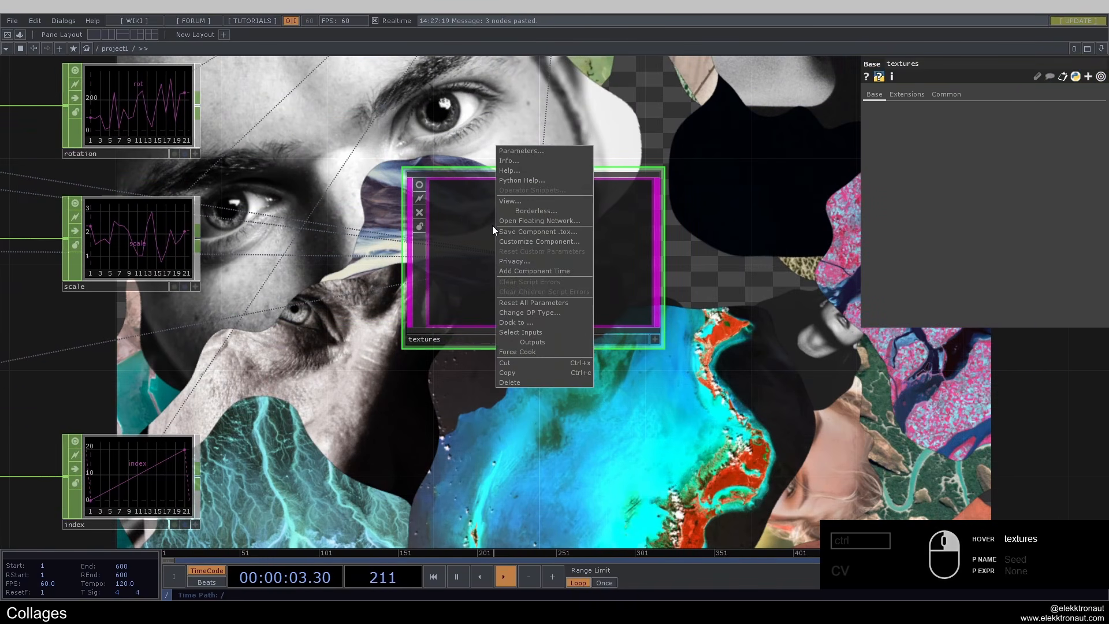
{"action": "left_click", "coordinate": [526, 242]}
{"action": "left_click_drag", "start_coordinate": [520, 87], "coordinate": [151, 69]}
{"action": "scroll", "coordinate": [502, 232], "scroll_direction": "up", "scroll_amount": 3}
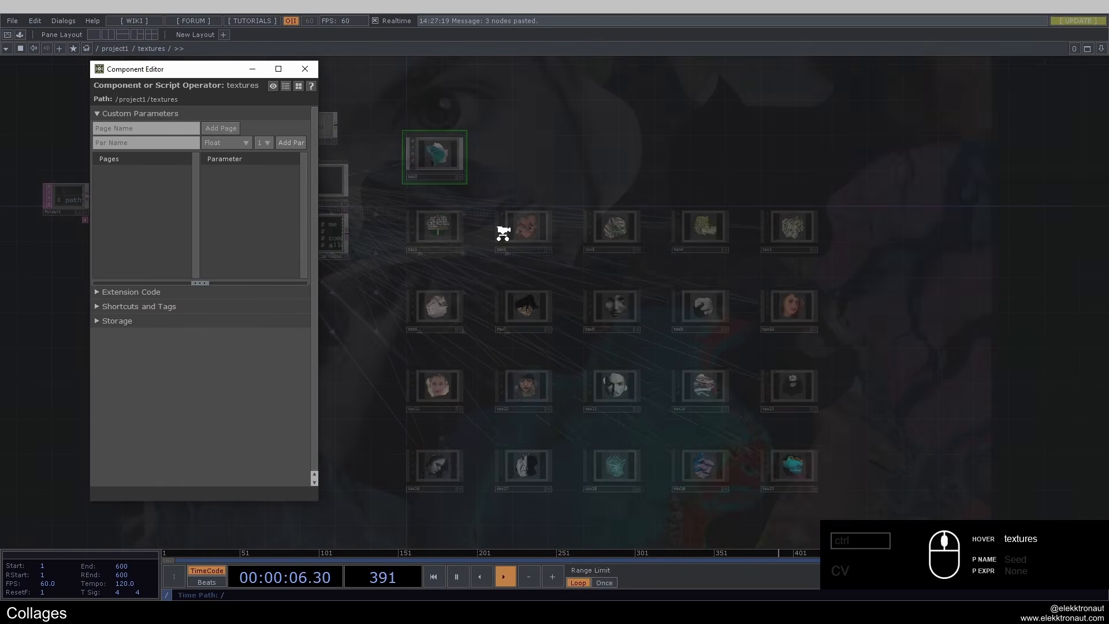
Set the Order of sort1 to Random and save the project.
{"action": "left_click_drag", "start_coordinate": [584, 173], "coordinate": [922, 167]}
{"action": "scroll", "coordinate": [518, 192], "scroll_direction": "up", "scroll_amount": 3}
{"action": "left_click", "coordinate": [517, 192]}
{"action": "left_click_drag", "start_coordinate": [580, 178], "coordinate": [666, 265]}
{"action": "left_click", "coordinate": [959, 148]}
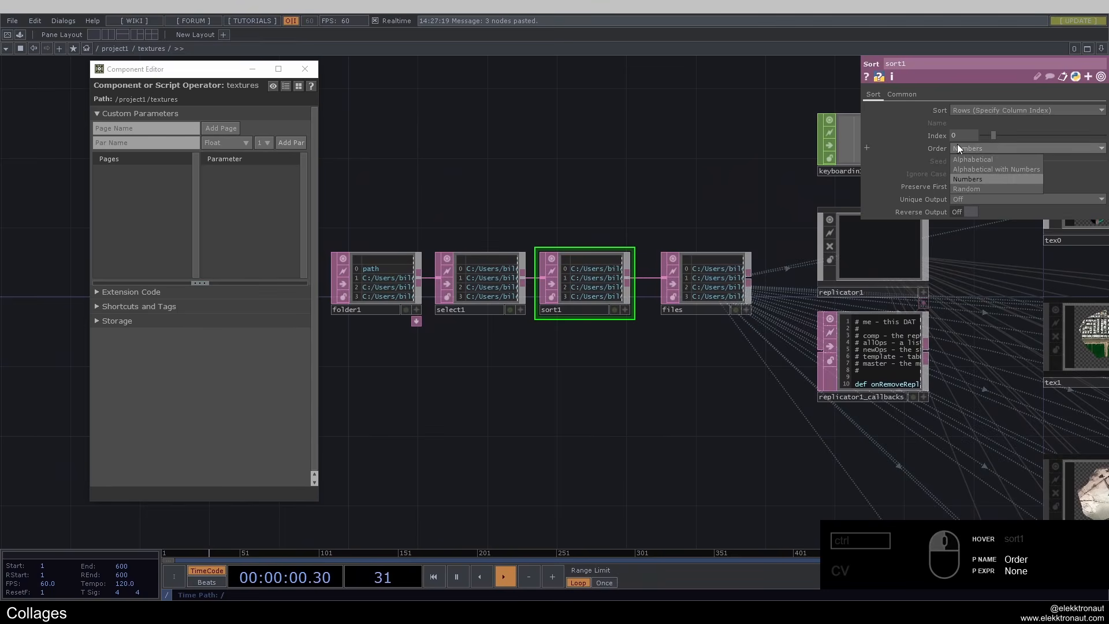
{"action": "left_click", "coordinate": [966, 185]}
{"action": "left_click_drag", "start_coordinate": [845, 188], "coordinate": [754, 174]}
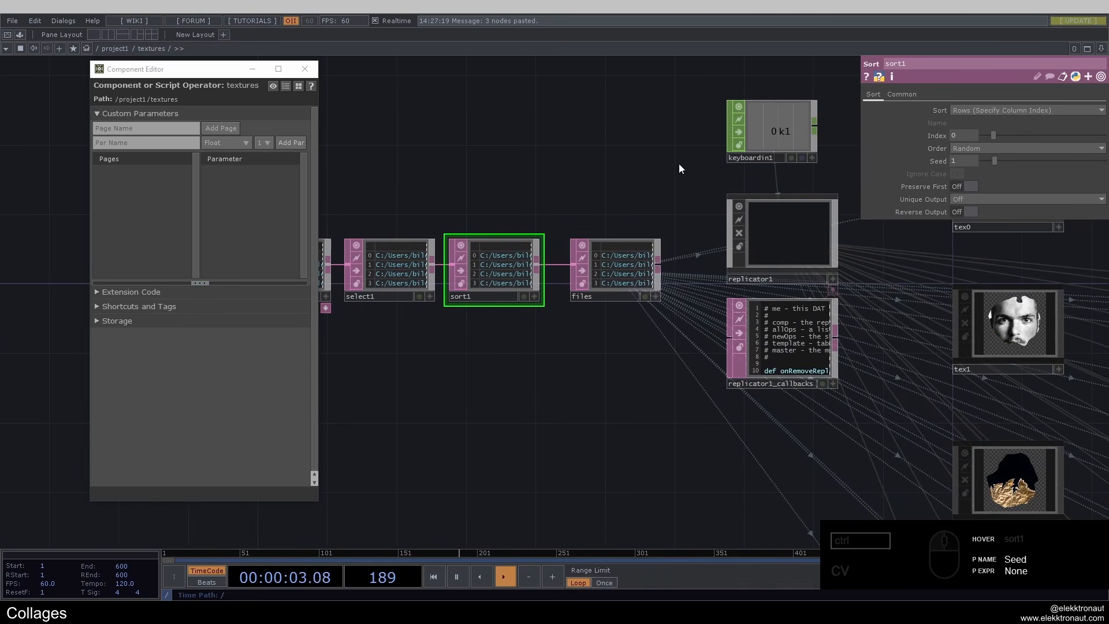
{"action": "key", "text": "ctrl+s"}
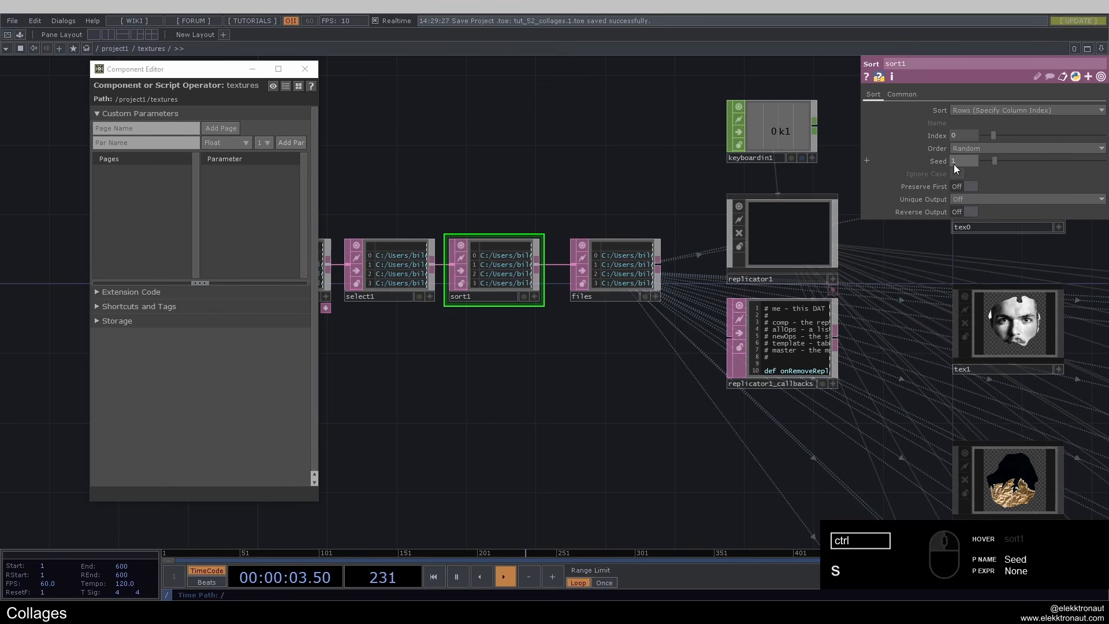
Add sort1's Seed as a custom parameter of textures, set a reference expression on the source, and close the Component Editor.
{"action": "left_click_drag", "start_coordinate": [767, 162], "coordinate": [230, 176]}
{"action": "left_click", "coordinate": [304, 204]}
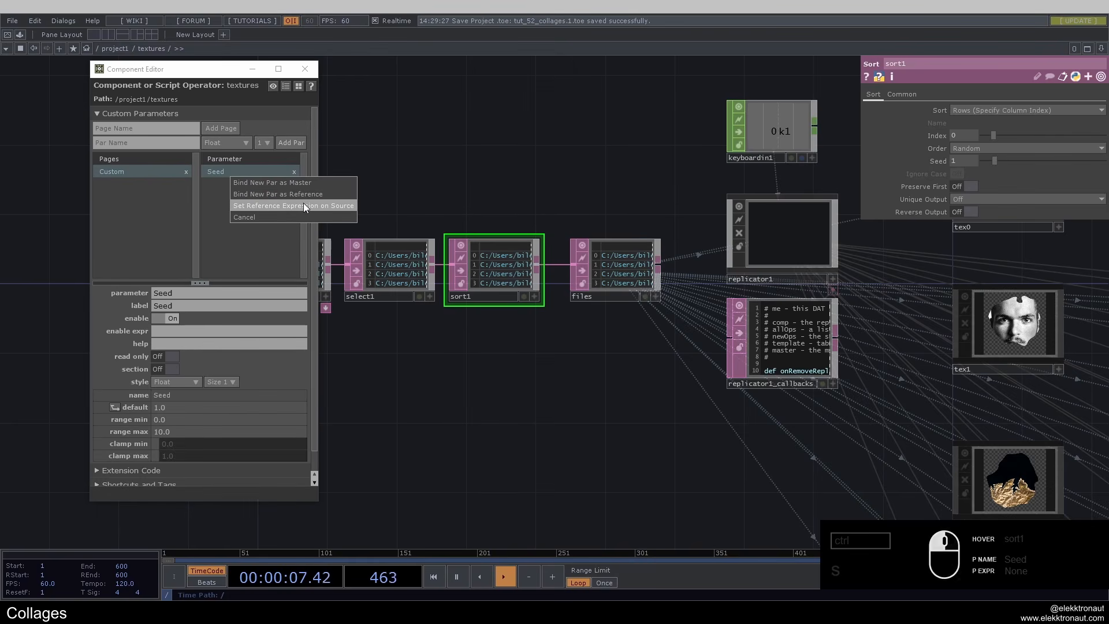
{"action": "left_click", "coordinate": [304, 68]}
Return to the project1 network and set the custom Seed of textures to 1.6.
{"action": "scroll", "coordinate": [397, 313], "scroll_direction": "down", "scroll_amount": 6}
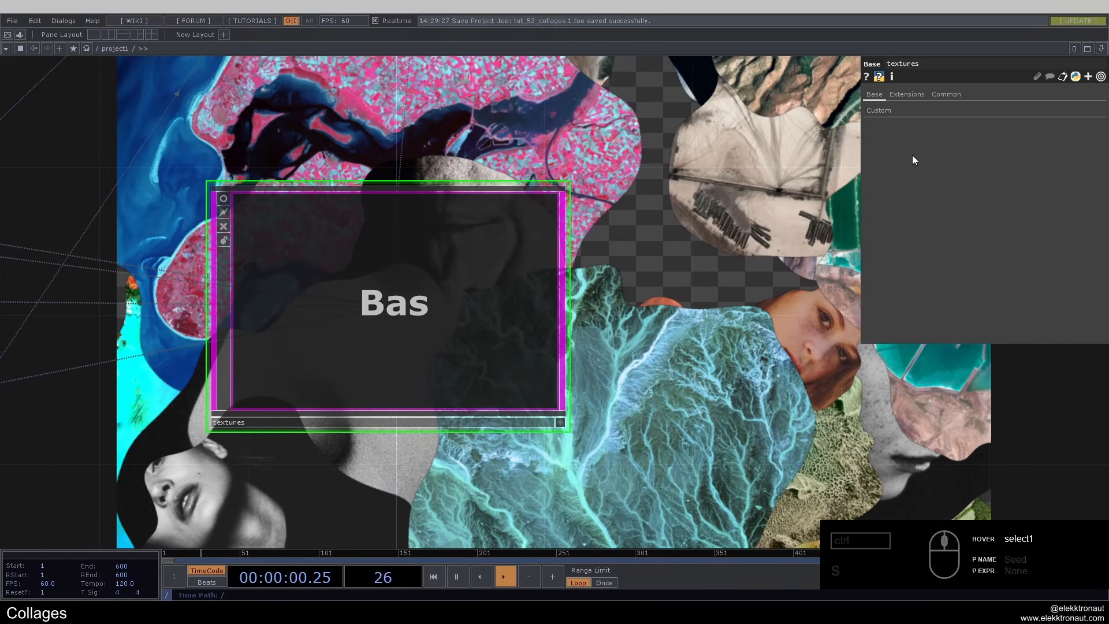
{"action": "left_click", "coordinate": [882, 114]}
{"action": "scroll", "coordinate": [553, 222], "scroll_direction": "down", "scroll_amount": 4}
{"action": "left_click_drag", "start_coordinate": [557, 218], "coordinate": [505, 239]}
{"action": "scroll", "coordinate": [520, 216], "scroll_direction": "down", "scroll_amount": 4}
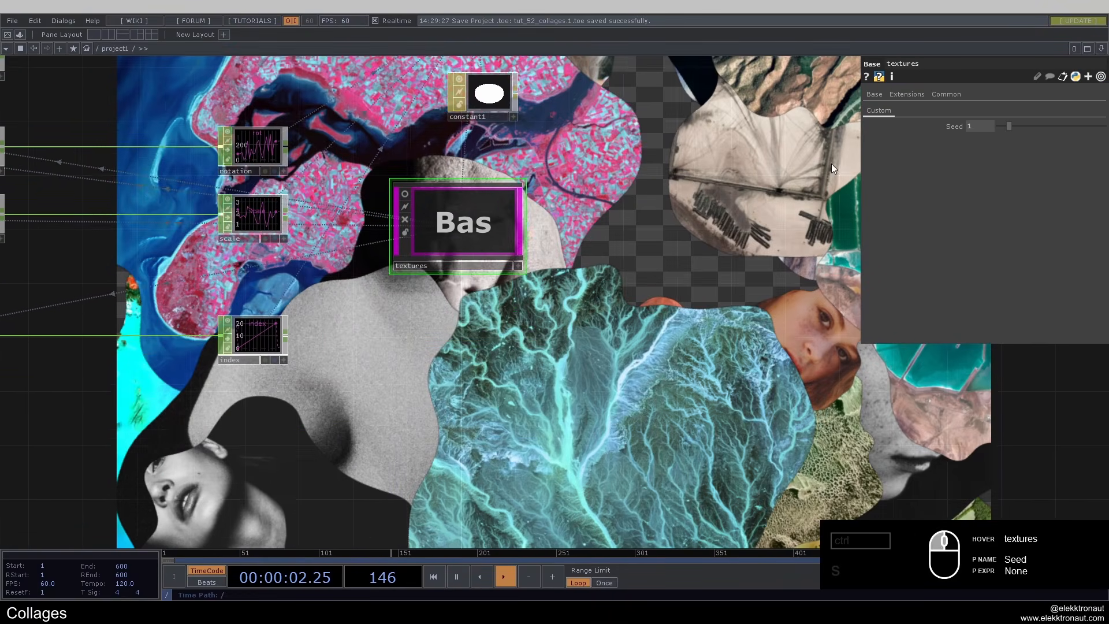
{"action": "middle_click_drag", "start_coordinate": [980, 127], "coordinate": [1011, 128]}
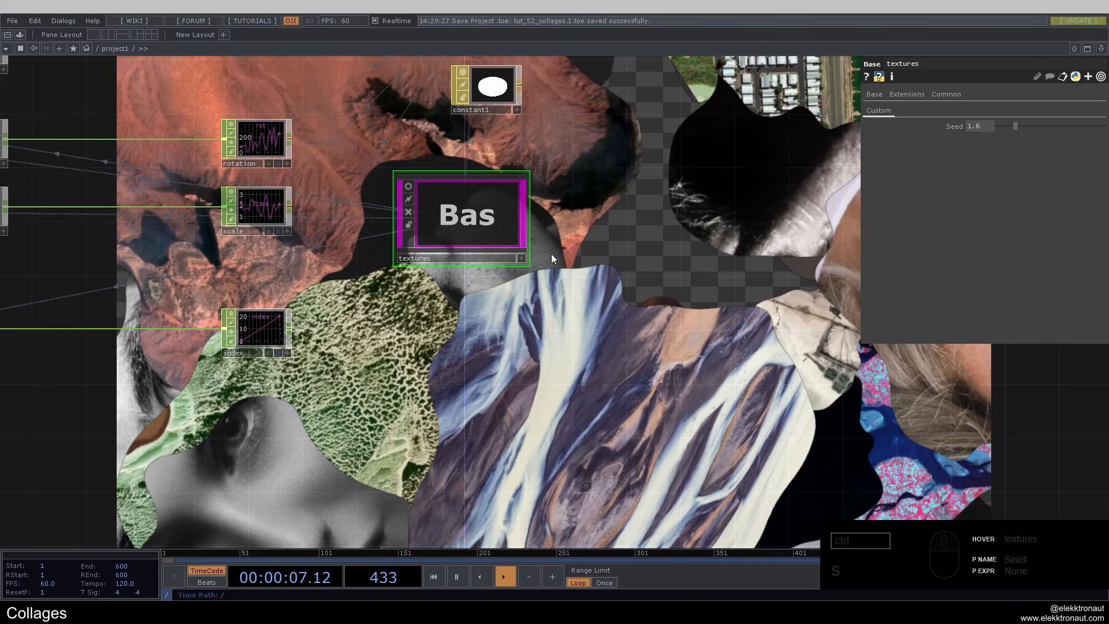
Set the Seed of noise1 to 3.53 to reshuffle the collage layout.
{"action": "left_click_drag", "start_coordinate": [525, 243], "coordinate": [514, 281]}
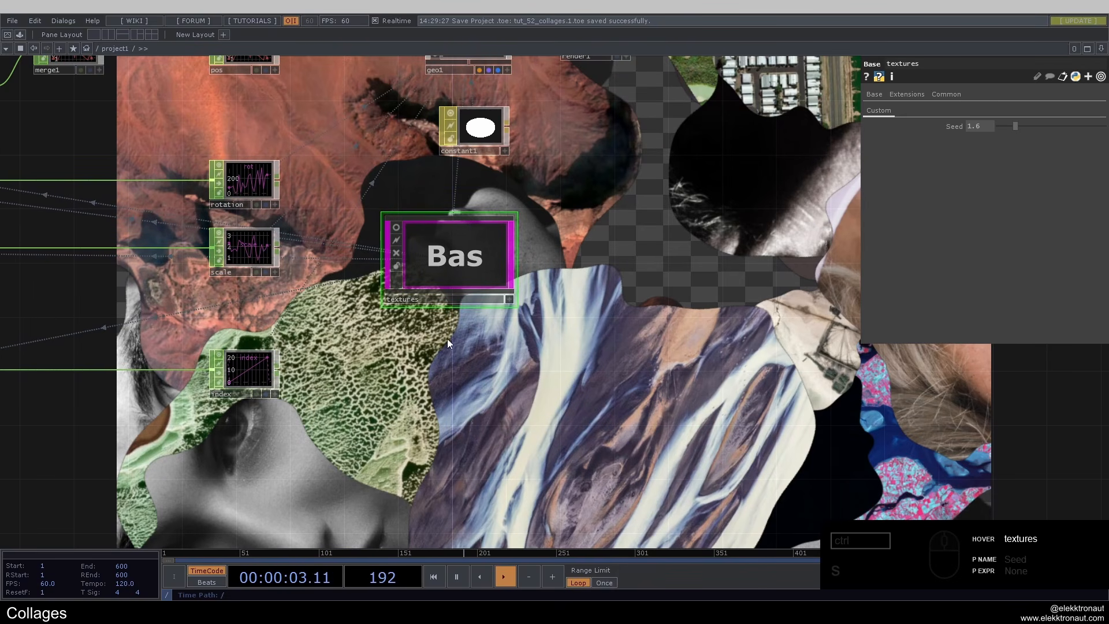
{"action": "scroll", "coordinate": [676, 382], "scroll_direction": "down", "scroll_amount": 3}
{"action": "left_click_drag", "start_coordinate": [681, 383], "coordinate": [701, 381]}
{"action": "left_click_drag", "start_coordinate": [520, 376], "coordinate": [634, 332]}
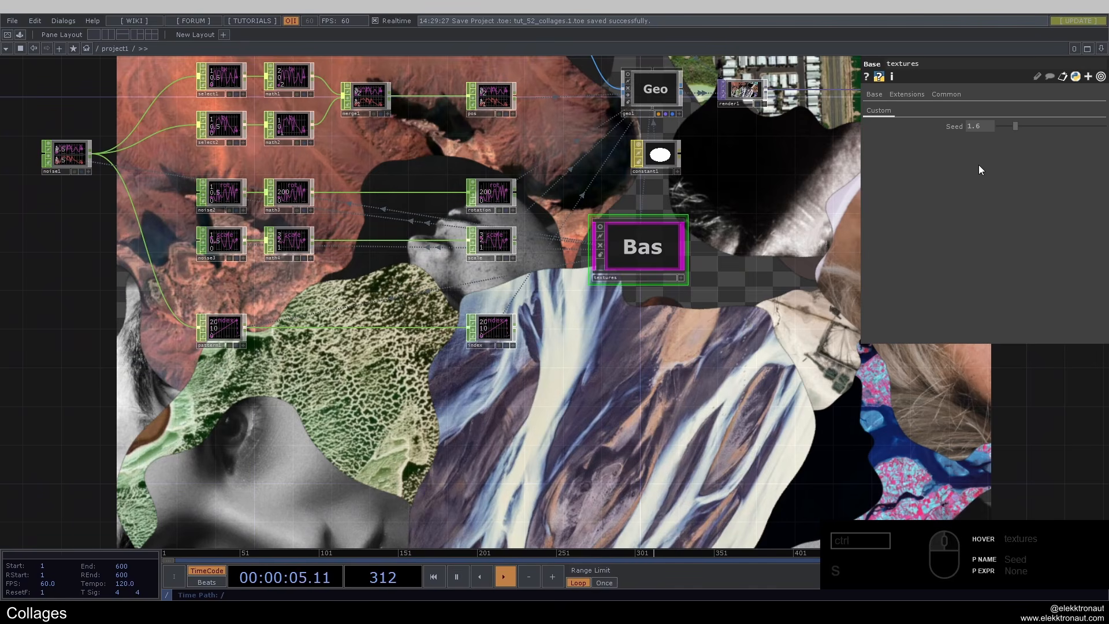
{"action": "left_click", "coordinate": [67, 153]}
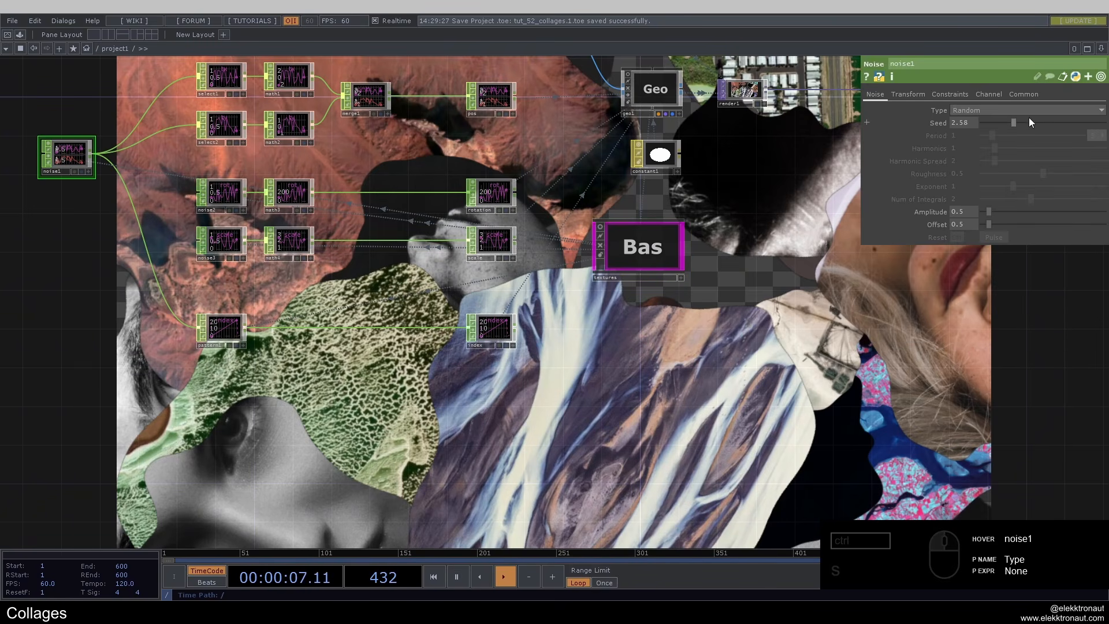
{"action": "left_click_drag", "start_coordinate": [1026, 120], "coordinate": [1028, 123]}
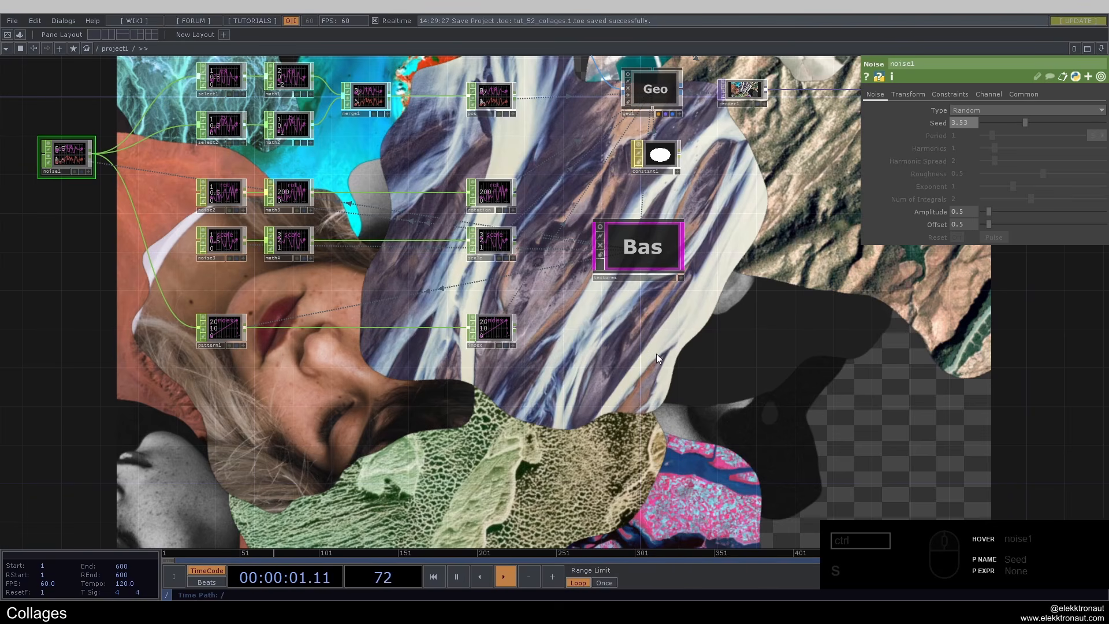
Enter the textures base and go into the network of its tex0 component.
{"action": "left_click_drag", "start_coordinate": [656, 353], "coordinate": [465, 350]}
{"action": "scroll", "coordinate": [405, 255], "scroll_direction": "up", "scroll_amount": 8}
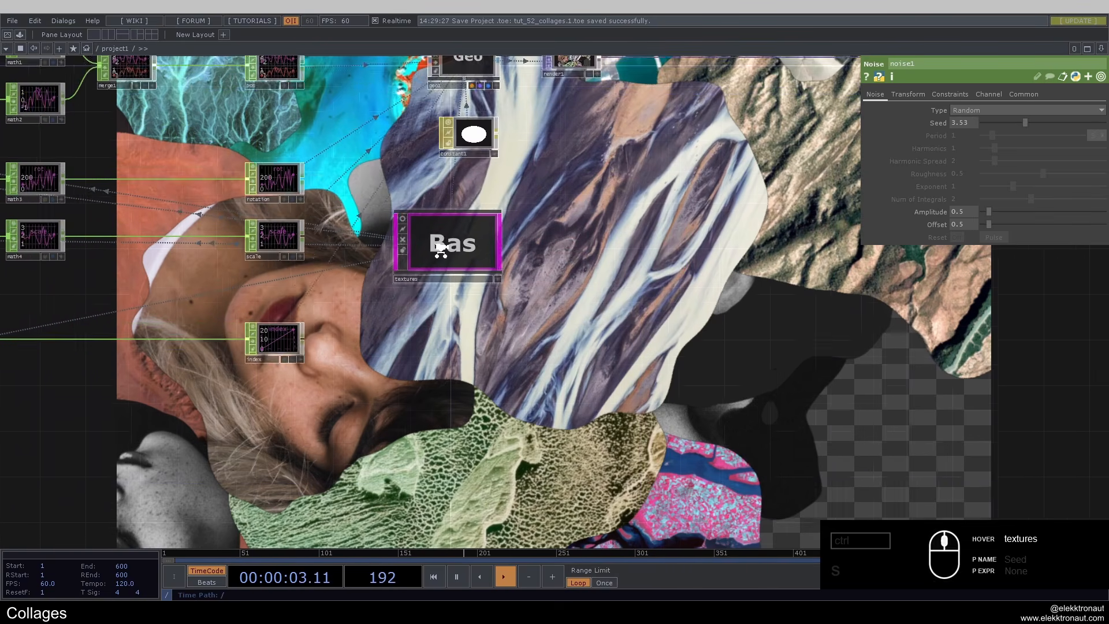
{"action": "scroll", "coordinate": [459, 266], "scroll_direction": "up", "scroll_amount": 1}
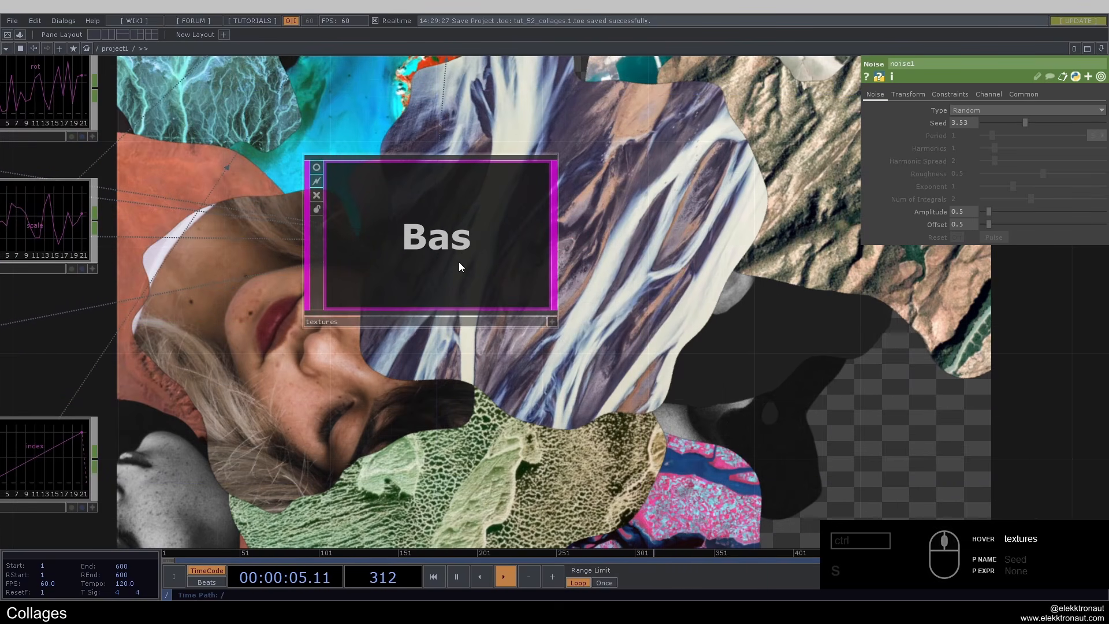
{"action": "scroll", "coordinate": [441, 272], "scroll_direction": "up", "scroll_amount": 8}
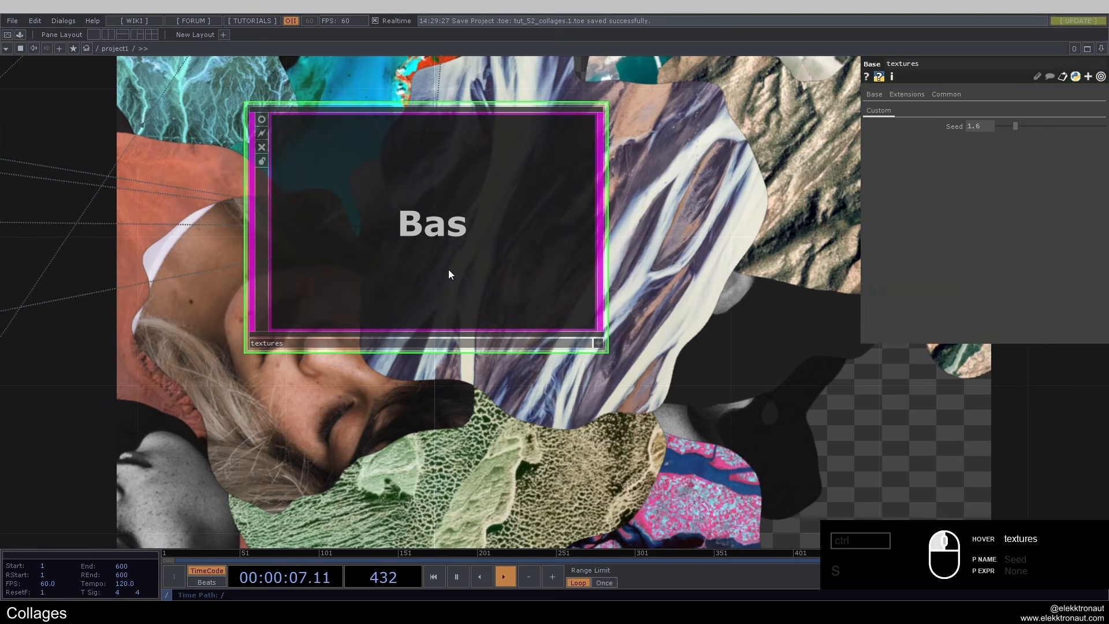
{"action": "left_click", "coordinate": [450, 161]}
{"action": "scroll", "coordinate": [451, 160], "scroll_direction": "up", "scroll_amount": 10}
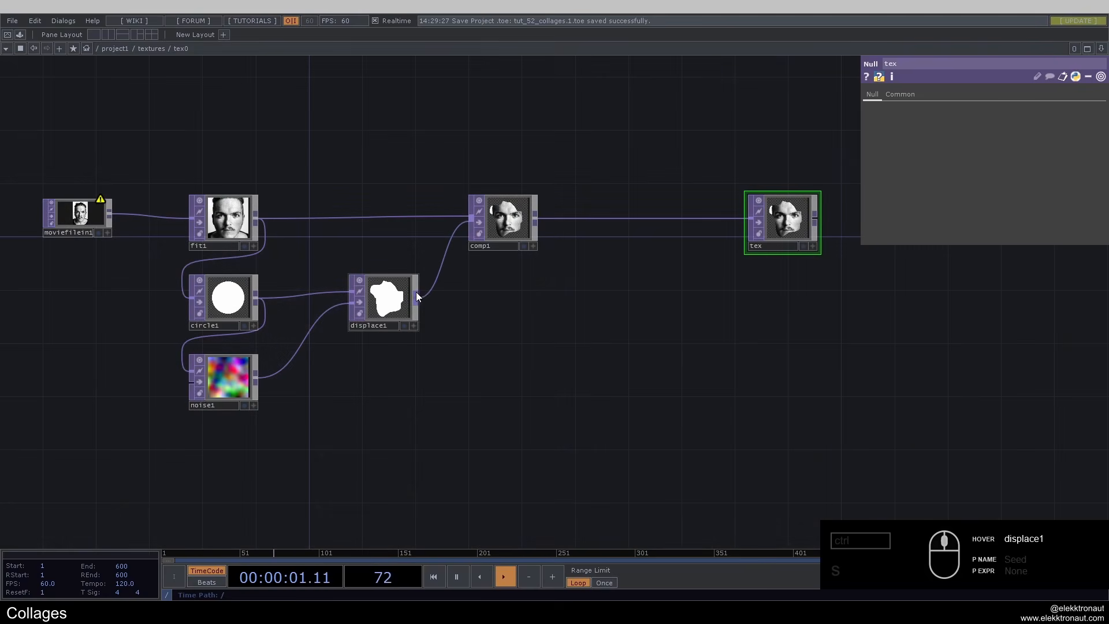
{"action": "left_click_drag", "start_coordinate": [721, 289], "coordinate": [416, 270]}
{"action": "left_click_drag", "start_coordinate": [490, 217], "coordinate": [789, 199]}
{"action": "scroll", "coordinate": [372, 278], "scroll_direction": "down", "scroll_amount": 10}
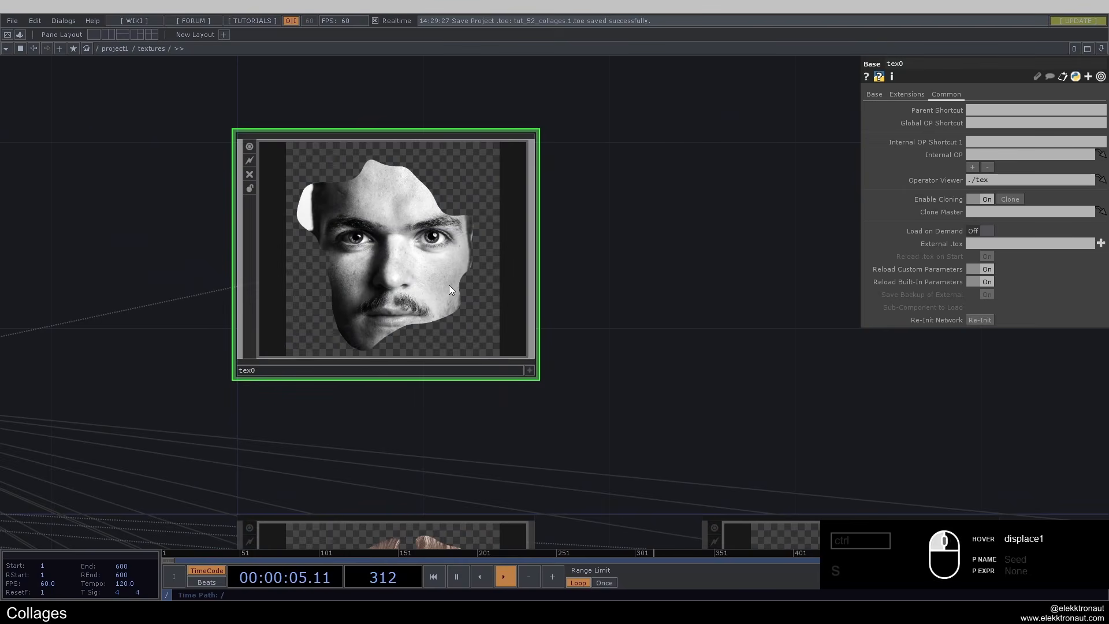
{"action": "scroll", "coordinate": [315, 322], "scroll_direction": "down", "scroll_amount": 3}
{"action": "scroll", "coordinate": [358, 265], "scroll_direction": "up", "scroll_amount": 10}
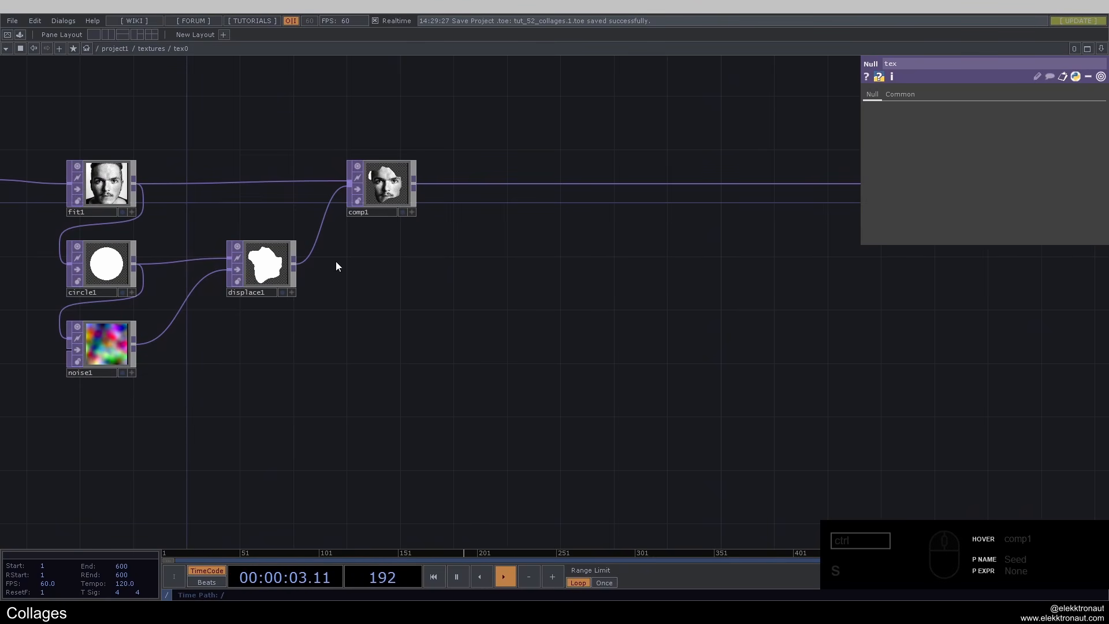
Branch a Blur TOP off the output of displace1 and set its Filter Size to 5.
{"action": "right_click", "coordinate": [295, 263]}
{"action": "type", "text": "b"}
{"action": "left_click", "coordinate": [123, 170]}
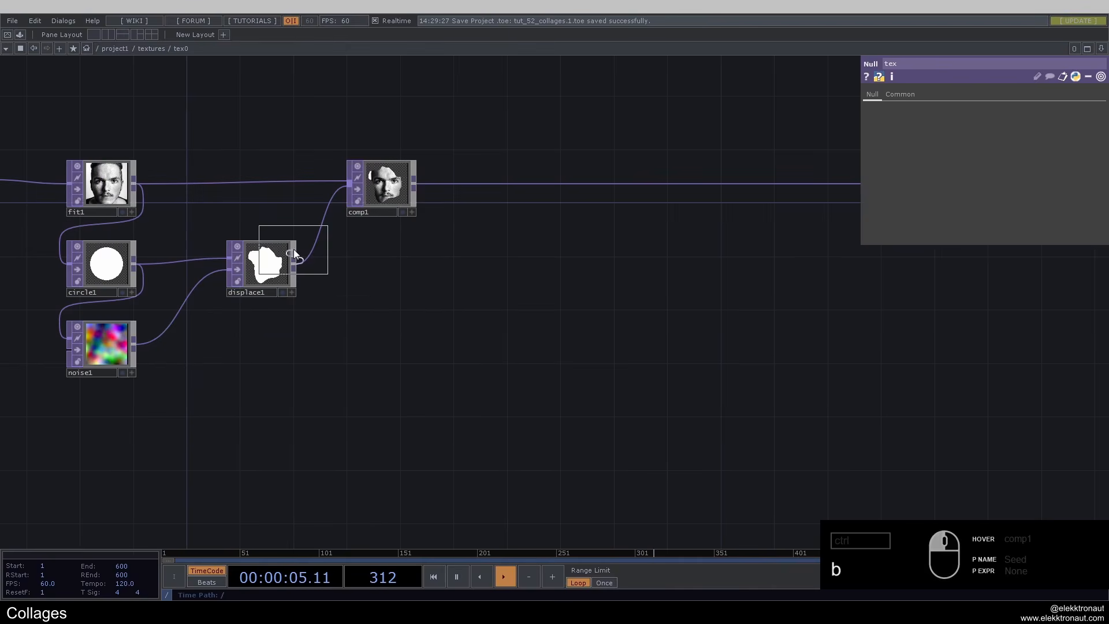
{"action": "left_click", "coordinate": [370, 263]}
{"action": "scroll", "coordinate": [372, 264], "scroll_direction": "up", "scroll_amount": 3}
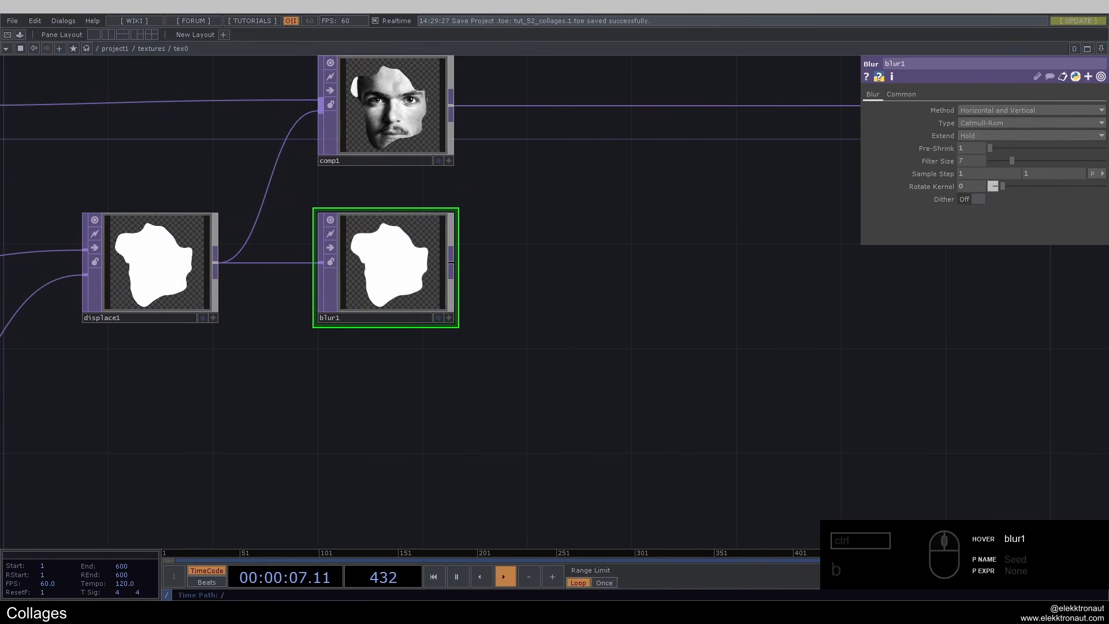
{"action": "left_click", "coordinate": [972, 162]}
{"action": "type", "text": "5"}
{"action": "key", "text": "Return"}
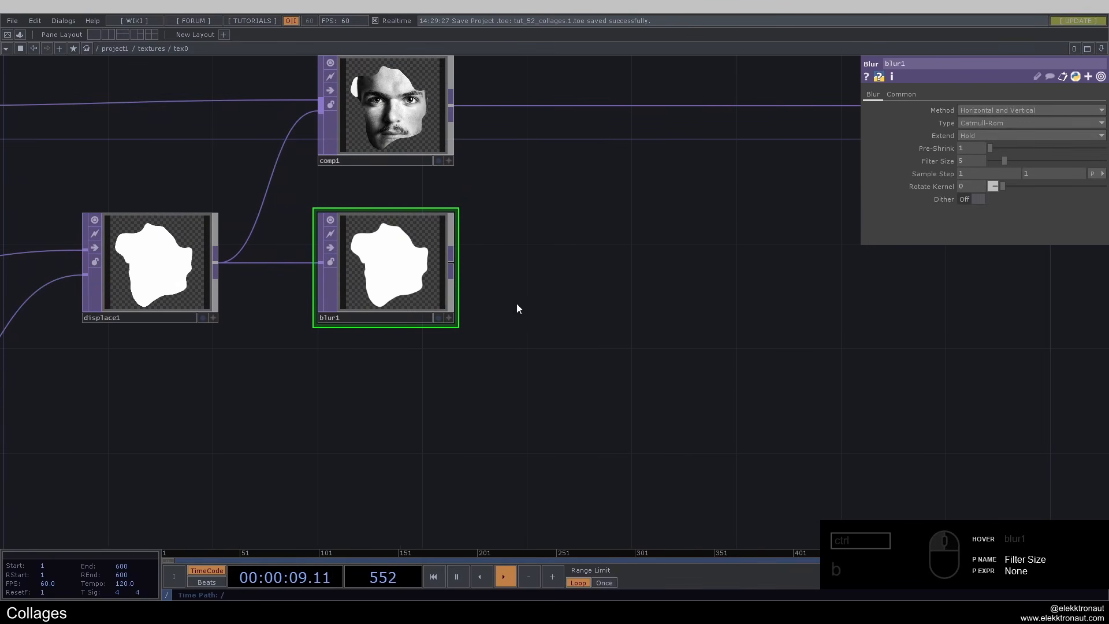
{"action": "scroll", "coordinate": [423, 251], "scroll_direction": "up", "scroll_amount": 5}
{"action": "scroll", "coordinate": [330, 240], "scroll_direction": "down", "scroll_amount": 5}
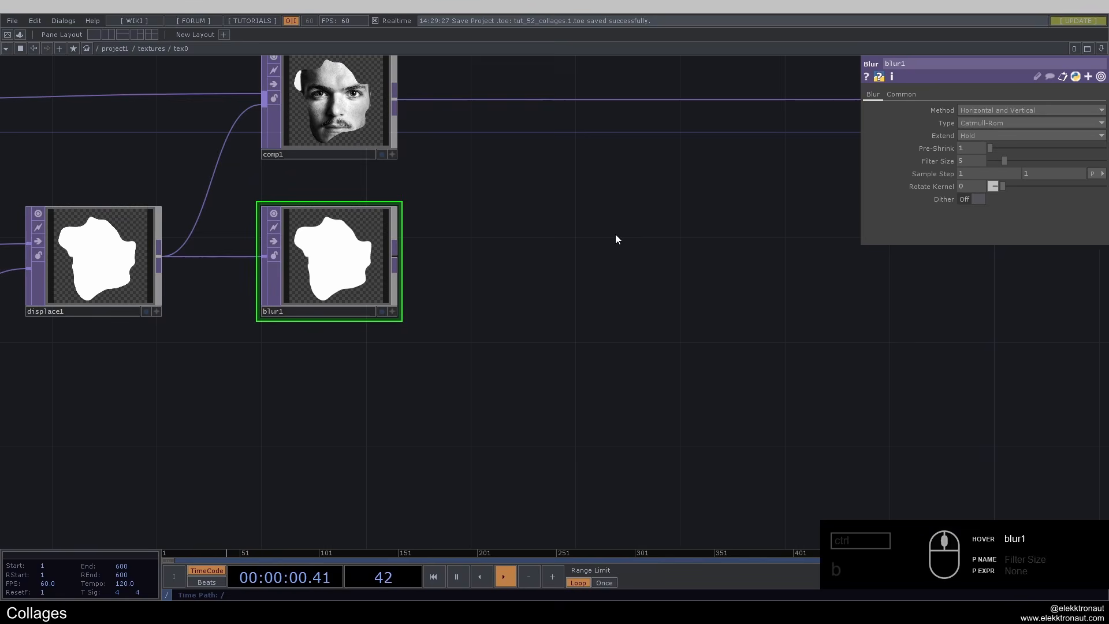
Append an Edge TOP to the output of blur1.
{"action": "left_click", "coordinate": [394, 254]}
{"action": "type", "text": "ed"}
{"action": "left_click", "coordinate": [298, 206]}
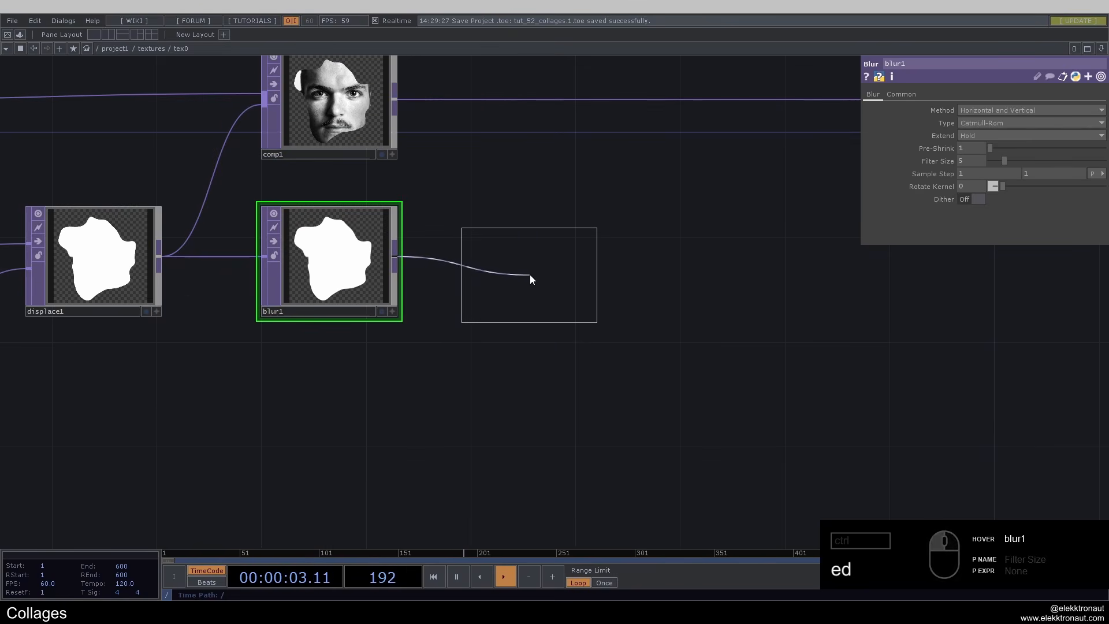
{"action": "left_click", "coordinate": [529, 275]}
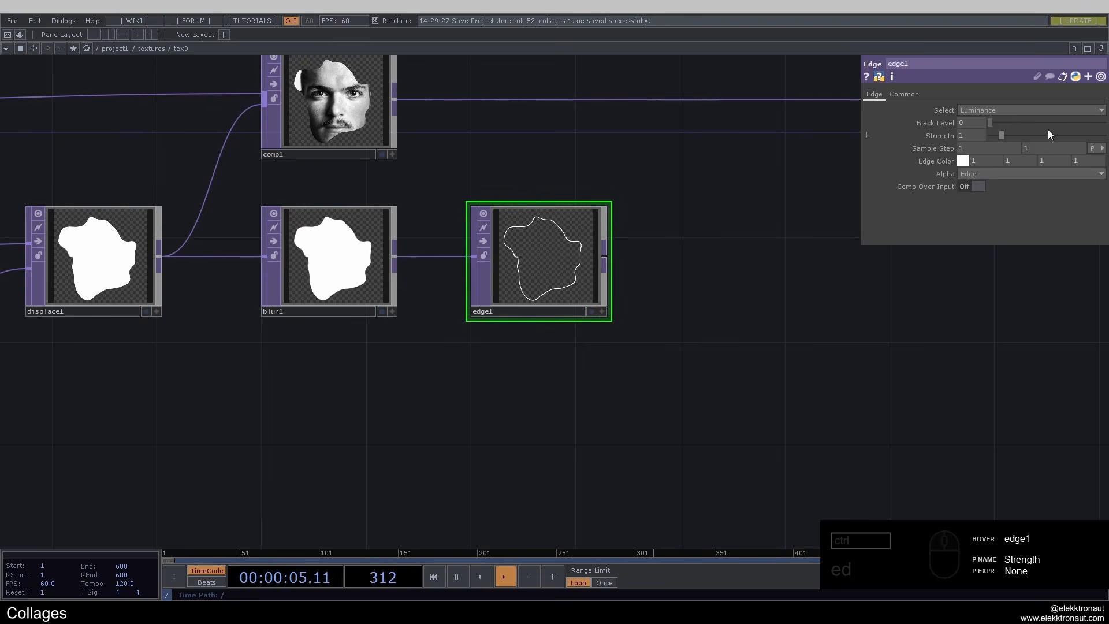
Set the Strength of edge1 to 2 and both Sample Step values to 1.5.
{"action": "left_click", "coordinate": [966, 137]}
{"action": "type", "text": "2"}
{"action": "key", "text": "Tab"}
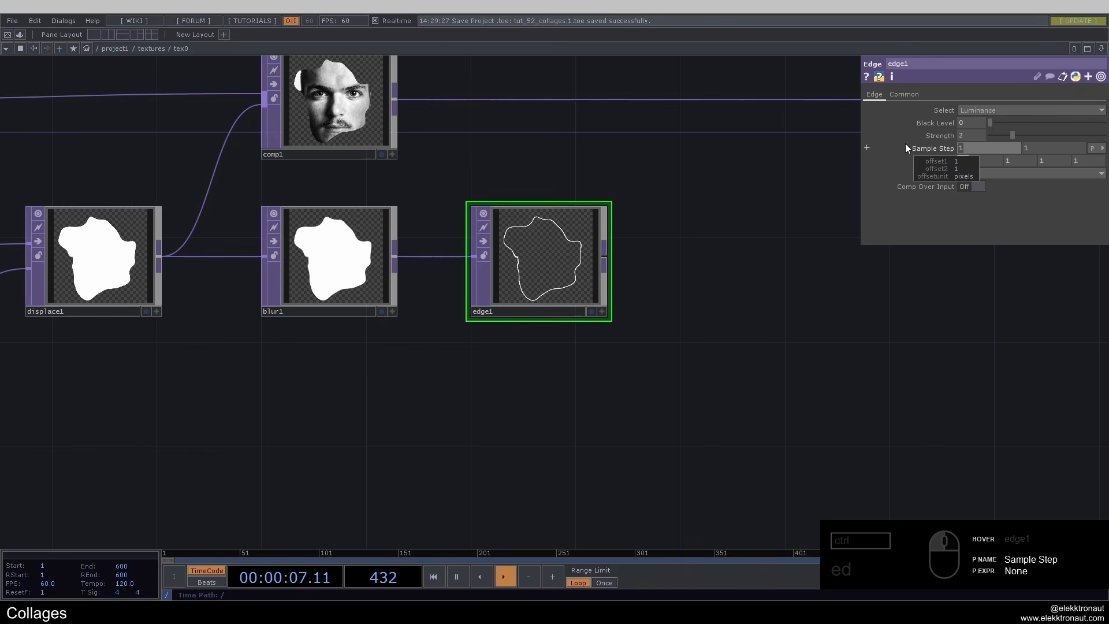
{"action": "type", "text": "1.5"}
{"action": "key", "text": "Return"}
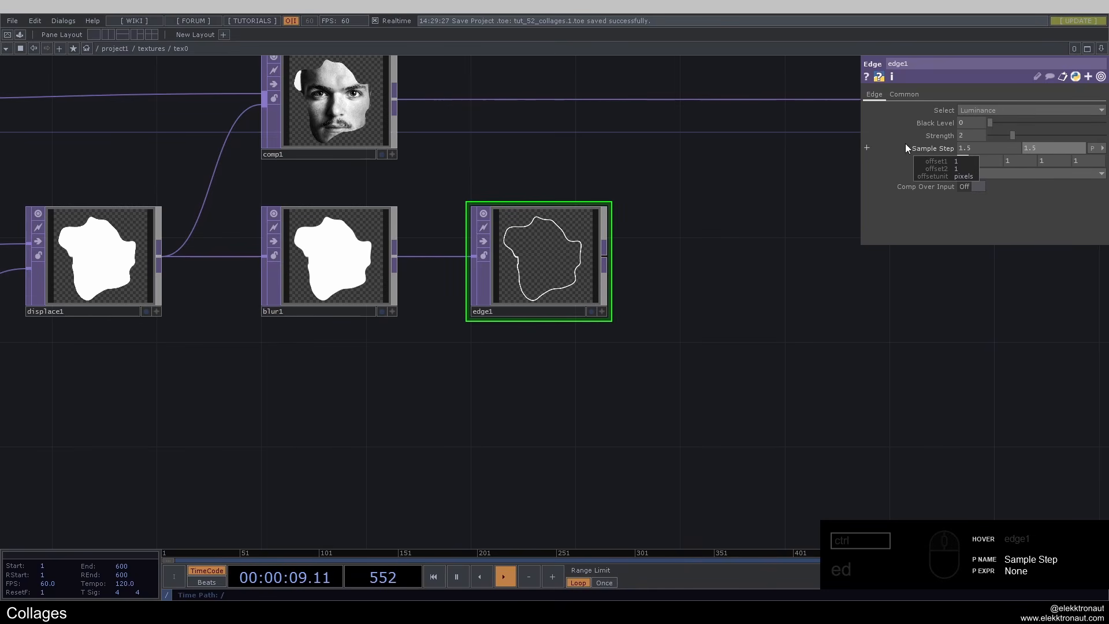
{"action": "scroll", "coordinate": [512, 324], "scroll_direction": "up", "scroll_amount": 5}
{"action": "scroll", "coordinate": [365, 172], "scroll_direction": "down", "scroll_amount": 2}
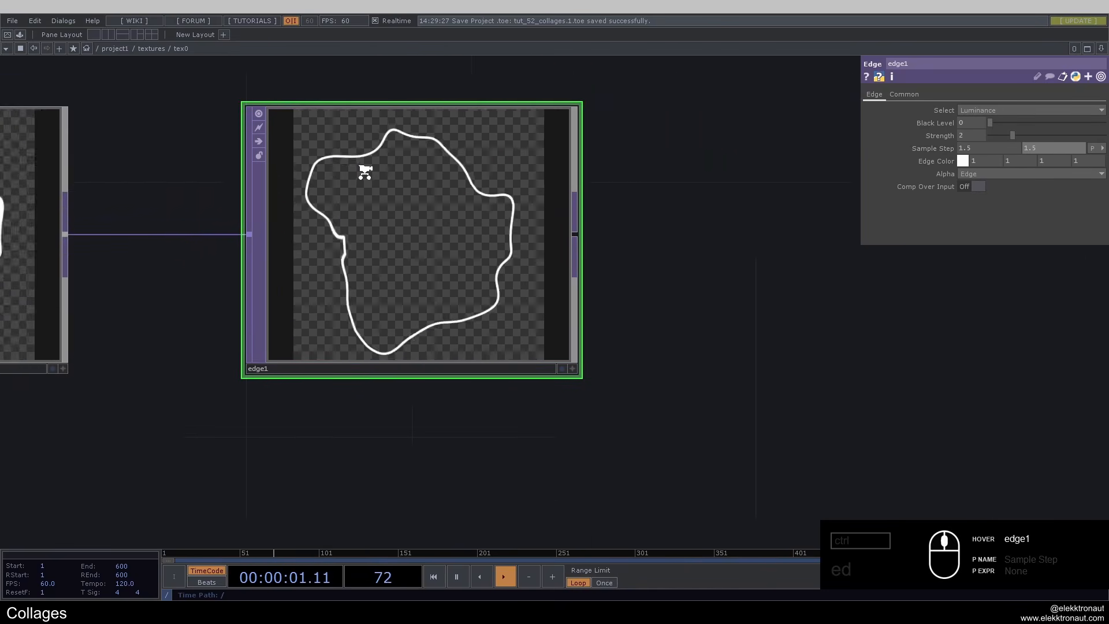
Append a Displace TOP to edge1 and place it level with edge1, leaving space between them.
{"action": "scroll", "coordinate": [365, 171], "scroll_direction": "down", "scroll_amount": 3}
{"action": "scroll", "coordinate": [365, 172], "scroll_direction": "up", "scroll_amount": 2}
{"action": "key", "text": "Tab"}
{"action": "type", "text": "d"}
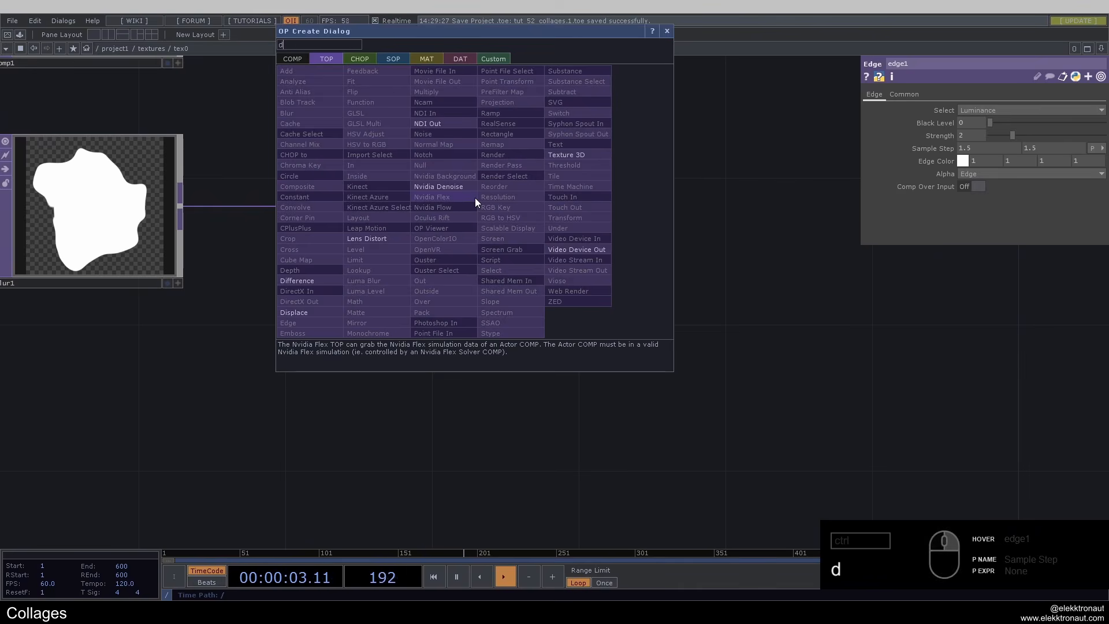
{"action": "type", "text": "is"}
{"action": "left_click", "coordinate": [294, 312]}
{"action": "left_click", "coordinate": [704, 281]}
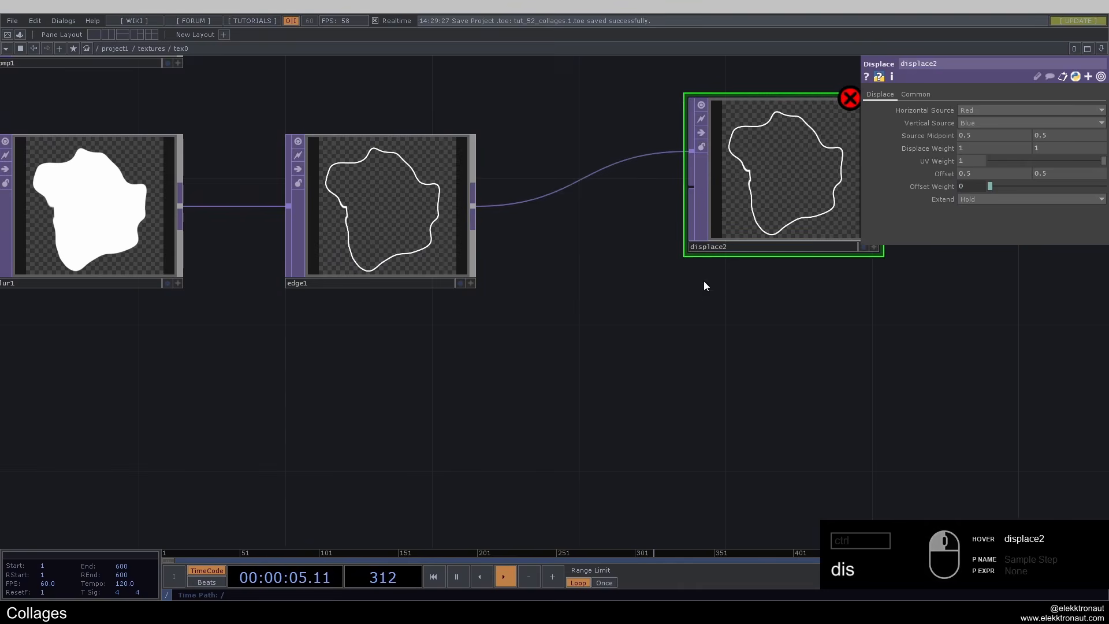
{"action": "left_click_drag", "start_coordinate": [704, 285], "coordinate": [490, 285]}
{"action": "left_click_drag", "start_coordinate": [565, 178], "coordinate": [708, 208]}
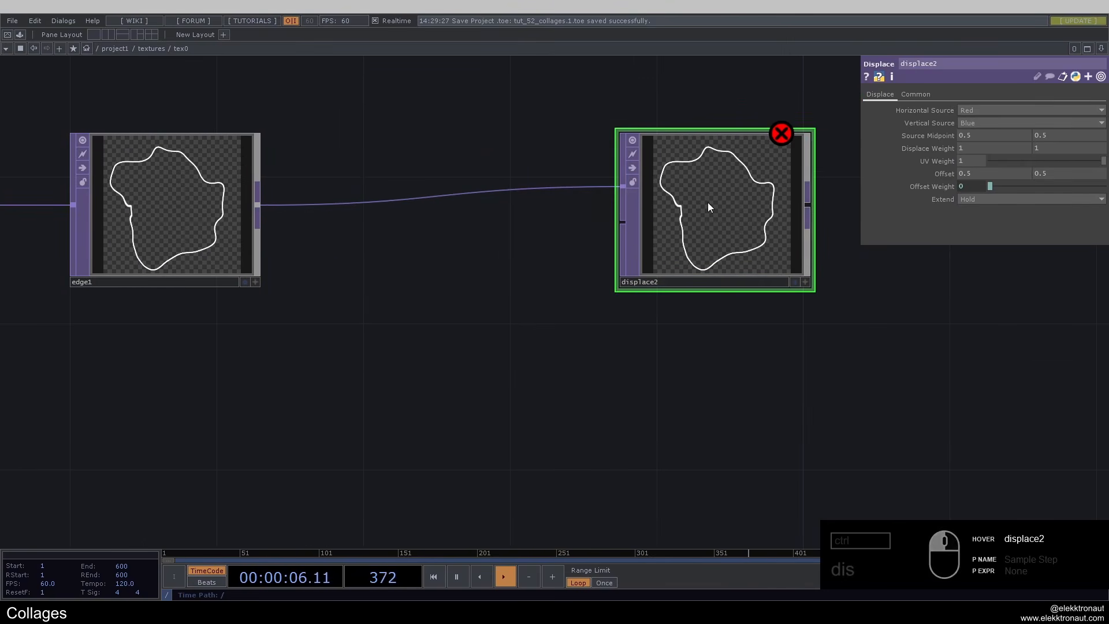
Branch a Noise TOP off edge1 and place it below, between edge1 and displace2.
{"action": "right_click", "coordinate": [258, 203]}
{"action": "type", "text": "noi"}
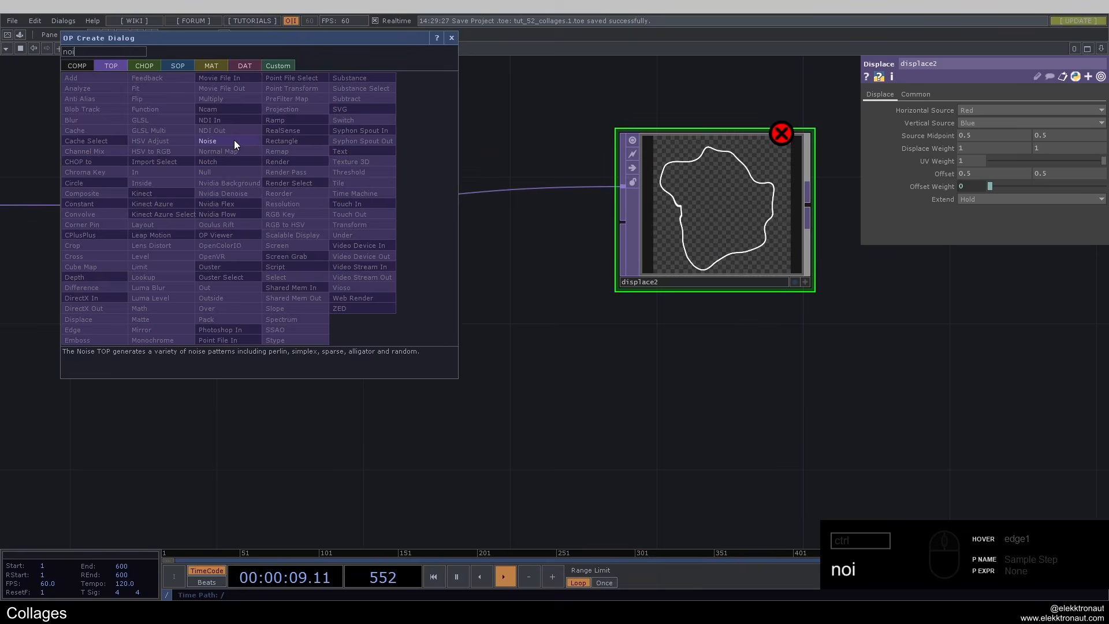
{"action": "left_click", "coordinate": [234, 141]}
{"action": "left_click", "coordinate": [423, 351]}
{"action": "left_click_drag", "start_coordinate": [434, 357], "coordinate": [471, 394]}
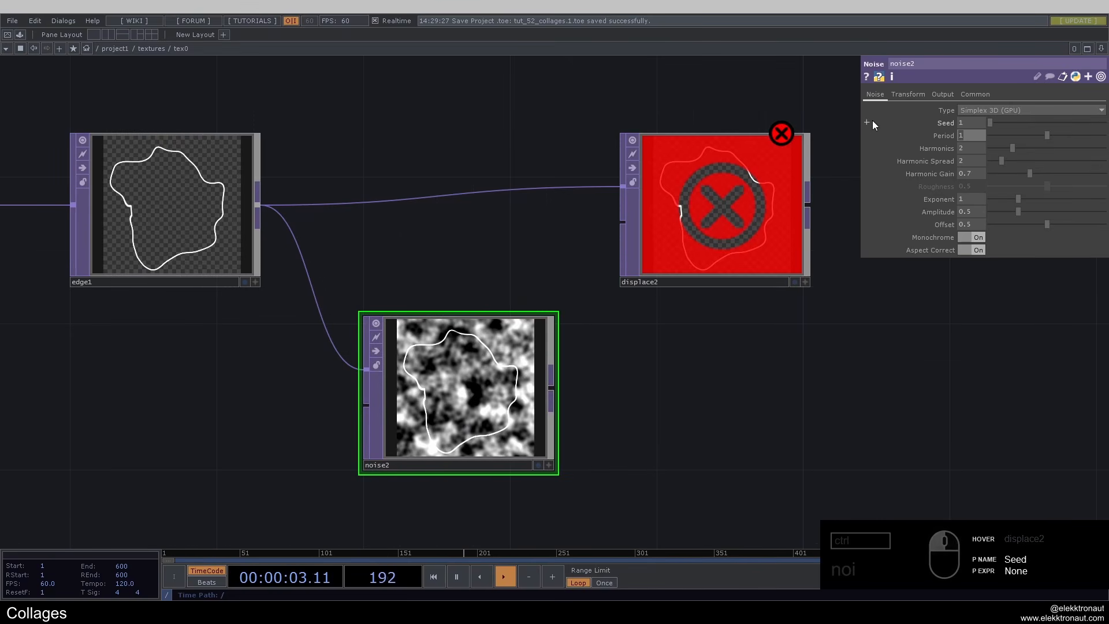
Set the Period of noise2 to 0.1 and turn Monochrome off.
{"action": "type", "text": ".1"}
{"action": "key", "text": "Return"}
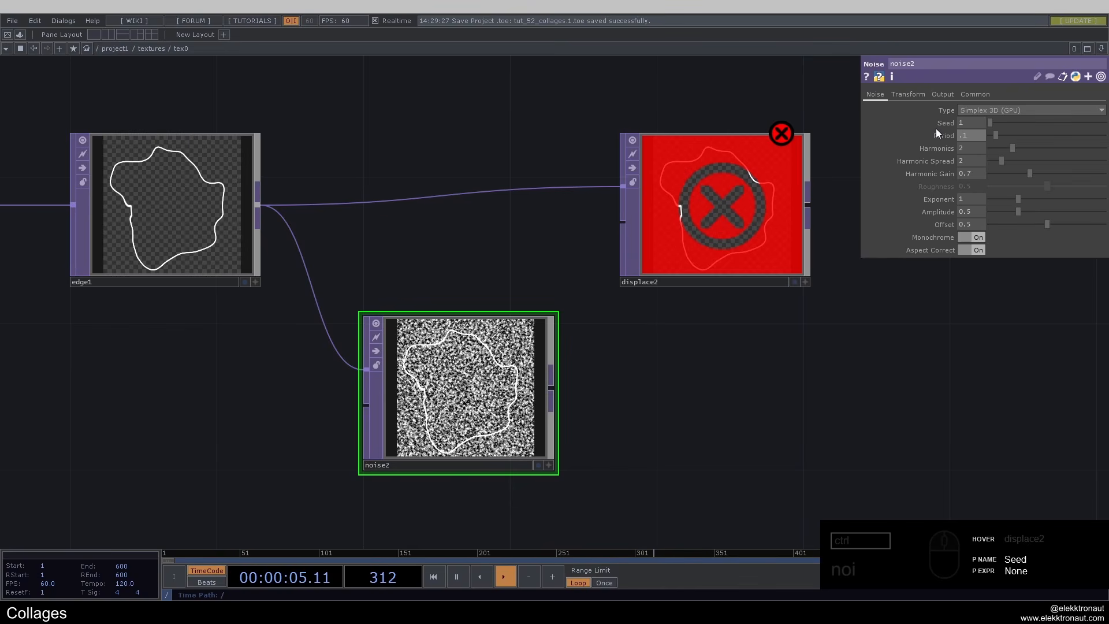
{"action": "left_click", "coordinate": [965, 237]}
{"action": "scroll", "coordinate": [436, 377], "scroll_direction": "up", "scroll_amount": 4}
{"action": "scroll", "coordinate": [436, 376], "scroll_direction": "down", "scroll_amount": 4}
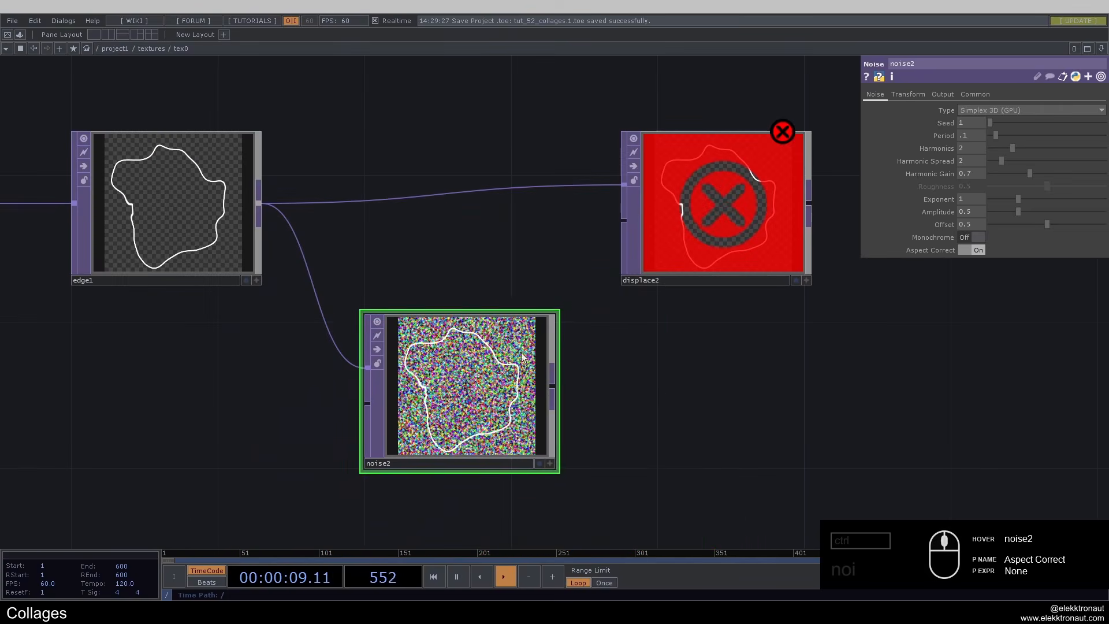
Connect the output of noise2 to the second input of displace2.
{"action": "left_click_drag", "start_coordinate": [658, 393], "coordinate": [560, 333]}
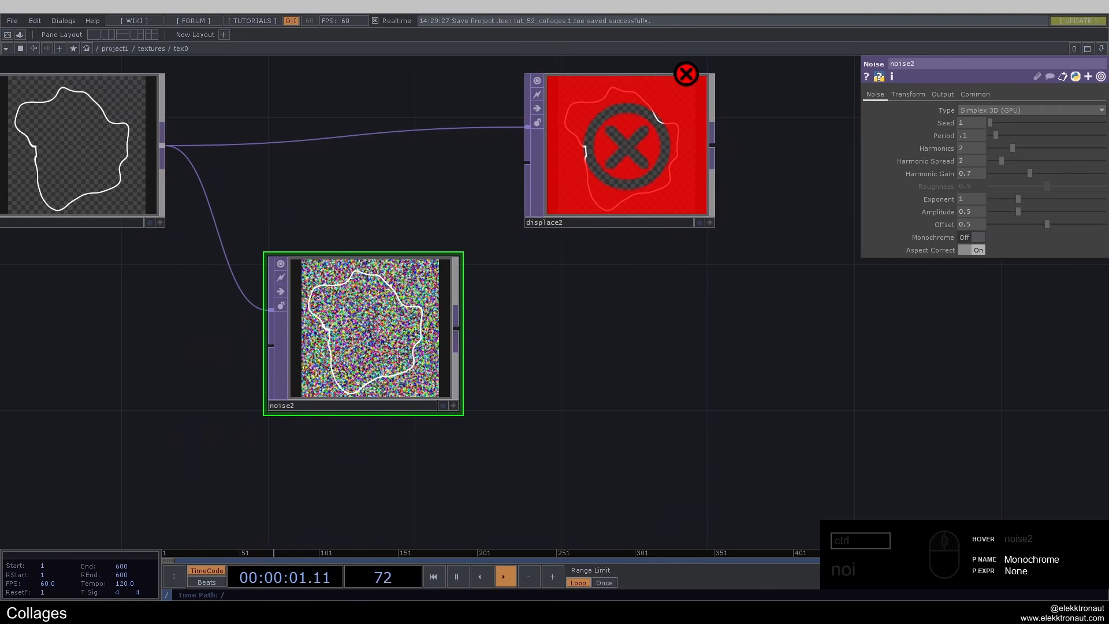
{"action": "left_click_drag", "start_coordinate": [462, 332], "coordinate": [508, 175]}
{"action": "scroll", "coordinate": [508, 175], "scroll_direction": "down", "scroll_amount": 2}
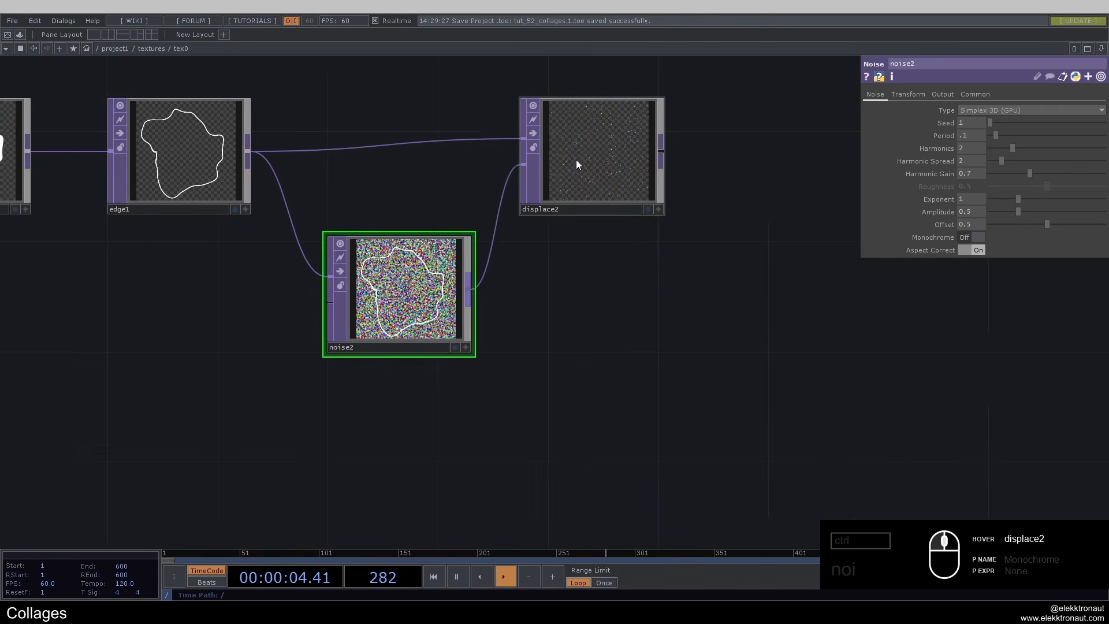
Set both Displace Weight values of displace2 to .003.
{"action": "left_click", "coordinate": [620, 161]}
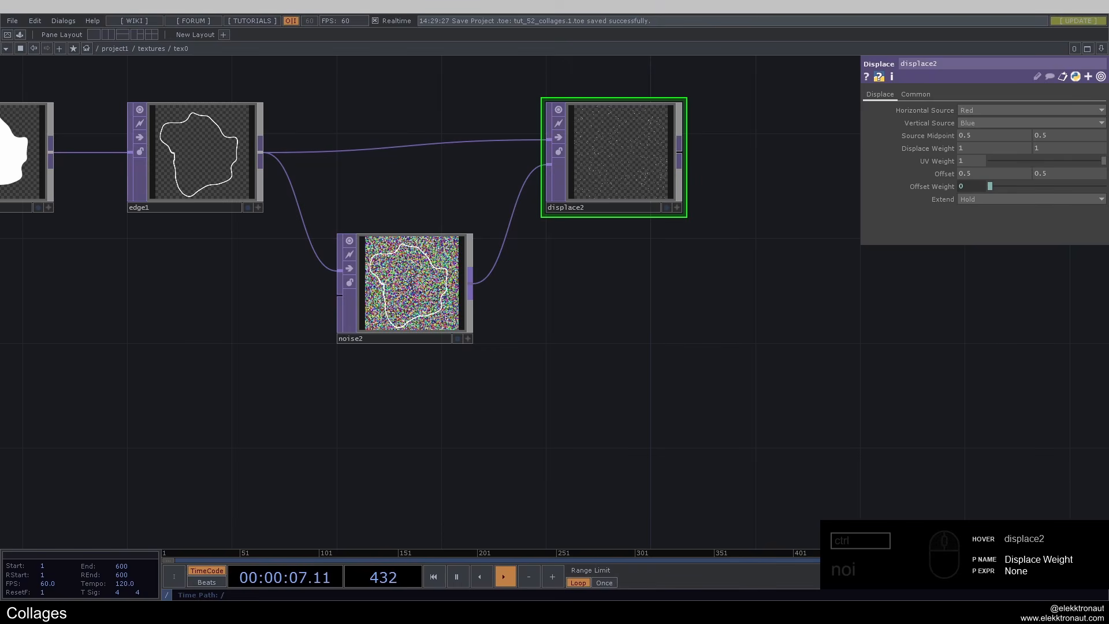
{"action": "left_click_drag", "start_coordinate": [976, 151], "coordinate": [820, 133]}
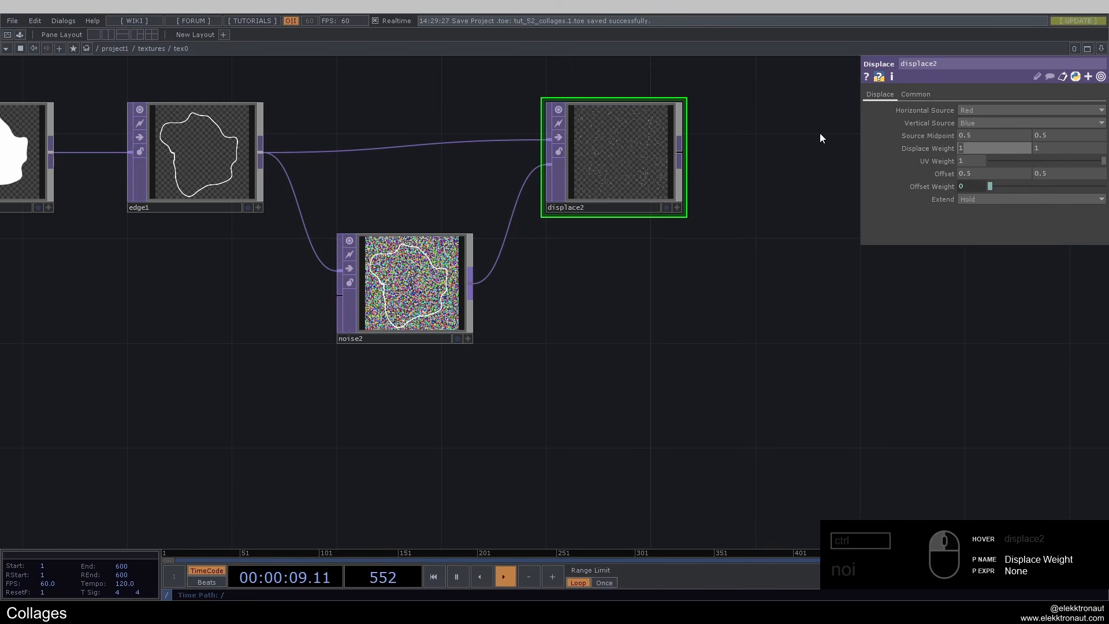
{"action": "type", "text": ".003"}
{"action": "key", "text": "Tab"}
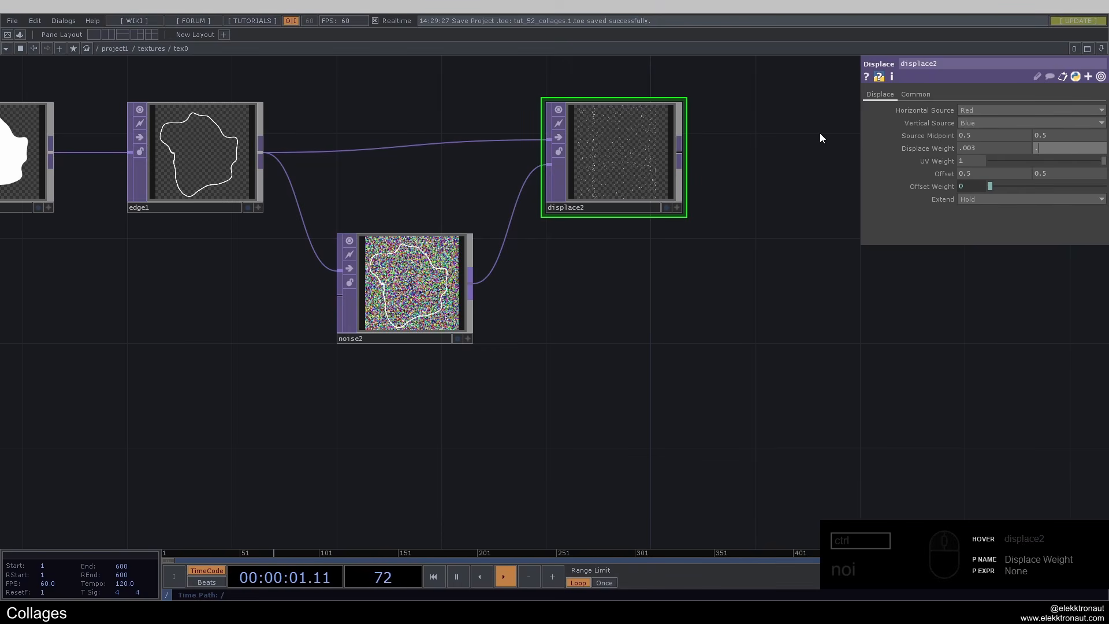
{"action": "type", "text": ".003"}
{"action": "key", "text": "Return"}
{"action": "scroll", "coordinate": [674, 135], "scroll_direction": "up", "scroll_amount": 8}
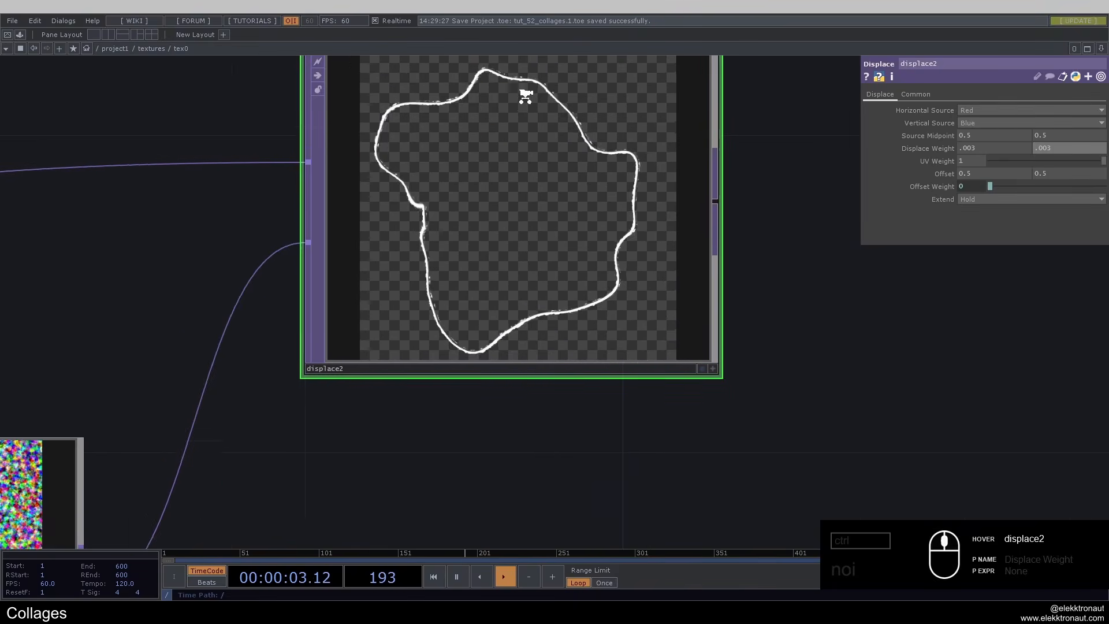
{"action": "scroll", "coordinate": [606, 151], "scroll_direction": "down", "scroll_amount": 8}
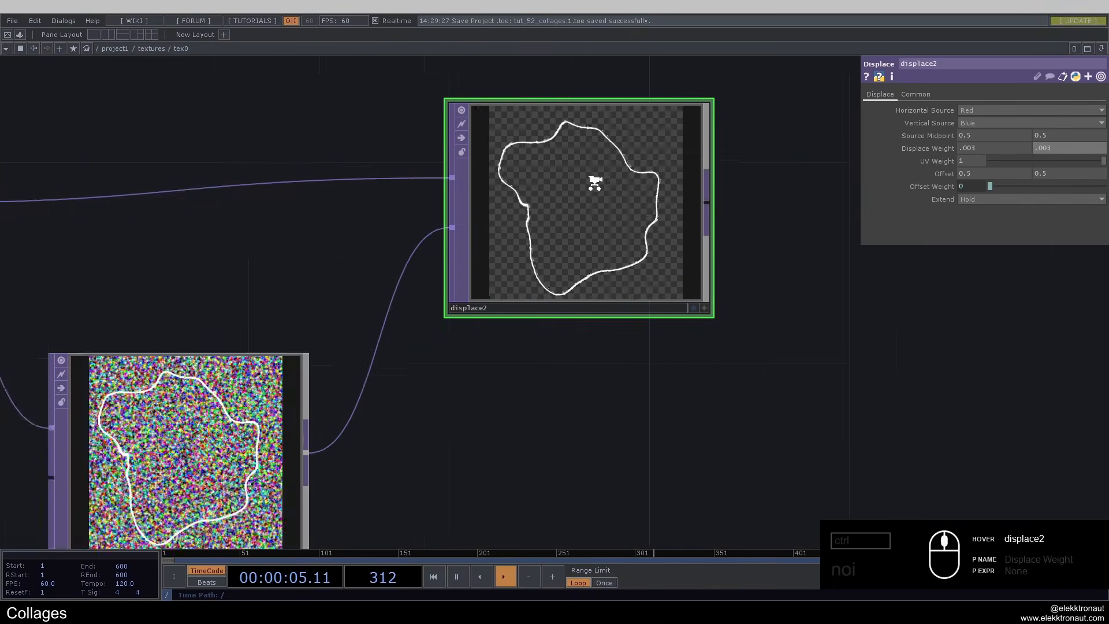
{"action": "scroll", "coordinate": [618, 146], "scroll_direction": "up", "scroll_amount": 2}
{"action": "scroll", "coordinate": [616, 141], "scroll_direction": "down", "scroll_amount": 2}
Set the output RGB mode of noise2 to Noise and check the roughened outline in displace2.
{"action": "left_click", "coordinate": [351, 299]}
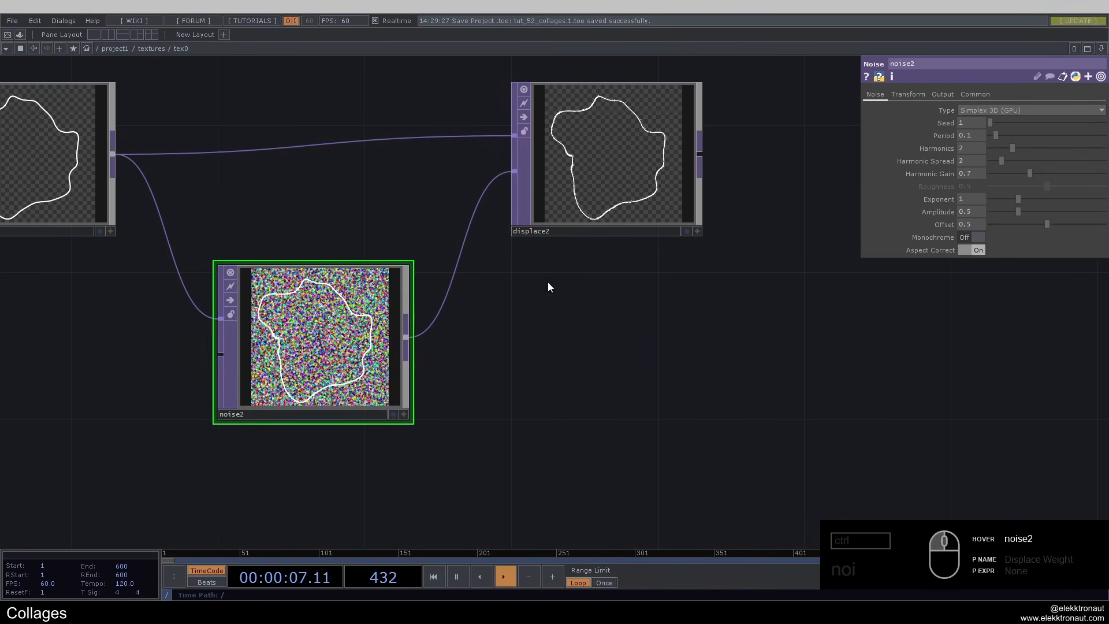
{"action": "left_click", "coordinate": [943, 94]}
{"action": "left_click", "coordinate": [976, 110]}
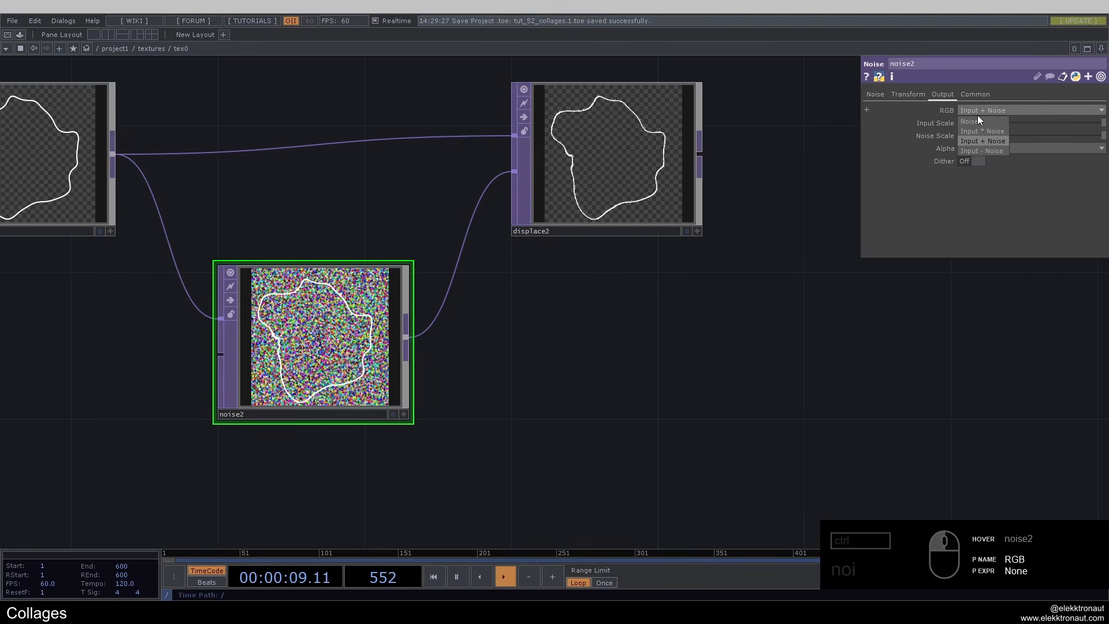
{"action": "left_click", "coordinate": [976, 119]}
{"action": "scroll", "coordinate": [583, 125], "scroll_direction": "up", "scroll_amount": 8}
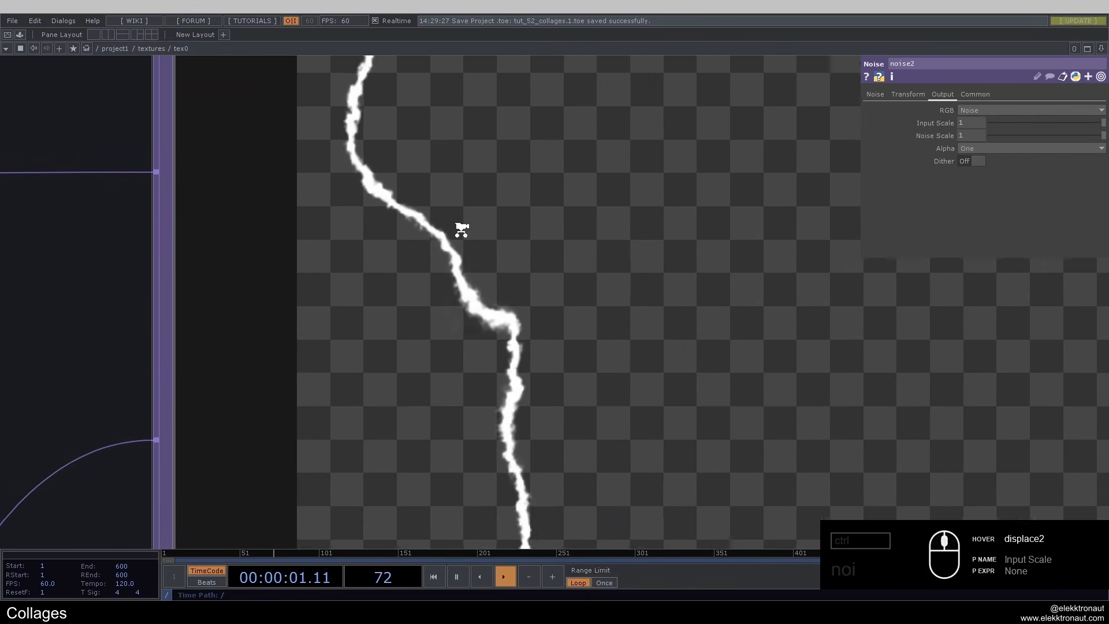
{"action": "scroll", "coordinate": [531, 231], "scroll_direction": "down", "scroll_amount": 4}
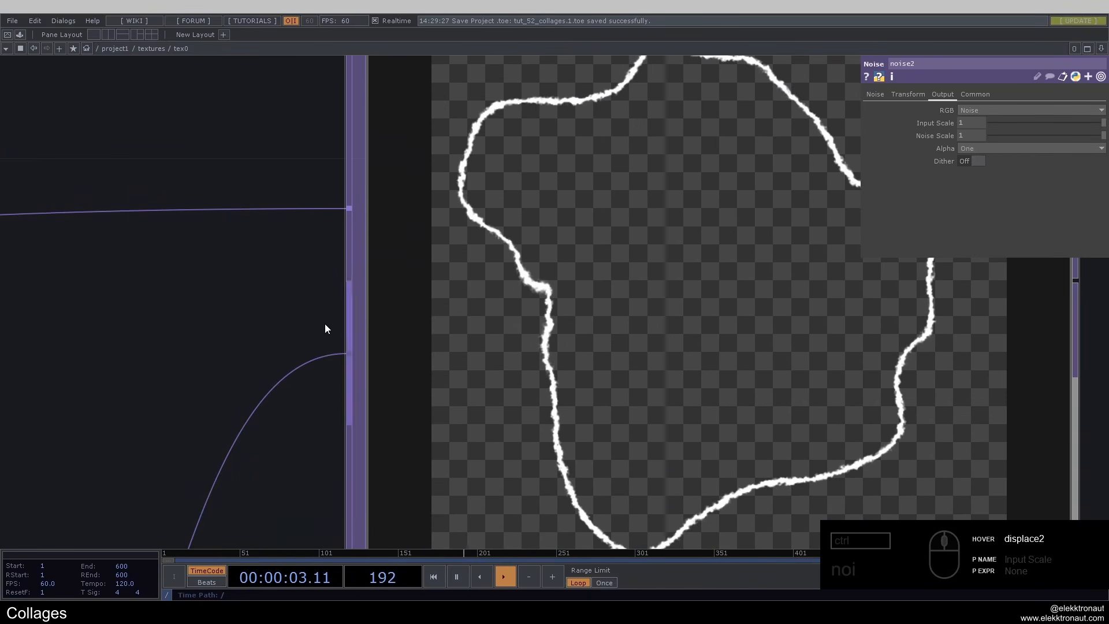
{"action": "scroll", "coordinate": [325, 324], "scroll_direction": "down", "scroll_amount": 10}
{"action": "left_click_drag", "start_coordinate": [471, 218], "coordinate": [514, 223]}
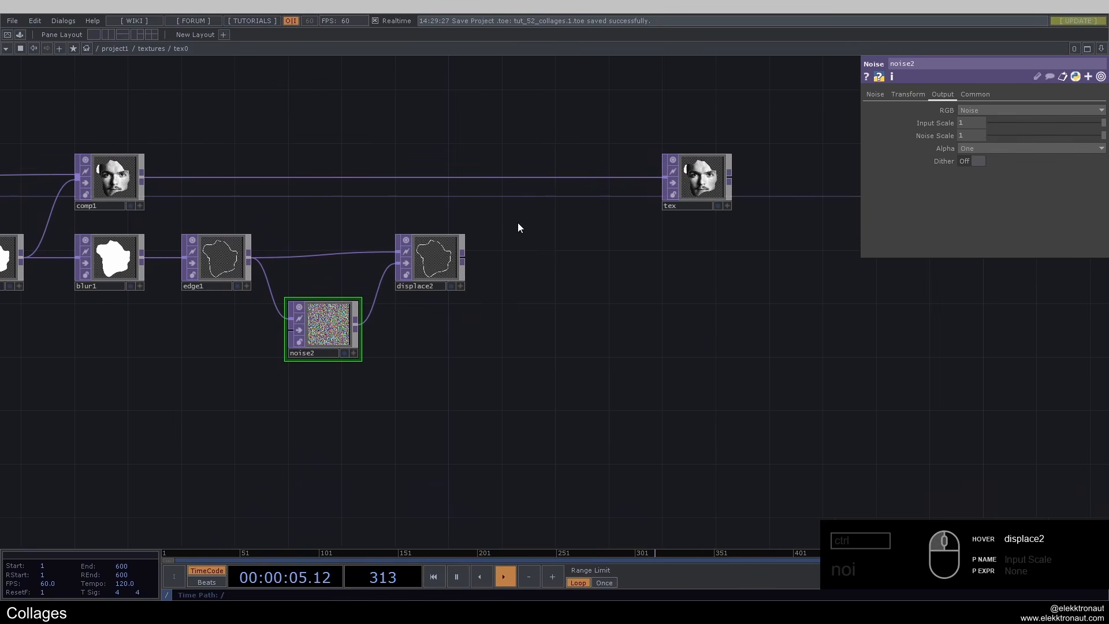
{"action": "scroll", "coordinate": [496, 268], "scroll_direction": "up", "scroll_amount": 4}
{"action": "left_click_drag", "start_coordinate": [430, 328], "coordinate": [506, 321]}
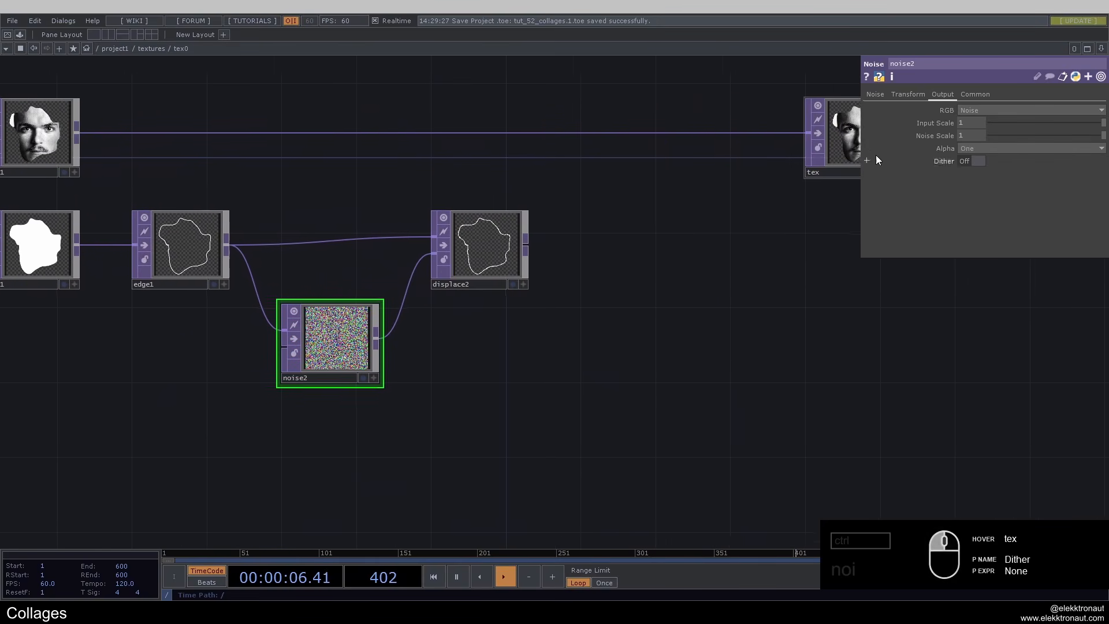
Copy the Seed expression parent().digits from noise1.
{"action": "left_click", "coordinate": [875, 94]}
{"action": "left_click_drag", "start_coordinate": [290, 174], "coordinate": [666, 160]}
{"action": "left_click", "coordinate": [118, 336]}
{"action": "left_click_drag", "start_coordinate": [1057, 136], "coordinate": [743, 155]}
{"action": "key", "text": "ctrl+c"}
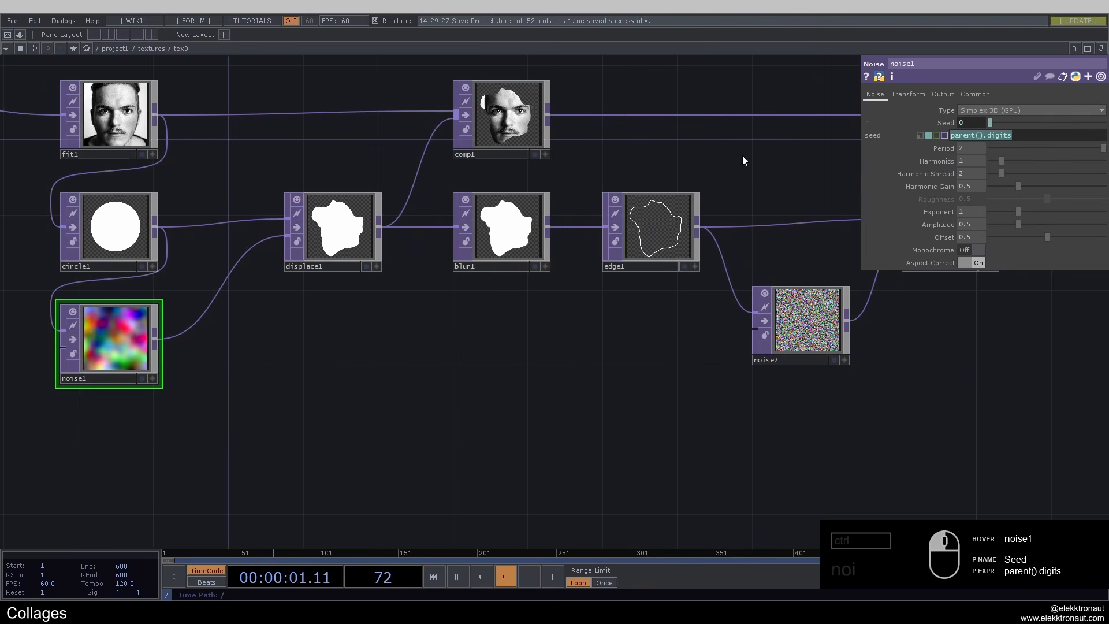
Set the Seed of noise2 to the expression parent().digits and check the outline in displace2.
{"action": "left_click", "coordinate": [772, 336]}
{"action": "left_click_drag", "start_coordinate": [746, 295], "coordinate": [395, 260]}
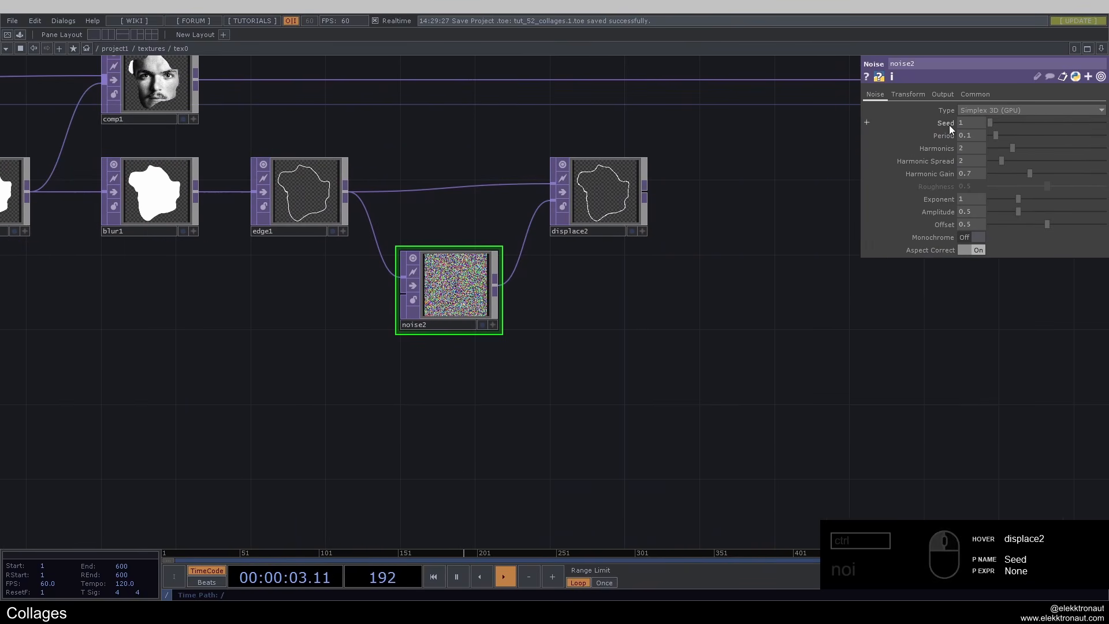
{"action": "left_click", "coordinate": [948, 125]}
{"action": "left_click_drag", "start_coordinate": [968, 136], "coordinate": [765, 150]}
{"action": "key", "text": "ctrl+v"}
{"action": "key", "text": "Return"}
{"action": "scroll", "coordinate": [615, 149], "scroll_direction": "up", "scroll_amount": 10}
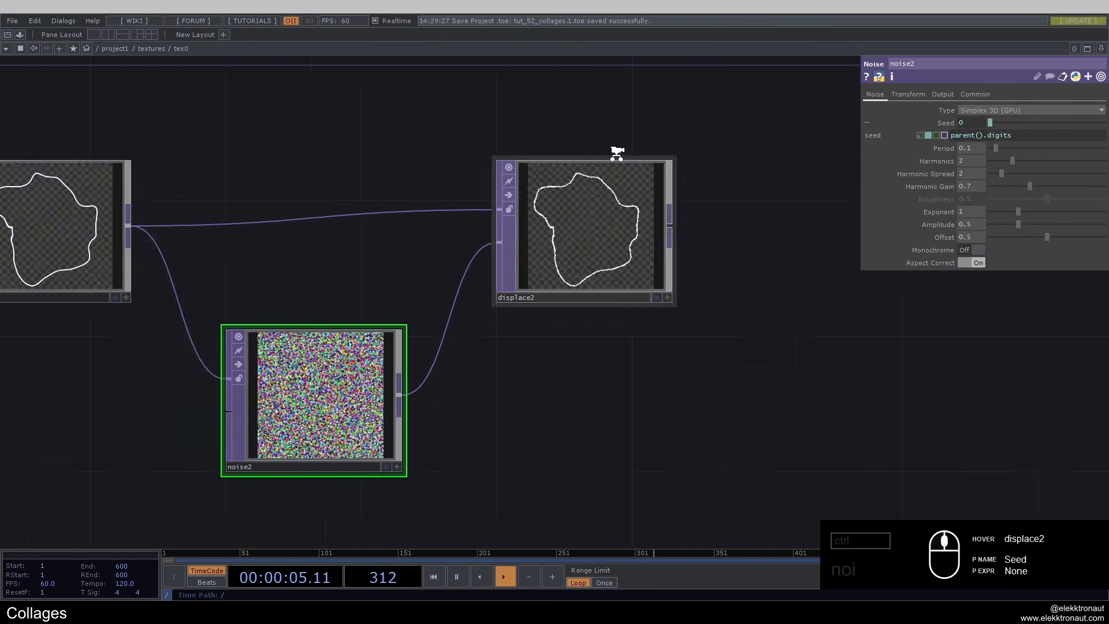
{"action": "scroll", "coordinate": [545, 216], "scroll_direction": "down", "scroll_amount": 10}
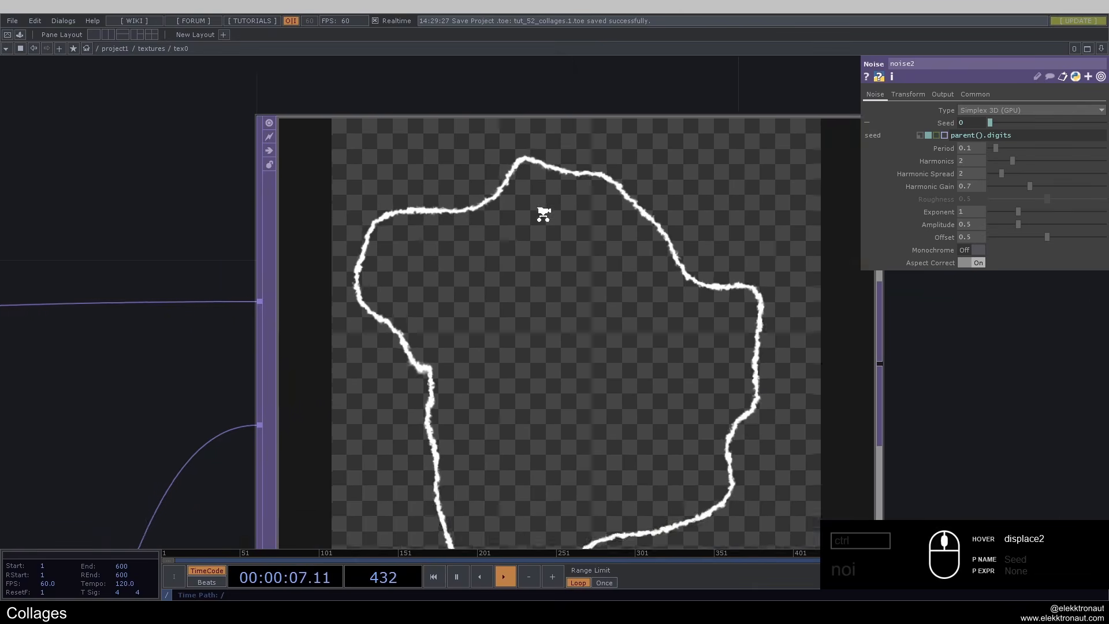
{"action": "left_click", "coordinate": [944, 124]}
{"action": "scroll", "coordinate": [535, 224], "scroll_direction": "down", "scroll_amount": 5}
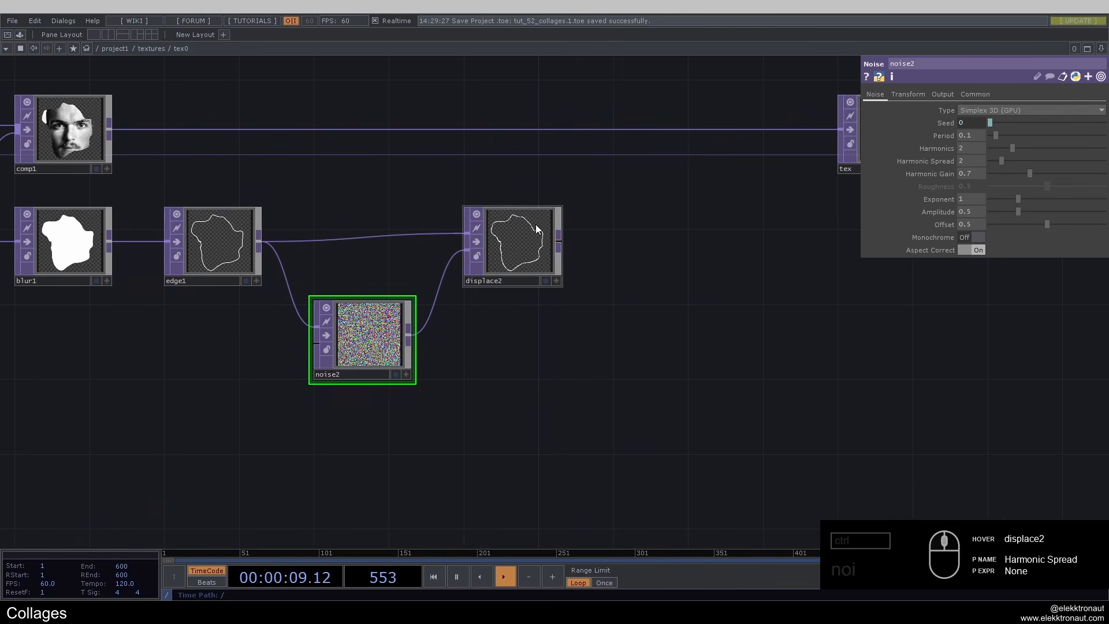
Insert a Composite TOP between comp1 and tex, and connect displace2 as its additional input.
{"action": "left_click_drag", "start_coordinate": [599, 218], "coordinate": [547, 236]}
{"action": "left_click_drag", "start_coordinate": [738, 188], "coordinate": [818, 188]}
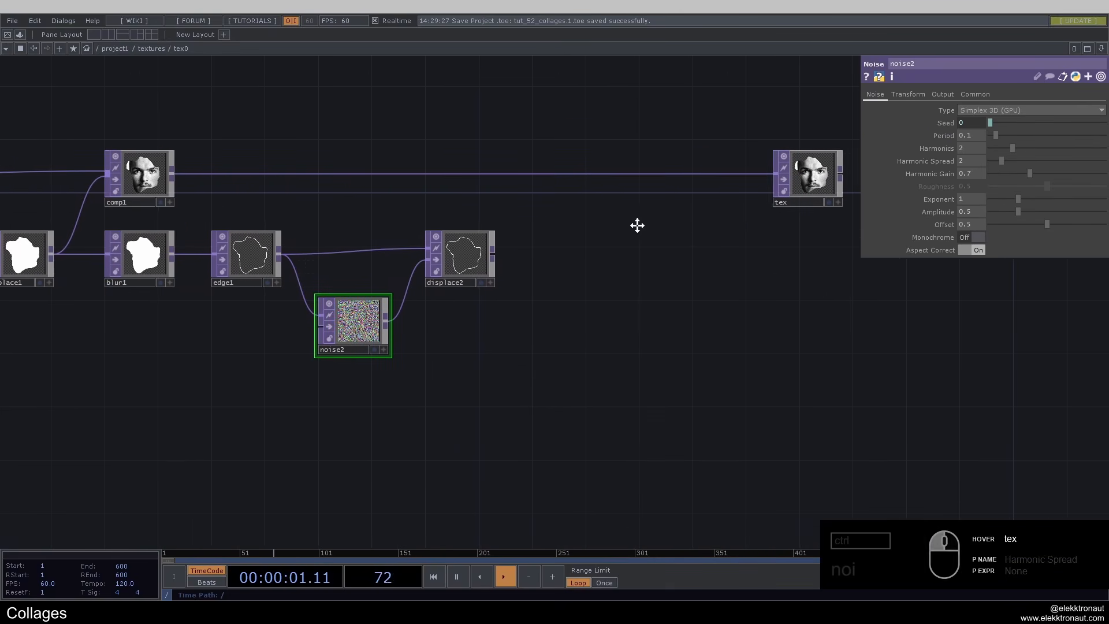
{"action": "left_click_drag", "start_coordinate": [636, 225], "coordinate": [481, 233]}
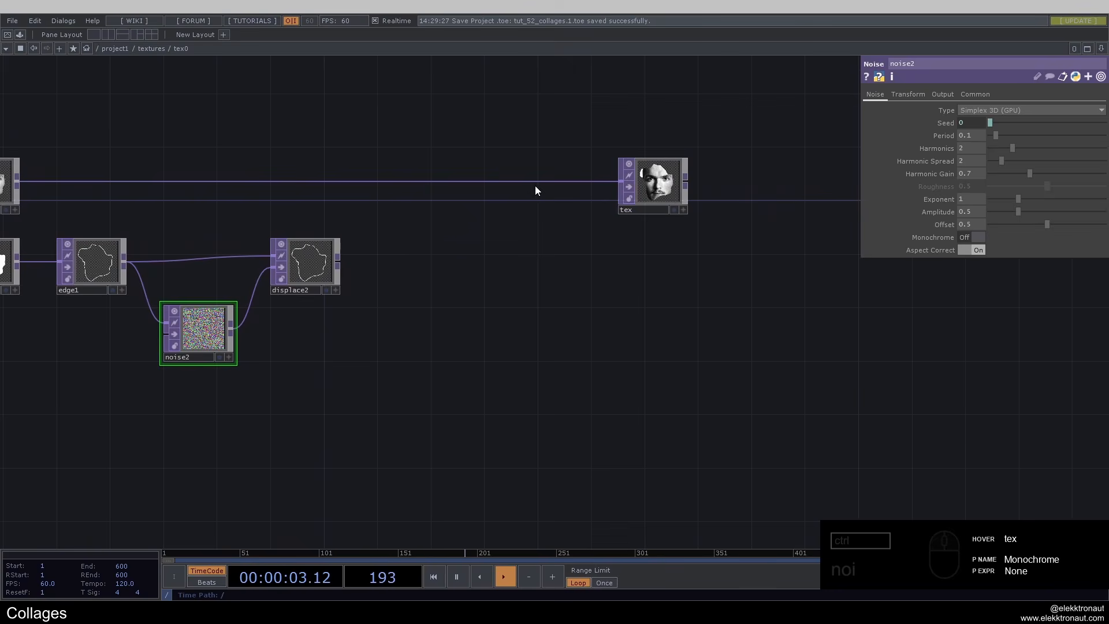
{"action": "right_click", "coordinate": [519, 175]}
{"action": "right_click", "coordinate": [493, 182]}
{"action": "left_click", "coordinate": [518, 163]}
{"action": "type", "text": "c"}
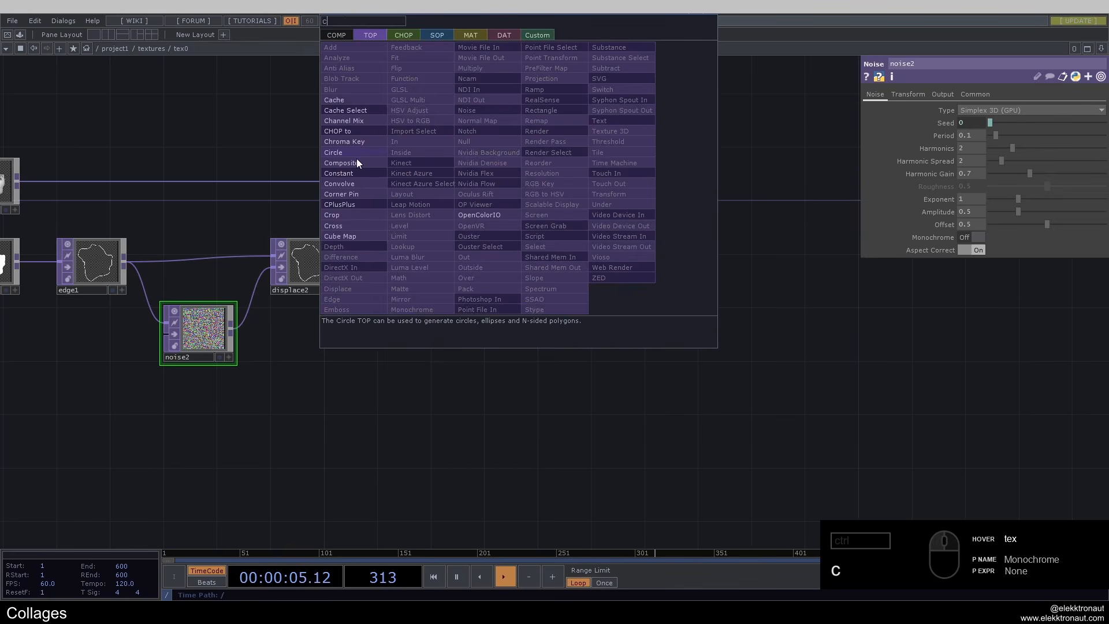
{"action": "left_click", "coordinate": [356, 161]}
{"action": "left_click", "coordinate": [517, 186]}
{"action": "left_click_drag", "start_coordinate": [339, 260], "coordinate": [507, 200]}
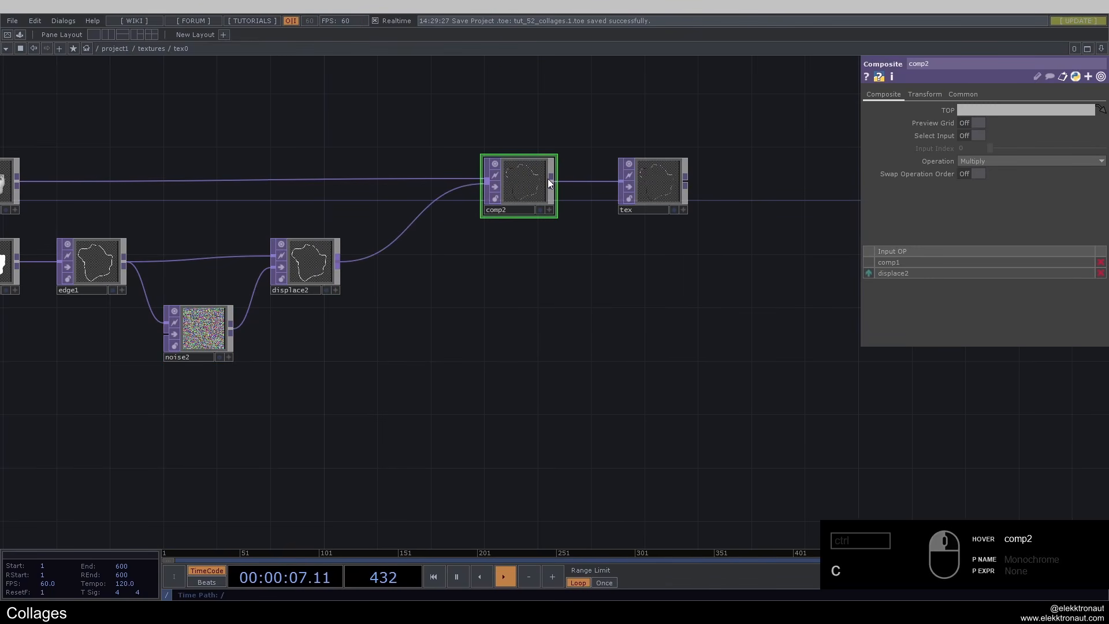
Order the inputs of comp2 with displace2 before comp1 and set its Operation to Over.
{"action": "left_click", "coordinate": [870, 274]}
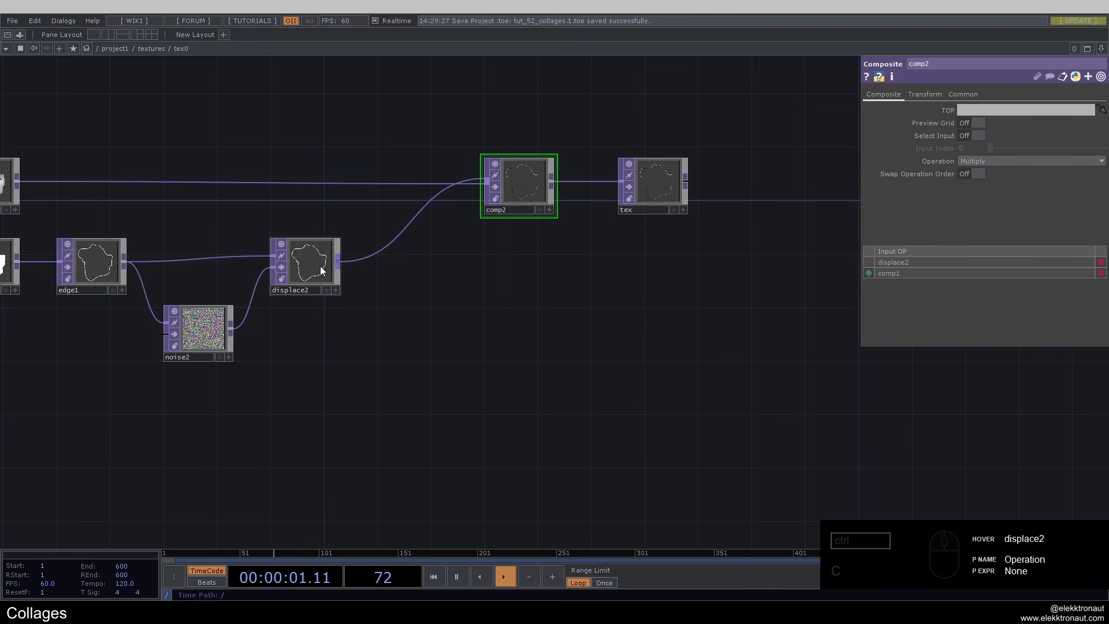
{"action": "left_click", "coordinate": [1063, 161]}
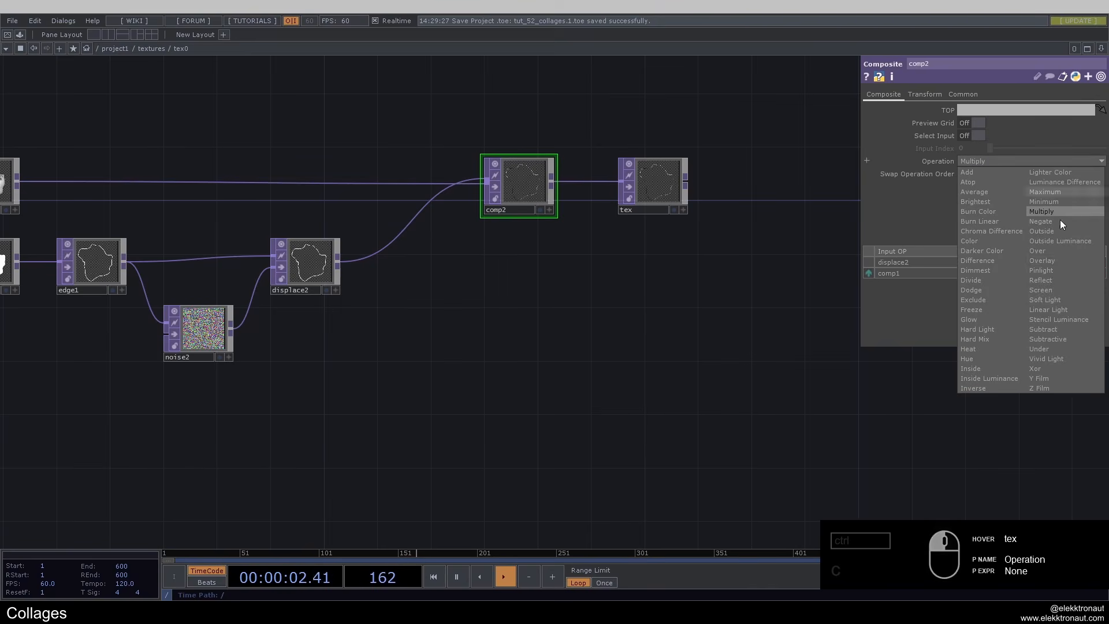
{"action": "left_click", "coordinate": [1049, 251]}
{"action": "scroll", "coordinate": [520, 167], "scroll_direction": "up", "scroll_amount": 5}
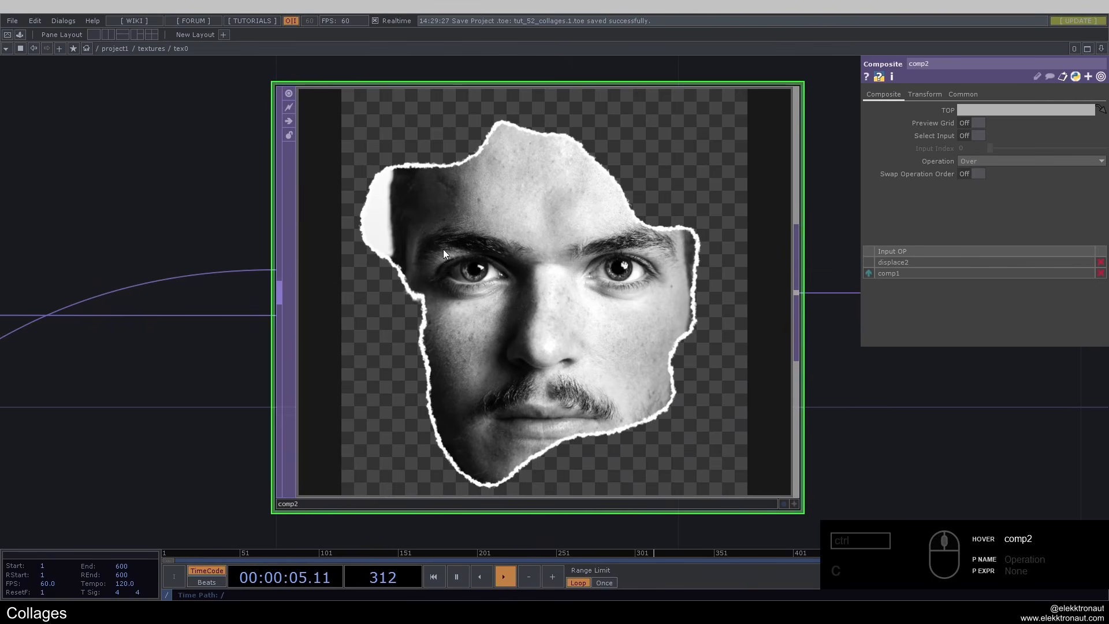
{"action": "scroll", "coordinate": [514, 257], "scroll_direction": "down", "scroll_amount": 5}
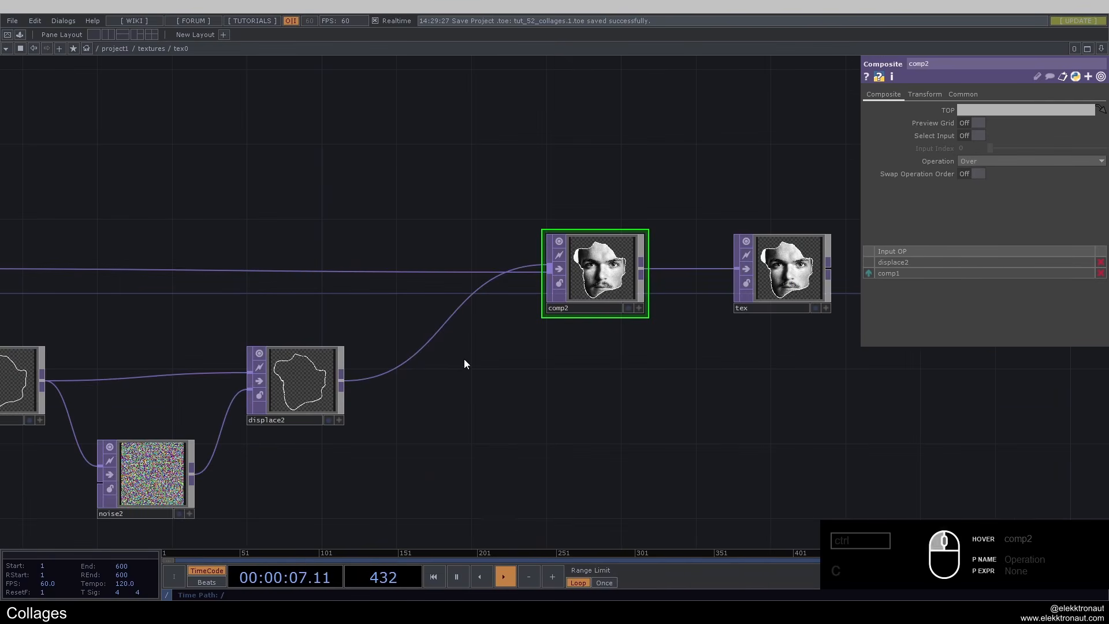
Examine the torn-paper edges on the replicated textures and in the project's collage, then return inside tex0.
{"action": "scroll", "coordinate": [502, 349], "scroll_direction": "down", "scroll_amount": 2}
{"action": "scroll", "coordinate": [505, 350], "scroll_direction": "down", "scroll_amount": 2}
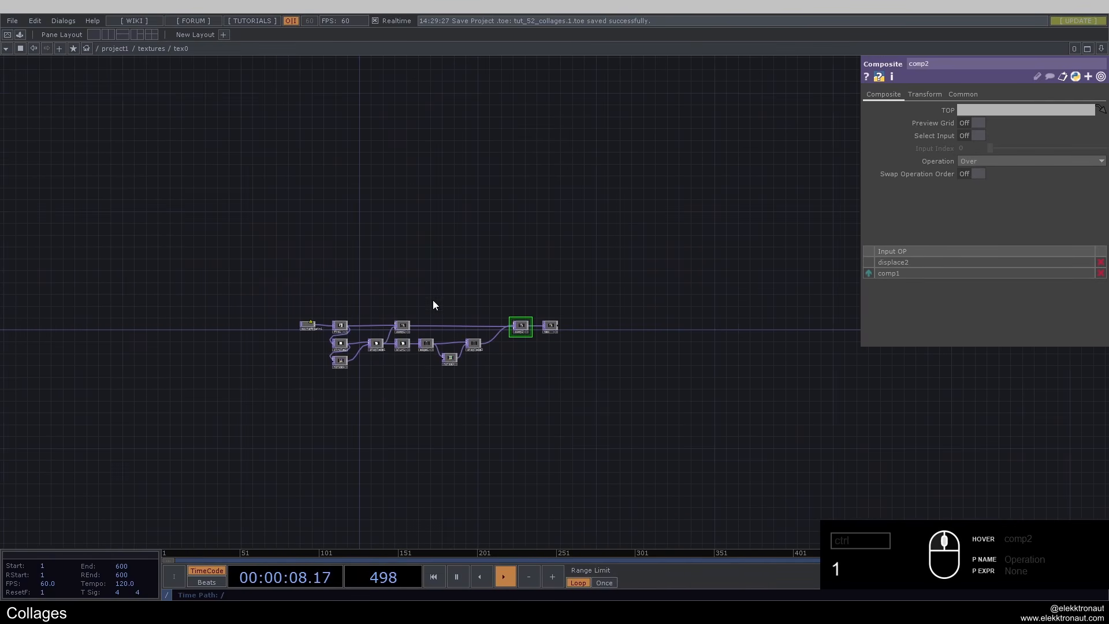
{"action": "scroll", "coordinate": [432, 299], "scroll_direction": "down", "scroll_amount": 2}
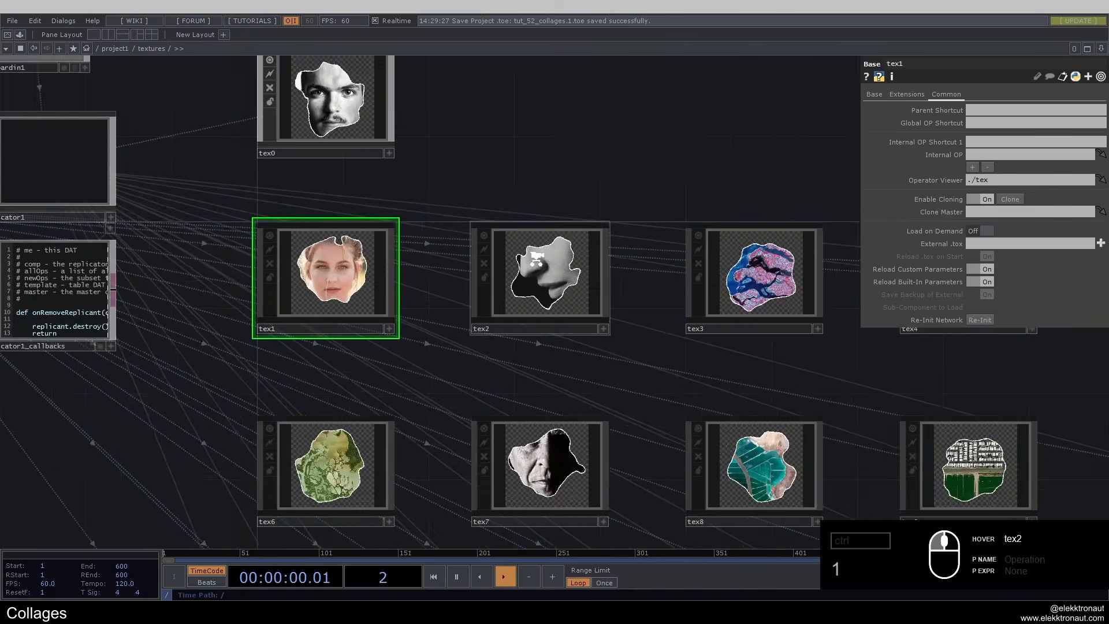
{"action": "scroll", "coordinate": [505, 258], "scroll_direction": "down", "scroll_amount": 6}
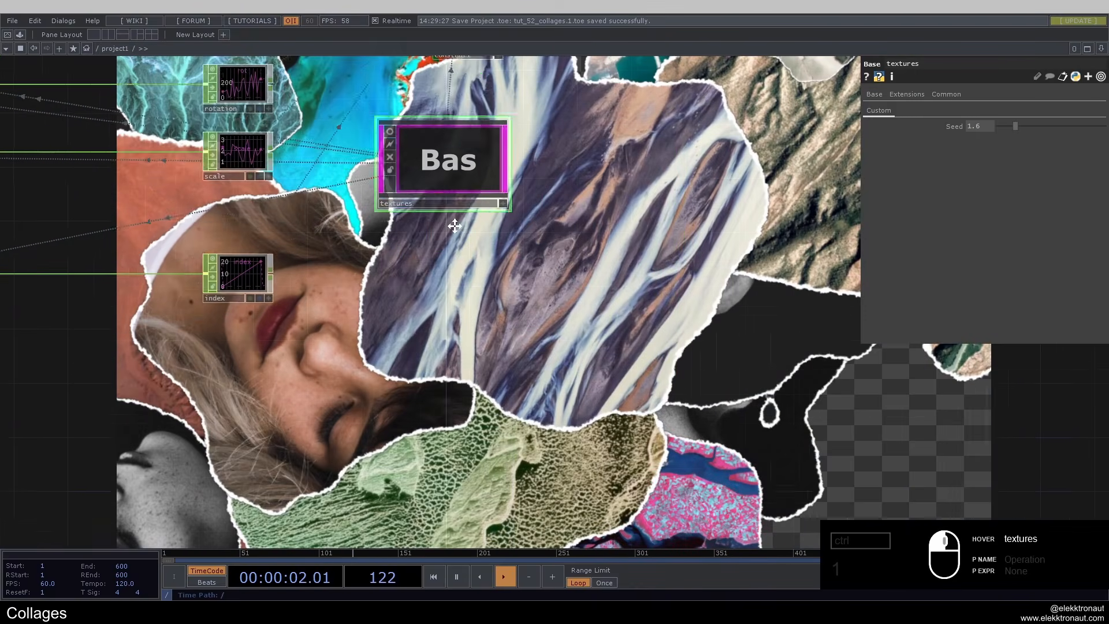
{"action": "left_click_drag", "start_coordinate": [455, 226], "coordinate": [466, 248]}
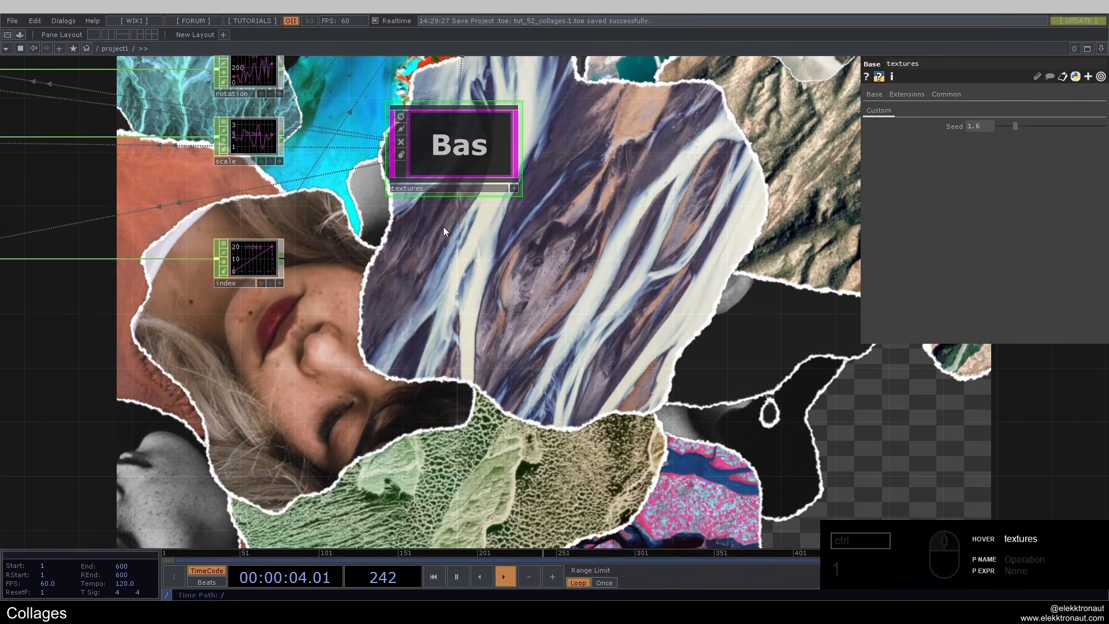
{"action": "scroll", "coordinate": [443, 228], "scroll_direction": "up", "scroll_amount": 5}
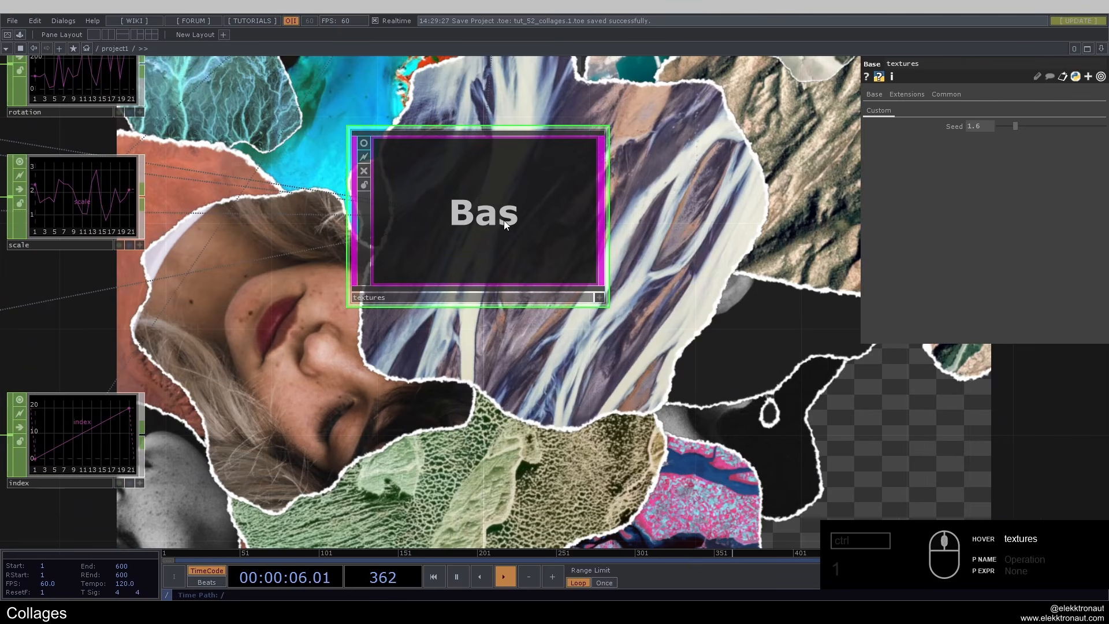
{"action": "scroll", "coordinate": [504, 220], "scroll_direction": "up", "scroll_amount": 10}
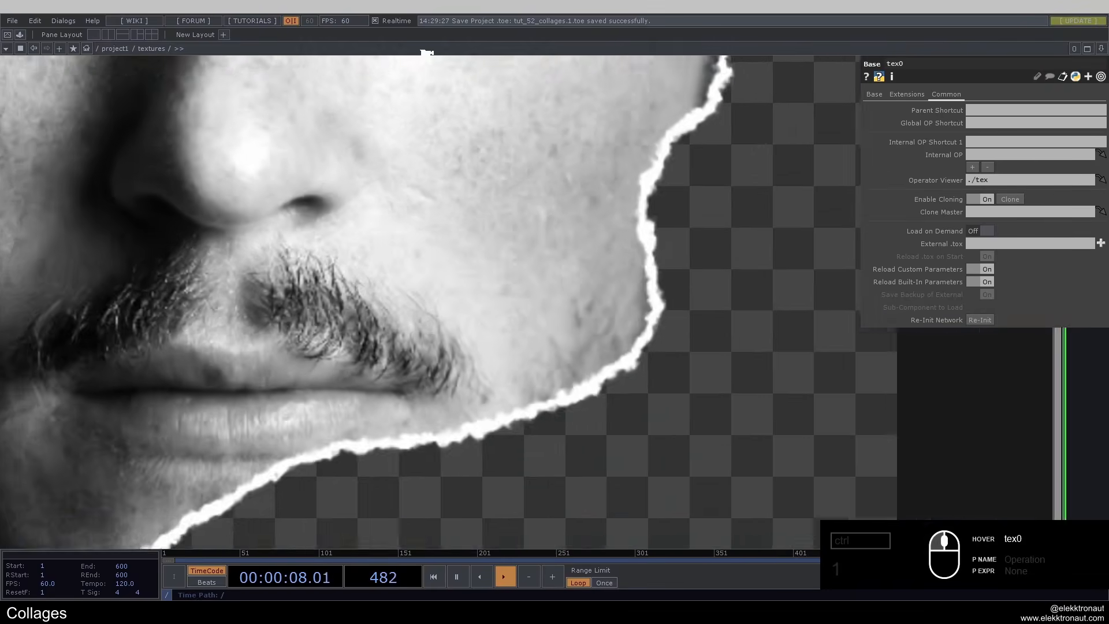
{"action": "scroll", "coordinate": [426, 52], "scroll_direction": "up", "scroll_amount": 8}
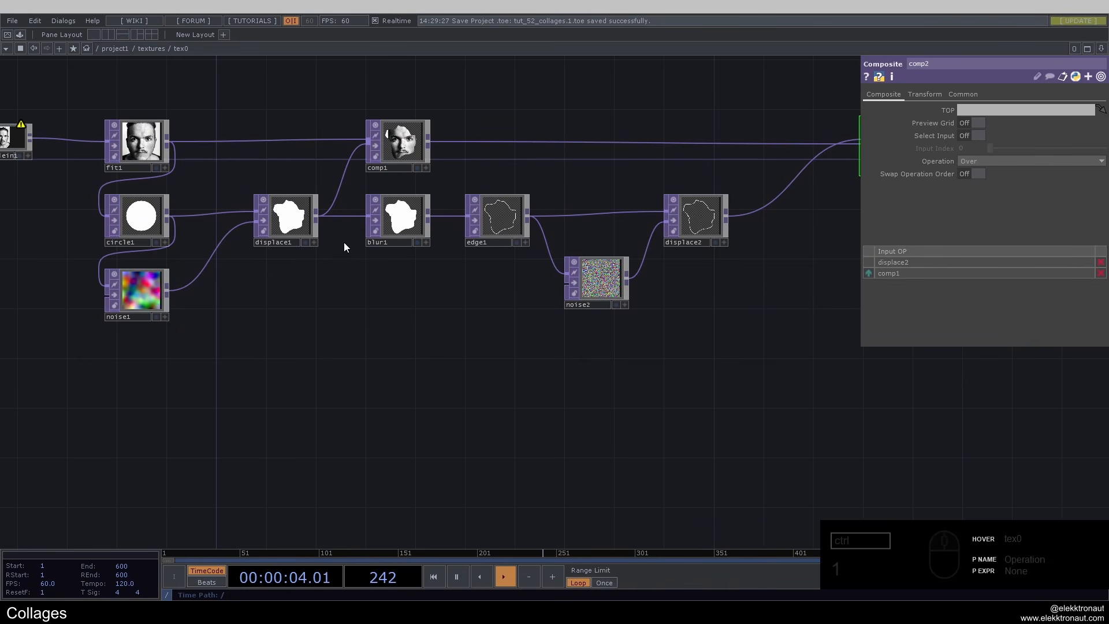
{"action": "right_click", "coordinate": [428, 214]}
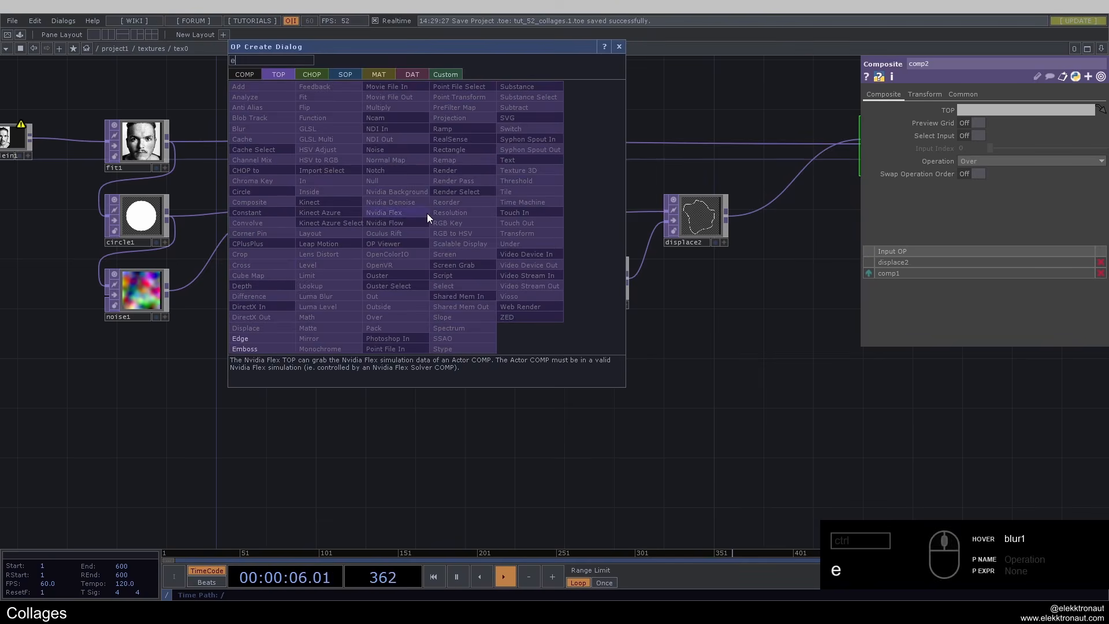
{"action": "type", "text": "ed"}
{"action": "left_click", "coordinate": [287, 310]}
{"action": "left_click", "coordinate": [508, 406]}
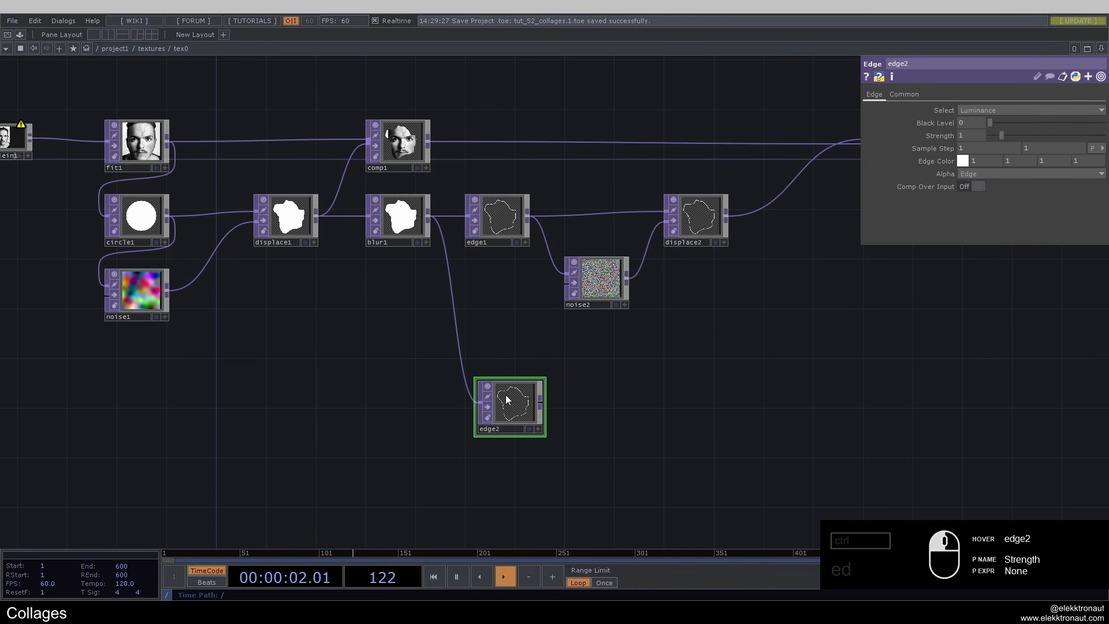
{"action": "key", "text": "Delete"}
Duplicate edge1 and place the copy, fed by blur1, below the original.
{"action": "left_click", "coordinate": [498, 228]}
{"action": "key", "text": "ctrl+c"}
{"action": "key", "text": "ctrl+v"}
{"action": "left_click_drag", "start_coordinate": [498, 289], "coordinate": [421, 321]}
{"action": "scroll", "coordinate": [435, 220], "scroll_direction": "up", "scroll_amount": 3}
Link the Strength of edge2 to the Strength of edge1.
{"action": "left_click", "coordinate": [435, 220]}
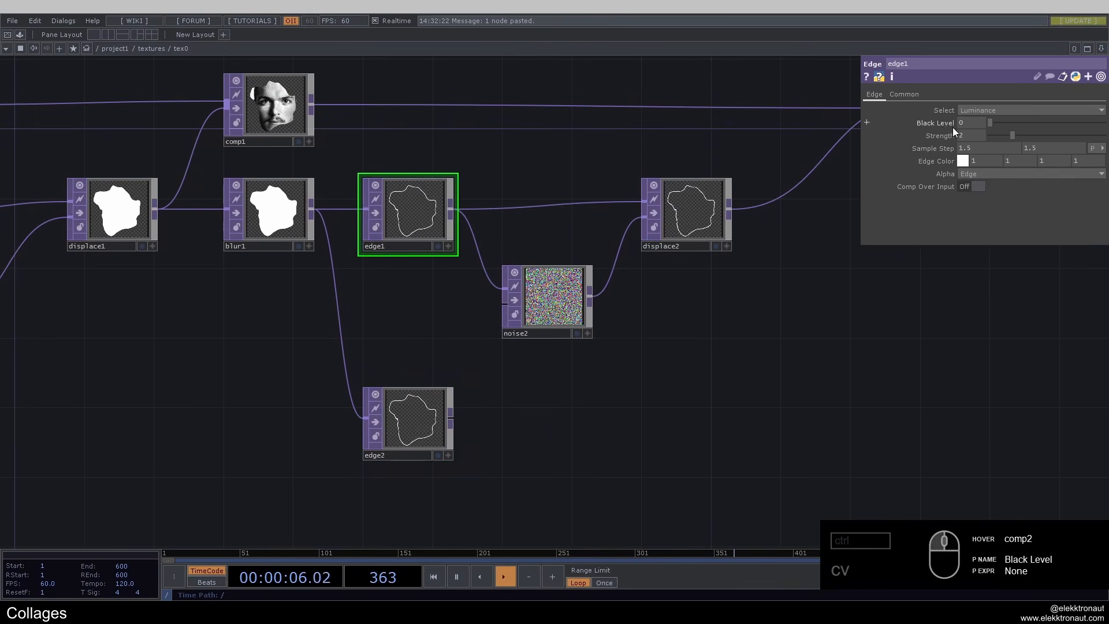
{"action": "left_click", "coordinate": [408, 419]}
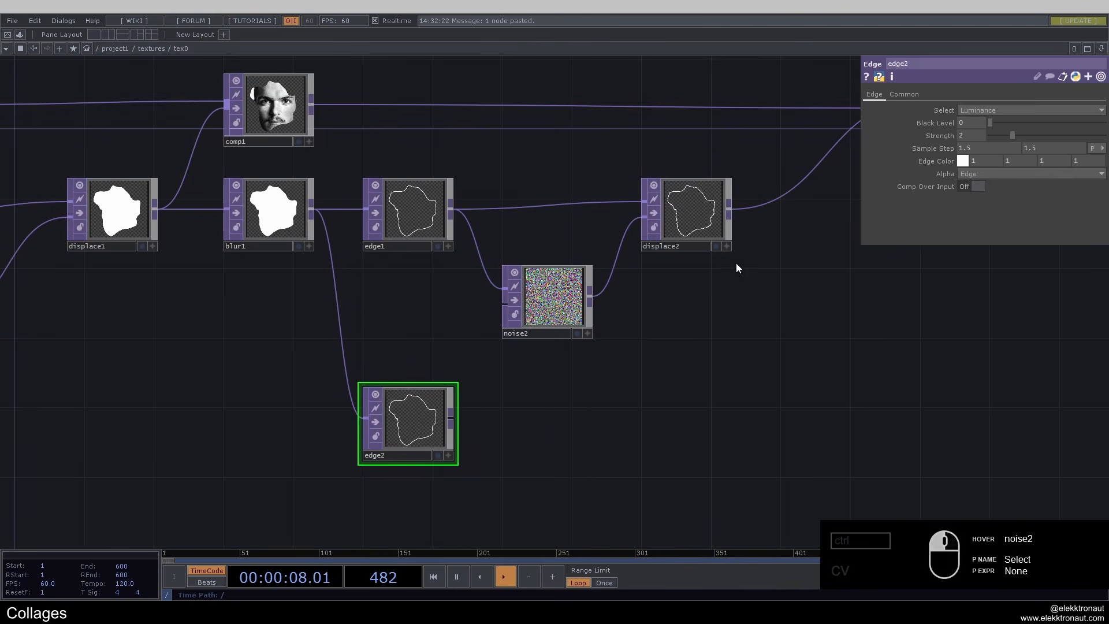
{"action": "right_click", "coordinate": [945, 140]}
{"action": "left_click", "coordinate": [823, 145]}
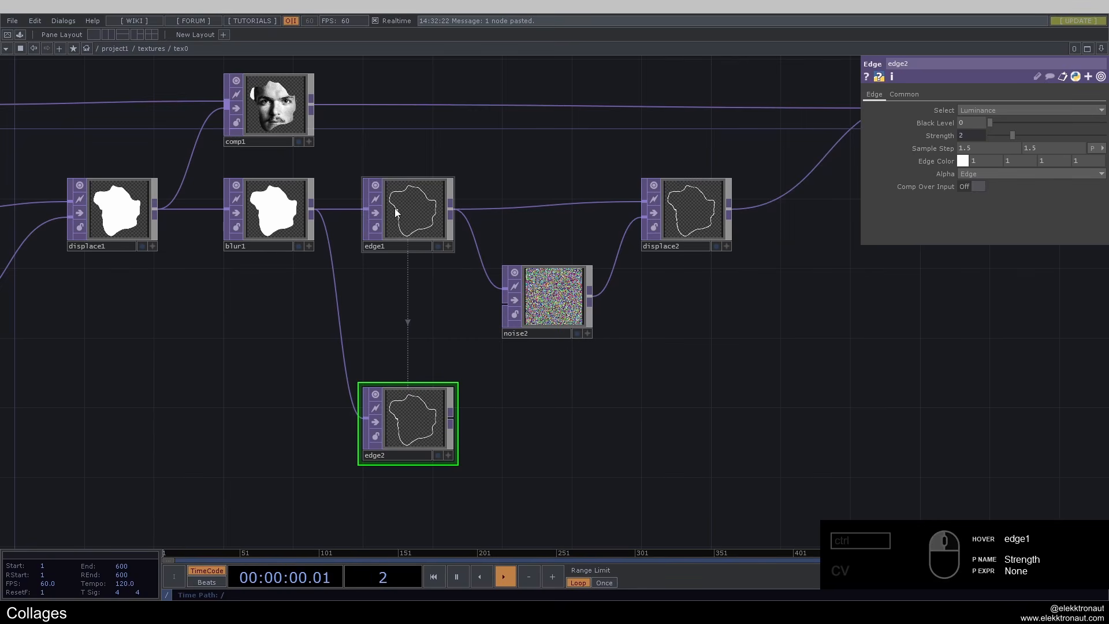
Link the Sample Step of edge2 to that of edge1 and move edge2 further down in the network.
{"action": "left_click", "coordinate": [394, 208]}
{"action": "right_click", "coordinate": [940, 123]}
{"action": "left_click", "coordinate": [960, 123]}
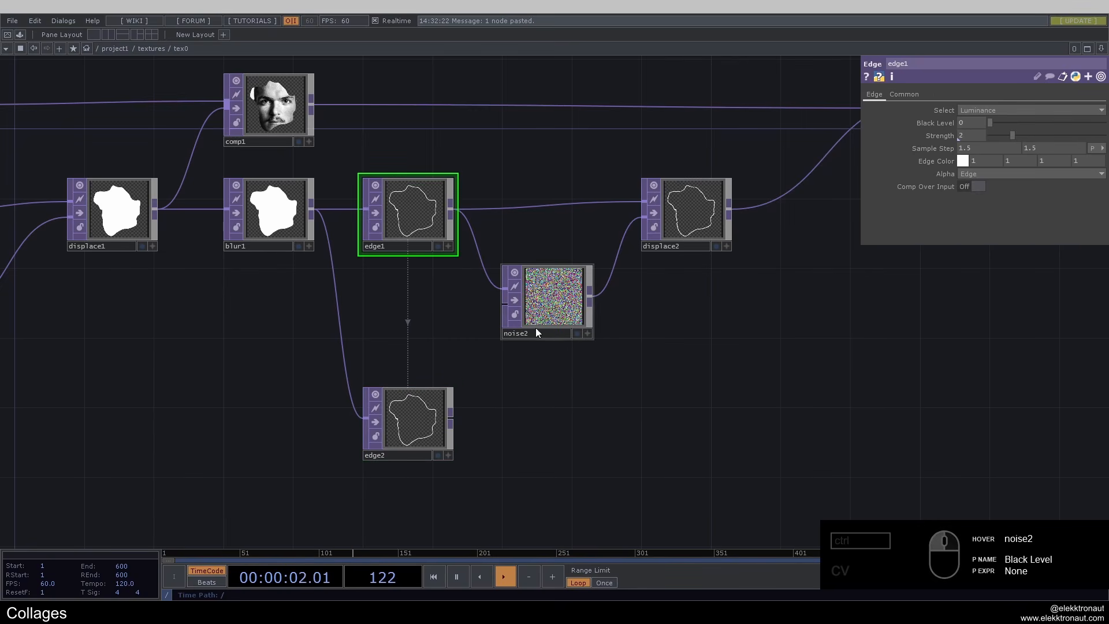
{"action": "left_click", "coordinate": [422, 405]}
{"action": "right_click", "coordinate": [913, 149]}
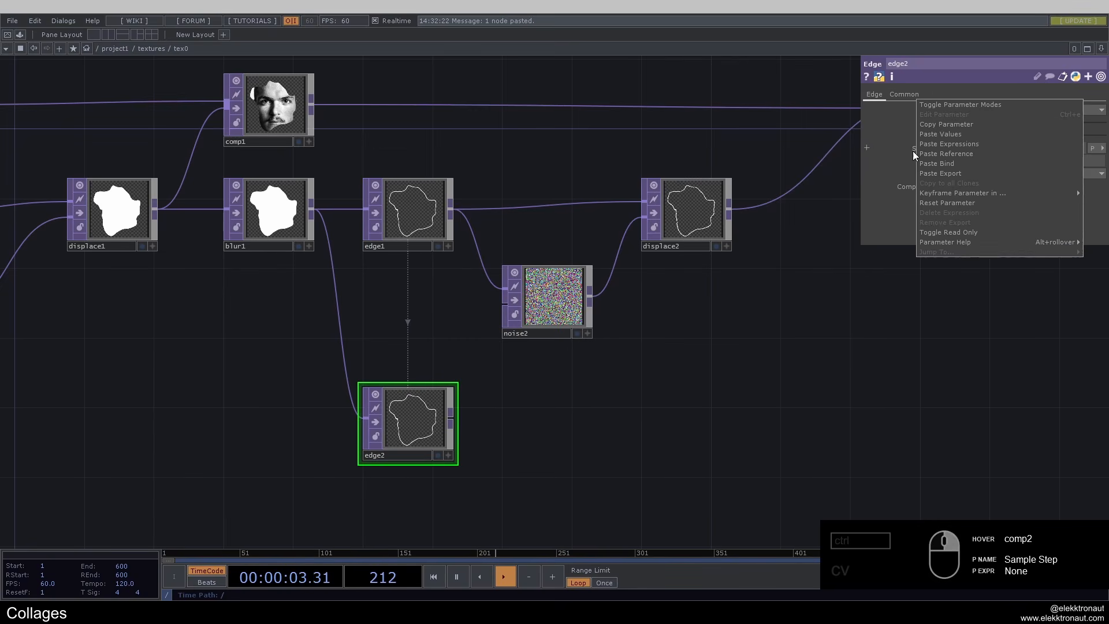
{"action": "left_click", "coordinate": [957, 166]}
{"action": "left_click_drag", "start_coordinate": [531, 314], "coordinate": [438, 230]}
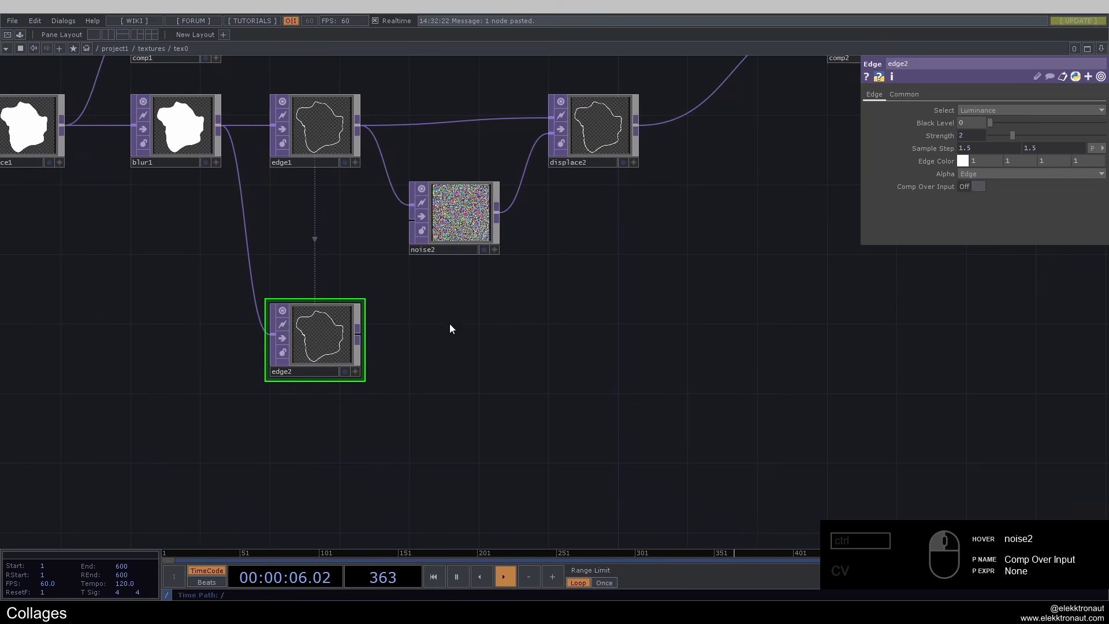
{"action": "left_click_drag", "start_coordinate": [320, 356], "coordinate": [321, 391]}
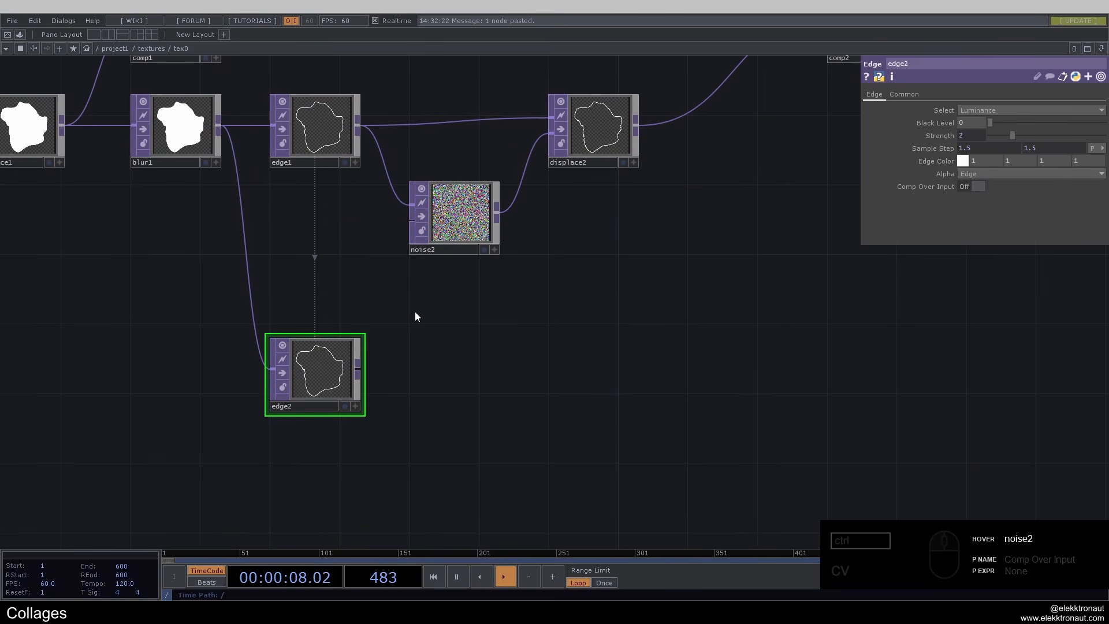
Add a Blur TOP fed by edge2 and place it beside edge2.
{"action": "right_click", "coordinate": [362, 369]}
{"action": "type", "text": "bl"}
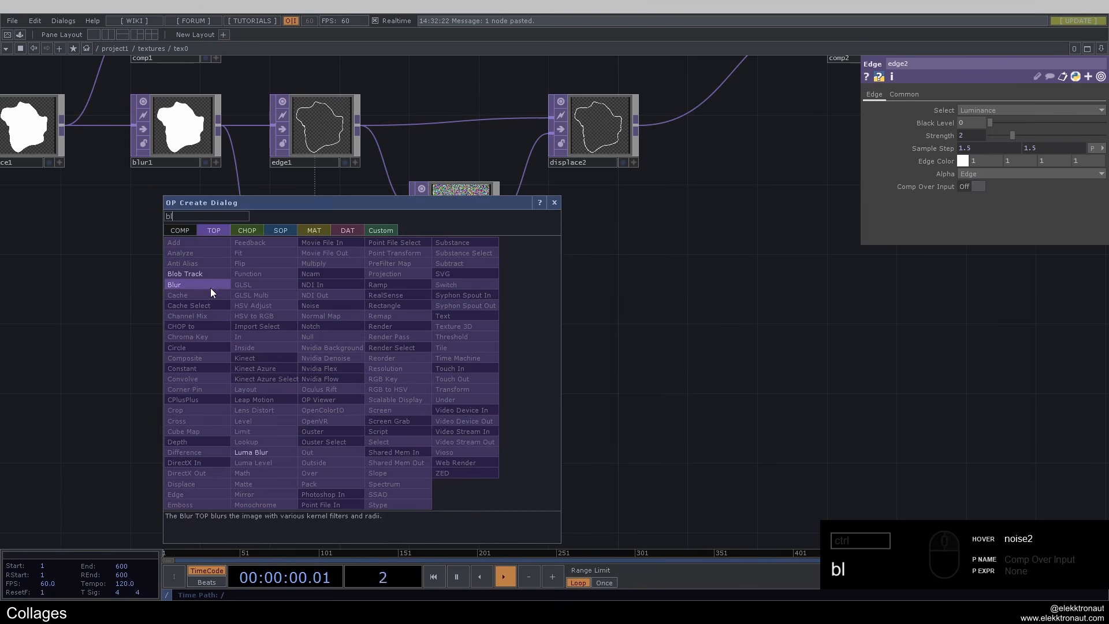
{"action": "left_click", "coordinate": [210, 288]}
{"action": "left_click", "coordinate": [469, 385]}
Turn on Comp Over Input for edge2.
{"action": "left_click", "coordinate": [283, 373]}
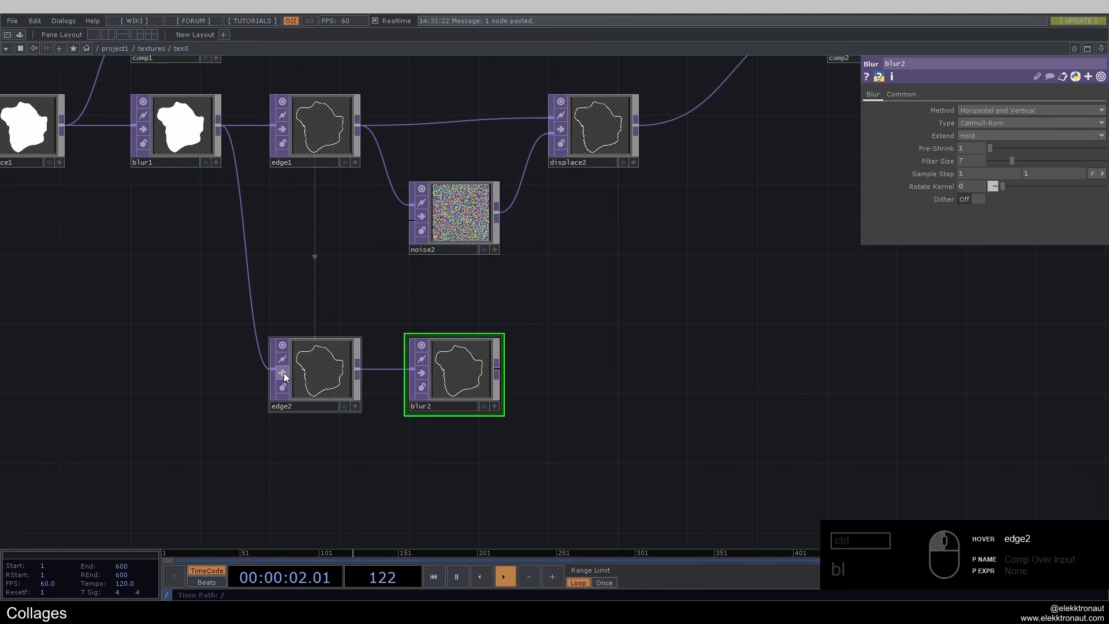
{"action": "left_click", "coordinate": [319, 378]}
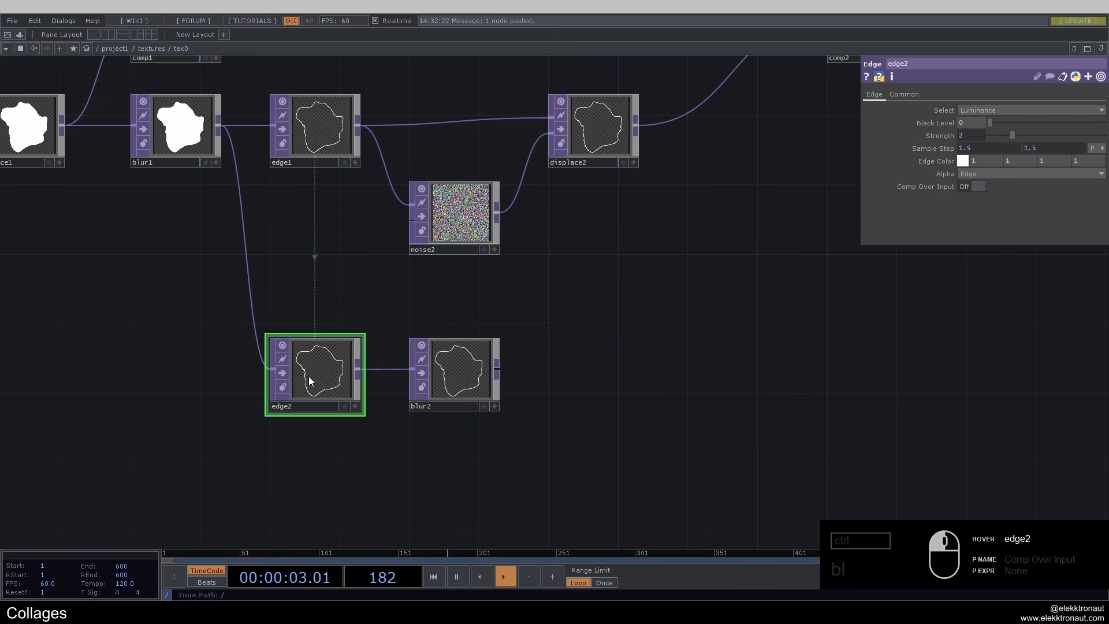
{"action": "left_click", "coordinate": [974, 187]}
Set the Filter Size of blur2 to 24.
{"action": "left_click", "coordinate": [454, 382]}
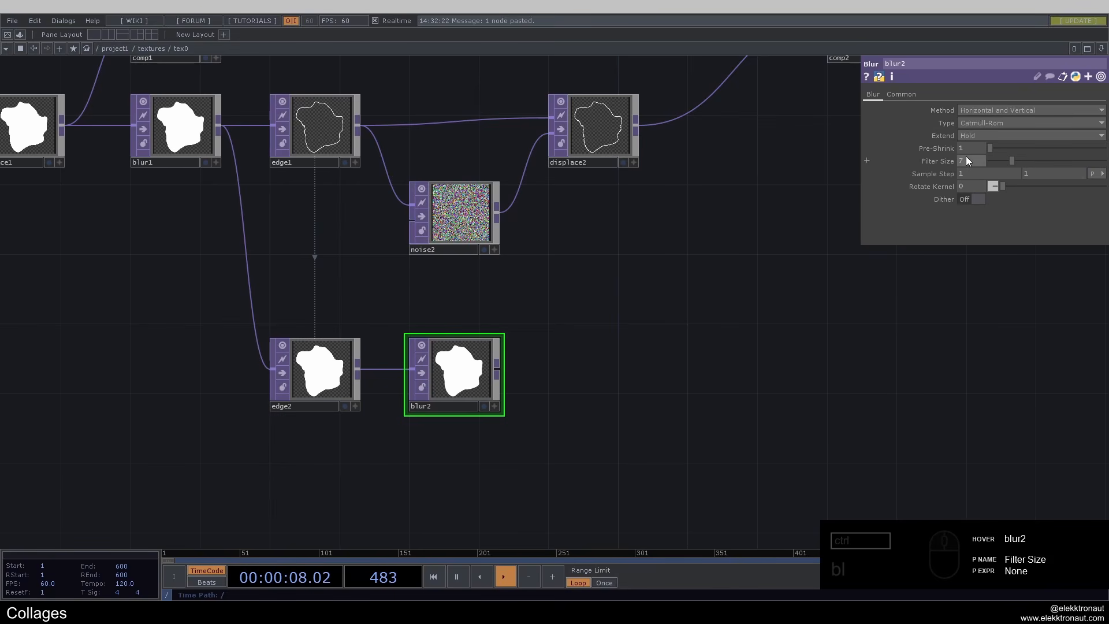
{"action": "type", "text": "25"}
{"action": "key", "text": "Return"}
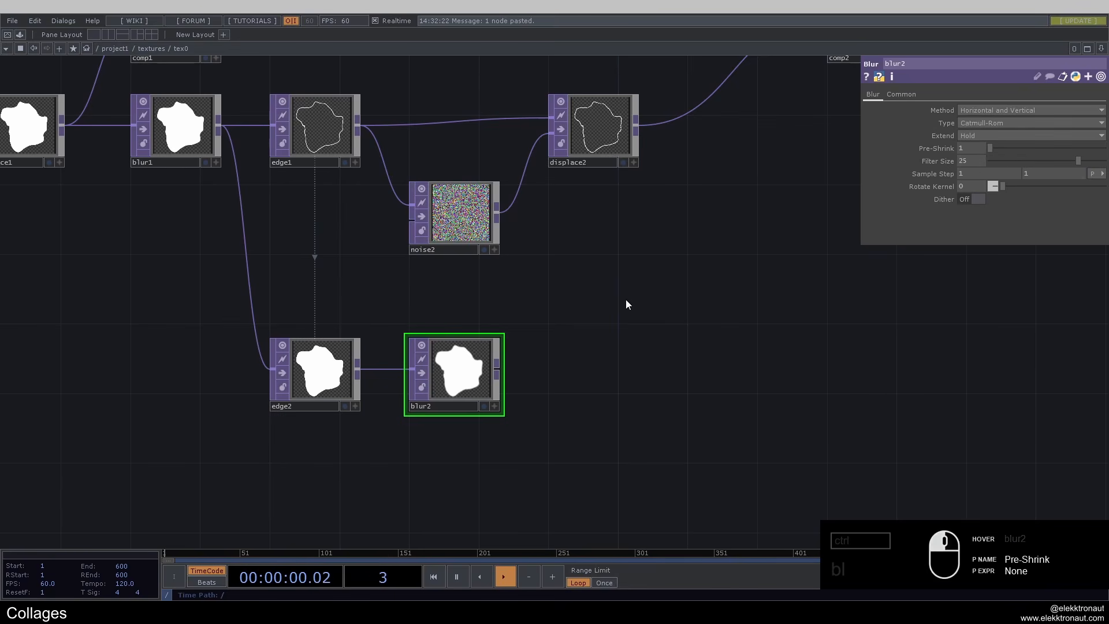
{"action": "left_click_drag", "start_coordinate": [626, 299], "coordinate": [517, 321]}
{"action": "left_click", "coordinate": [972, 160]}
{"action": "type", "text": "24"}
{"action": "key", "text": "Return"}
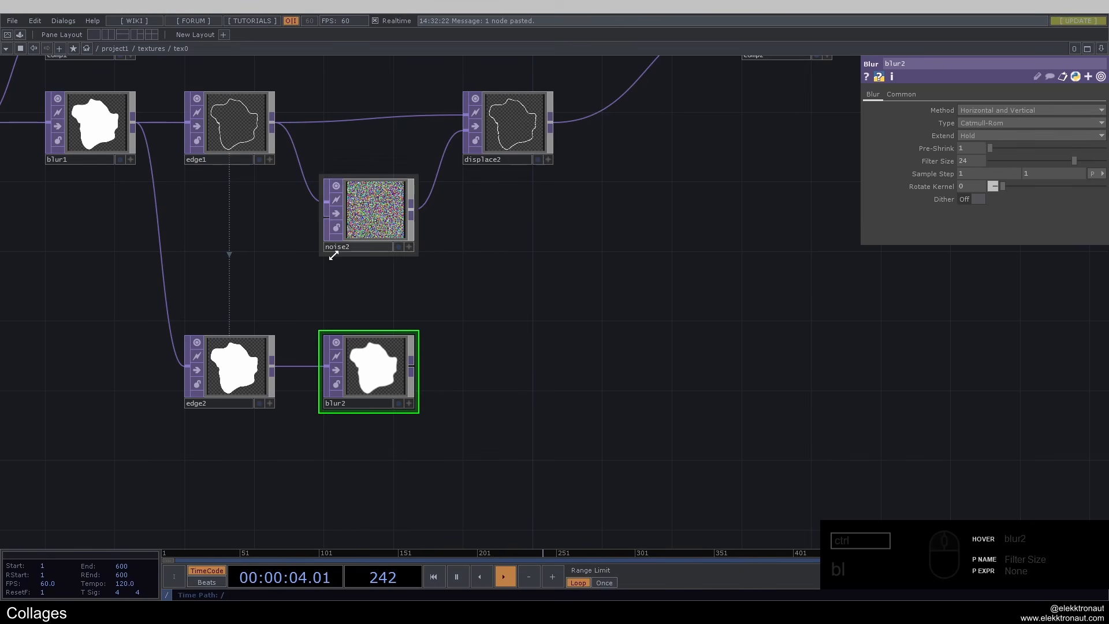
Add an Edge TOP fed by blur2 and place it further along the lower branch.
{"action": "right_click", "coordinate": [415, 366]}
{"action": "type", "text": "ed"}
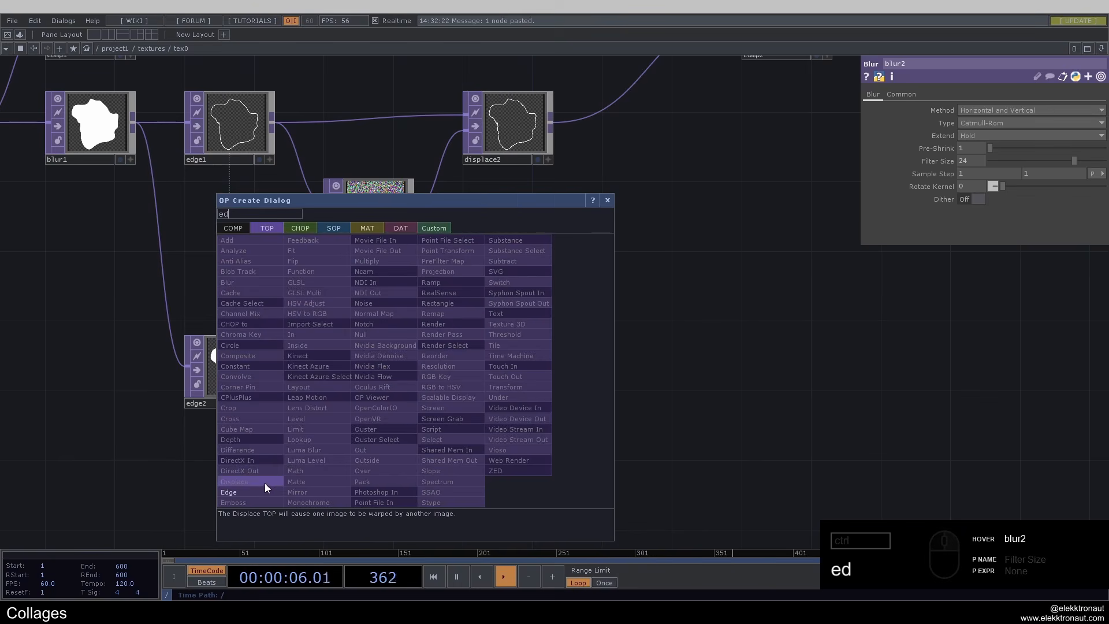
{"action": "left_click", "coordinate": [248, 492]}
{"action": "left_click", "coordinate": [620, 369]}
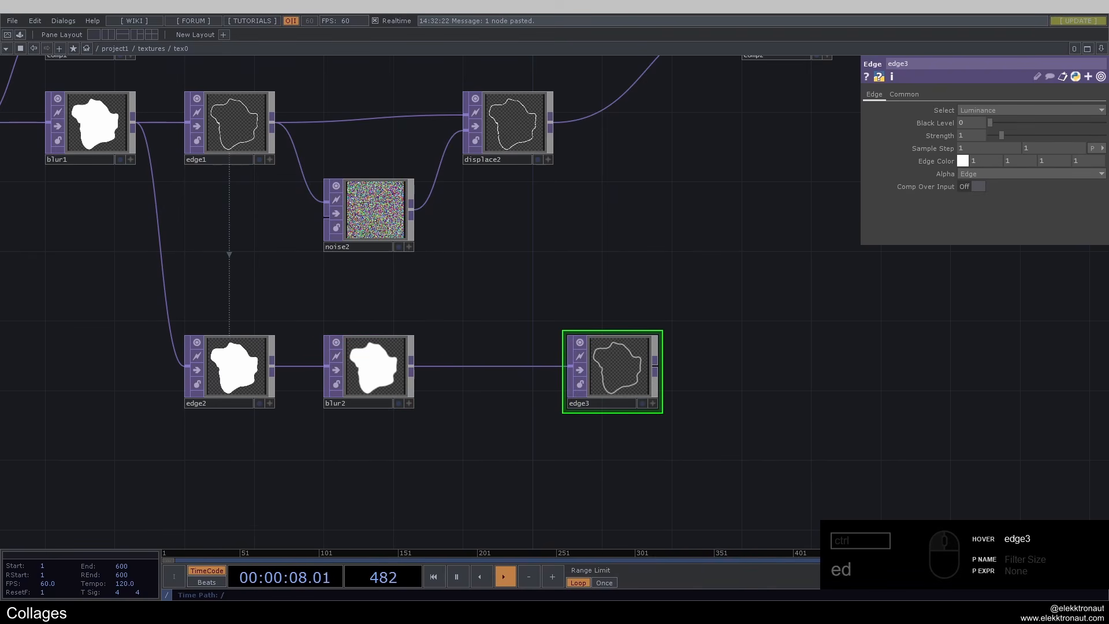
Set edge3's Edge Color to black and its Strength to 0.4, and move the node closer to blur2.
{"action": "left_click", "coordinate": [963, 161]}
{"action": "left_click", "coordinate": [950, 165]}
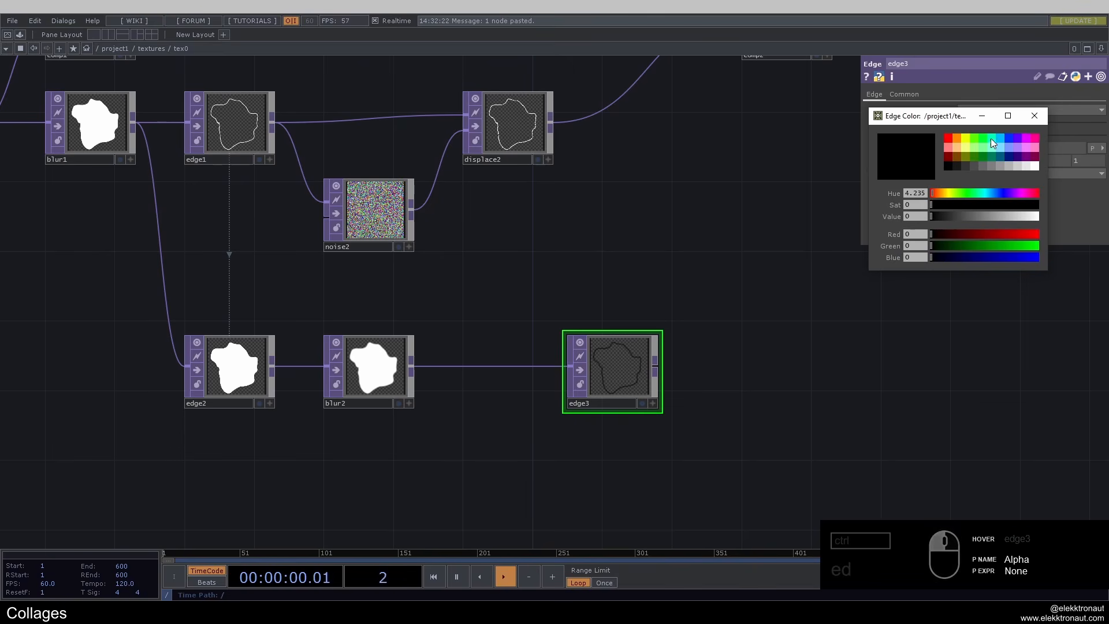
{"action": "left_click", "coordinate": [1033, 116]}
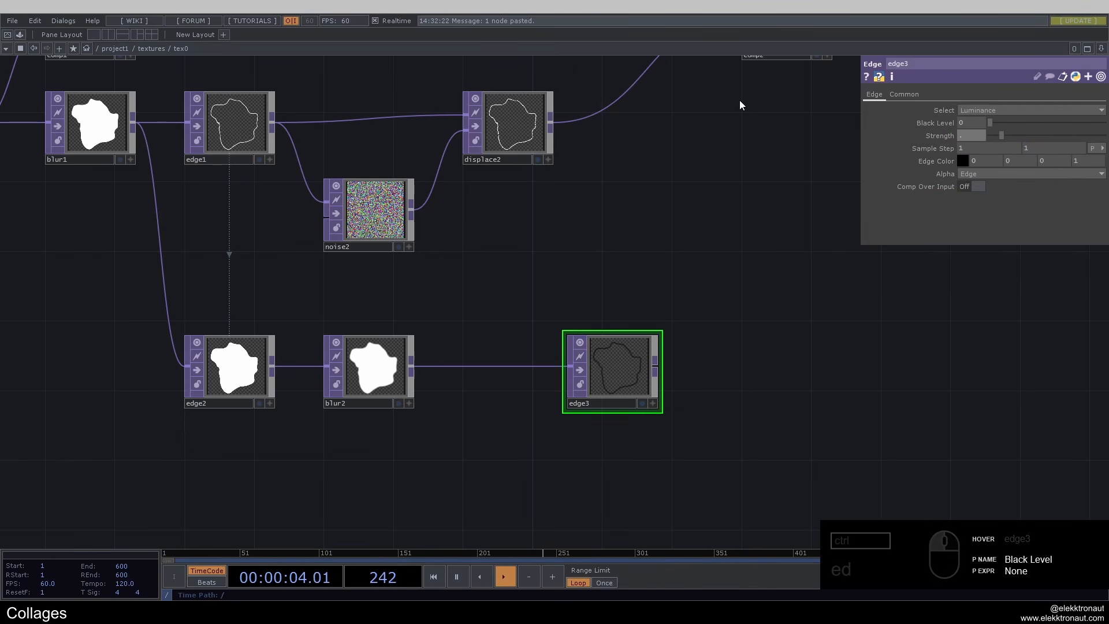
{"action": "key", "text": "Return"}
{"action": "left_click_drag", "start_coordinate": [610, 281], "coordinate": [510, 275]}
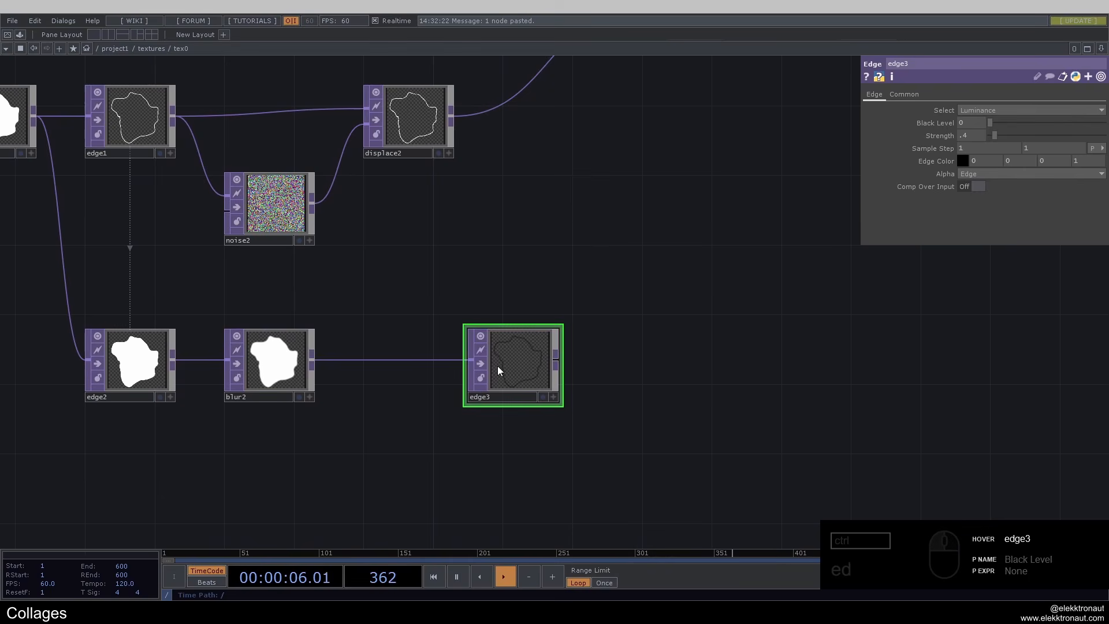
{"action": "left_click_drag", "start_coordinate": [500, 366], "coordinate": [399, 358]}
Insert a Composite TOP into the wire between displace2 and comp2, and shift comp2 and tex along to make room.
{"action": "scroll", "coordinate": [439, 294], "scroll_direction": "down", "scroll_amount": 3}
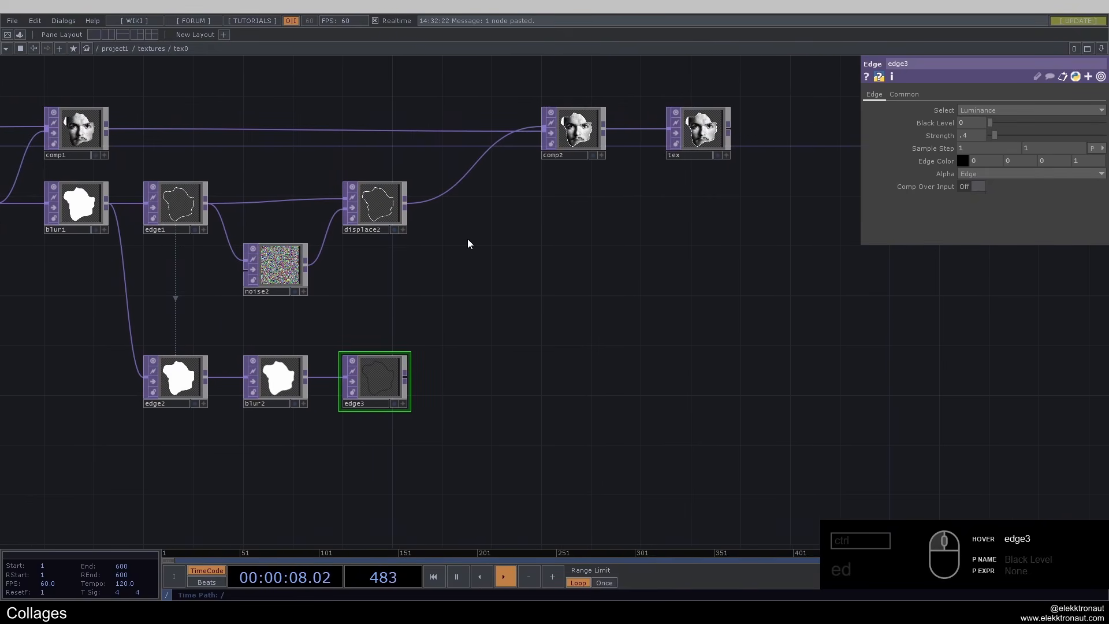
{"action": "right_click", "coordinate": [432, 199]}
{"action": "left_click", "coordinate": [455, 184]}
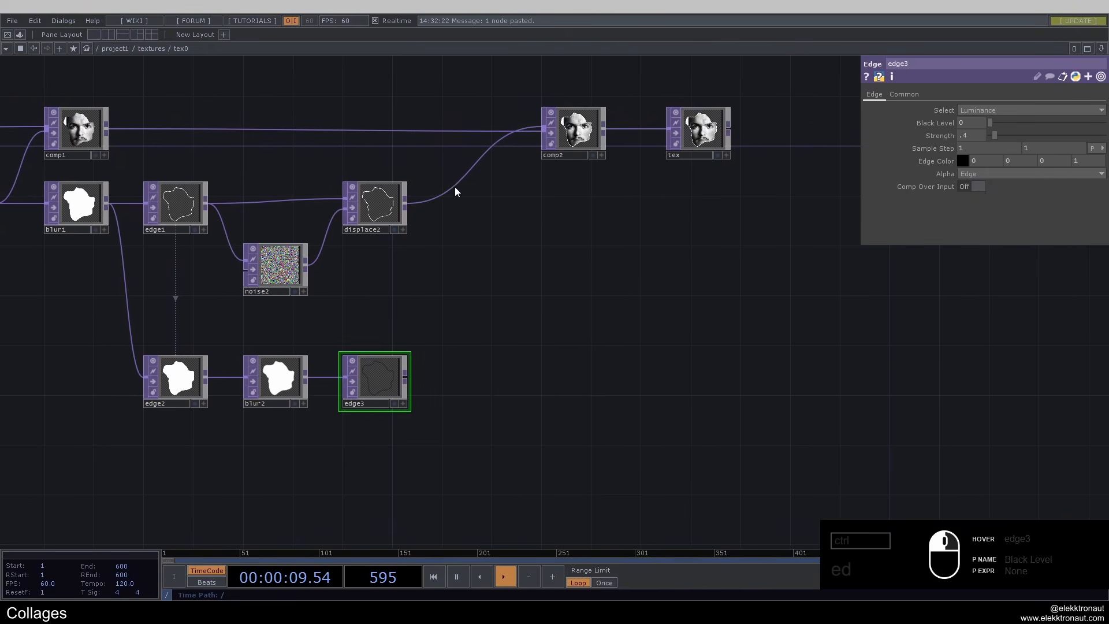
{"action": "type", "text": "c"}
{"action": "left_click", "coordinate": [290, 175]}
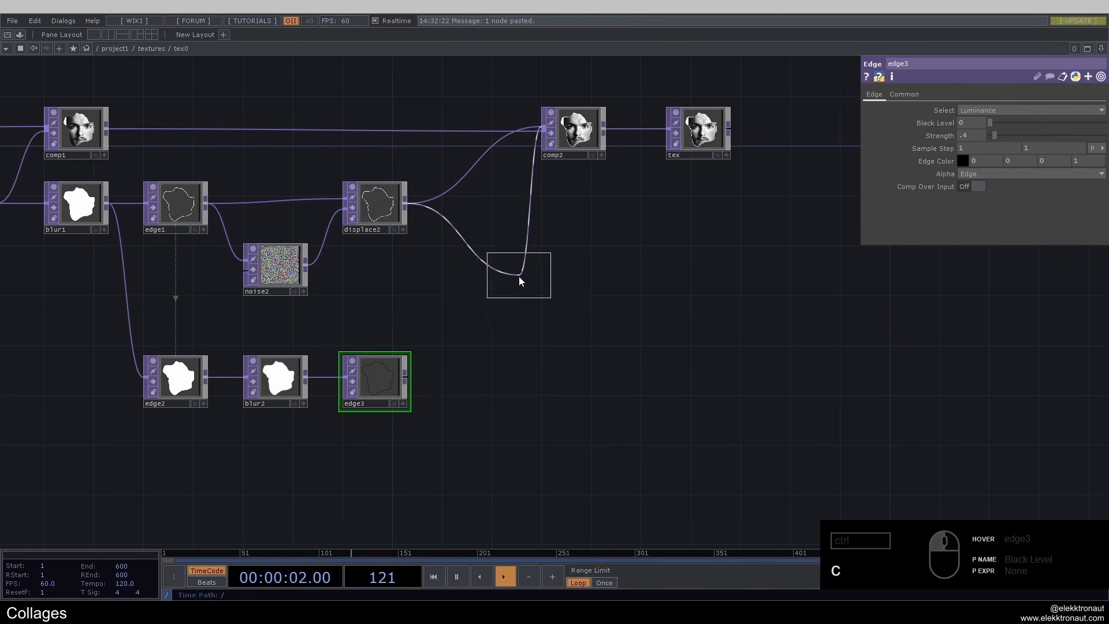
{"action": "left_click", "coordinate": [520, 276]}
{"action": "left_click_drag", "start_coordinate": [719, 191], "coordinate": [537, 101]}
{"action": "left_click_drag", "start_coordinate": [699, 130], "coordinate": [861, 130]}
{"action": "left_click", "coordinate": [523, 268]}
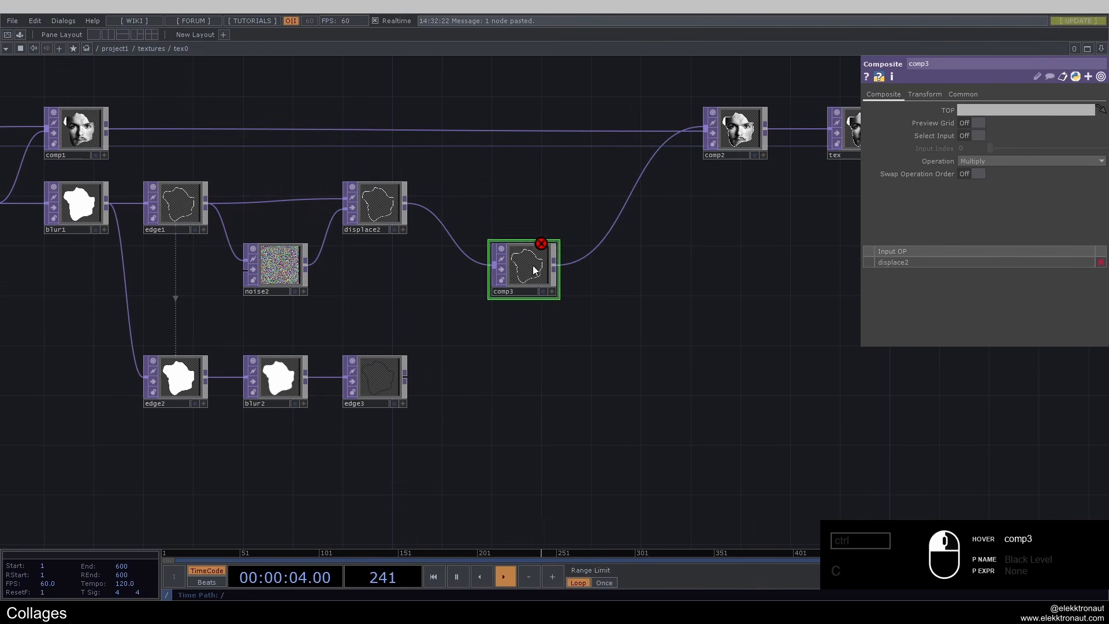
Connect edge3 as the second input of comp3 and set its Operation to Over.
{"action": "left_click", "coordinate": [514, 281]}
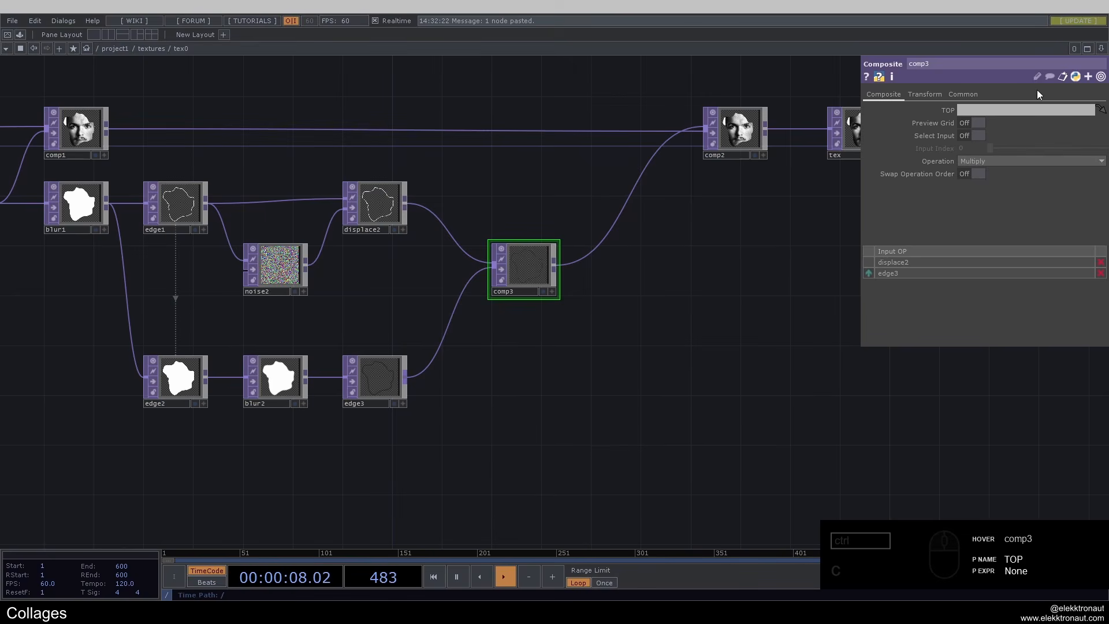
{"action": "left_click", "coordinate": [1028, 162]}
{"action": "left_click", "coordinate": [1045, 254]}
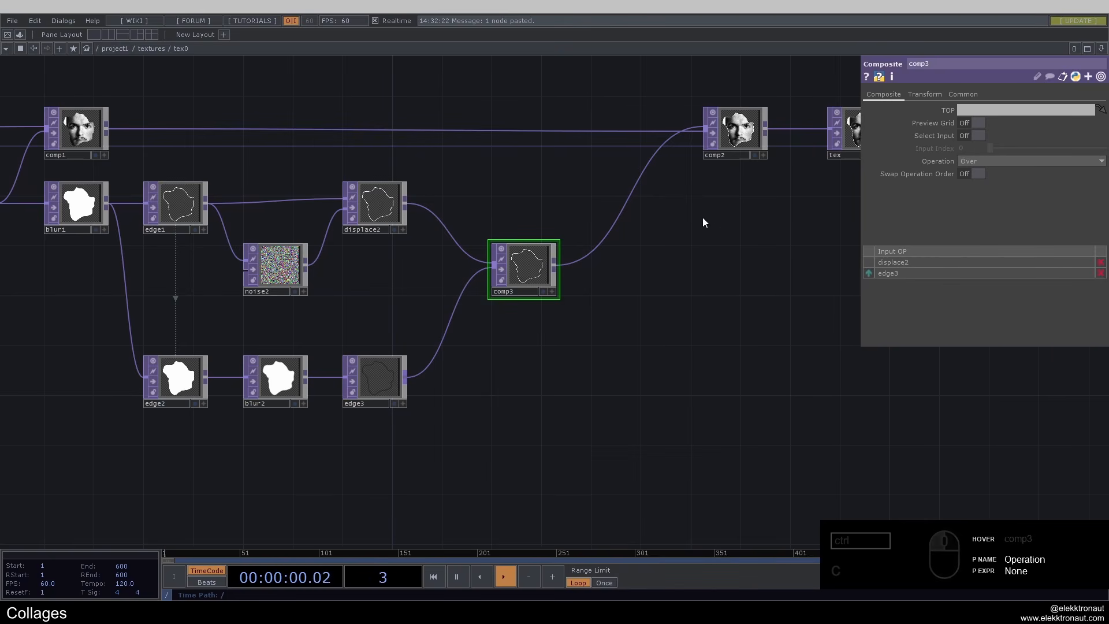
Display the tex output behind the network and toggle comp3's bypass to compare the cutout with and without the dark edge.
{"action": "scroll", "coordinate": [702, 222], "scroll_direction": "up", "scroll_amount": 3}
{"action": "scroll", "coordinate": [692, 274], "scroll_direction": "down", "scroll_amount": 3}
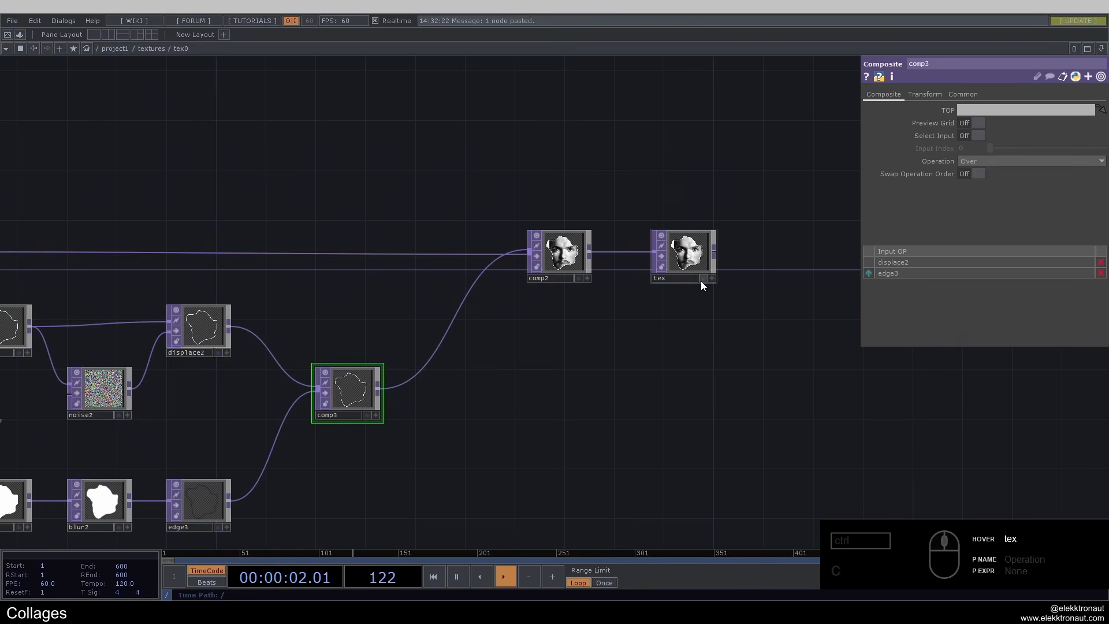
{"action": "left_click", "coordinate": [702, 279]}
{"action": "left_click_drag", "start_coordinate": [574, 367], "coordinate": [831, 198]}
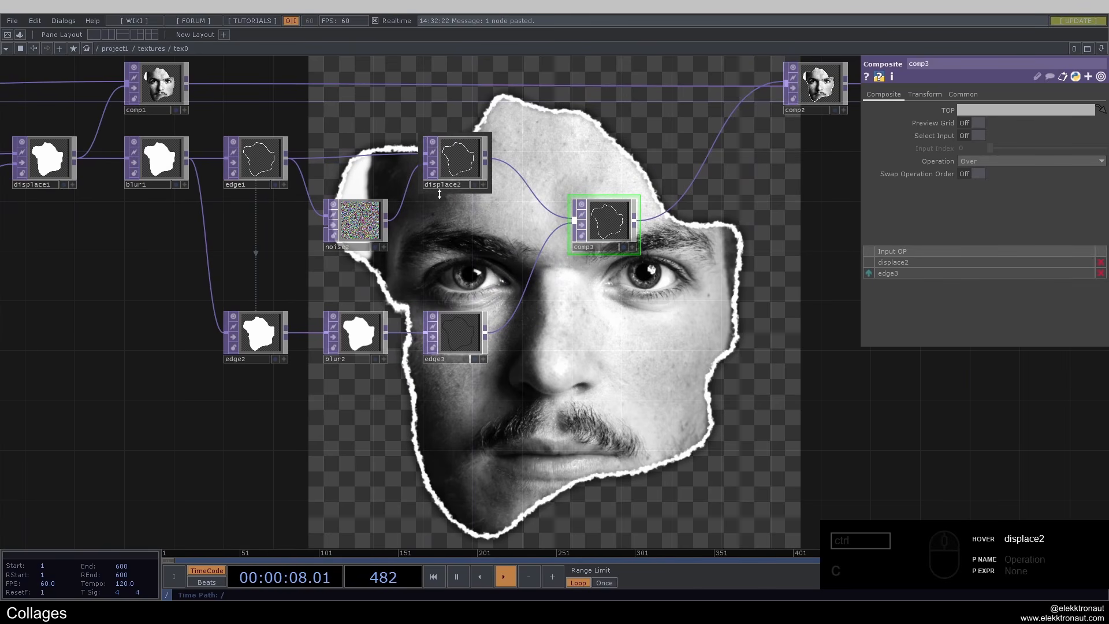
{"action": "left_click", "coordinate": [581, 232]}
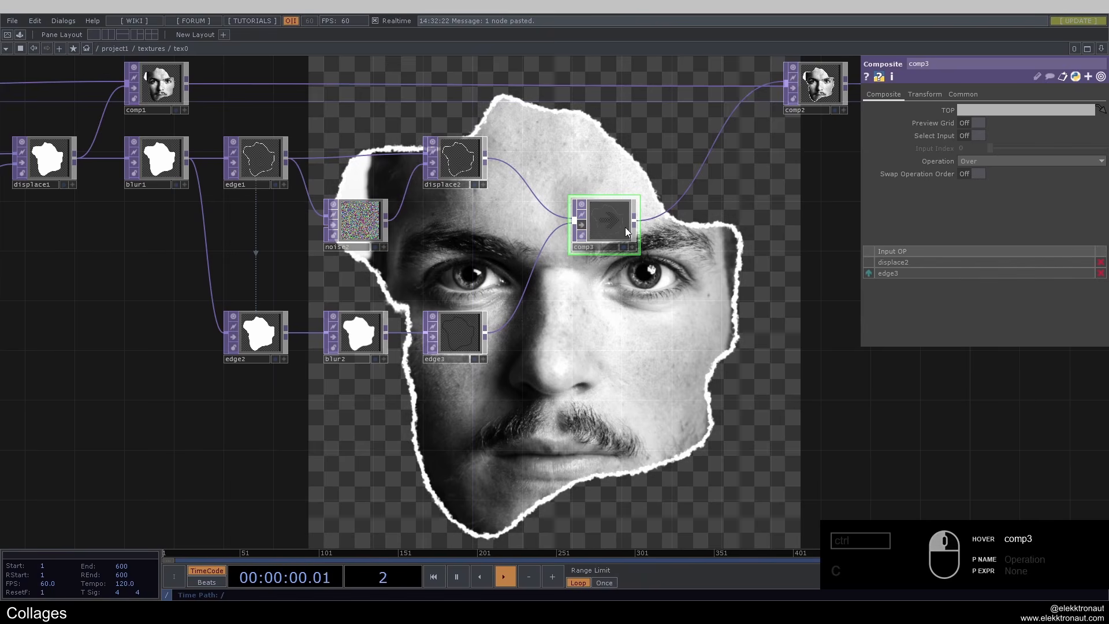
Wire displace2 directly into comp2 again, move comp3 aside and shift comp2 back towards displace2.
{"action": "middle_click_drag", "start_coordinate": [581, 232], "coordinate": [417, 263]}
{"action": "left_click_drag", "start_coordinate": [406, 261], "coordinate": [550, 165]}
{"action": "left_click_drag", "start_coordinate": [414, 286], "coordinate": [688, 275]}
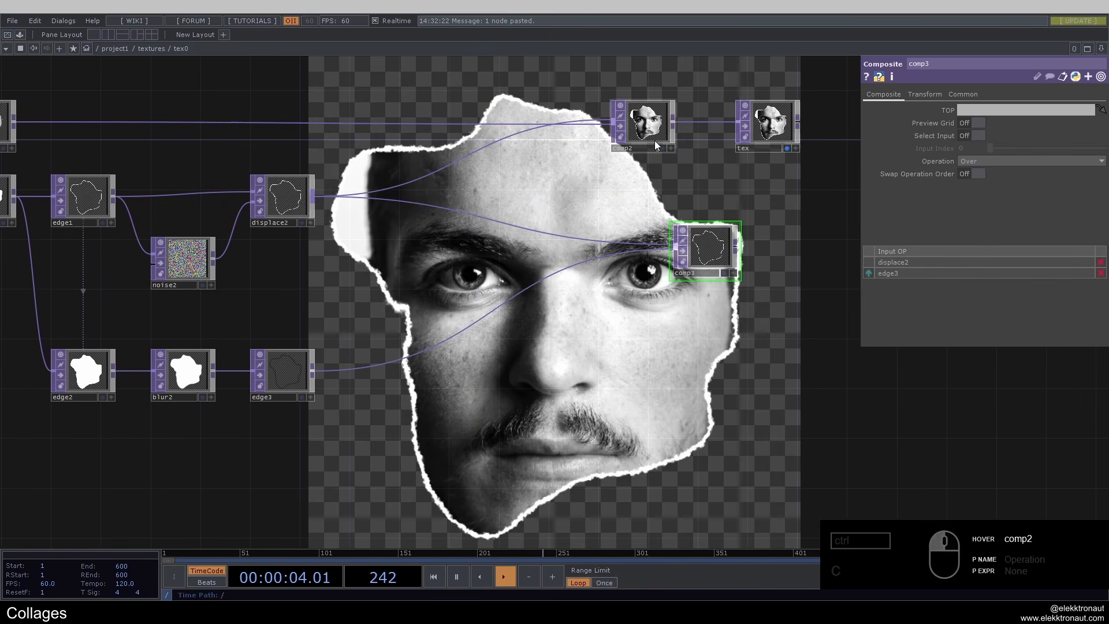
{"action": "left_click_drag", "start_coordinate": [654, 141], "coordinate": [530, 140]}
{"action": "middle_click_drag", "start_coordinate": [556, 130], "coordinate": [563, 215]}
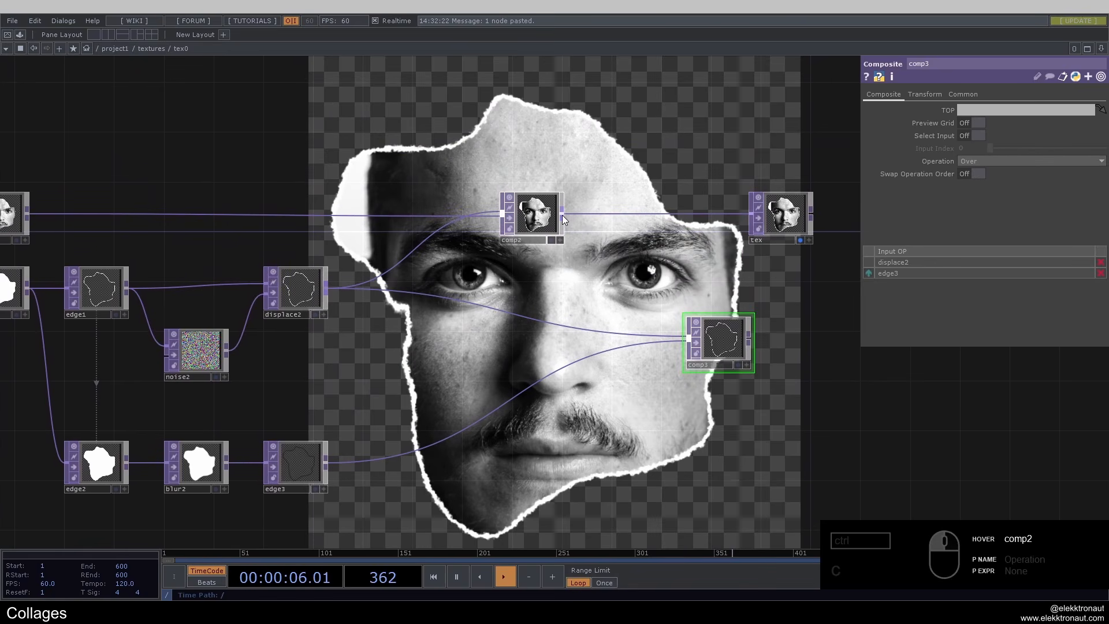
Feed comp2 into comp3 in place of displace2, and place comp3 between comp2 and tex with its output wired to tex.
{"action": "left_click_drag", "start_coordinate": [550, 319], "coordinate": [550, 324]}
{"action": "left_click_drag", "start_coordinate": [751, 344], "coordinate": [702, 269]}
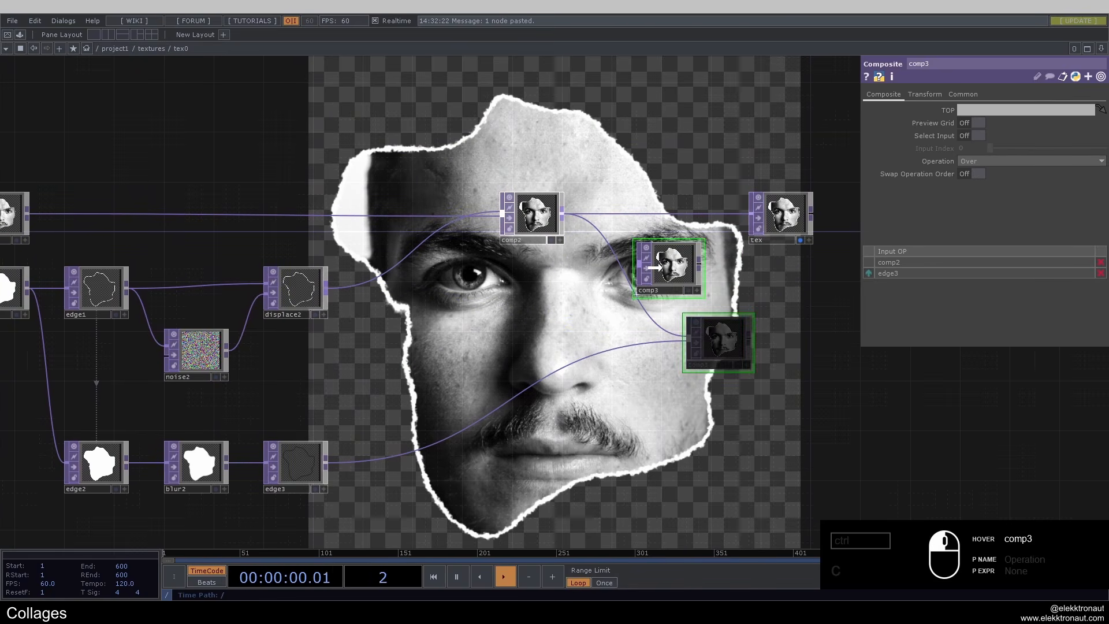
{"action": "left_click_drag", "start_coordinate": [733, 230], "coordinate": [742, 223]}
{"action": "left_click_drag", "start_coordinate": [676, 266], "coordinate": [651, 203]}
{"action": "left_click_drag", "start_coordinate": [629, 328], "coordinate": [695, 242]}
Raise the Filter Size of blur2 to 32.
{"action": "scroll", "coordinate": [688, 243], "scroll_direction": "down", "scroll_amount": 5}
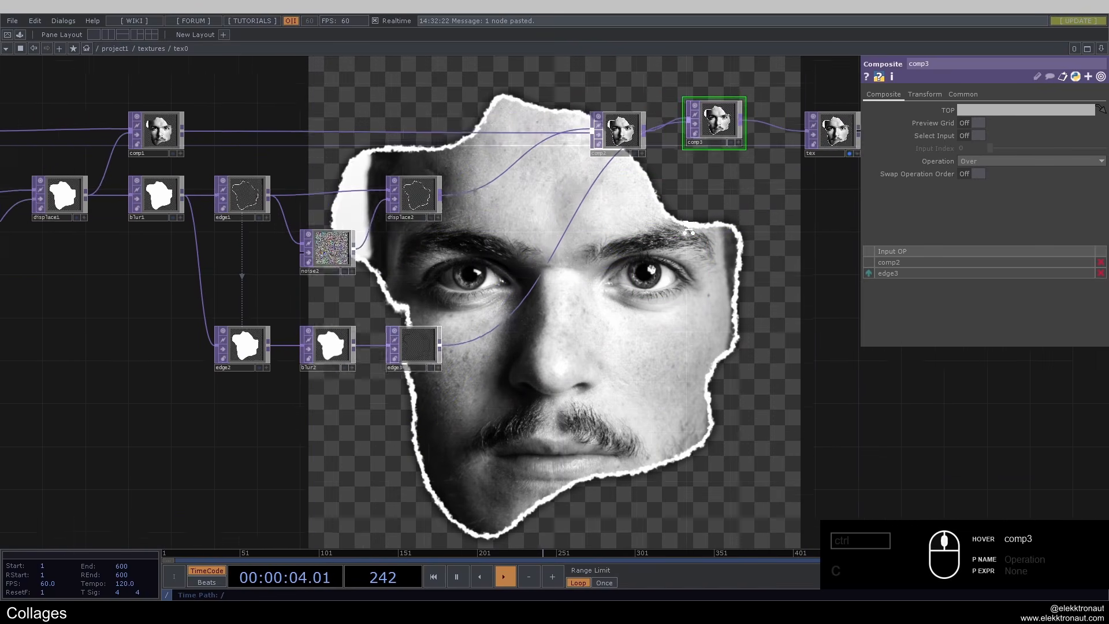
{"action": "scroll", "coordinate": [413, 254], "scroll_direction": "up", "scroll_amount": 2}
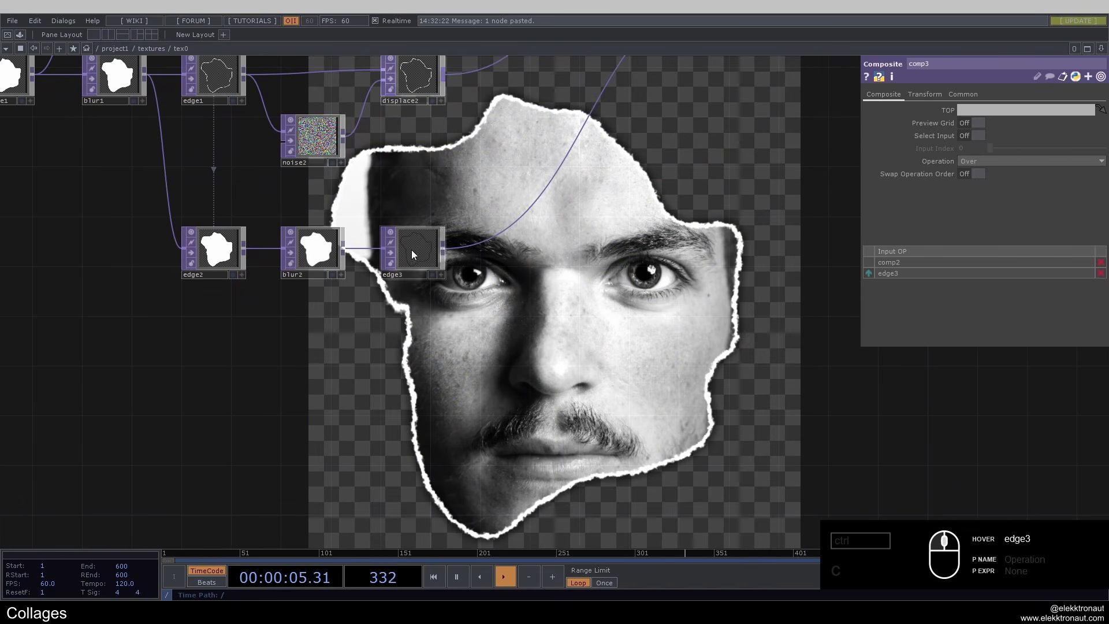
{"action": "left_click", "coordinate": [324, 259]}
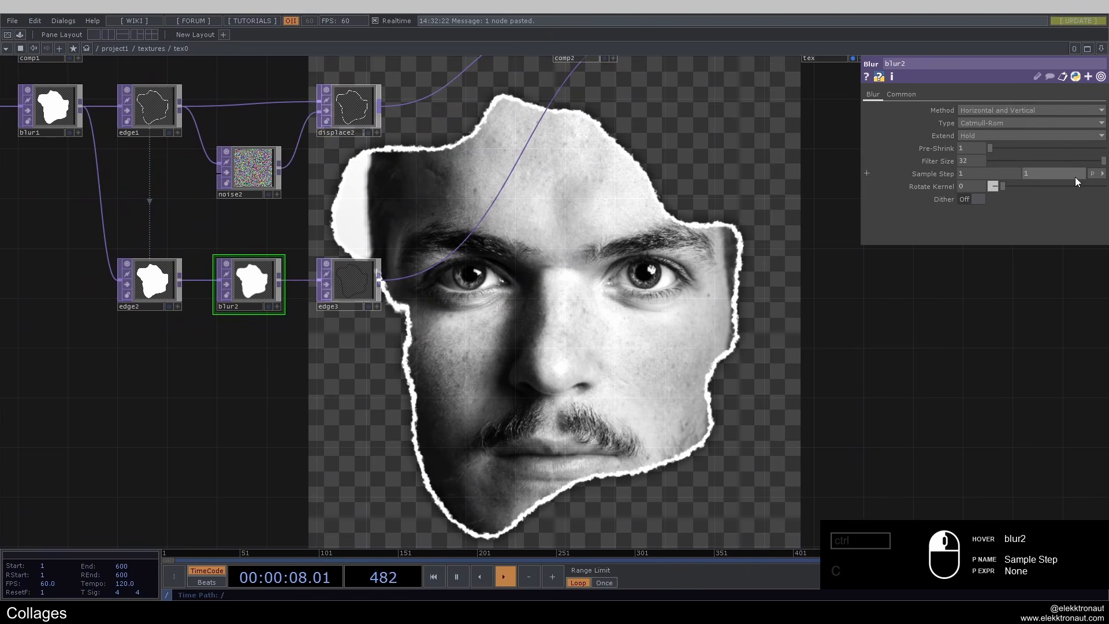
{"action": "left_click", "coordinate": [1078, 160]}
{"action": "left_click_drag", "start_coordinate": [1030, 187], "coordinate": [1037, 210]}
Lower the Strength of edge3 to 0.3.
{"action": "left_click", "coordinate": [349, 280]}
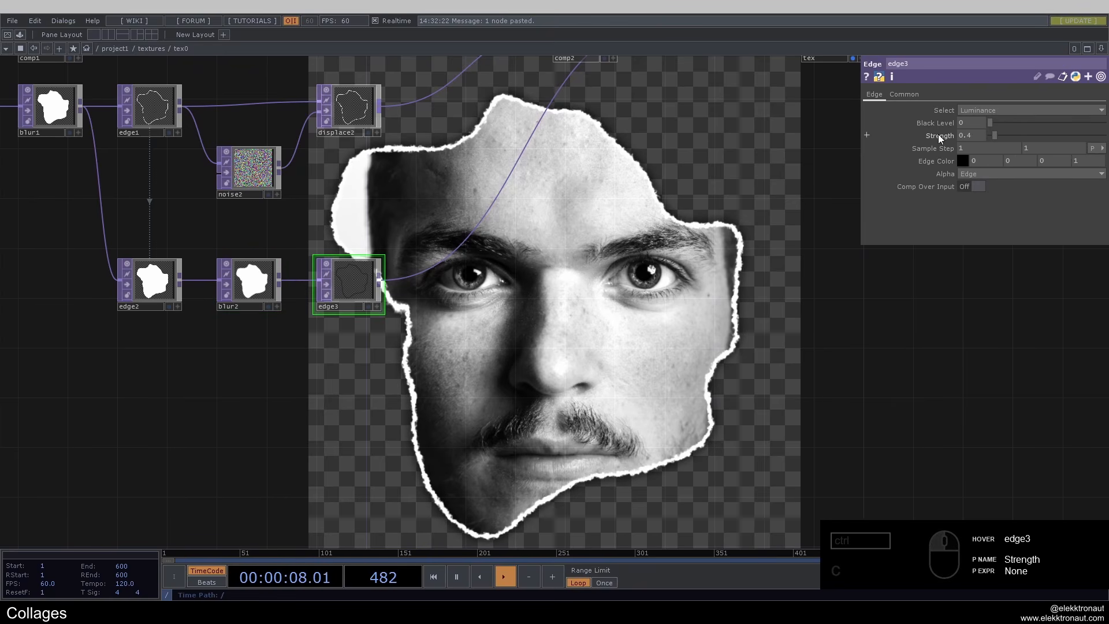
{"action": "left_click", "coordinate": [948, 137]}
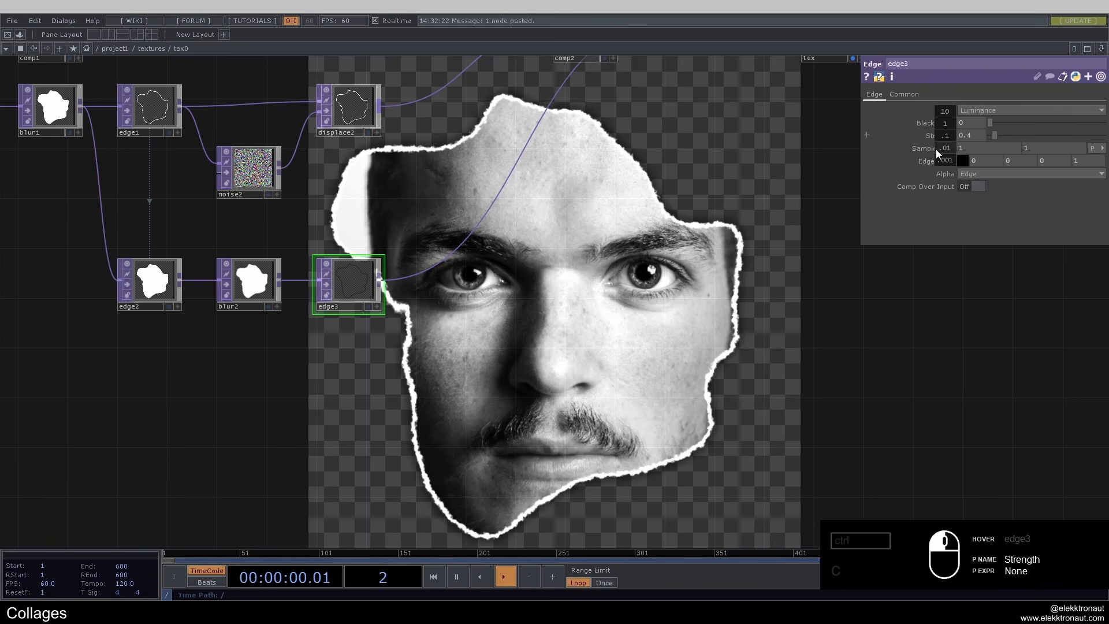
{"action": "middle_click_drag", "start_coordinate": [936, 149], "coordinate": [940, 119]}
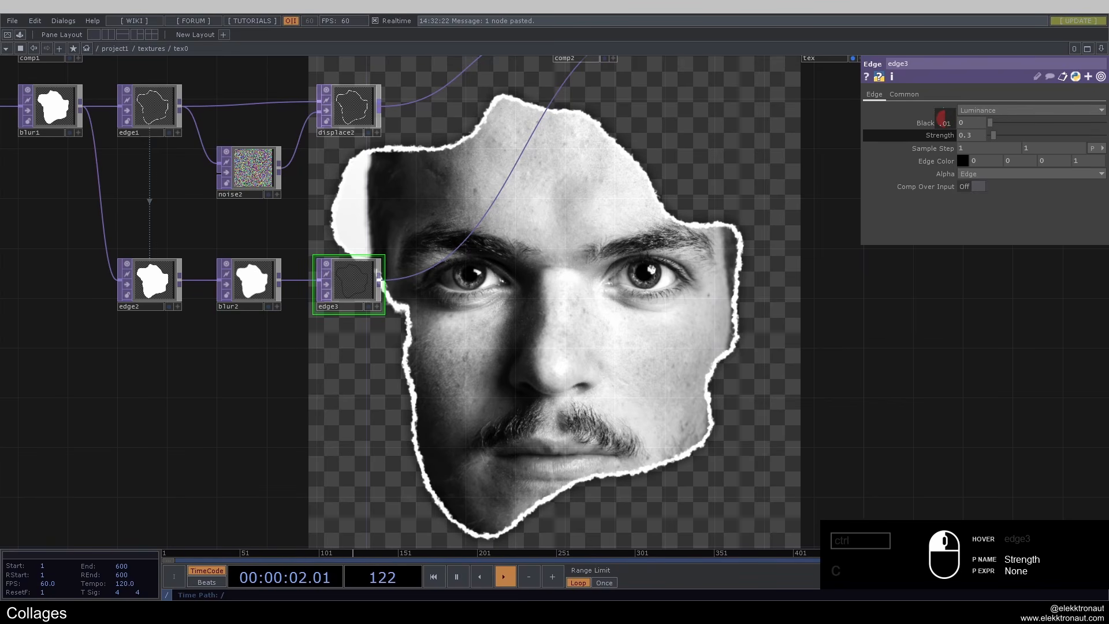
Go back up from tex0 to project1 and examine the collage with the shaded paper edges.
{"action": "scroll", "coordinate": [466, 248], "scroll_direction": "down", "scroll_amount": 6}
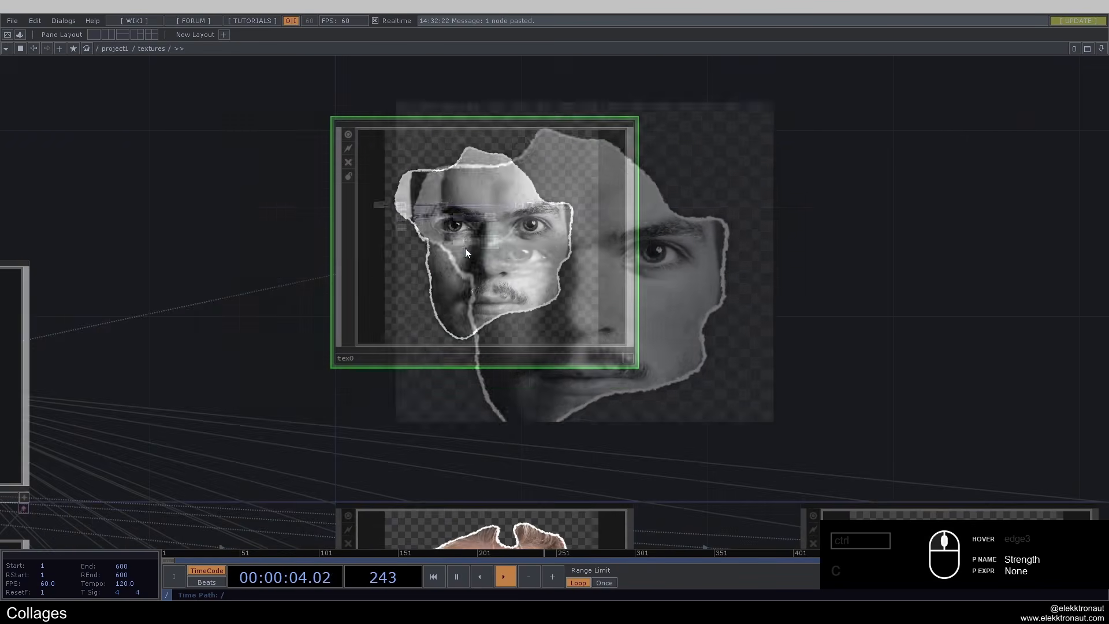
{"action": "scroll", "coordinate": [408, 243], "scroll_direction": "down", "scroll_amount": 5}
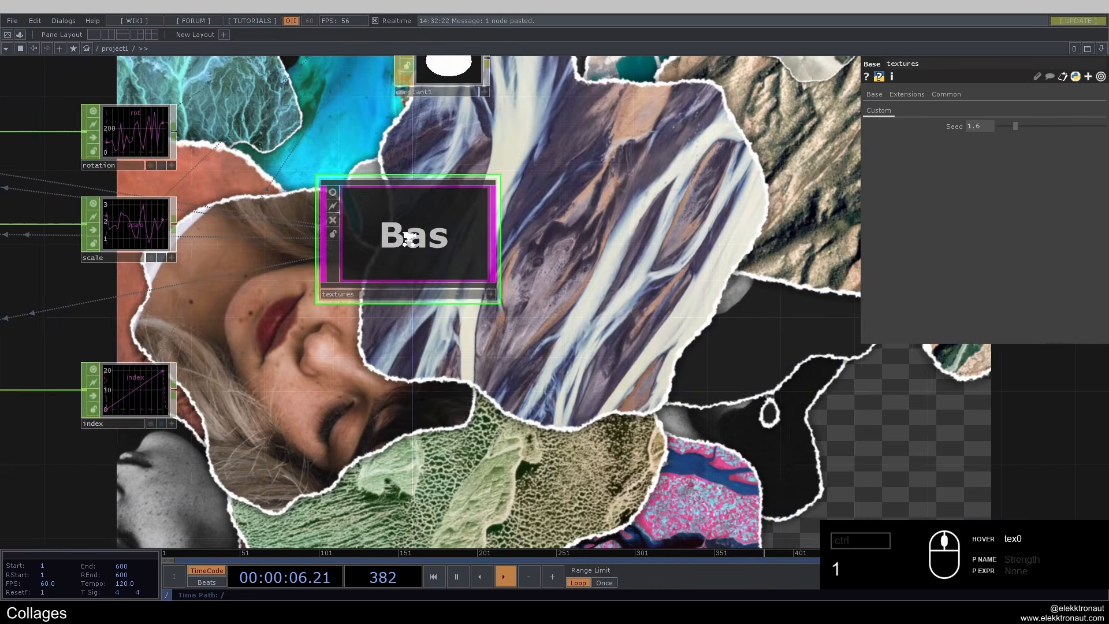
{"action": "scroll", "coordinate": [411, 234], "scroll_direction": "down", "scroll_amount": 4}
{"action": "left_click", "coordinate": [414, 236]}
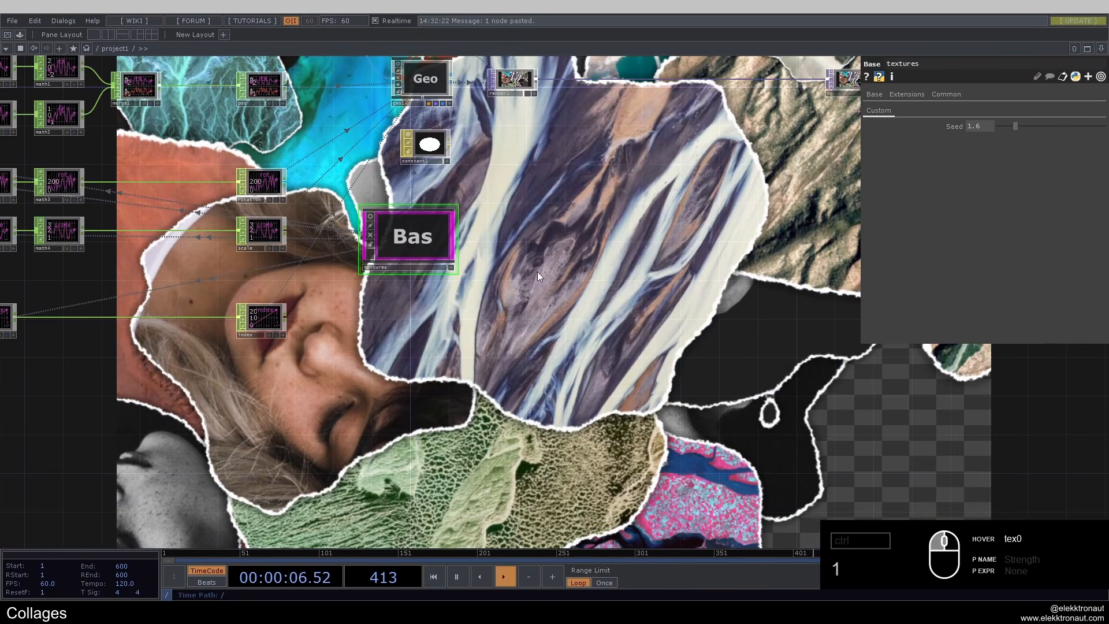
Move the bg output node further away from render1 to make room between them.
{"action": "left_click_drag", "start_coordinate": [501, 245], "coordinate": [279, 270]}
{"action": "scroll", "coordinate": [572, 267], "scroll_direction": "down", "scroll_amount": 2}
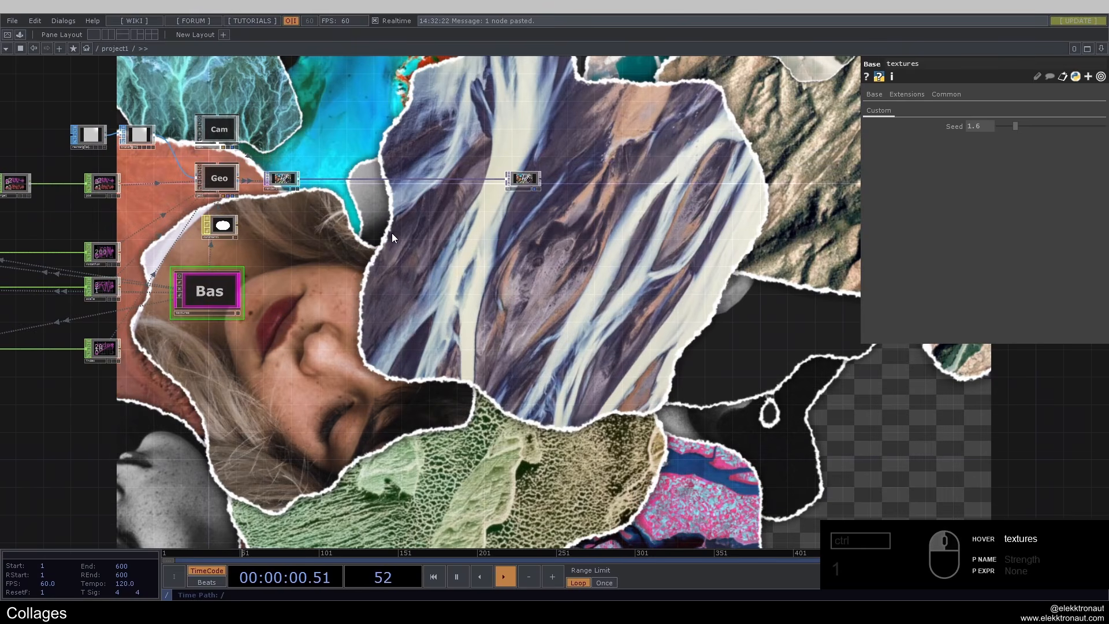
{"action": "scroll", "coordinate": [525, 180], "scroll_direction": "up", "scroll_amount": 3}
{"action": "left_click_drag", "start_coordinate": [525, 179], "coordinate": [745, 179]}
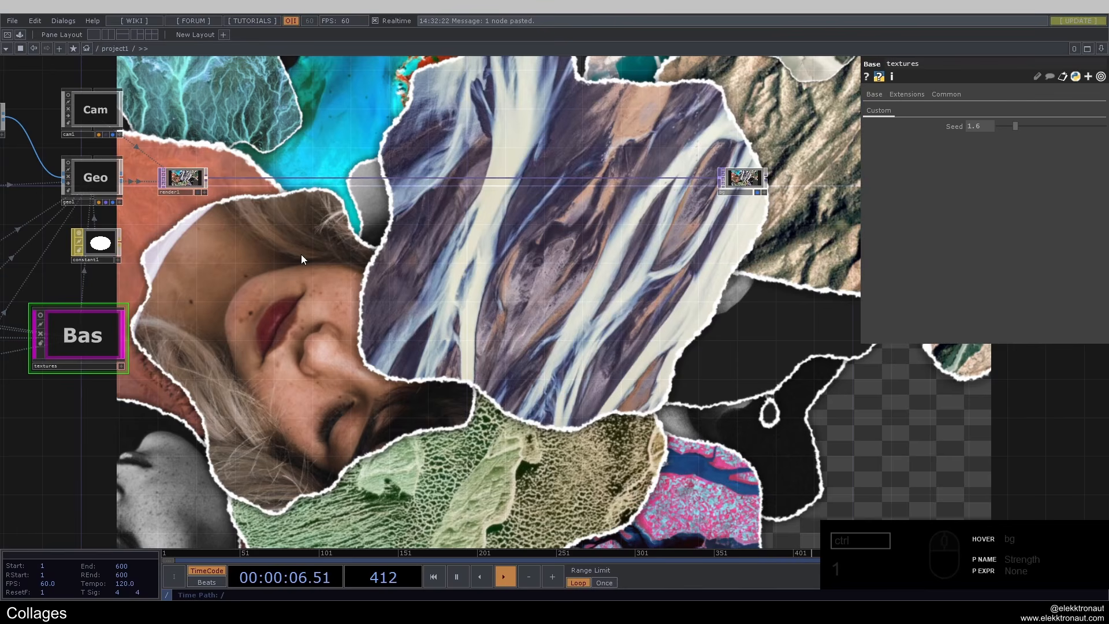
{"action": "left_click_drag", "start_coordinate": [379, 268], "coordinate": [467, 271]}
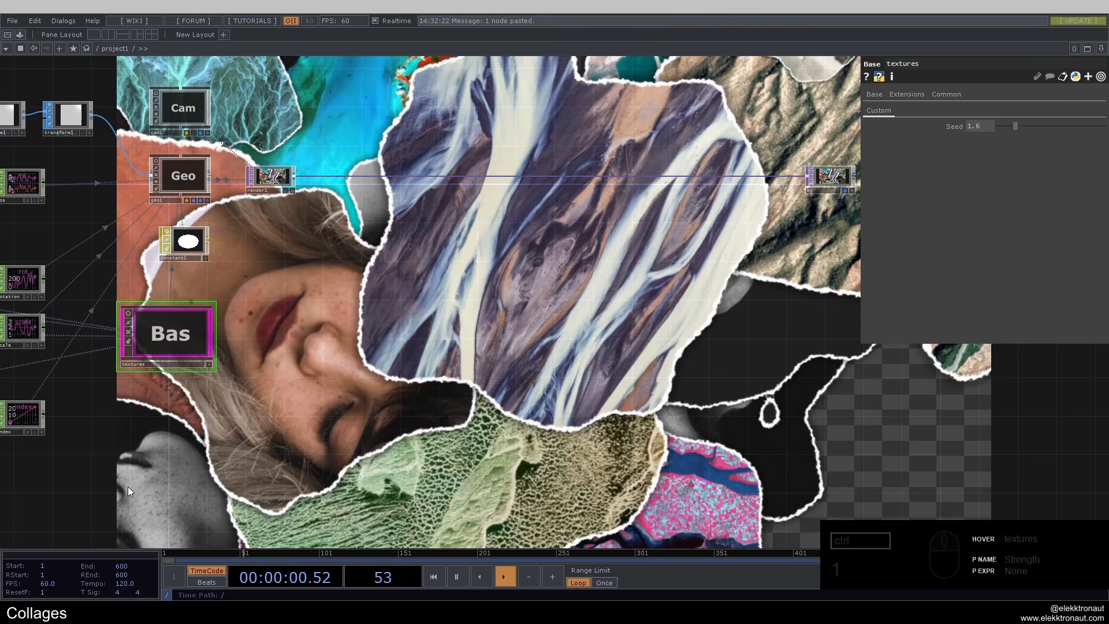
Switch to the file explorer and open the TOPs folder inside TouchDesigner_Shared-master.
{"action": "mouse_move", "coordinate": [116, 612]}
{"action": "left_click_drag", "start_coordinate": [1108, 158], "coordinate": [525, 106]}
{"action": "left_click", "coordinate": [672, 333]}
{"action": "scroll", "coordinate": [675, 337], "scroll_direction": "up", "scroll_amount": 7}
{"action": "key", "text": "BackSpace"}
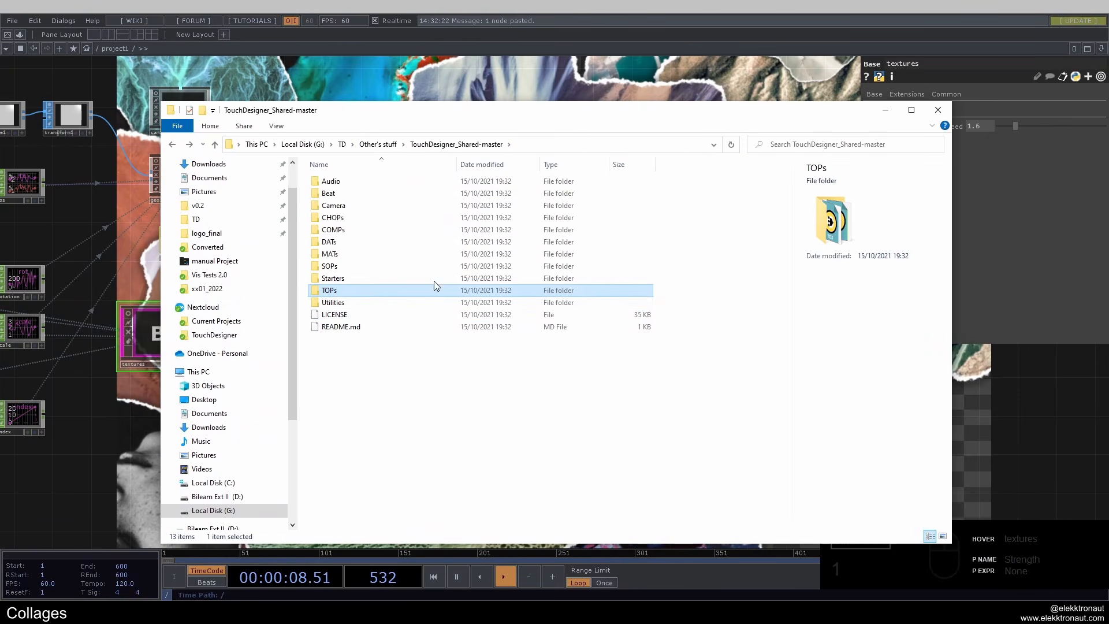
{"action": "left_click_drag", "start_coordinate": [436, 356], "coordinate": [366, 179]}
{"action": "left_click", "coordinate": [352, 366]}
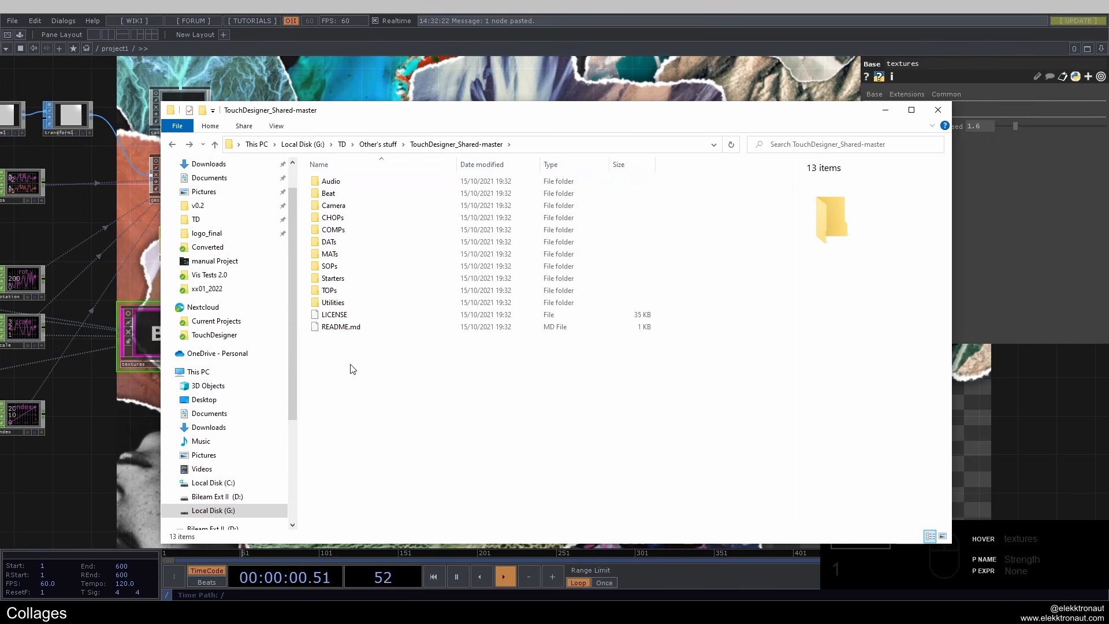
{"action": "left_click", "coordinate": [349, 294]}
{"action": "double_click", "coordinate": [349, 293]}
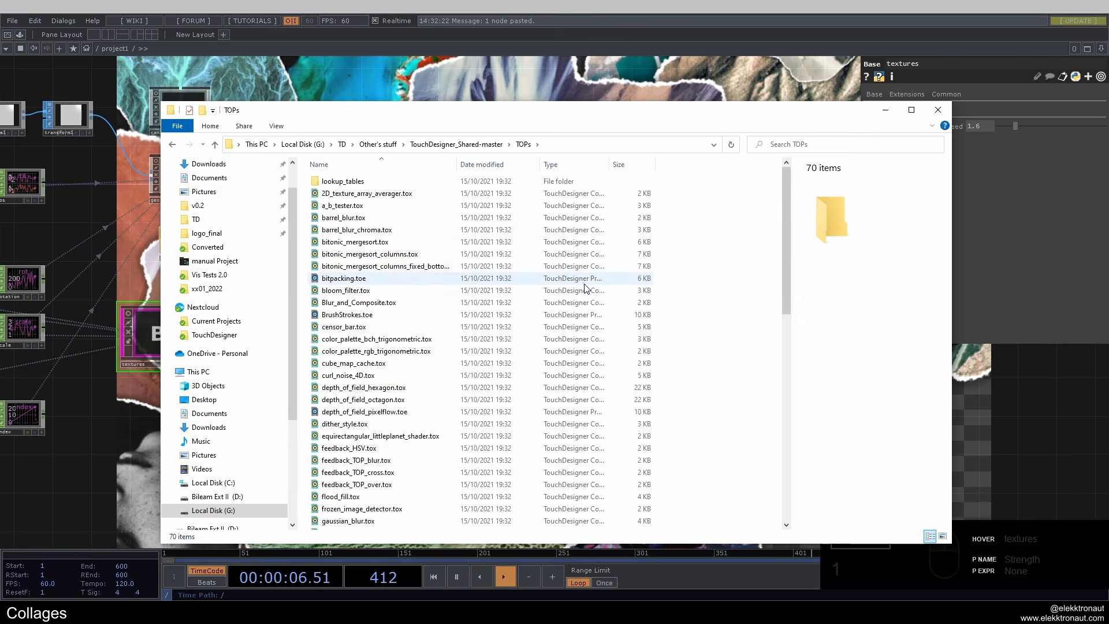
Load the gridlines.tox component from the TOPs folder into project1, placing it near render1.
{"action": "scroll", "coordinate": [650, 295], "scroll_direction": "down", "scroll_amount": 8}
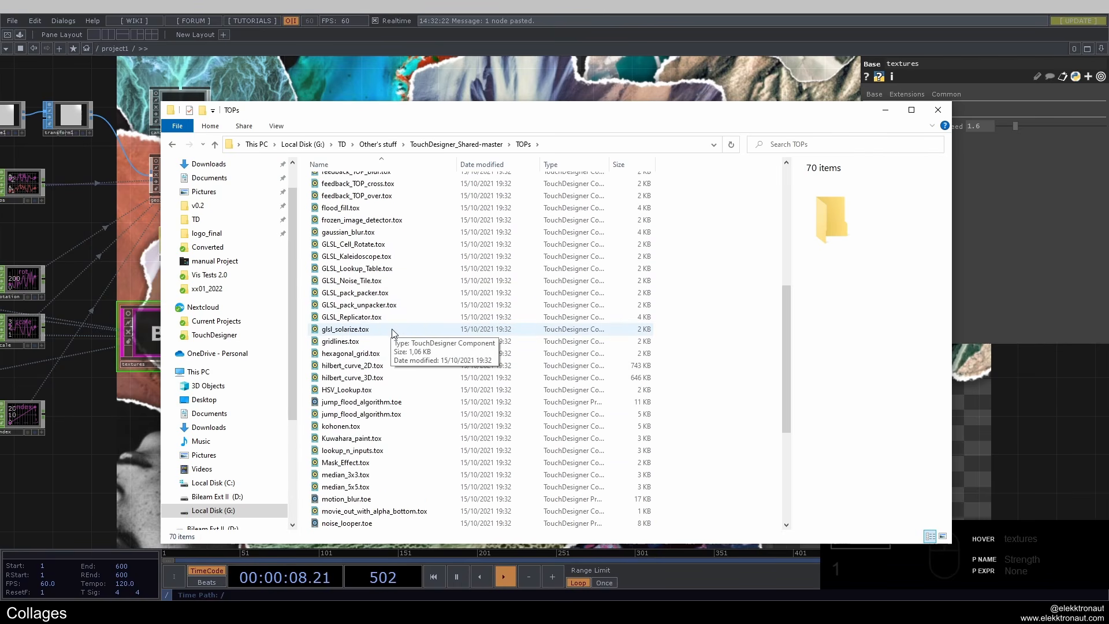
{"action": "left_click", "coordinate": [346, 343]}
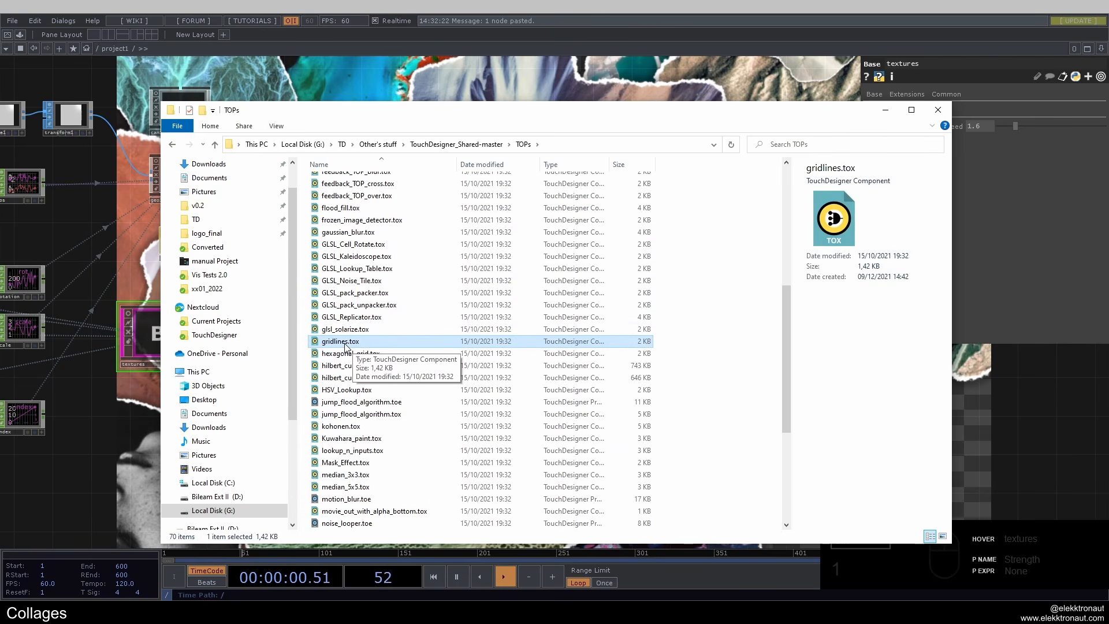
{"action": "left_click_drag", "start_coordinate": [358, 345], "coordinate": [334, 294]}
{"action": "scroll", "coordinate": [333, 312], "scroll_direction": "up", "scroll_amount": 10}
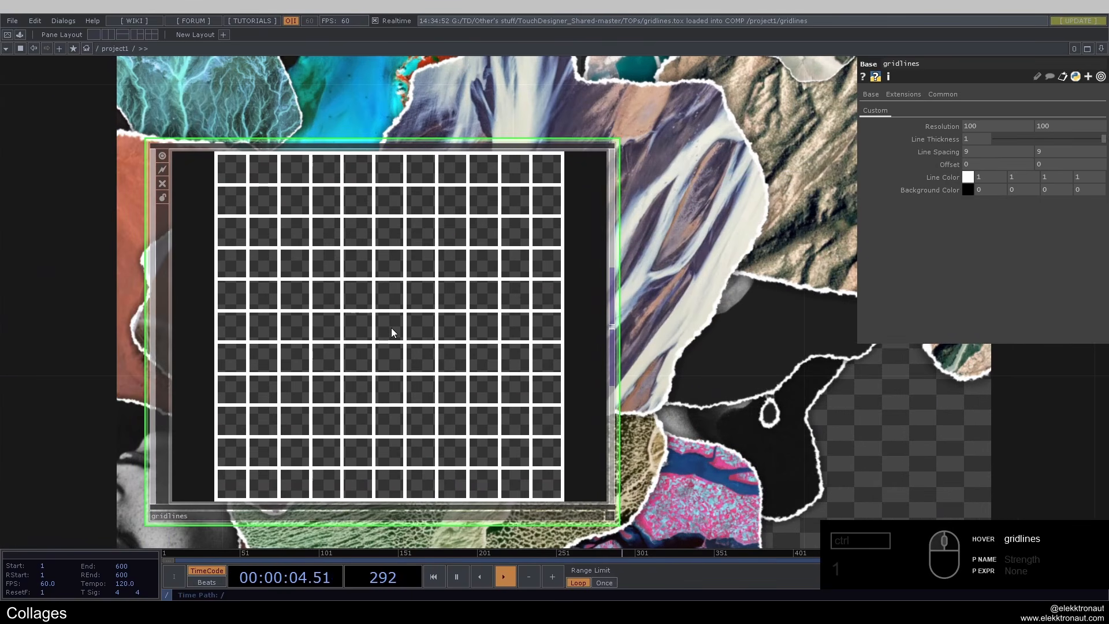
{"action": "scroll", "coordinate": [390, 327], "scroll_direction": "down", "scroll_amount": 8}
{"action": "left_click_drag", "start_coordinate": [596, 272], "coordinate": [546, 303]}
Link the first Resolution value of gridlines to the resolution width of render1 by reference.
{"action": "left_click_drag", "start_coordinate": [989, 121], "coordinate": [820, 125]}
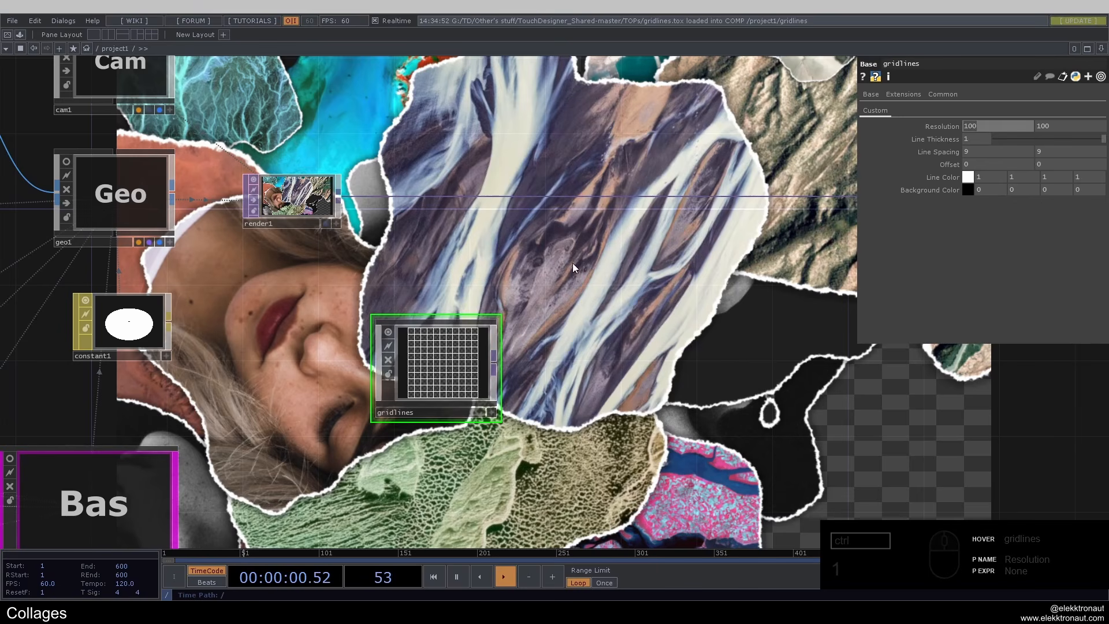
{"action": "left_click", "coordinate": [298, 200]}
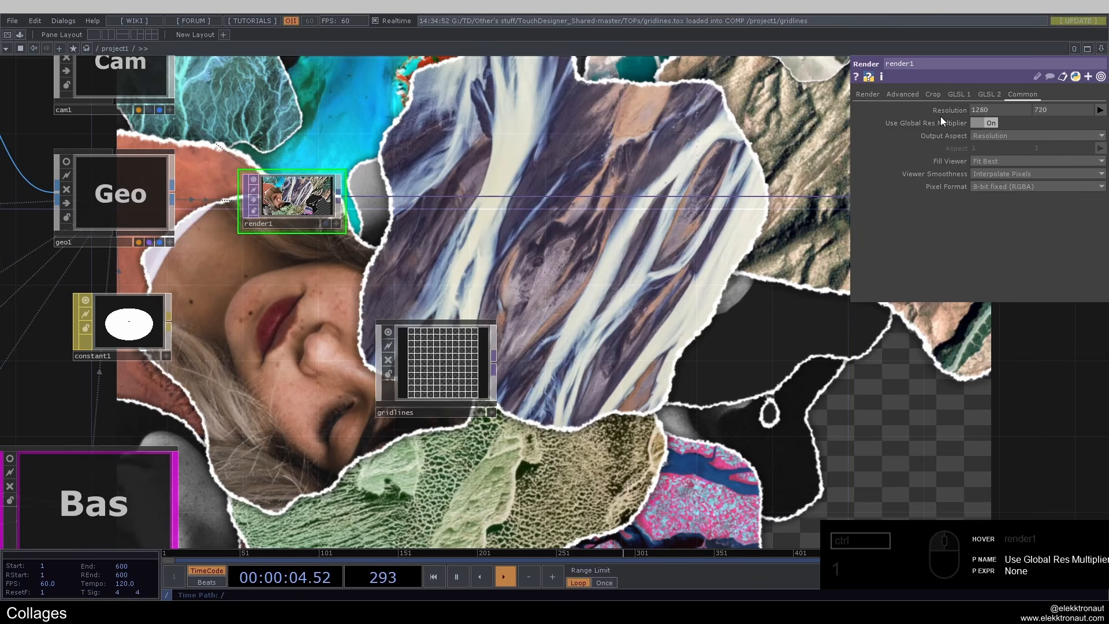
{"action": "left_click", "coordinate": [941, 112]}
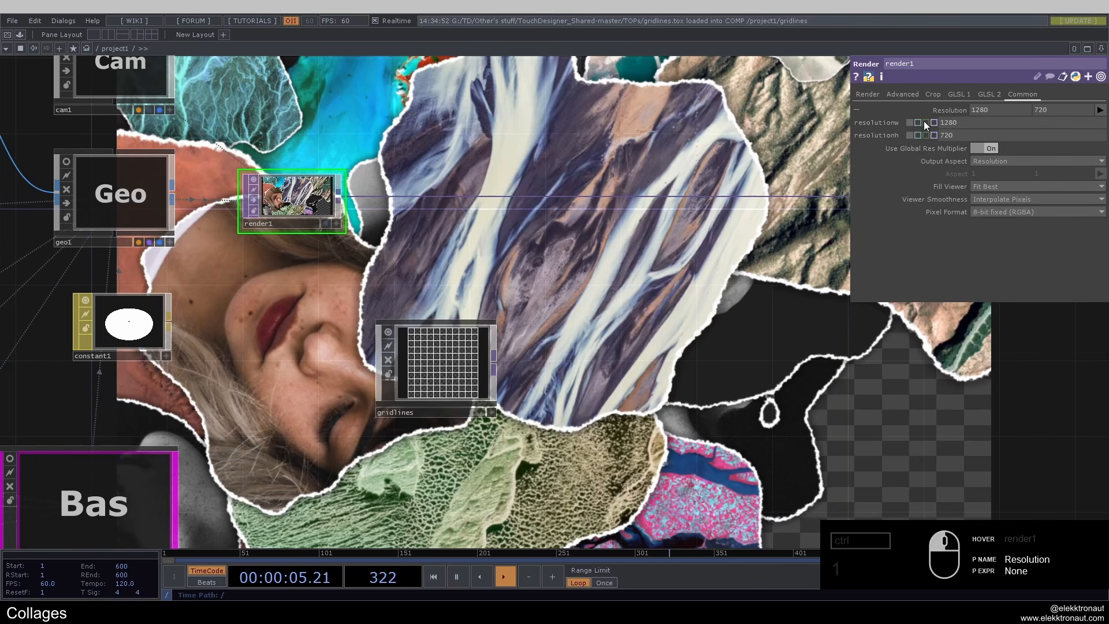
{"action": "left_click", "coordinate": [438, 360]}
{"action": "right_click", "coordinate": [966, 128]}
{"action": "left_click", "coordinate": [885, 127]}
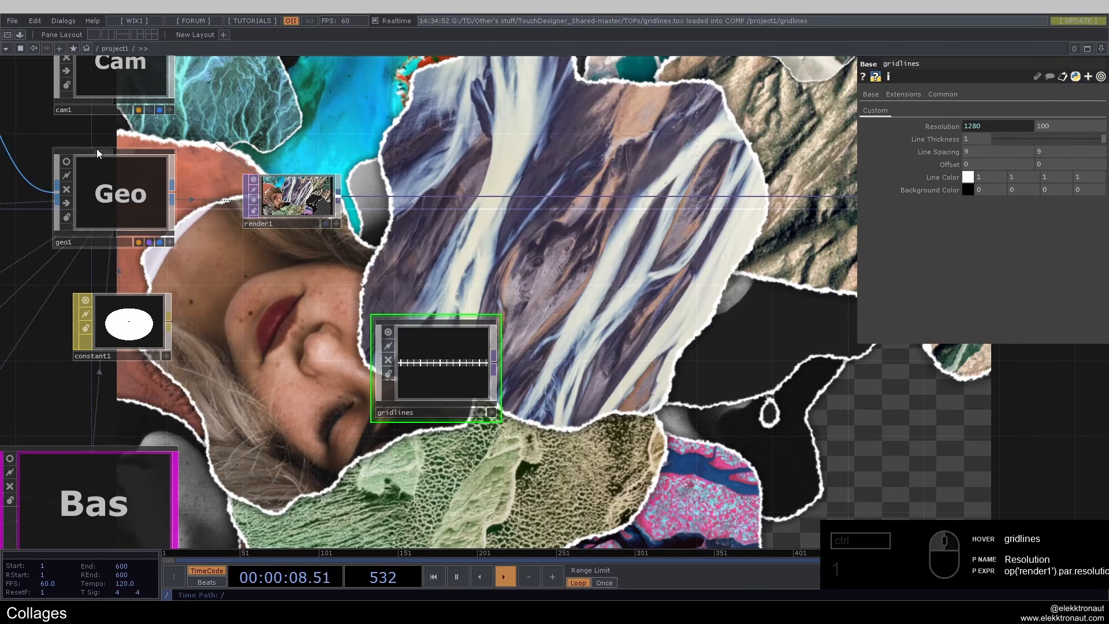
Link the second Resolution value of gridlines to the resolution height of render1 by reference.
{"action": "left_click", "coordinate": [295, 196]}
{"action": "right_click", "coordinate": [1042, 114]}
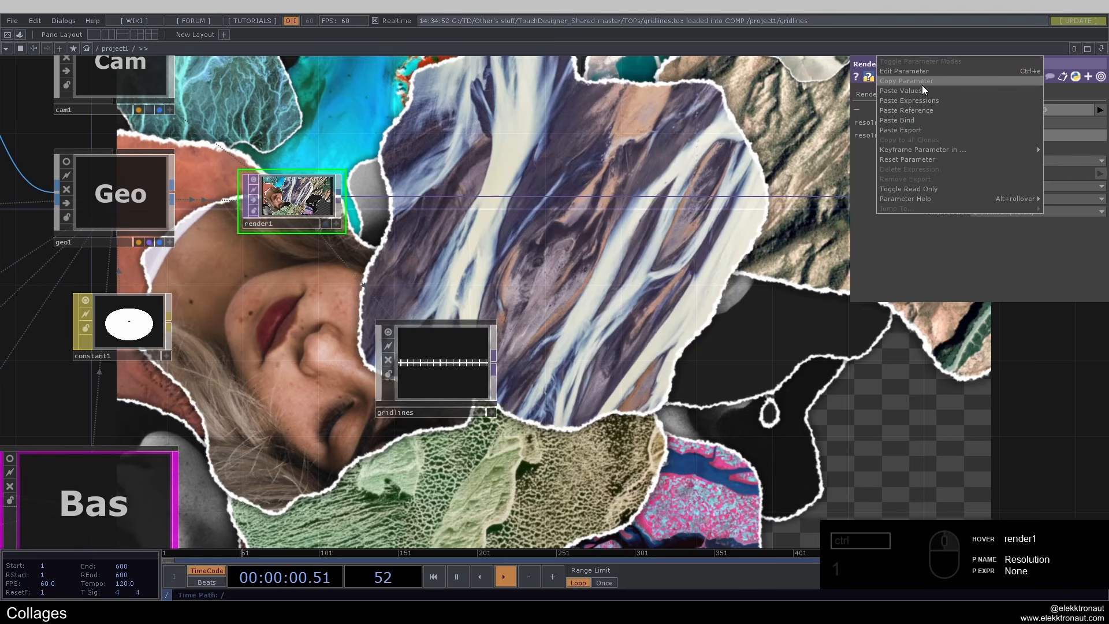
{"action": "left_click", "coordinate": [907, 81]}
{"action": "left_click", "coordinate": [436, 370]}
{"action": "left_click", "coordinate": [1012, 132]}
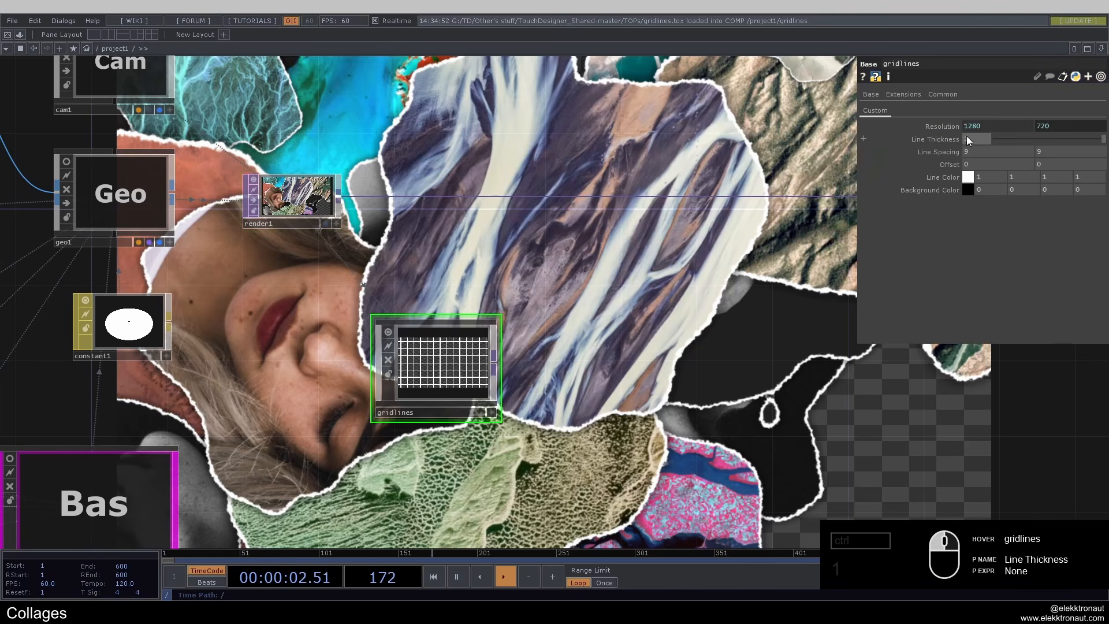
Check the resolution expressions of gridlines and set both Line Spacing values to 23.
{"action": "left_click", "coordinate": [933, 126]}
{"action": "scroll", "coordinate": [717, 271], "scroll_direction": "up", "scroll_amount": 3}
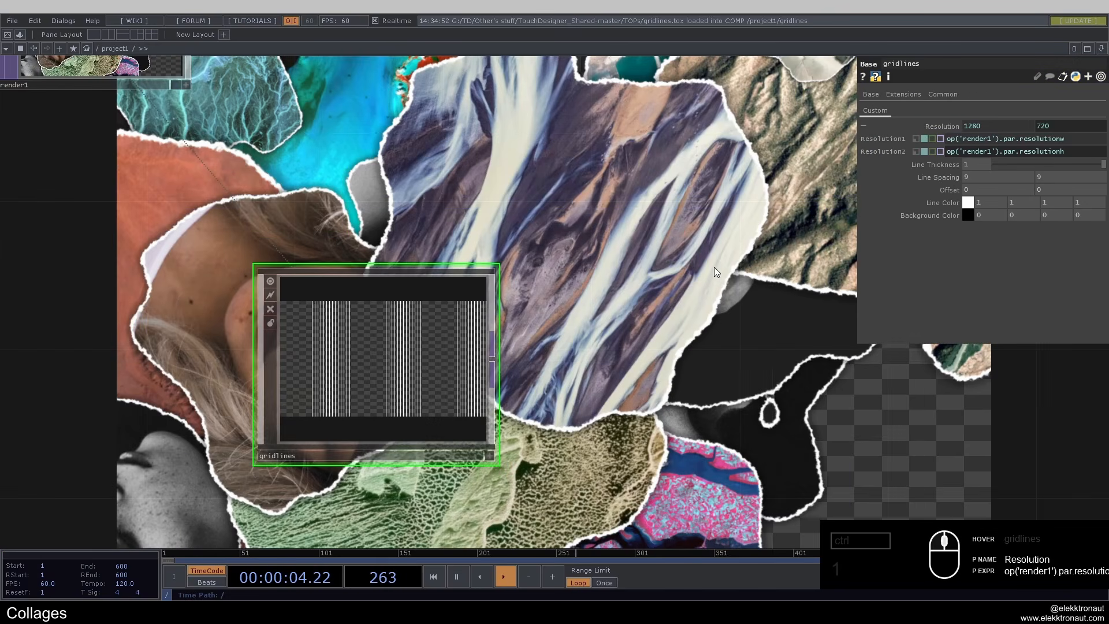
{"action": "left_click", "coordinate": [936, 133]}
{"action": "scroll", "coordinate": [332, 372], "scroll_direction": "up", "scroll_amount": 5}
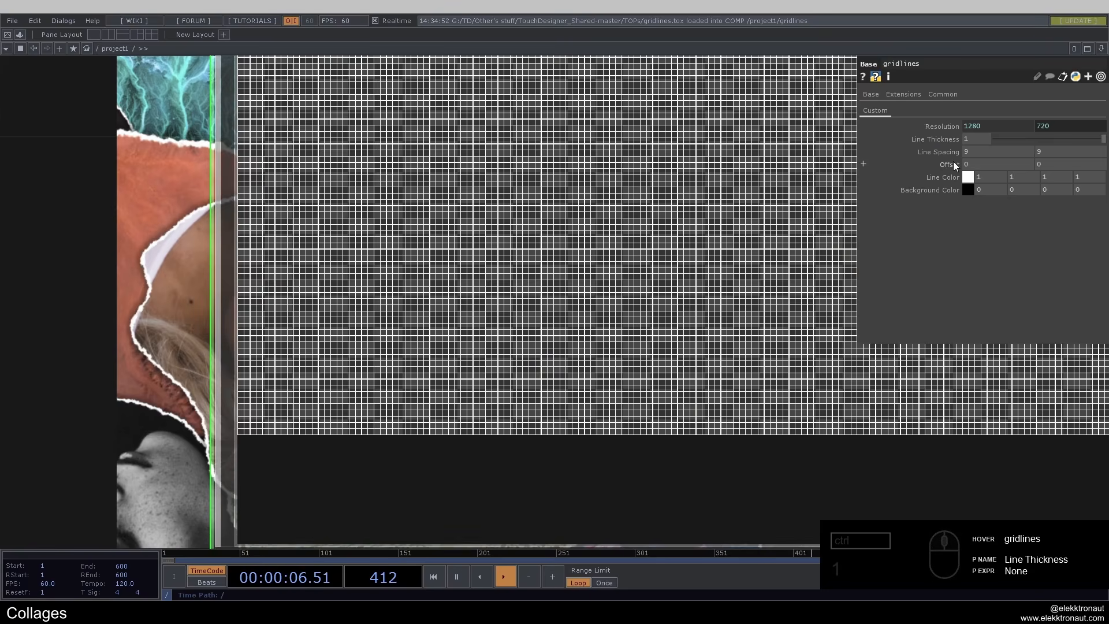
{"action": "mouse_move", "coordinate": [954, 151]}
{"action": "middle_mouse_down"}
{"action": "mouse_move", "coordinate": [968, 148]}
{"action": "mouse_move", "coordinate": [953, 153]}
{"action": "middle_mouse_up"}
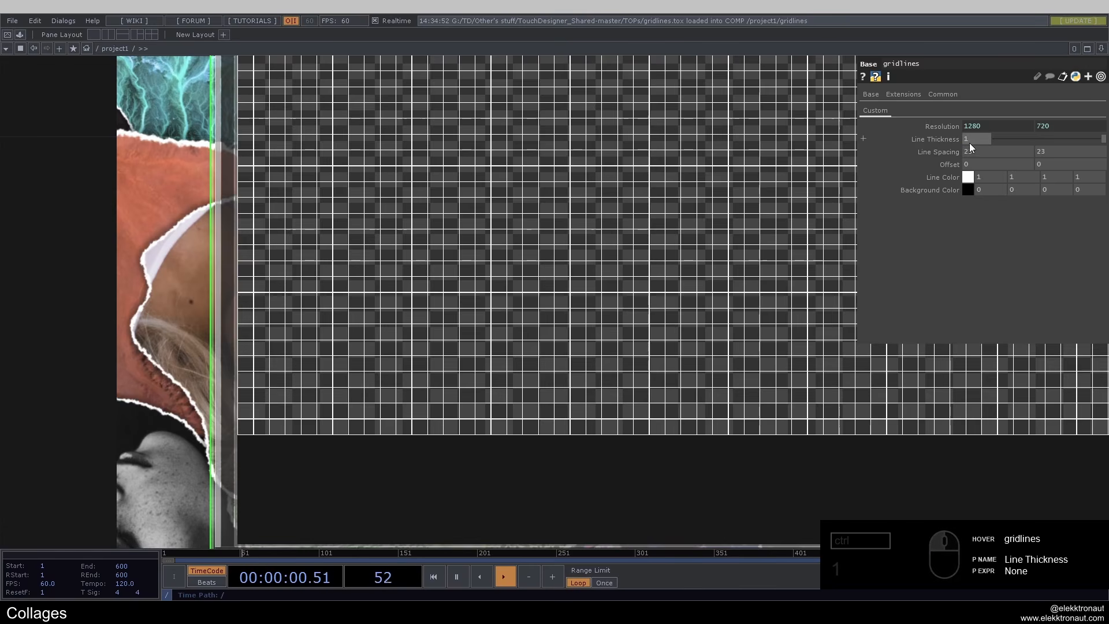
Set the Line Color of gridlines to a mid grey of 0.6.
{"action": "left_click", "coordinate": [969, 177]}
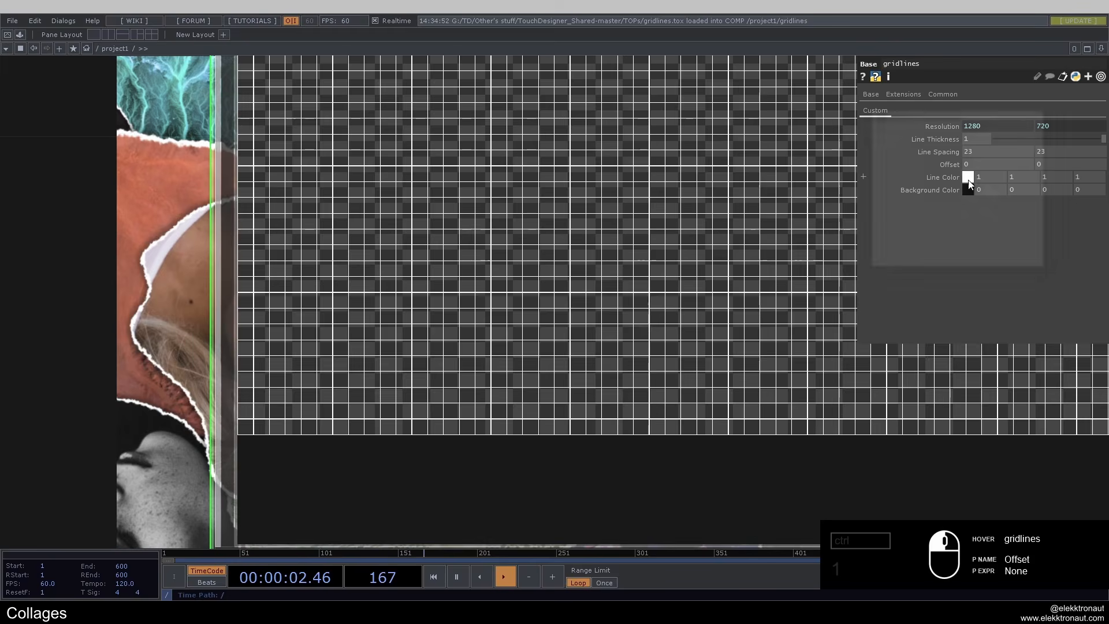
{"action": "left_click", "coordinate": [998, 168]}
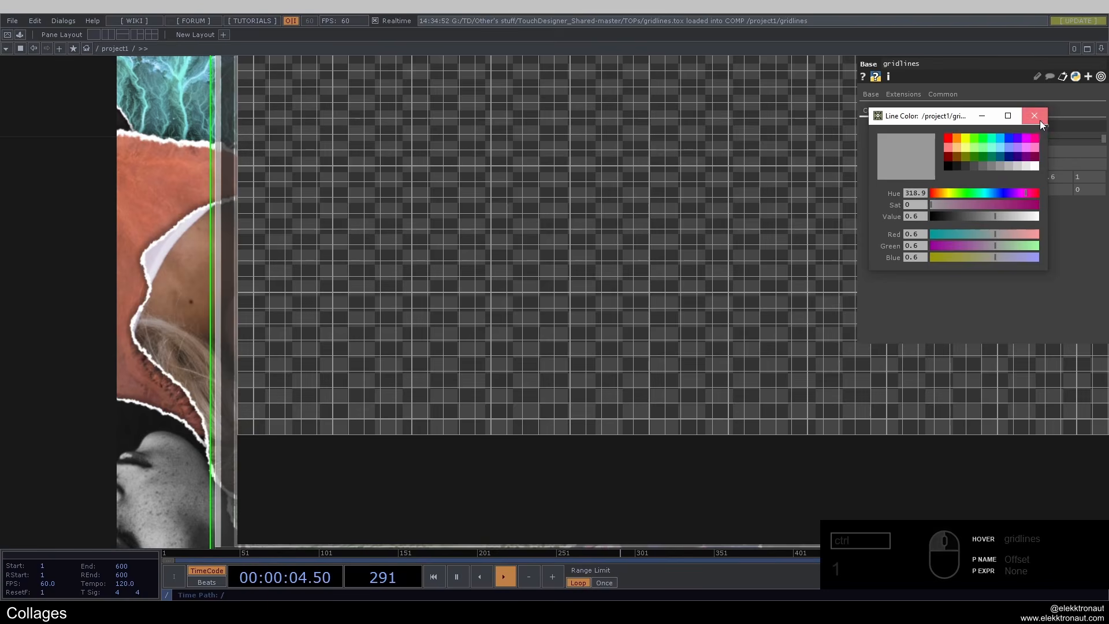
{"action": "left_click", "coordinate": [1035, 115]}
Set the Background Color of gridlines to a light grey of 0.9 with an alpha of 1.
{"action": "left_click", "coordinate": [969, 191]}
{"action": "left_click", "coordinate": [1024, 164]}
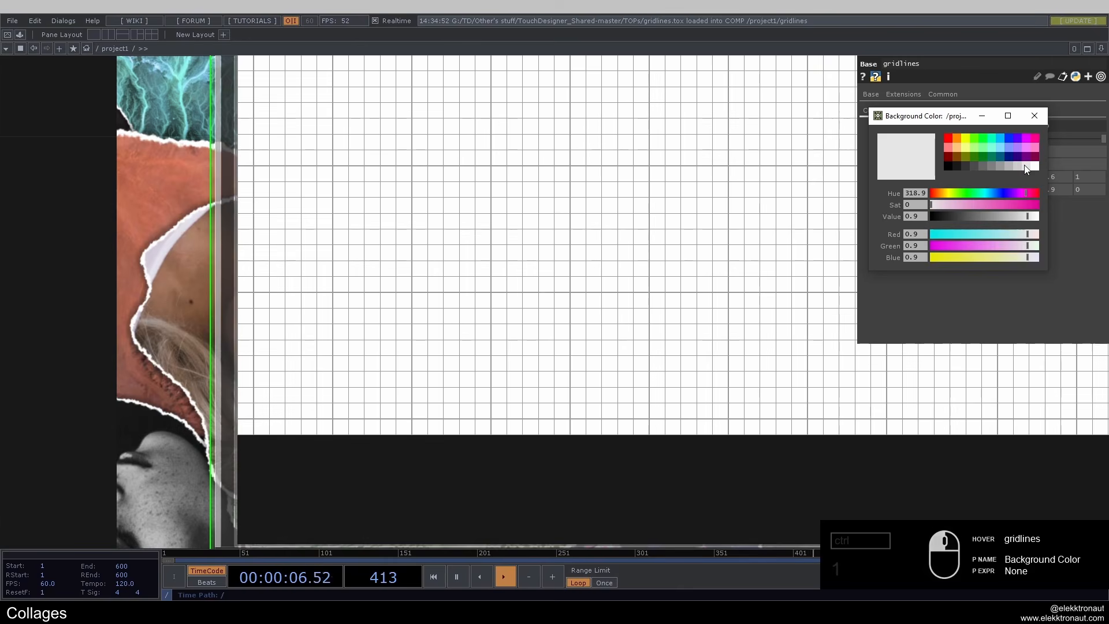
{"action": "left_click", "coordinate": [1037, 117]}
{"action": "type", "text": "1"}
{"action": "left_click", "coordinate": [581, 217]}
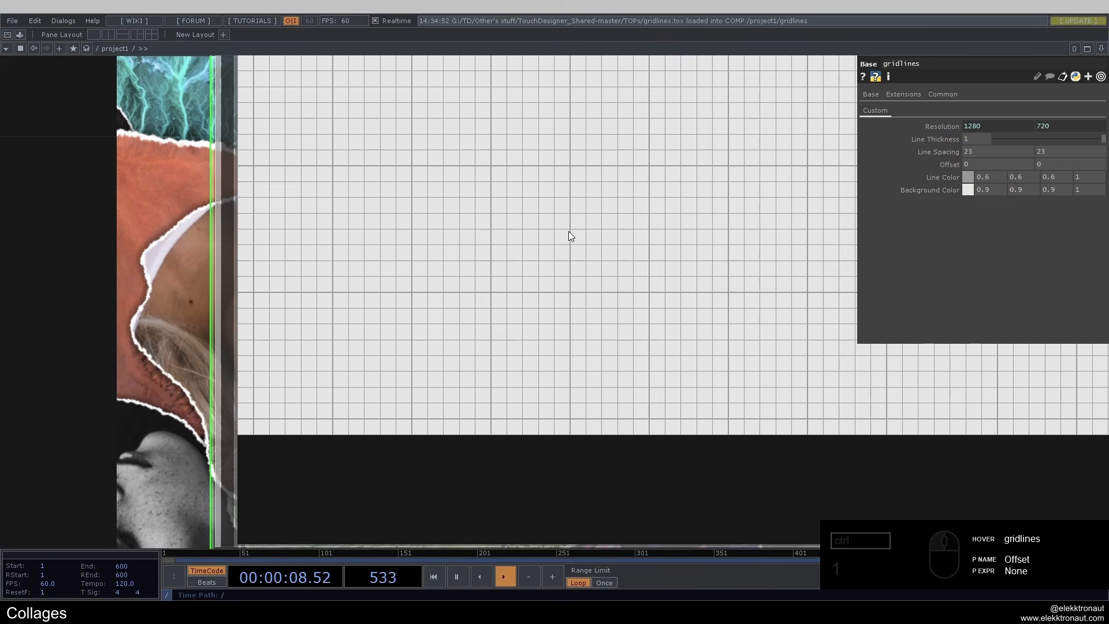
Insert a Composite TOP on the wire between render1 and the bg output.
{"action": "scroll", "coordinate": [444, 312], "scroll_direction": "down", "scroll_amount": 5}
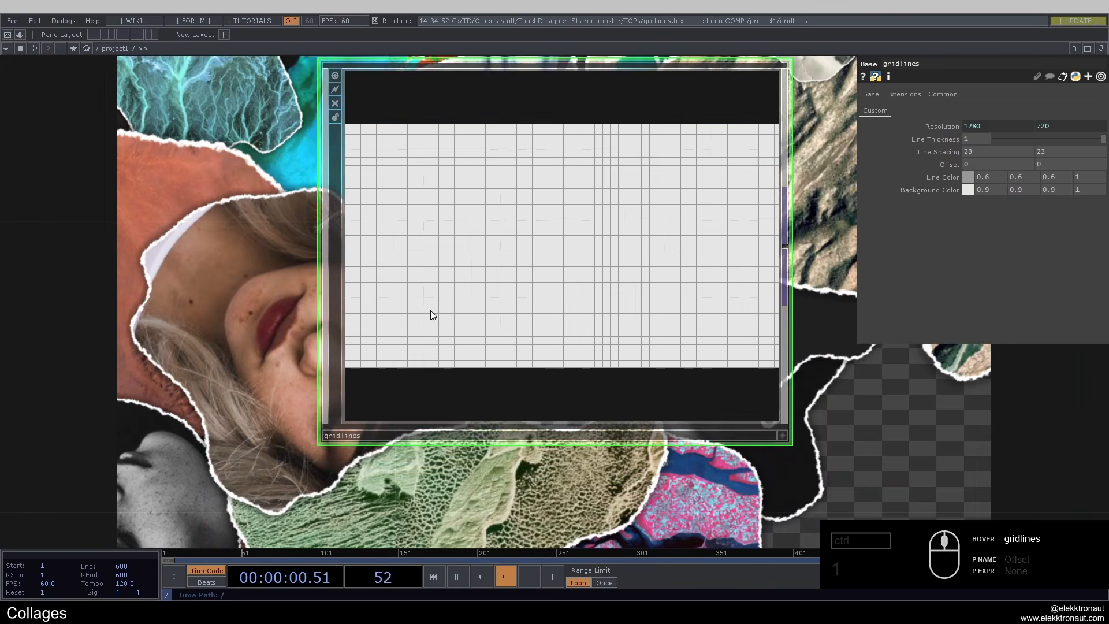
{"action": "scroll", "coordinate": [444, 299], "scroll_direction": "down", "scroll_amount": 3}
{"action": "left_click_drag", "start_coordinate": [504, 266], "coordinate": [397, 307]}
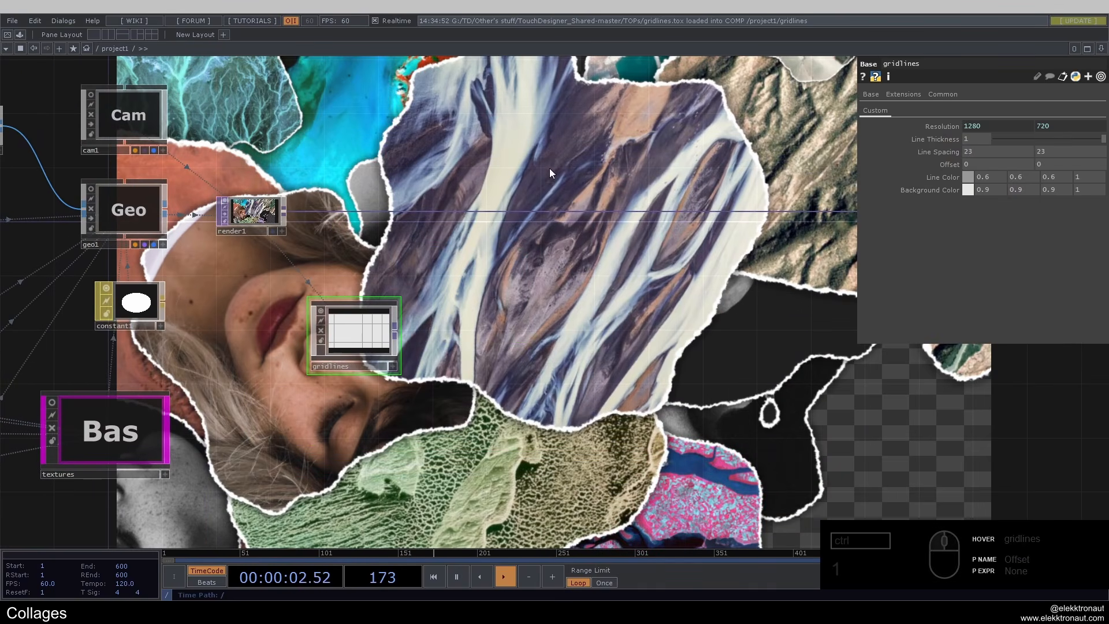
{"action": "scroll", "coordinate": [446, 234], "scroll_direction": "up", "scroll_amount": 2}
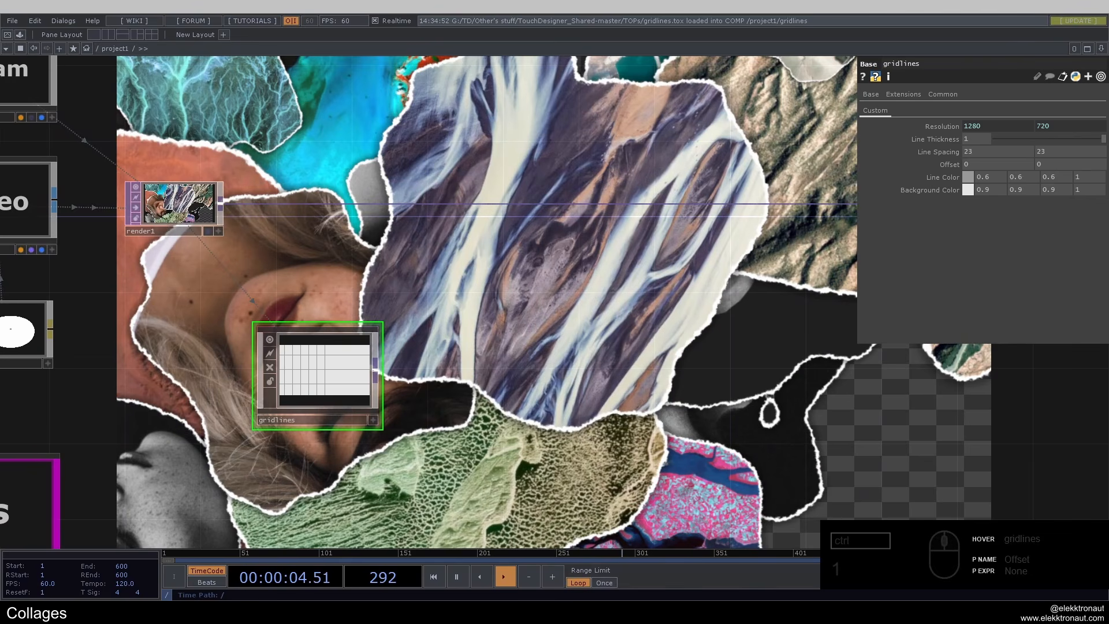
{"action": "right_click", "coordinate": [507, 205]}
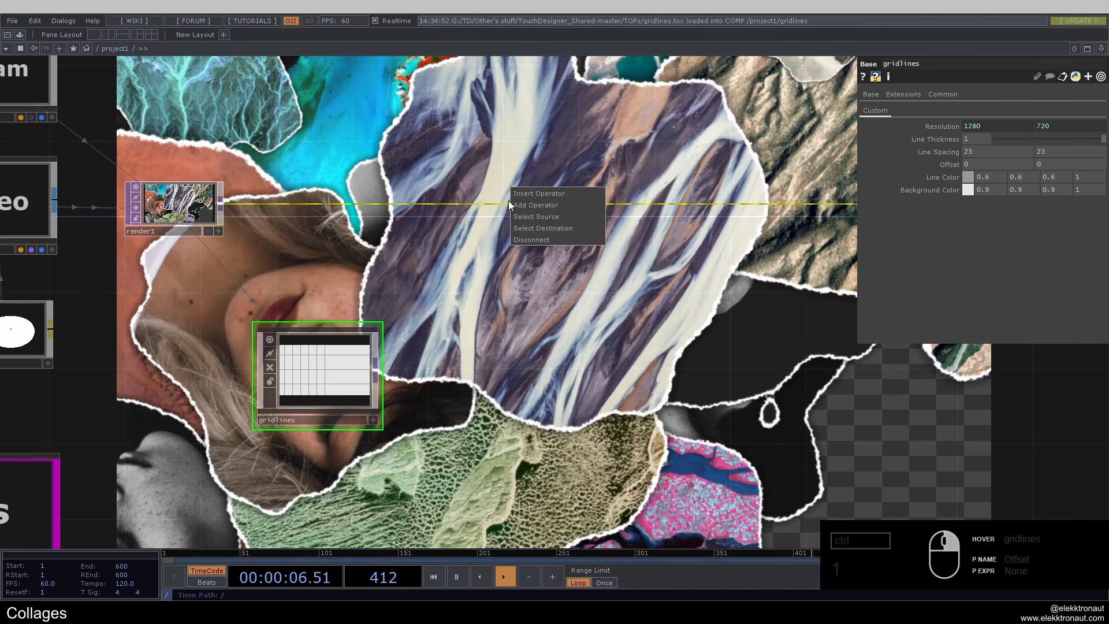
{"action": "left_click", "coordinate": [519, 190]}
{"action": "type", "text": "c"}
{"action": "left_click", "coordinate": [341, 177]}
{"action": "left_click", "coordinate": [598, 200]}
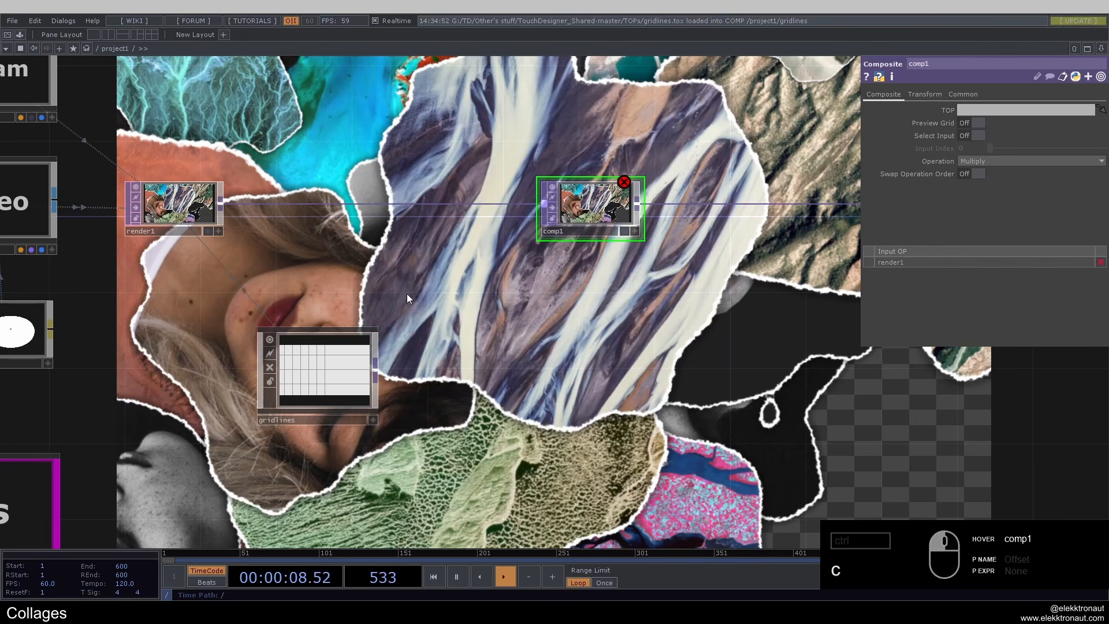
Connect gridlines as the second input of comp1 and set its Operation to Over.
{"action": "left_click", "coordinate": [577, 225]}
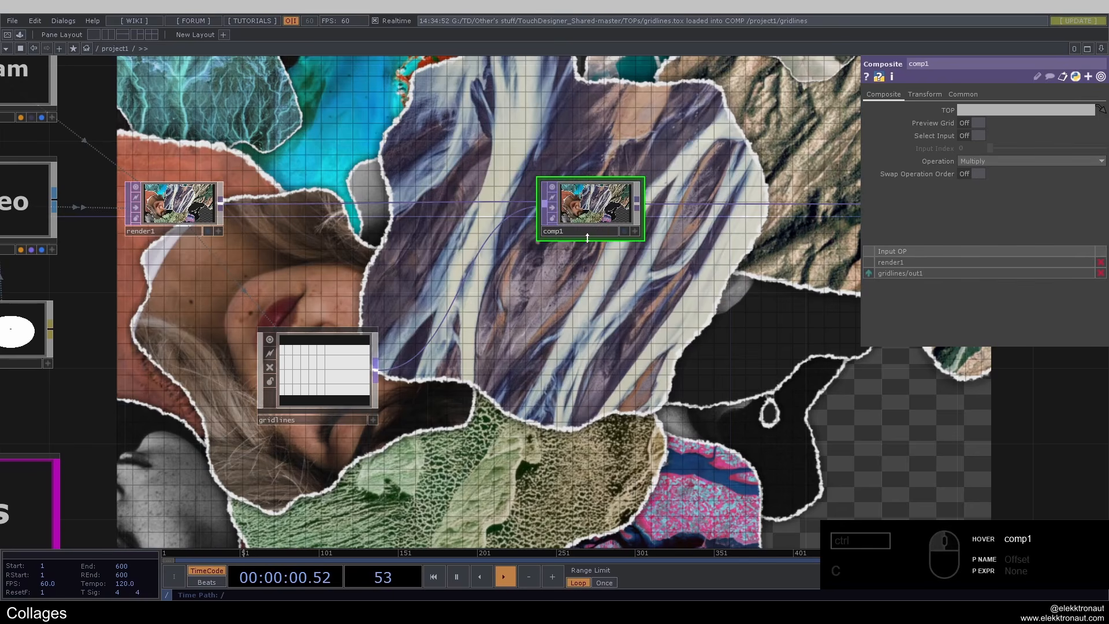
{"action": "left_click", "coordinate": [997, 162]}
{"action": "left_click", "coordinate": [1034, 250]}
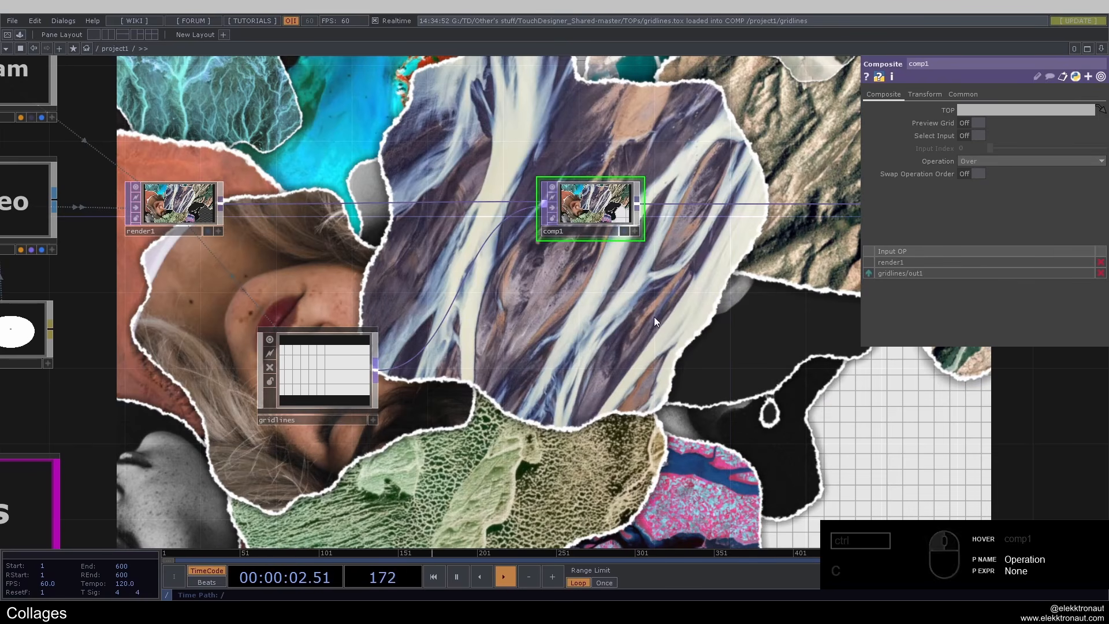
Set both Line Spacing values of gridlines to 14 and shift the node slightly in the network.
{"action": "scroll", "coordinate": [665, 317], "scroll_direction": "down", "scroll_amount": 3}
{"action": "left_click_drag", "start_coordinate": [661, 306], "coordinate": [580, 310]}
{"action": "left_click", "coordinate": [291, 351]}
{"action": "scroll", "coordinate": [291, 351], "scroll_direction": "up", "scroll_amount": 2}
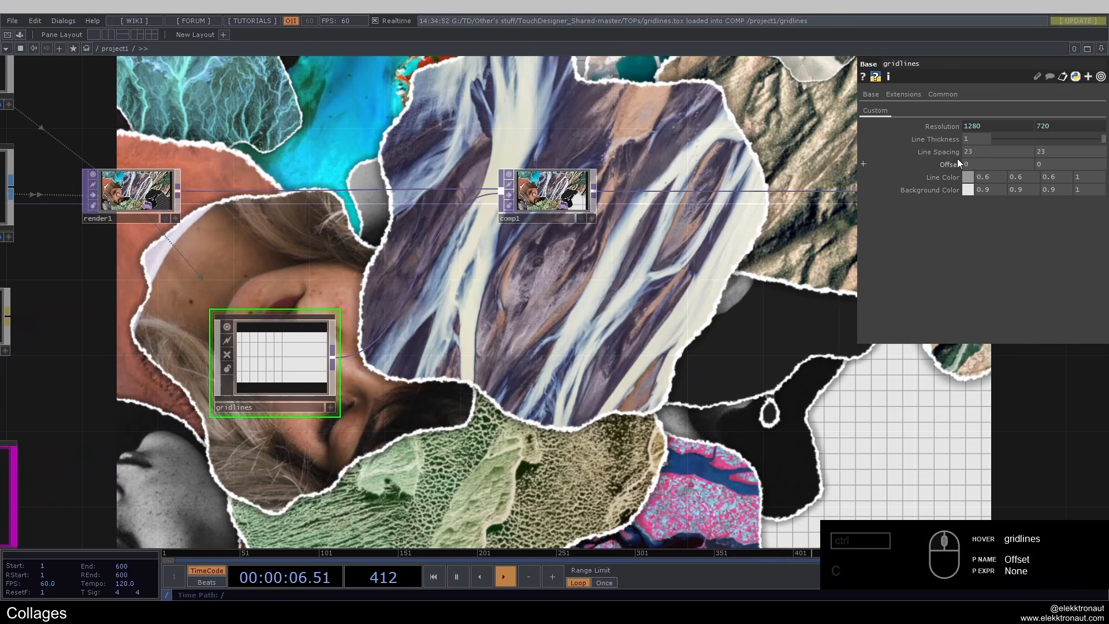
{"action": "left_click_drag", "start_coordinate": [949, 157], "coordinate": [945, 134]}
{"action": "left_click_drag", "start_coordinate": [277, 358], "coordinate": [295, 321]}
Insert a Noise TOP on the wire between comp1 and the bg output.
{"action": "left_click_drag", "start_coordinate": [567, 281], "coordinate": [432, 290]}
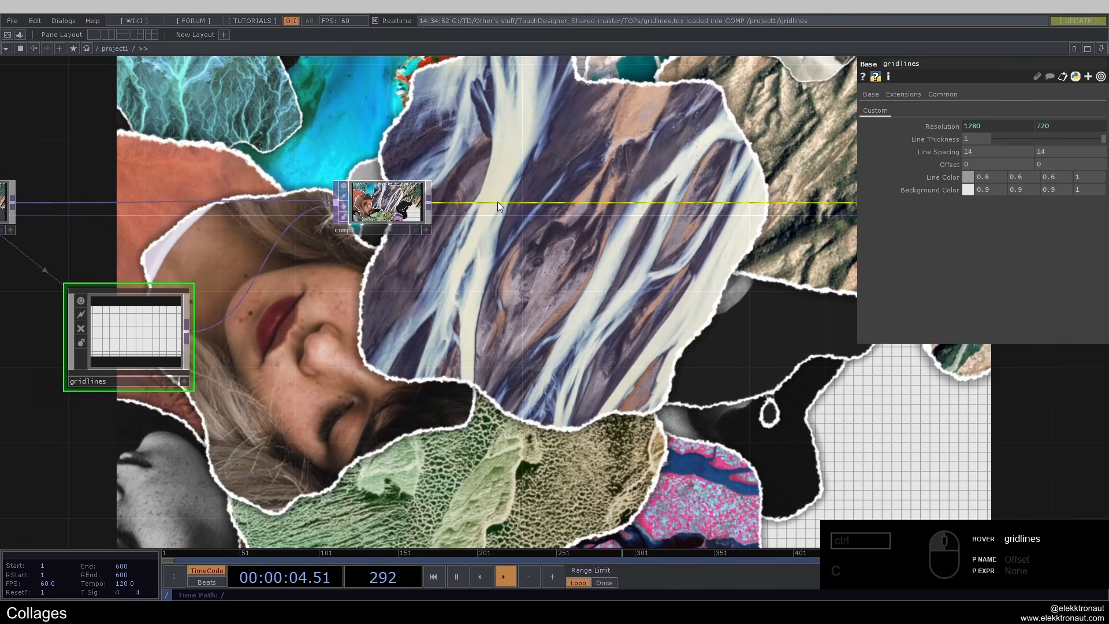
{"action": "right_click", "coordinate": [519, 188]}
{"action": "left_click", "coordinate": [518, 188]}
{"action": "type", "text": "no"}
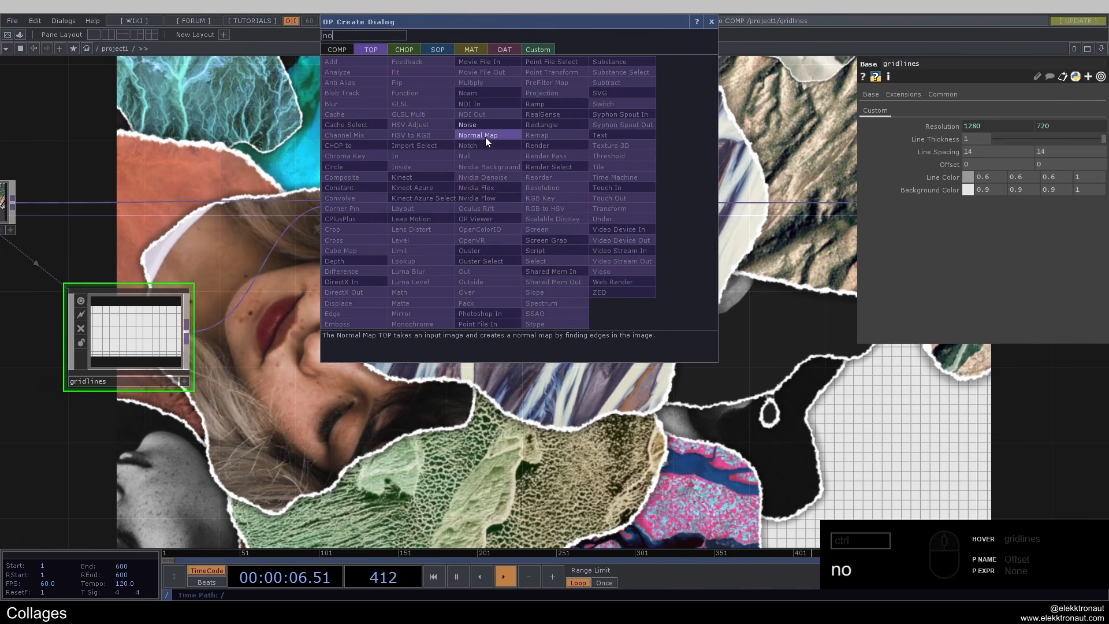
{"action": "left_click", "coordinate": [472, 126]}
{"action": "left_click", "coordinate": [523, 216]}
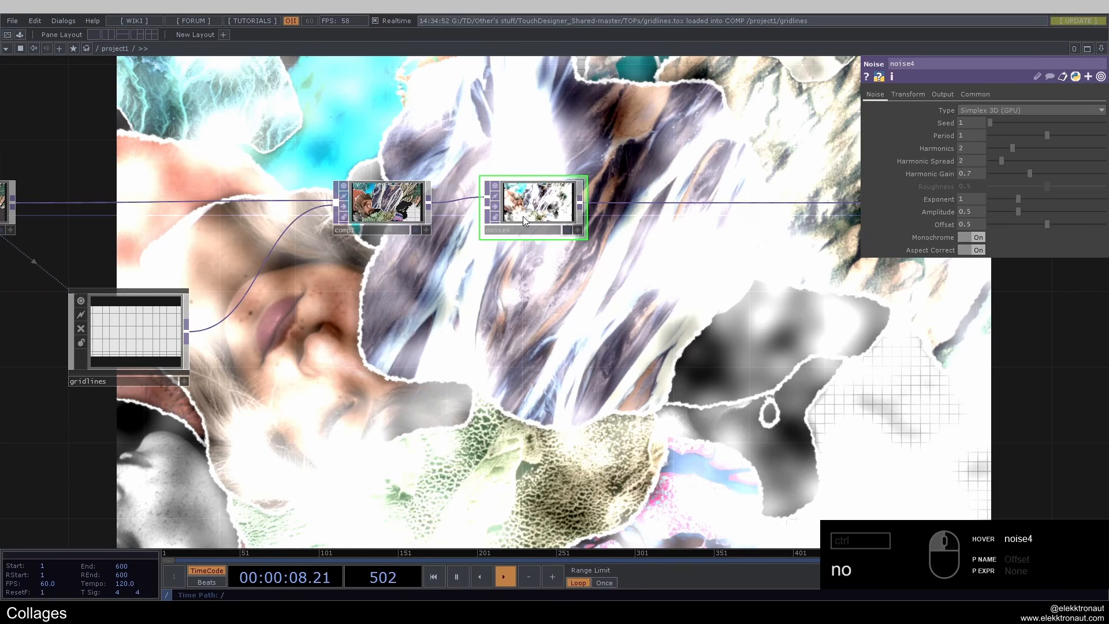
Set noise4's Type to Random (GPU) and both its Amplitude and Offset to 0.1.
{"action": "left_click", "coordinate": [962, 111]}
{"action": "left_click", "coordinate": [979, 182]}
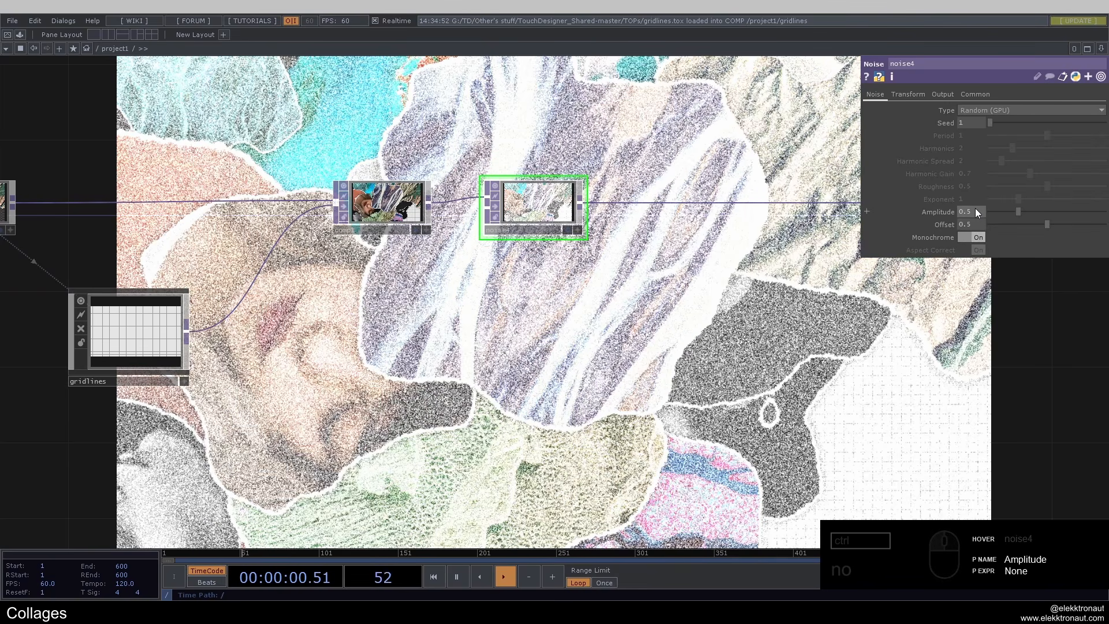
{"action": "left_click", "coordinate": [966, 213]}
{"action": "type", "text": "0.1"}
{"action": "key", "text": "Return"}
{"action": "type", "text": "0"}
{"action": "left_click", "coordinate": [1000, 237]}
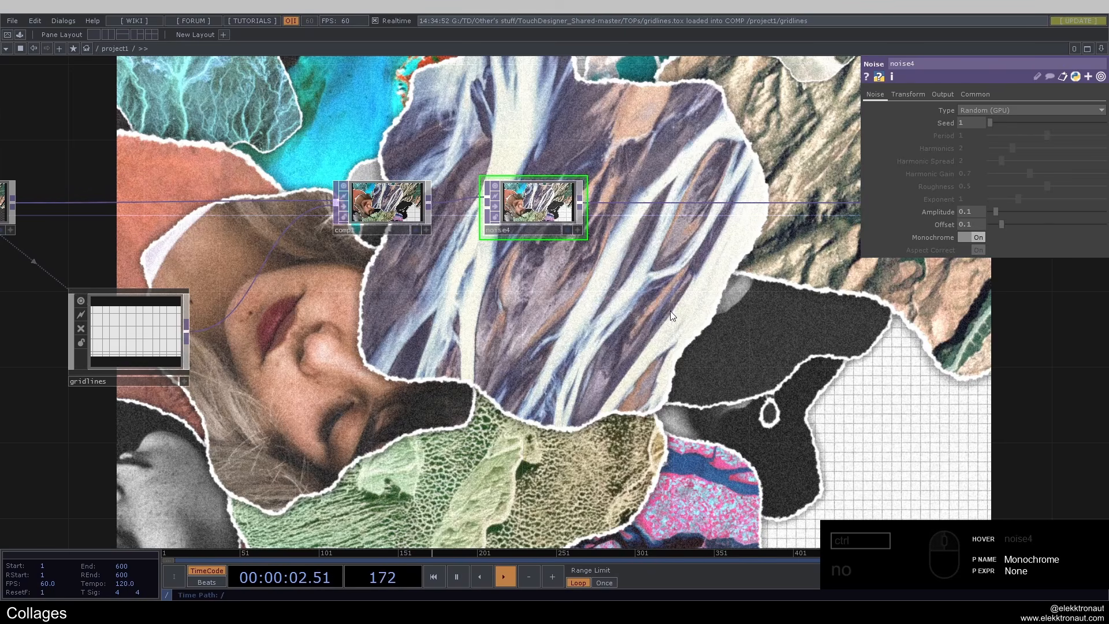
Lower noise4's Noise Scale to about 0.52 and toggle its bypass to compare the grain.
{"action": "left_click", "coordinate": [935, 96]}
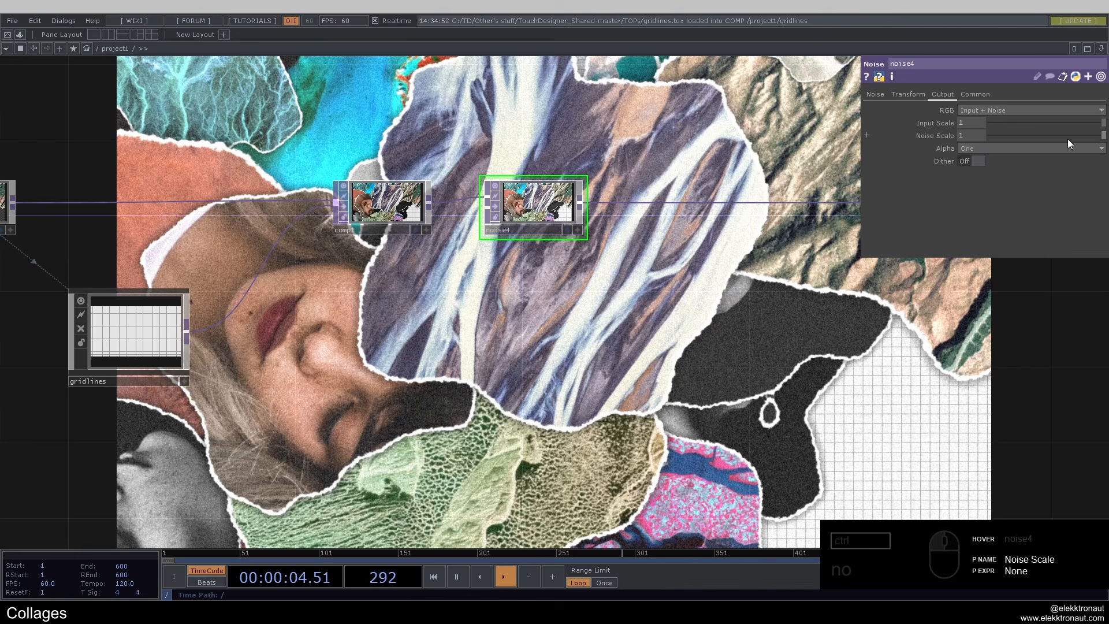
{"action": "left_click_drag", "start_coordinate": [1076, 138], "coordinate": [1050, 155]}
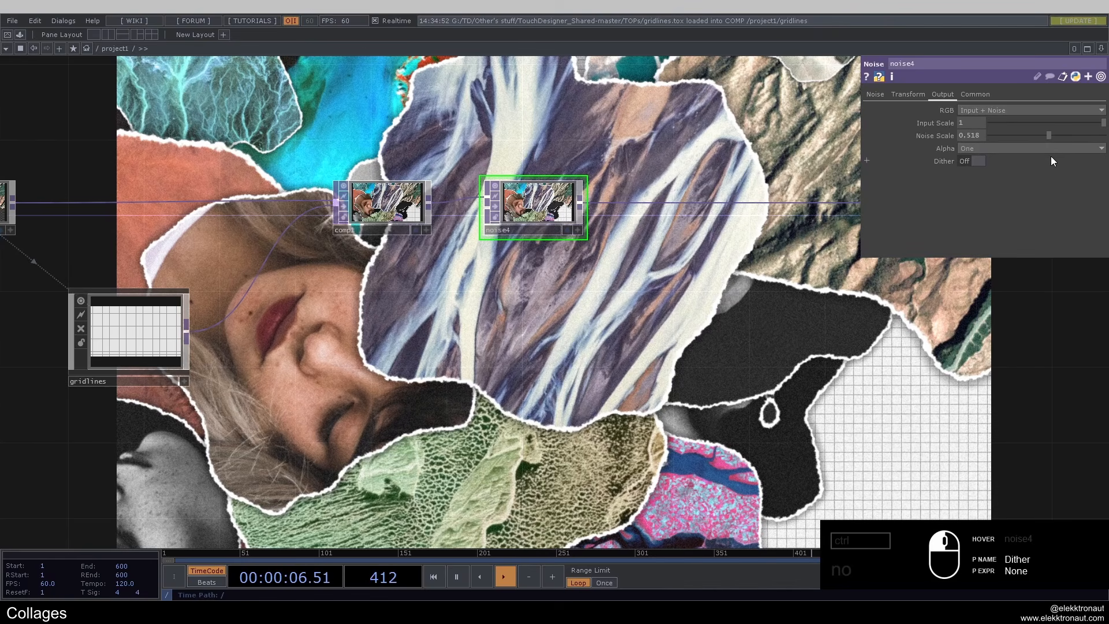
{"action": "left_click", "coordinate": [498, 205]}
{"action": "left_click", "coordinate": [498, 206]}
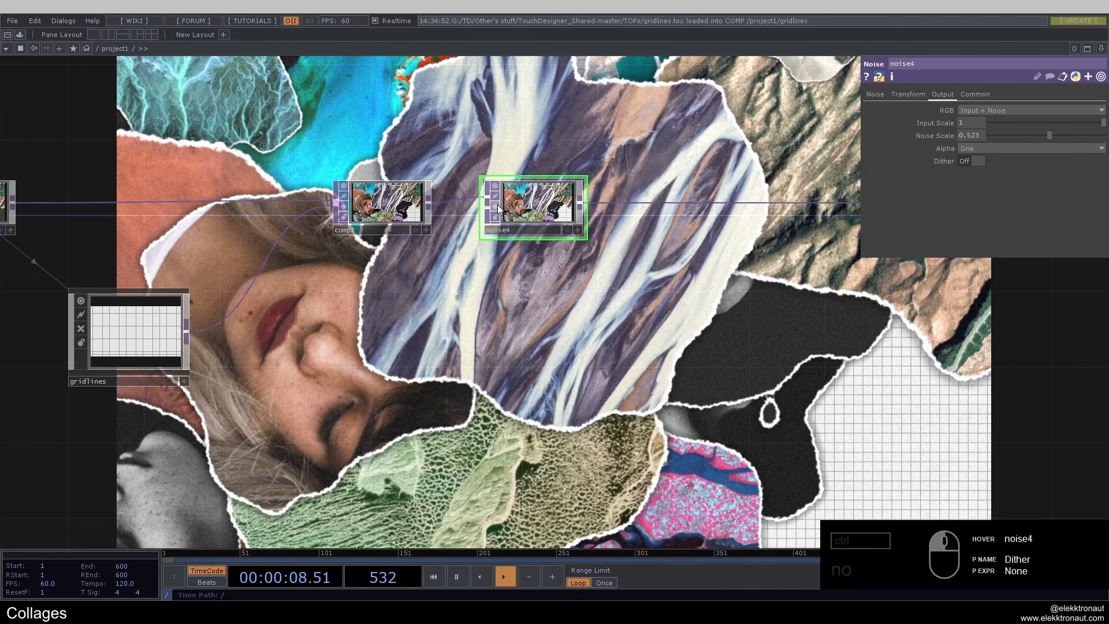
Toggle noise4's bypass to compare the grain, and reshuffle the collage by setting noise1's Seed to 4.33.
{"action": "left_click", "coordinate": [498, 206]}
{"action": "left_click", "coordinate": [498, 206]}
{"action": "scroll", "coordinate": [514, 237], "scroll_direction": "down", "scroll_amount": 3}
{"action": "middle_click_drag", "start_coordinate": [508, 291], "coordinate": [509, 312]}
{"action": "left_click_drag", "start_coordinate": [525, 321], "coordinate": [857, 298]}
{"action": "scroll", "coordinate": [810, 302], "scroll_direction": "down", "scroll_amount": 3}
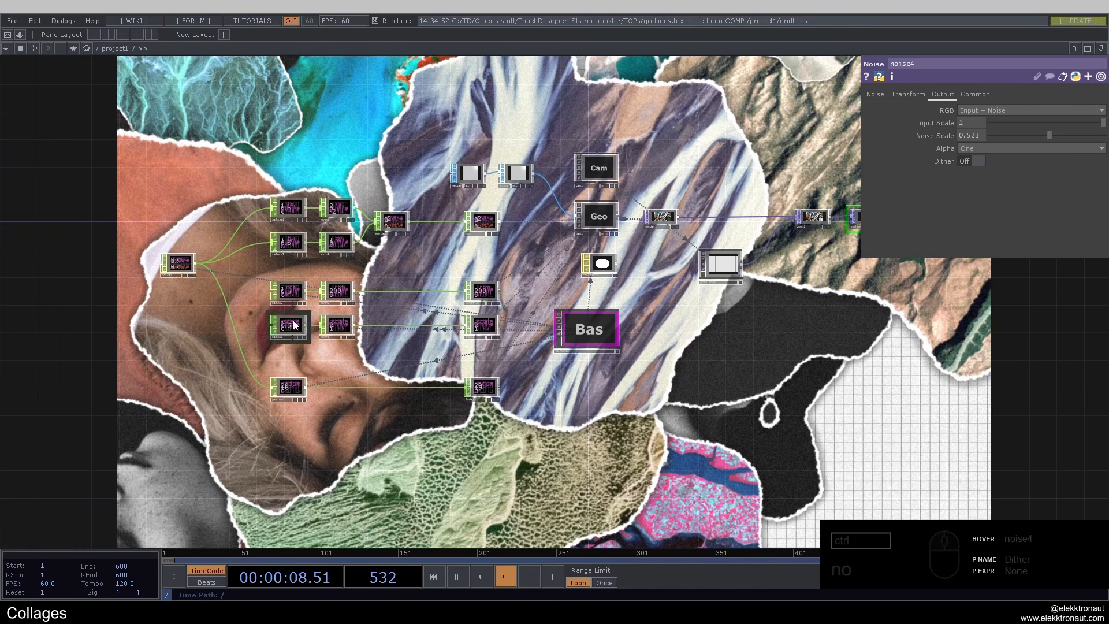
{"action": "scroll", "coordinate": [214, 338], "scroll_direction": "up", "scroll_amount": 3}
{"action": "scroll", "coordinate": [215, 338], "scroll_direction": "up", "scroll_amount": 1}
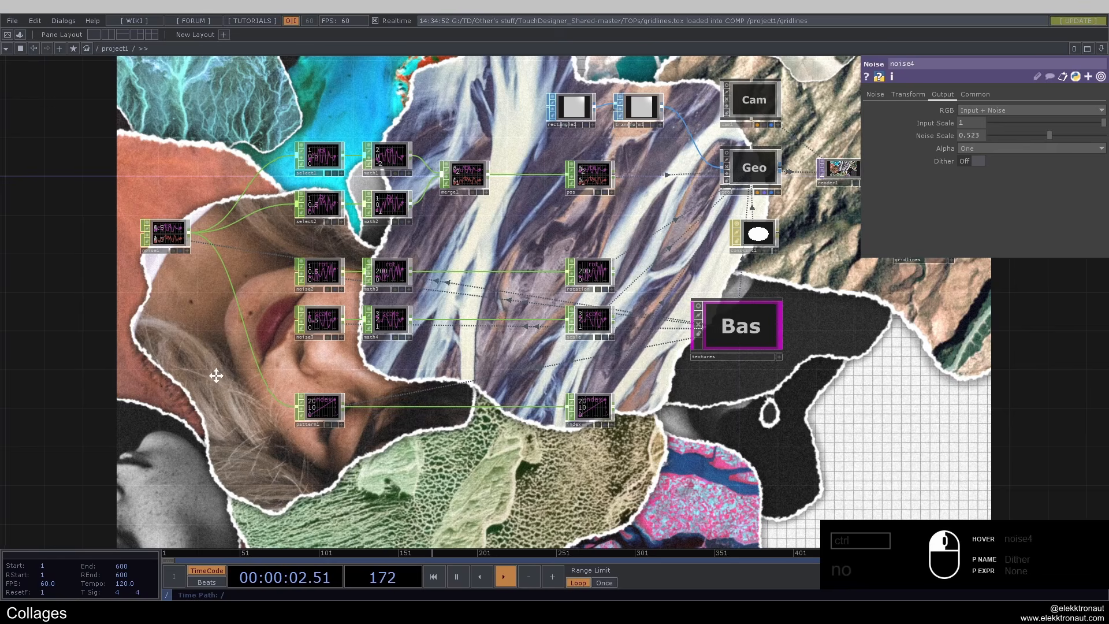
{"action": "left_click_drag", "start_coordinate": [218, 374], "coordinate": [233, 377]}
{"action": "left_click", "coordinate": [183, 241]}
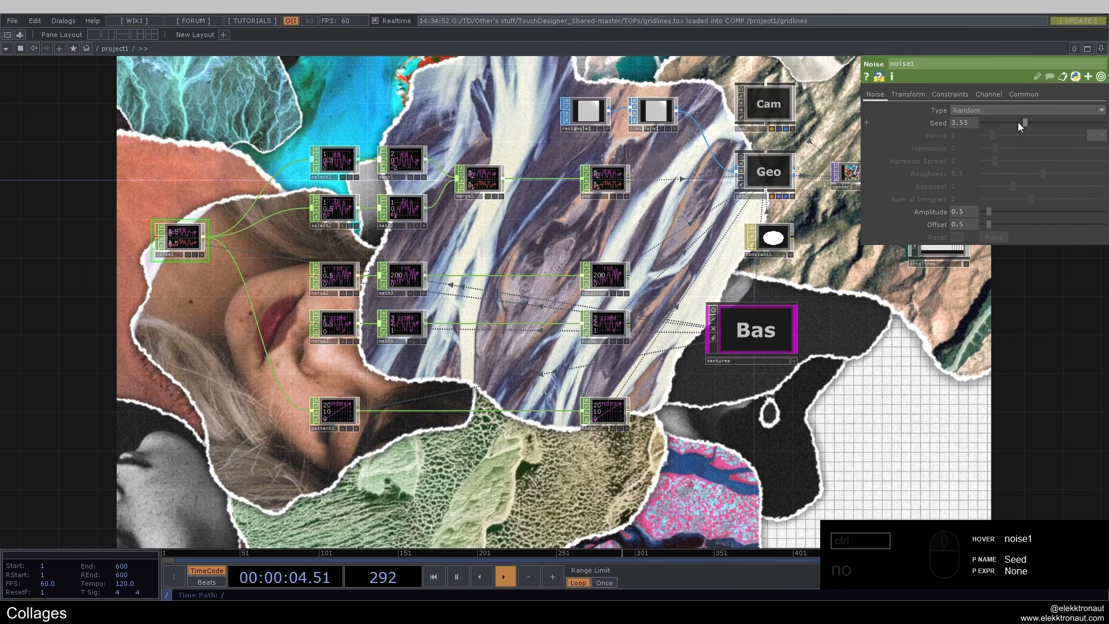
{"action": "mouse_move", "coordinate": [1017, 123]}
{"action": "left_mouse_down"}
{"action": "mouse_move", "coordinate": [996, 125]}
{"action": "mouse_move", "coordinate": [1031, 138]}
{"action": "left_mouse_up"}
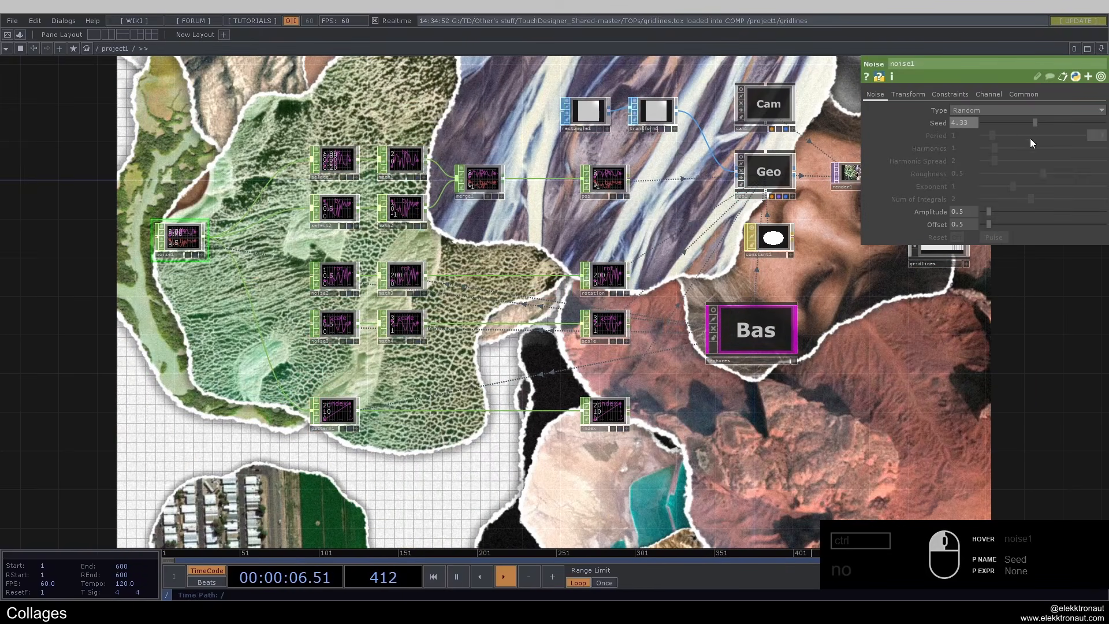
Set the upper To Range value of math4 to 1 and noise1's Seed to 2.66 to try smaller collage pieces.
{"action": "left_click", "coordinate": [407, 328]}
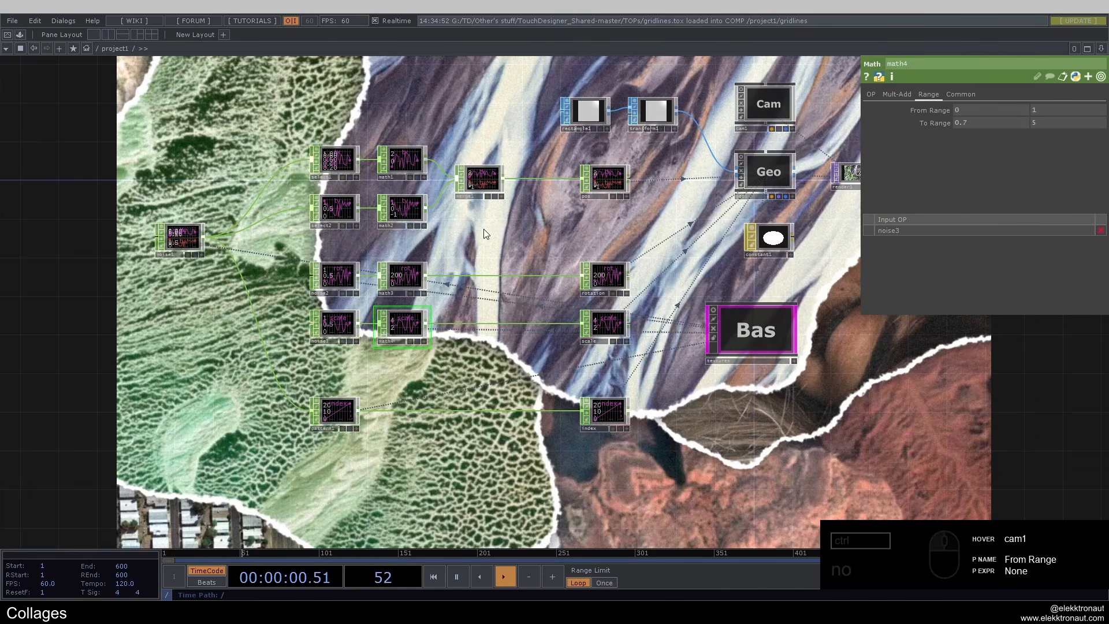
{"action": "left_click", "coordinate": [1051, 123]}
{"action": "type", "text": "1"}
{"action": "key", "text": "Return"}
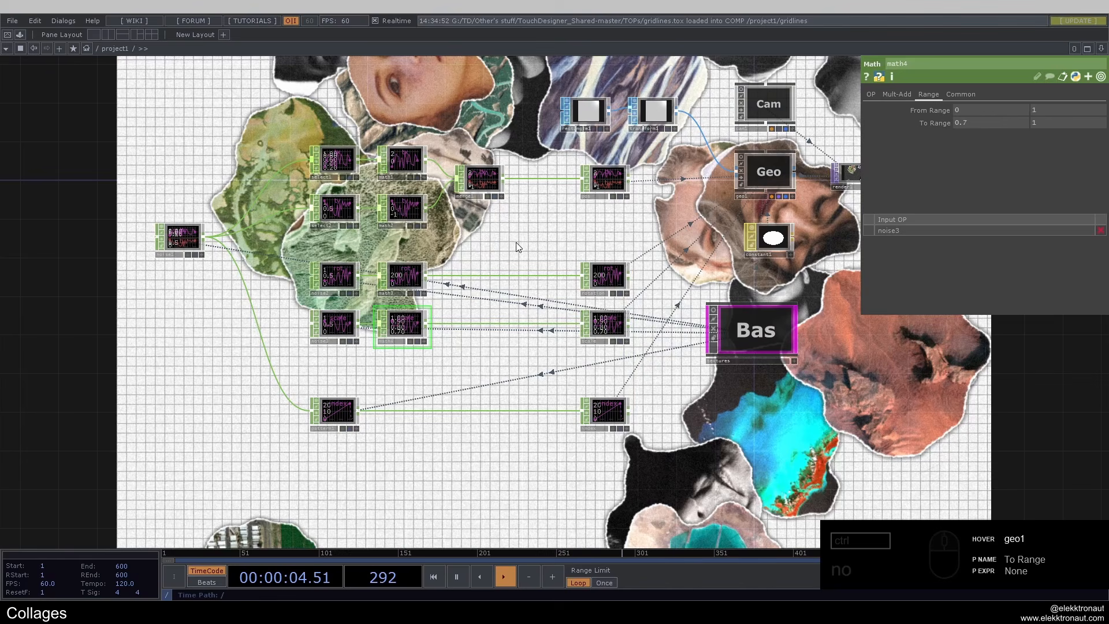
{"action": "left_click", "coordinate": [200, 238]}
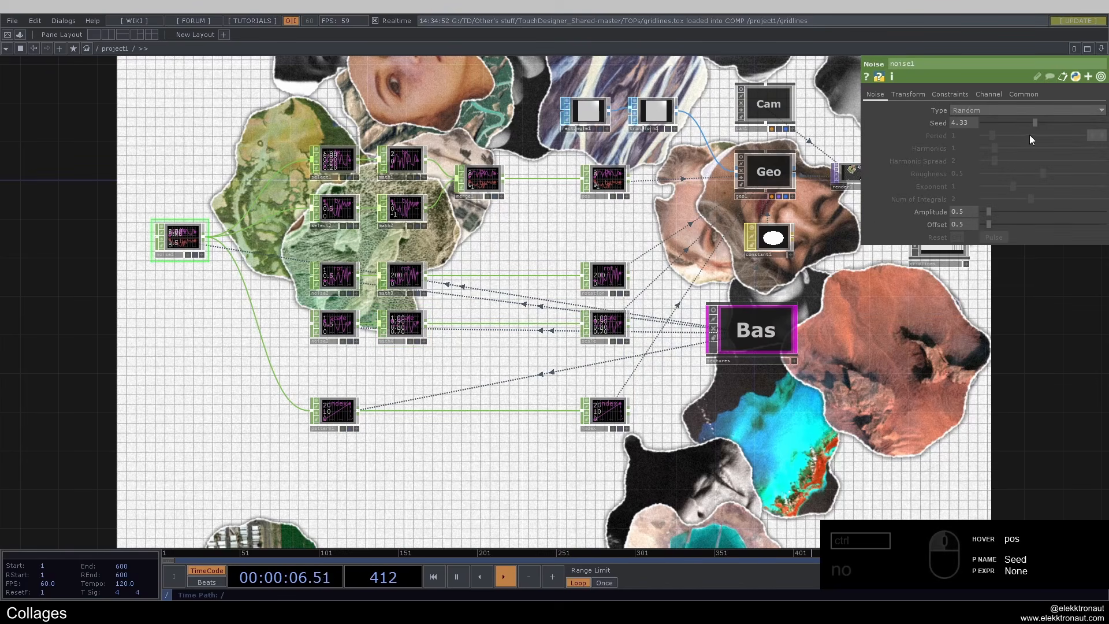
{"action": "left_click_drag", "start_coordinate": [1030, 134], "coordinate": [1015, 131]}
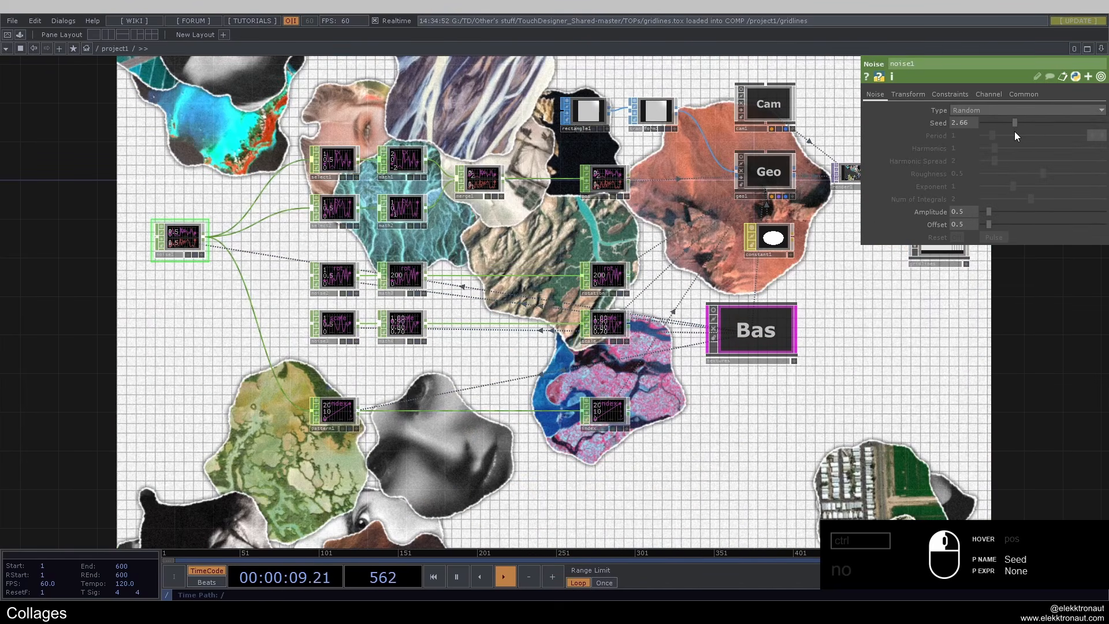
Set the upper To Range value of math4 to 3 to enlarge the collage pieces.
{"action": "left_click", "coordinate": [407, 282]}
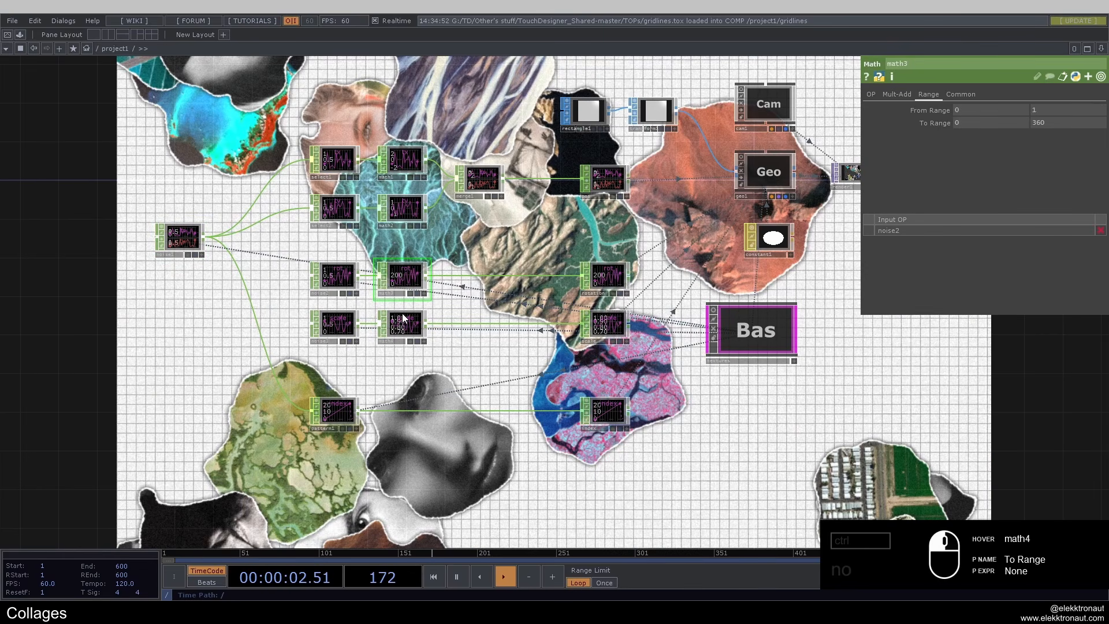
{"action": "left_click", "coordinate": [402, 326]}
{"action": "left_click", "coordinate": [1047, 123]}
{"action": "type", "text": "3"}
{"action": "left_click", "coordinate": [500, 241]}
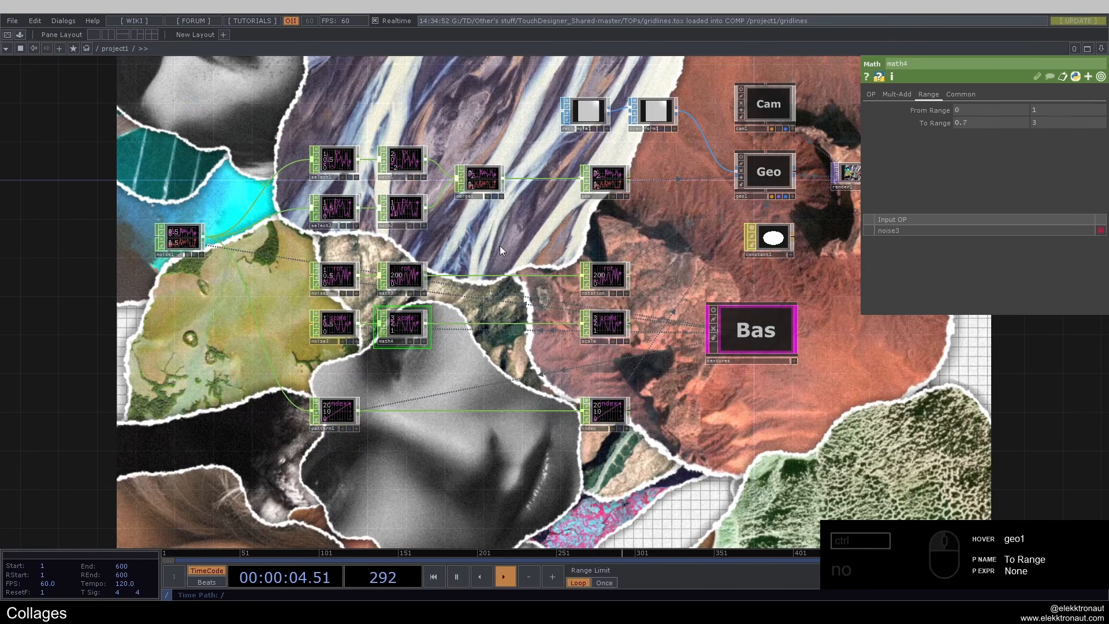
Enter the tex0 component inside textures and examine its torn-paper network, including circle1's parameters.
{"action": "left_click_drag", "start_coordinate": [513, 335], "coordinate": [465, 357]}
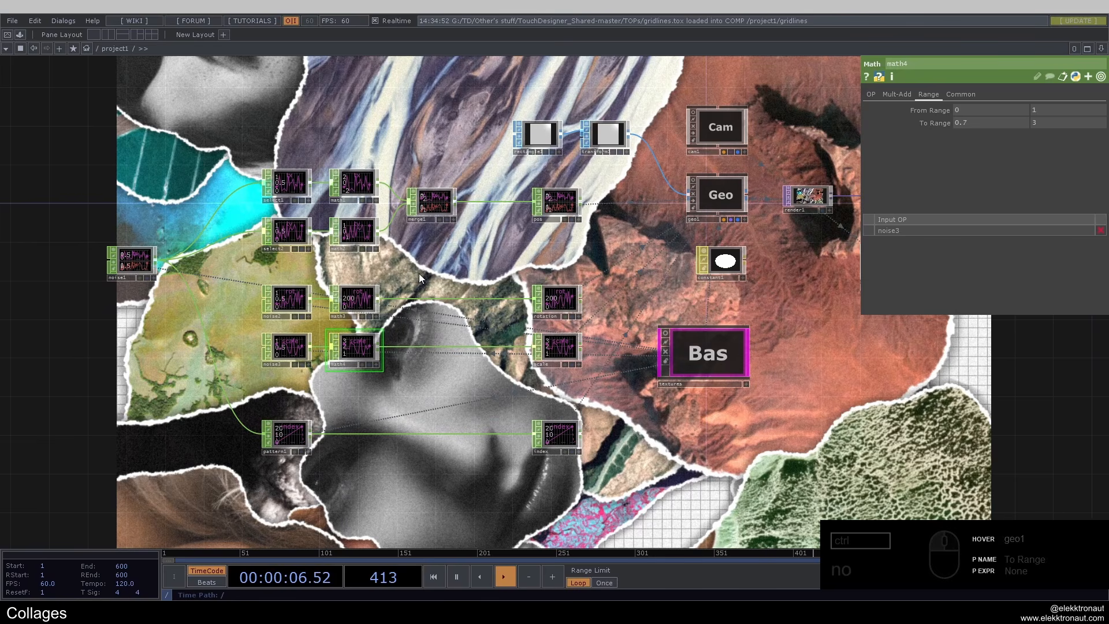
{"action": "left_click_drag", "start_coordinate": [515, 222], "coordinate": [446, 247]}
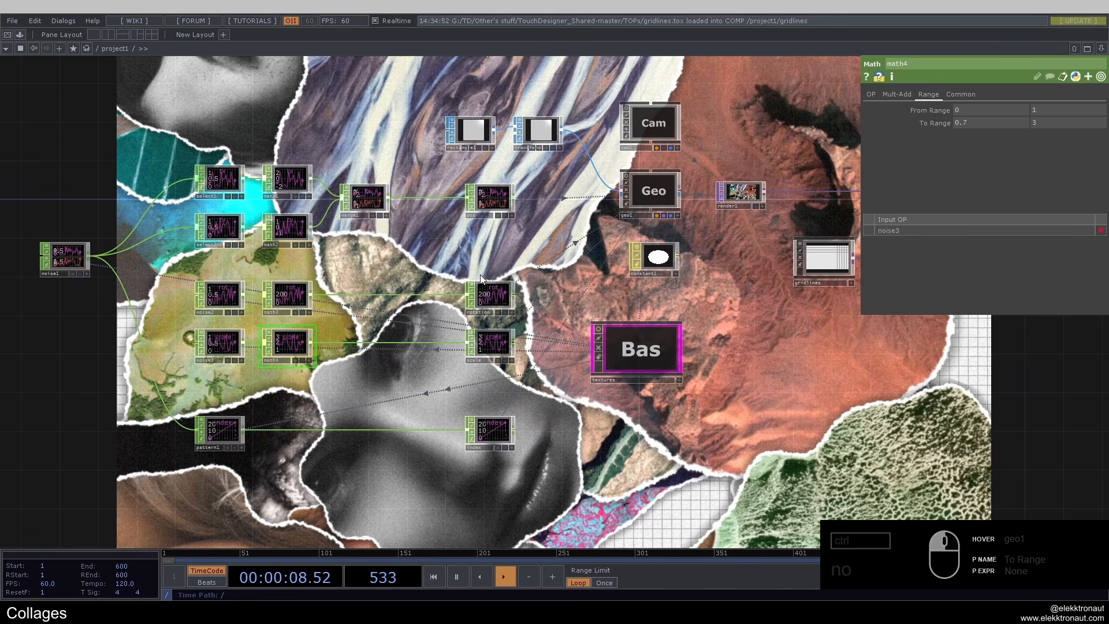
{"action": "left_click_drag", "start_coordinate": [640, 284], "coordinate": [485, 269]}
{"action": "left_click", "coordinate": [484, 338]}
{"action": "double_click", "coordinate": [484, 339]}
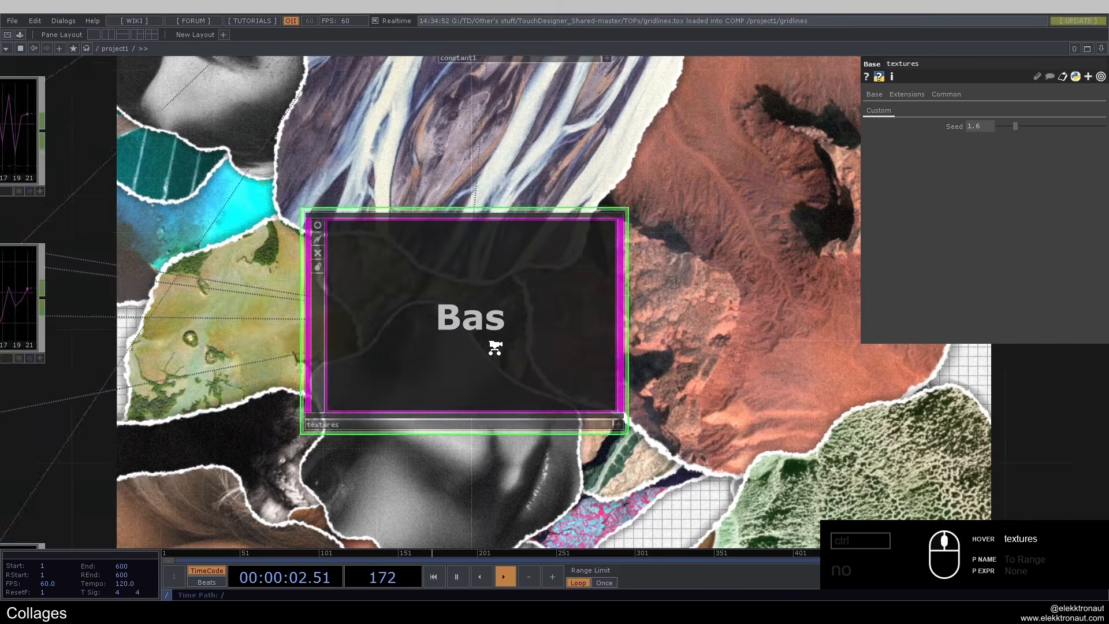
{"action": "left_click", "coordinate": [456, 167]}
{"action": "scroll", "coordinate": [439, 165], "scroll_direction": "up", "scroll_amount": 10}
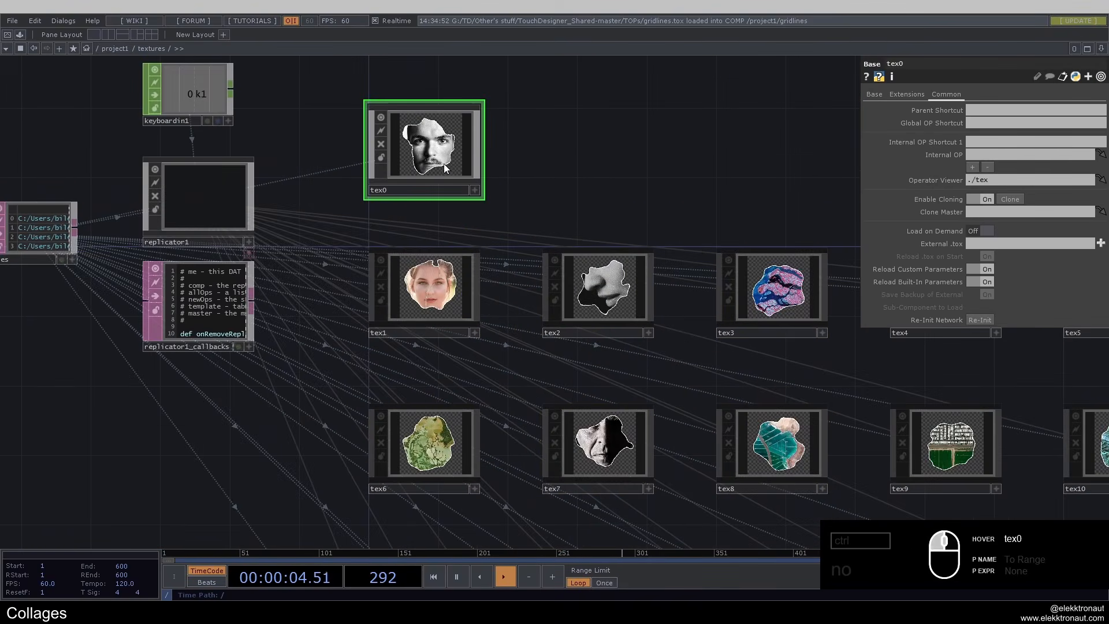
{"action": "left_click_drag", "start_coordinate": [317, 234], "coordinate": [319, 239]}
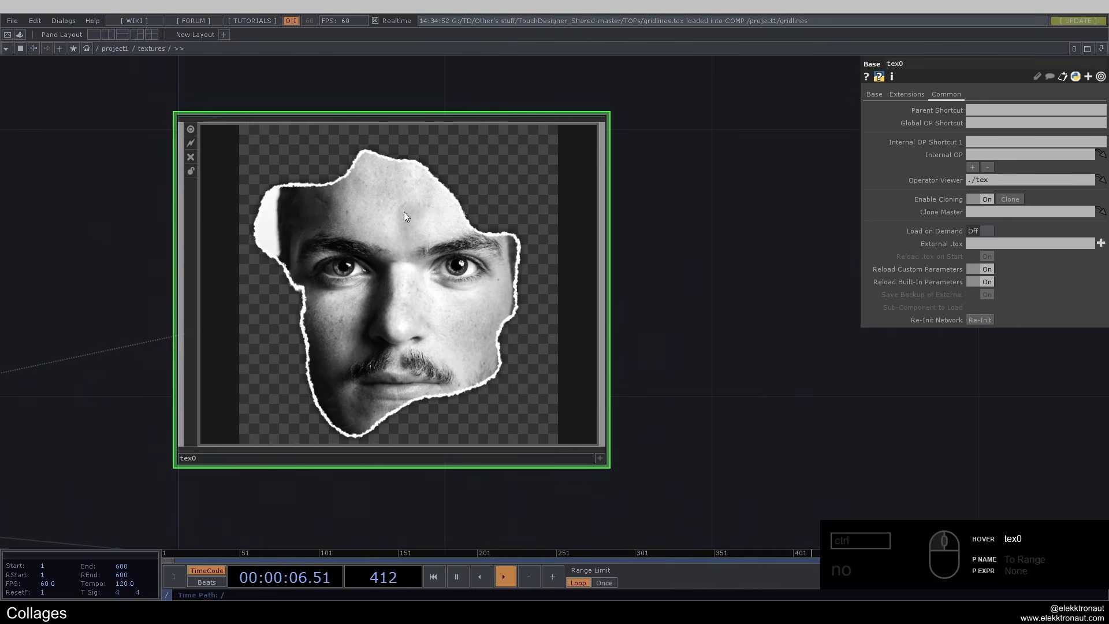
{"action": "scroll", "coordinate": [444, 221], "scroll_direction": "up", "scroll_amount": 10}
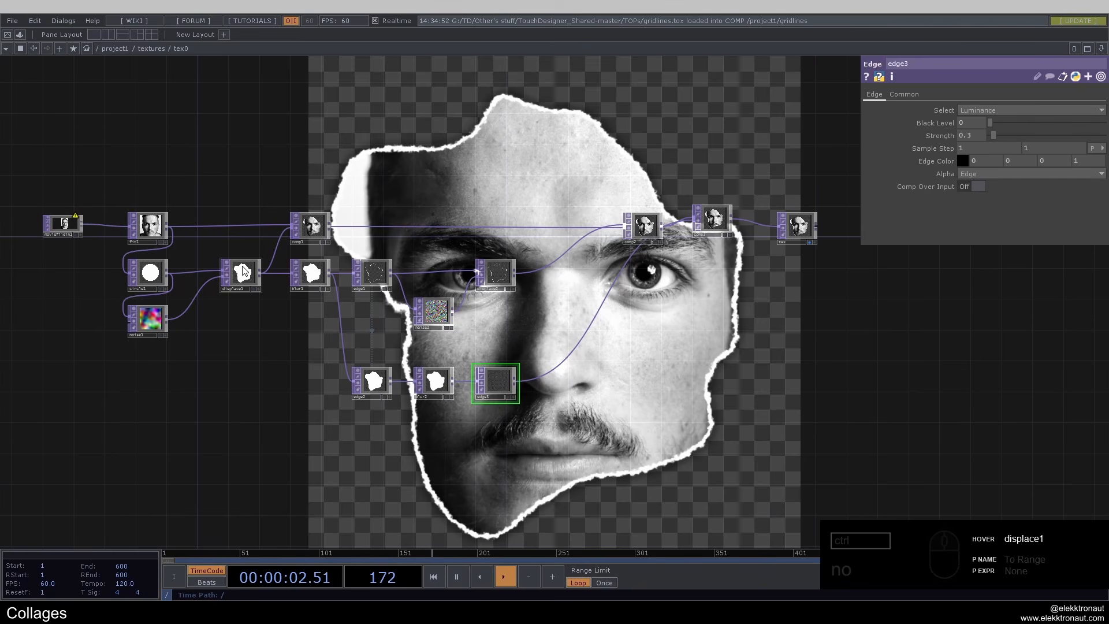
{"action": "scroll", "coordinate": [237, 252], "scroll_direction": "up", "scroll_amount": 3}
{"action": "left_click_drag", "start_coordinate": [237, 251], "coordinate": [313, 252]}
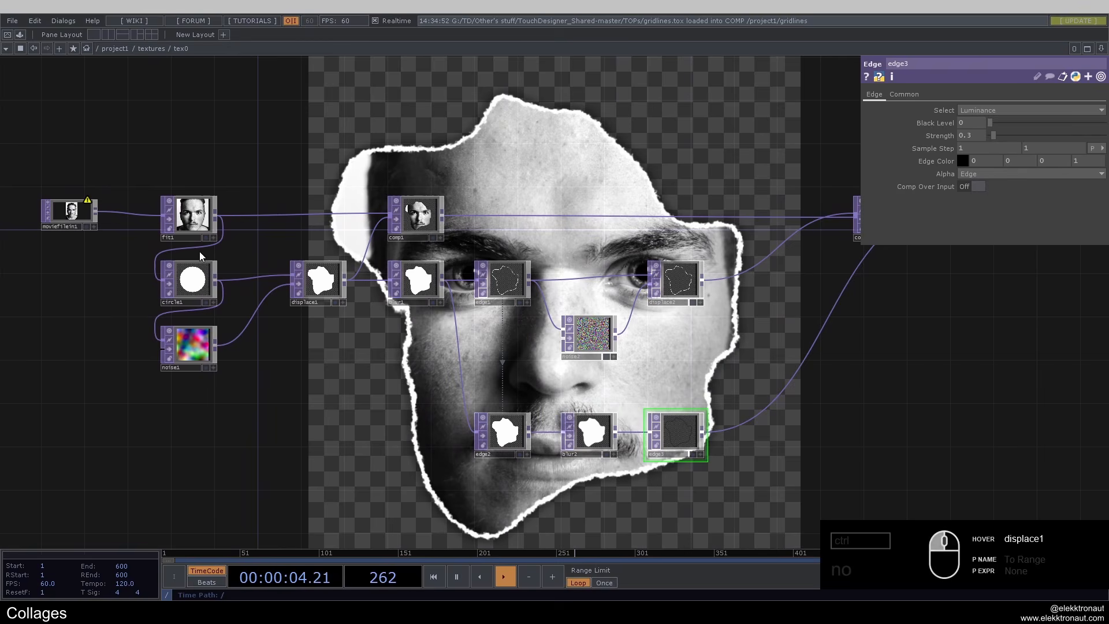
{"action": "left_click", "coordinate": [199, 283]}
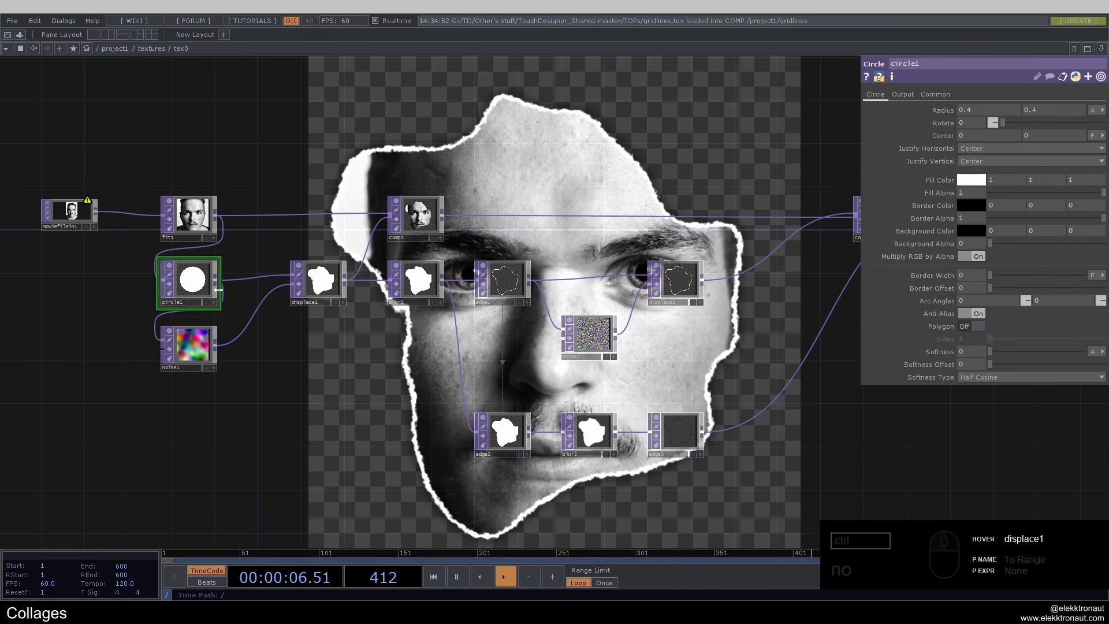
{"action": "scroll", "coordinate": [503, 221], "scroll_direction": "down", "scroll_amount": 4}
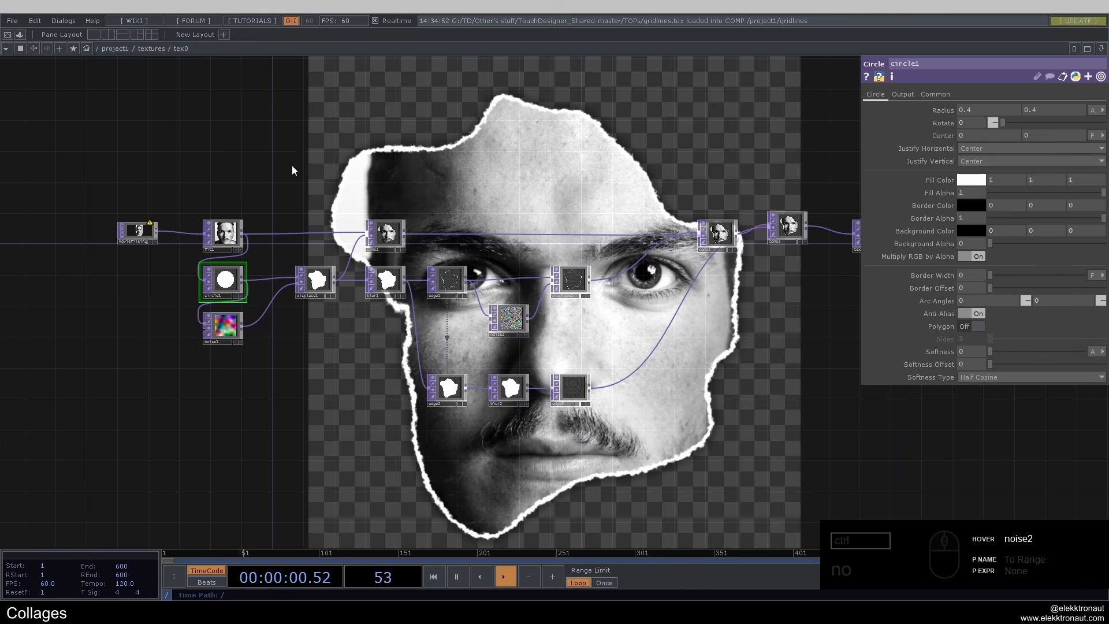
Tidy the tex0 network by moving comp2 further upstream and aligning the last Composite node with the output row.
{"action": "middle_click_drag", "start_coordinate": [745, 310], "coordinate": [593, 289]}
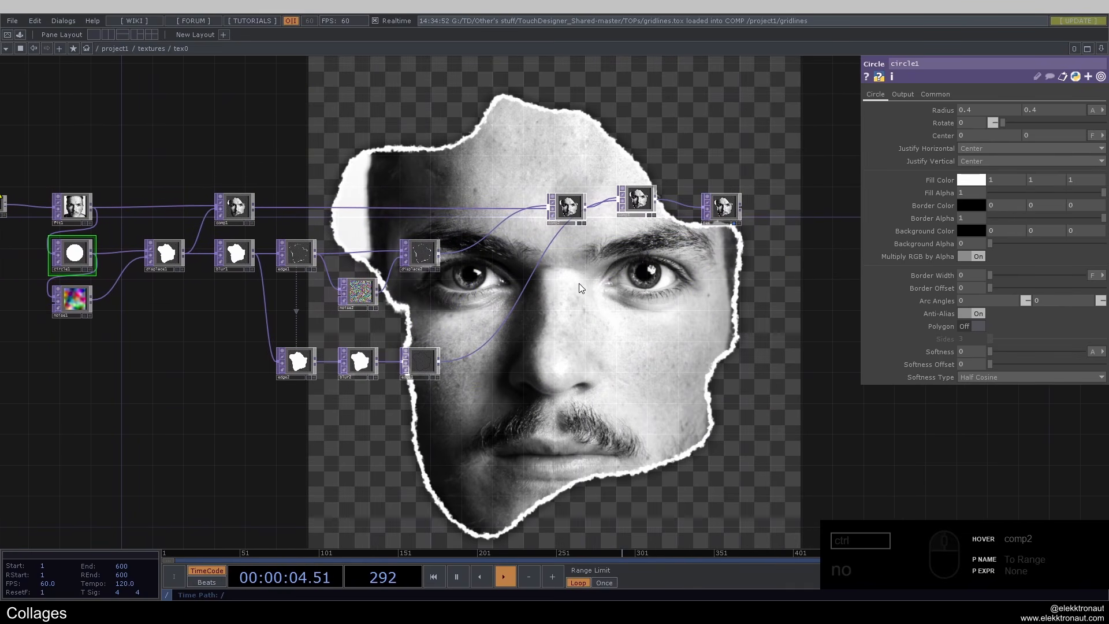
{"action": "left_click_drag", "start_coordinate": [640, 198], "coordinate": [640, 207]}
{"action": "left_click_drag", "start_coordinate": [562, 214], "coordinate": [488, 214]}
{"action": "left_click_drag", "start_coordinate": [421, 158], "coordinate": [444, 158]}
{"action": "middle_click_drag", "start_coordinate": [444, 158], "coordinate": [478, 160]}
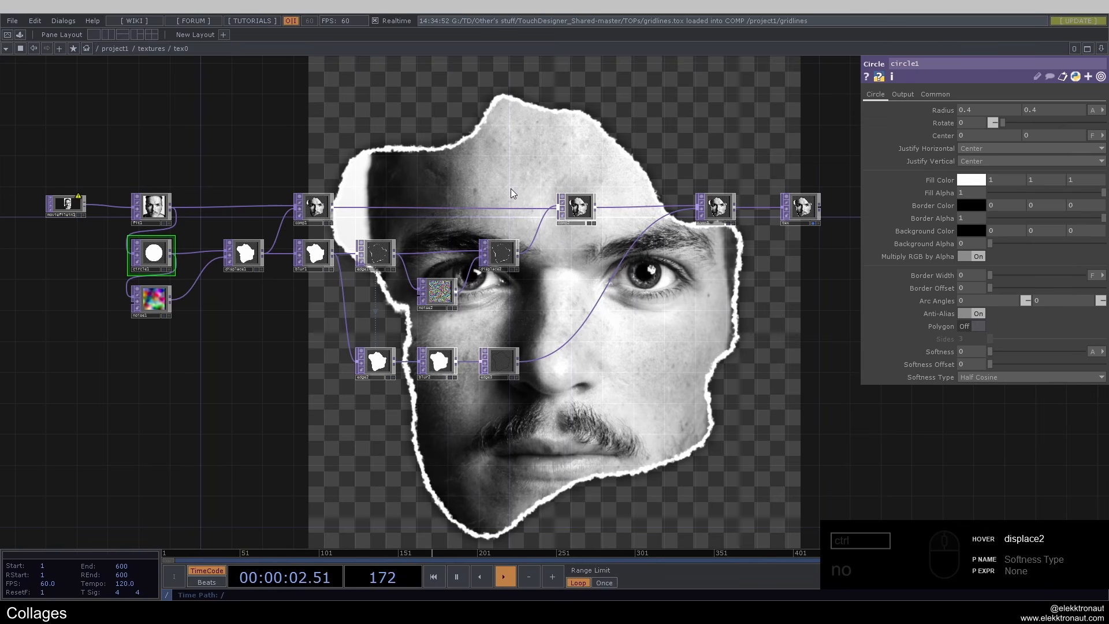
Leave tex0, review the file list, replicator and replicated texture components inside textures, and return to the project1 network.
{"action": "scroll", "coordinate": [505, 188], "scroll_direction": "down", "scroll_amount": 3}
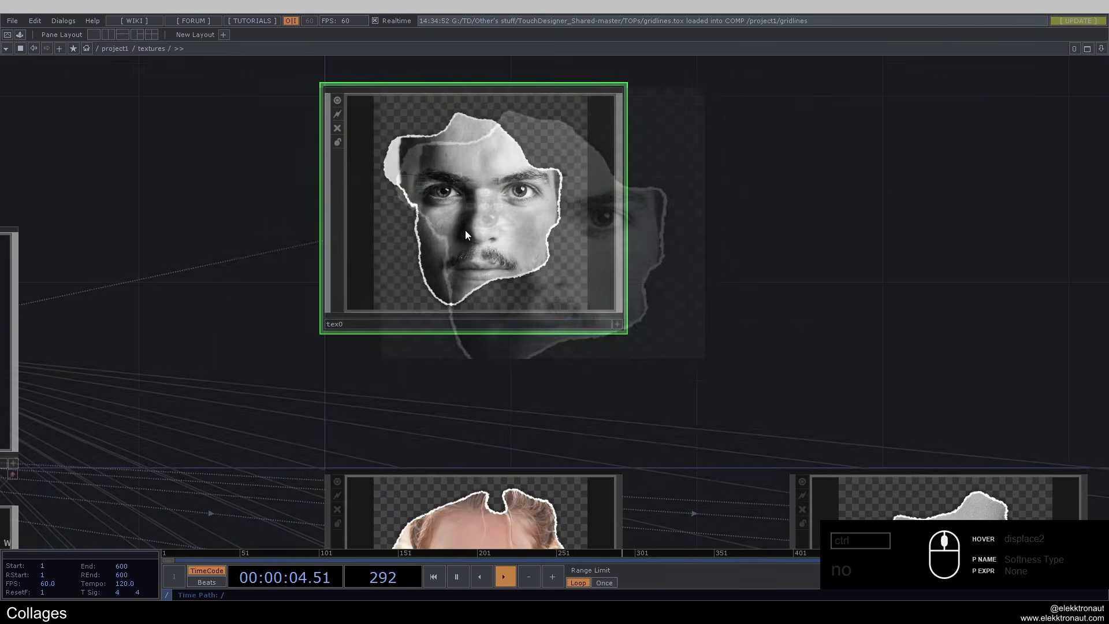
{"action": "key", "text": "p"}
{"action": "scroll", "coordinate": [466, 230], "scroll_direction": "down", "scroll_amount": 5}
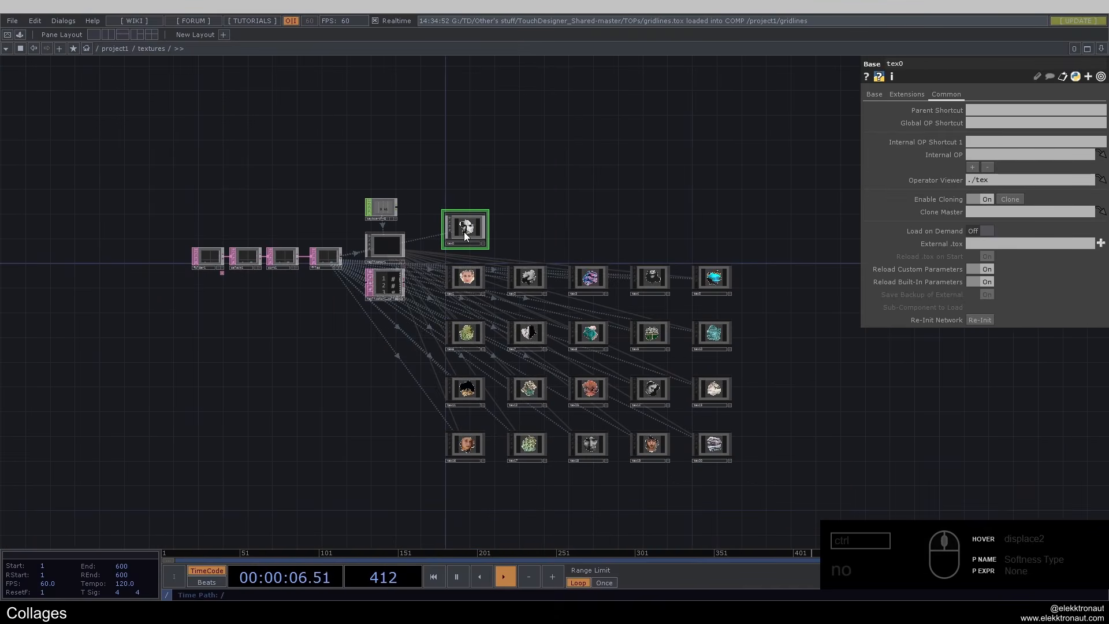
{"action": "scroll", "coordinate": [463, 231], "scroll_direction": "down", "scroll_amount": 5}
{"action": "scroll", "coordinate": [425, 243], "scroll_direction": "up", "scroll_amount": 6}
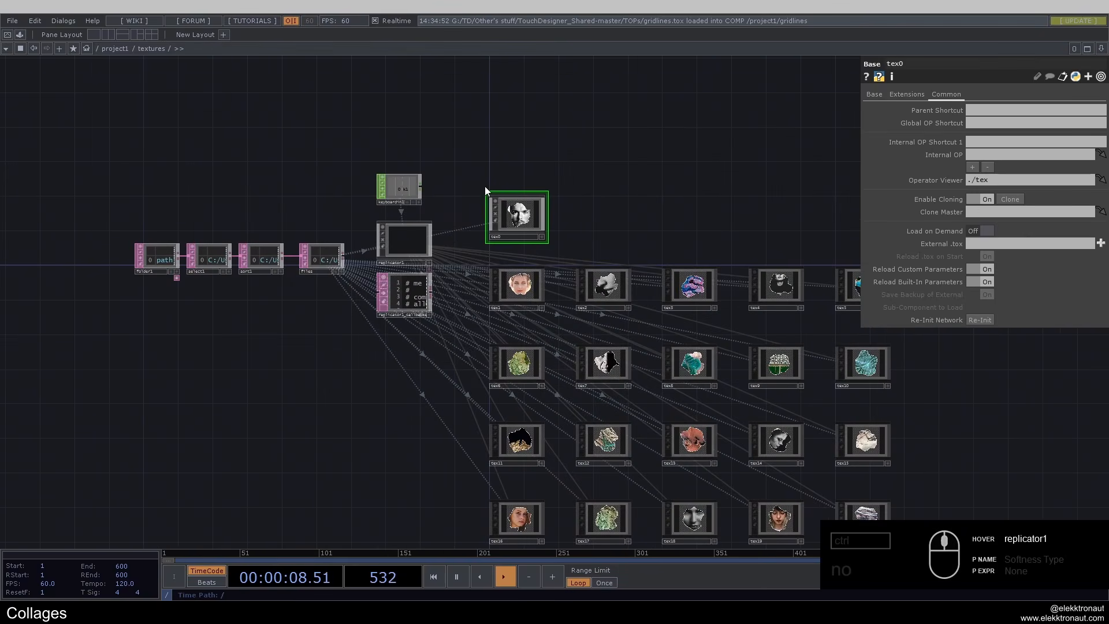
{"action": "left_click_drag", "start_coordinate": [635, 172], "coordinate": [589, 131]}
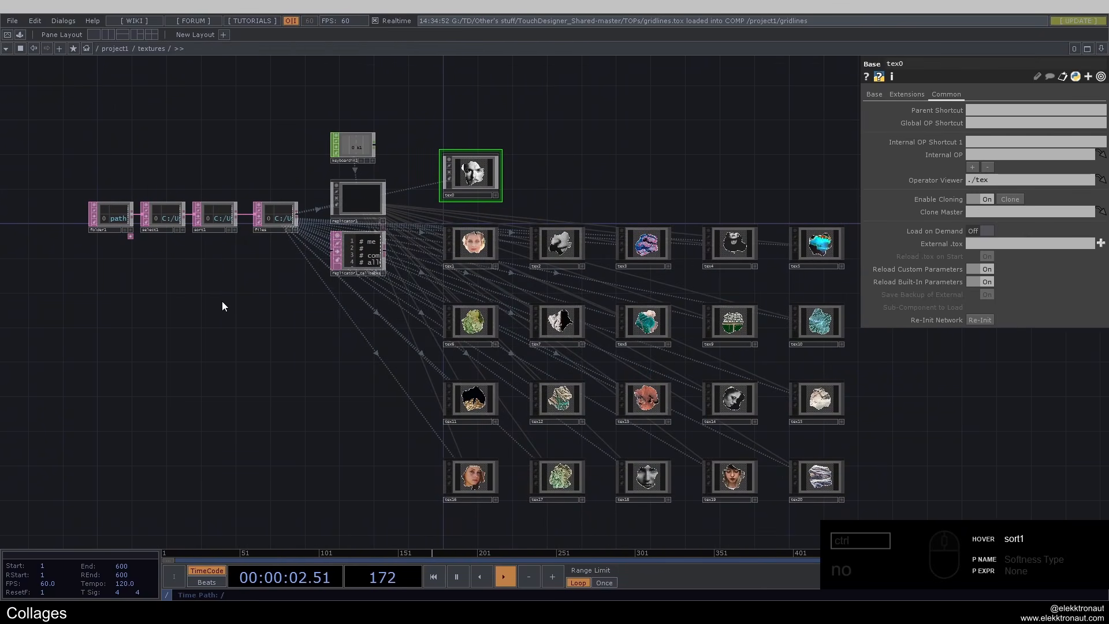
{"action": "scroll", "coordinate": [191, 197], "scroll_direction": "up", "scroll_amount": 5}
{"action": "scroll", "coordinate": [359, 274], "scroll_direction": "down", "scroll_amount": 10}
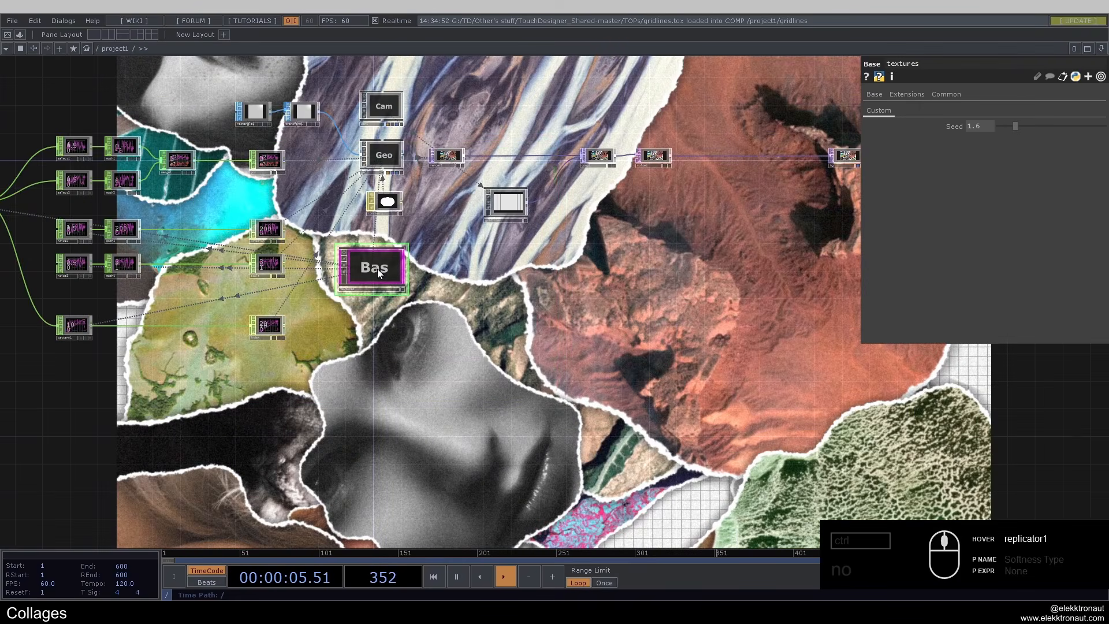
Reshuffle the collage by setting noise1's Seed to 4.23, and move the network aside to view the result.
{"action": "scroll", "coordinate": [377, 270], "scroll_direction": "down", "scroll_amount": 3}
{"action": "left_click_drag", "start_coordinate": [449, 271], "coordinate": [451, 287]}
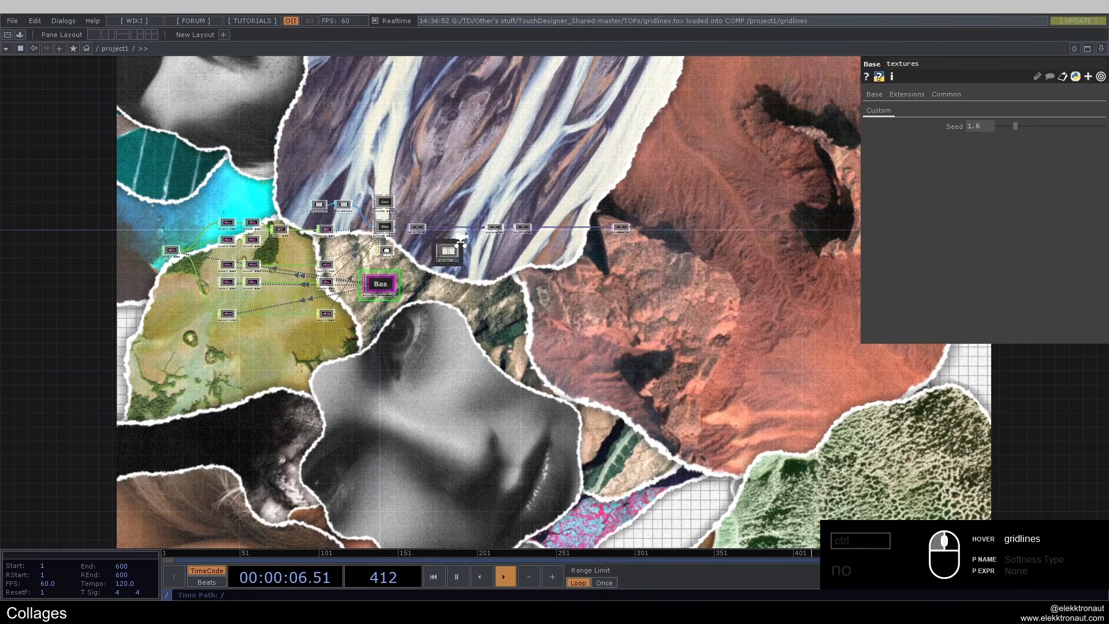
{"action": "scroll", "coordinate": [462, 237], "scroll_direction": "up", "scroll_amount": 3}
{"action": "scroll", "coordinate": [479, 244], "scroll_direction": "up", "scroll_amount": 3}
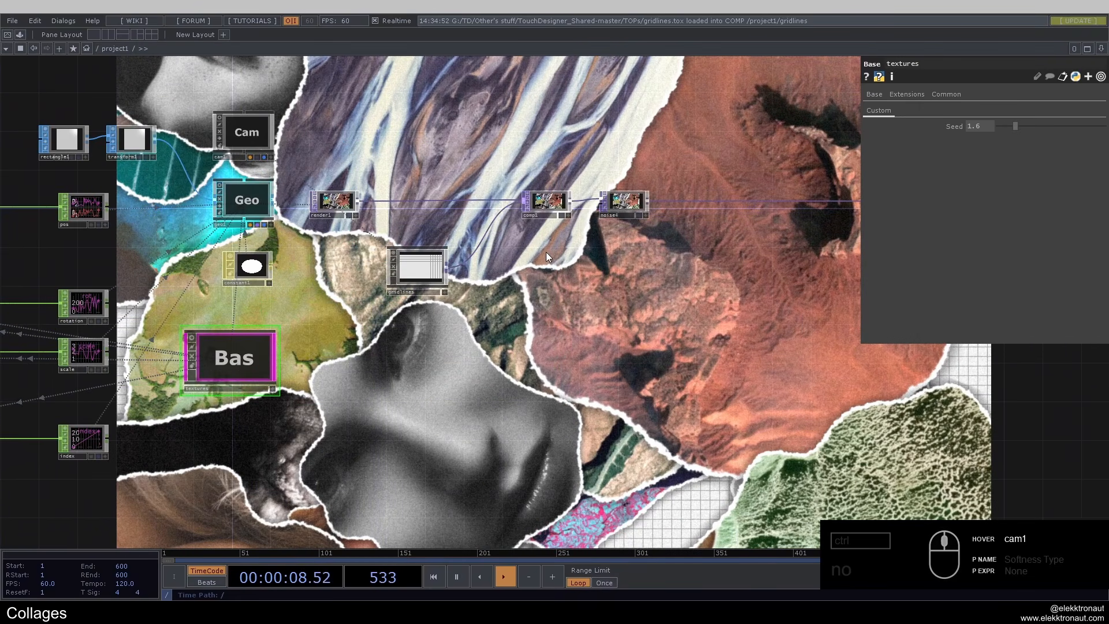
{"action": "left_click_drag", "start_coordinate": [500, 312], "coordinate": [649, 328]}
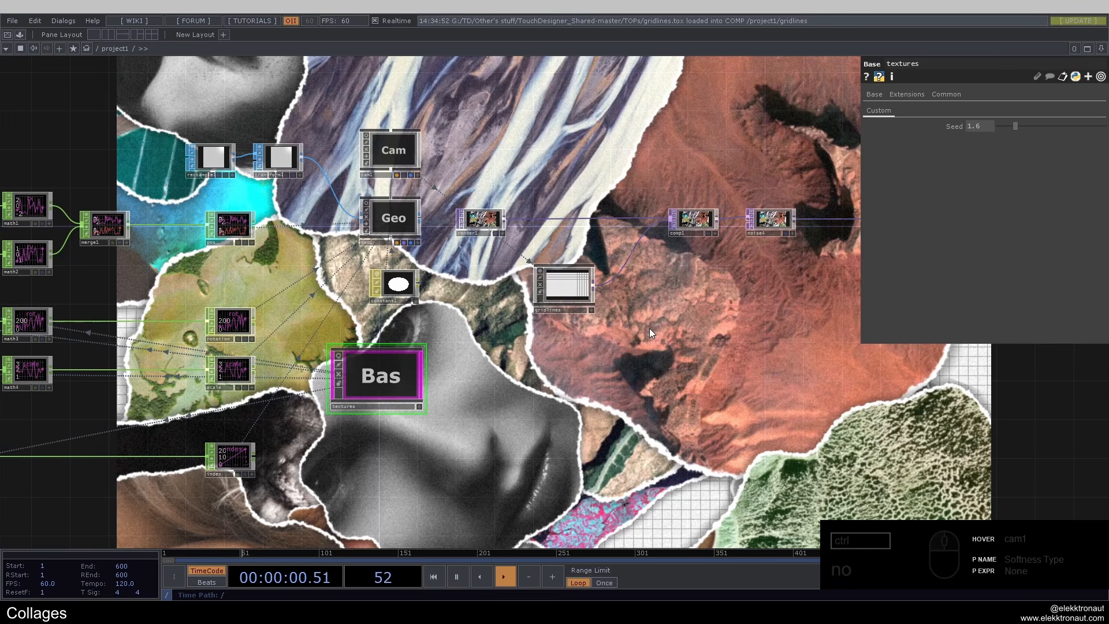
{"action": "scroll", "coordinate": [600, 304], "scroll_direction": "down", "scroll_amount": 3}
{"action": "left_click_drag", "start_coordinate": [621, 380], "coordinate": [682, 380]}
{"action": "left_click", "coordinate": [93, 291]}
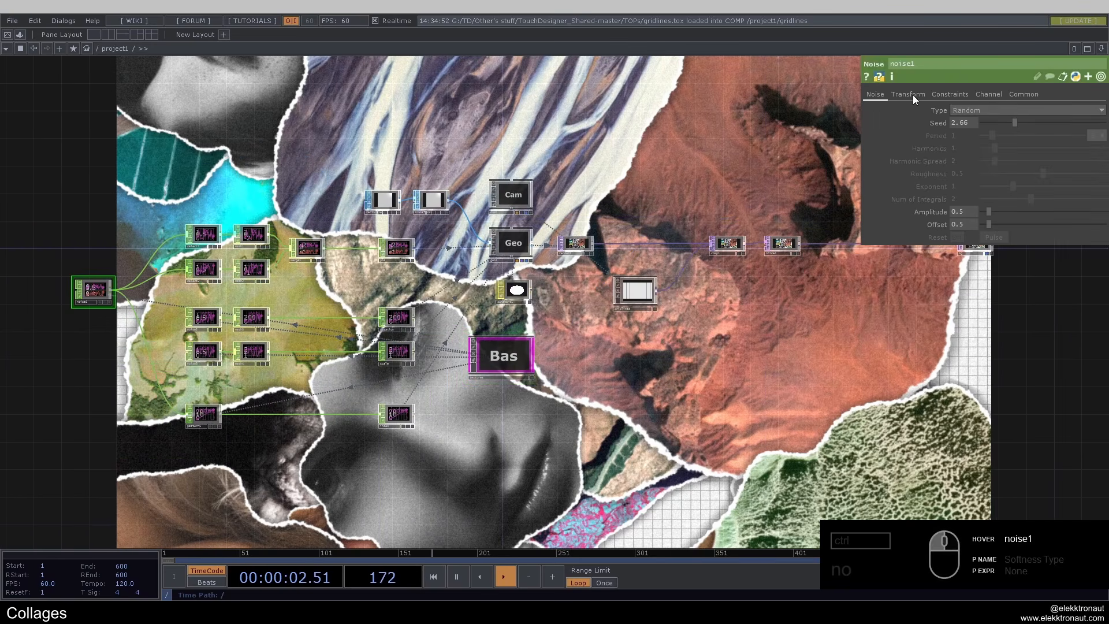
{"action": "left_click_drag", "start_coordinate": [1016, 123], "coordinate": [1036, 127]}
{"action": "left_click_drag", "start_coordinate": [748, 392], "coordinate": [564, 151]}
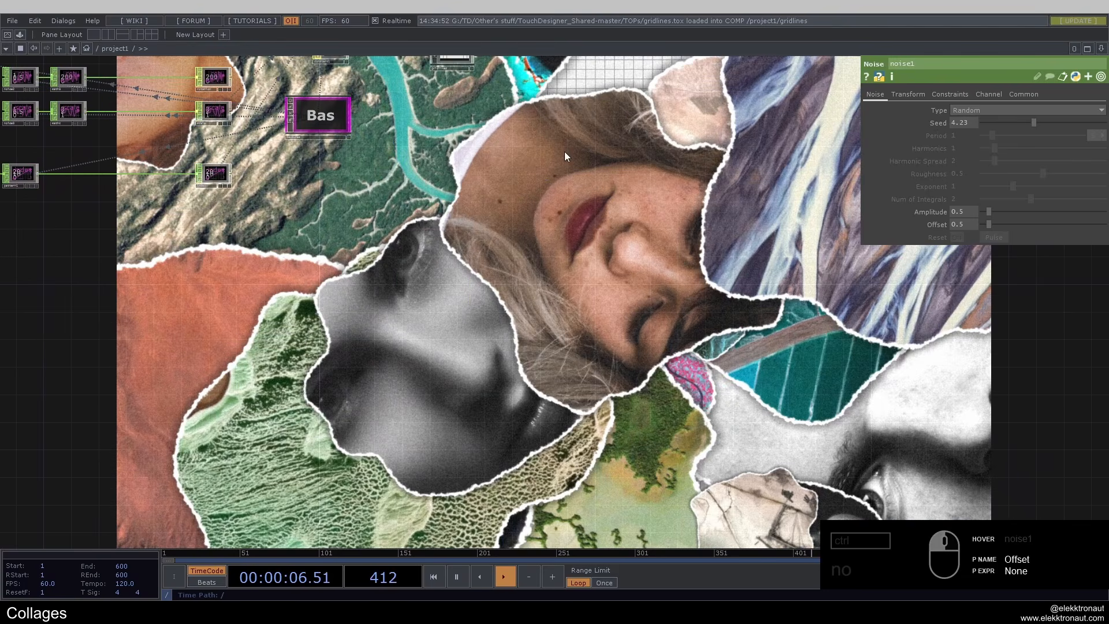